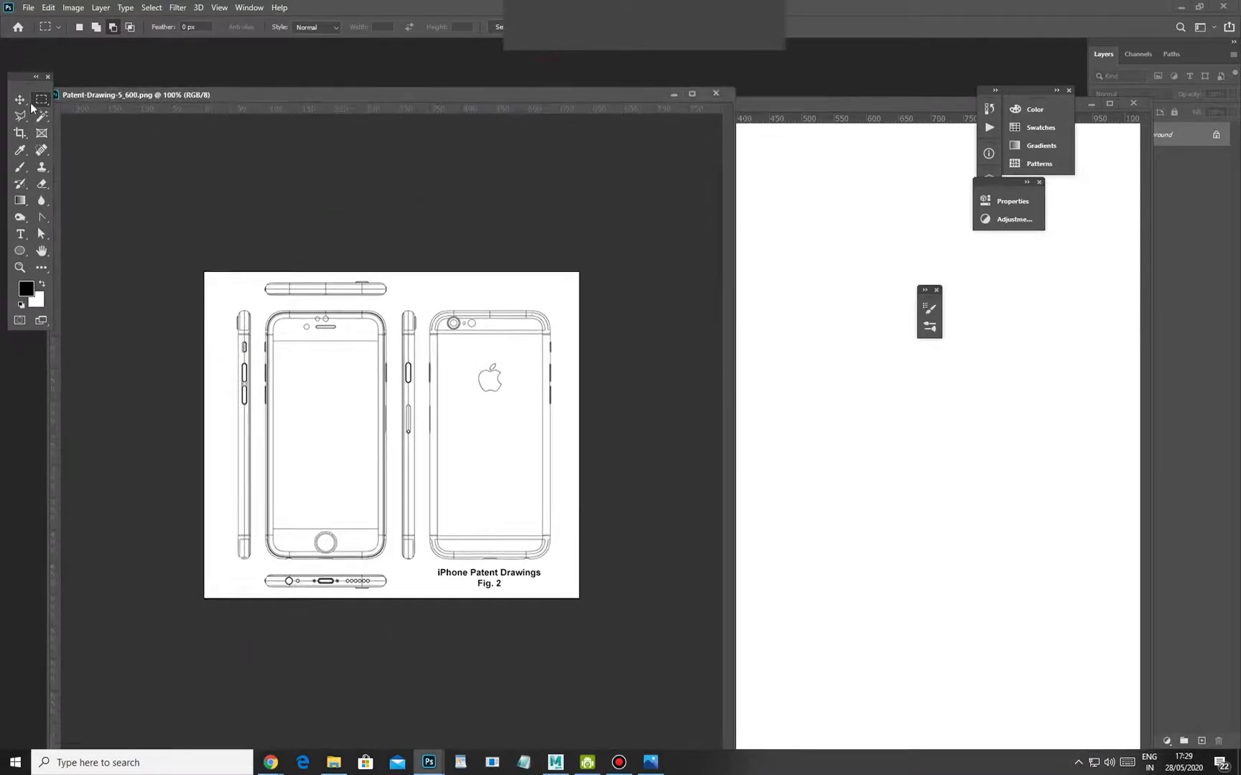
Copy the phone's front view from the patent drawing and paste it into the Untitled-1 document
mouse_move(424, 304)
left_mouse_down()
mouse_move(606, 515)
mouse_move(587, 567)
left_mouse_up()
mouse_move(259, 303)
left_mouse_down()
mouse_move(405, 542)
mouse_move(396, 565)
left_mouse_up()
left_click(783, 159)
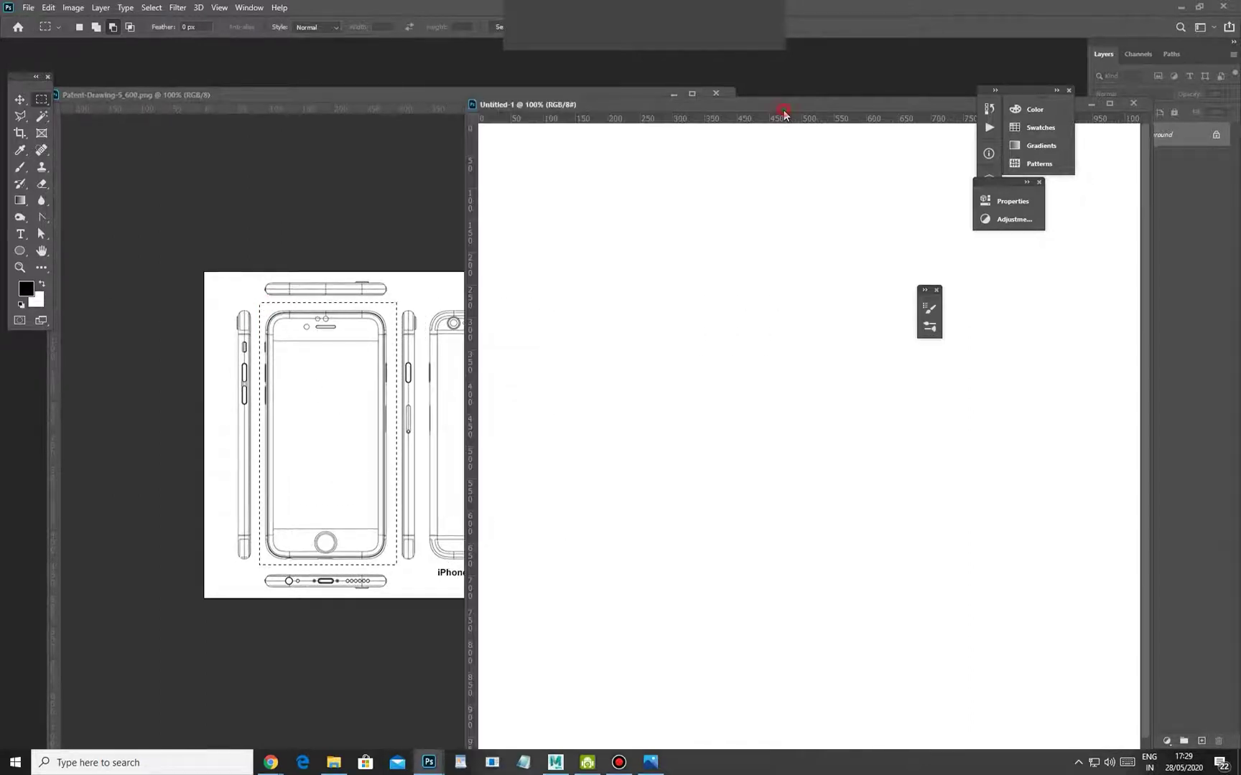
key("ctrl+v")
Copy the side view beside the front view's left edge in the patent drawing and paste it into Untitled-1
left_click(211, 330)
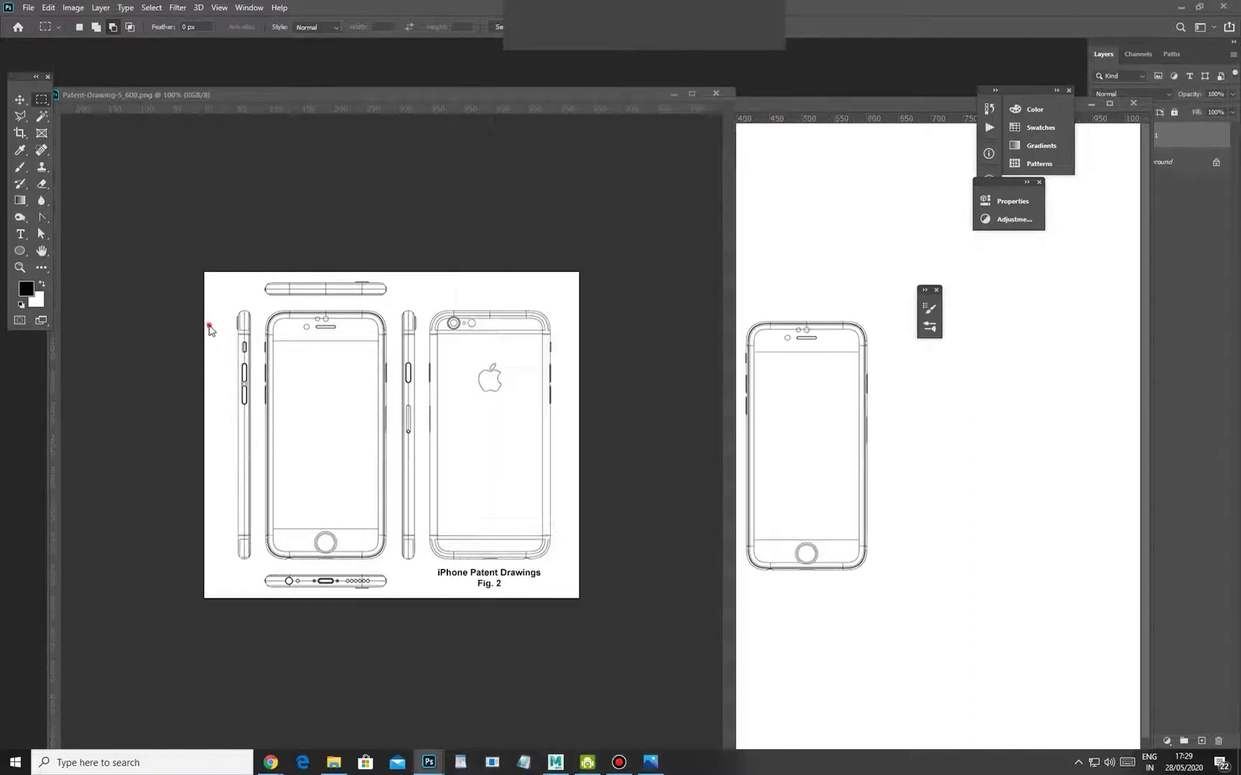
mouse_move(212, 298)
left_mouse_down()
mouse_move(273, 576)
mouse_move(259, 572)
left_mouse_up()
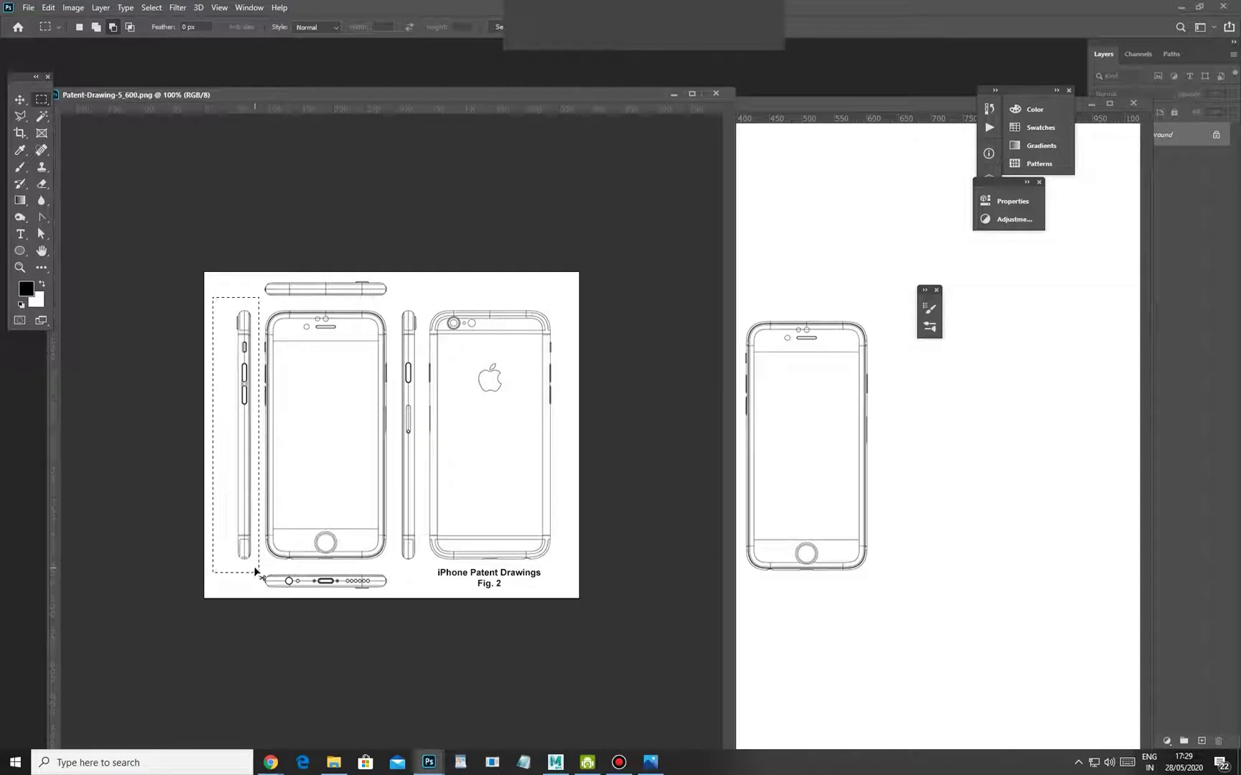
left_click(797, 106)
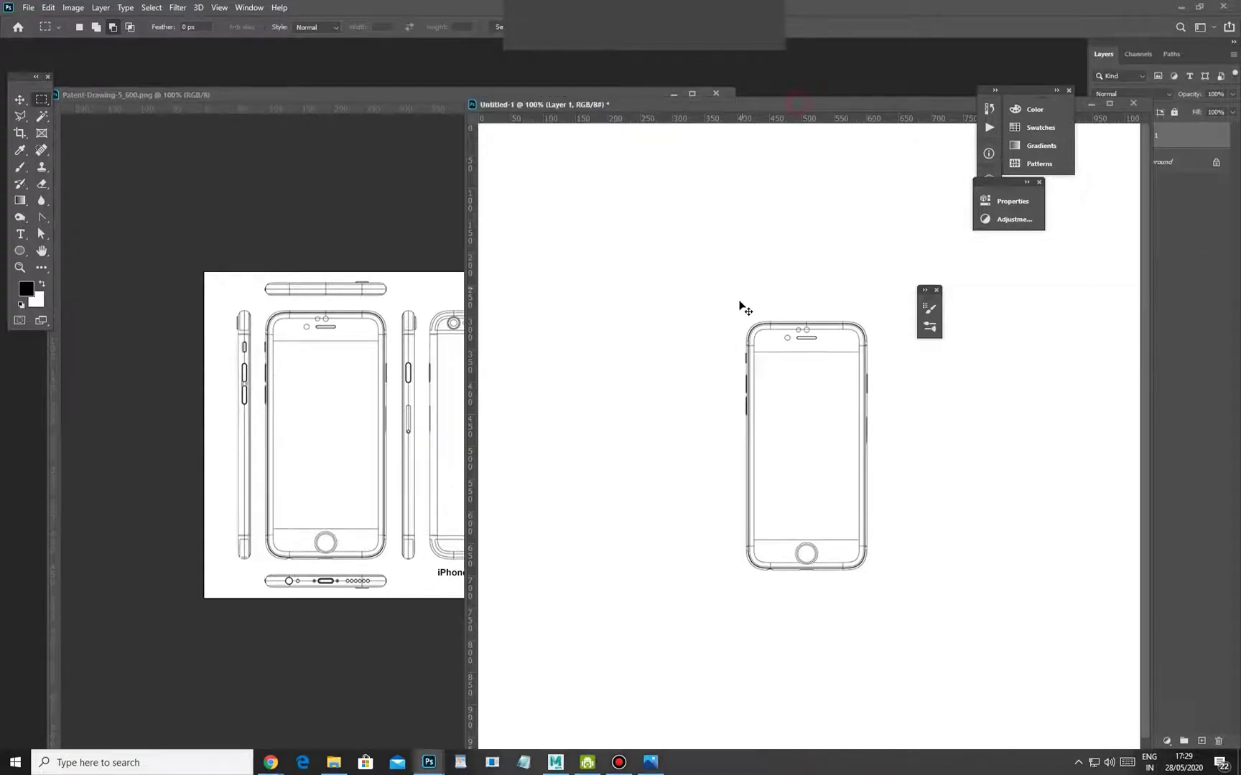
key("ctrl+v")
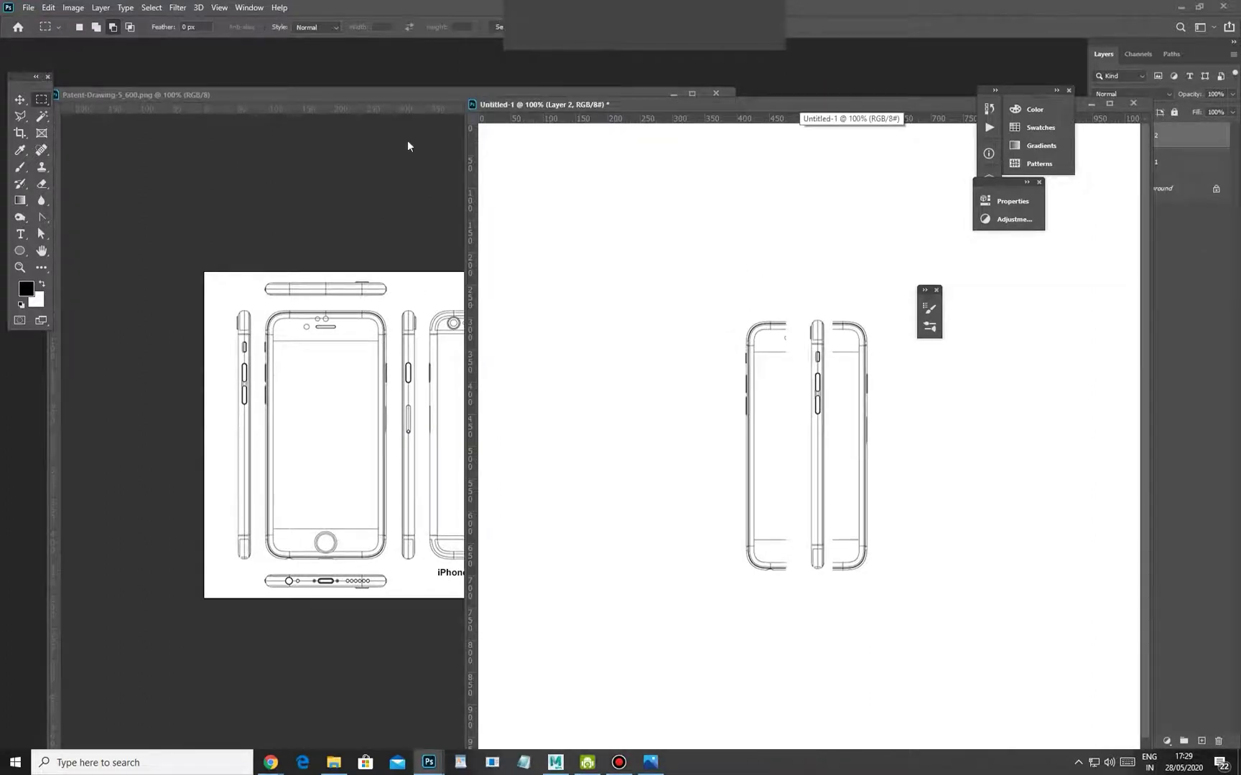
Try to bring the phone's back view into Untitled-1 as another layer, and delete that layer
left_click(403, 102)
mouse_move(425, 303)
left_mouse_down("shift")
mouse_move(568, 499)
mouse_move(564, 566)
left_mouse_up("shift")
left_click(806, 106)
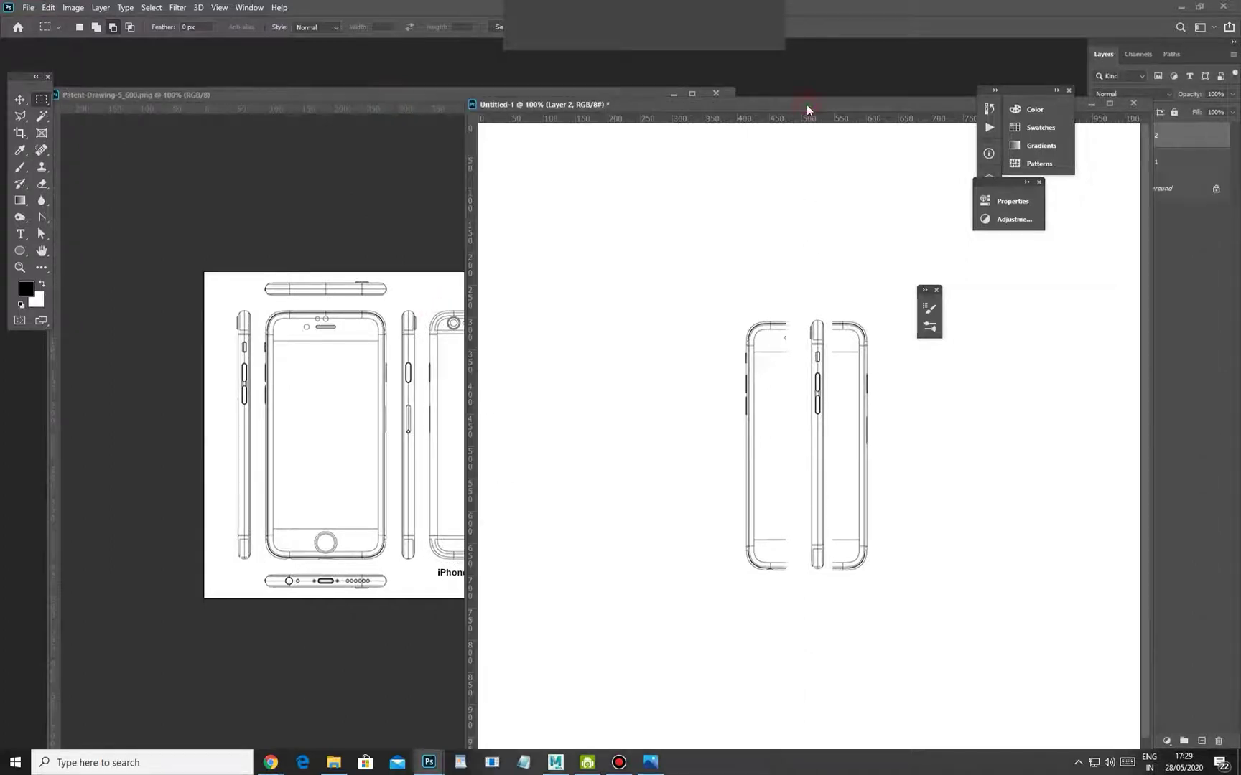
key("ctrl+v")
left_click_drag(812, 108, 473, 90)
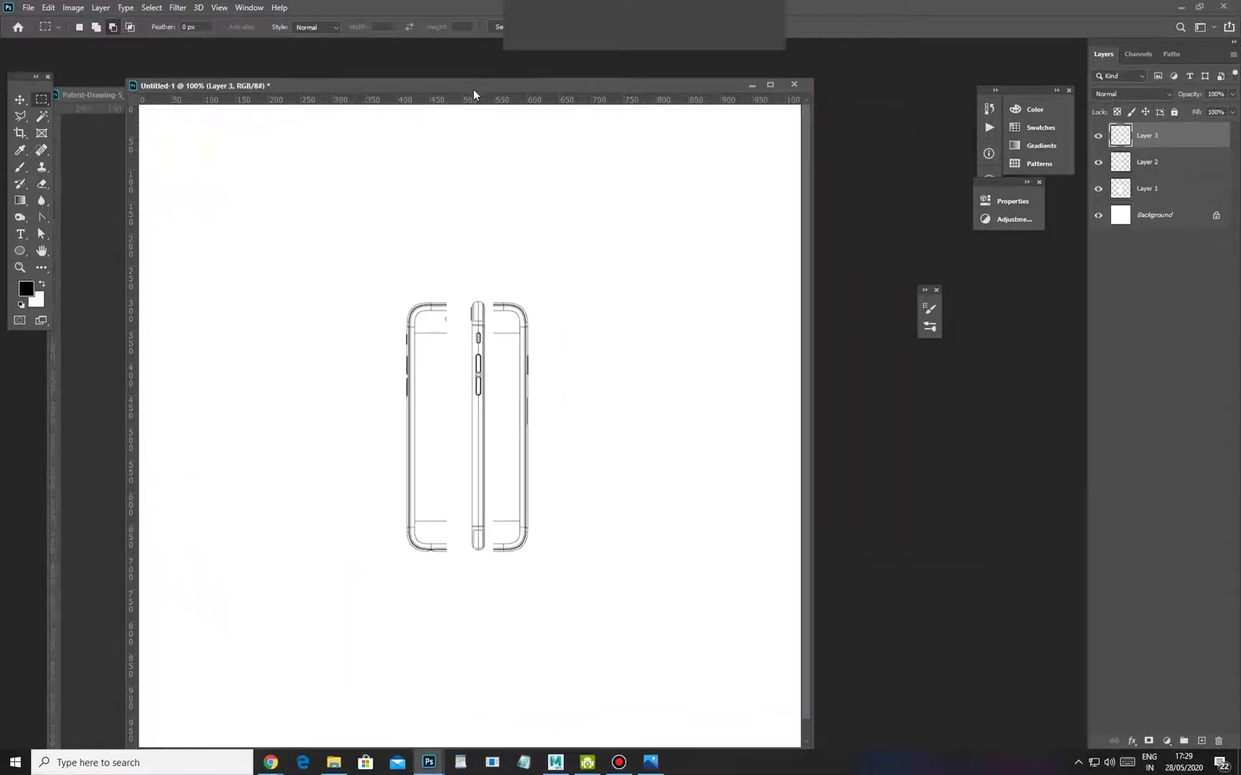
left_click(1102, 137)
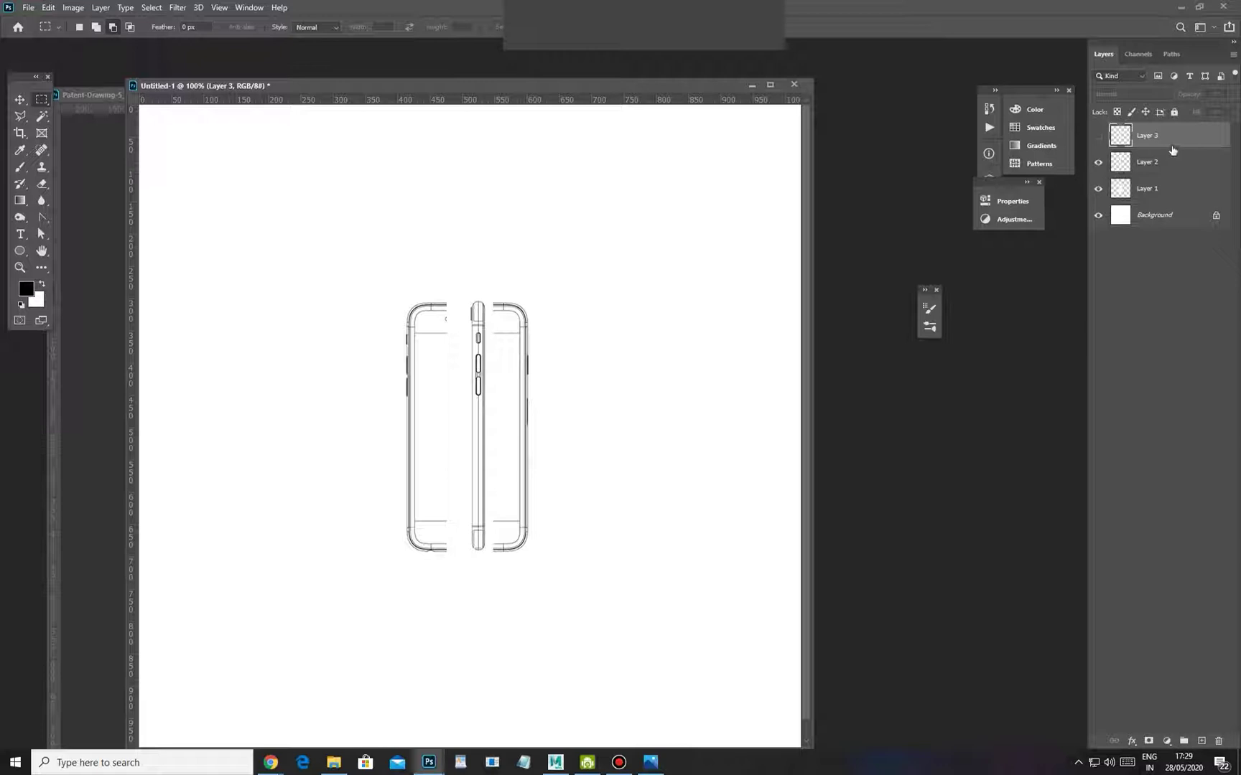
key("Delete")
left_click_drag(549, 92, 638, 71)
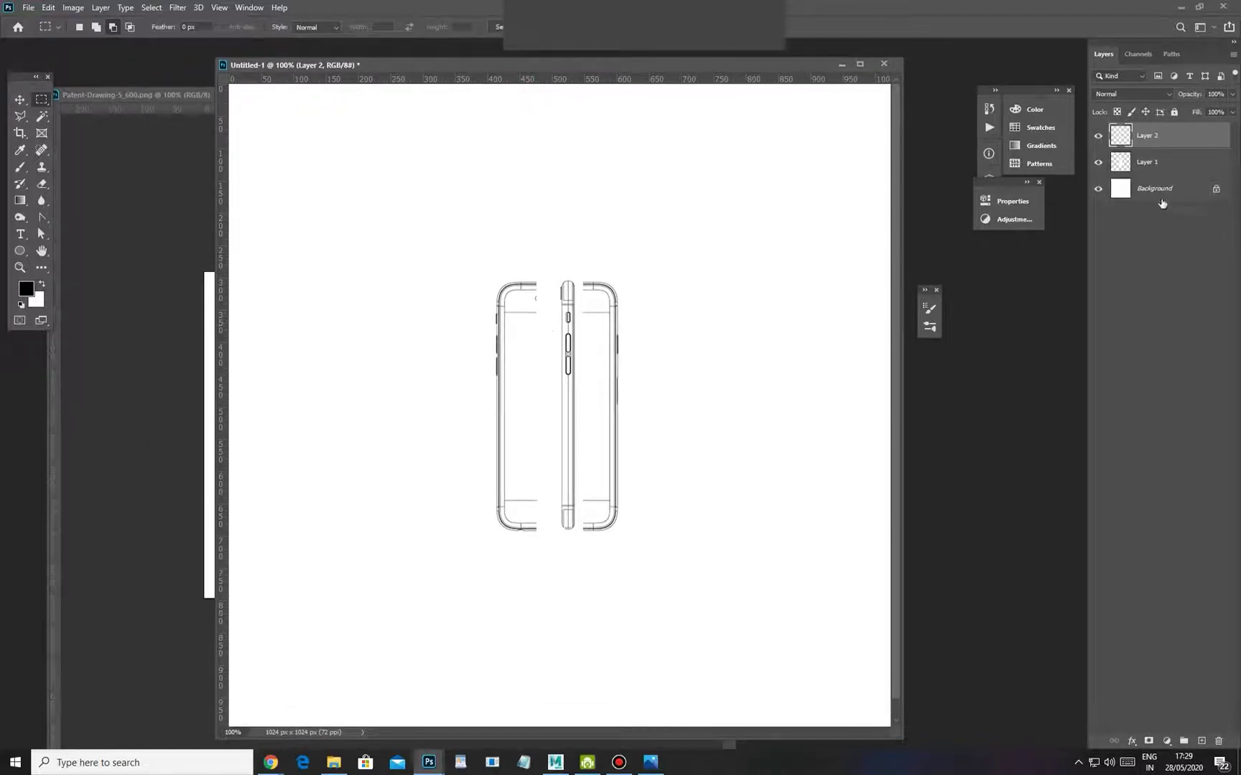
Try to enlarge the front and side view layers together to about twice their size
left_click(1158, 166, "shift")
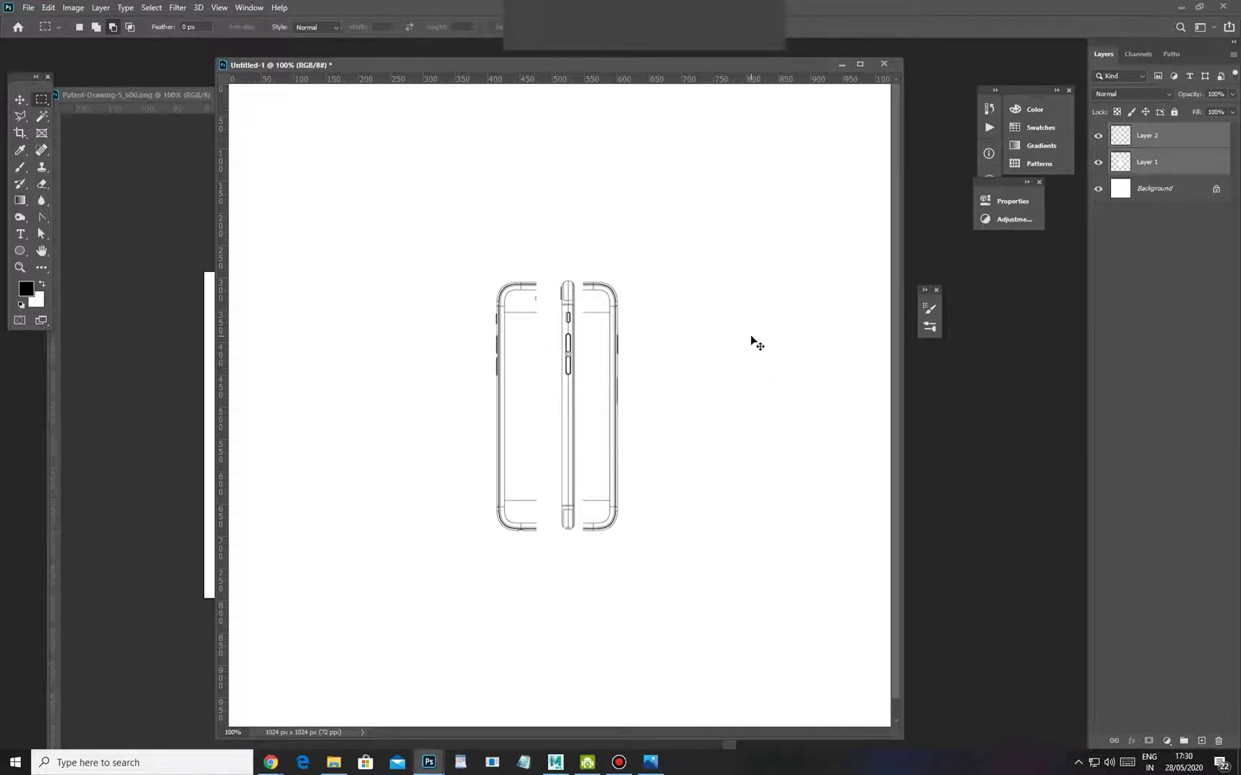
key("ctrl+t")
left_click_drag(623, 547, 765, 641)
key("Return")
key("m")
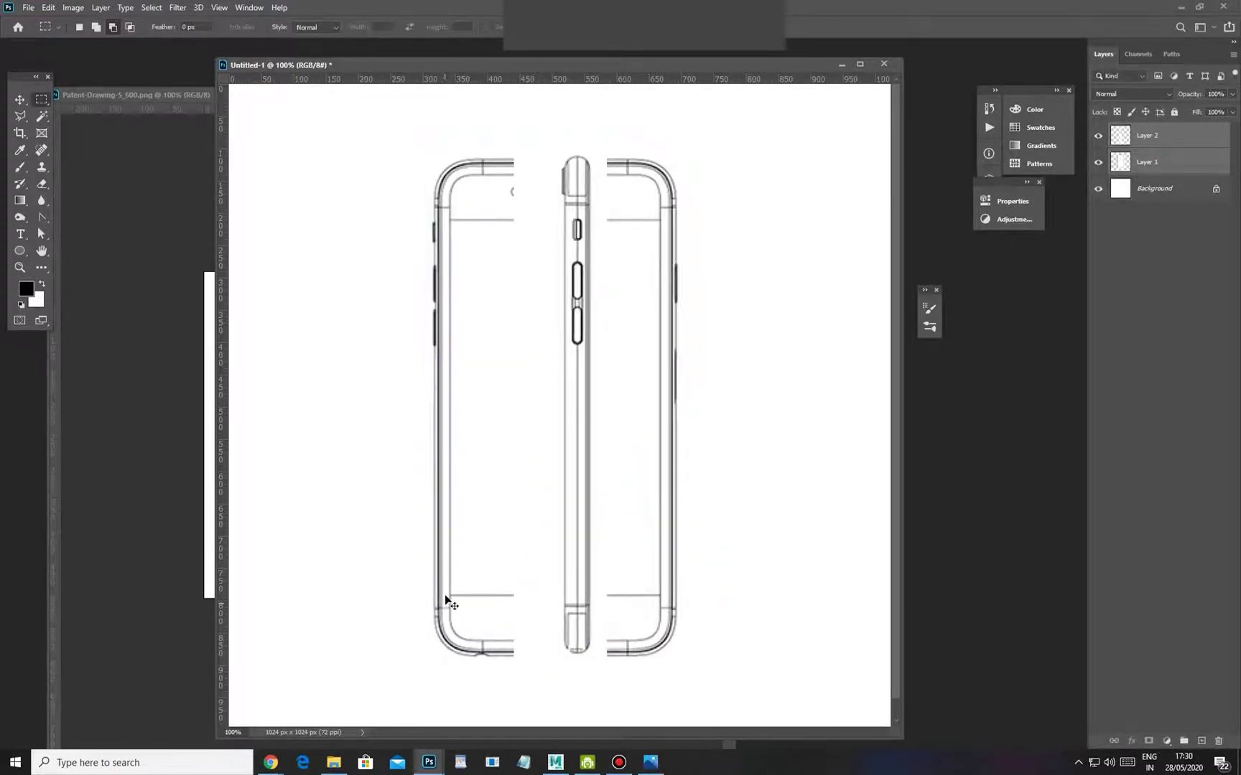
Undo the enlargement of the phone views and delete the restored Layer 3
key("ctrl+plus")
key("ctrl+plus")
left_click_drag(423, 640, 513, 164)
left_click_drag(446, 590, 434, 468)
scroll(430, 538, "down", 5)
key("ctrl+shift+alt+n")
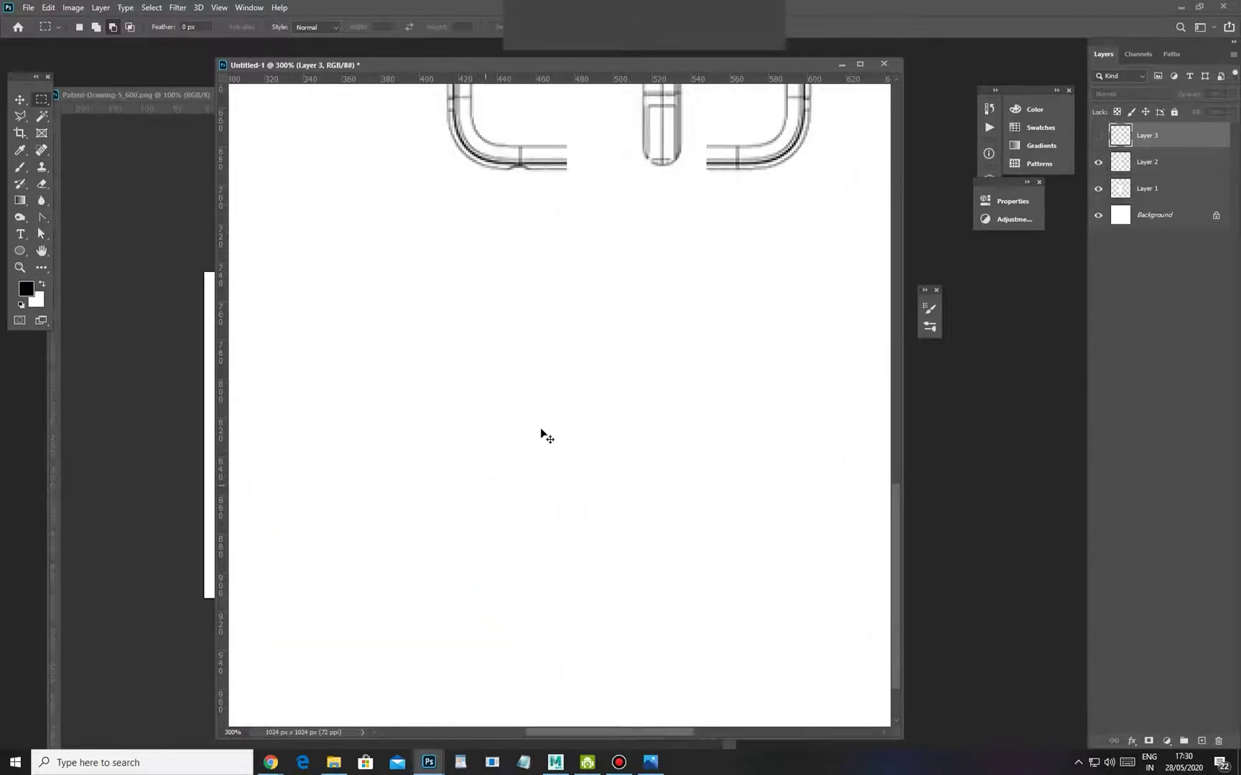
key("ctrl+minus")
key("Delete")
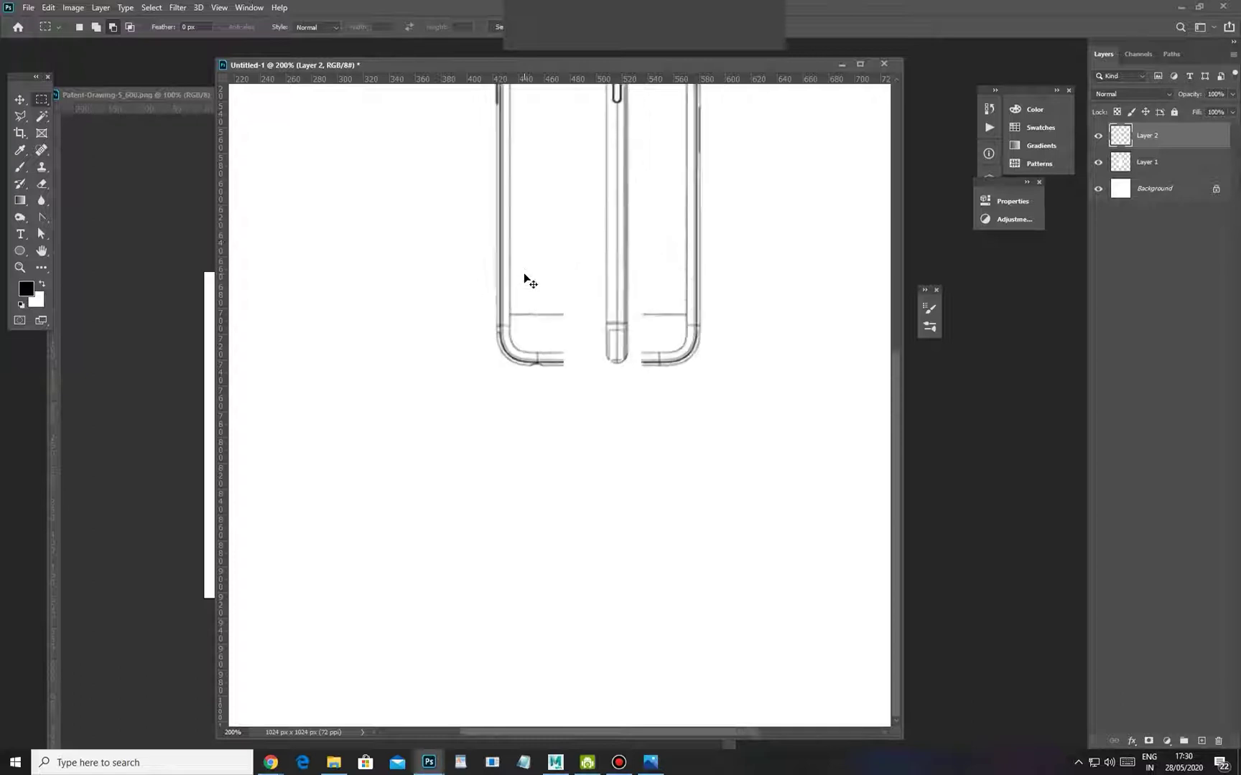
Crop the canvas to a square of about 570 px around the phone views
scroll(524, 273, "down", 1, "alt")
key("c")
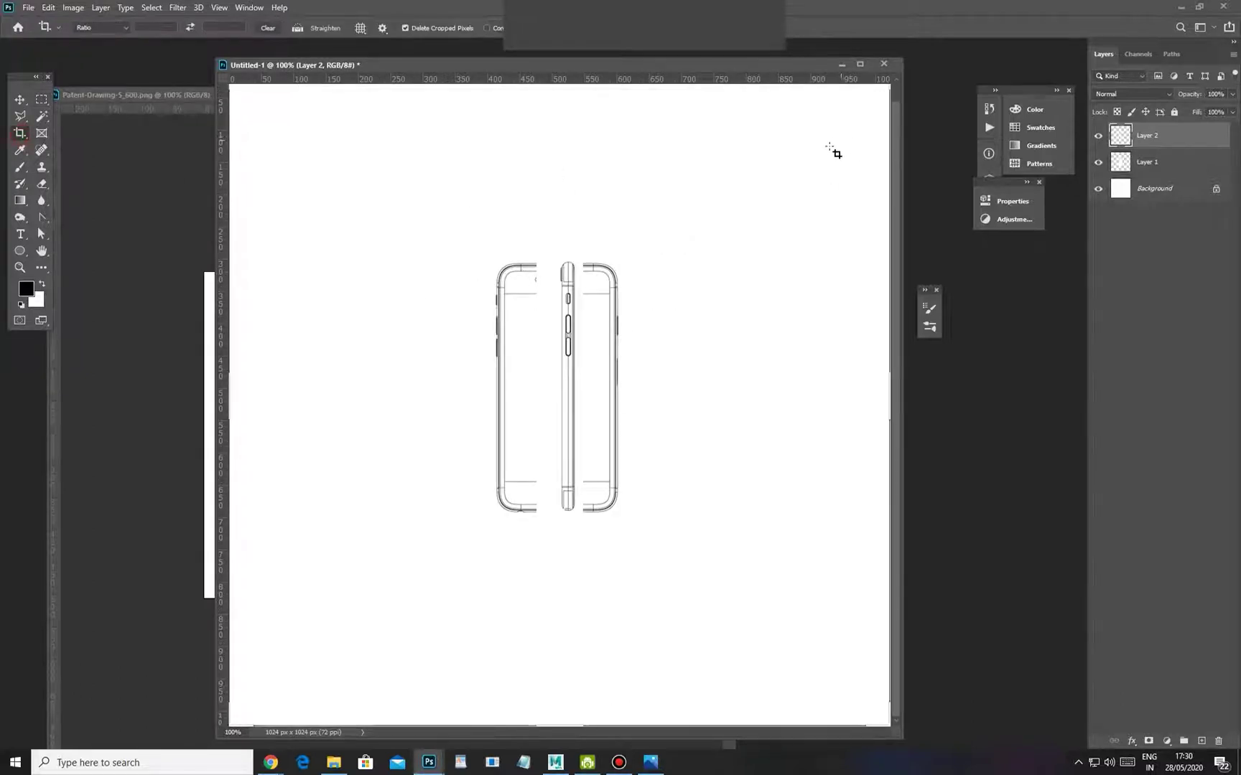
scroll(838, 162, "down", 1, "alt")
left_click_drag(782, 186, 678, 273, "alt+shift")
key("Return")
key("ctrl+plus")
key("ctrl+plus")
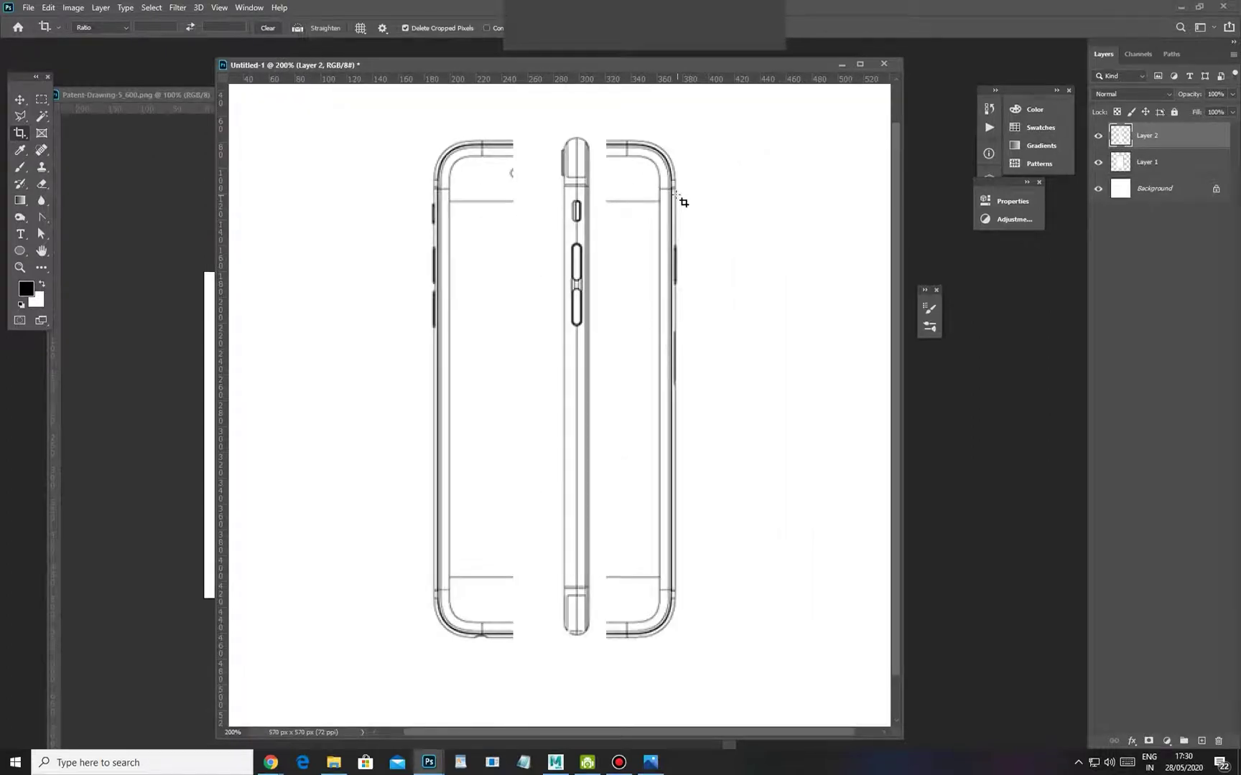
Set the blend mode of Layer 1 and Layer 2 to Multiply
key("ctrl+minus")
left_click(1163, 163)
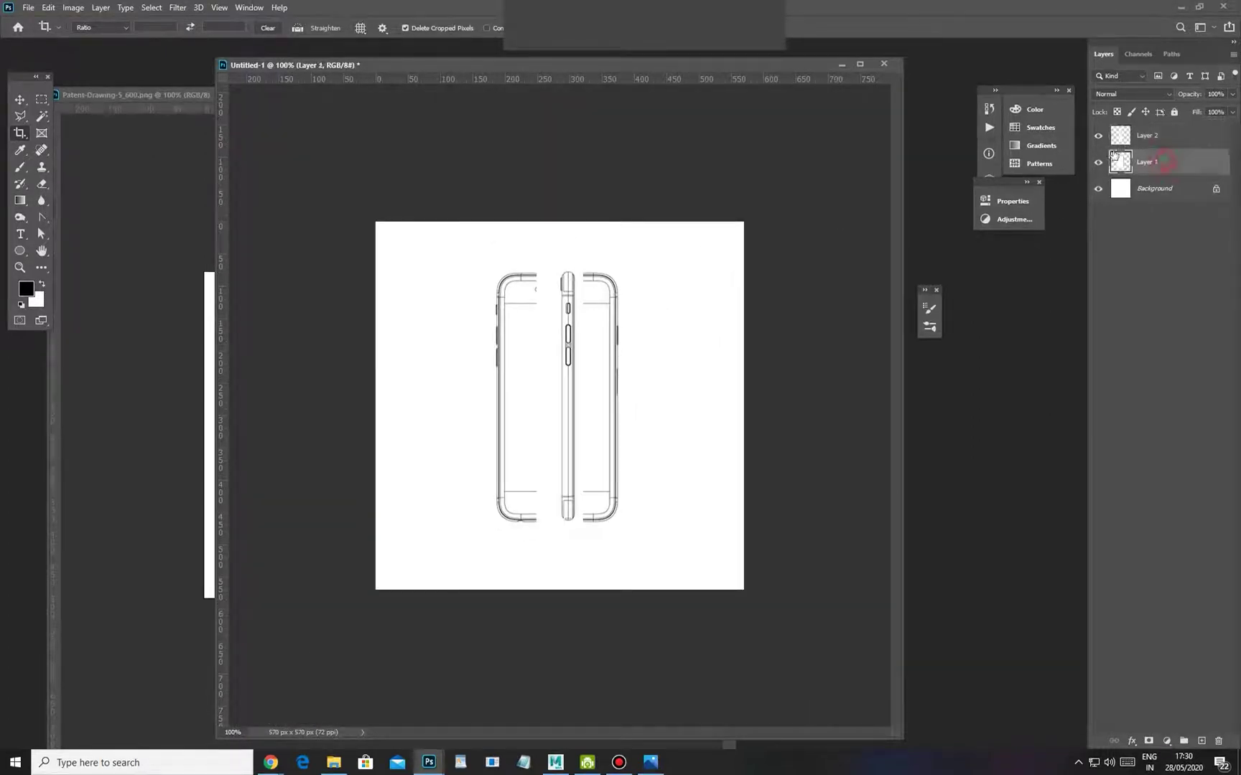
left_click(1099, 135)
left_click(1099, 137)
key("ctrl+plus")
left_click_drag(720, 233, 700, 279)
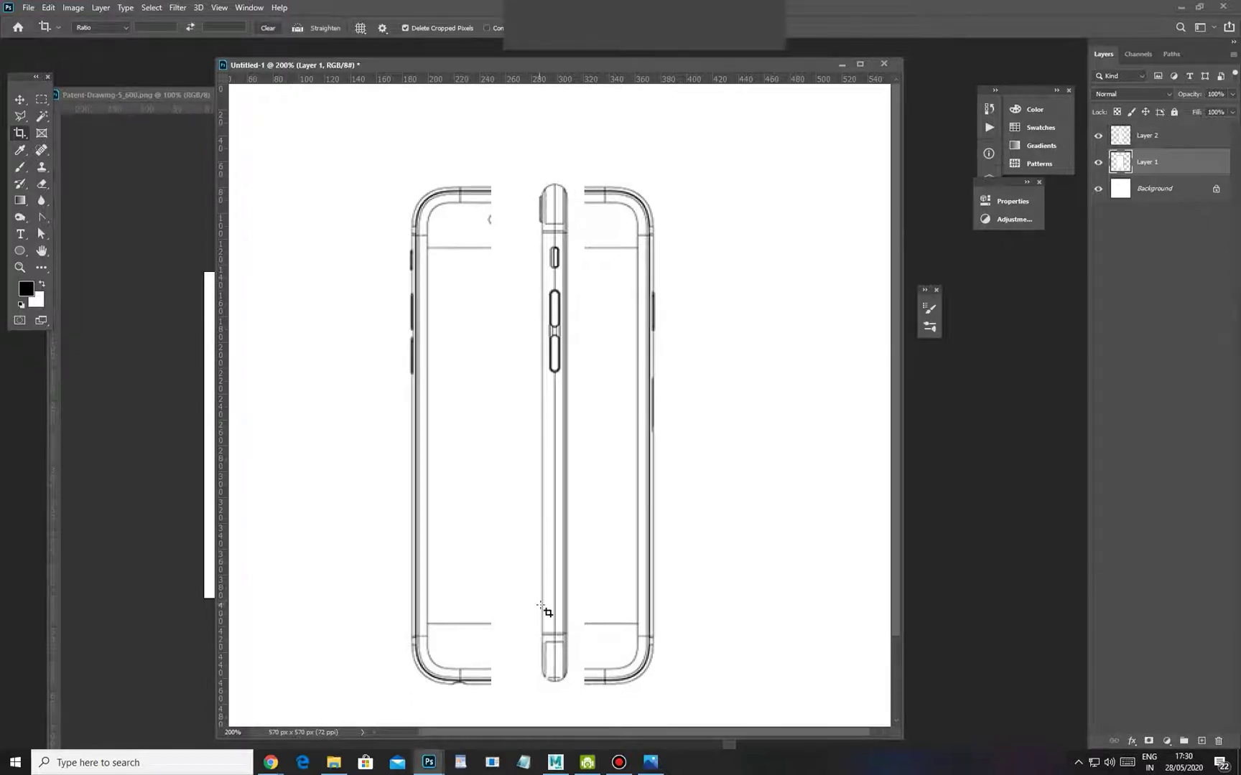
left_click(1134, 94)
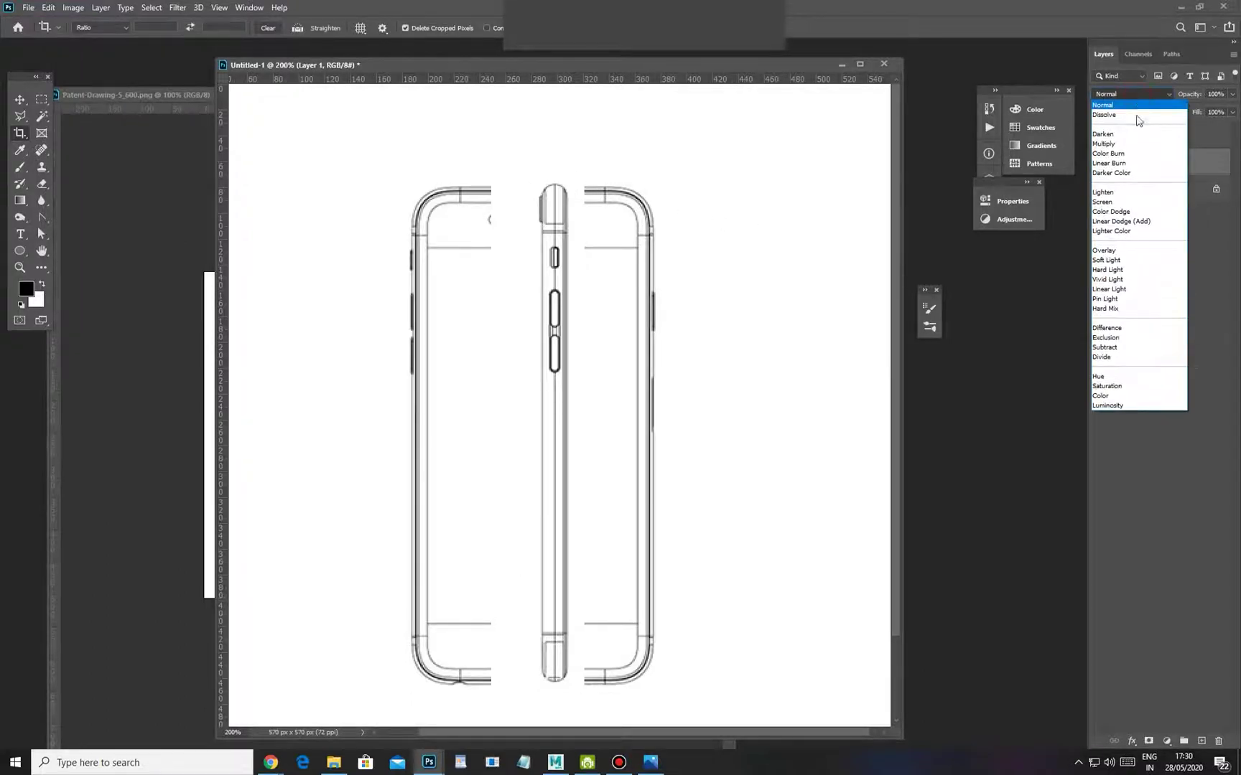
left_click(1138, 144)
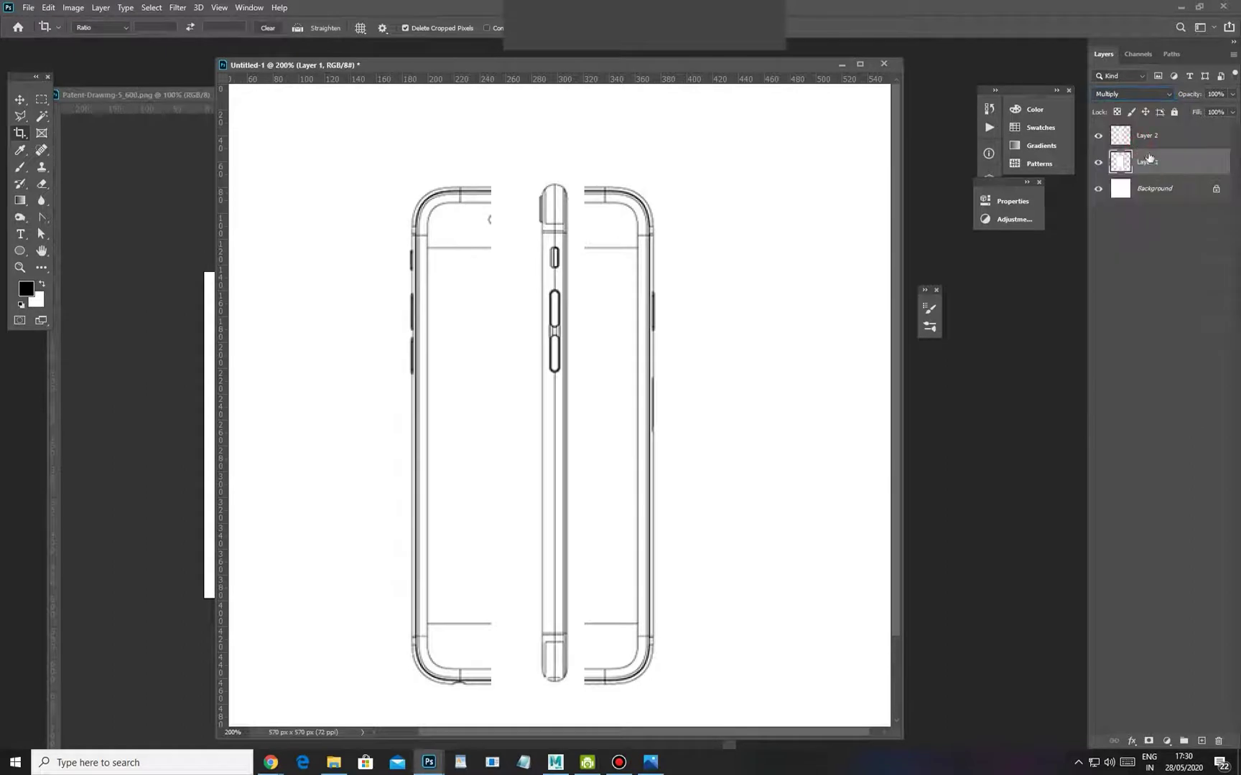
left_click(1149, 135)
left_click(1132, 94)
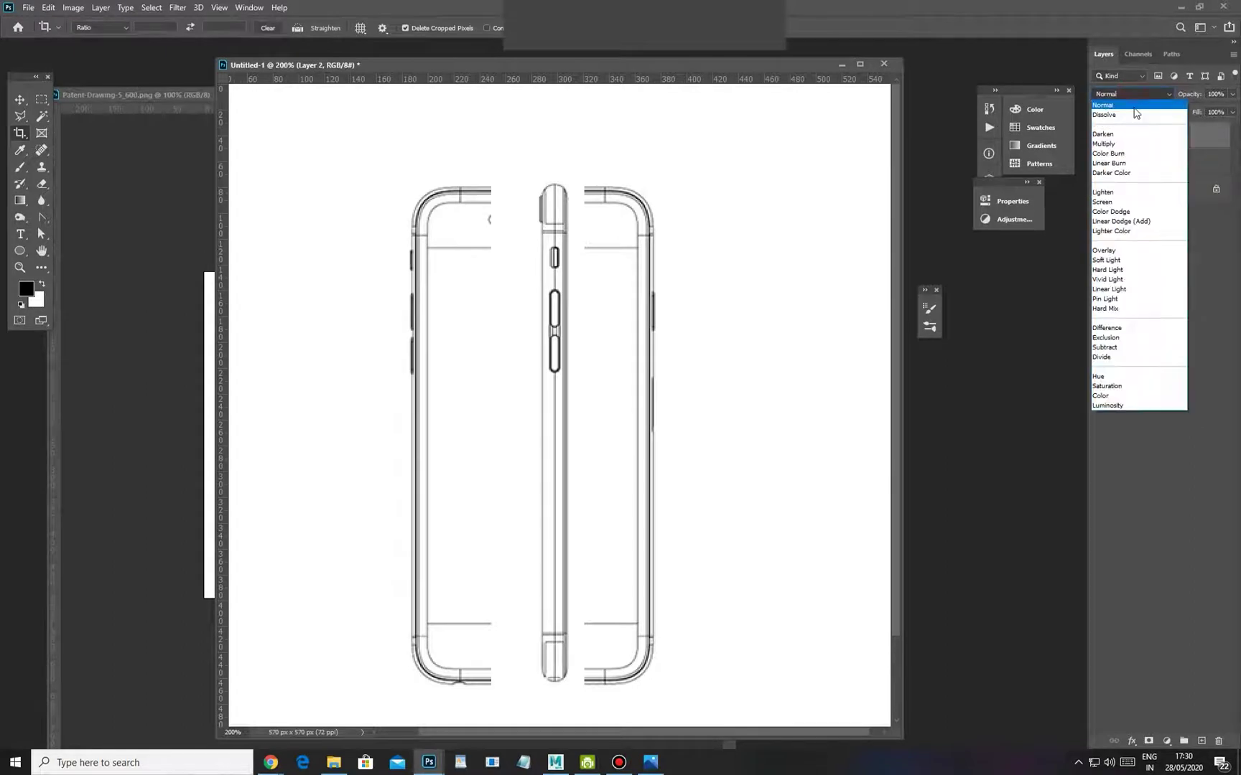
left_click(1137, 145)
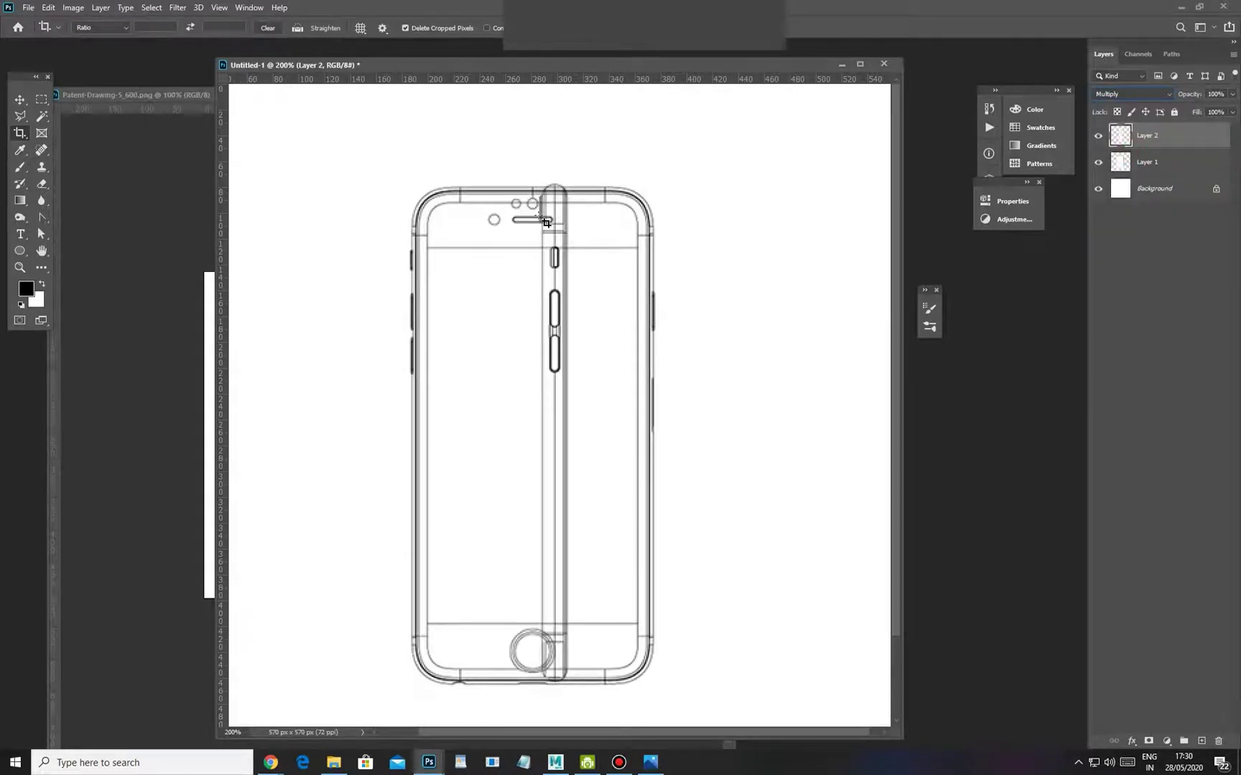
Move the side view on Layer 2 to the centre of the front view, matching its top and bottom edges
key("ctrl+plus")
left_click(22, 102)
left_click_drag(480, 231, 541, 409)
key("Up")
key("Up")
key("Down")
left_click_drag(610, 536, 595, 414)
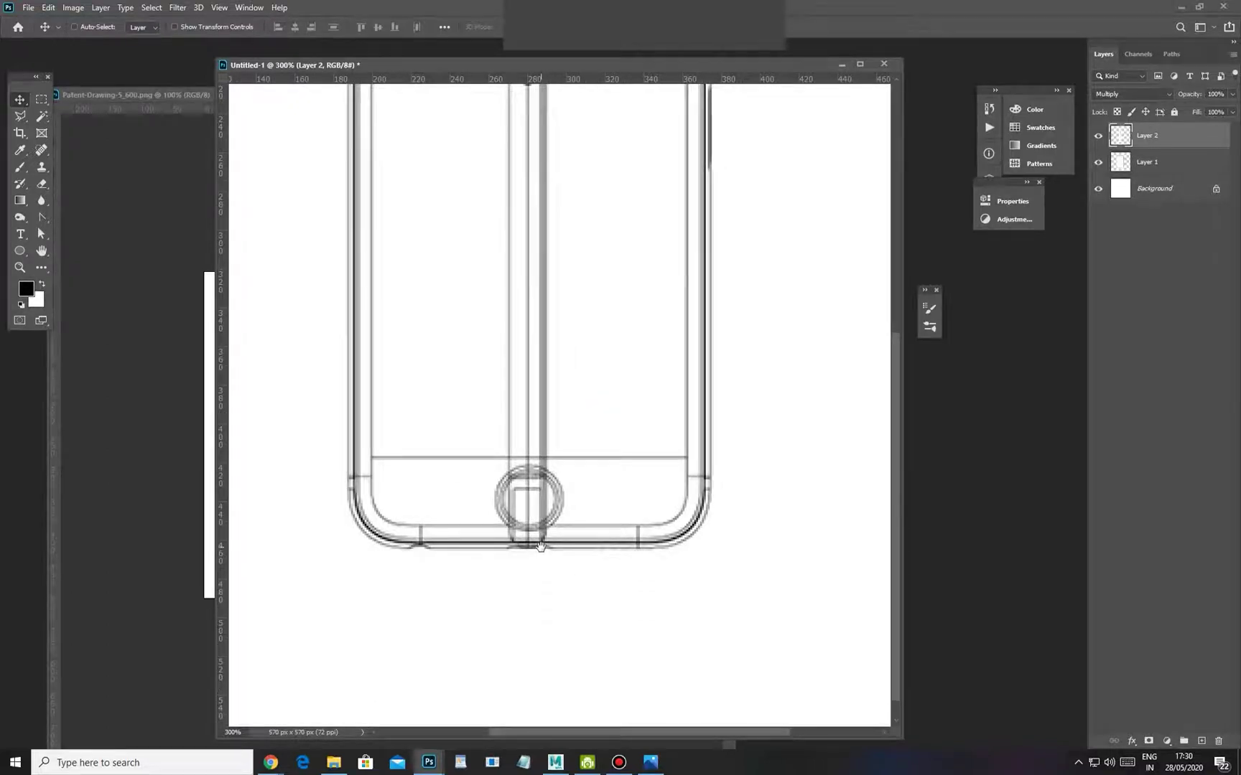
key("ctrl+minus")
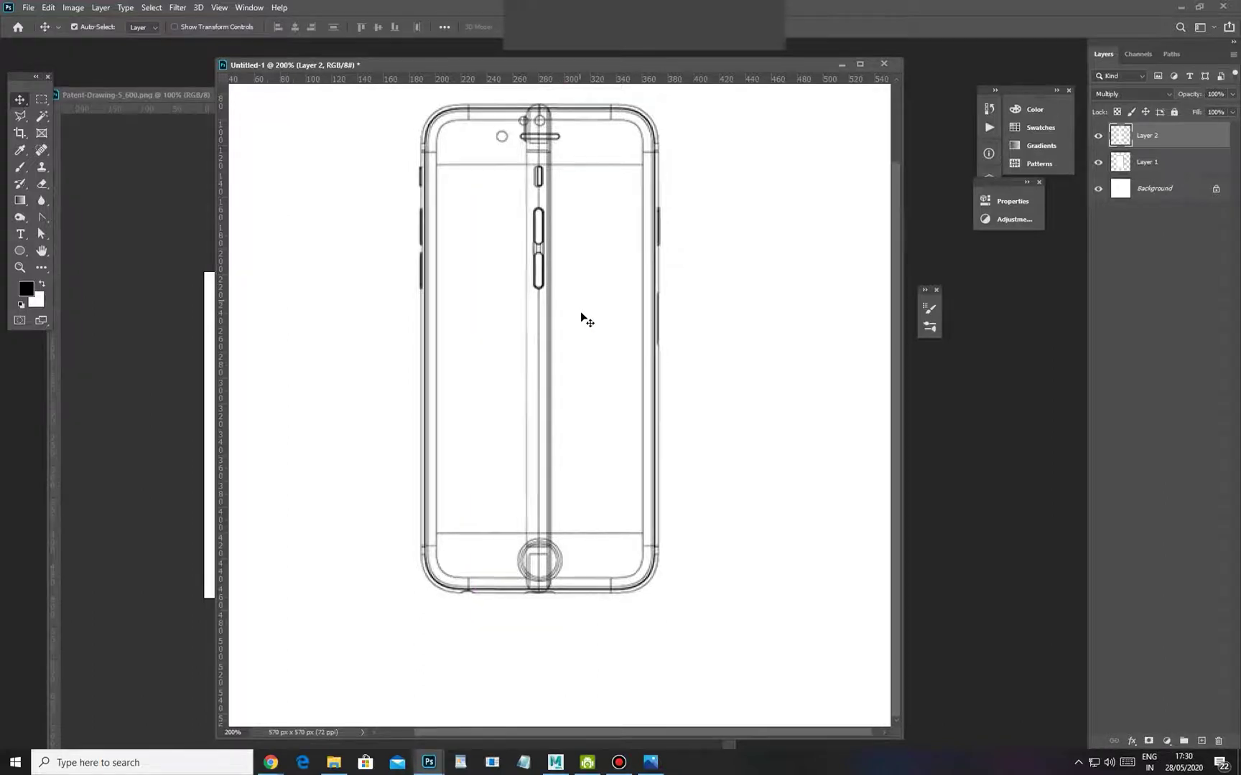
key("ctrl+minus")
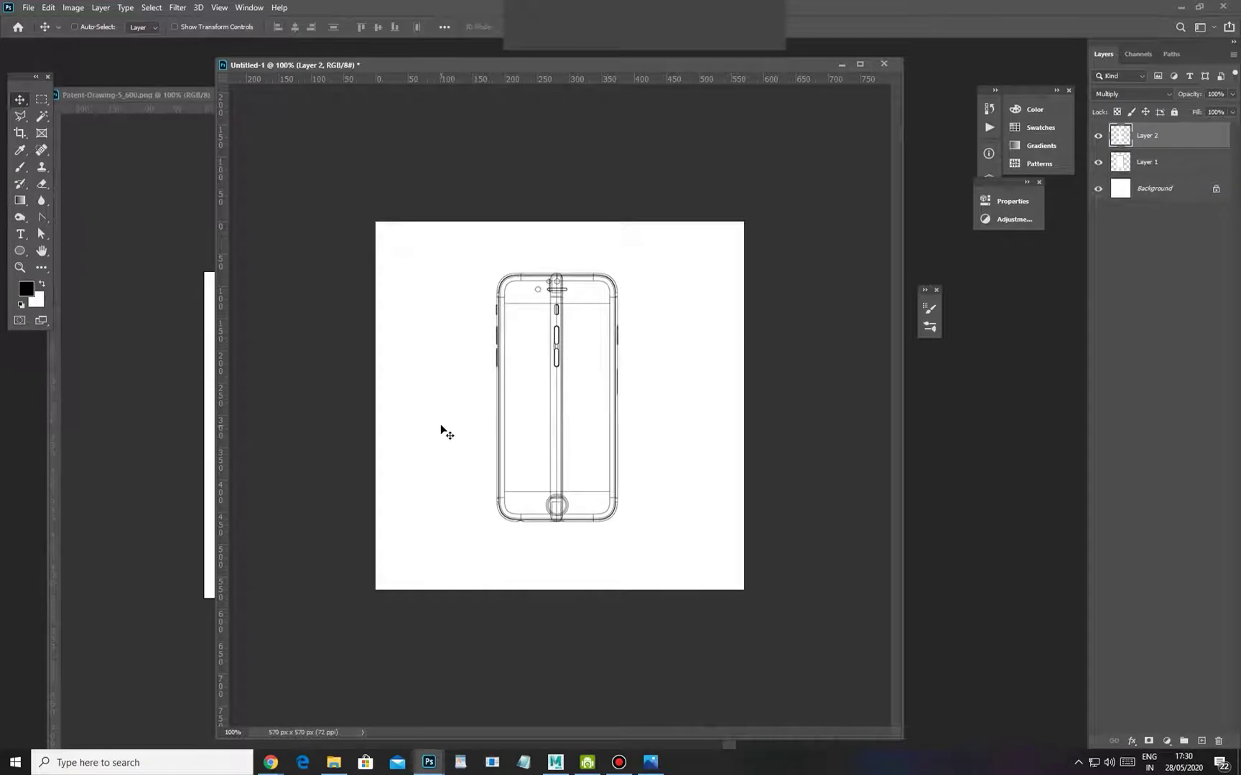
key("ctrl")
key("ctrl+plus")
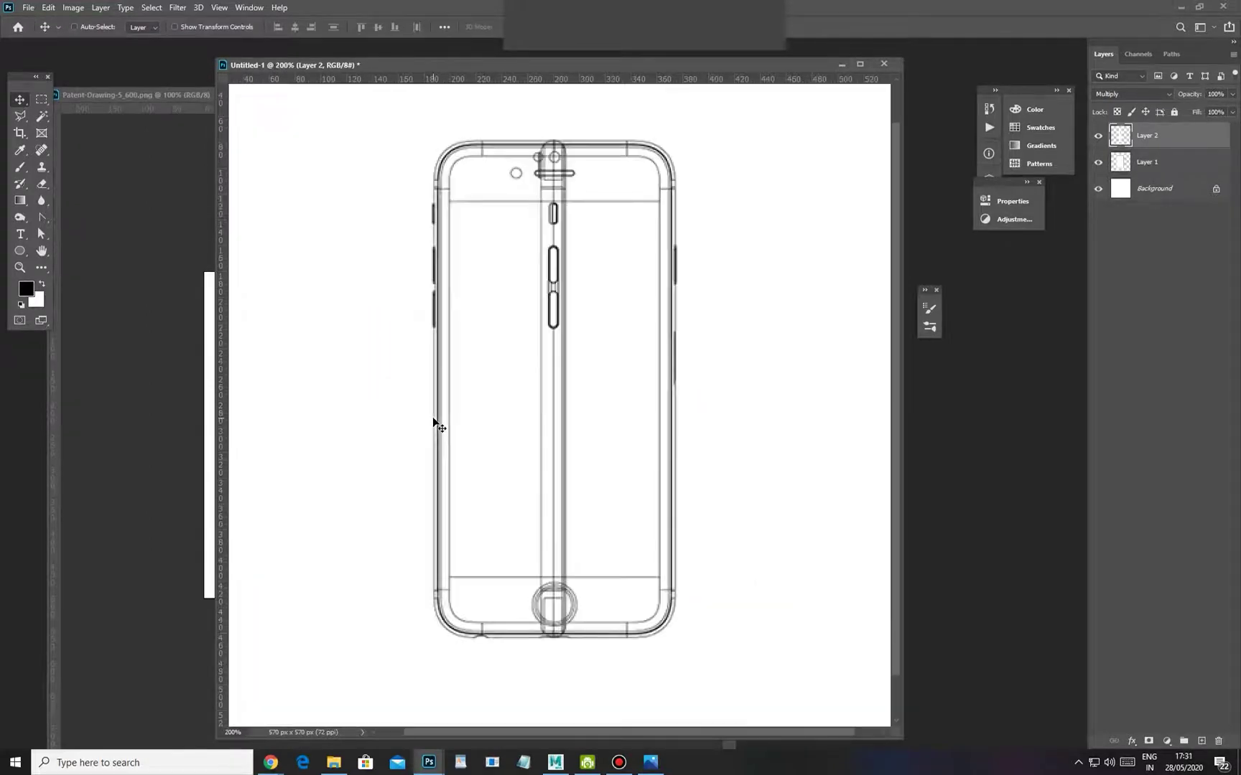
Hide the front view layer and create a Desktop folder named Mobile as the save location
left_click(1098, 163)
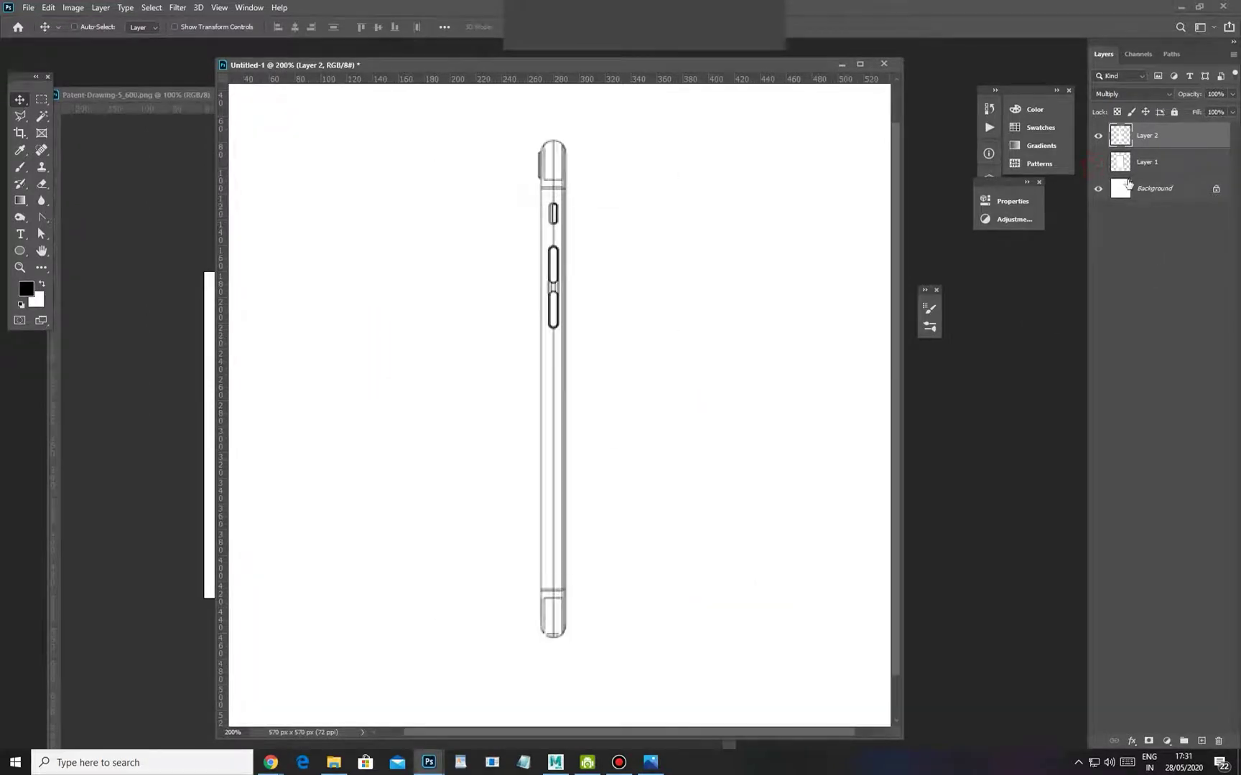
left_click(28, 7)
left_click(51, 164)
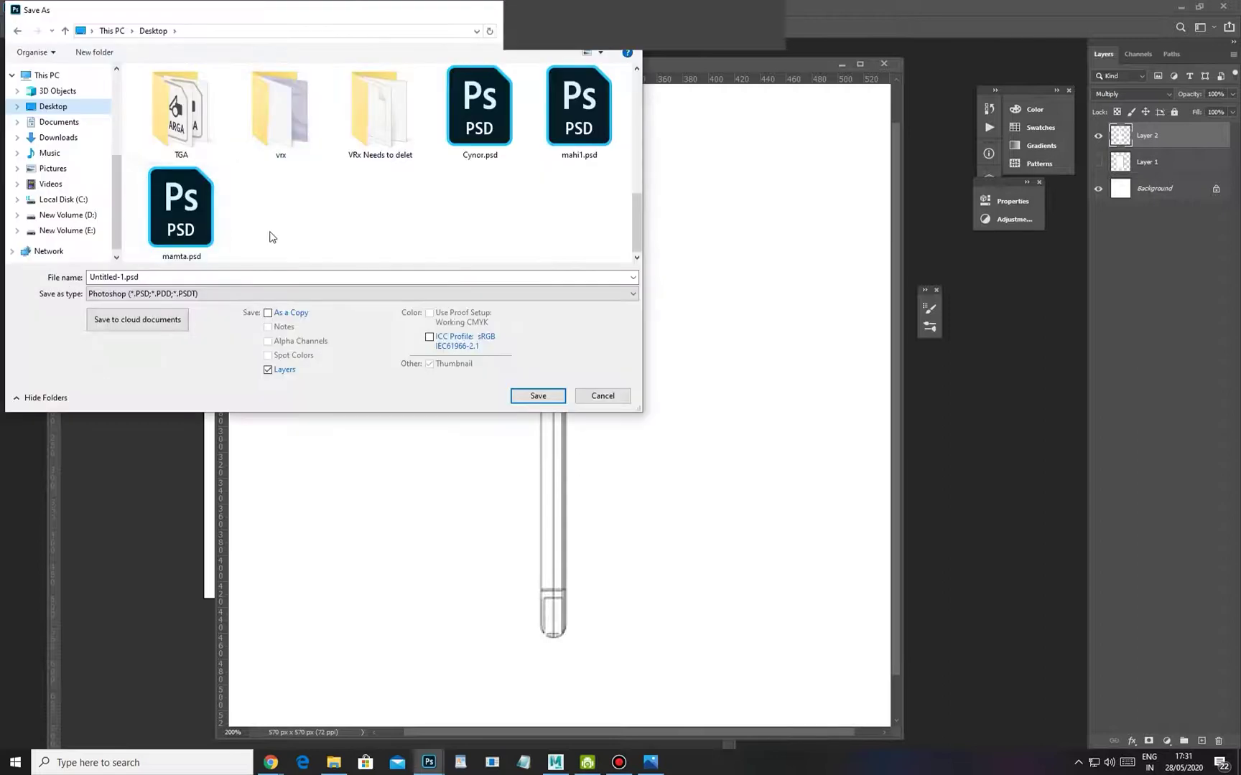
left_click(101, 52)
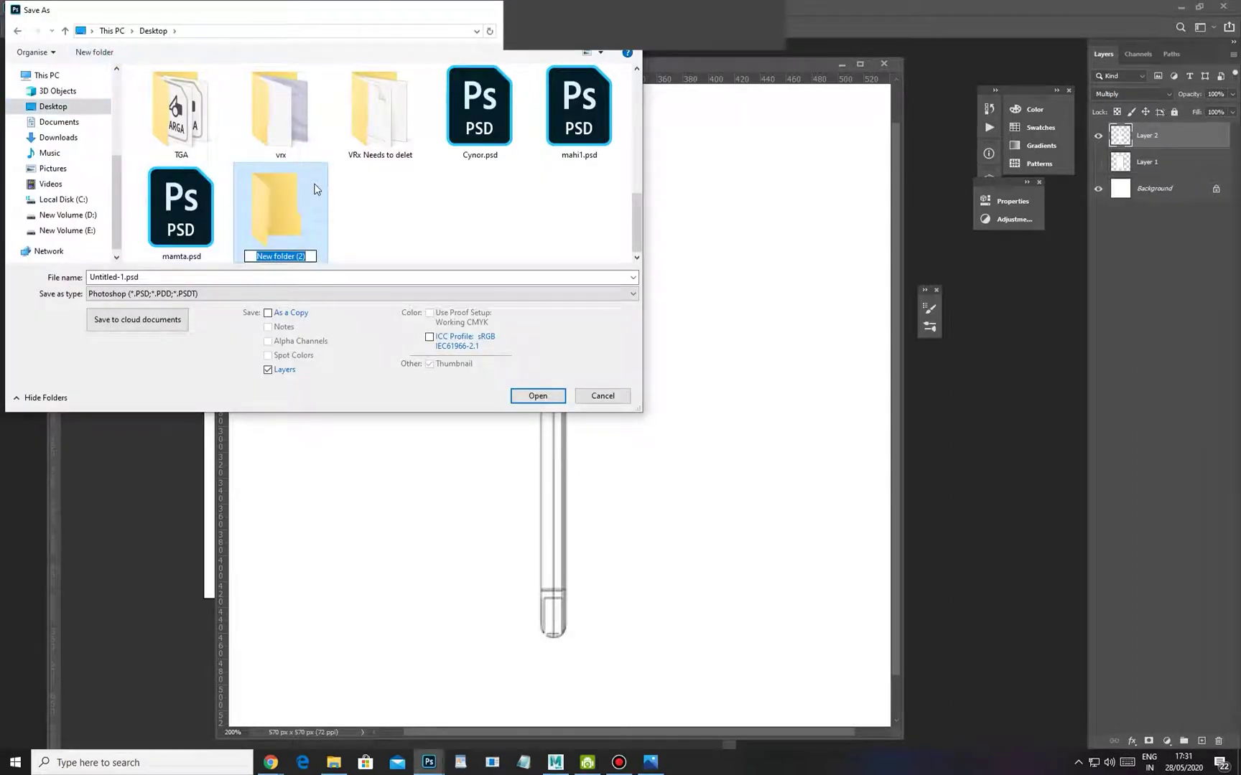
type("M")
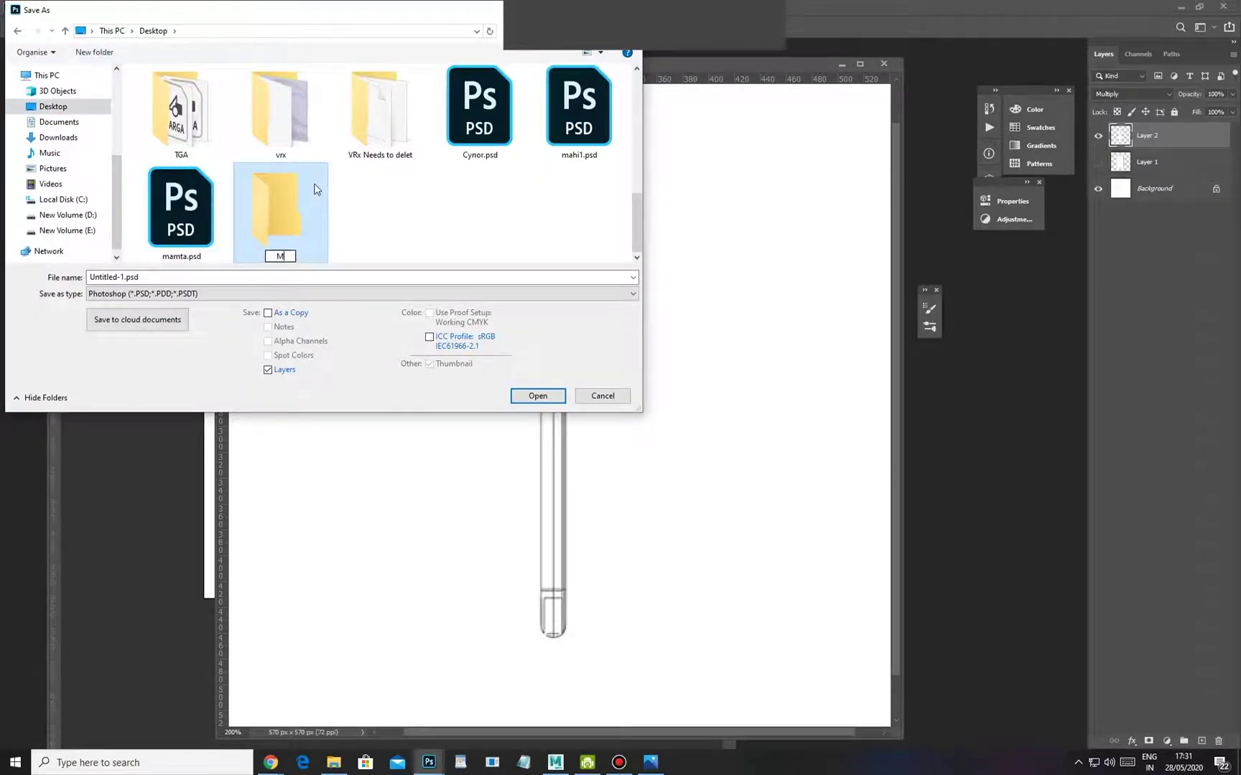
type("obile")
key("Return")
double_click(314, 189)
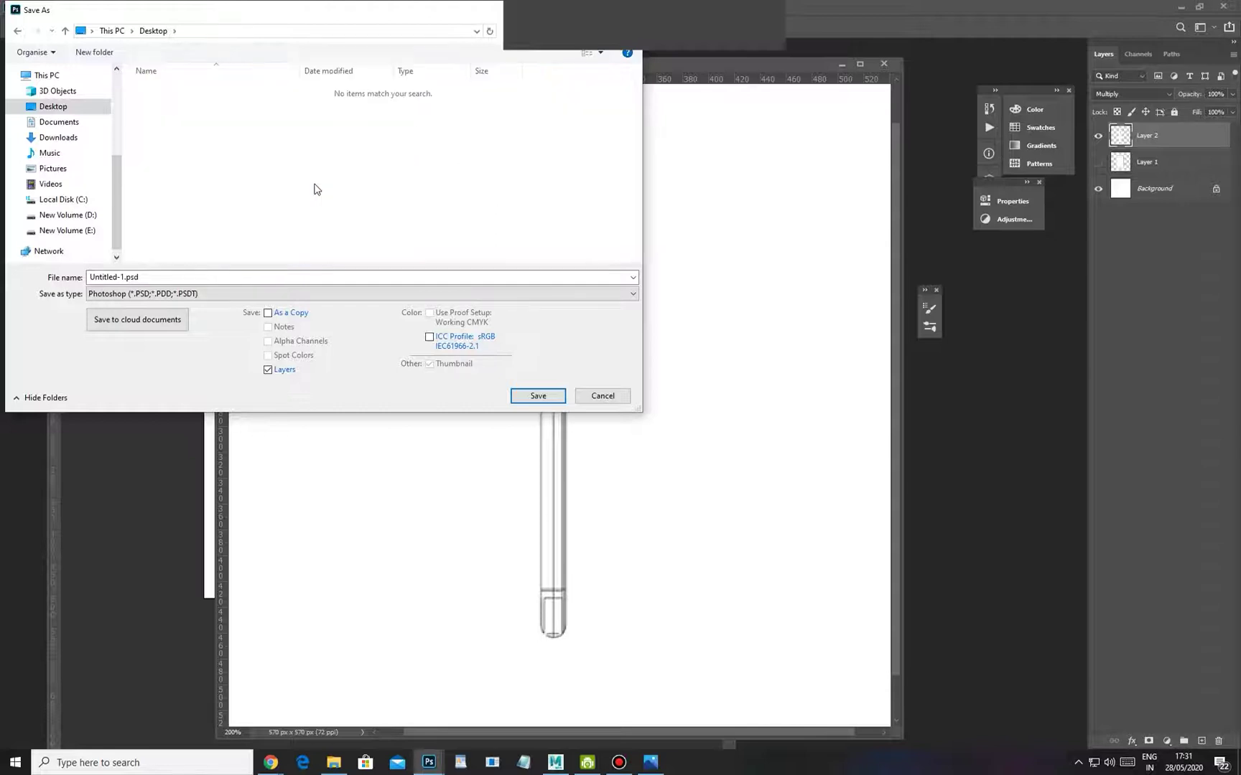
Save the side view as a JPEG named Sid in the Mobile folder, at Maximum quality 12 with Baseline ("Standard")
left_click(273, 296)
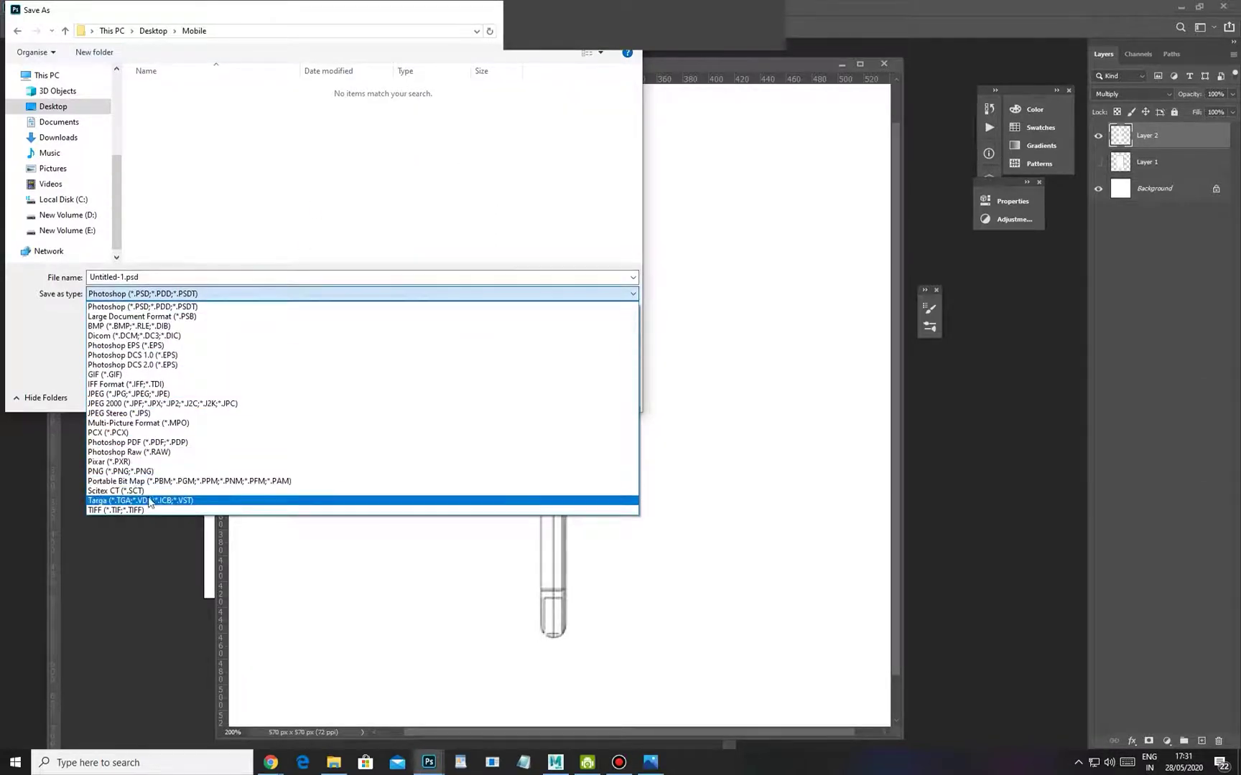
left_click(137, 394)
left_click_drag(339, 11, 626, 188)
double_click(426, 457)
type("Sid")
key("Return")
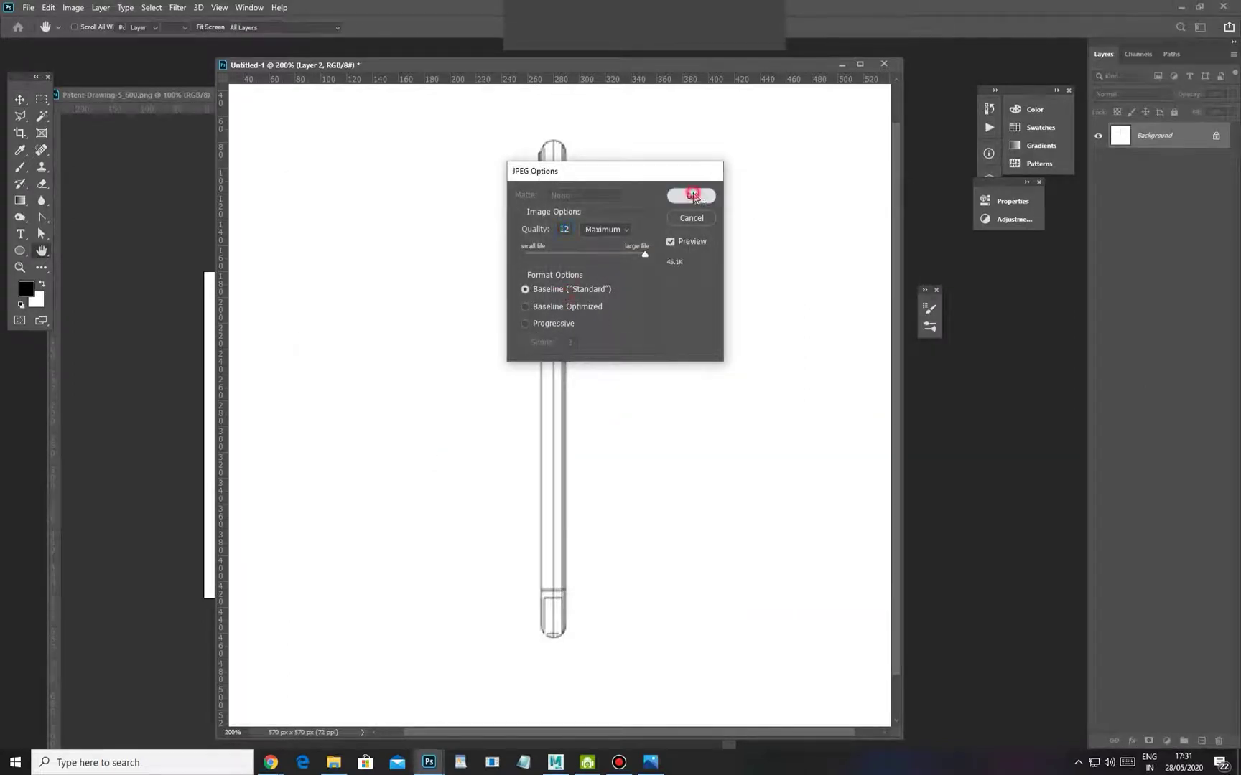
left_click(691, 195)
Hide Layer 2 with the side view, then show and select Layer 1 with the front view
left_click(1099, 136)
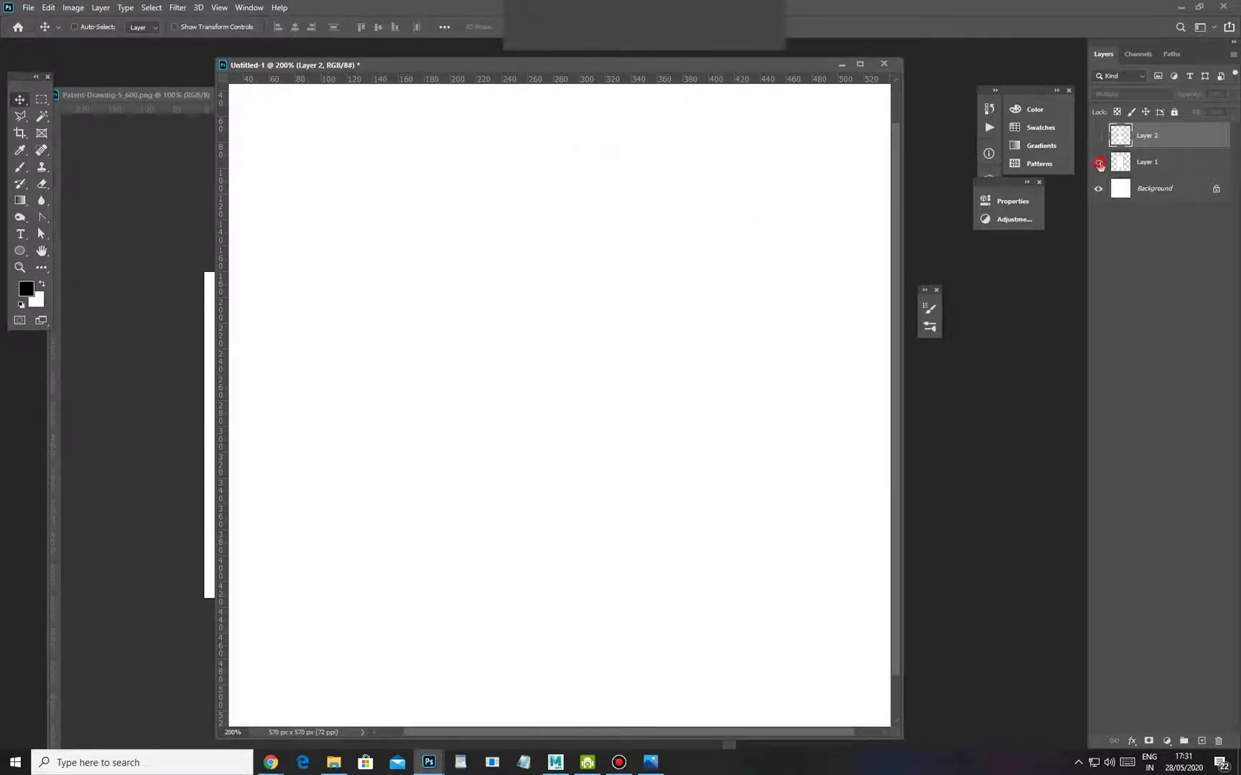
left_click(1098, 163)
left_click(1141, 162)
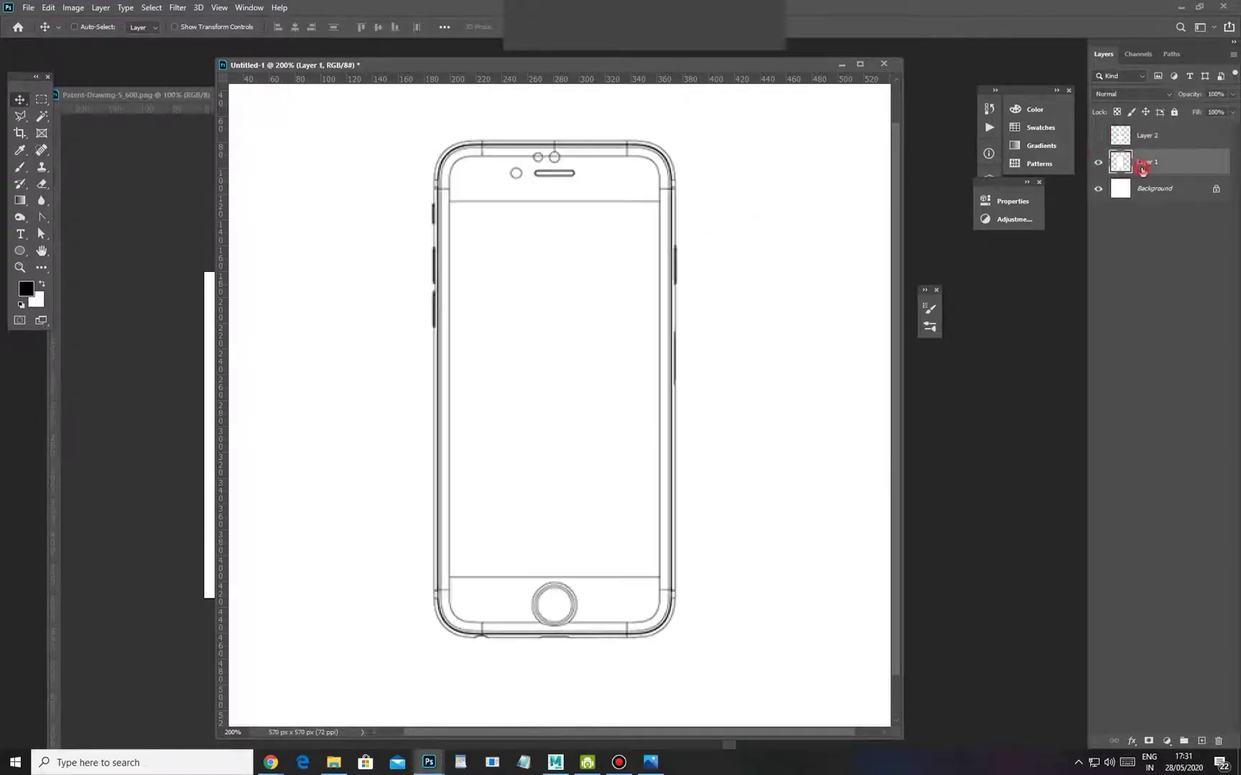
Save the front view as a JPEG named Front in the Mobile folder, accepting the JPEG options
left_click(28, 8)
left_click(77, 165)
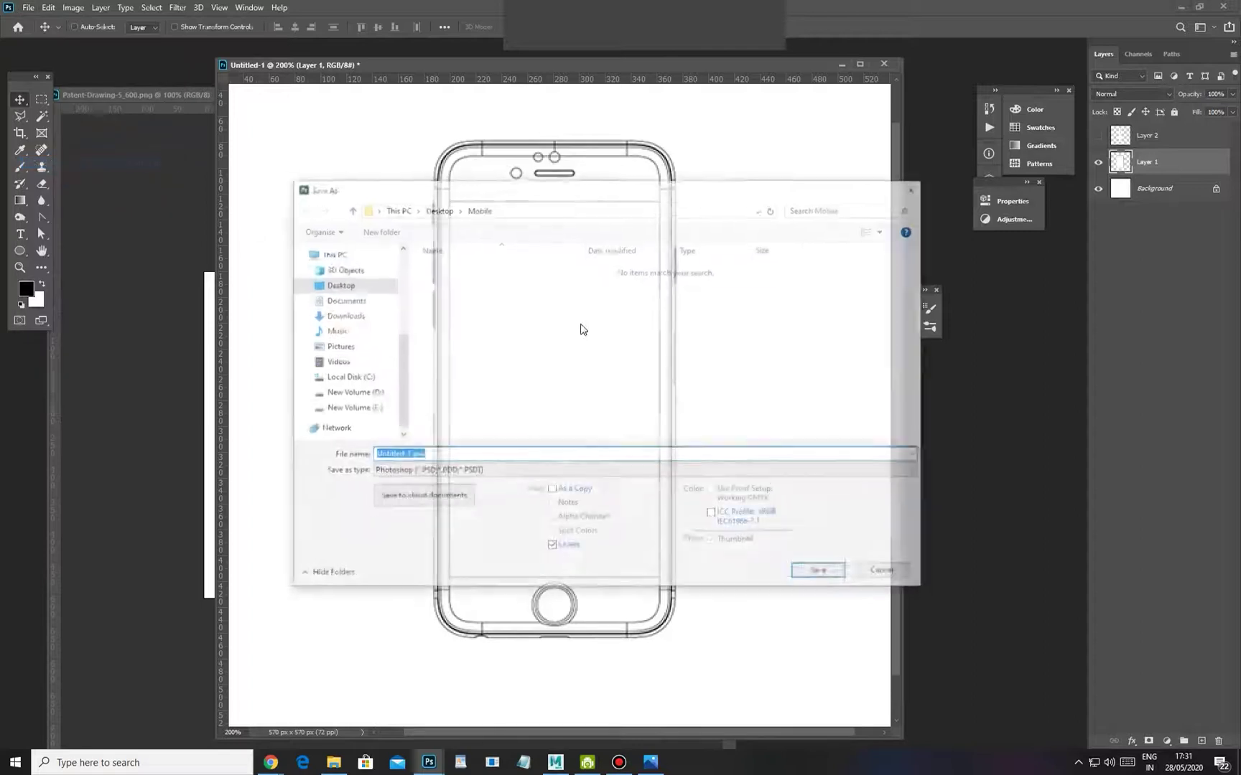
left_click(464, 472)
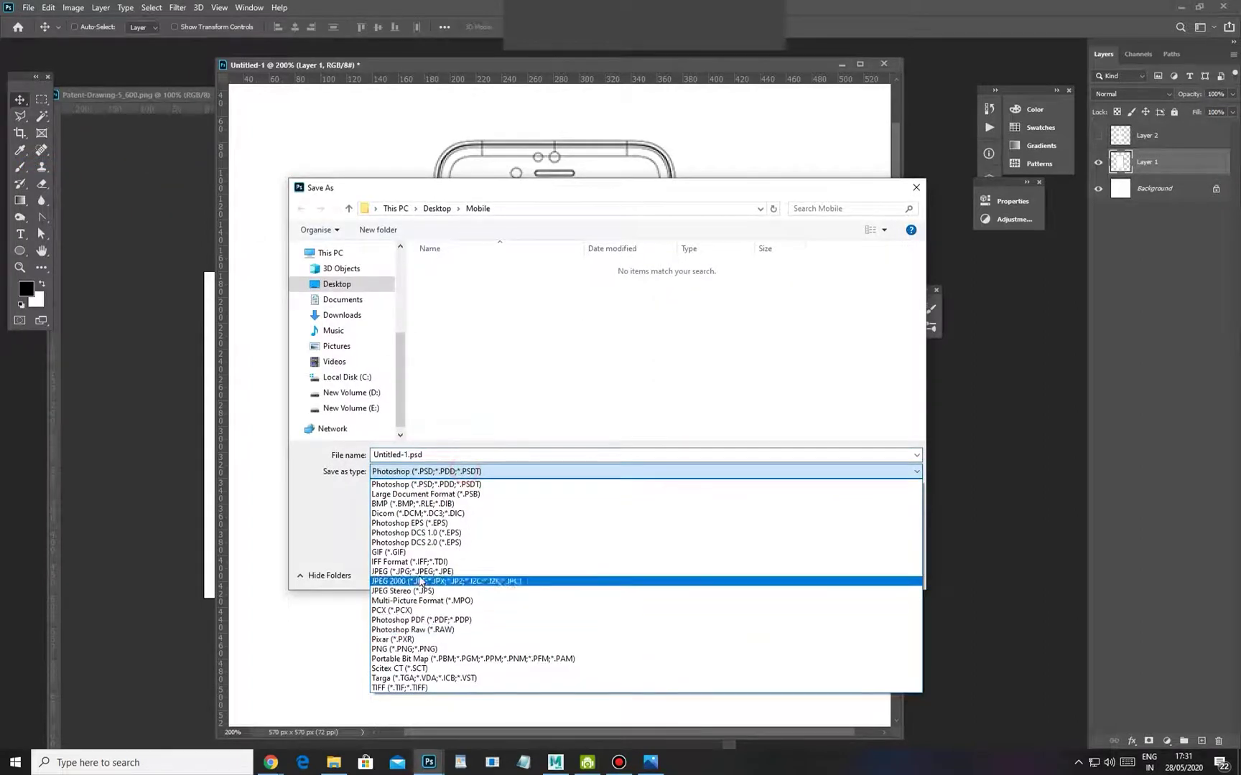
left_click(418, 571)
double_click(409, 456)
left_click(407, 455)
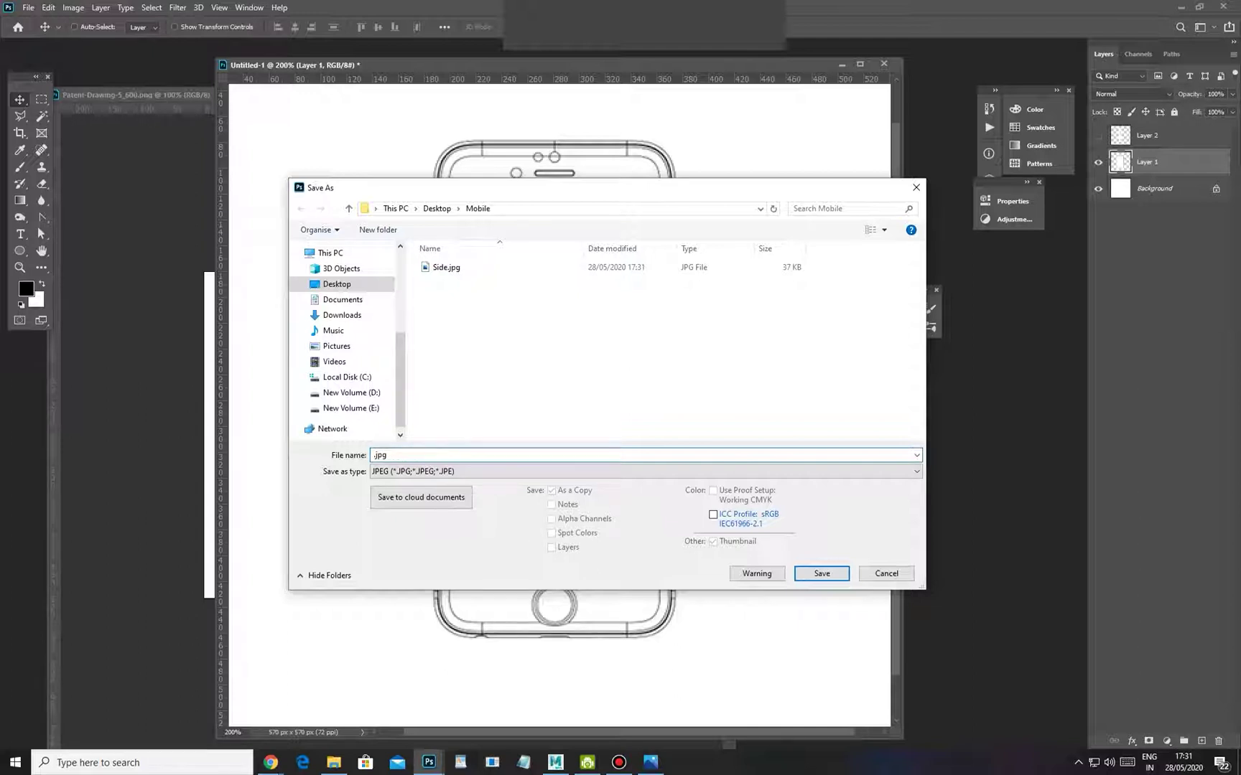
type("Front")
key("Return")
left_click(688, 196)
key("v")
Switch to Maya and delete all leftover spheres, cube, combined objects, cylinder and projection curve from the scene
left_click(556, 764)
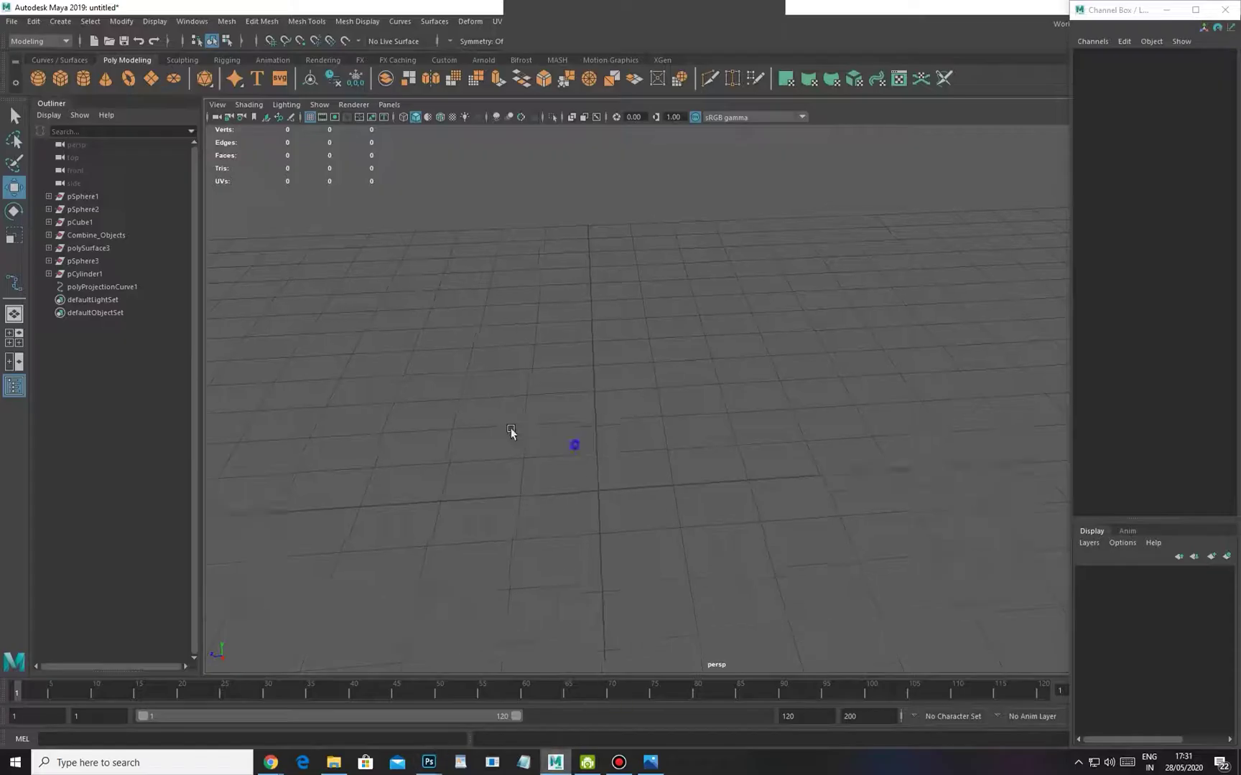
left_click_drag(104, 199, 103, 280)
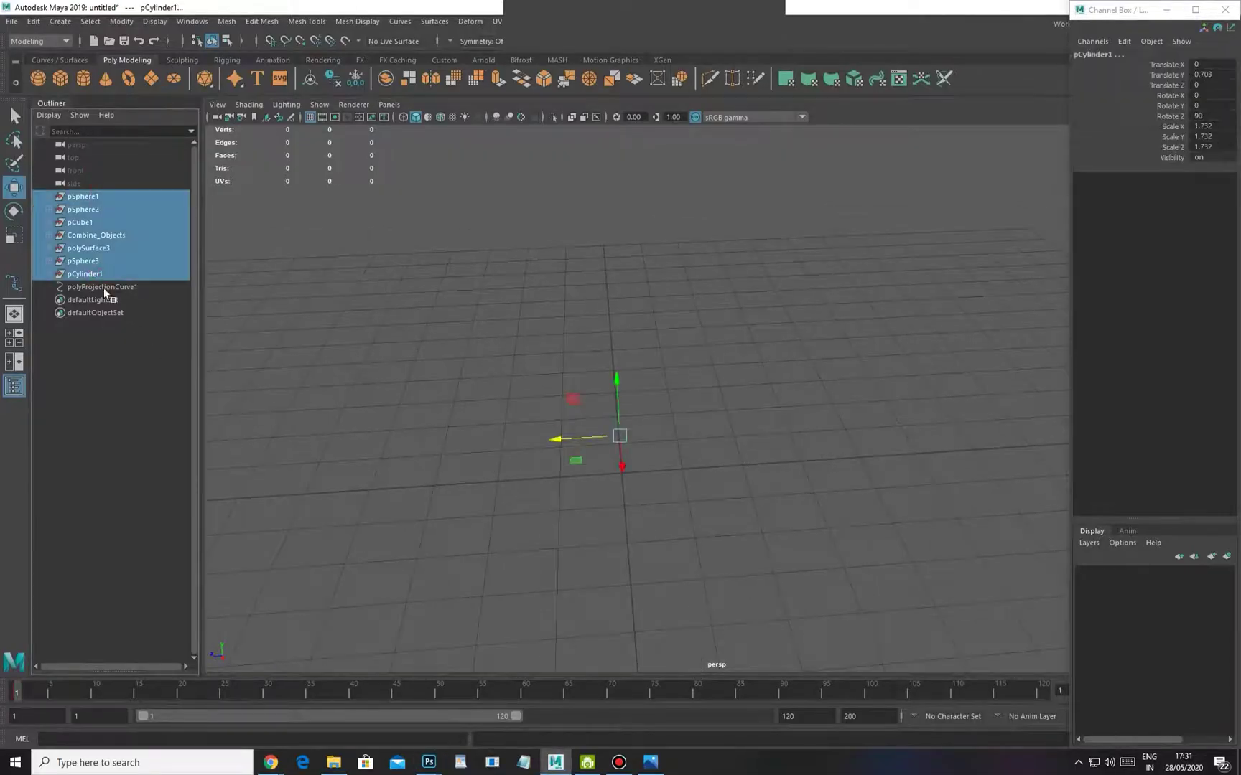
key("Delete")
left_click(100, 198)
key("Delete")
Import Front.jpg from the Desktop folder Mobile as an image plane in the front view
key("space")
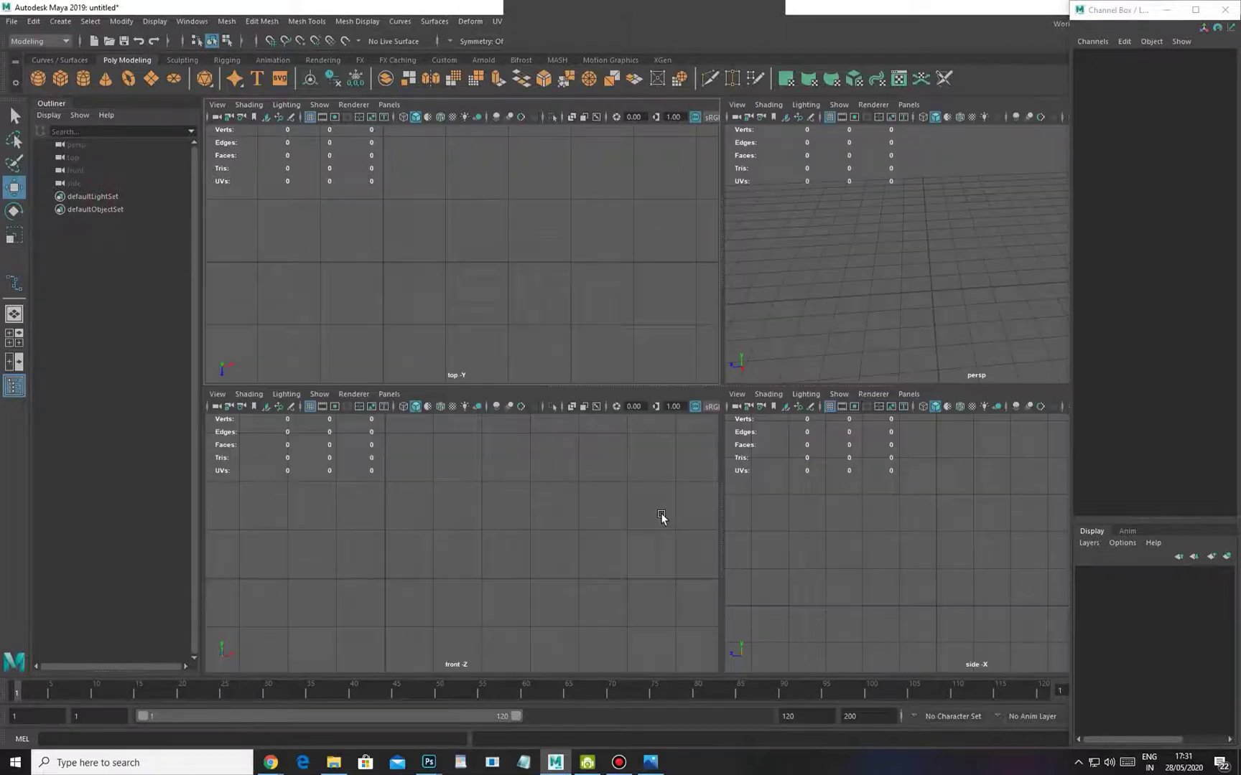
left_click(218, 394)
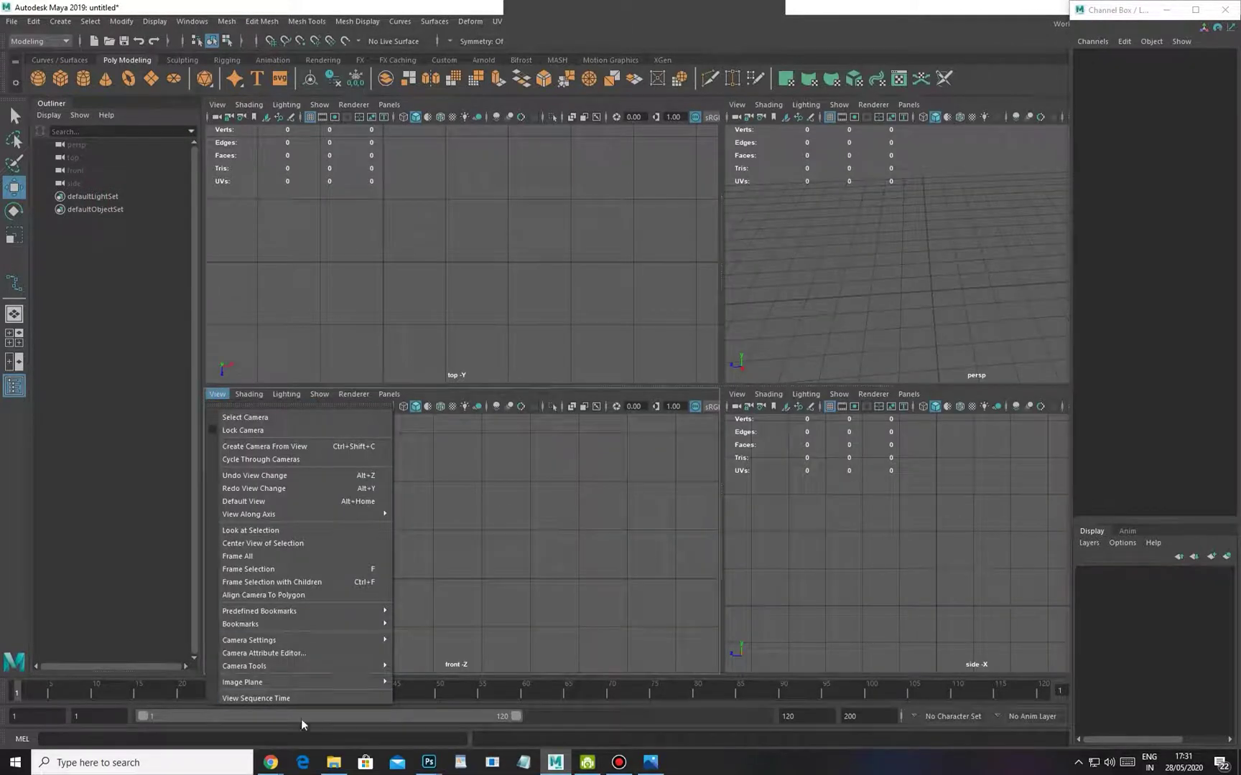
mouse_move(304, 684)
left_click(471, 693)
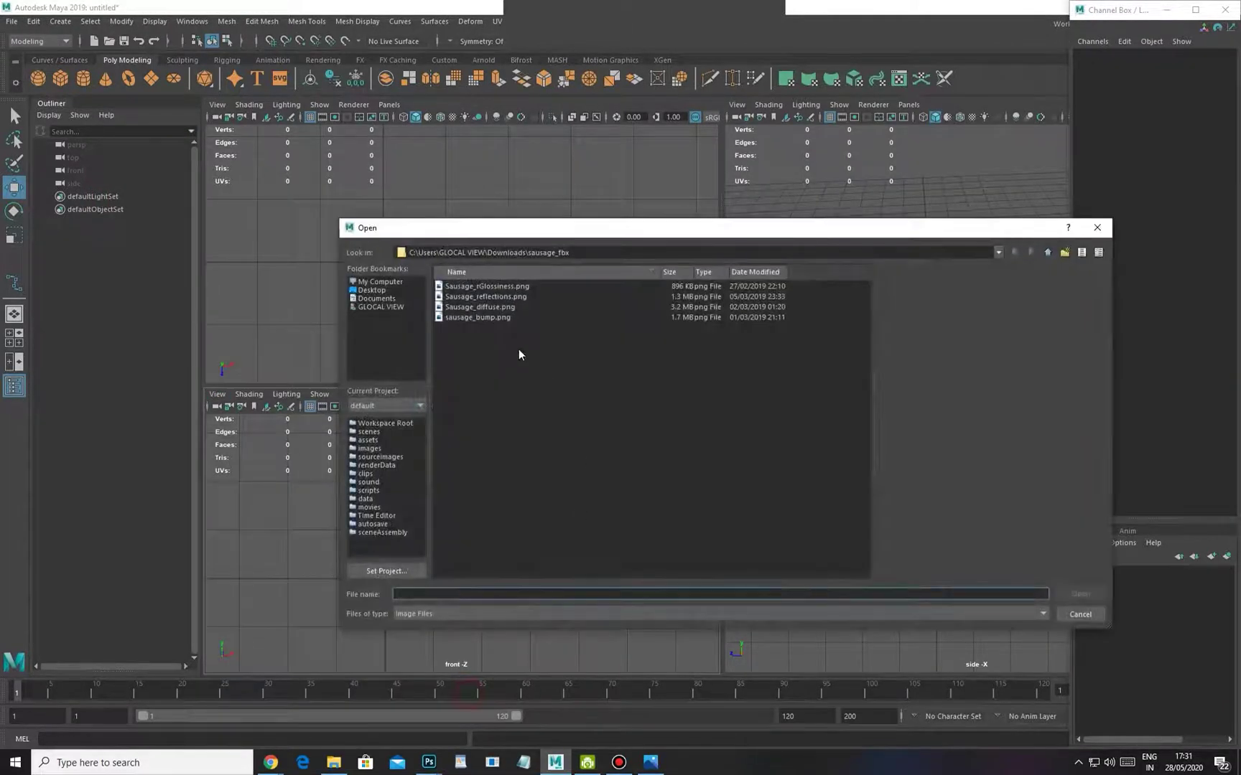
left_click(372, 290)
left_click(503, 367)
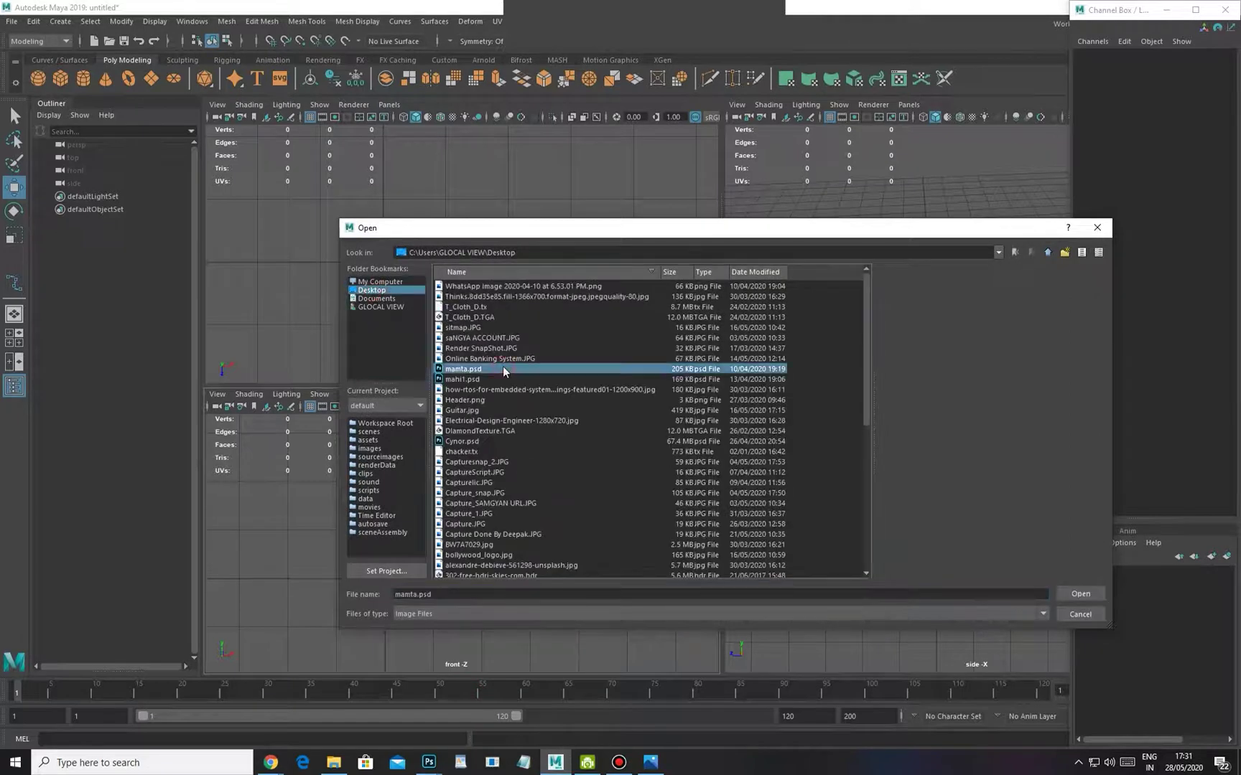
key("Return")
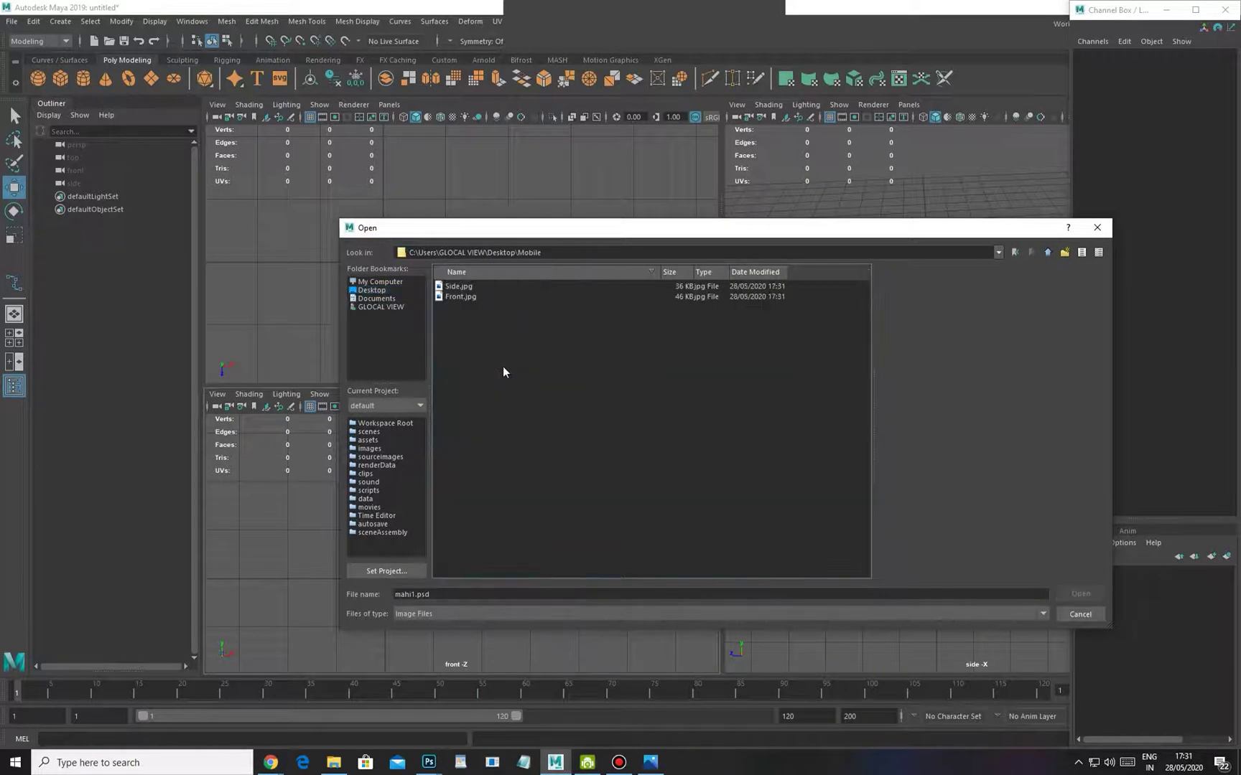
double_click(460, 296)
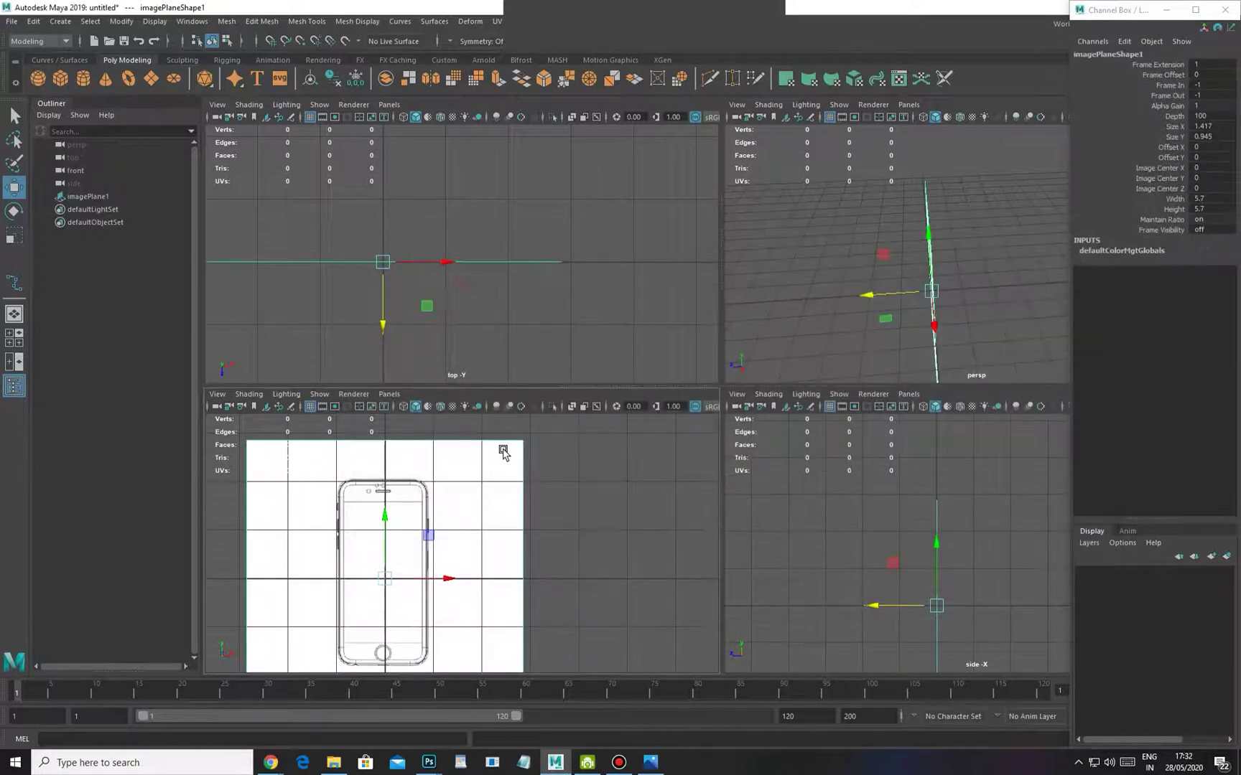
Import Side.jpg from the Desktop folder Mobile as an image plane in the side view
left_click(737, 394)
mouse_move(786, 688)
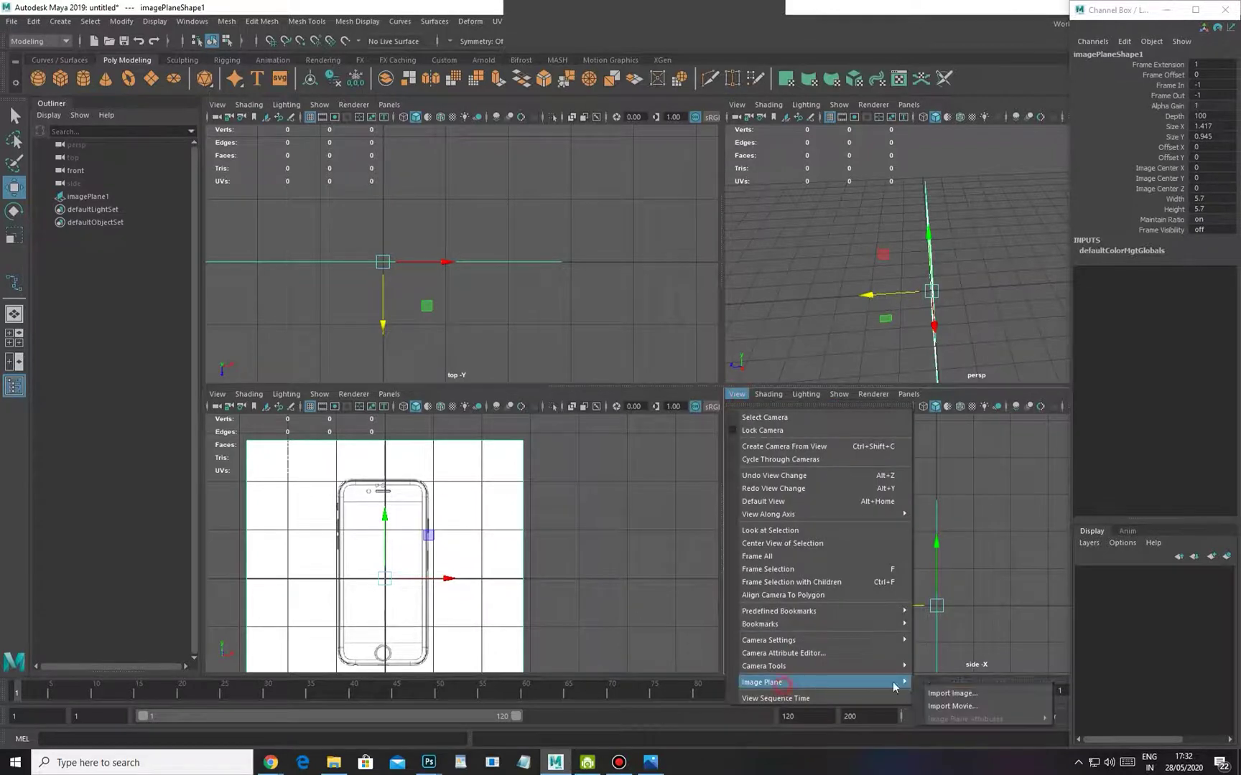
left_click(942, 691)
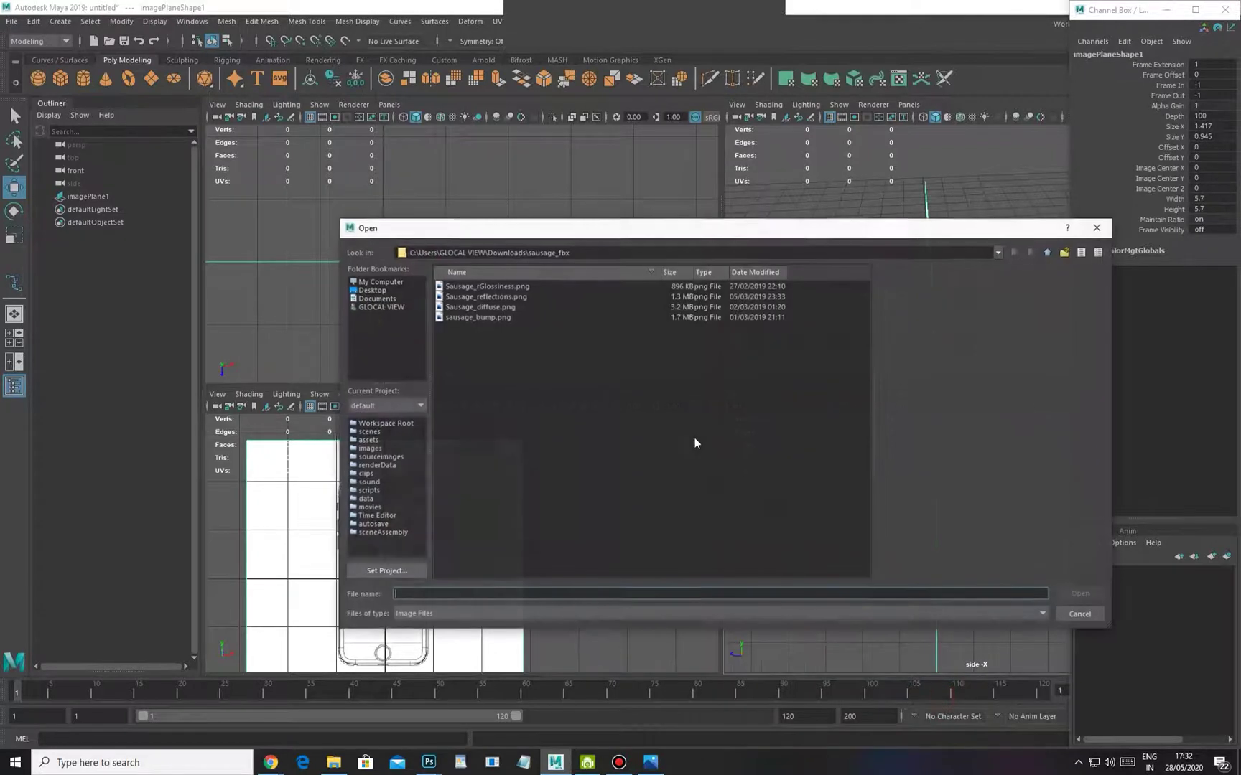
left_click(374, 290)
left_click(478, 441)
scroll(470, 431, "down", 5)
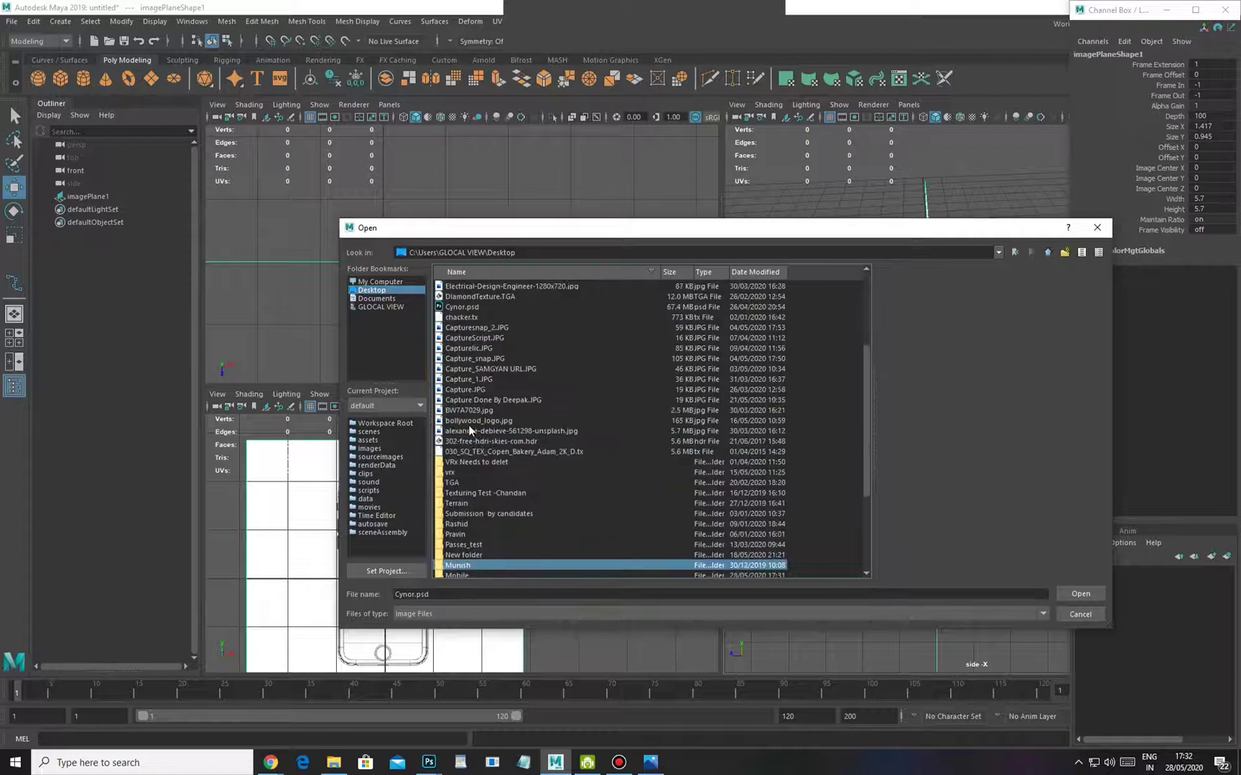
key("Return")
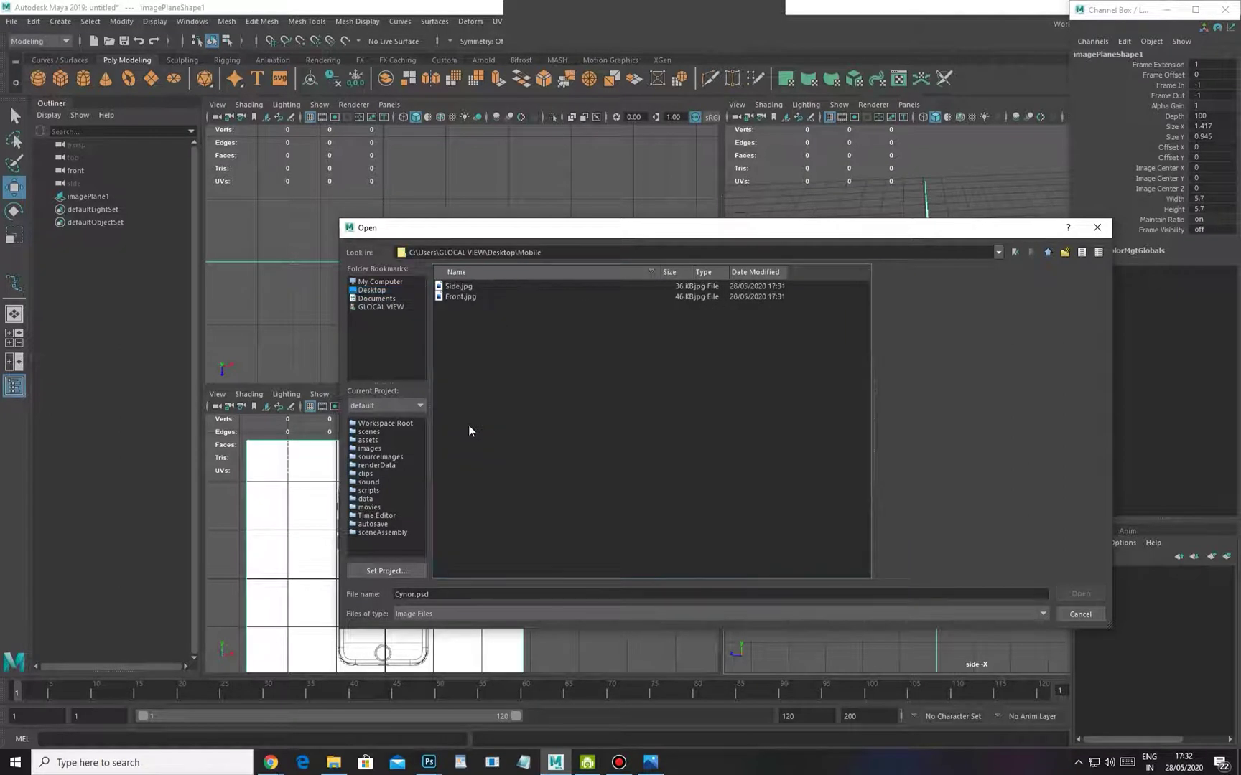
double_click(472, 286)
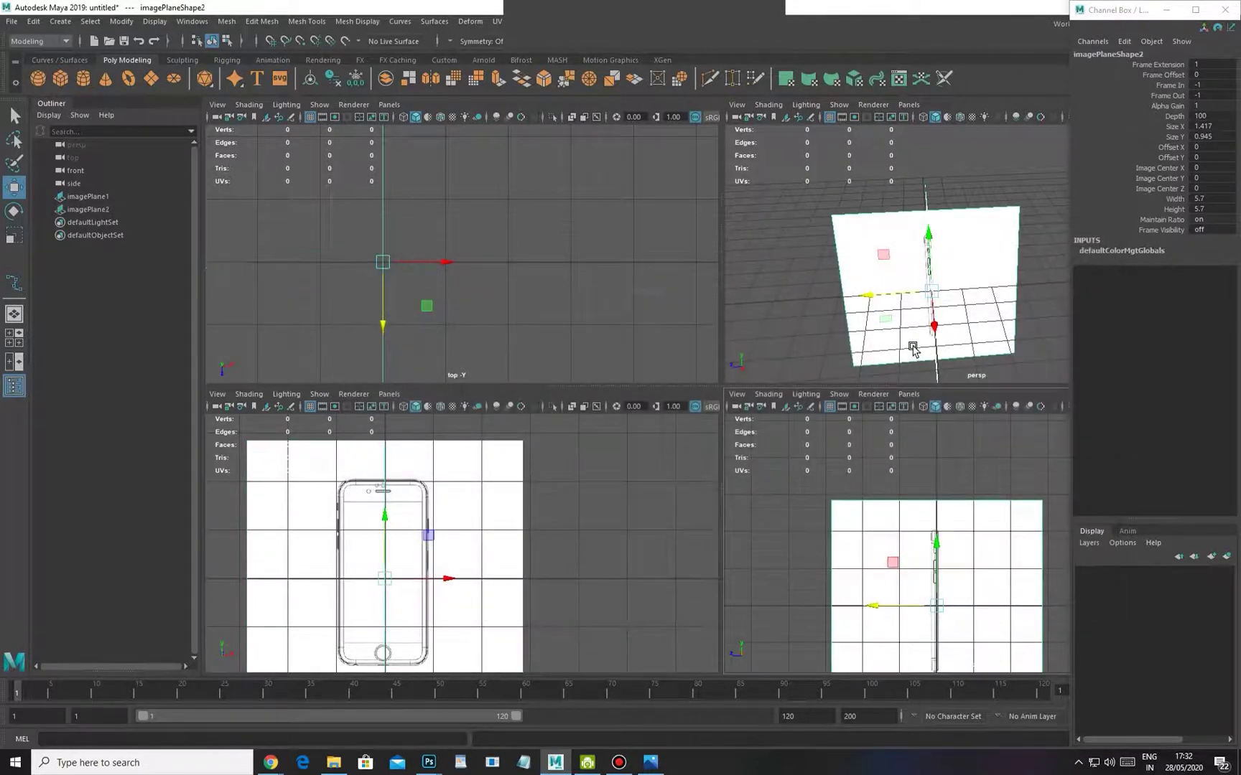
Raise both image planes together to Translate Y 1.824 so the phone drawings stand on the grid
key("space")
left_click_drag(931, 365, 703, 449, "alt")
left_click(784, 402, "shift")
left_click_drag(780, 409, 670, 313, "alt")
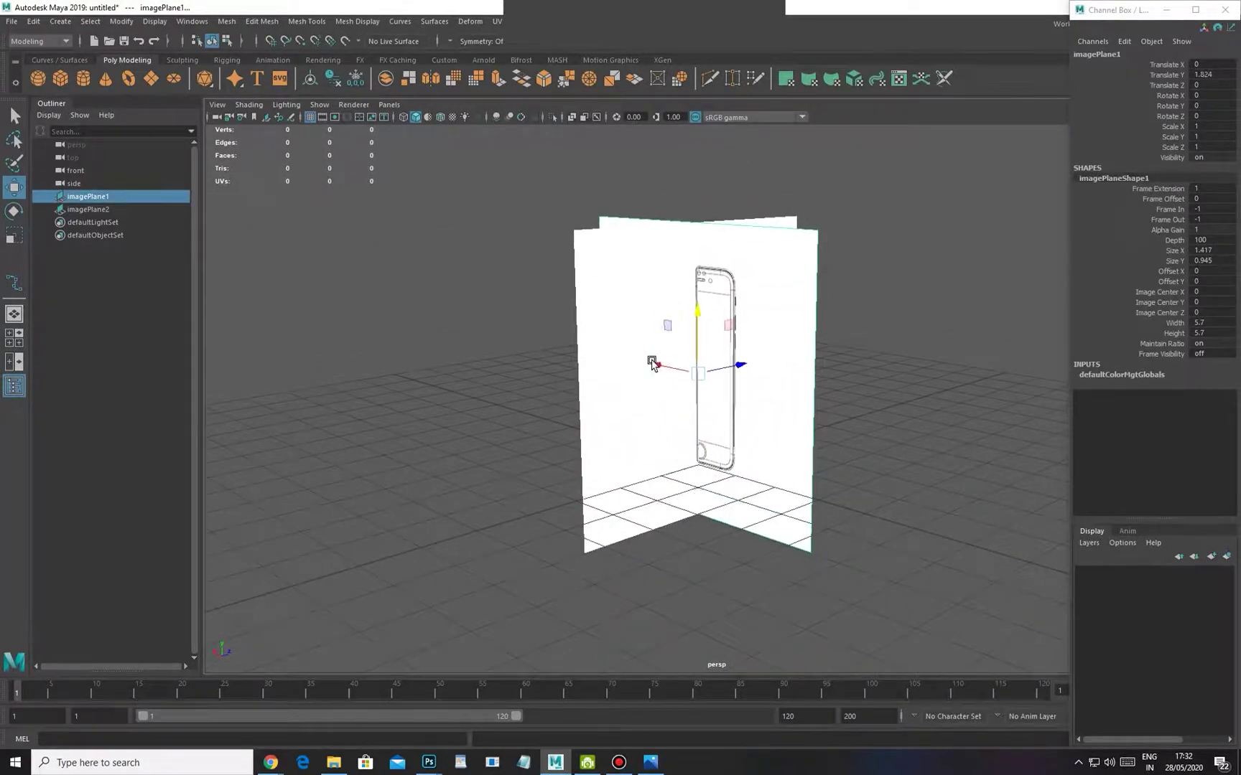
Move the front image plane along Z to a Translate Z of about 10.893, away from the side plane
right_click_drag(662, 444, 702, 502, "alt")
left_click_drag(702, 501, 668, 506, "alt")
right_click_drag(668, 507, 610, 495, "alt")
left_click_drag(670, 476, 772, 502, "alt")
left_click_drag(713, 497, 762, 509, "alt")
left_click(818, 548)
right_click_drag(792, 502, 682, 535, "alt")
middle_click_drag(681, 533, 567, 577, "alt")
left_click_drag(634, 386, 989, 278)
Move the side image plane along X to a Translate X of about 8.31, clear of the grid centre
left_click_drag(584, 443, 566, 434, "alt")
left_click(610, 239)
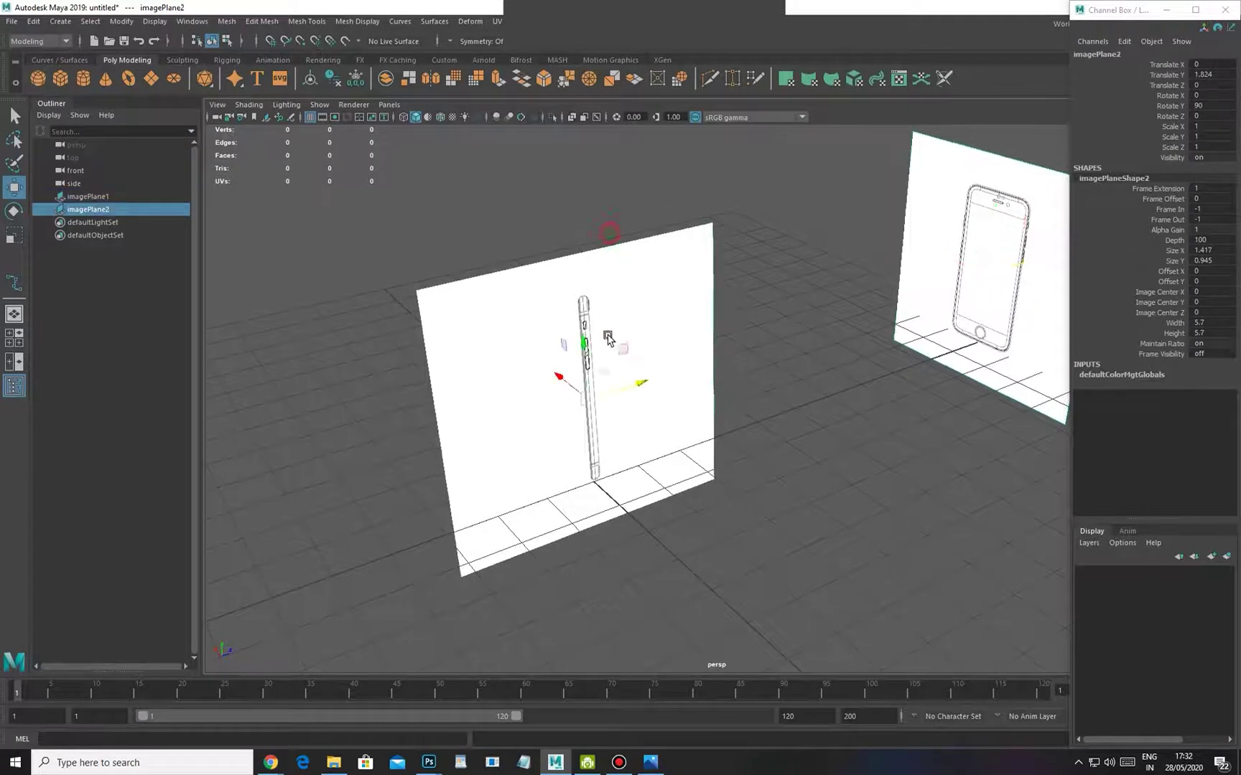
left_click_drag(615, 332, 639, 361, "alt")
right_click_drag(645, 360, 554, 394, "alt")
left_click_drag(558, 379, 388, 331)
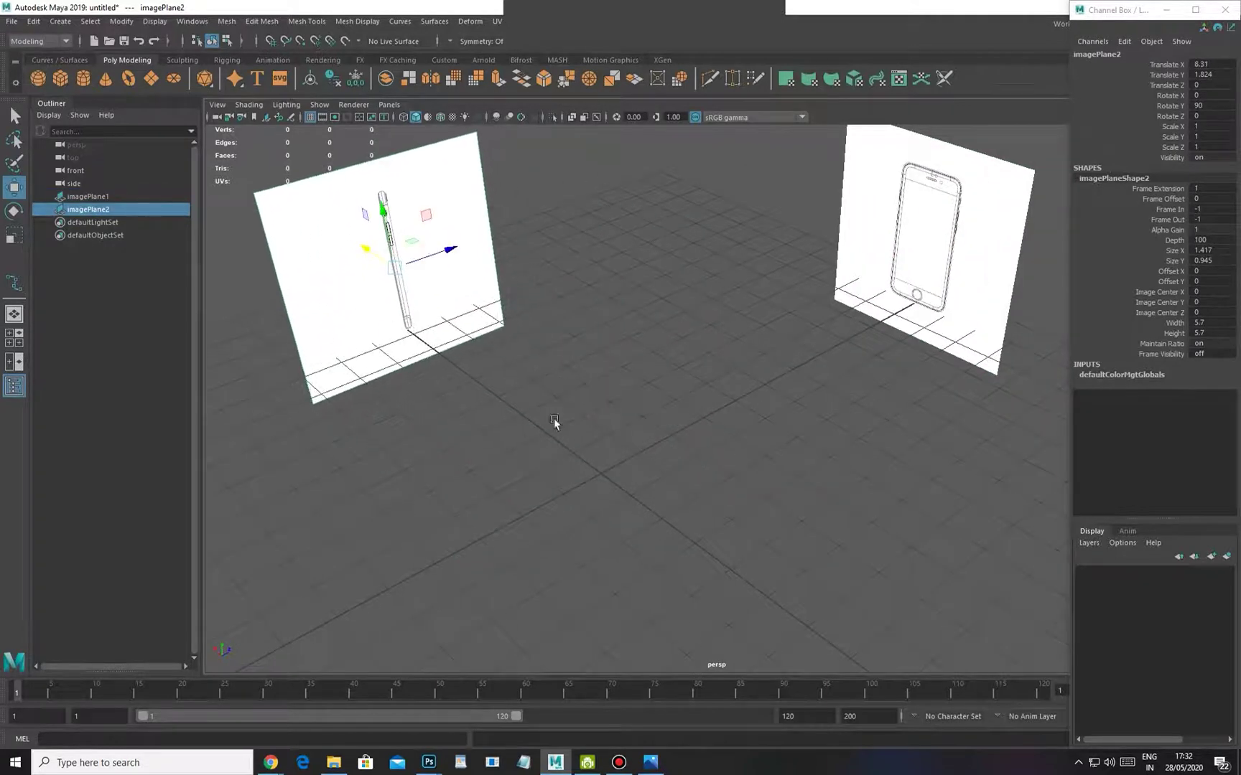
Examine how the front image plane appears in the front view, and return to the perspective view
left_click(958, 193)
left_click_drag(894, 253, 873, 244, "alt")
key("space")
left_click_drag(764, 359, 772, 439)
right_click_drag(773, 440, 601, 430, "alt")
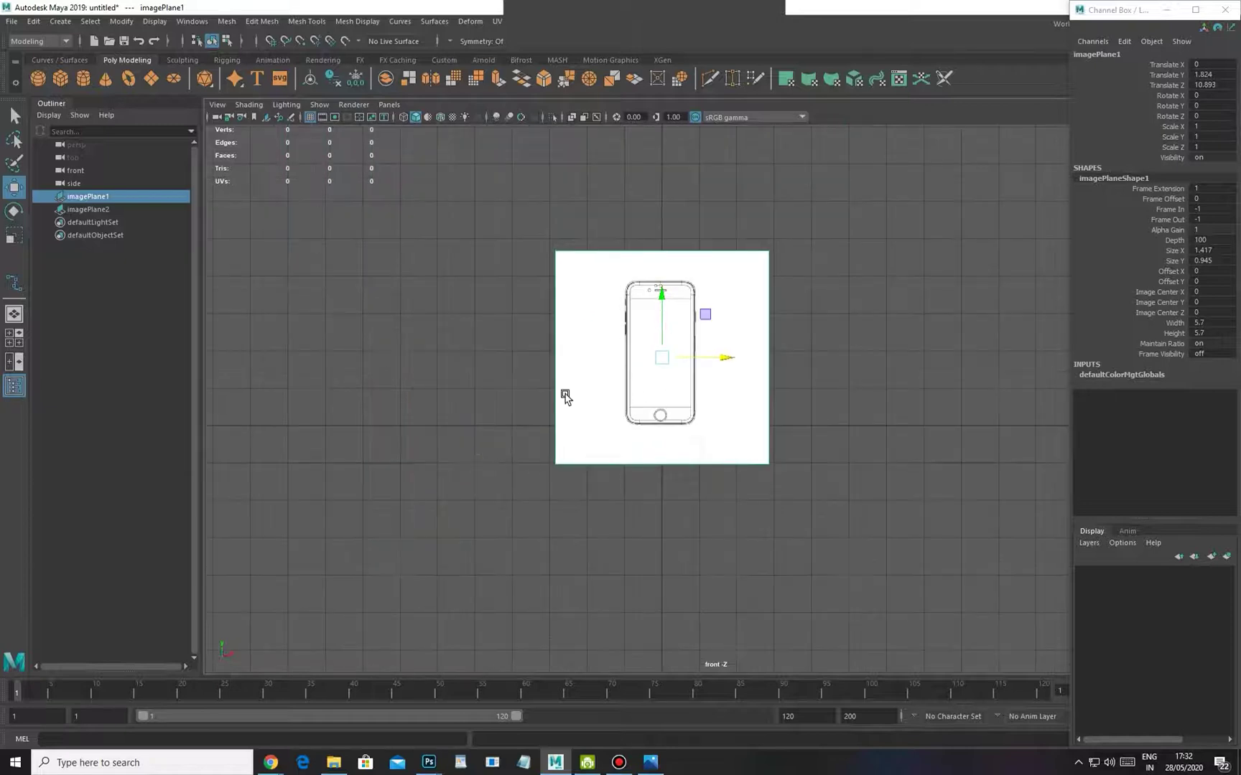
key("space")
left_click_drag(604, 376, 672, 272)
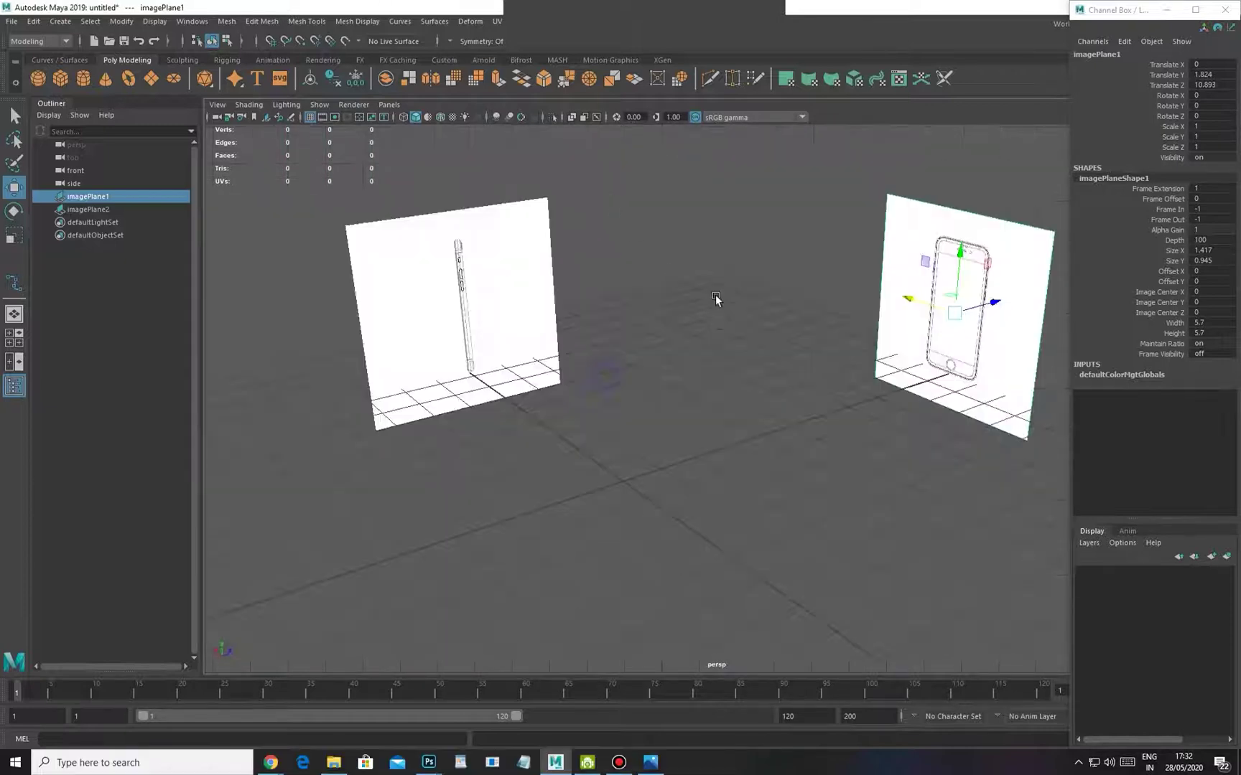
right_click_drag(725, 282, 681, 305, "alt")
middle_click_drag(733, 316, 661, 330, "alt")
Set the front image plane's Translate Z to -10.893 so it sits behind the grid centre
left_click(988, 252)
left_click(897, 297)
double_click(1228, 85)
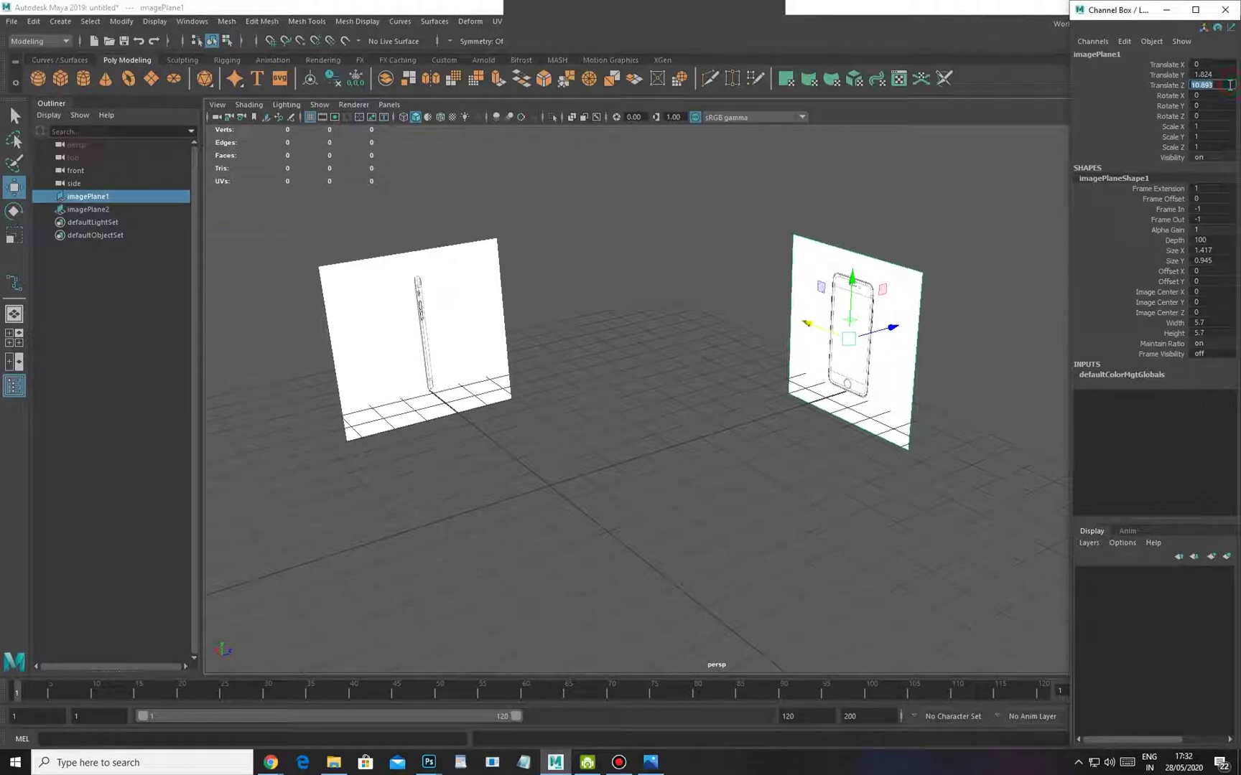
type("-")
key("Return")
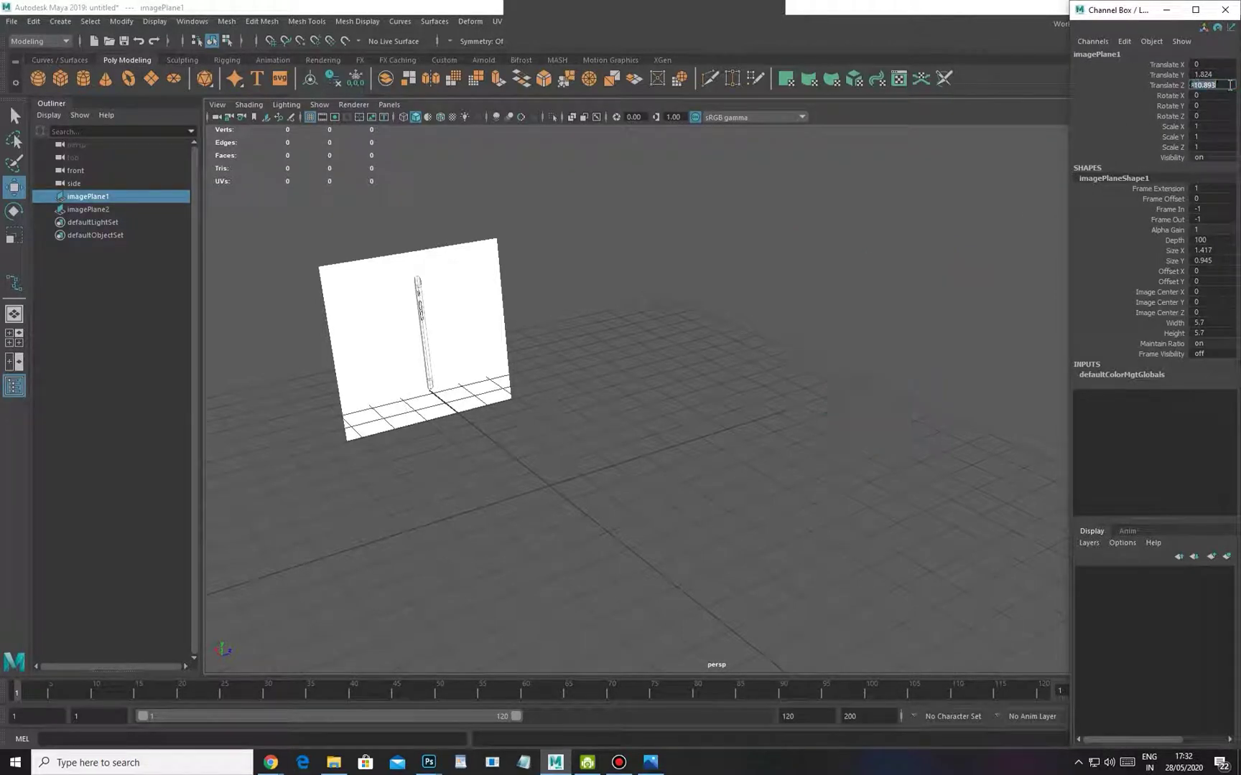
Set the side image plane's Translate X to -8.31 so it sits on the opposite side of the grid
right_click_drag(830, 507, 642, 472, "alt")
left_click_drag(642, 471, 391, 470, "alt")
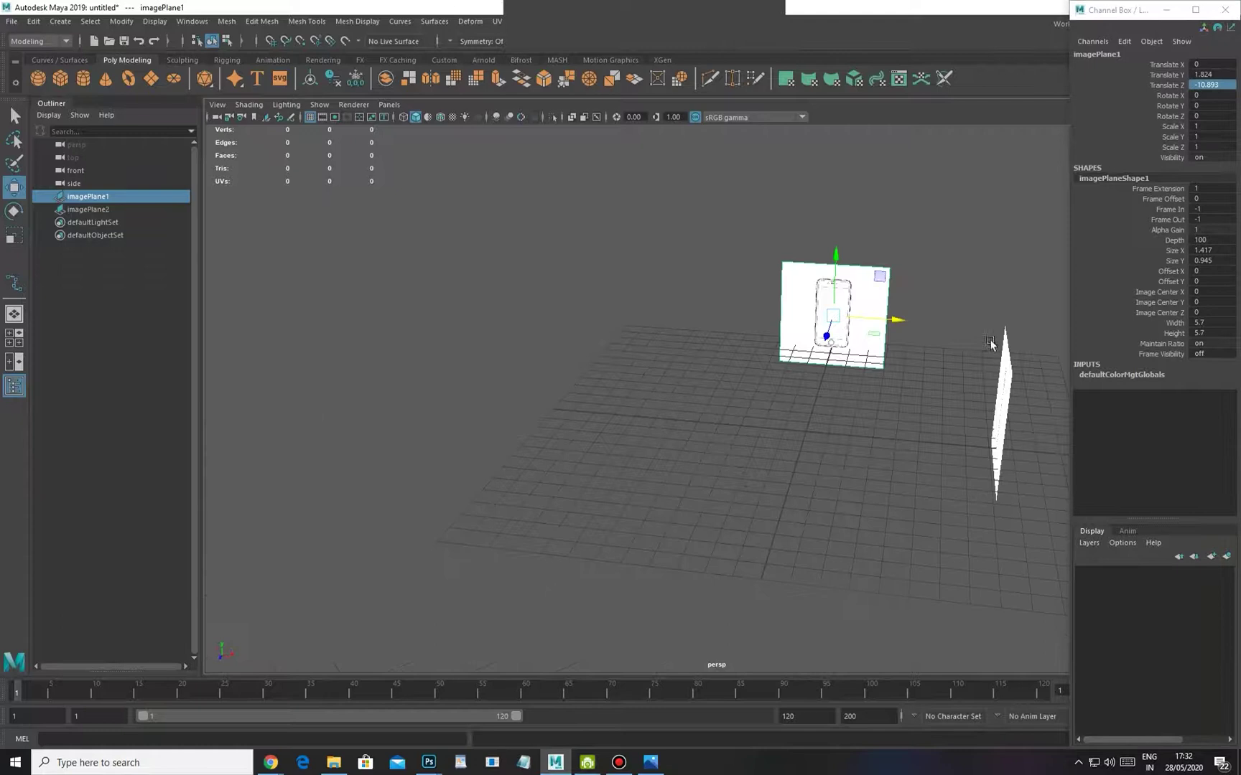
left_click_drag(997, 321, 1043, 366)
middle_click_drag(995, 392, 903, 416, "alt")
double_click(1221, 64)
type("-8.31")
key("Return")
Examine the new placement of the front and side image planes in the perspective view
left_click_drag(783, 493, 675, 483, "alt")
middle_click_drag(731, 474, 775, 461, "alt")
left_click(924, 235)
middle_click_drag(810, 369, 687, 384, "alt")
left_click(817, 329)
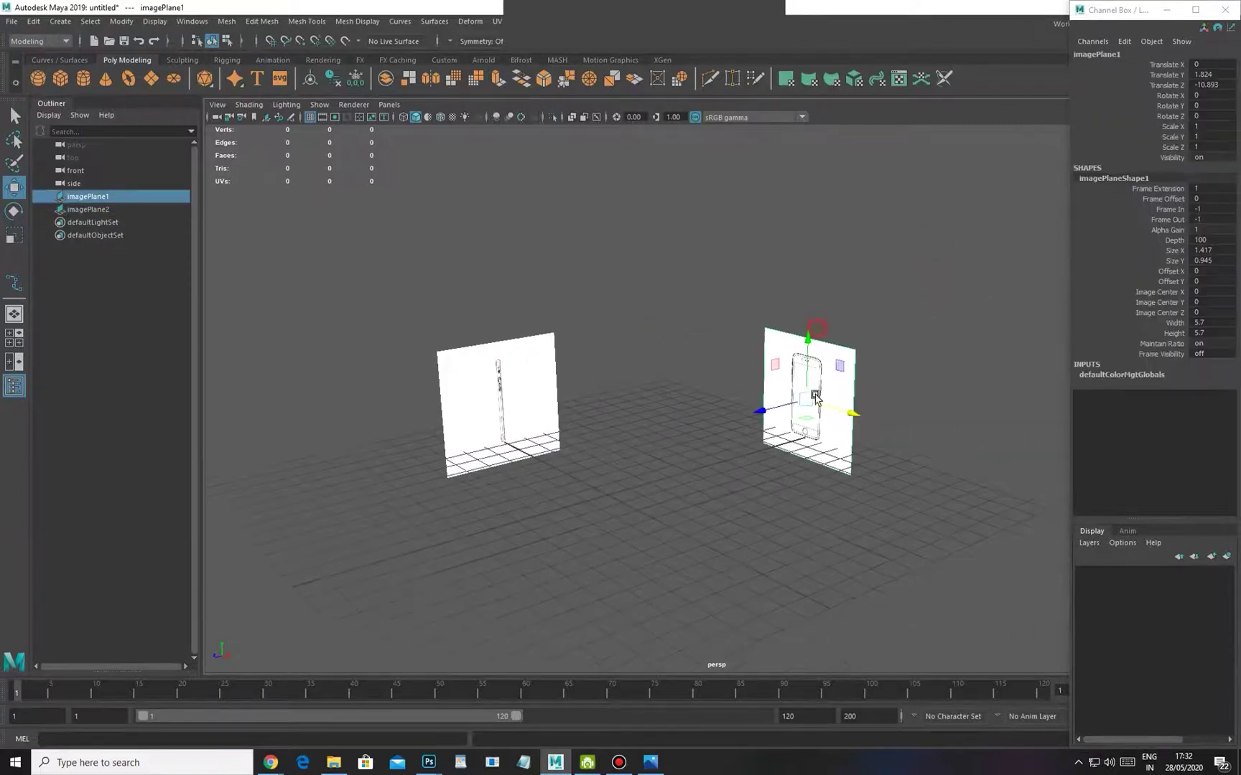
left_click(528, 302)
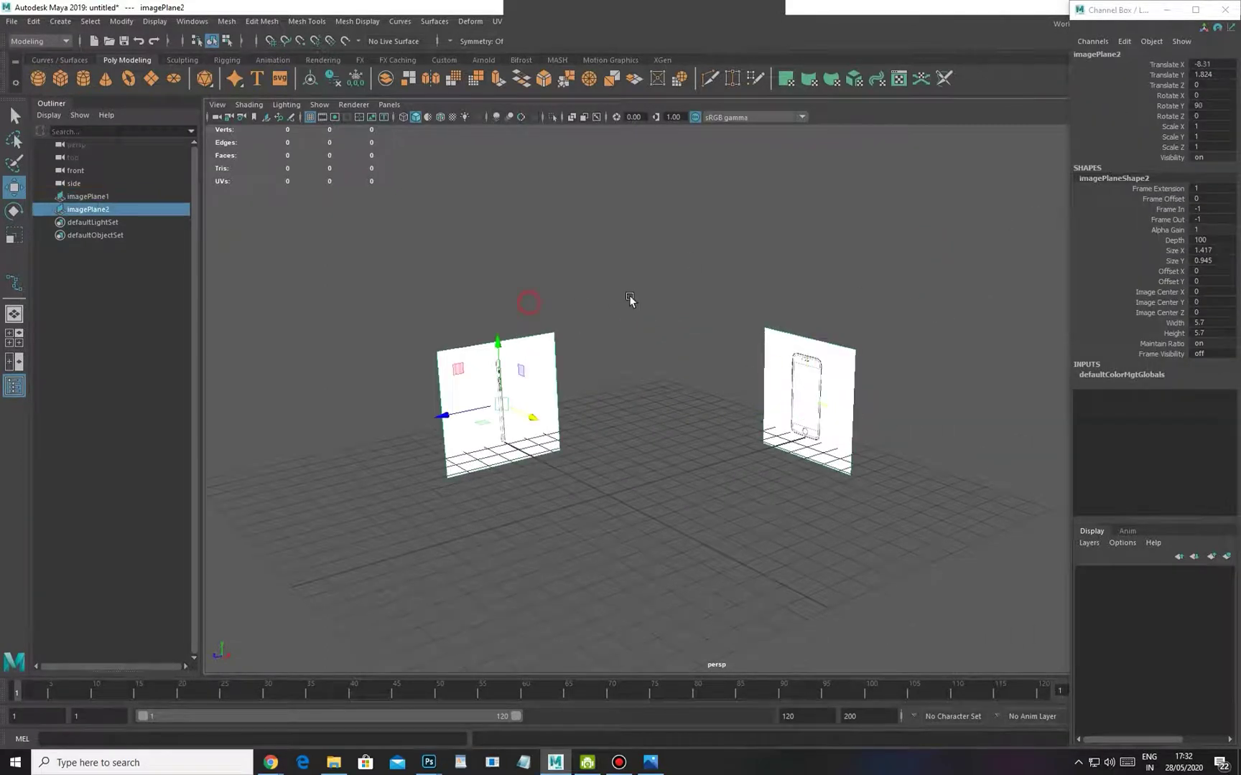
left_click_drag(659, 476, 689, 477, "alt")
Check the side image plane's alignment with the grid axes in the side view
key("space")
key("space")
left_click_drag(521, 452, 575, 457)
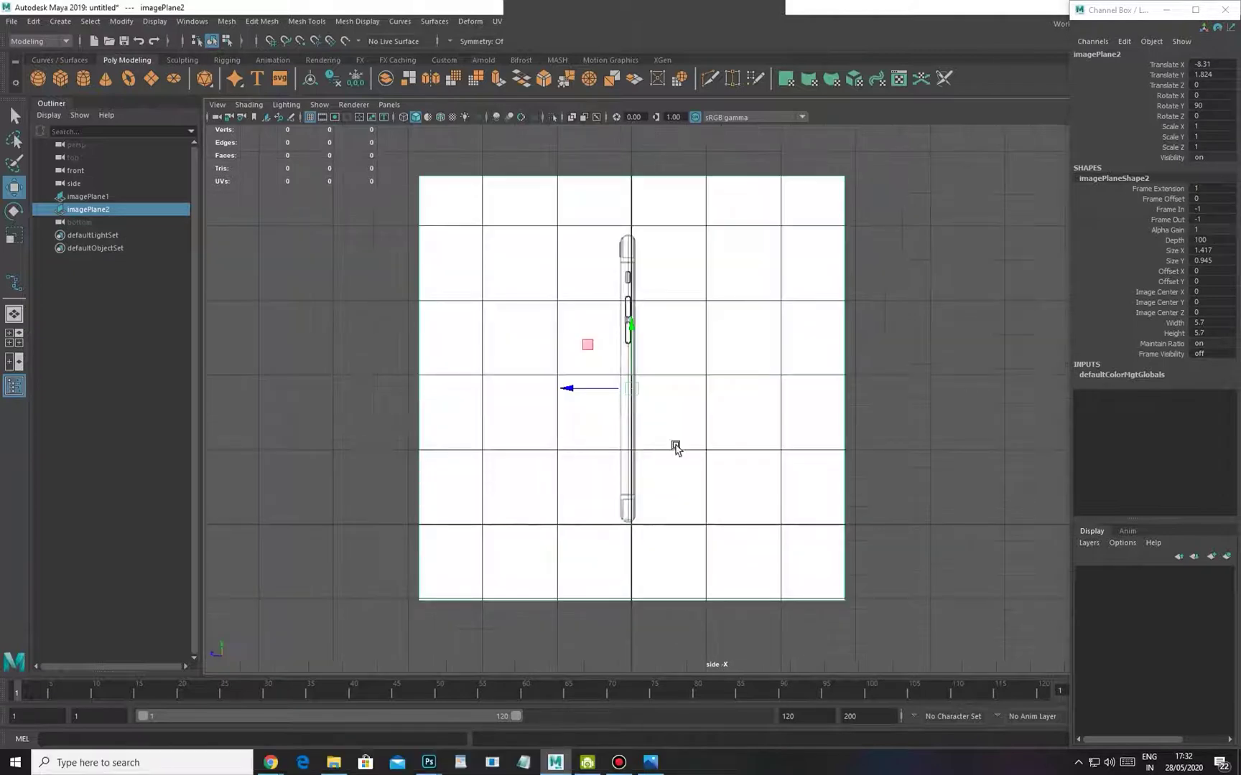
key("space")
left_click_drag(656, 407, 664, 451)
right_click_drag(500, 483, 668, 481, "alt")
right_click_drag(608, 474, 725, 489, "alt")
key("space")
left_click_drag(563, 490, 587, 264)
middle_click_drag(588, 265, 595, 344, "alt")
right_click_drag(624, 357, 797, 420, "alt")
Shift the front image plane to Translate X 0.038 in the front view, centring the phone on the vertical axis
left_click_drag(925, 374, 927, 416)
key("space")
right_click_drag(814, 337, 788, 400)
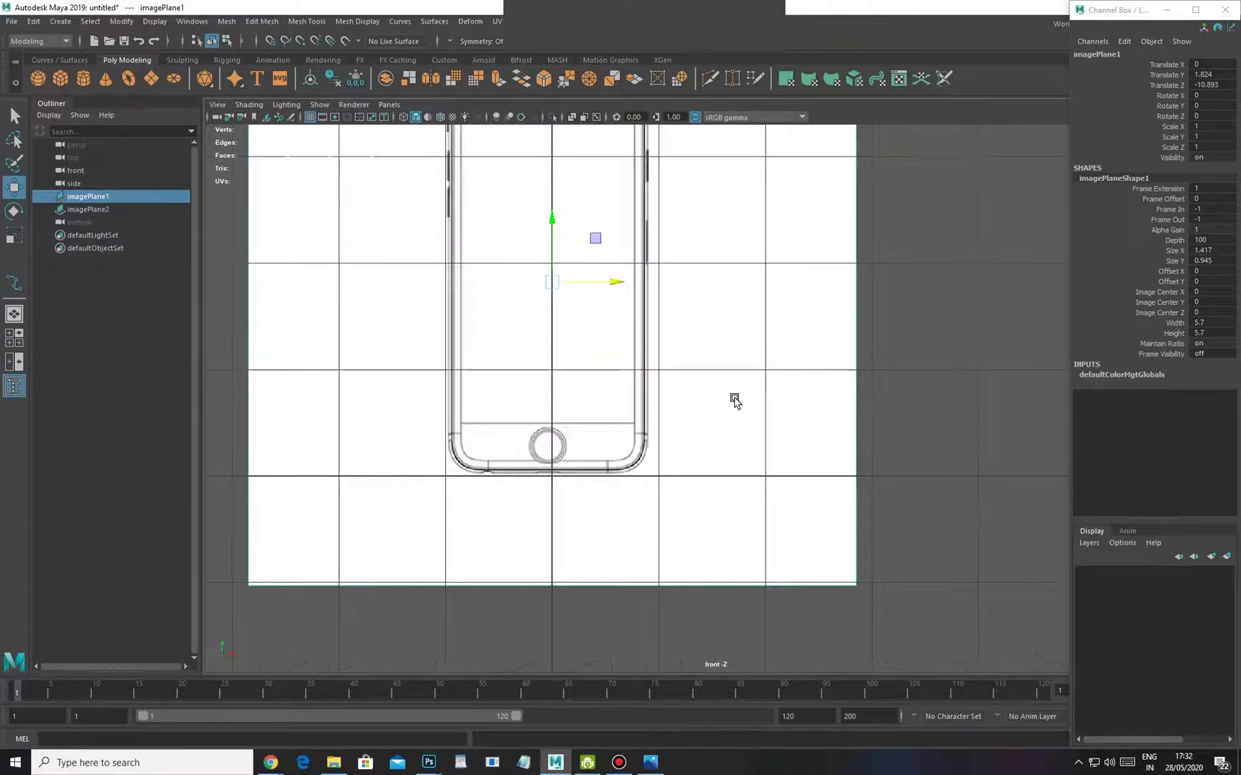
scroll(788, 402, "up", 6)
middle_click_drag(709, 575, 711, 532, "alt")
right_click_drag(579, 291, 579, 401, "alt")
middle_click_drag(682, 377, 703, 528, "alt")
scroll(702, 526, "up", 3)
scroll(667, 452, "down", 2)
left_click_drag(699, 575, 705, 576)
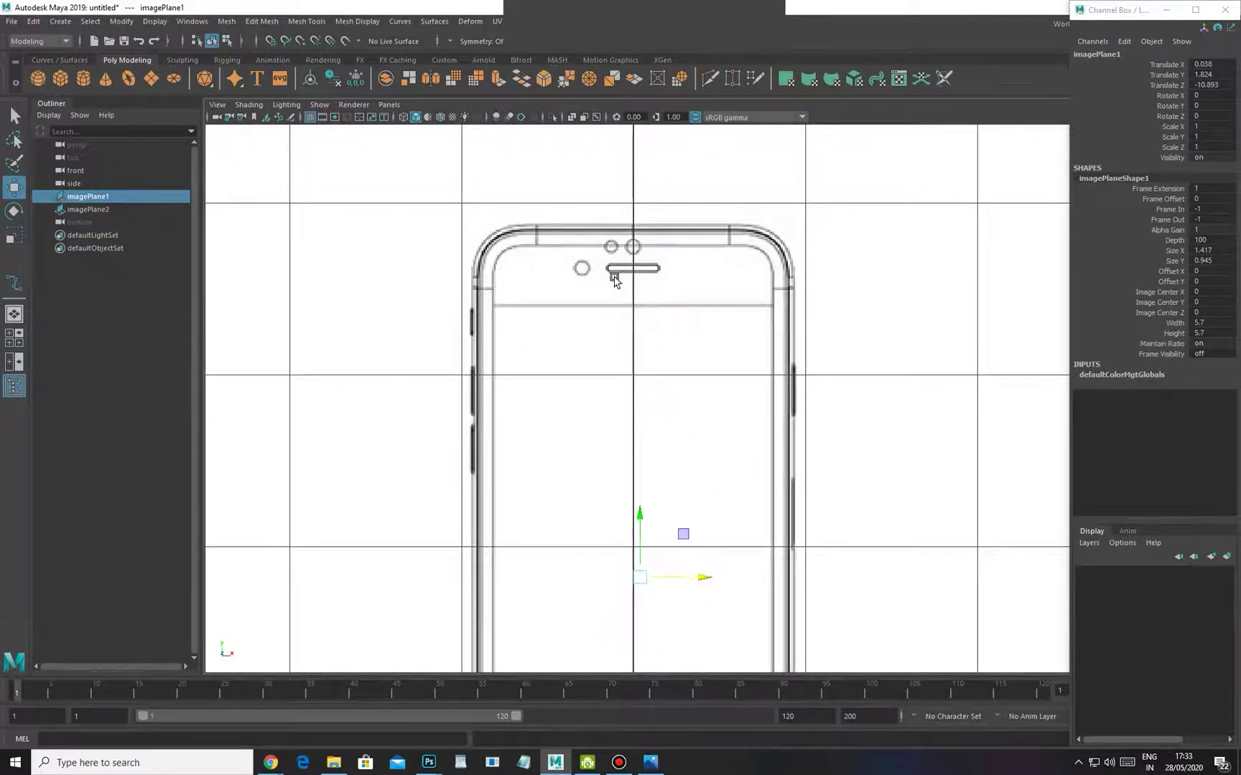
Check the front image's centring around the home button and bottom edge, then deselect the plane in perspective
scroll(708, 469, "down", 4)
middle_click_drag(689, 581, 699, 480, "alt")
scroll(700, 479, "up", 2)
middle_click_drag(662, 634, 666, 533, "alt")
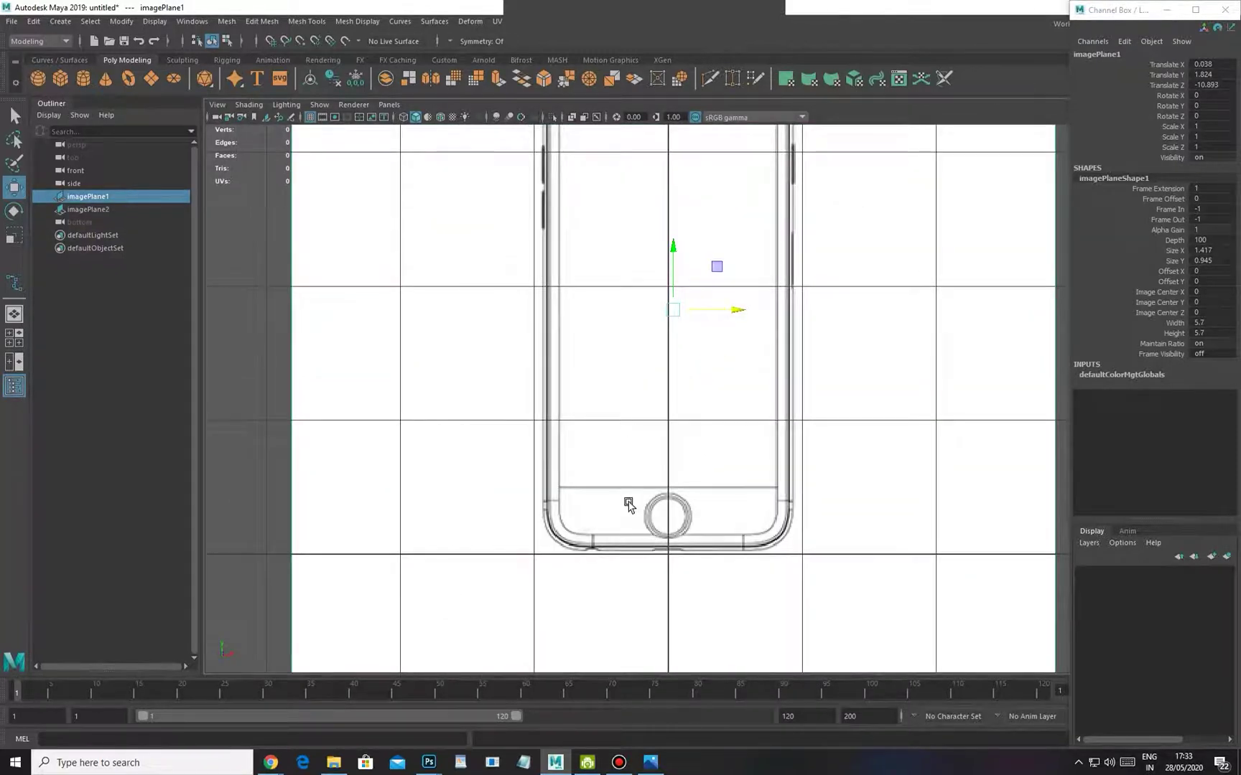
scroll(627, 496, "down", 3)
scroll(590, 351, "up", 2)
middle_click_drag(651, 548, 631, 495, "alt")
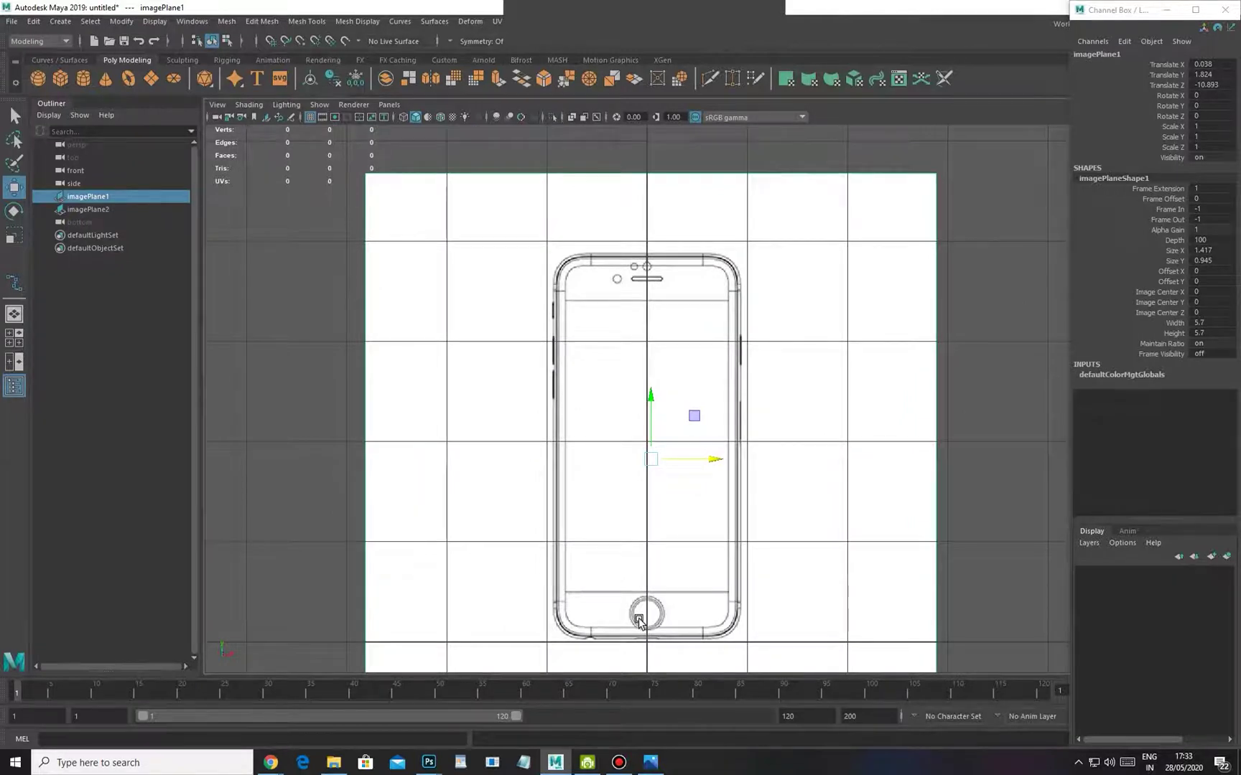
key("space")
left_click(627, 576)
left_click_drag(843, 449, 753, 471, "alt")
left_click(750, 402)
Save the scene as a Maya Binary file named Mobile in the Desktop's Mobile folder
key("space")
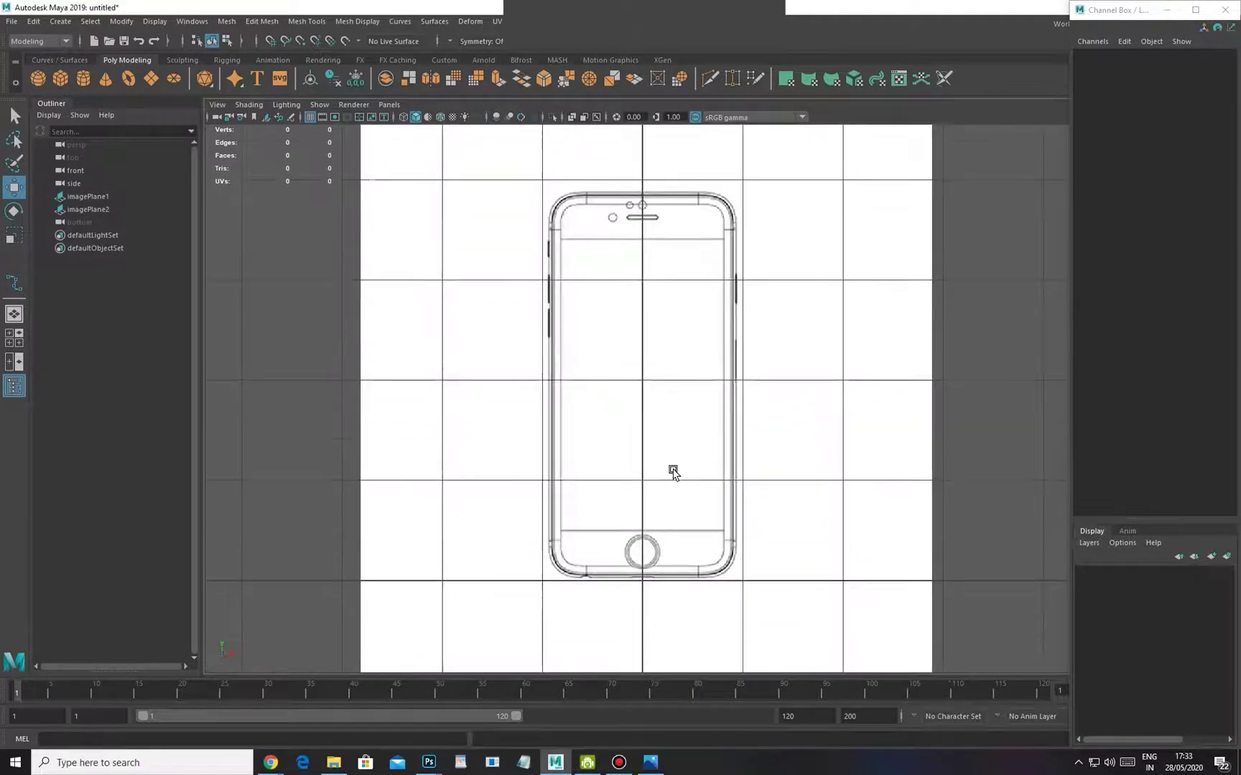
key("q")
key("ctrl+s")
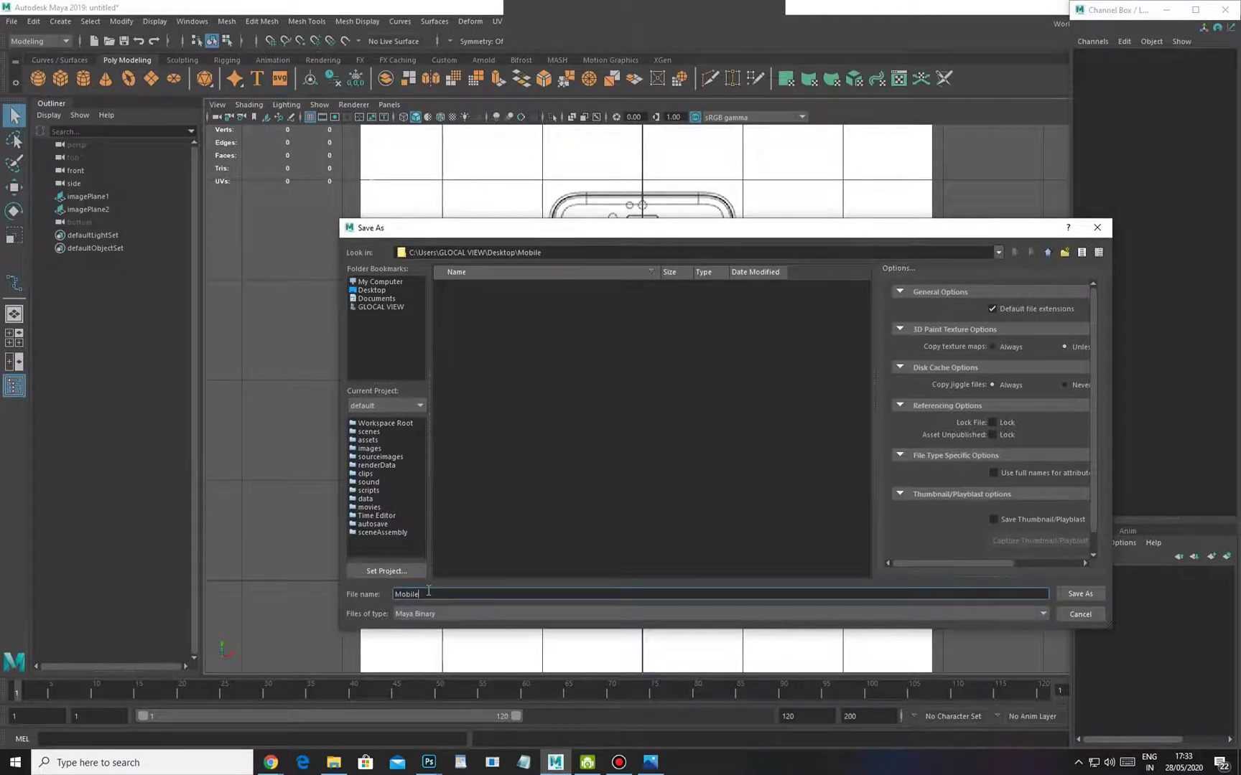
key("Return")
key("w")
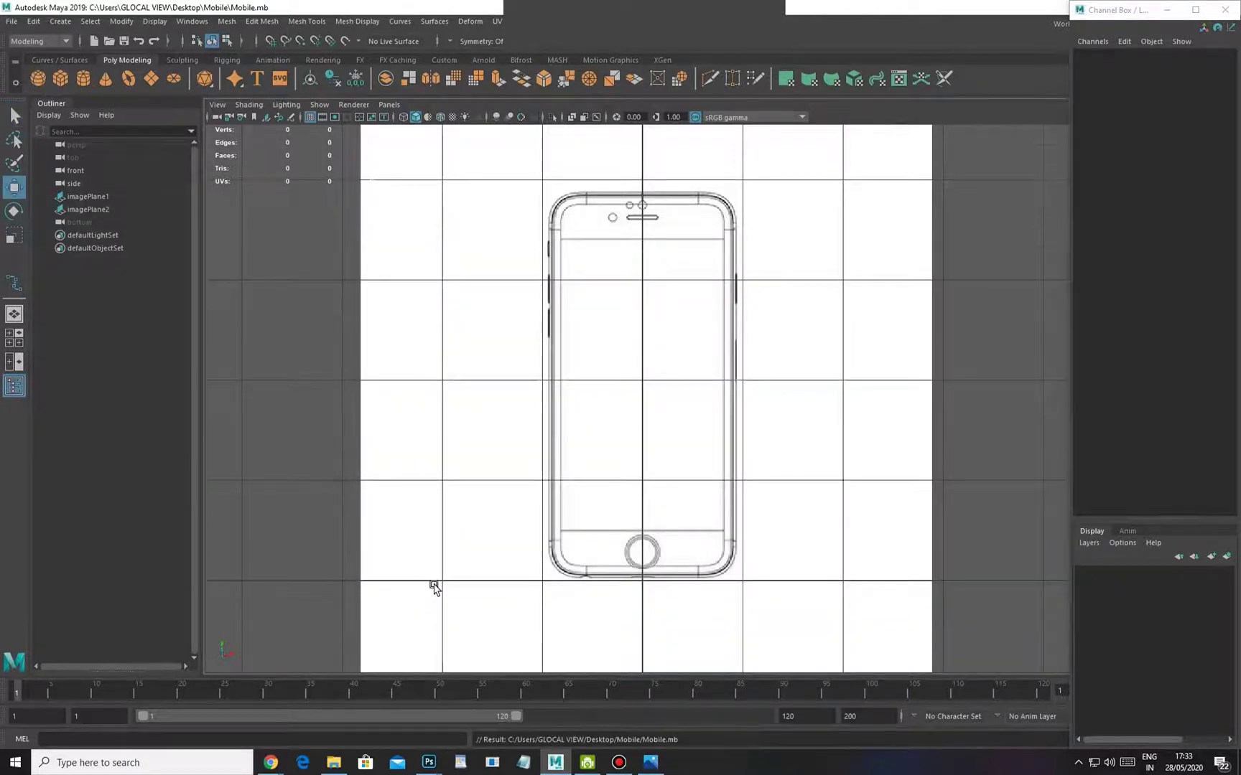
scroll(434, 588, "up", 1)
middle_click_drag(434, 588, 328, 576, "alt")
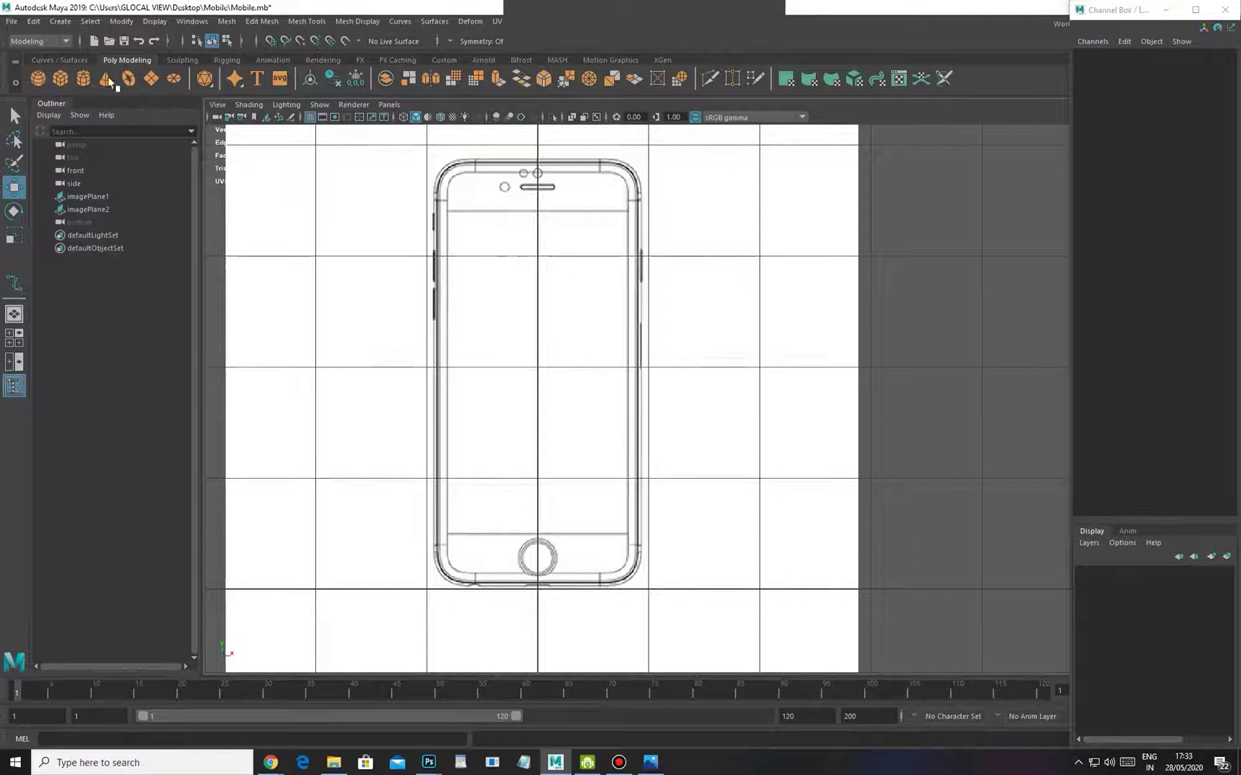
left_click(61, 78)
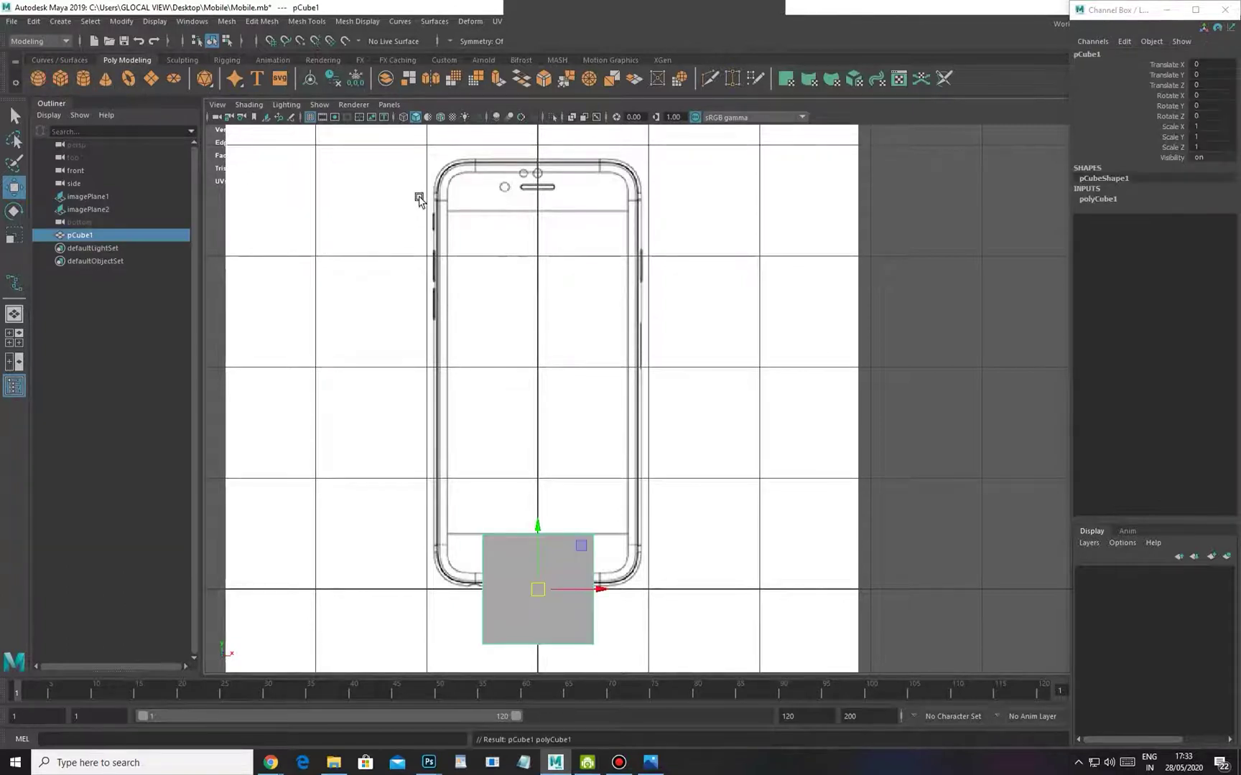
left_click_drag(550, 537, 516, 264)
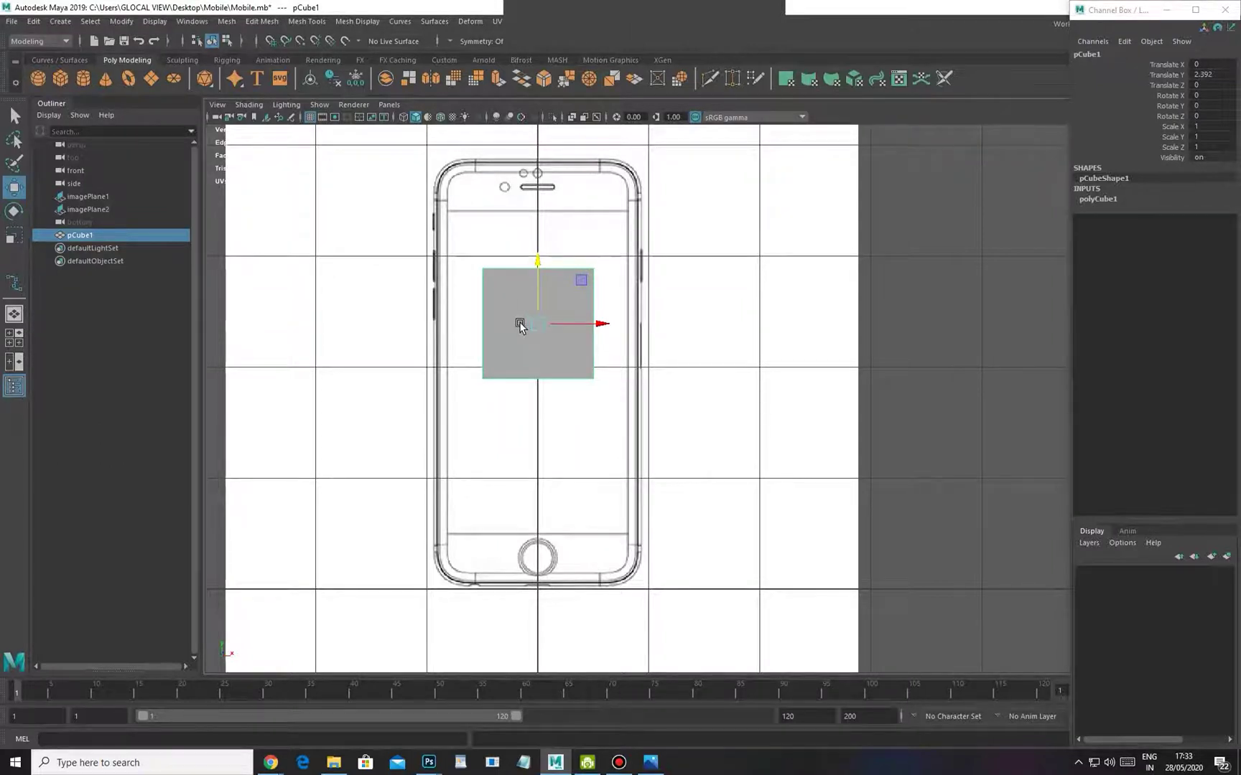
key("Delete")
left_click(60, 79)
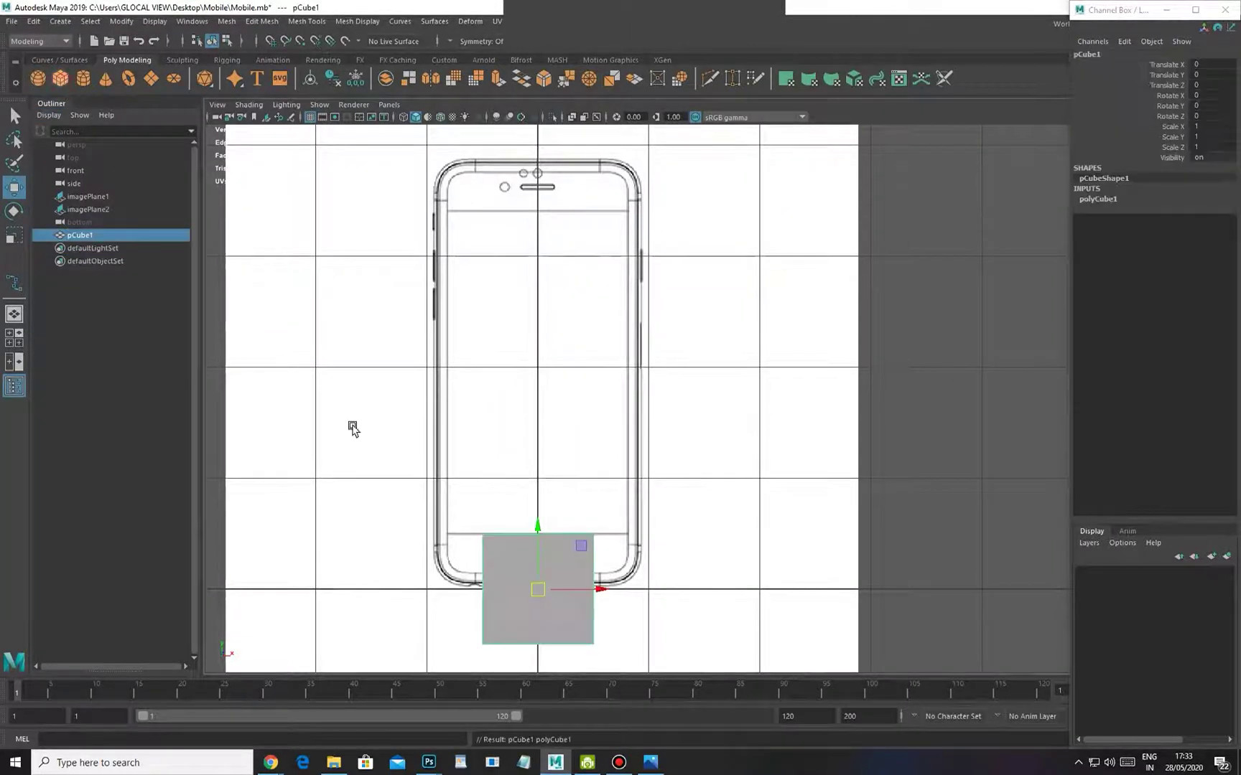
key("Delete")
Enable interactive creation and draw a polygon cube over the phone outline in the front view, about 1.897 wide, 3.882 tall and 0.218 thick
left_click(61, 21)
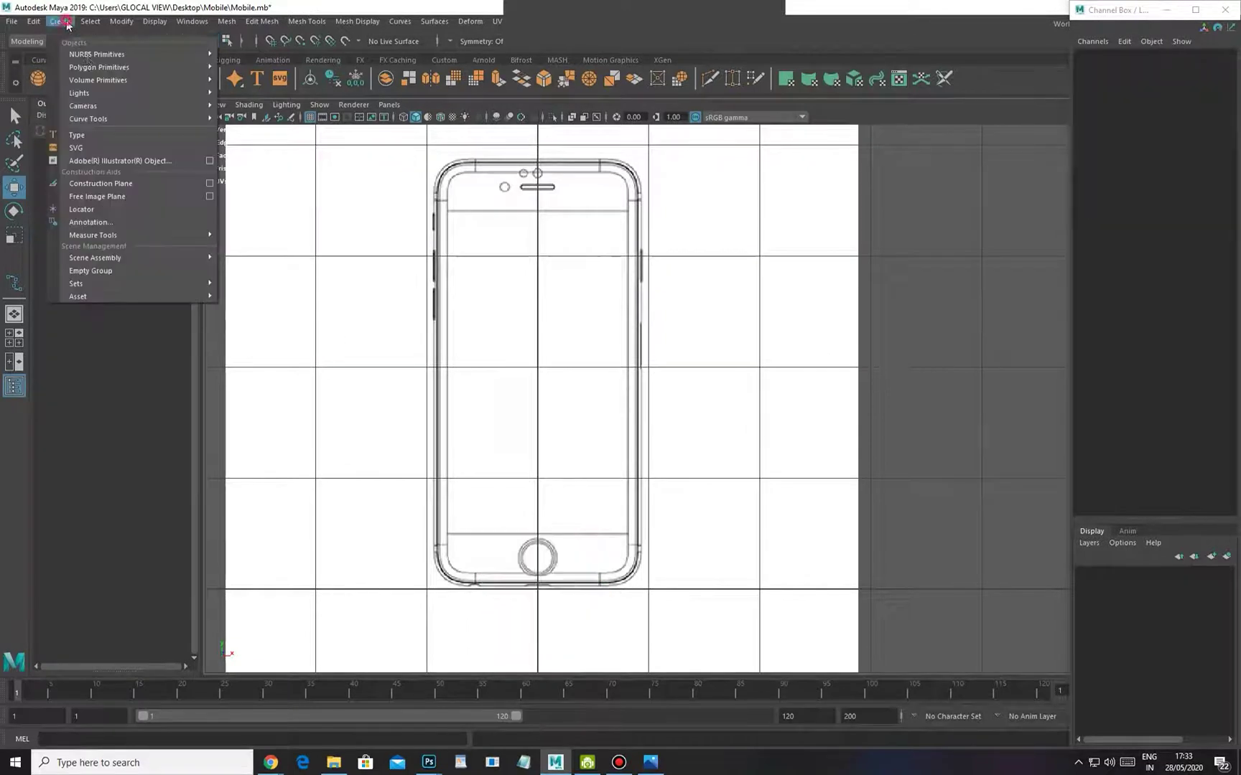
mouse_move(99, 68)
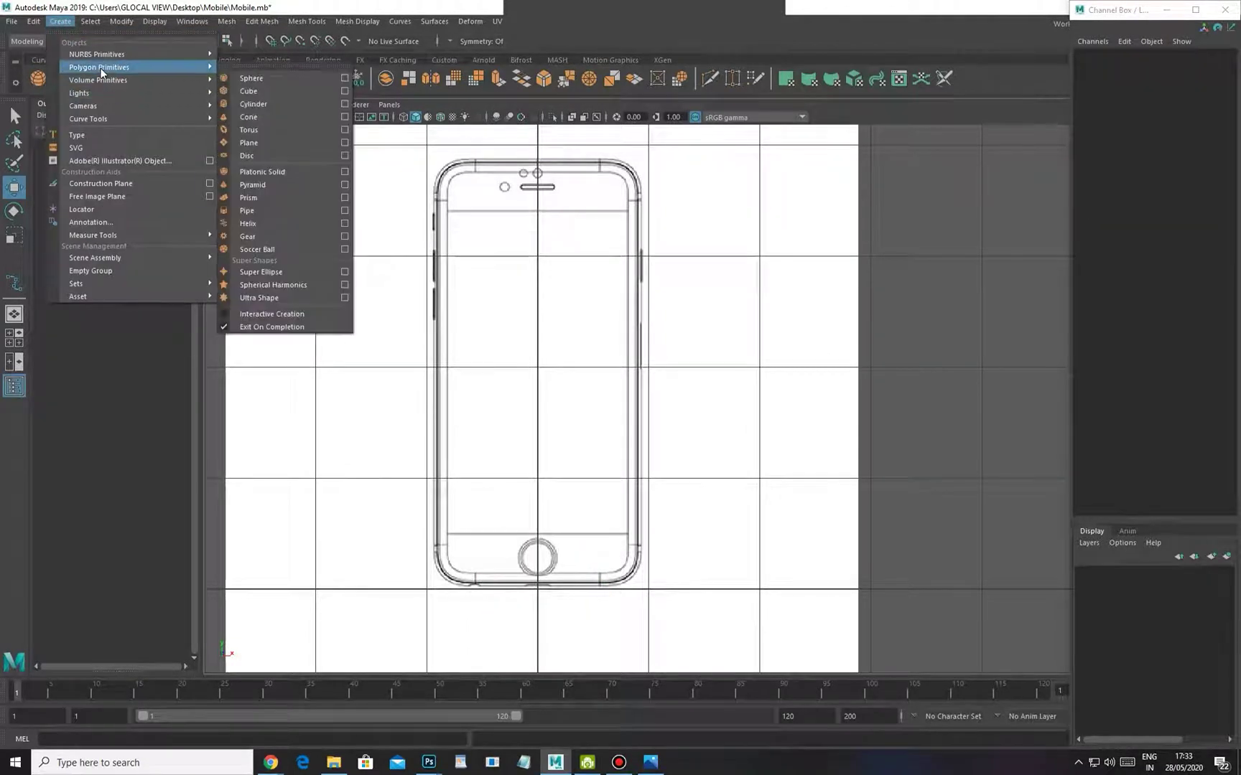
left_click(280, 316)
left_click(59, 81)
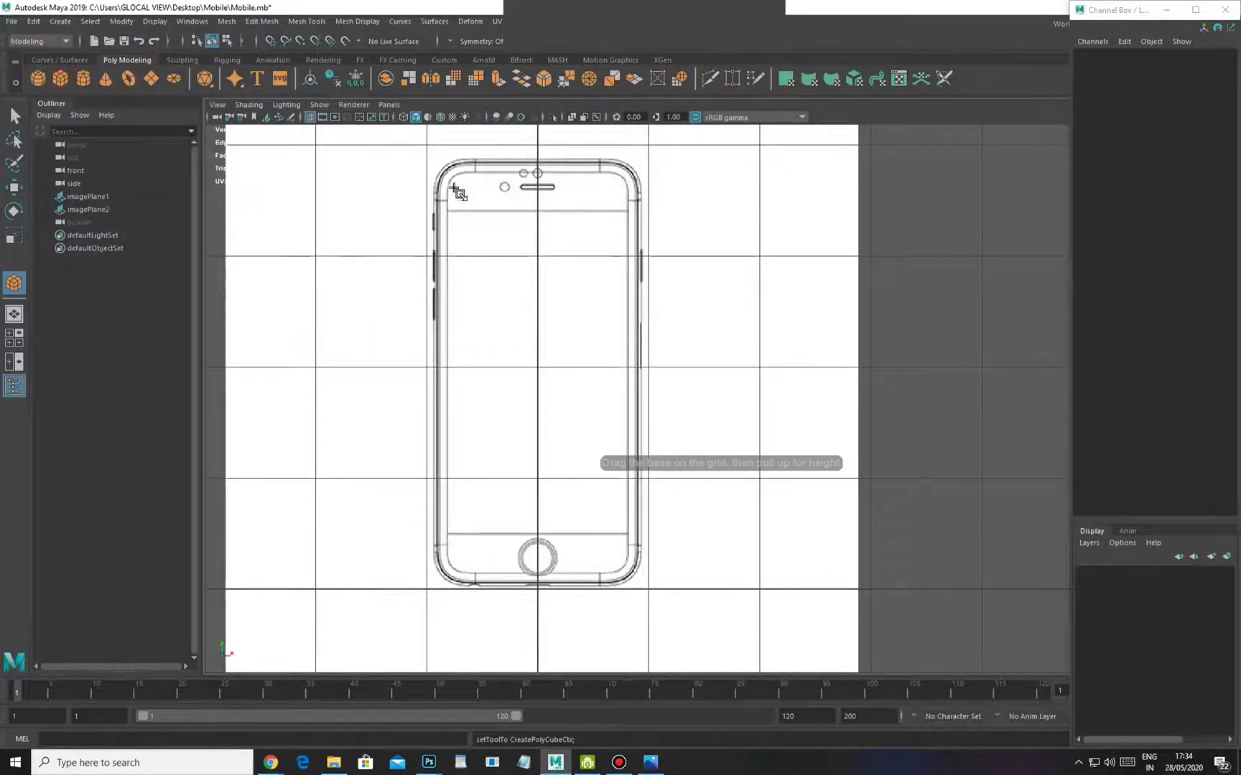
left_click_drag(433, 157, 647, 593)
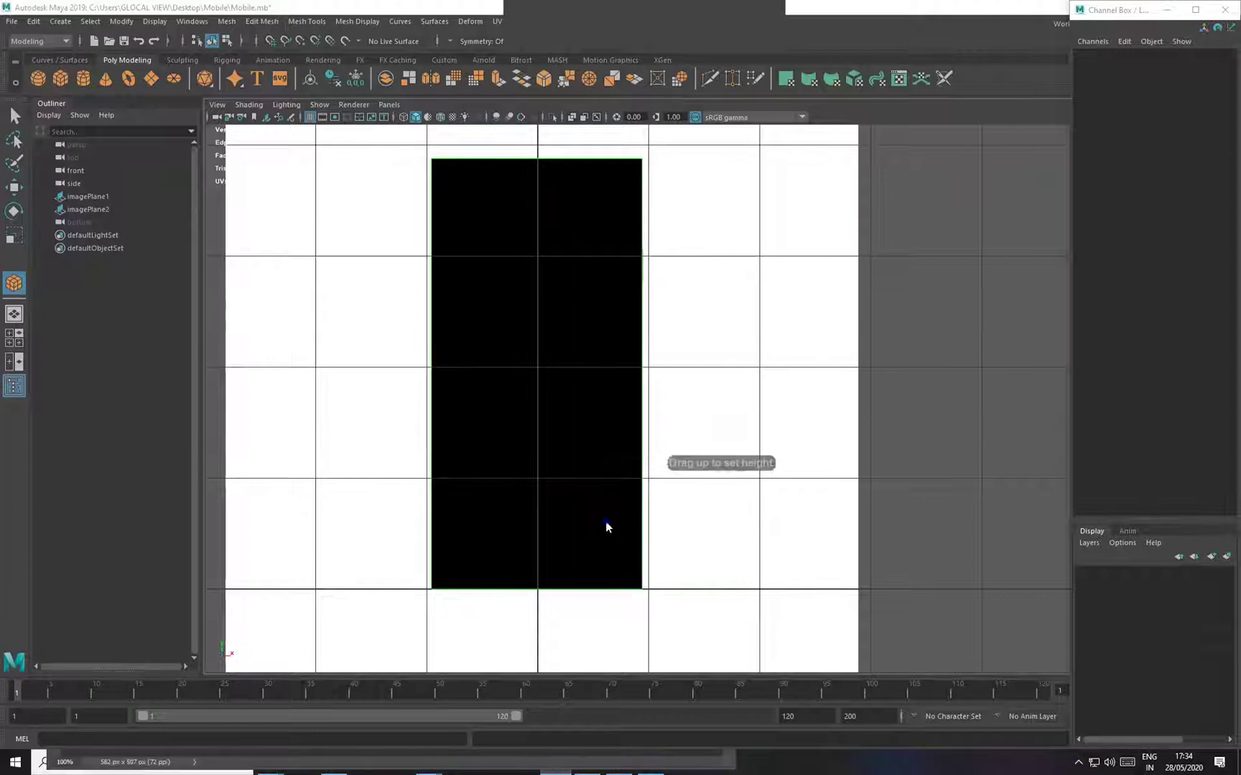
key("space")
left_click_drag(607, 503, 628, 219)
left_click_drag(747, 598, 659, 612, "alt")
Fit the box to the phone's thickness in the wireframe side view with Translate Z 0.05 and Scale Z 0.9
key("space")
left_click_drag(632, 518, 692, 524)
scroll(654, 490, "up", 3)
left_click_drag(581, 453, 588, 446)
key("4")
scroll(588, 446, "up", 3)
scroll(527, 419, "up", 1)
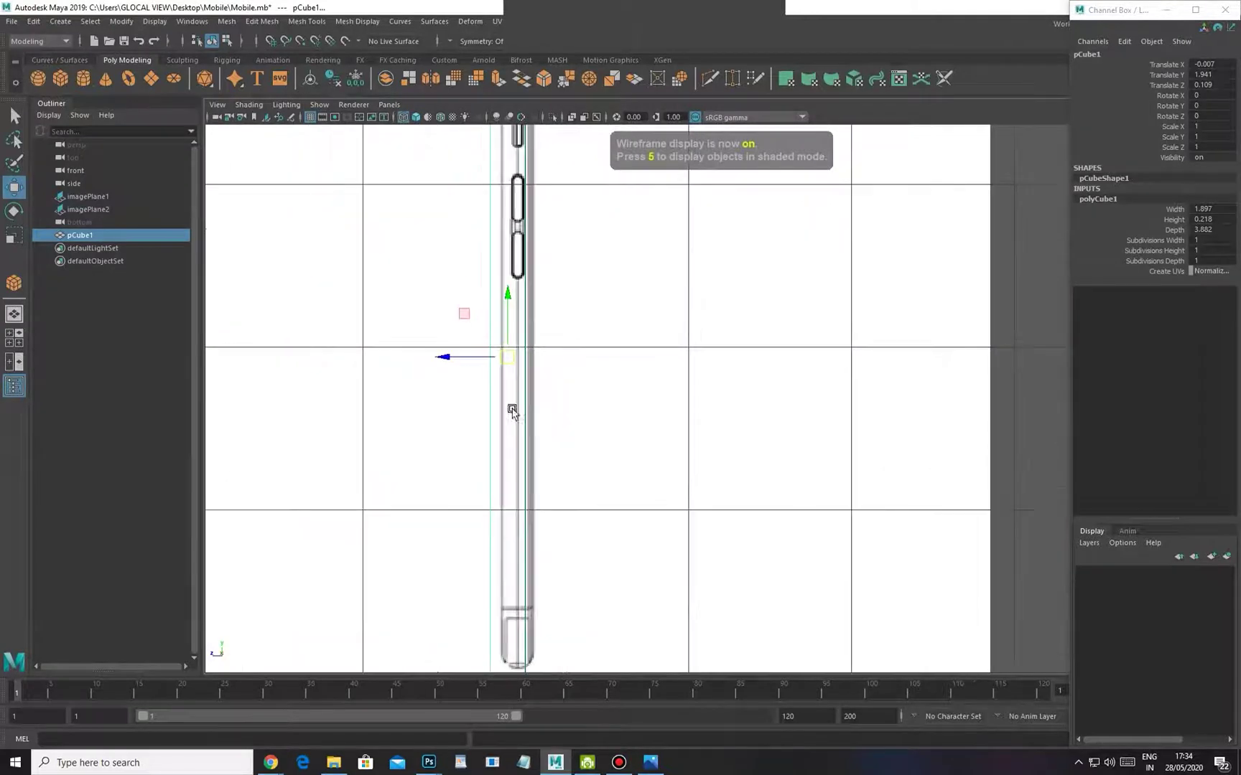
left_click_drag(449, 359, 465, 361)
key("r")
key("w")
right_click_drag(721, 358, 695, 333, "alt")
Raise the box's bottom vertices in the front view so its lower edge meets the phone's bottom outline
key("space")
scroll(695, 335, "up", 3)
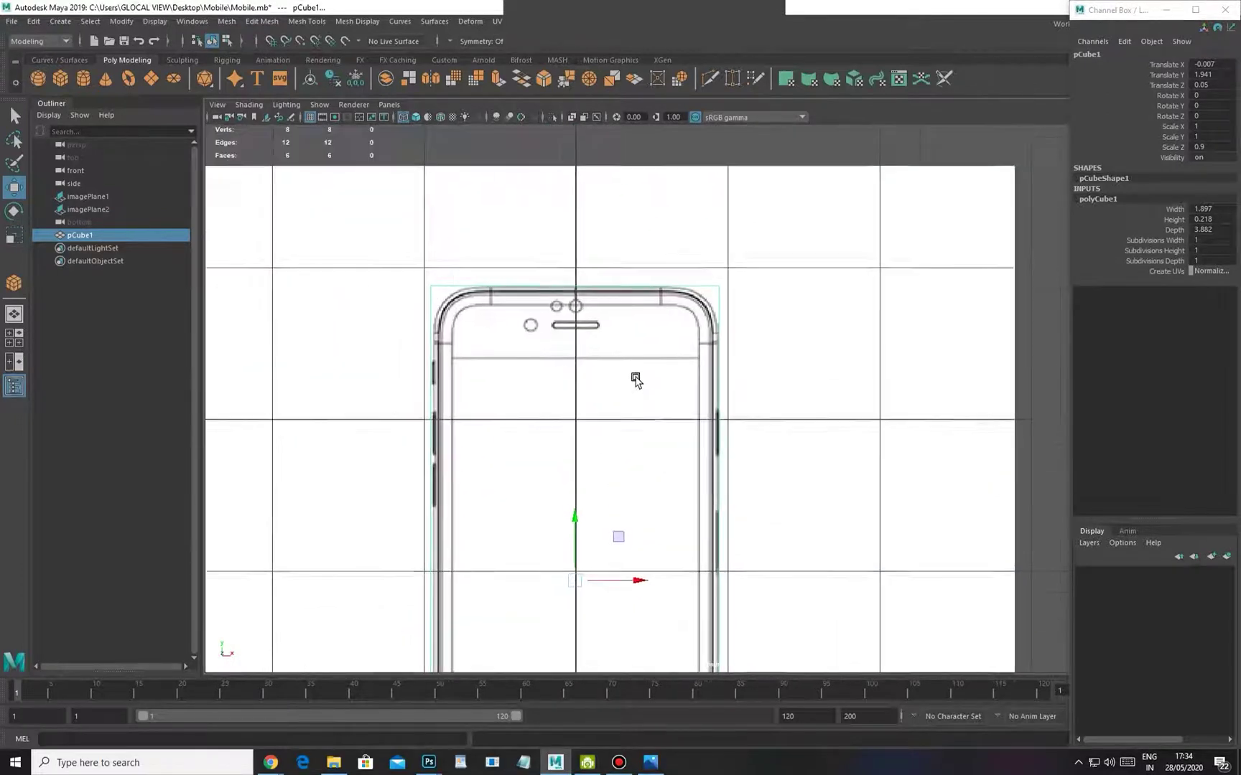
scroll(635, 381, "up", 5)
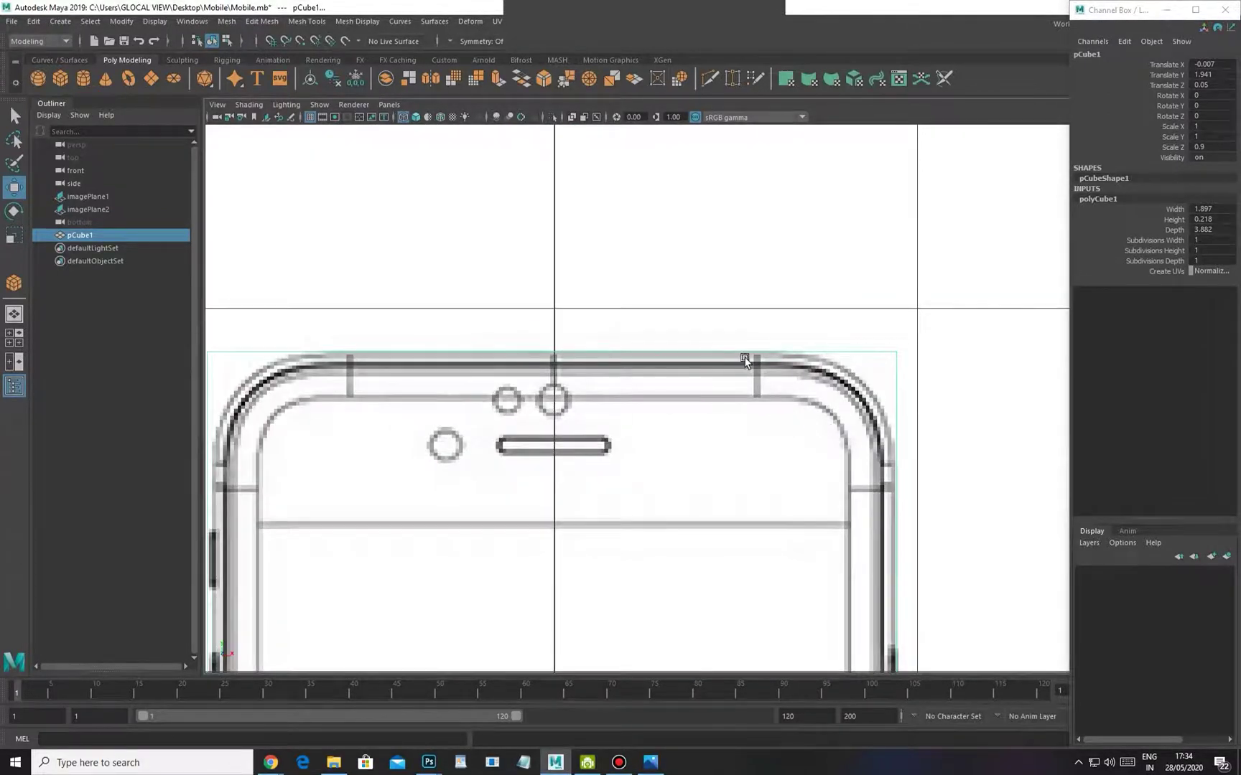
scroll(675, 349, "down", 3)
scroll(672, 493, "up", 4)
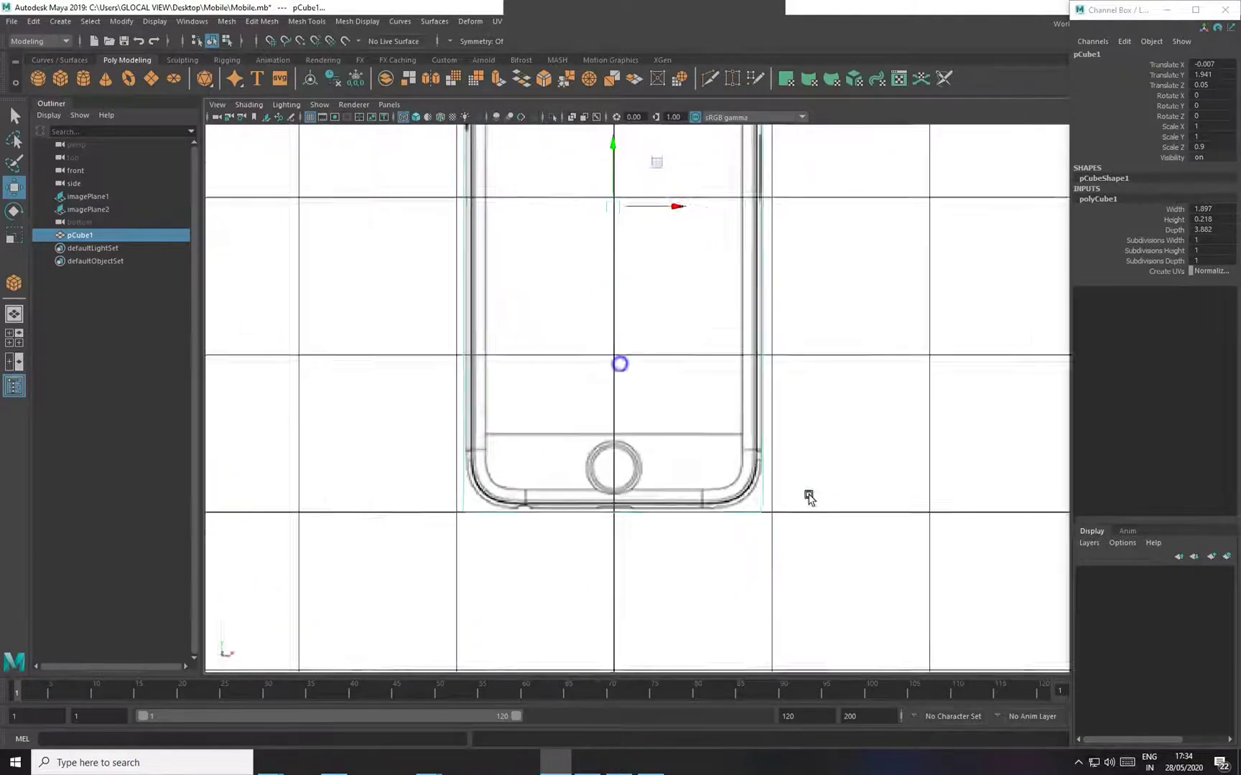
right_click_drag(420, 530, 344, 376)
left_click_drag(345, 465, 821, 605)
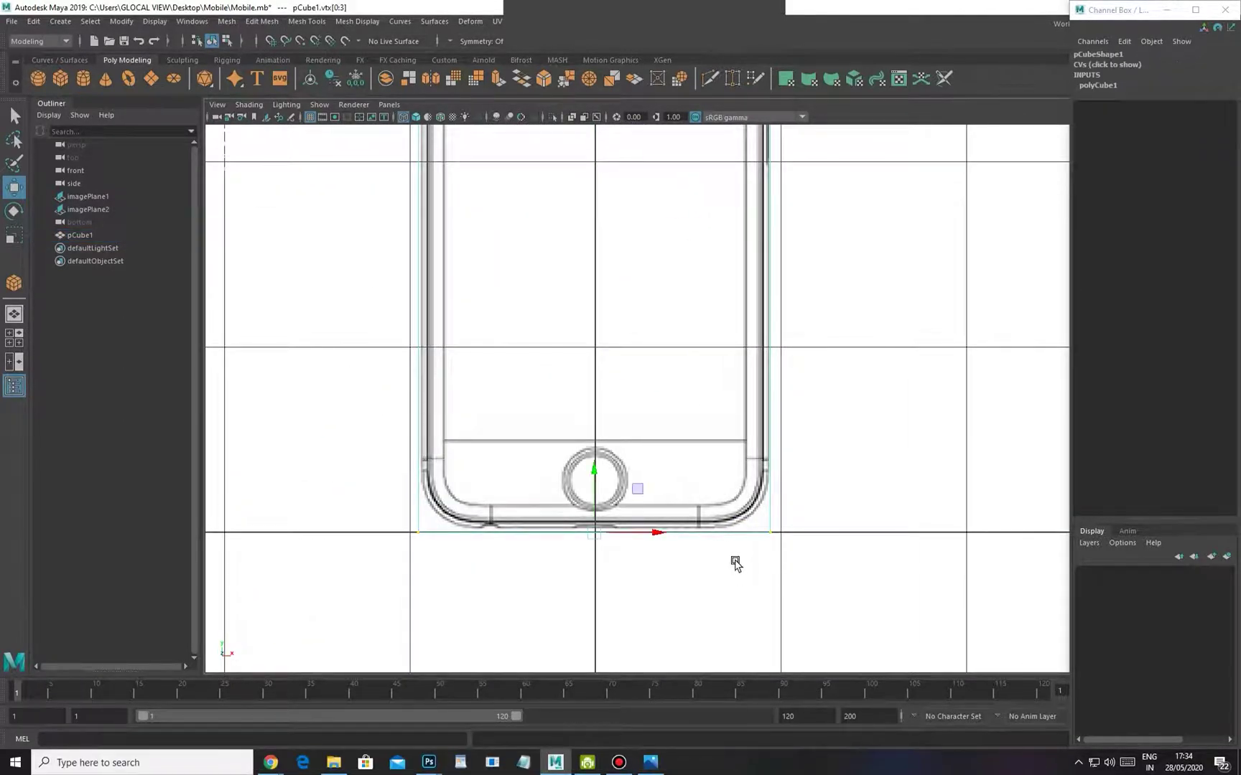
scroll(646, 574, "up", 1)
middle_click_drag(567, 554, 585, 514, "alt")
scroll(618, 523, "up", 3)
left_click_drag(587, 454, 590, 449)
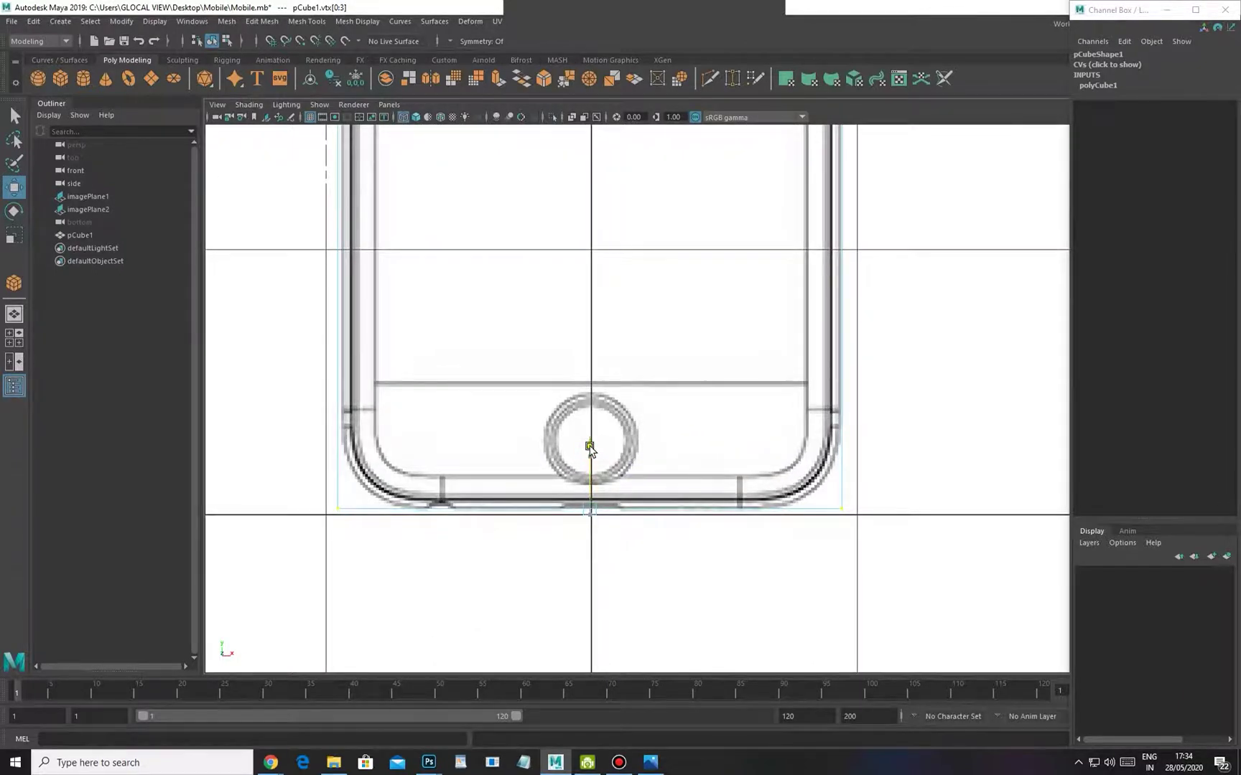
Shift the vertices of the box's left side slightly inward to match the phone's left outline in the front view
scroll(589, 449, "down", 5)
left_click_drag(537, 227, 649, 659)
scroll(718, 402, "up", 6)
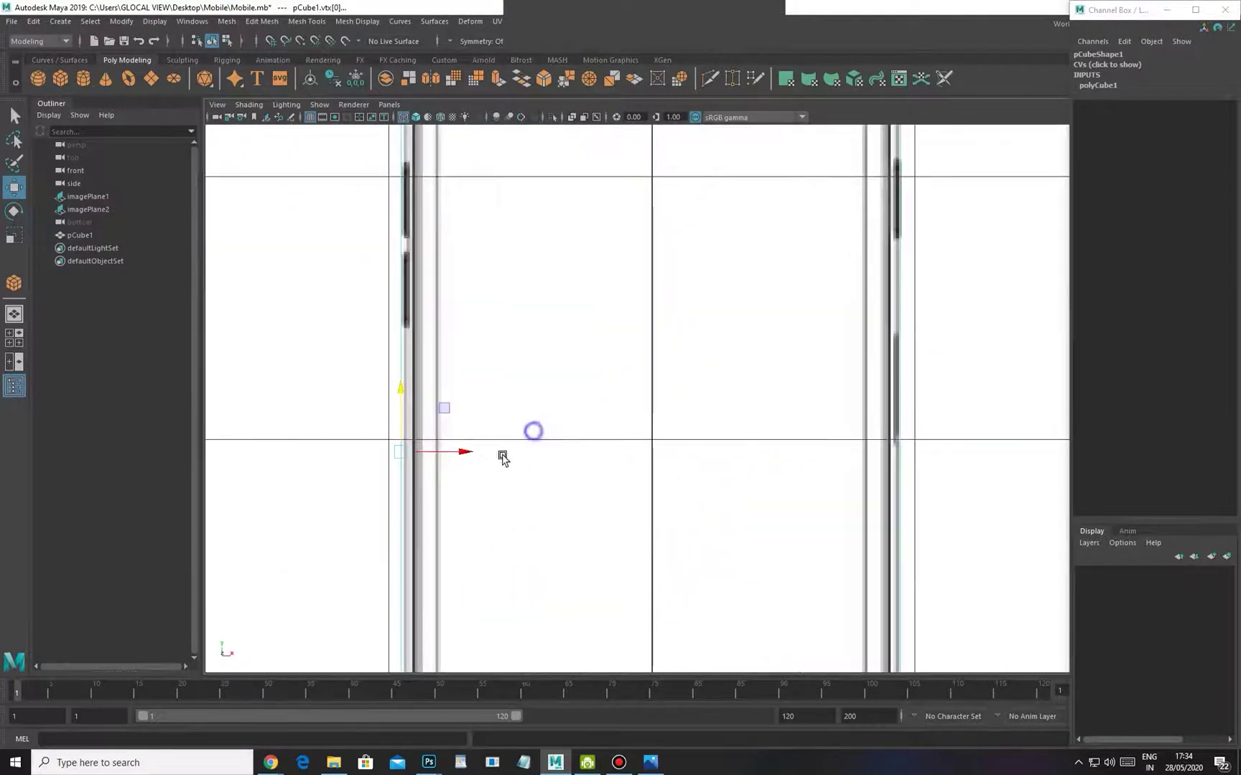
left_click_drag(475, 453, 479, 456)
scroll(805, 454, "down", 6)
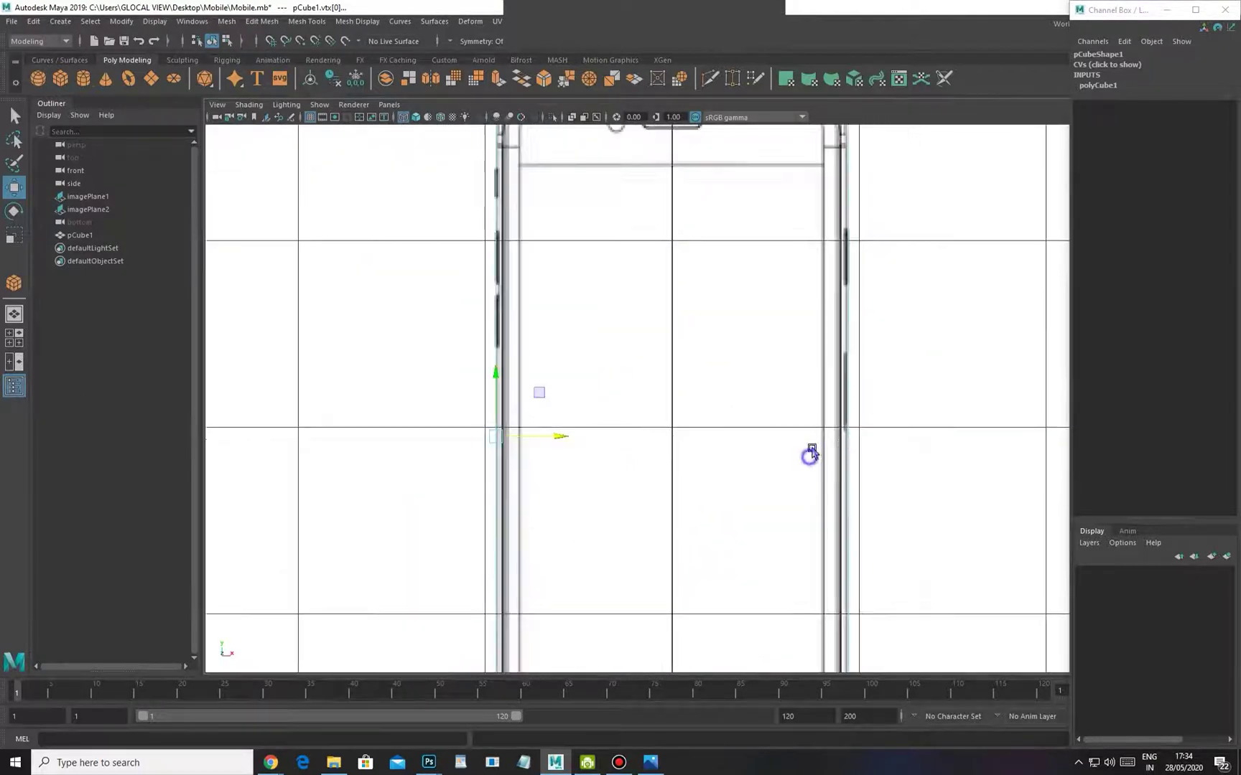
Check the box's fit against the phone outline in the front and side views
middle_click_drag(749, 535, 743, 417, "alt")
right_click_drag(718, 390, 930, 607, "alt")
middle_click_drag(840, 604, 709, 465, "alt")
right_click_drag(815, 496, 644, 443, "alt")
middle_click_drag(644, 442, 655, 428, "alt")
key("space")
left_click_drag(655, 428, 723, 427)
right_click_drag(429, 413, 505, 488, "alt")
scroll(504, 490, "up", 4)
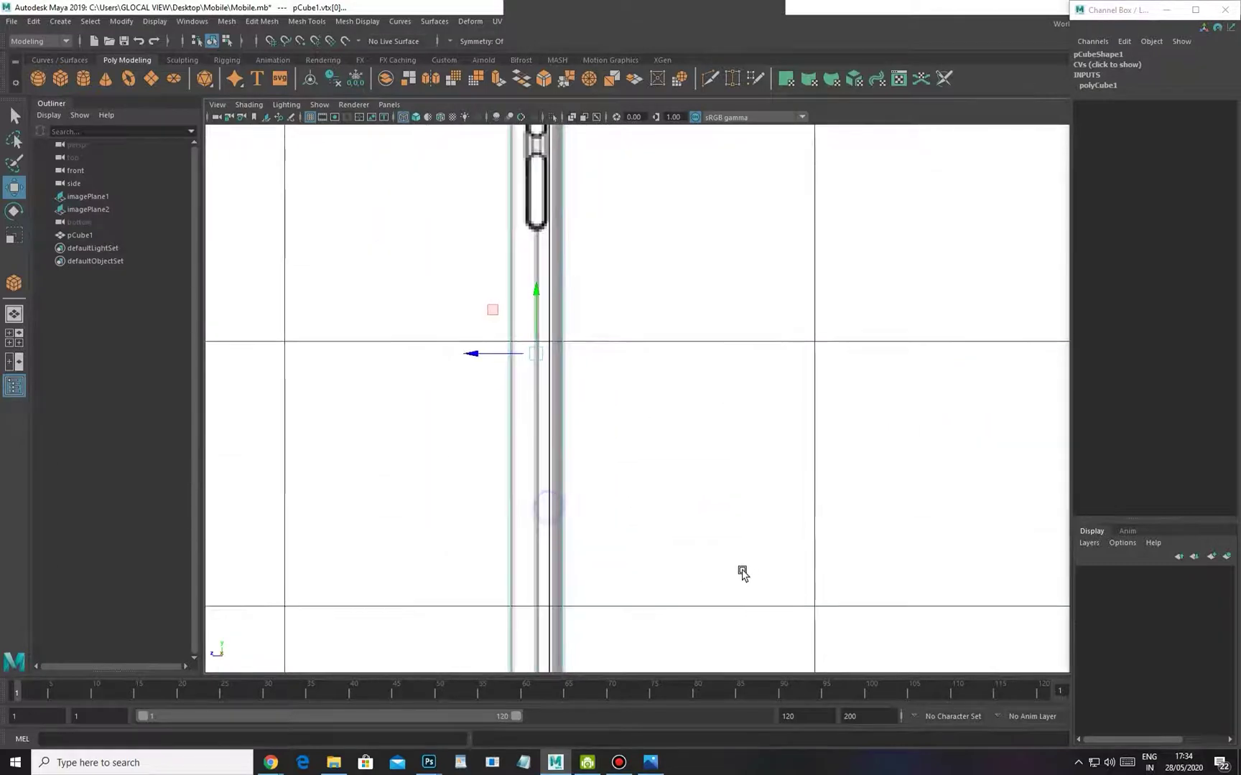
scroll(742, 574, "down", 5)
Examine the box in perspective relative to both image planes and recheck its overall fit from the front
key("space")
left_click_drag(657, 428, 657, 392)
left_click_drag(665, 388, 703, 391, "alt")
right_click_drag(632, 447, 647, 433)
left_click_drag(626, 448, 572, 343, "alt")
left_click_drag(517, 421, 546, 437, "alt")
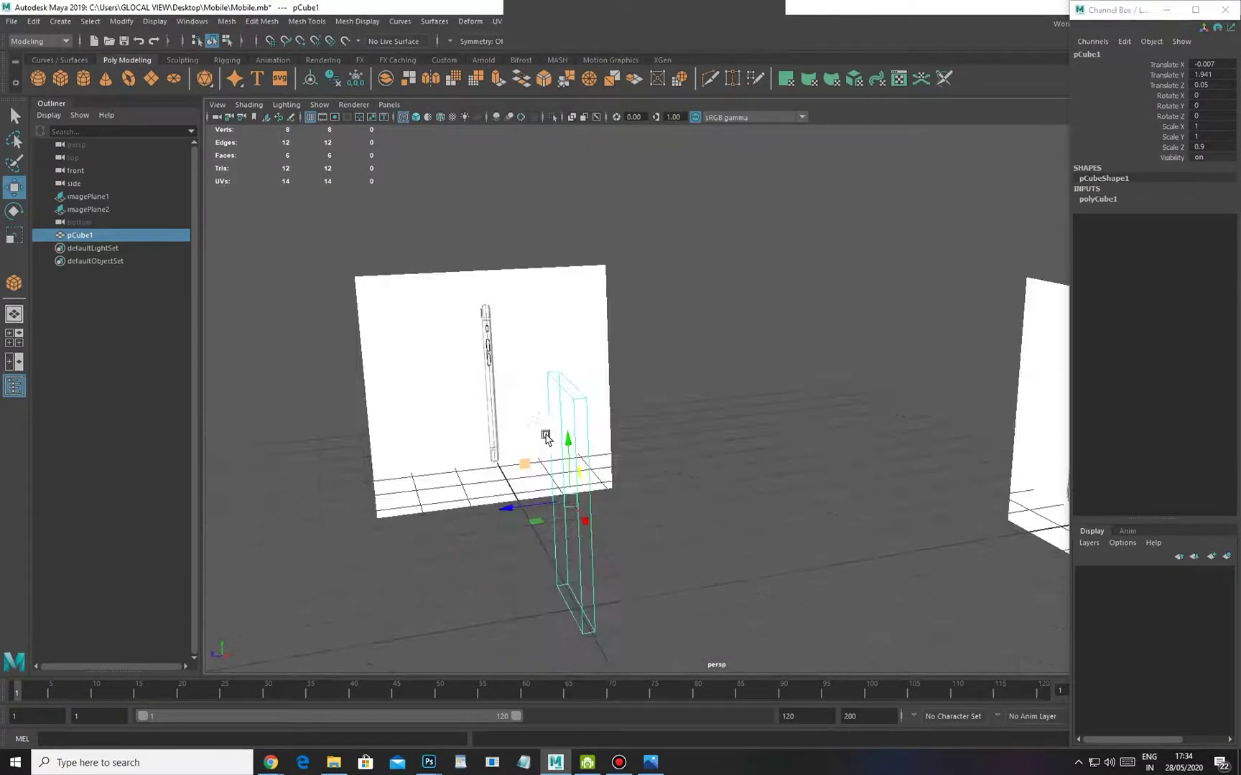
left_click_drag(494, 493, 595, 507, "alt")
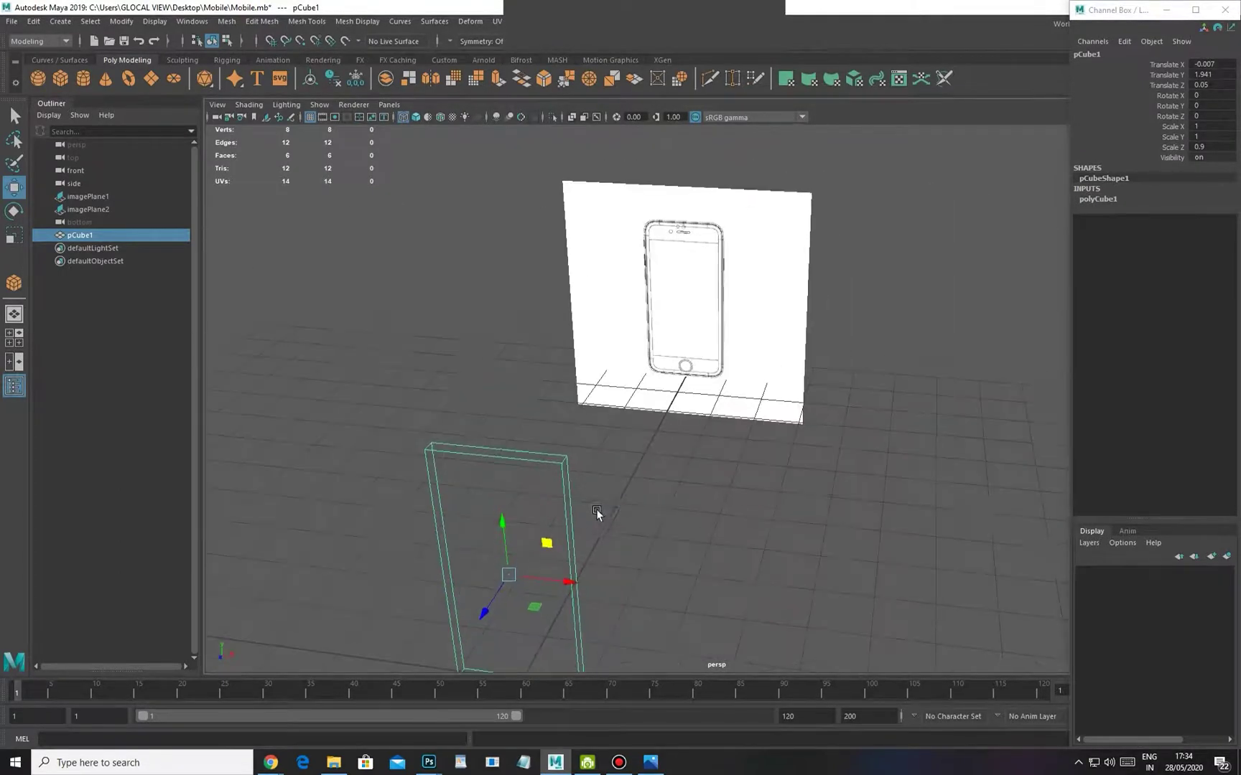
middle_click_drag(595, 507, 645, 372, "alt")
key("space")
left_click_drag(644, 372, 648, 411)
middle_click_drag(589, 344, 544, 377, "alt")
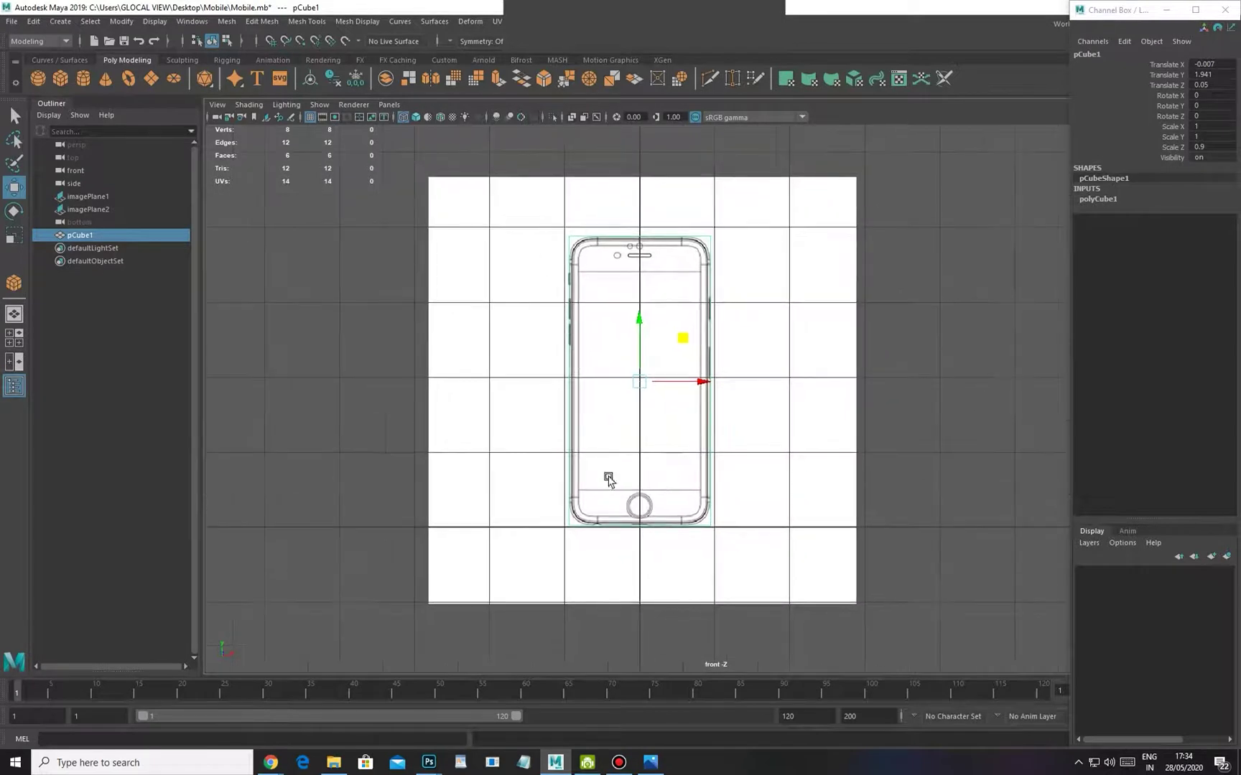
left_click_drag(637, 323, 641, 230)
Bevel the four short corner edges running through the box's thickness, using the phone's rounded corners as reference
left_click_drag(562, 400, 540, 406, "alt")
mouse_move(540, 405)
right_mouse_down("alt")
mouse_move(587, 449)
mouse_move(554, 393)
right_mouse_up("alt")
left_click(552, 387)
left_click(430, 487, "shift")
left_click(460, 595, "shift")
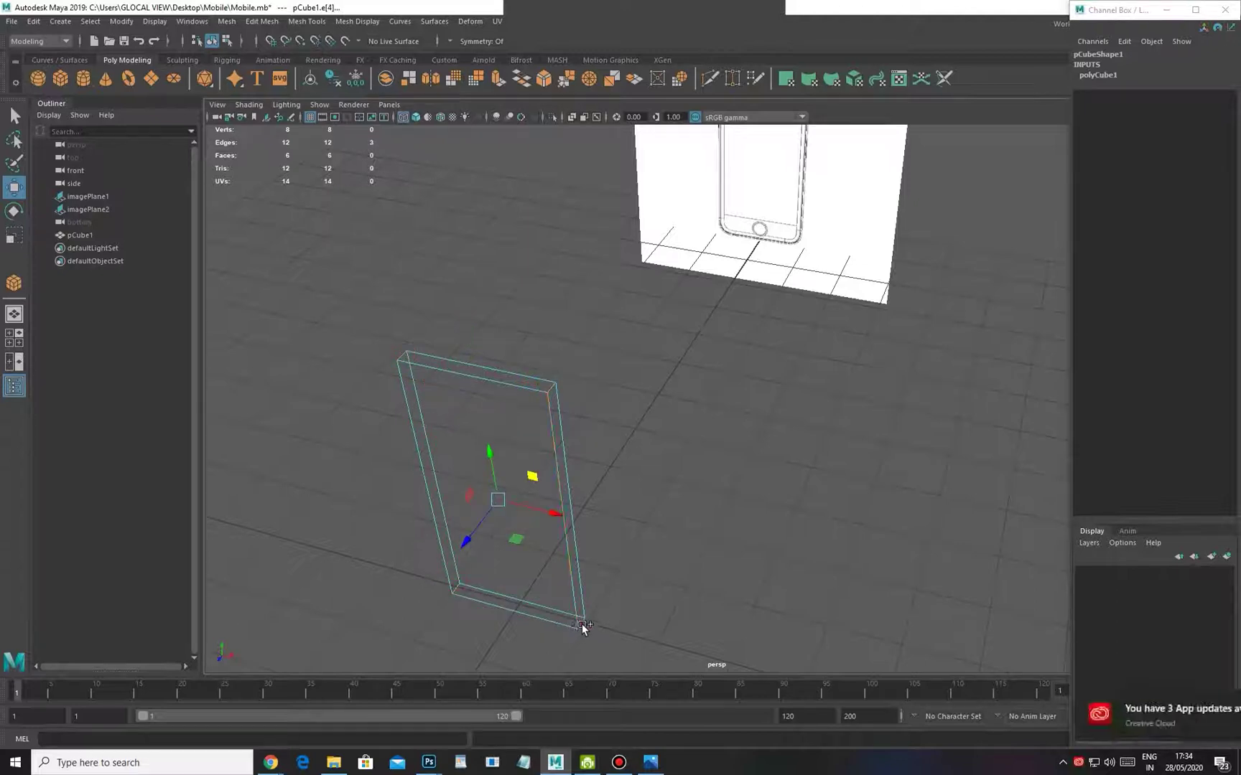
left_click(583, 624, "shift")
key("space")
left_click_drag(660, 464, 659, 505)
right_click_drag(445, 288, 535, 319, "alt")
middle_click_drag(535, 319, 507, 455, "alt")
right_click_drag(417, 391, 599, 509, "alt")
scroll(574, 474, "up", 1)
key("space")
left_click_drag(535, 440, 596, 408)
key("space")
middle_click_drag(561, 382, 573, 403, "alt")
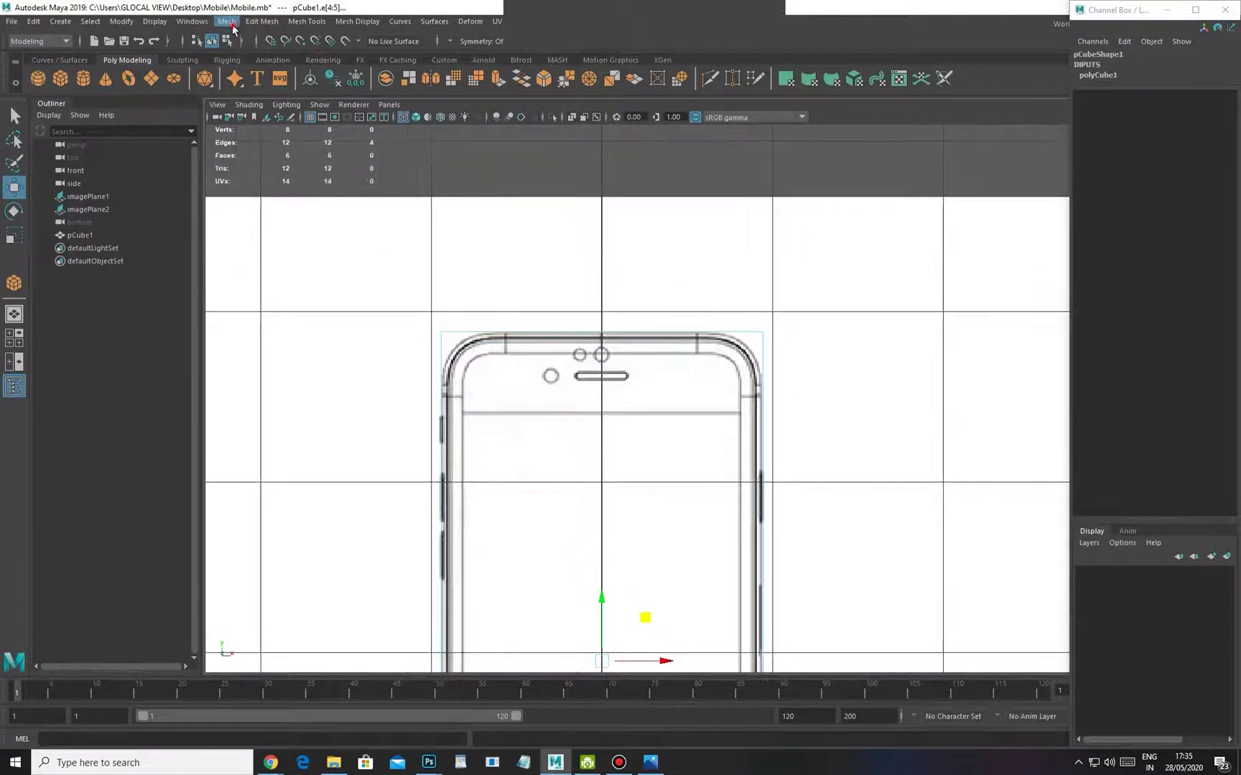
left_click(227, 21)
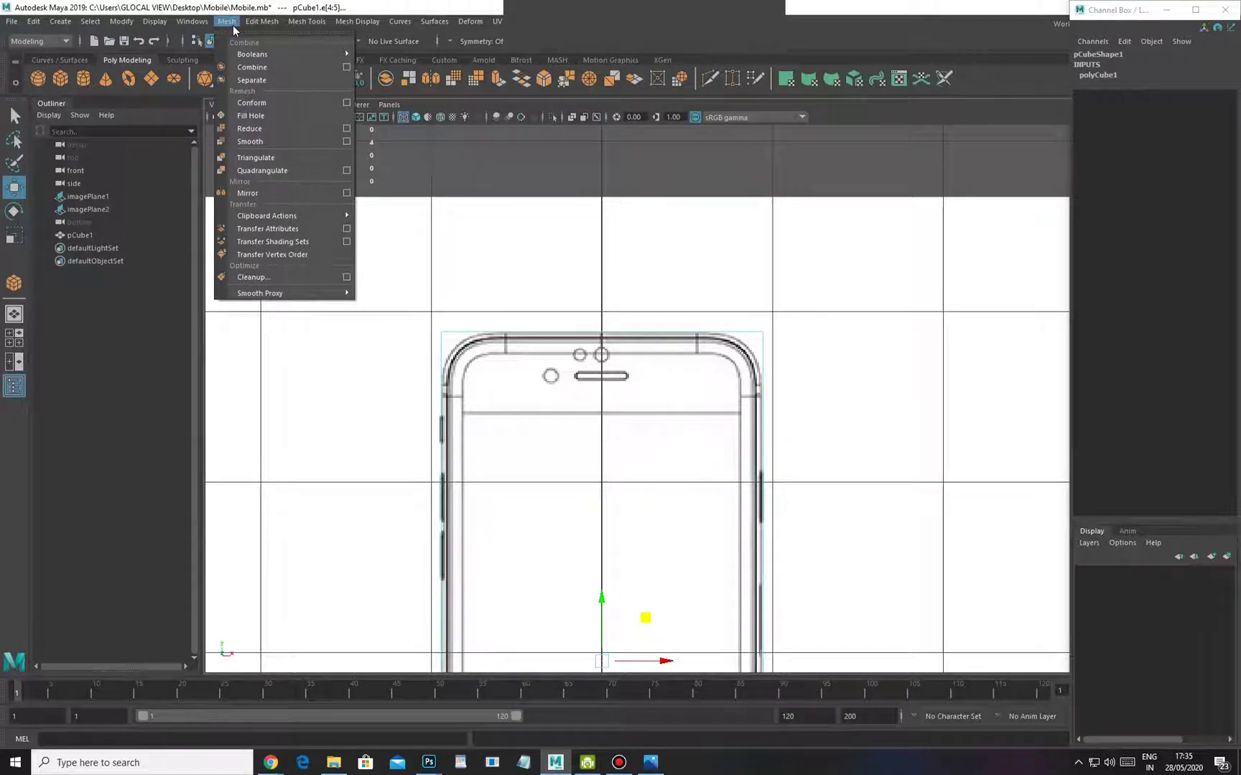
left_click(280, 68)
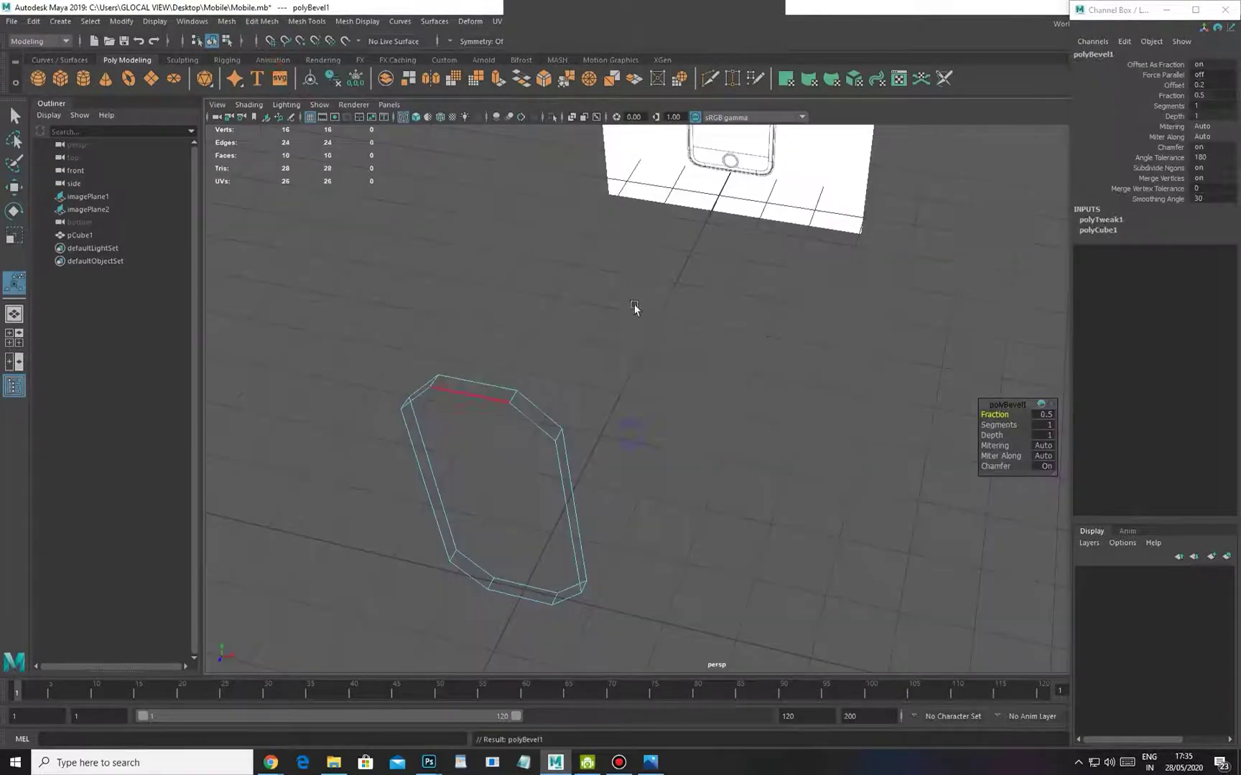
Set the bevel's segments to 6 and compare the rounded corners with the phone outline in the shaded front view
left_click_drag(634, 304, 691, 359, "alt")
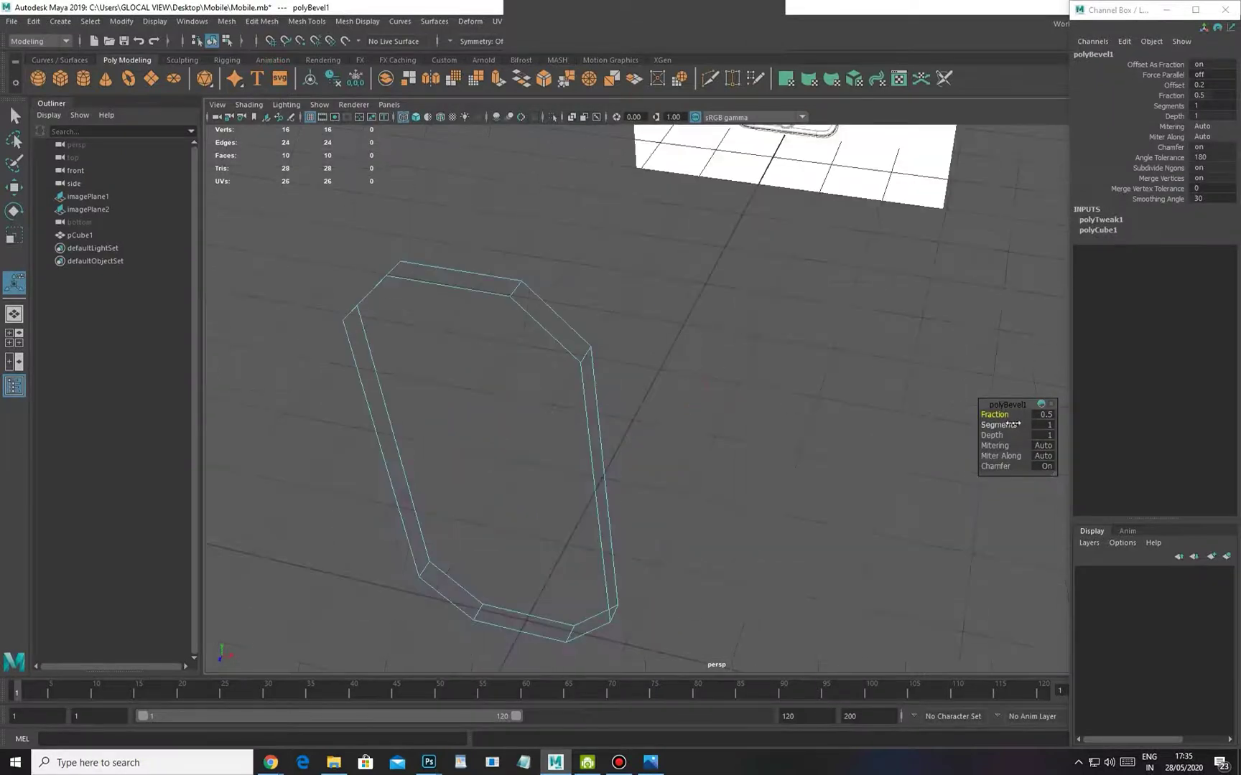
middle_click_drag(763, 394, 797, 429)
left_click_drag(797, 430, 747, 394, "alt")
key("4")
key("space")
left_click_drag(582, 387, 598, 432)
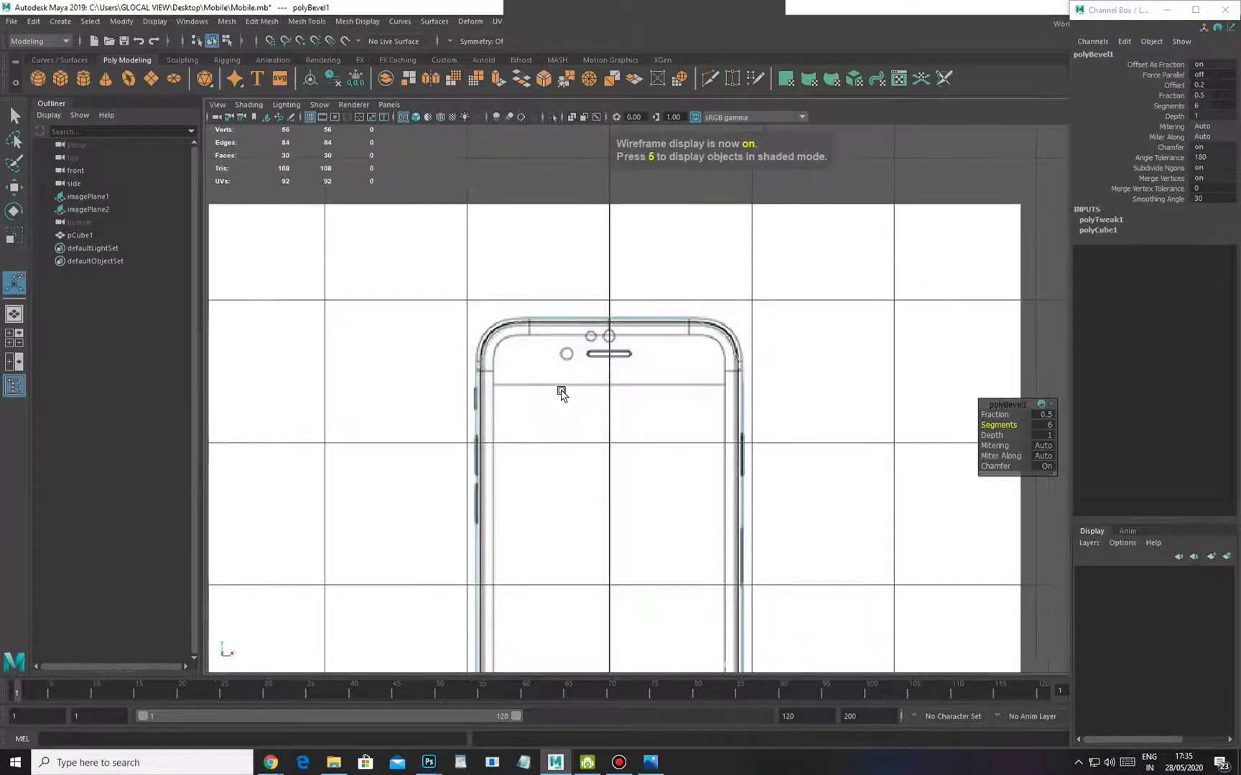
key("5")
scroll(565, 349, "up", 2)
left_click(564, 325)
scroll(551, 361, "up", 1)
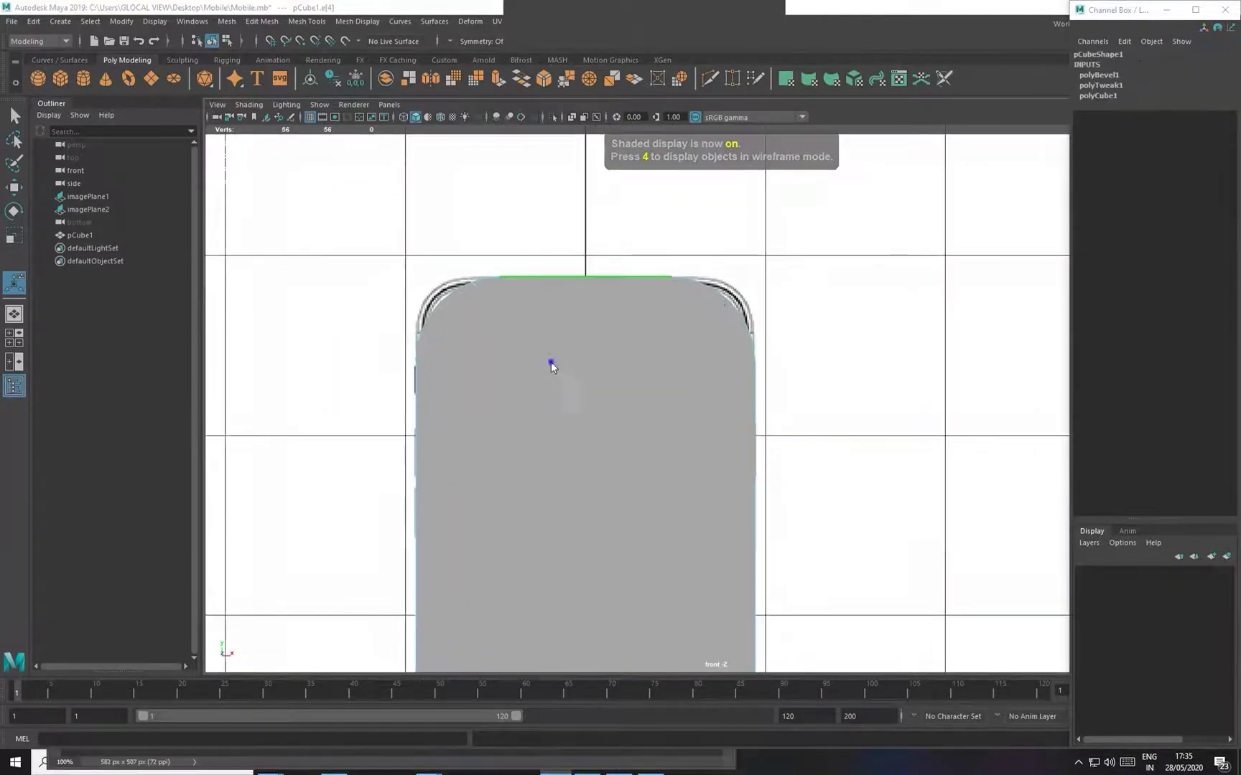
Try to insert an edge loop through the middle of the rounded box's top side
key("space")
left_click_drag(550, 362, 554, 314)
left_click(262, 20)
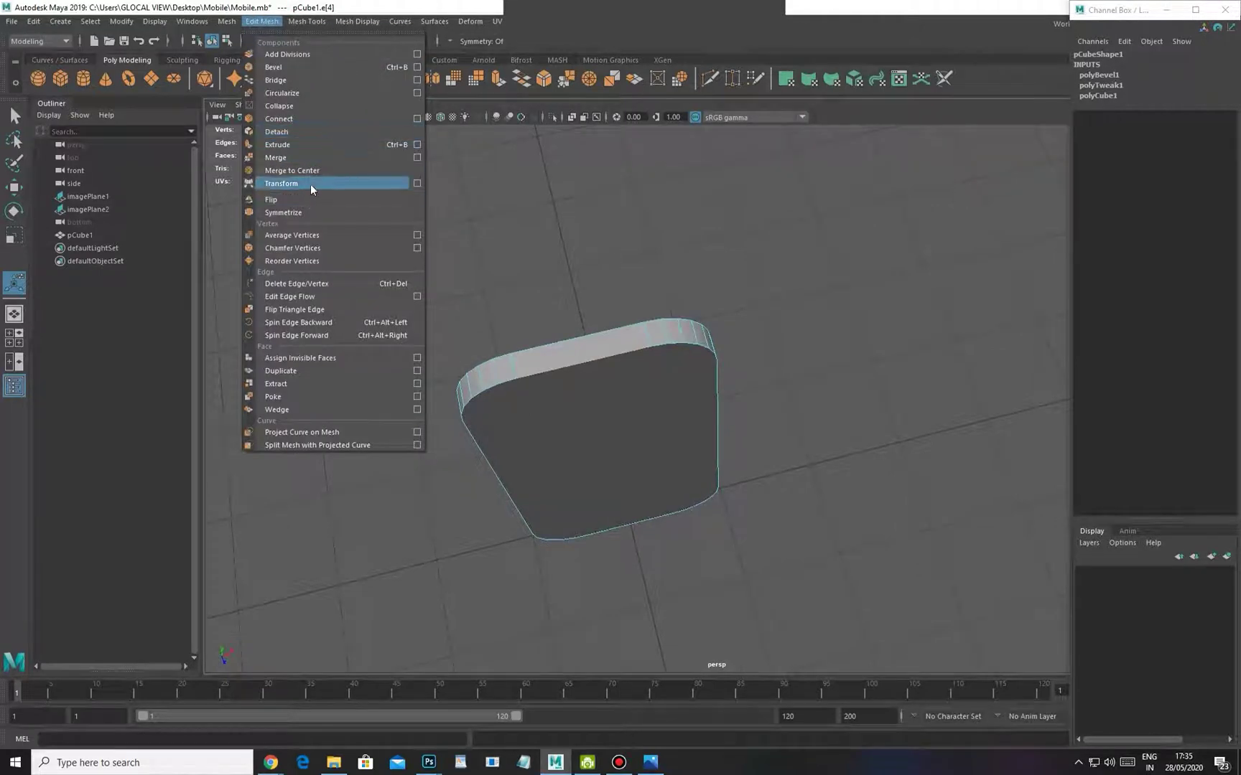
mouse_move(312, 28)
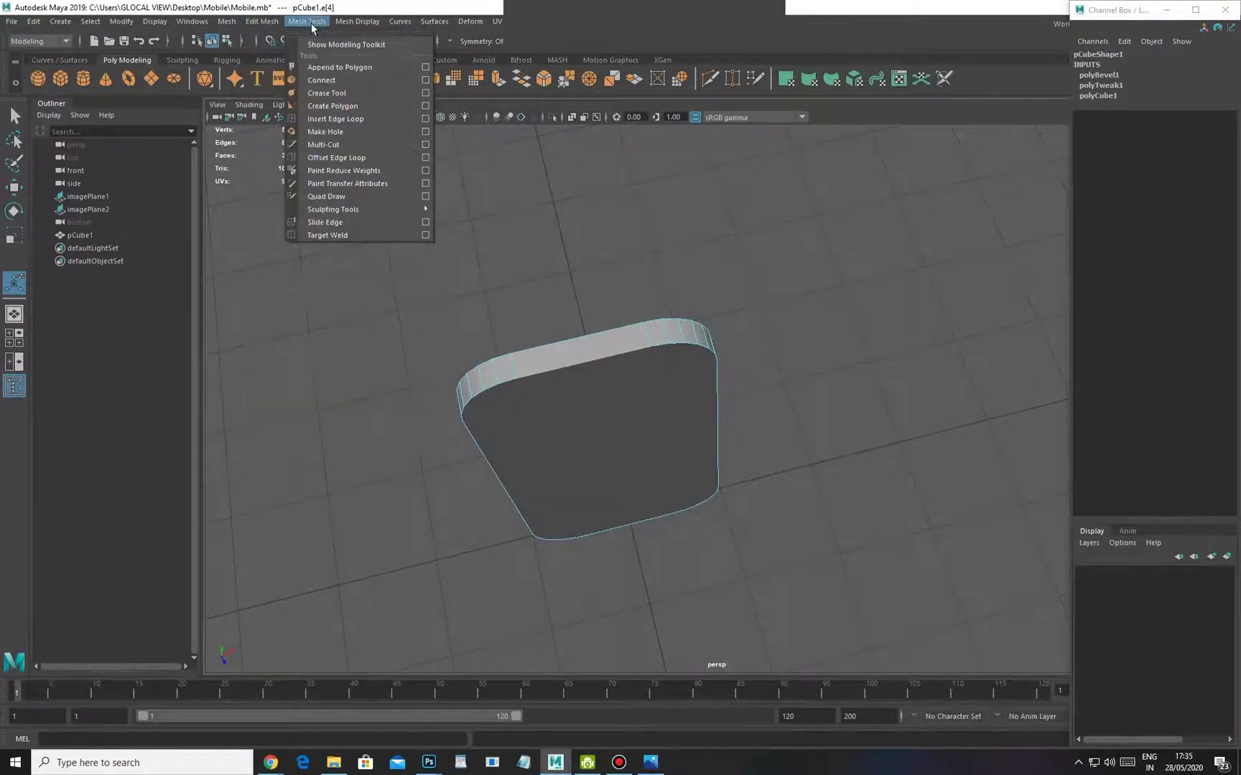
left_click(335, 119)
left_click(571, 345)
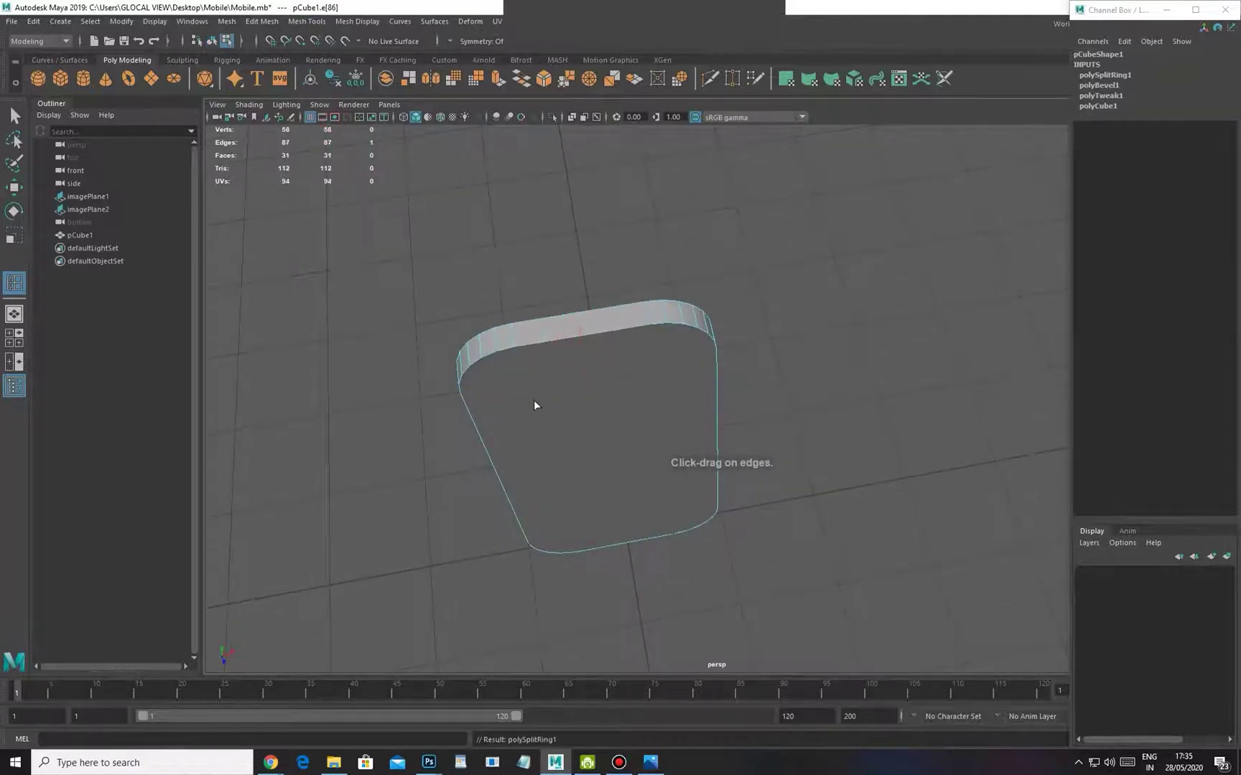
left_click_drag(512, 364, 511, 357, "alt")
key("ctrl+z")
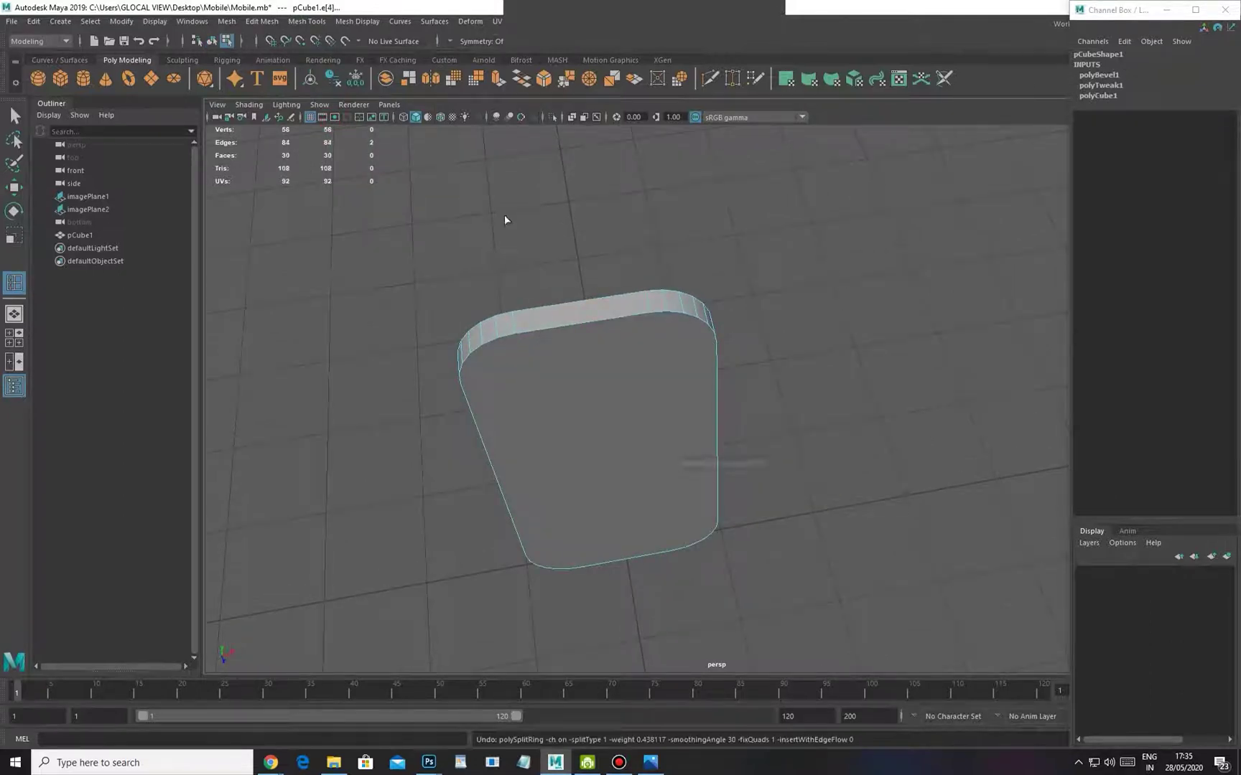
Undo the corner bevel and its edge selection to restore the plain rectangular box
left_click(309, 21)
left_click(341, 143)
key("ctrl+z")
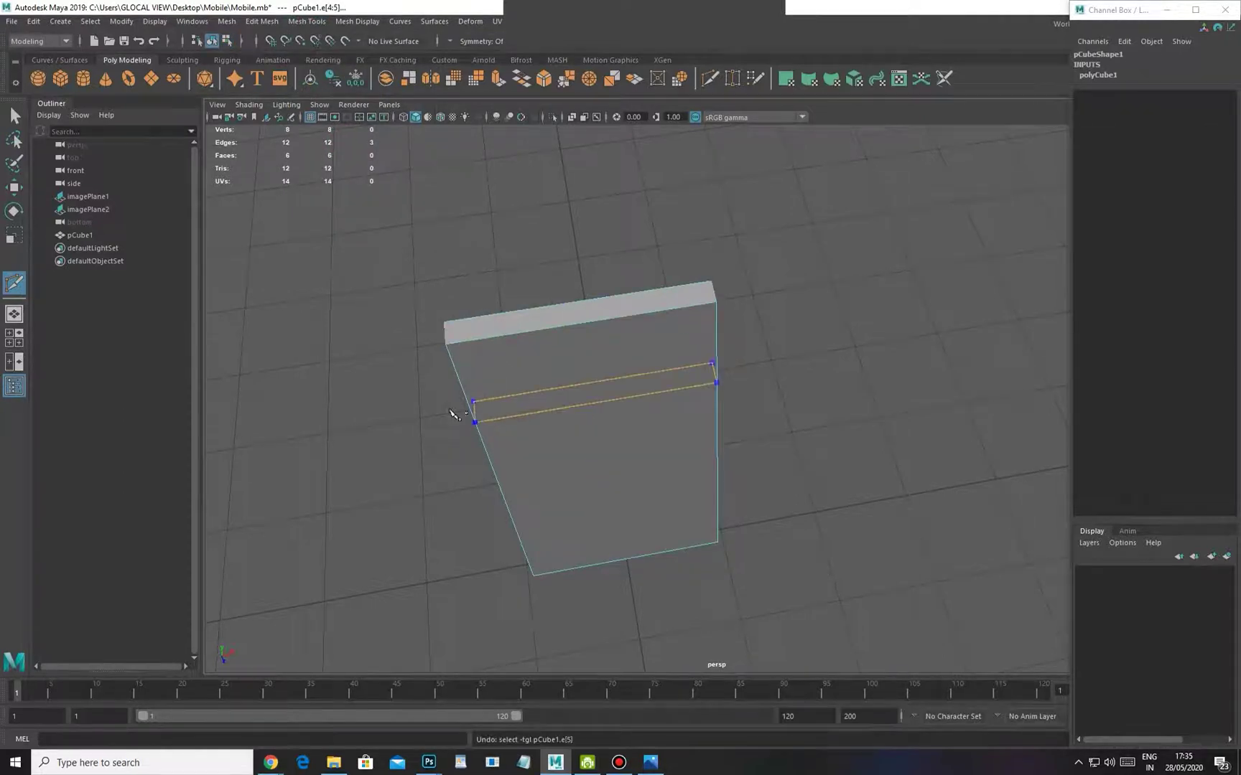
Insert a vertical edge loop through the middle of the box, using the wireframe front view over the phone reference
left_click_drag(457, 410, 403, 406, "alt")
key("w")
key("space")
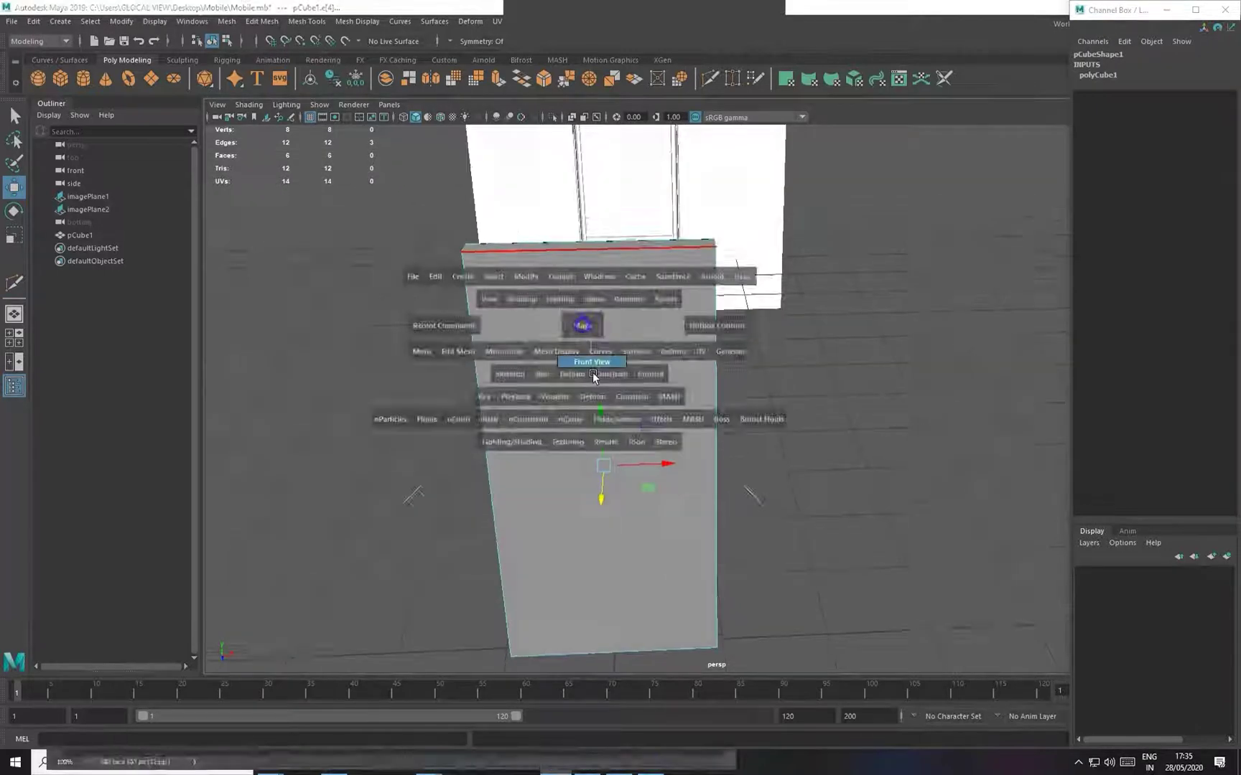
left_click_drag(592, 372, 465, 385)
scroll(623, 416, "up", 8)
key("4")
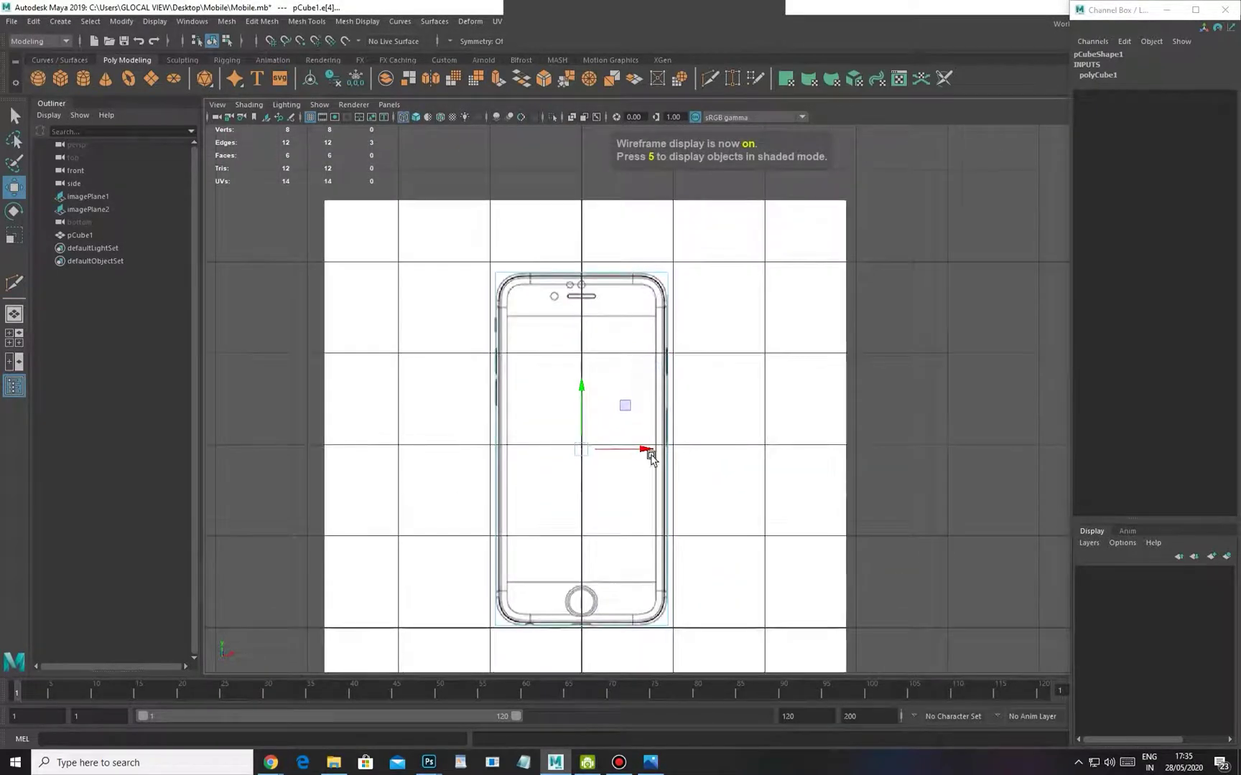
middle_click_drag(656, 629, 670, 537, "alt")
scroll(604, 430, "up", 1)
middle_click_drag(602, 274, 609, 343, "alt")
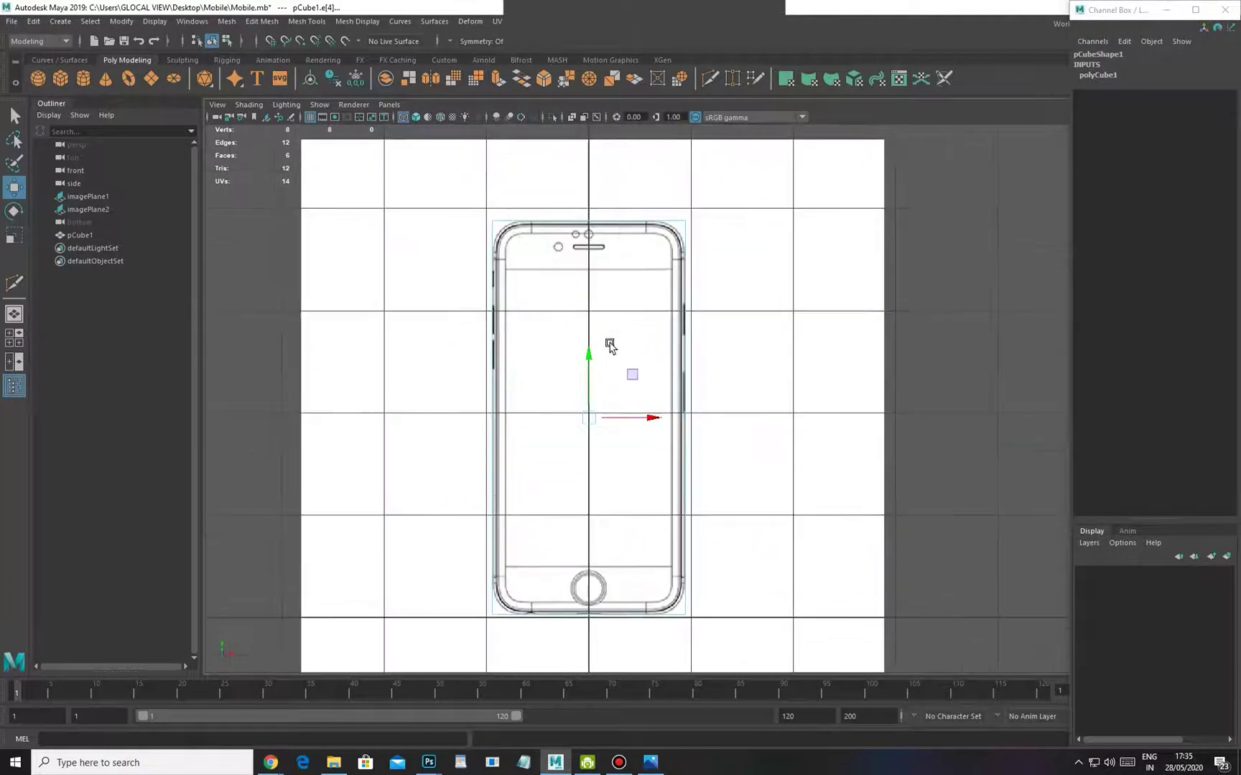
left_click(587, 221)
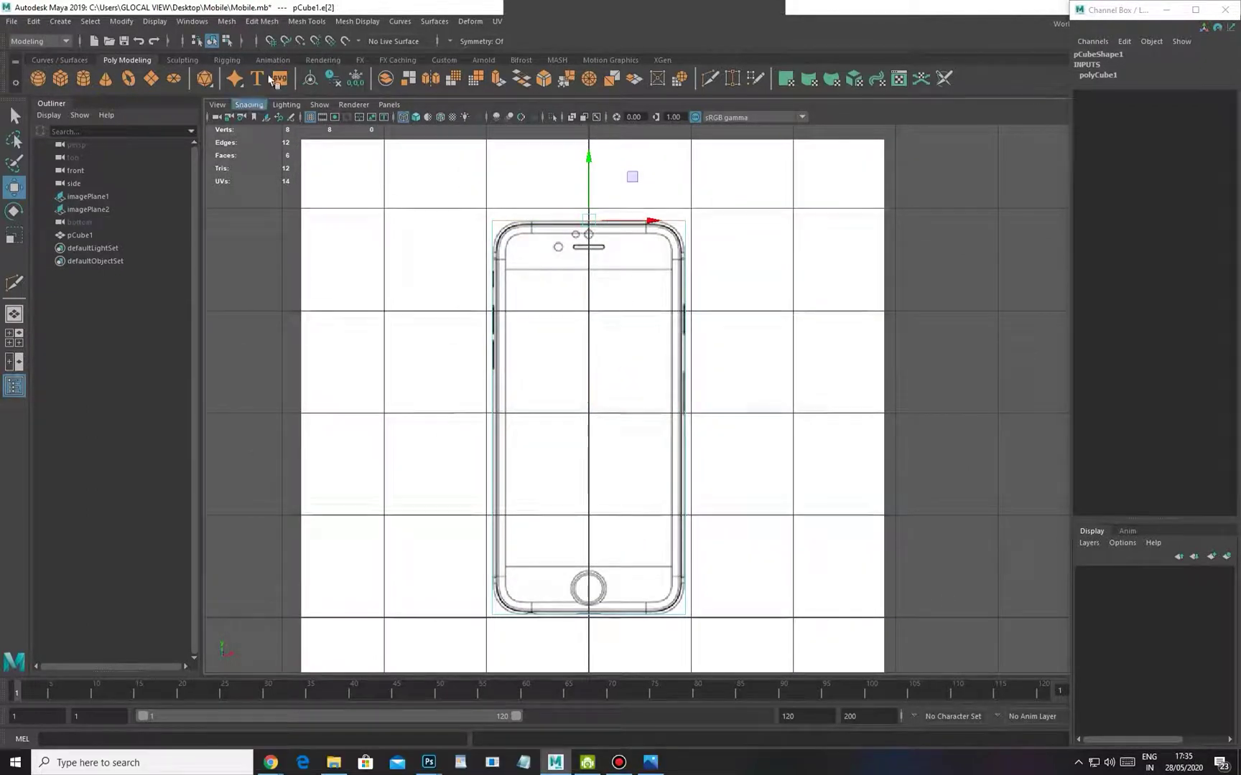
left_click(303, 21)
left_click(332, 125)
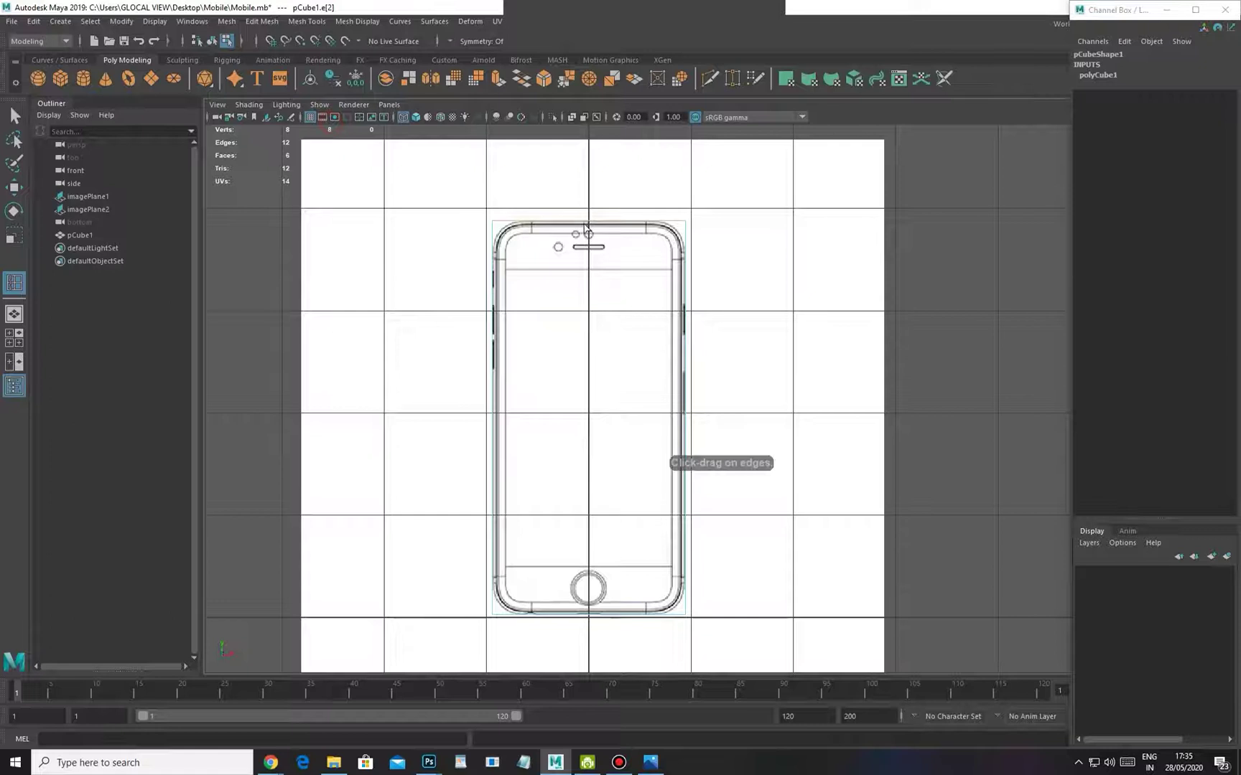
left_click(590, 227)
left_click(590, 223)
Select the vertices of the box's middle edge loop and move them along X onto the grid's vertical centre line
scroll(576, 279, "up", 1)
key("space")
left_click_drag(576, 273, 602, 345)
left_click(565, 267)
key("space")
key("w")
right_click_drag(589, 317, 573, 265)
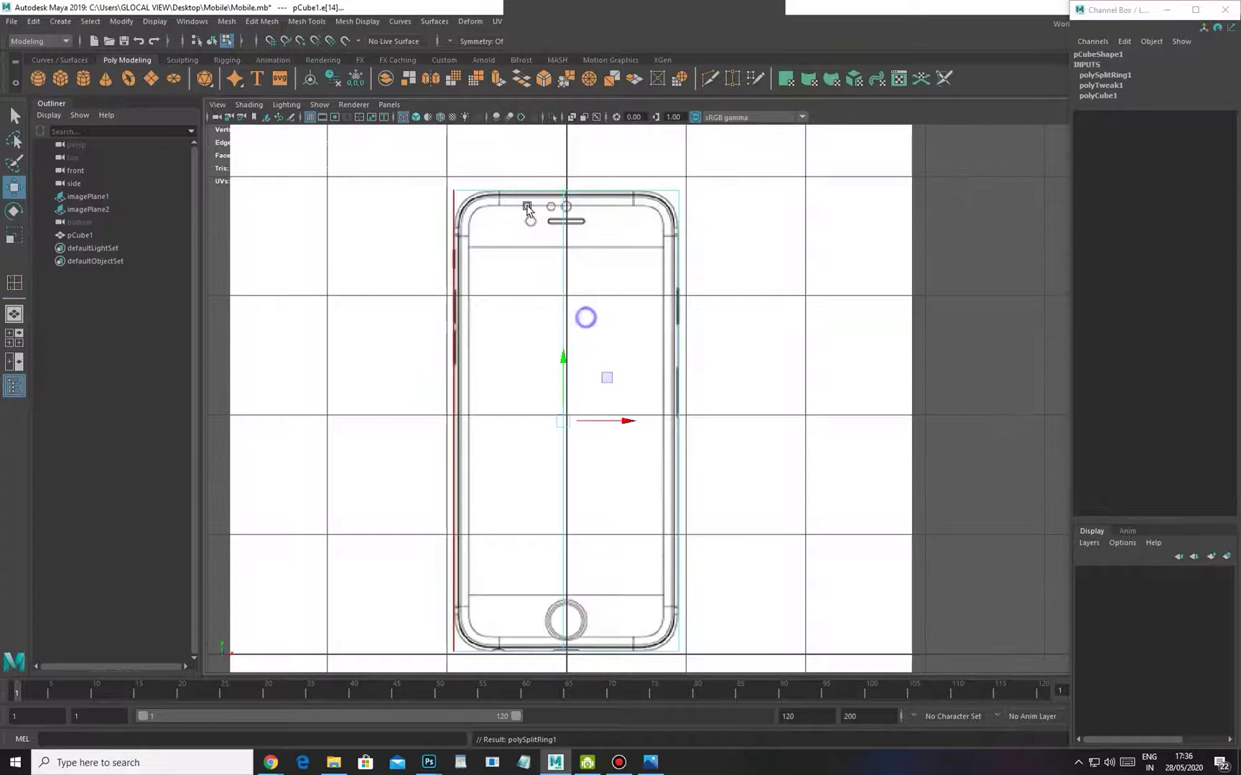
left_click_drag(534, 180, 551, 207)
right_click_drag(565, 227, 557, 169)
left_click_drag(631, 614, 604, 655)
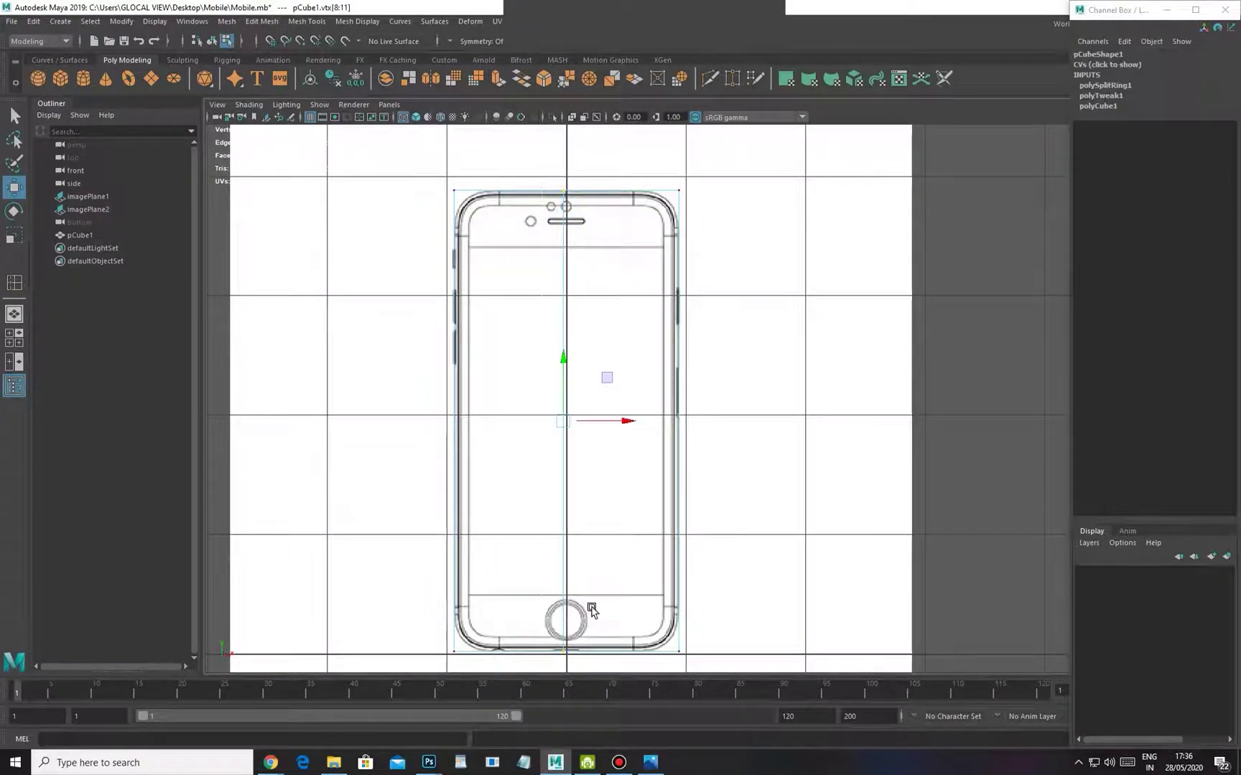
left_click_drag(622, 423, 626, 426)
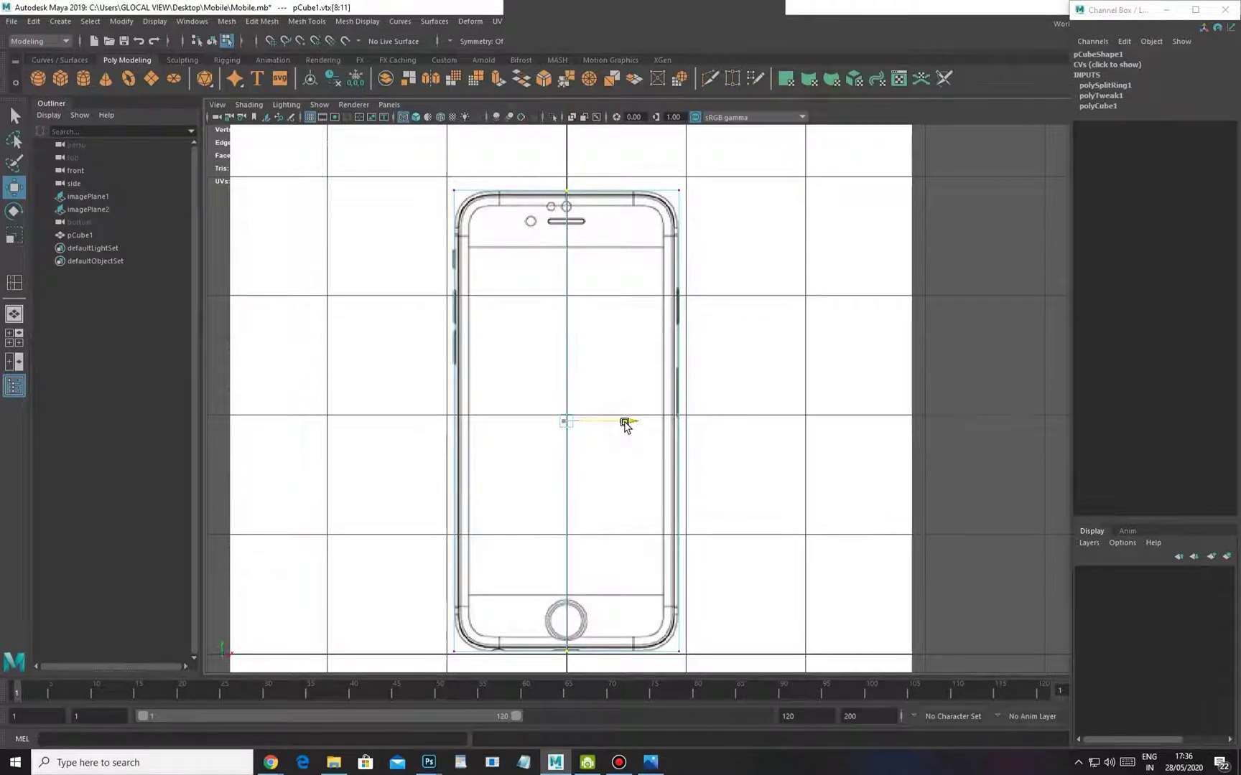
Delete the faces of the box's left half and select the remaining half in object mode
right_click_drag(454, 195, 414, 167)
left_click_drag(555, 664, 555, 661)
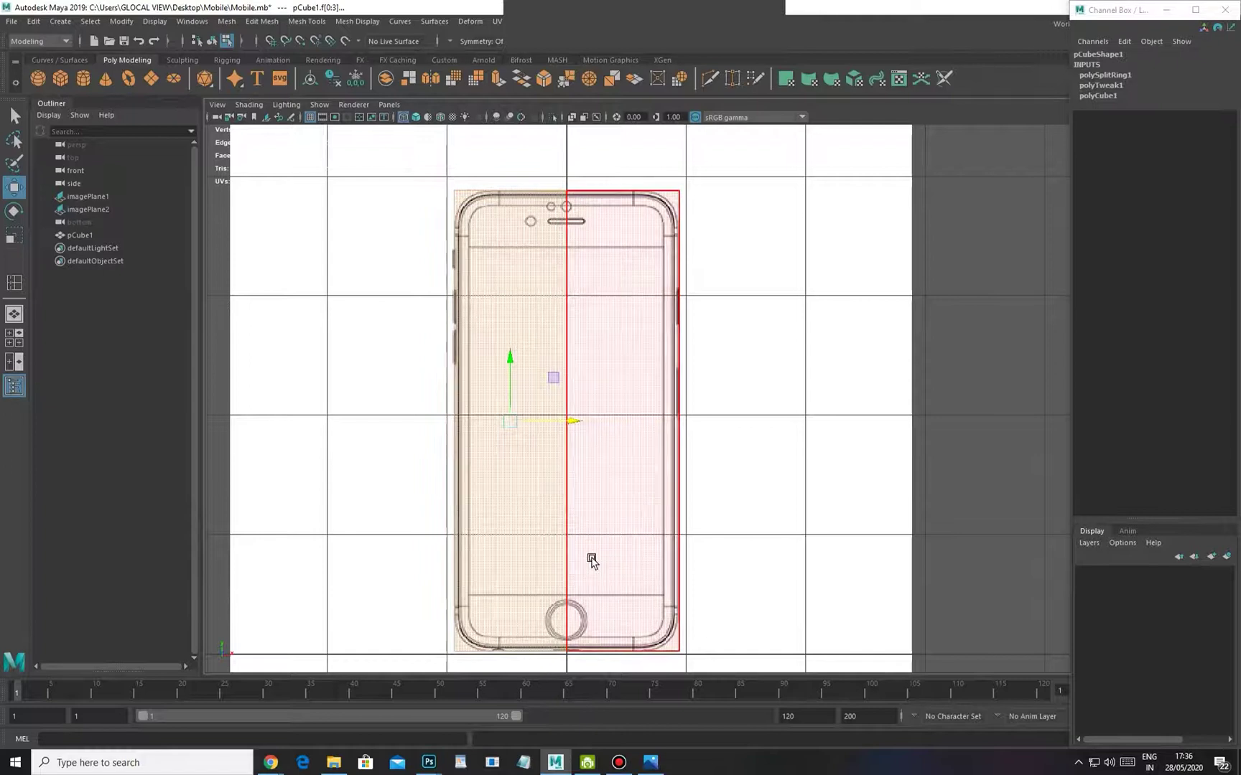
key("Delete")
key("space")
left_click_drag(590, 420, 681, 347)
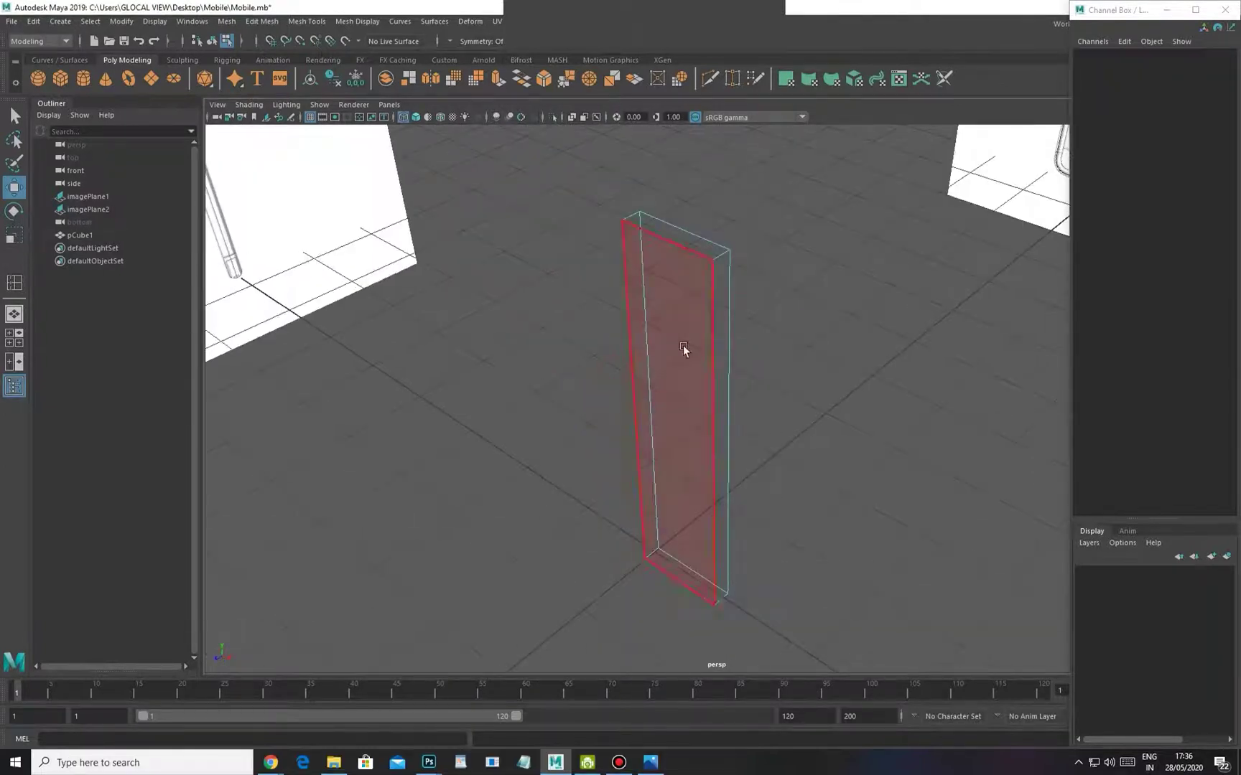
right_click_drag(680, 347, 711, 315)
left_click_drag(669, 348, 670, 379, "alt")
key("space")
right_click_drag(667, 379, 629, 363, "alt")
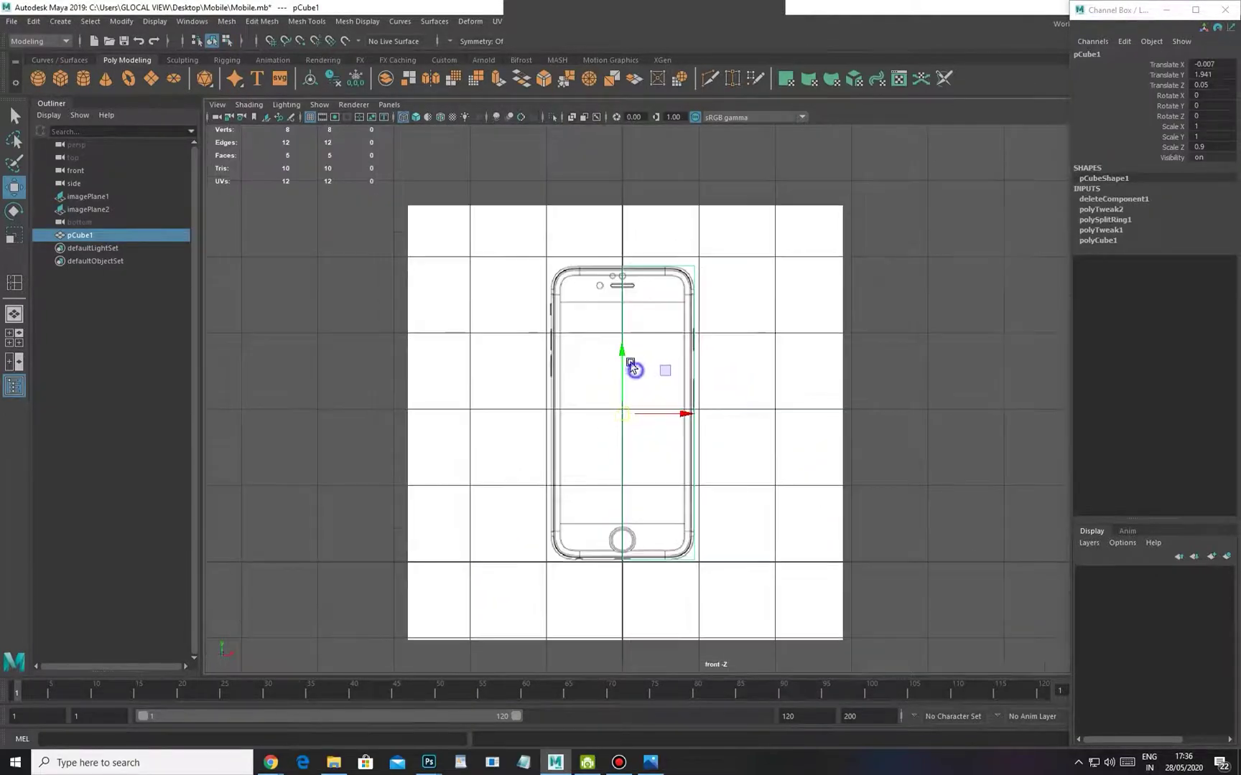
right_click_drag(518, 340, 602, 388, "alt")
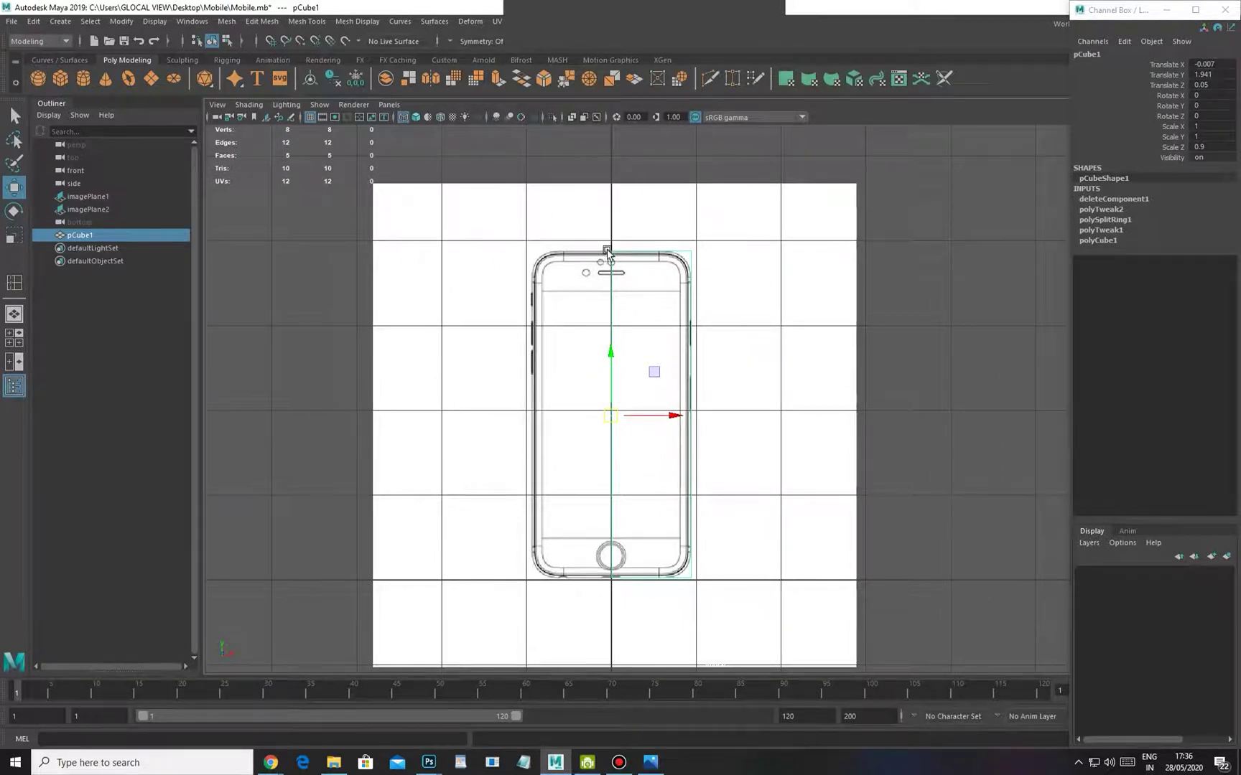
scroll(642, 251, "up", 3)
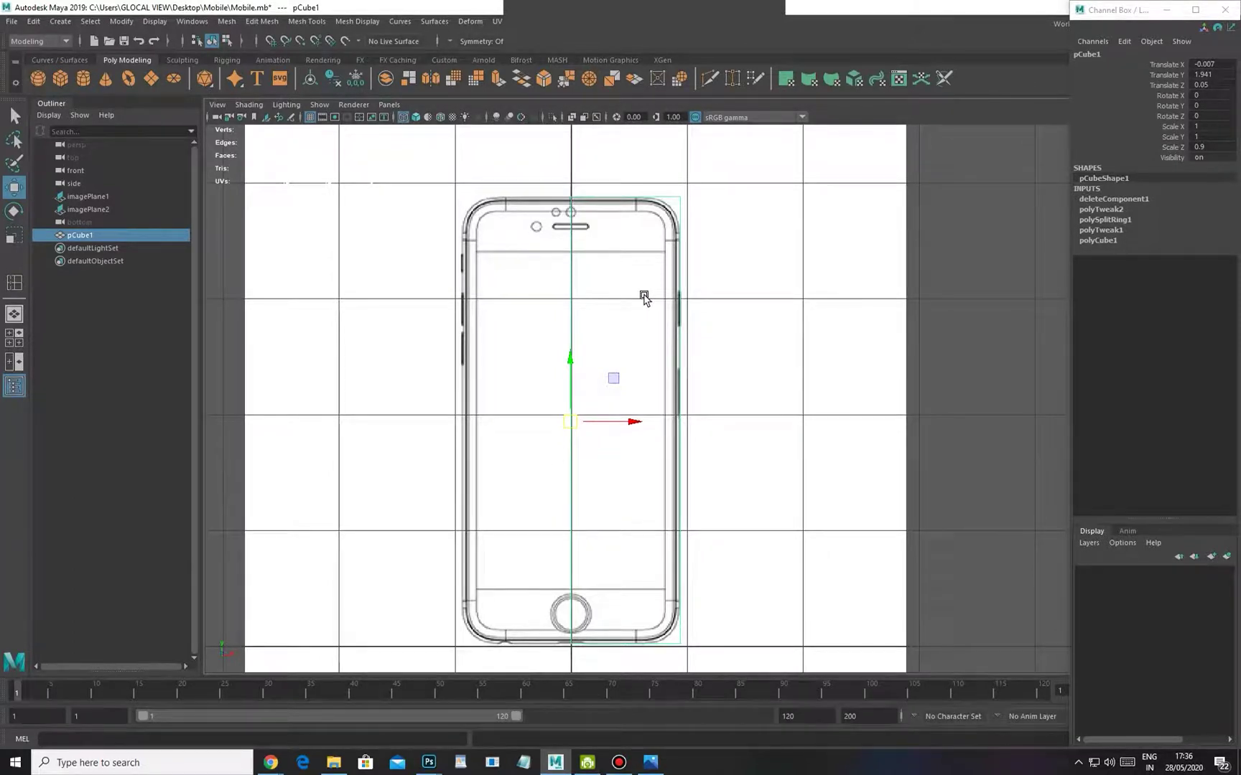
Darken the front image plane by lowering its Color Gain to light grey, and reselect the half box
key("space")
left_click_drag(709, 329, 665, 340, "alt")
left_click_drag(514, 224, 602, 294)
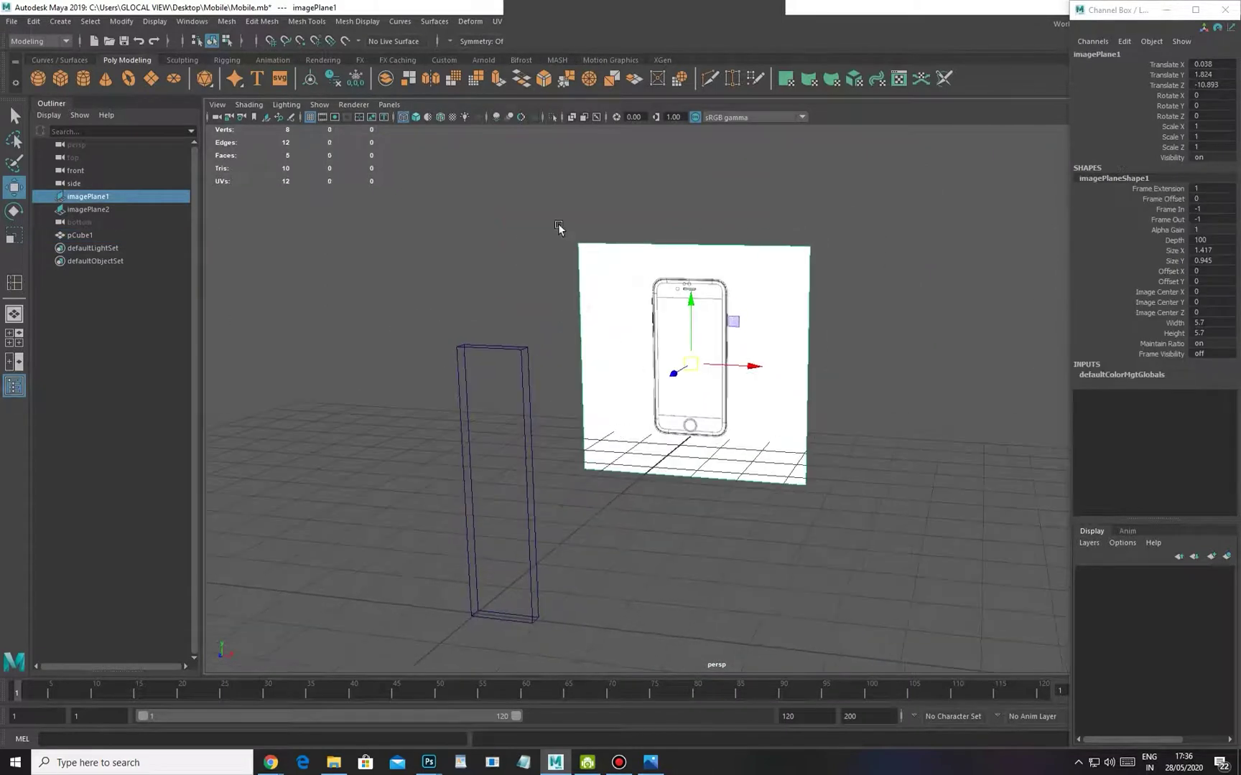
key("ctrl+a")
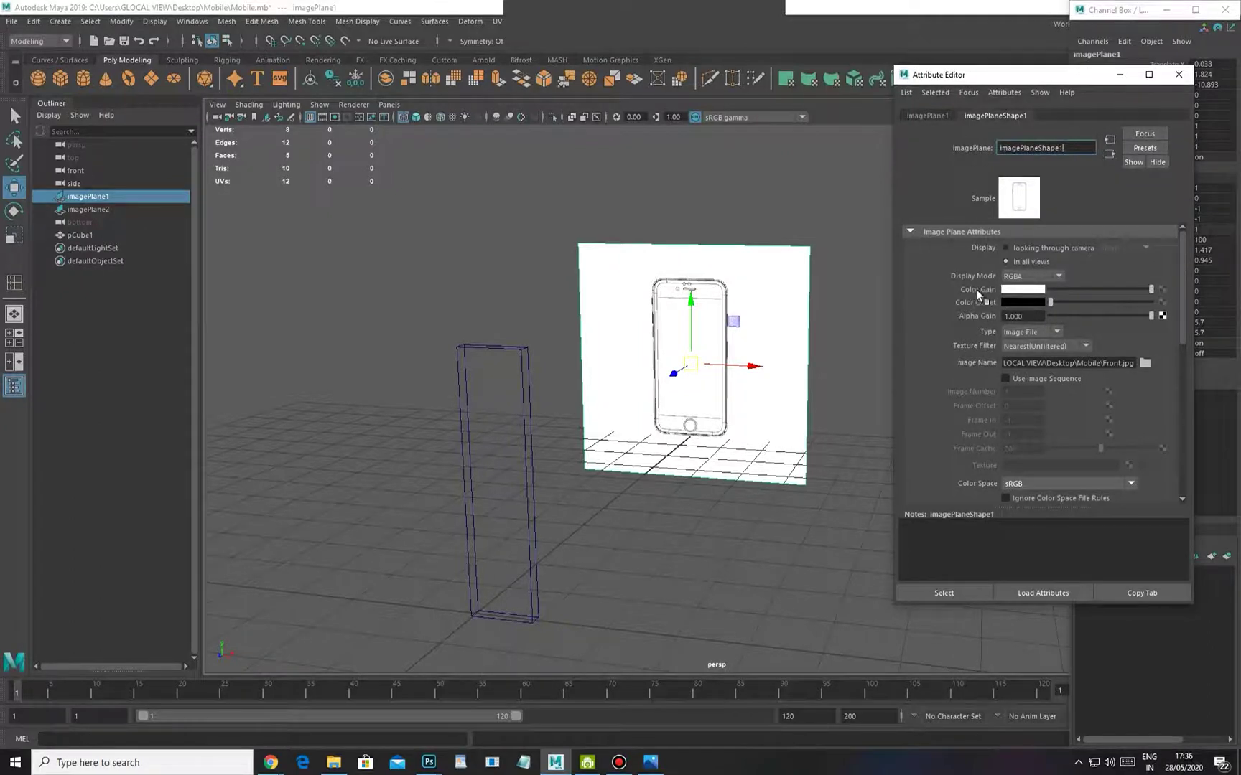
left_click_drag(1150, 291, 1111, 295)
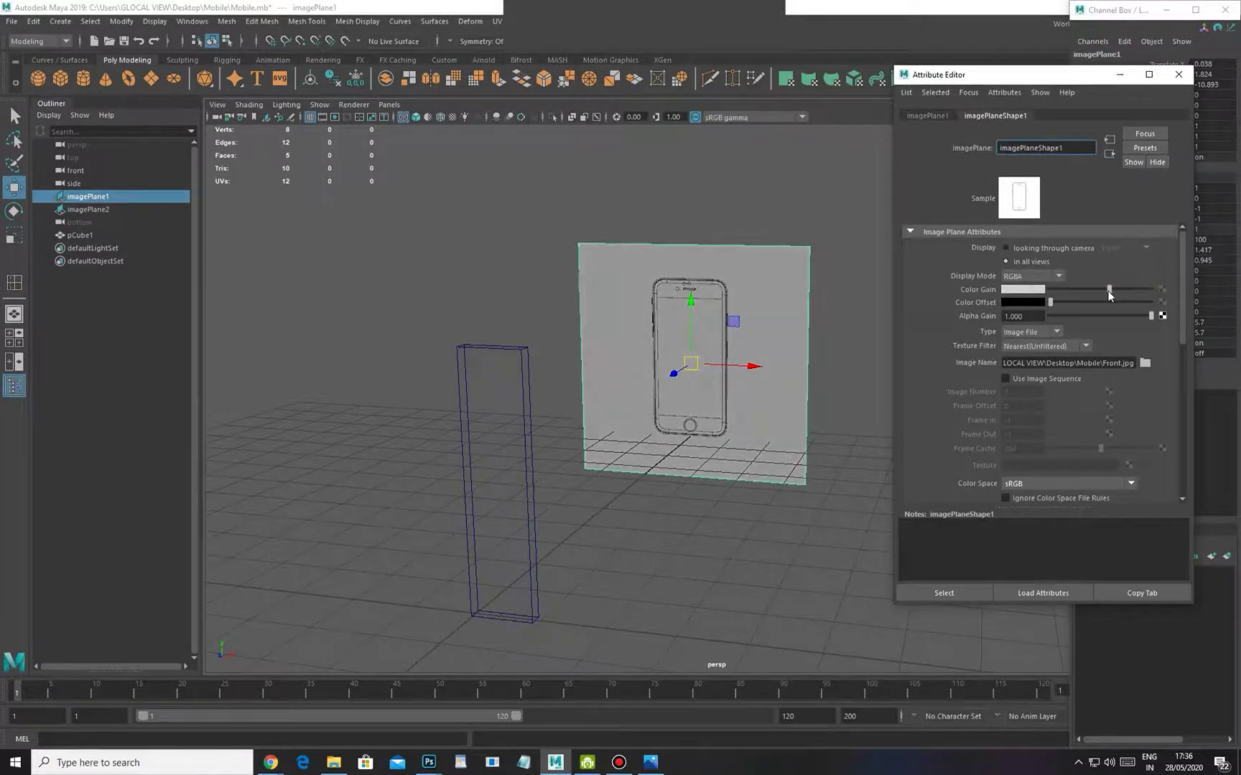
mouse_move(771, 338)
left_mouse_down("alt")
mouse_move(765, 315)
mouse_move(765, 342)
left_mouse_up("alt")
key("space")
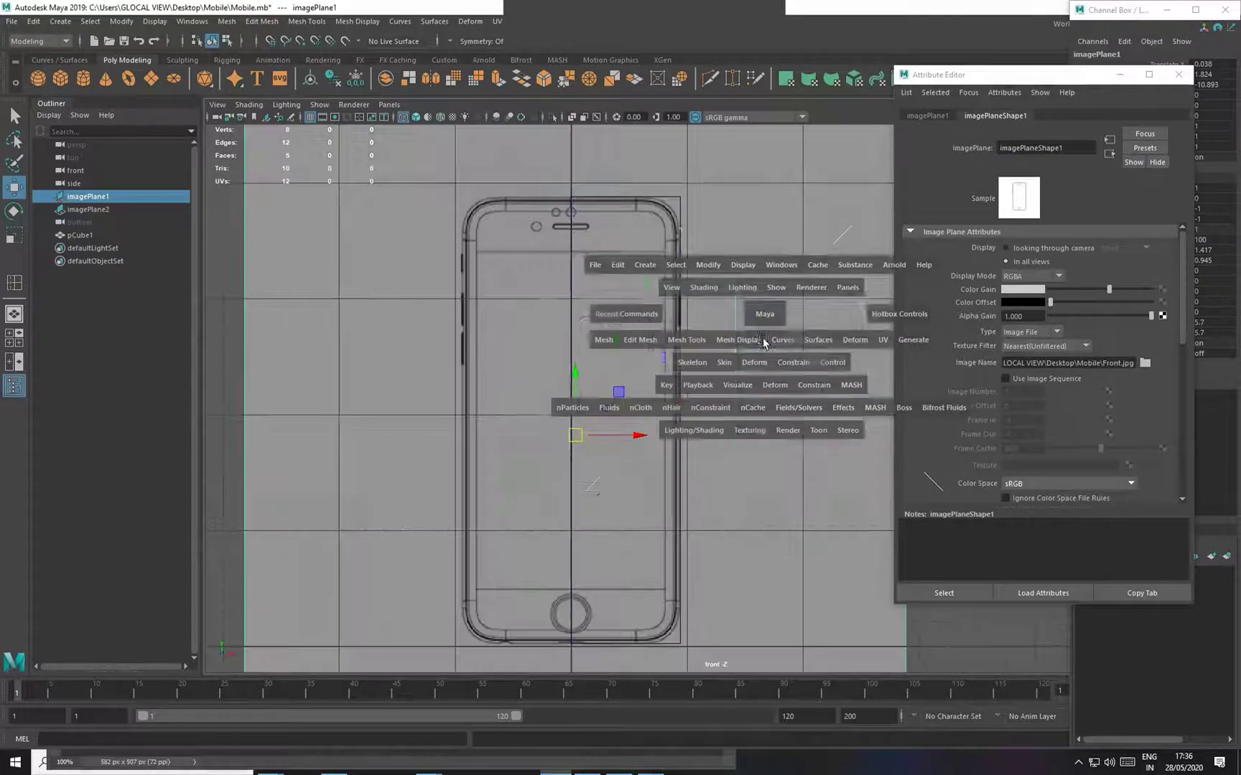
left_click(679, 208)
scroll(574, 411, "up", 1)
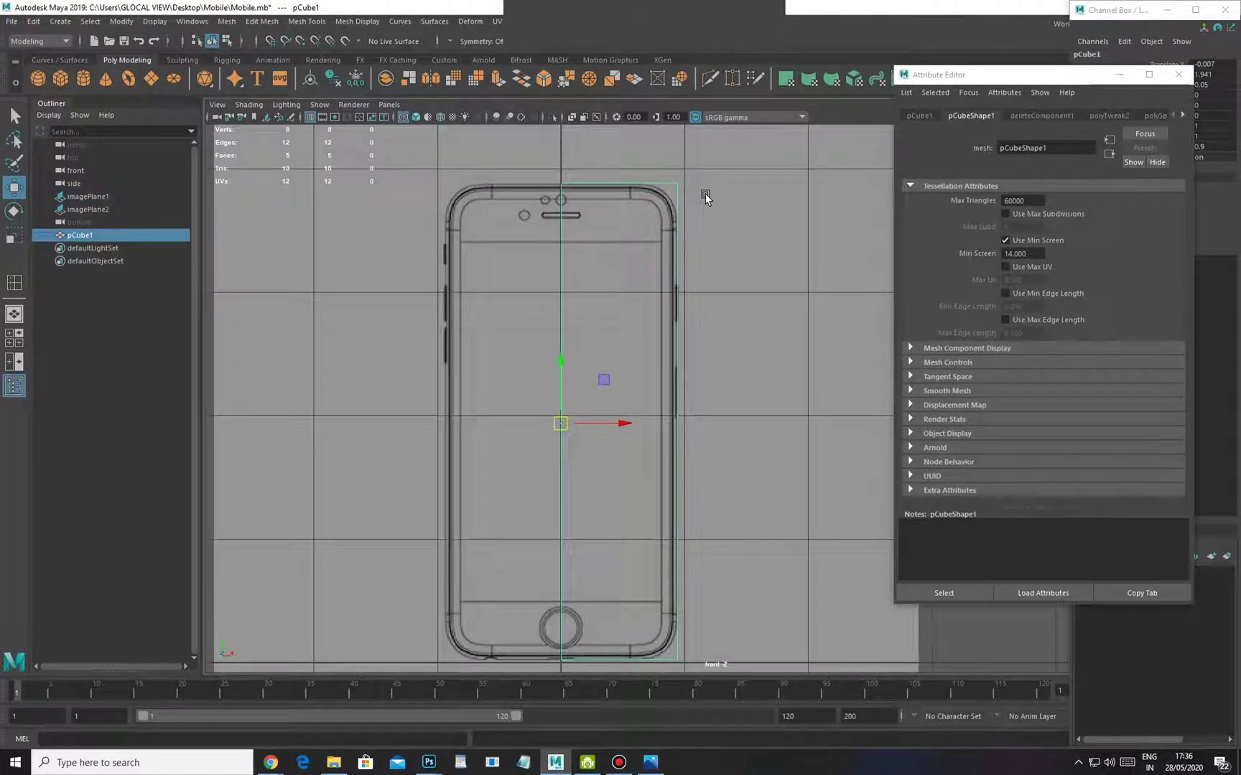
left_click(1180, 77)
Insert a horizontal edge loop across the half box at the upper edge of the phone's display
scroll(809, 305, "down", 3)
key("space")
left_click_drag(769, 337, 762, 194)
left_click_drag(742, 300, 675, 343, "alt")
key("space")
key("space")
scroll(575, 345, "up", 5)
scroll(550, 345, "up", 2)
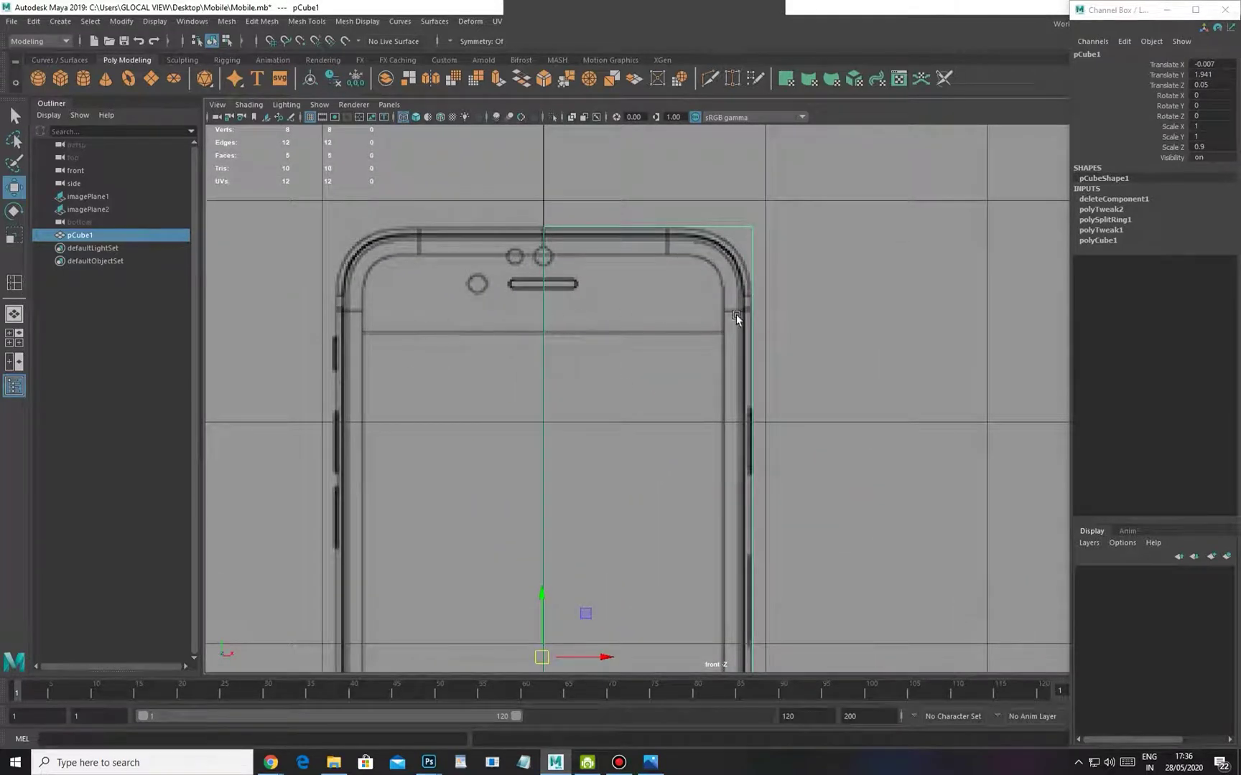
left_click(359, 21)
mouse_move(314, 22)
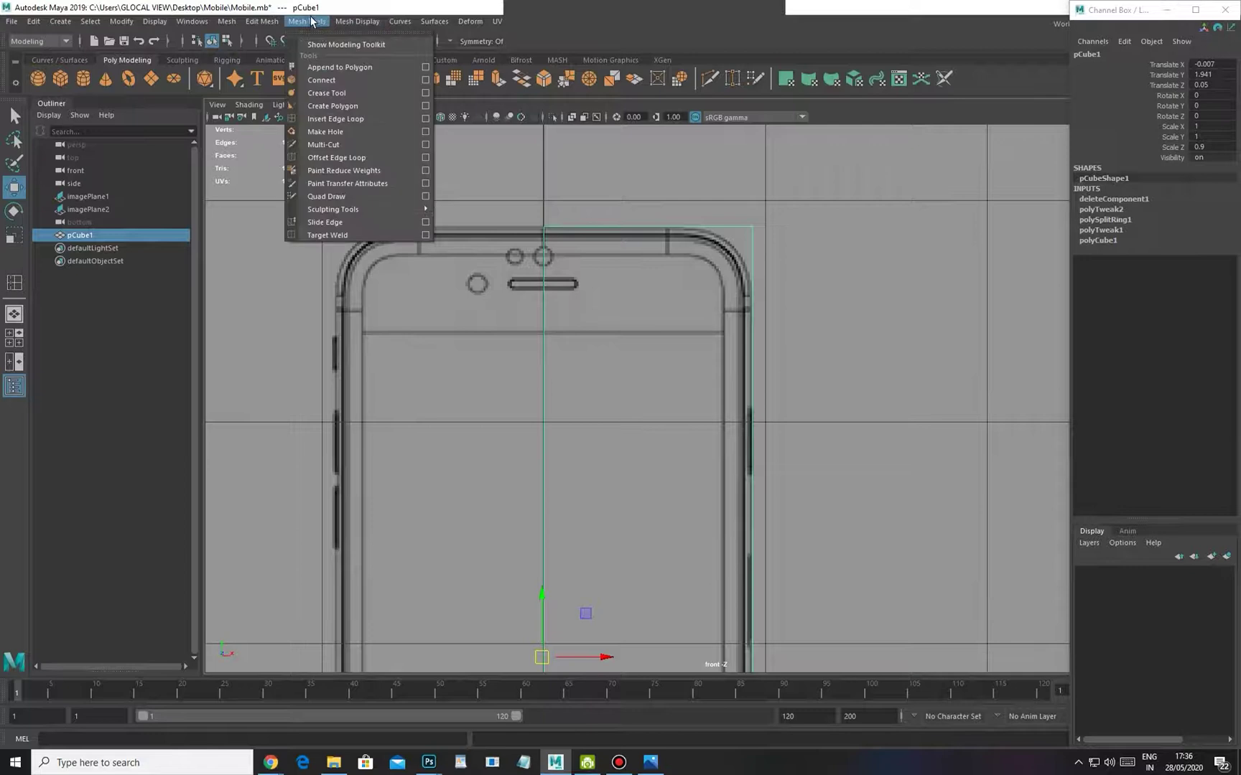
left_click(335, 119)
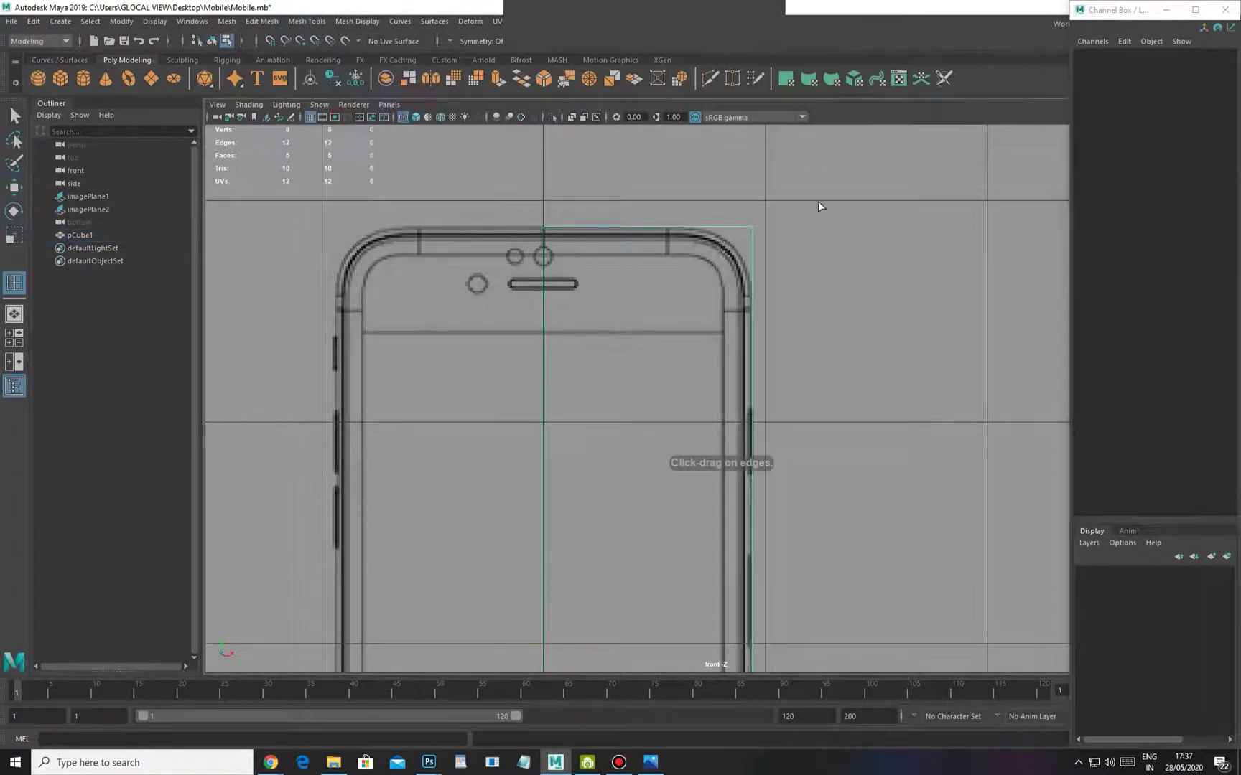
left_click(752, 338)
key("w")
Insert two horizontal edge loops near the half box's base, at the display's lower edge and the lower corner's dividing line
scroll(720, 295, "up", 2)
scroll(720, 294, "up", 4)
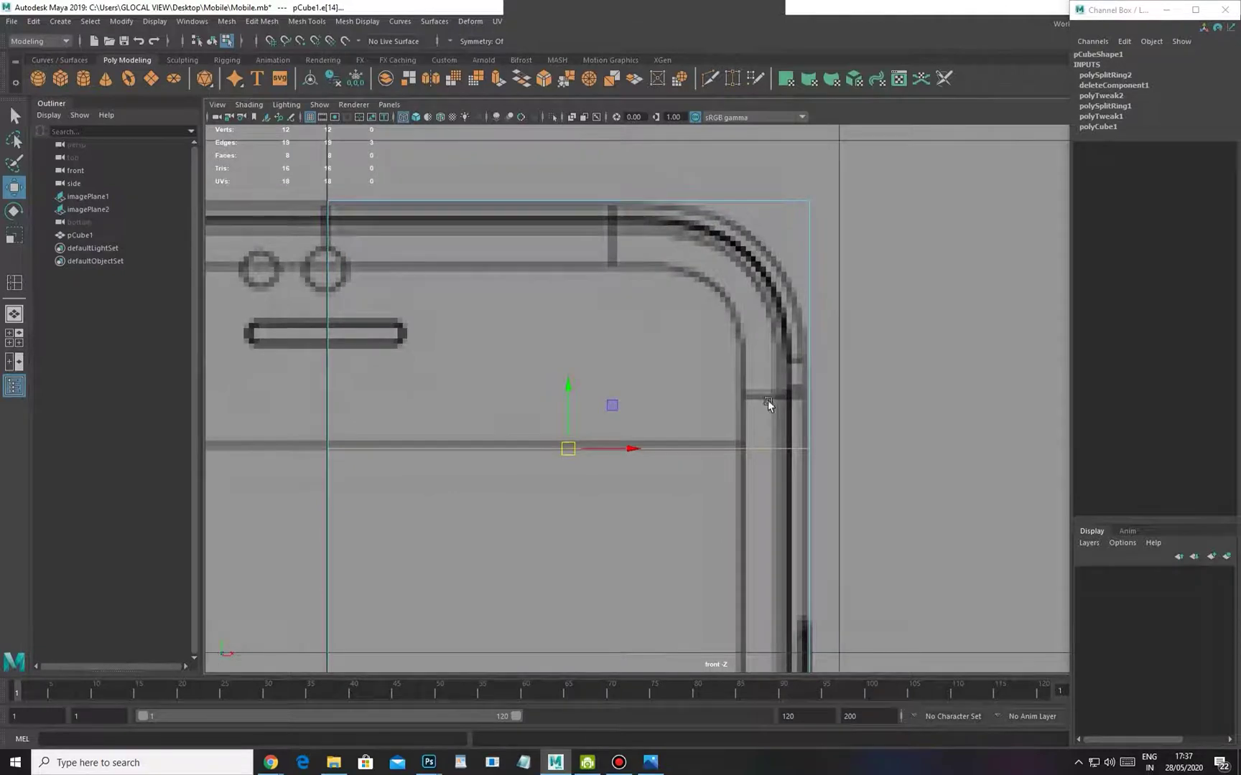
middle_click_drag(768, 401, 773, 420, "alt")
scroll(666, 354, "down", 3)
scroll(496, 341, "up", 2)
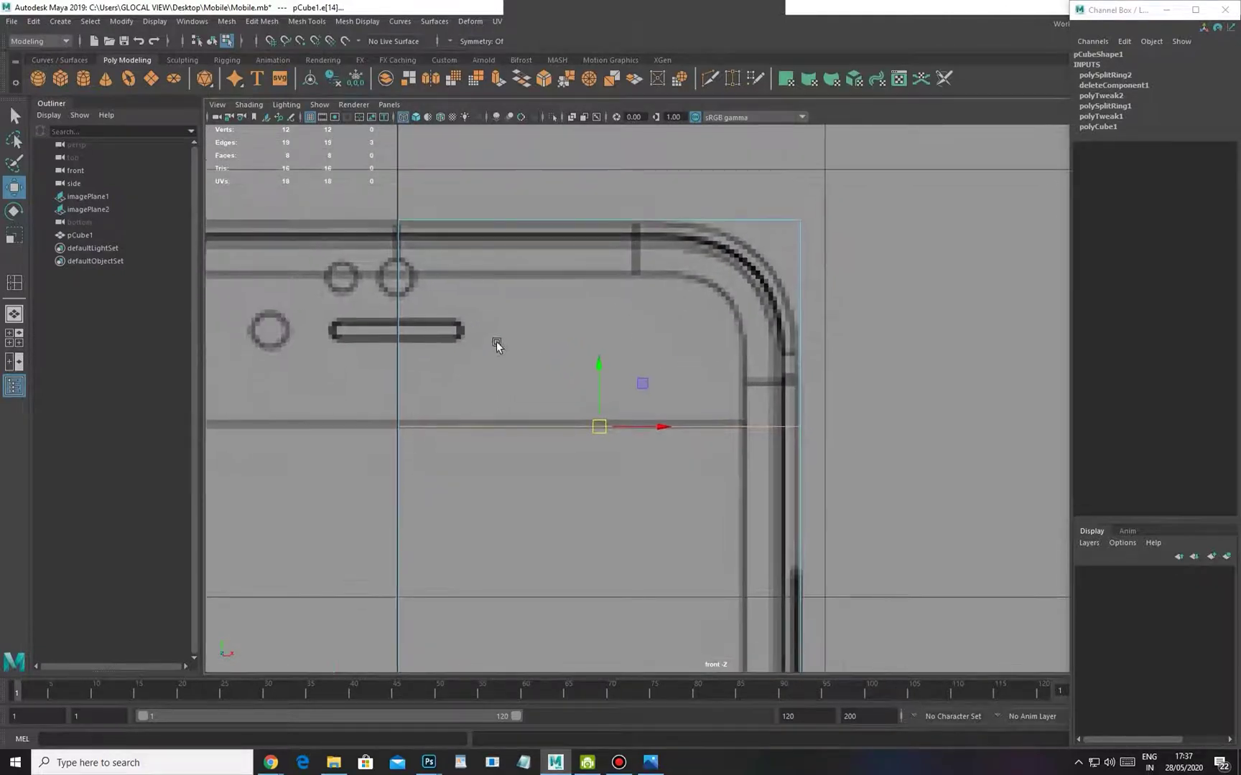
scroll(512, 341, "down", 5)
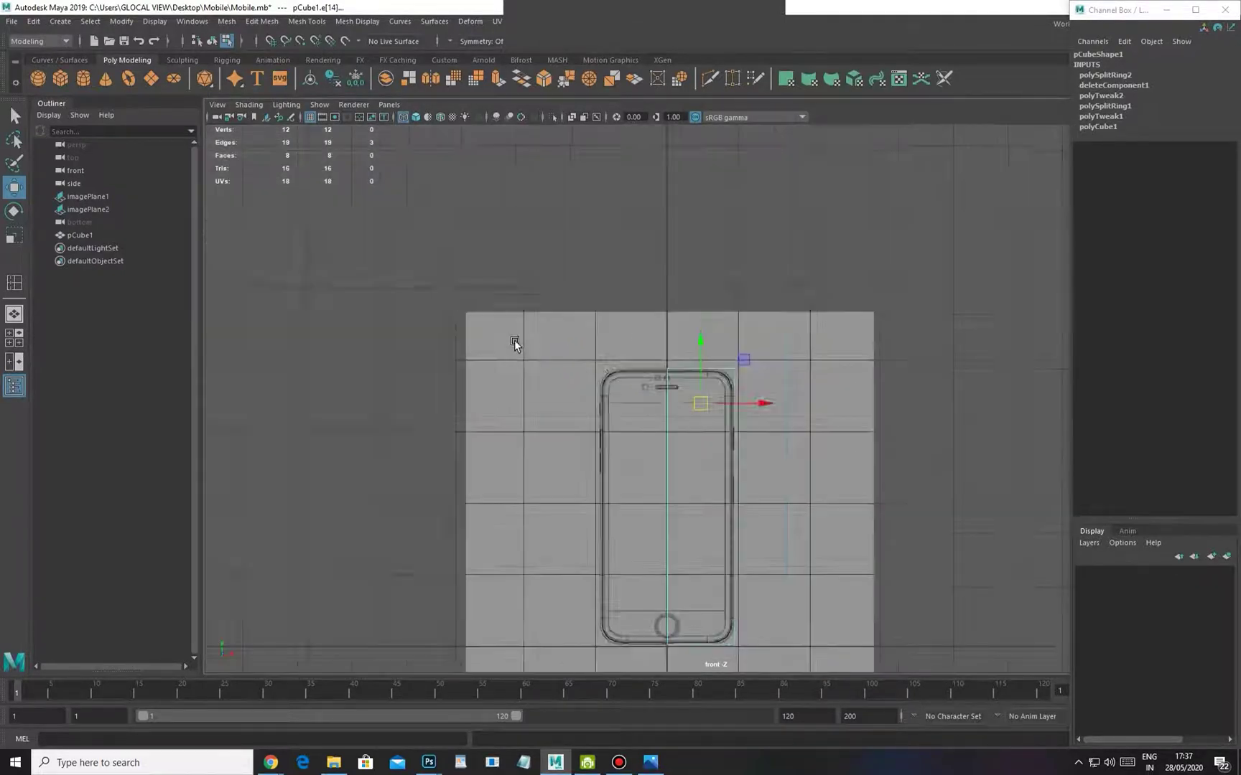
scroll(626, 413, "up", 3)
middle_click_drag(669, 590, 509, 389, "alt")
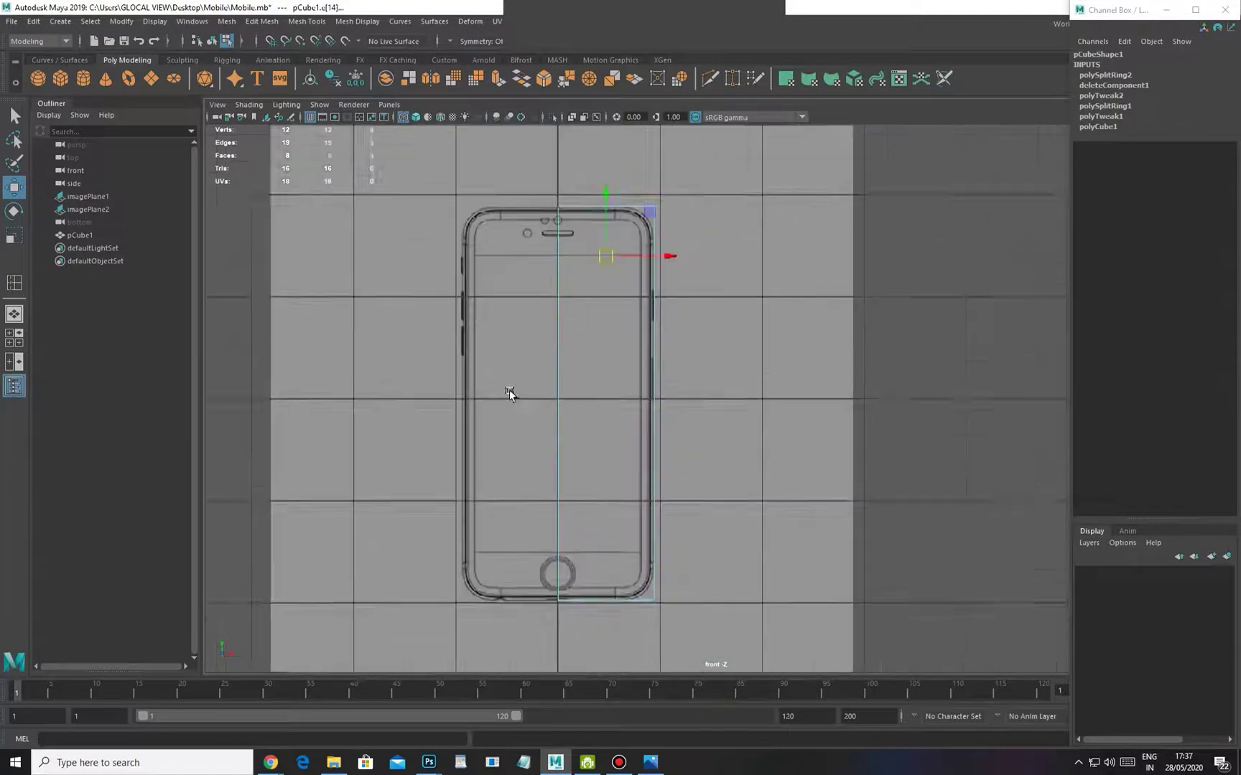
scroll(576, 493, "up", 4)
middle_click_drag(613, 556, 627, 501, "alt")
key("g")
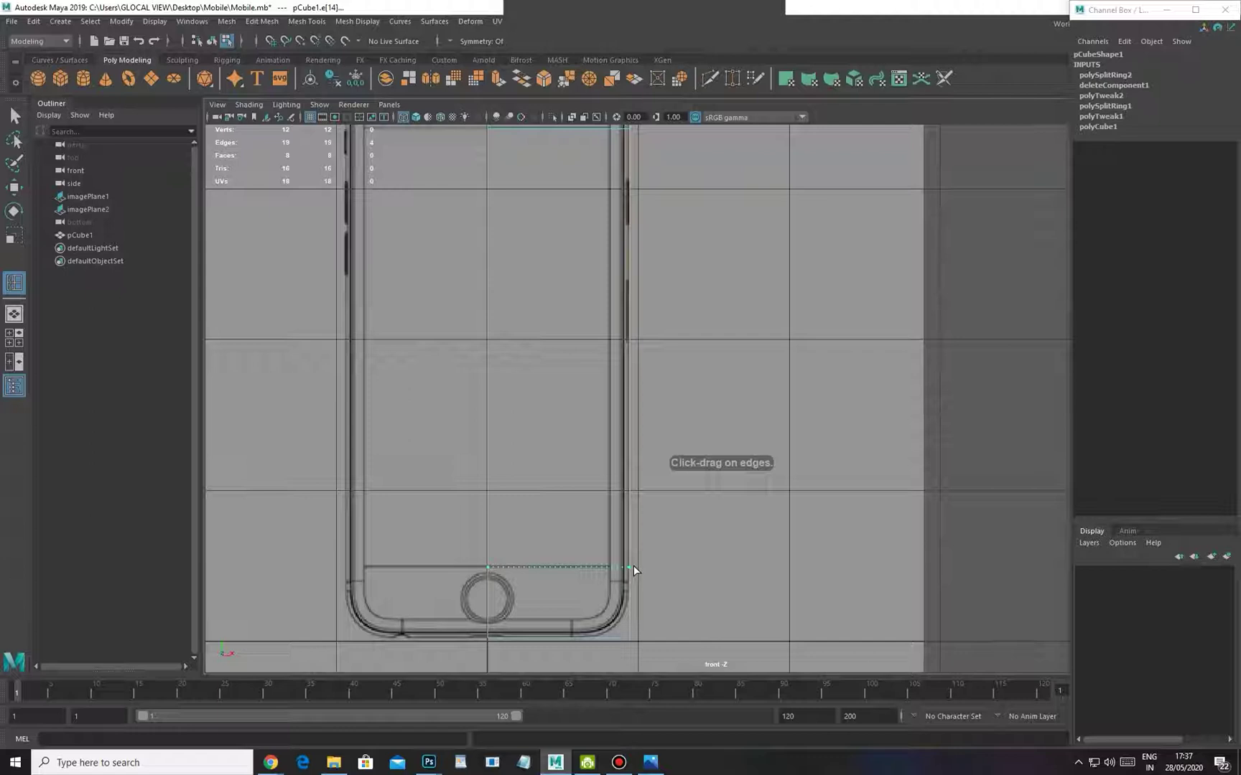
left_click(634, 565)
left_click(631, 581)
Insert a vertical edge loop at the inner end of the corner curve and a horizontal one at the upper corner's dividing line
left_click(583, 639)
left_click(572, 642)
scroll(579, 446, "down", 3)
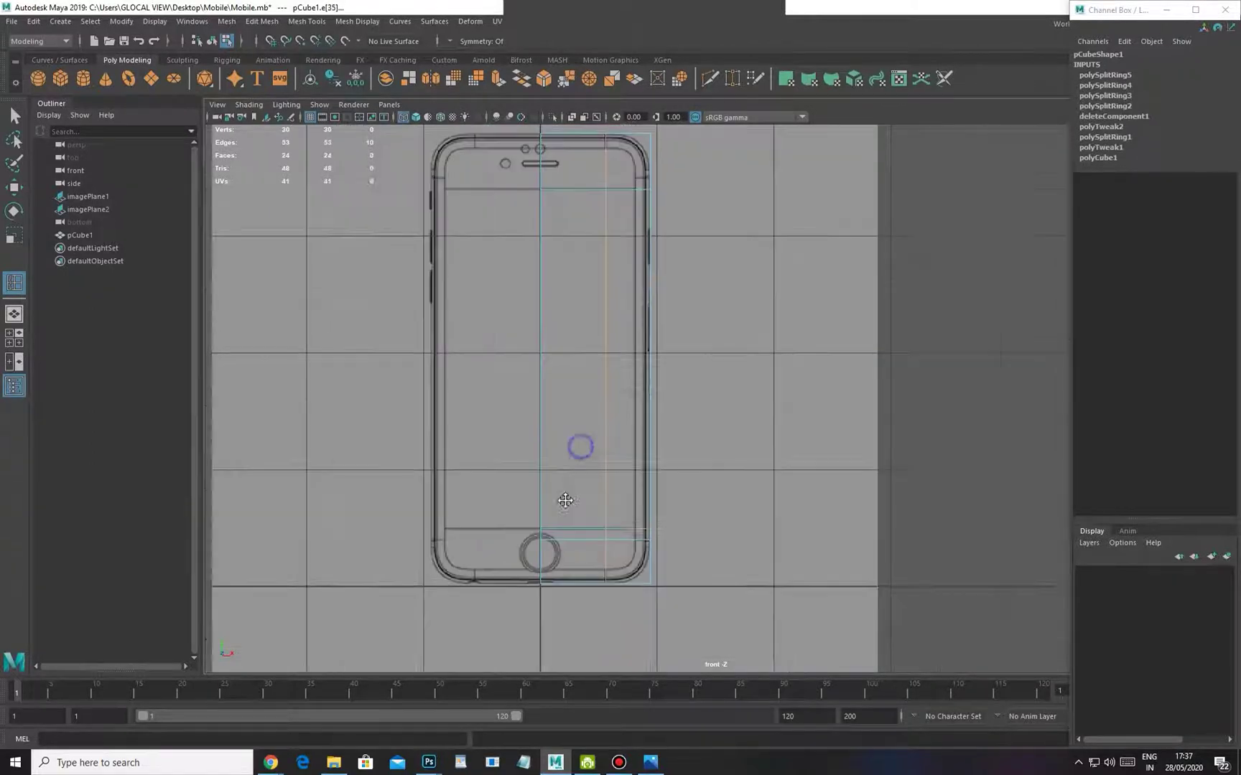
scroll(607, 303, "up", 4)
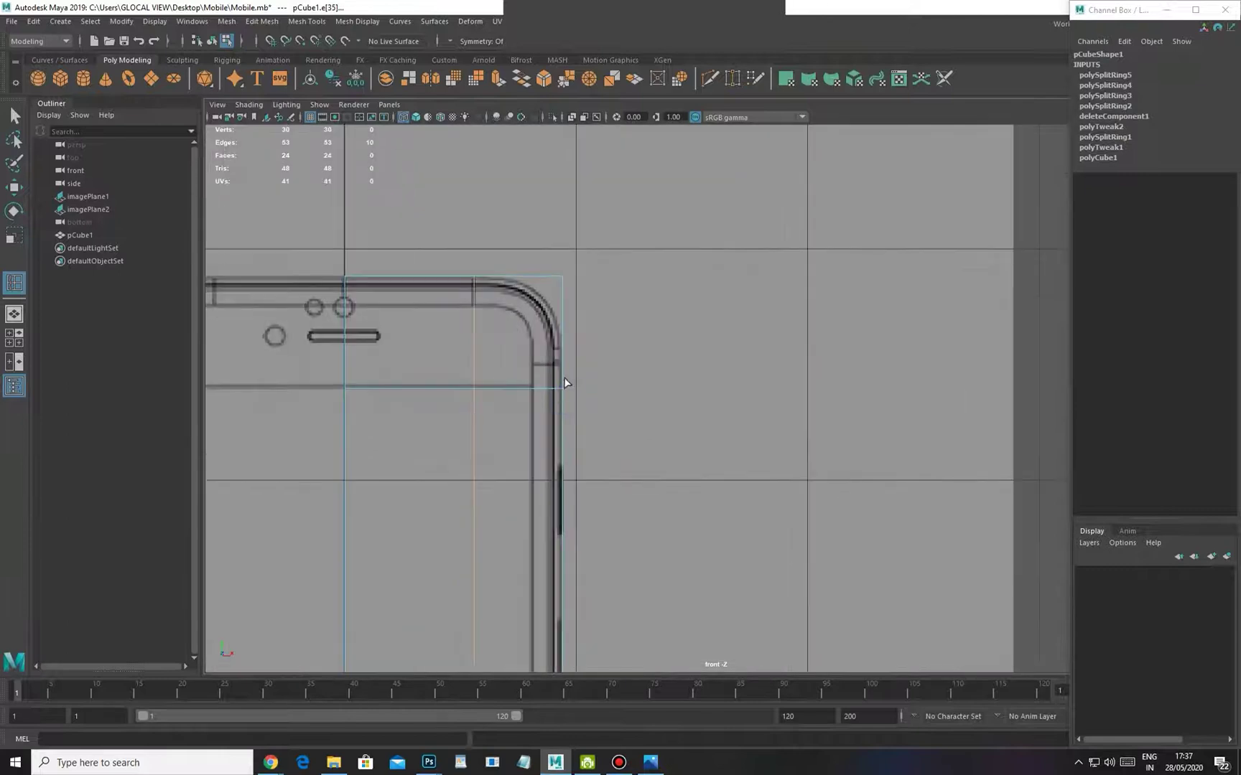
left_click(563, 367)
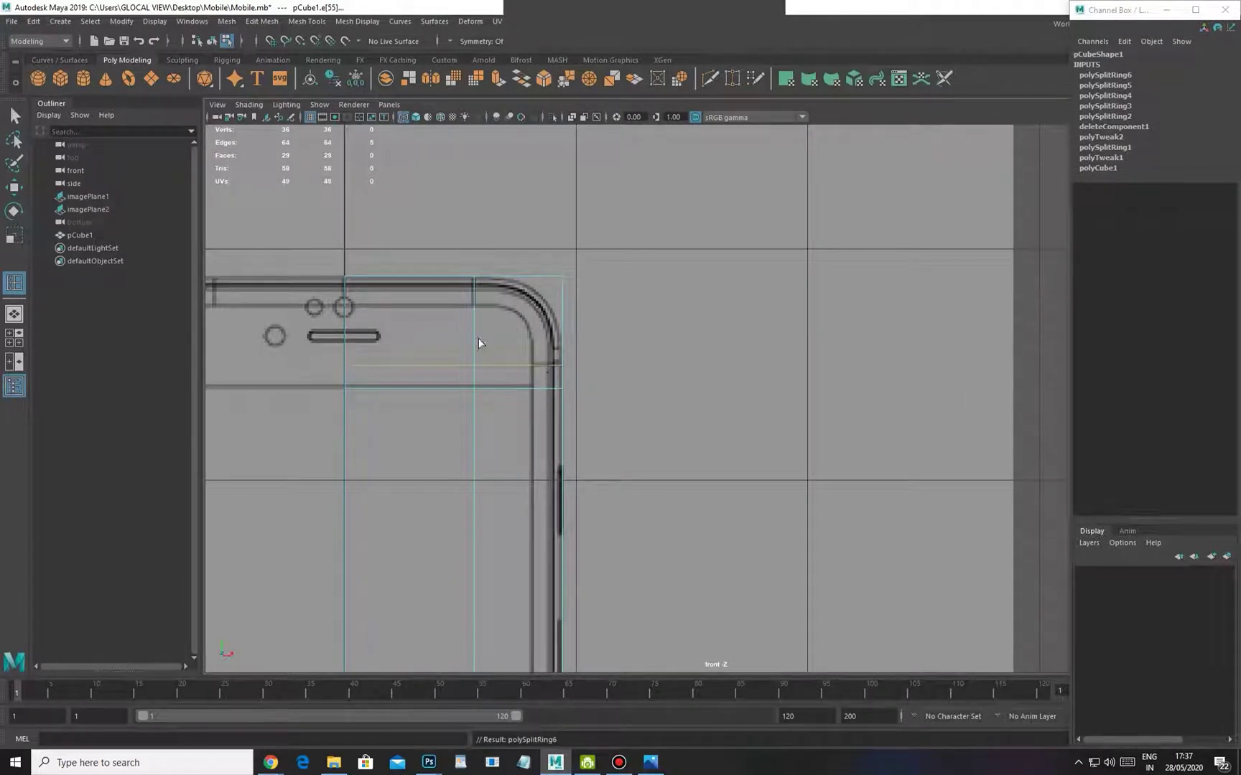
key("w")
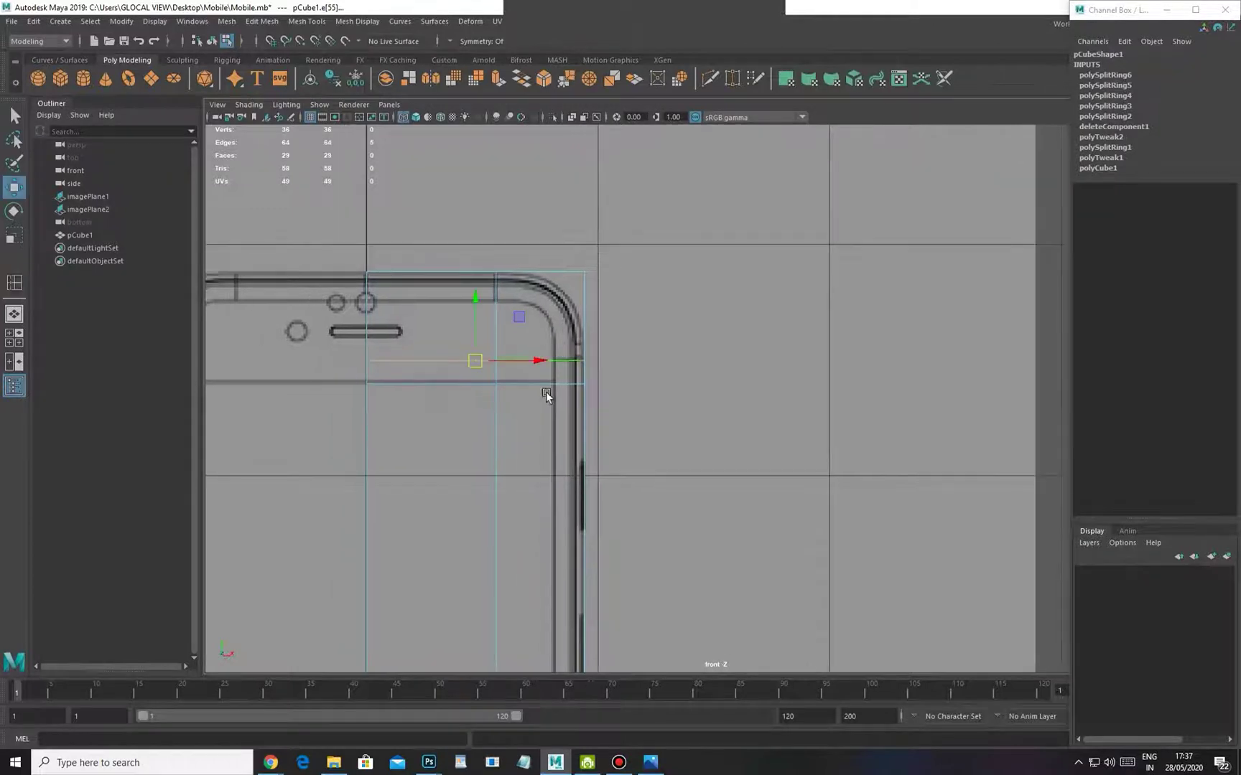
Select the outer corner edges at the upper and lower ends of the half box in perspective
scroll(555, 460, "down", 6)
key("space")
left_click_drag(575, 425, 609, 490)
right_click_drag(609, 490, 639, 508, "alt")
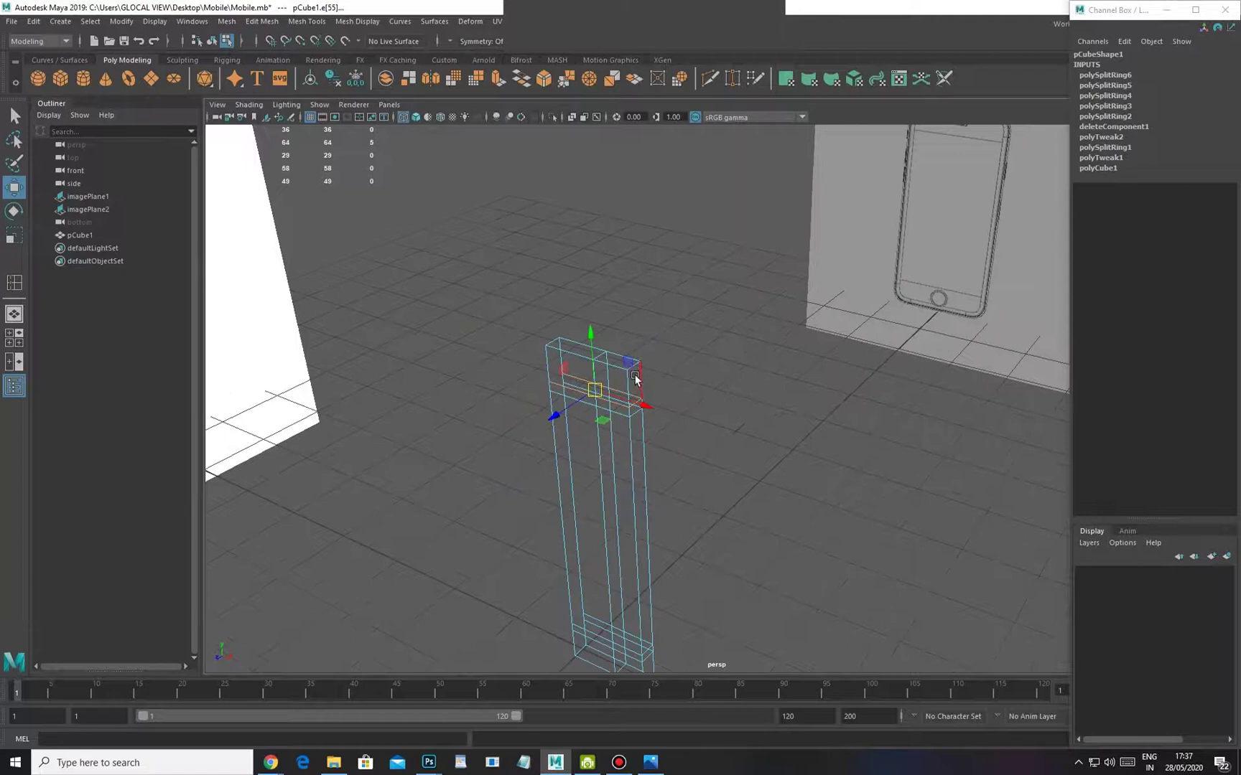
right_click_drag(626, 351, 728, 429, "alt")
left_click(685, 360)
left_click(599, 353)
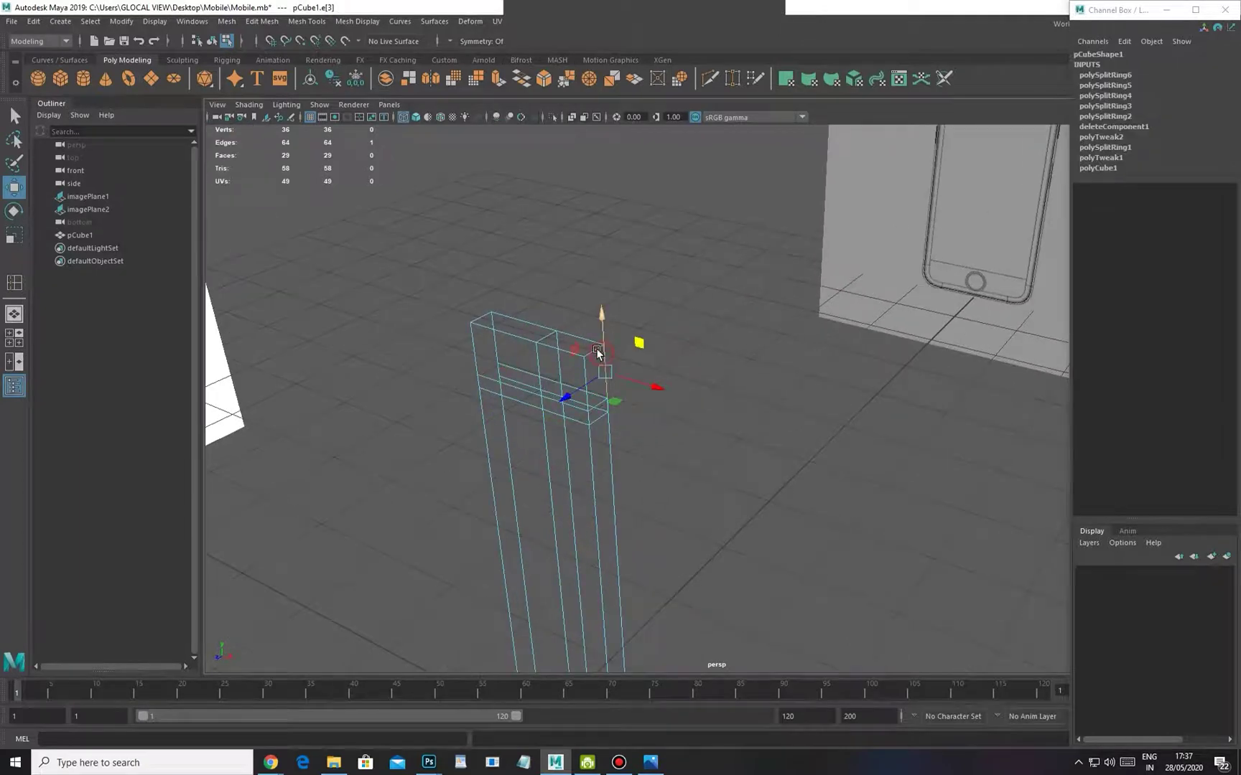
middle_click_drag(650, 635, 657, 506, "alt")
left_click(624, 581, "shift")
left_click_drag(585, 581, 646, 570, "alt")
Compare the half box's square outer corners and edge loops with the phone's rounded outline in the front view
key("space")
middle_click_drag(657, 635, 656, 510, "alt")
right_click_drag(657, 509, 721, 589, "alt")
middle_click_drag(622, 512, 579, 510, "alt")
right_click_drag(579, 510, 605, 533, "alt")
middle_click_drag(590, 398, 609, 595, "alt")
middle_click_drag(575, 335, 583, 470, "alt")
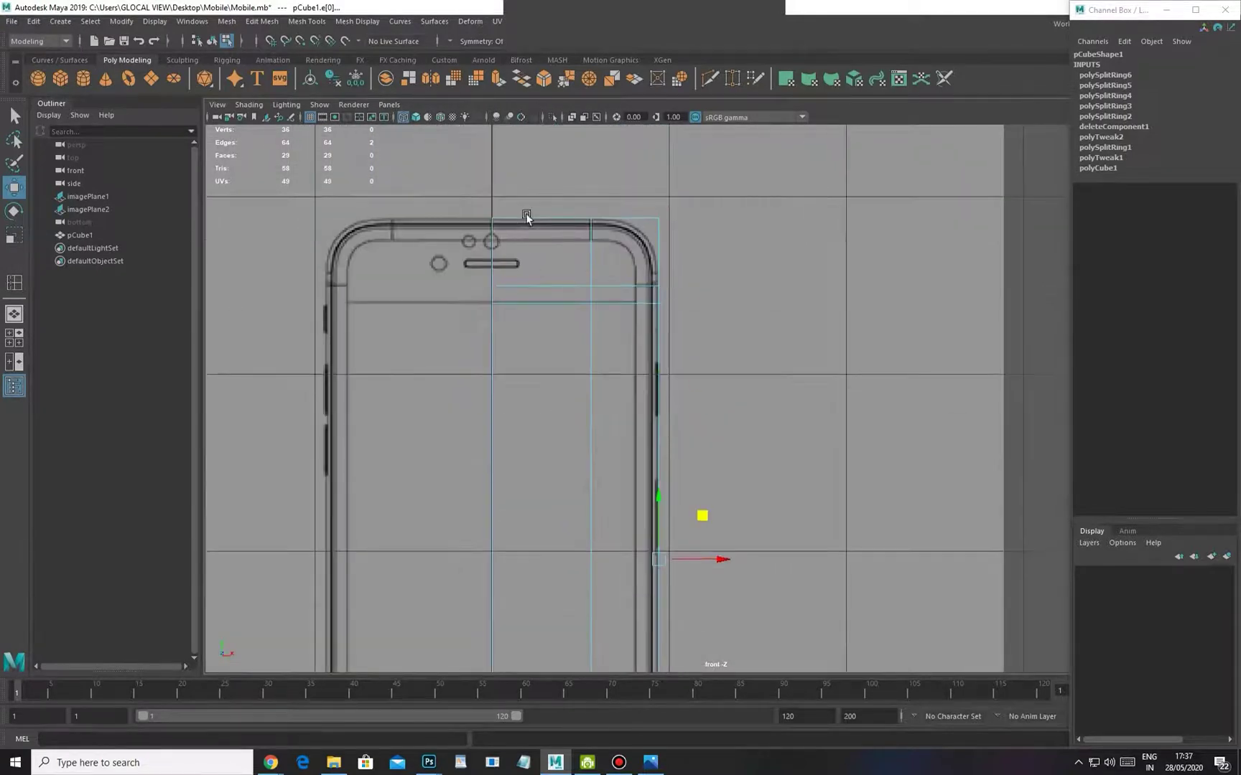
right_click_drag(579, 436, 601, 417, "alt")
middle_click_drag(600, 416, 602, 447, "alt")
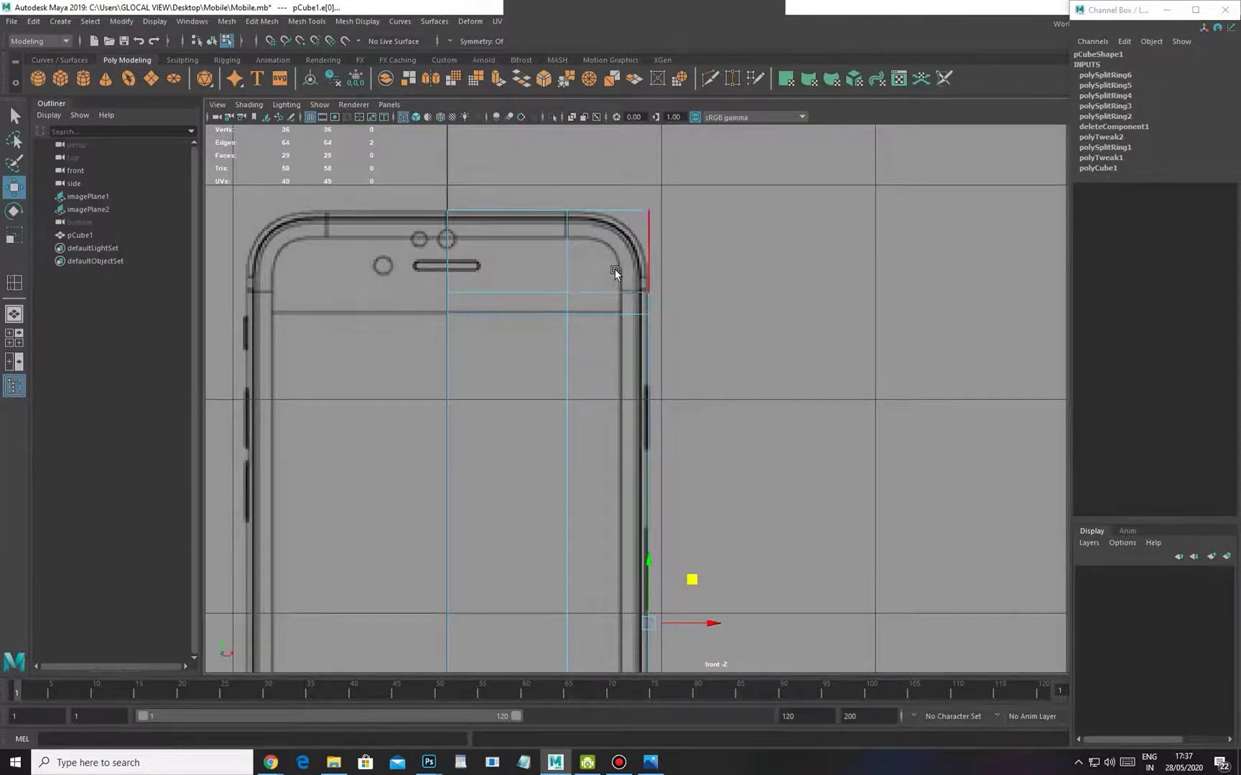
Bevel the selected outer corner edges of the half box with a fraction of 0.8 and 7 segments, matching the phone's rounded outline
key("space")
left_click_drag(620, 260, 549, 290)
middle_click_drag(579, 218, 623, 388, "alt")
right_click_drag(689, 321, 732, 320, "shift")
left_click_drag(706, 330, 673, 346, "alt")
key("space")
scroll(595, 355, "up", 6)
scroll(588, 456, "up", 2)
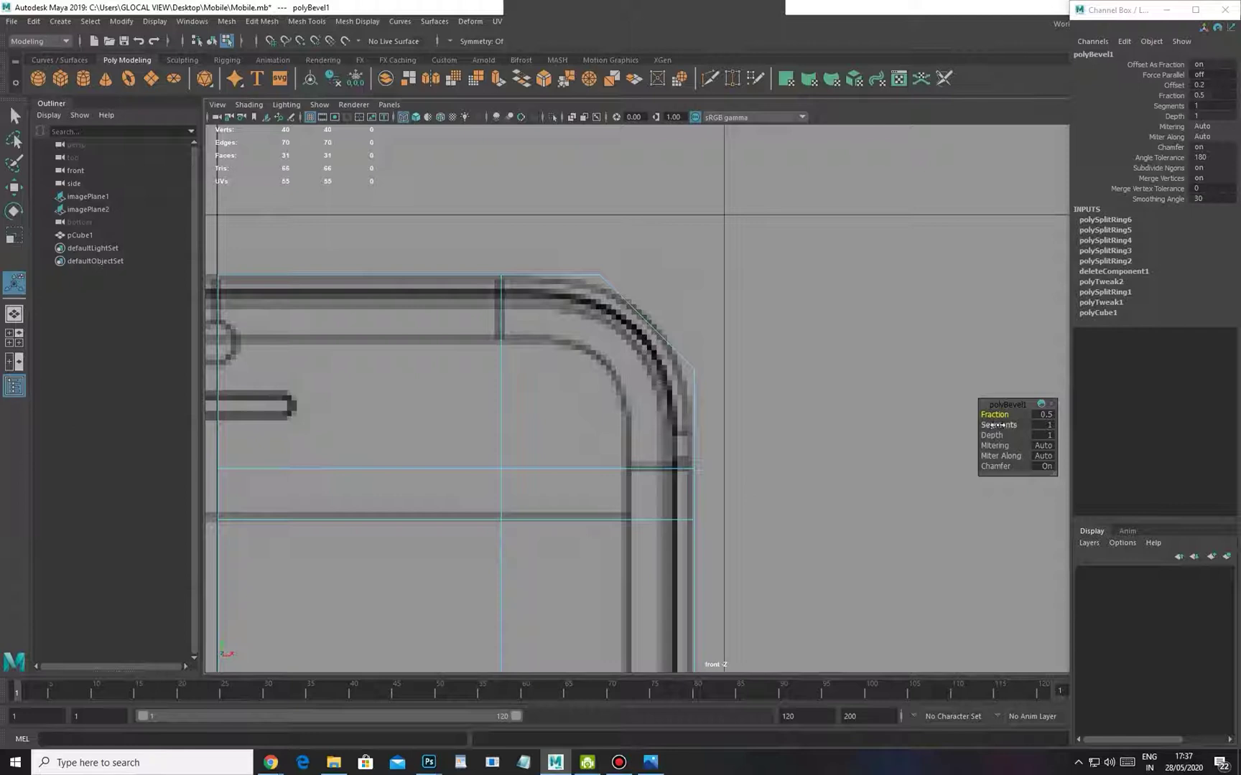
mouse_move(1001, 425)
left_mouse_down()
mouse_move(1012, 425)
mouse_move(994, 415)
left_mouse_up()
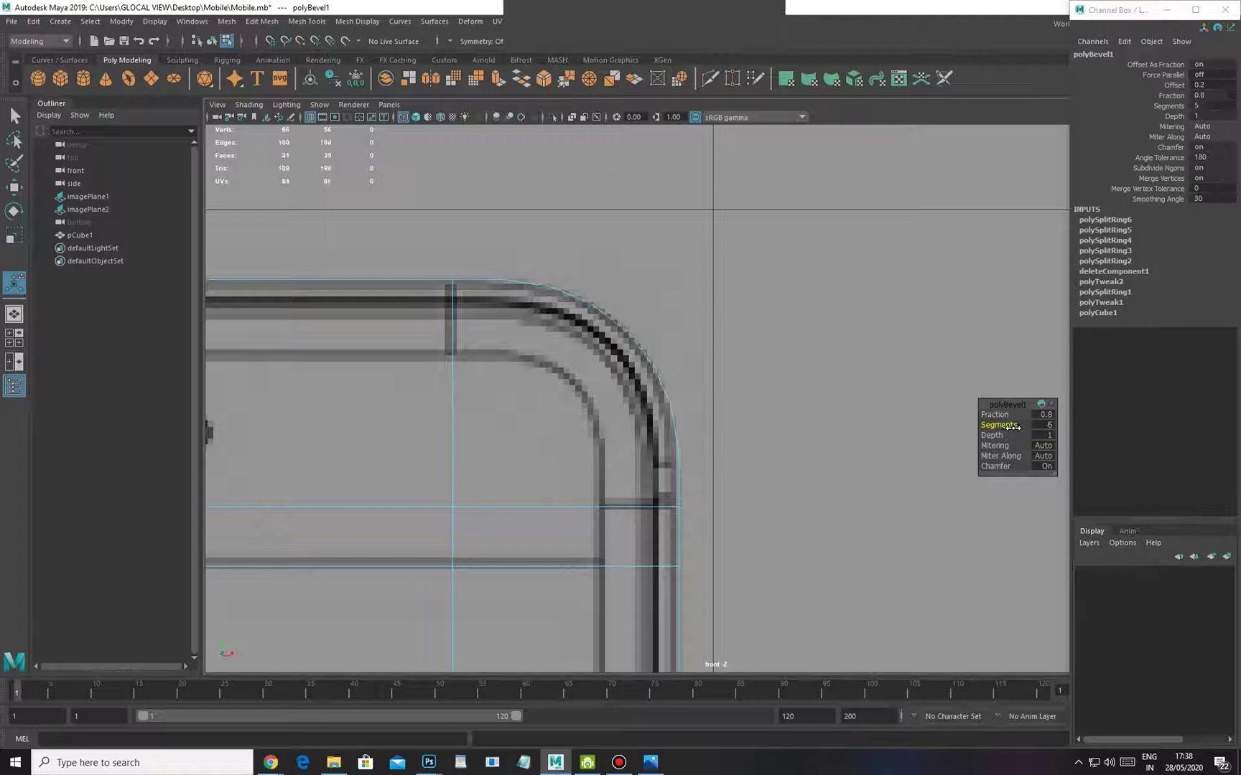
Inspect the bevelled corner in shaded perspective and reduce the bevel to 5 segments
key("space")
left_click_drag(726, 455, 634, 426)
right_click_drag(626, 397, 662, 410, "alt")
left_click_drag(663, 409, 633, 367, "alt")
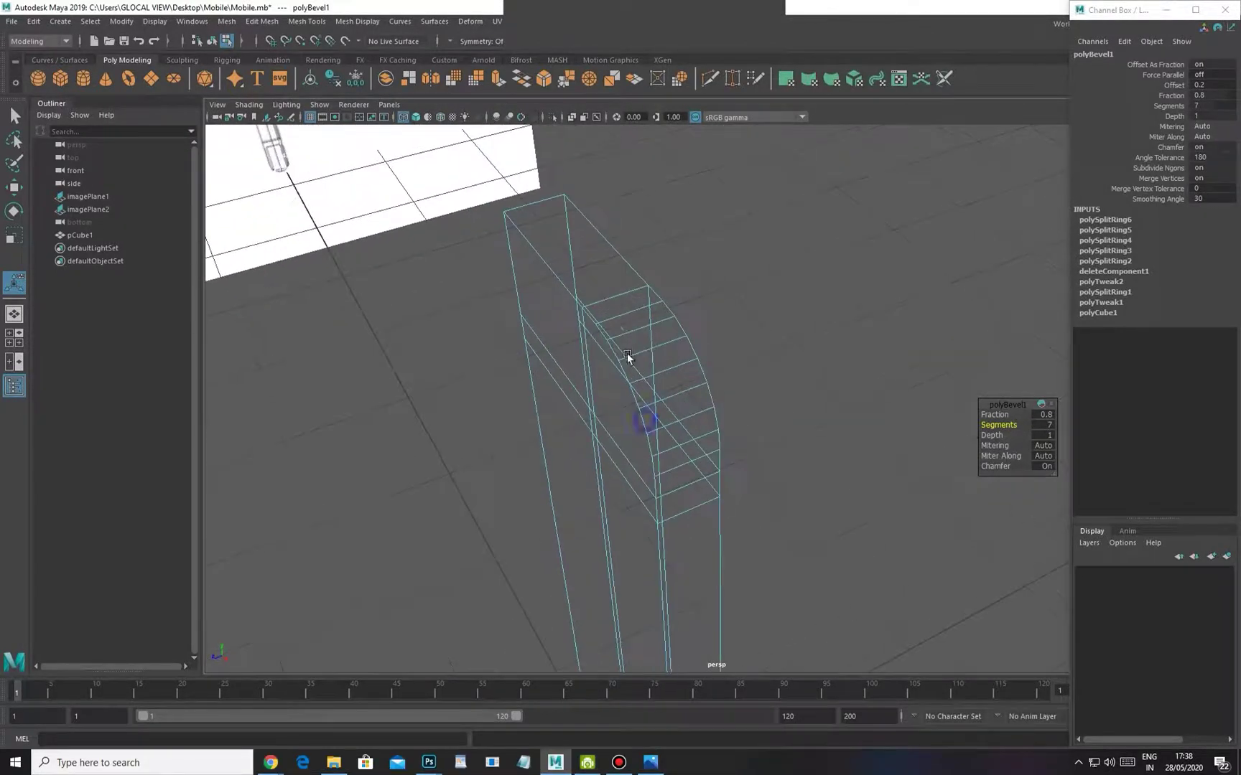
left_click_drag(658, 471, 725, 467, "alt")
key("5")
left_click_drag(991, 425, 982, 425)
left_click_drag(806, 462, 764, 392, "alt")
Compare the bevelled upper and lower corners with the reference outline in the front view and leave the bevel tool
key("space")
left_click_drag(765, 390, 764, 430)
right_click_drag(766, 466, 642, 449, "alt")
right_click_drag(640, 450, 764, 558, "alt")
key("4")
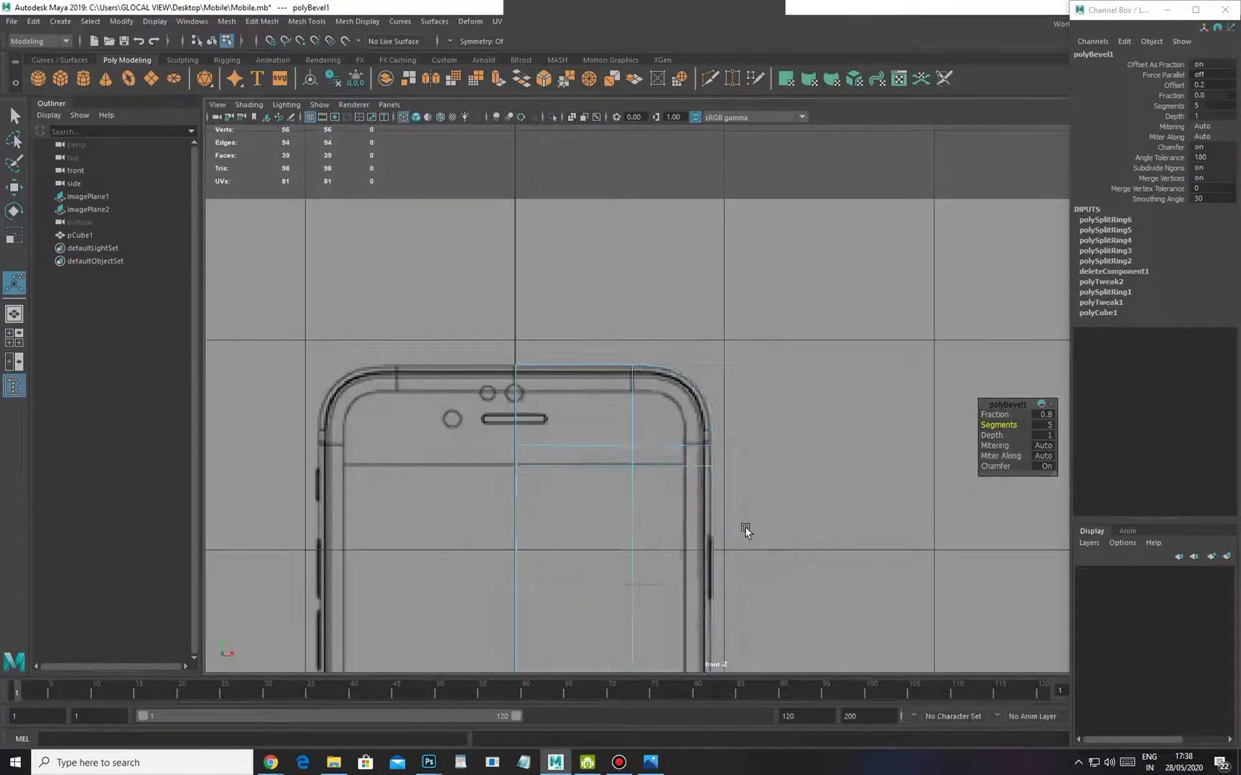
key("4")
scroll(670, 465, "up", 2)
scroll(594, 332, "up", 3)
middle_click_drag(681, 587, 664, 93, "alt")
middle_click_drag(689, 611, 673, 237, "alt")
middle_click_drag(701, 650, 718, 79, "alt")
scroll(711, 388, "up", 1)
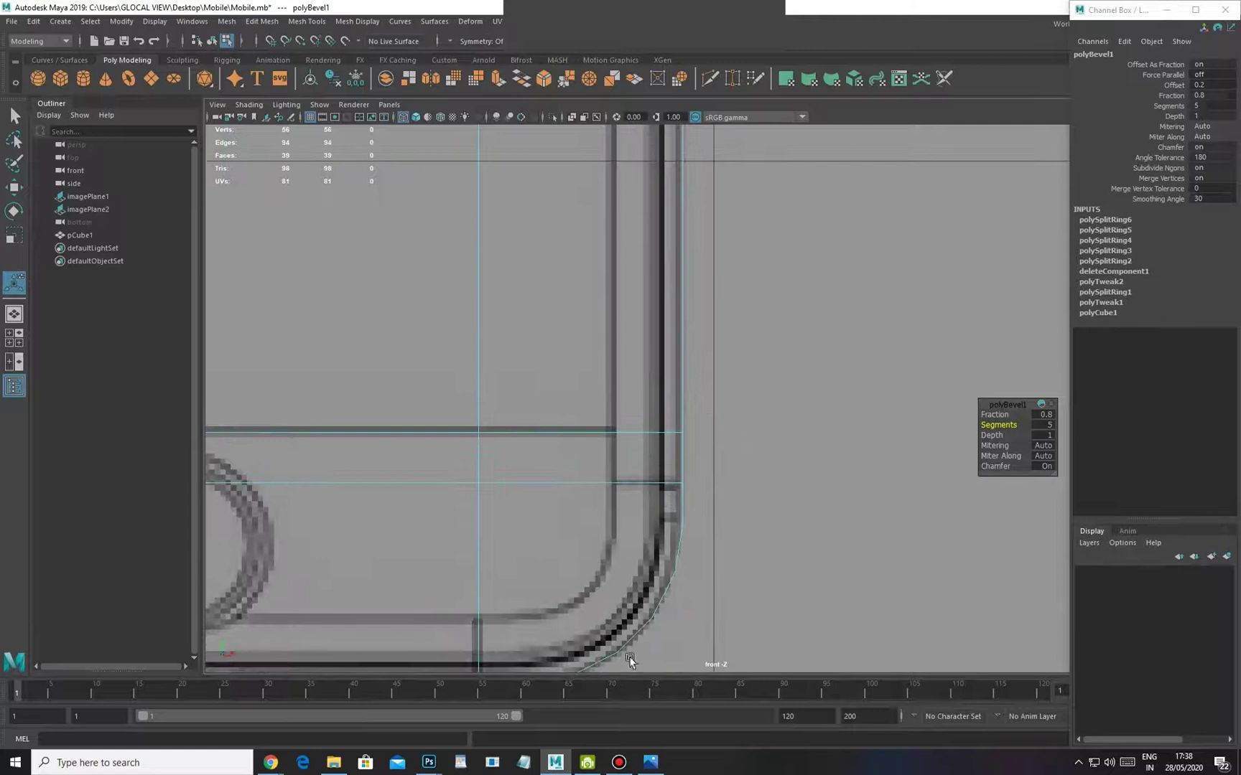
scroll(694, 465, "down", 2)
key("w")
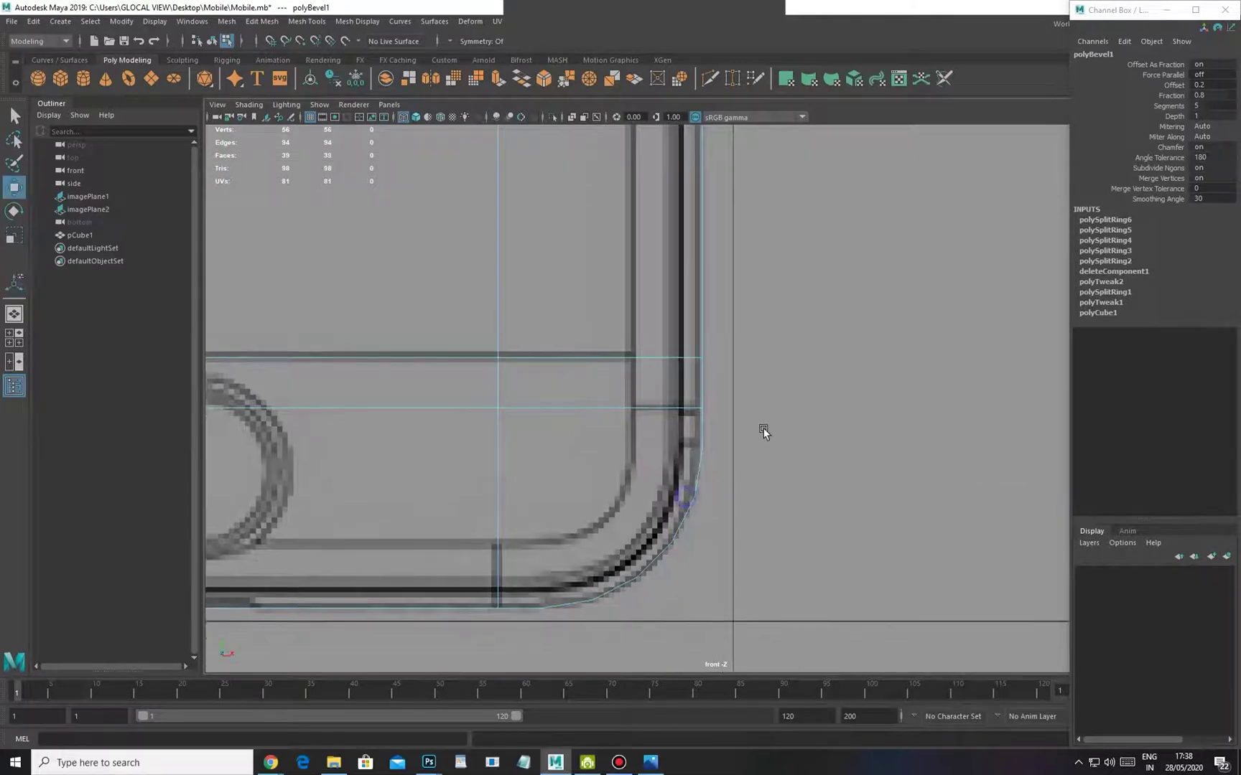
Examine the rounded upper corner of the half box in shaded perspective and clear the selection
scroll(748, 465, "down", 5)
key("space")
left_click(638, 420)
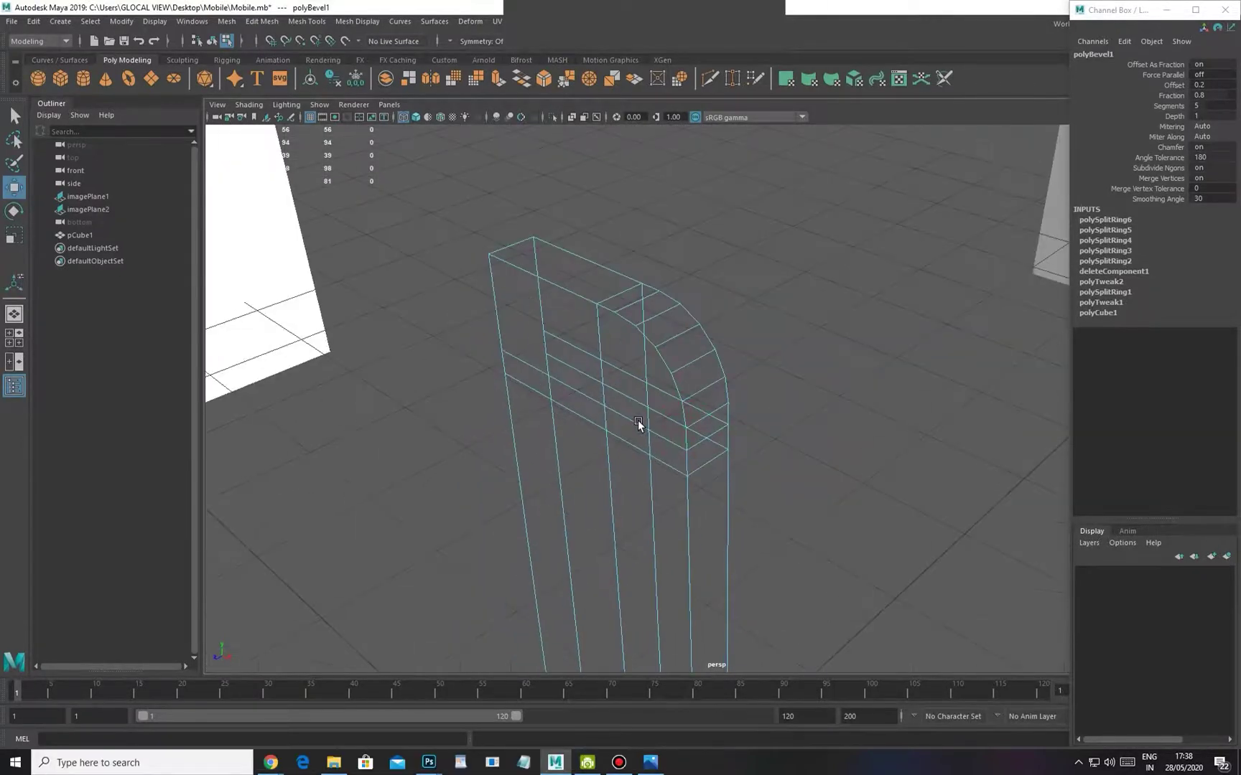
key("5")
mouse_move(658, 410)
left_mouse_down("alt")
mouse_move(656, 391)
mouse_move(655, 412)
left_mouse_up("alt")
left_click(703, 297)
key("space")
Check the body's outer side, rounded corners and edge loops against the phone drawing in wireframe front view
scroll(609, 426, "up", 6)
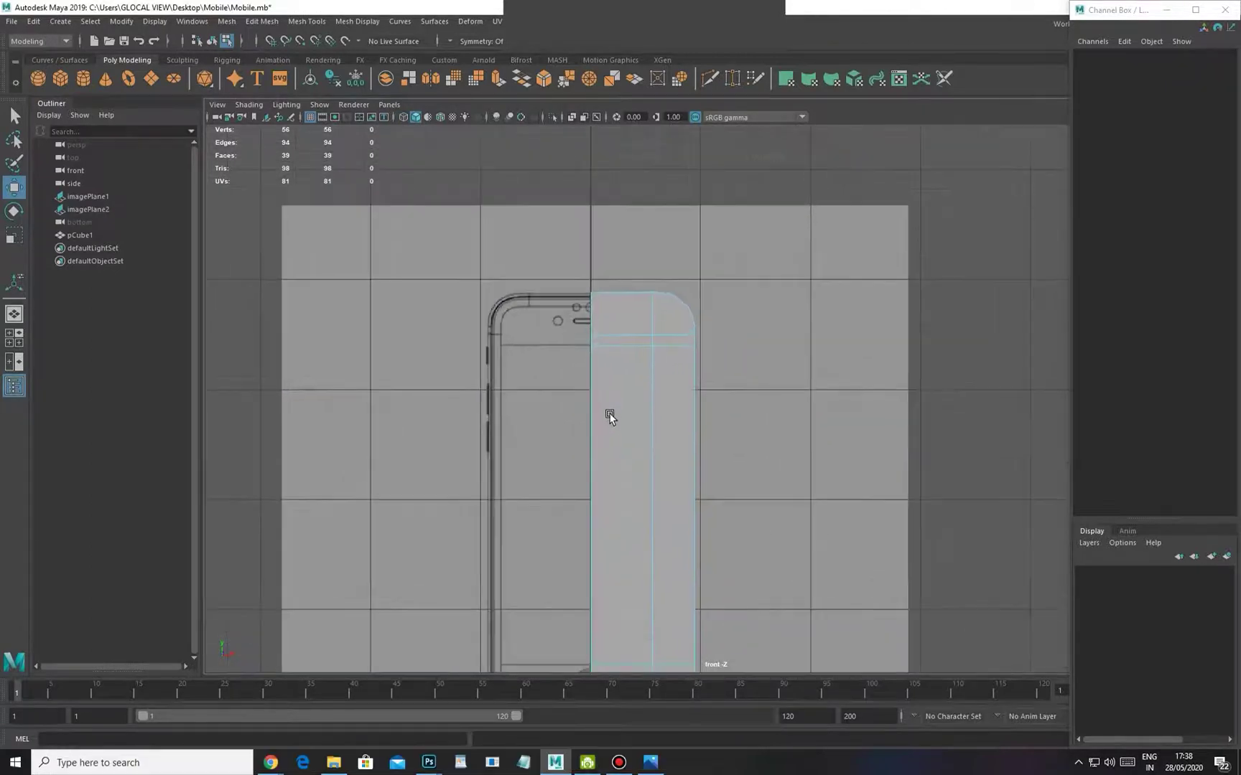
scroll(562, 357, "up", 4)
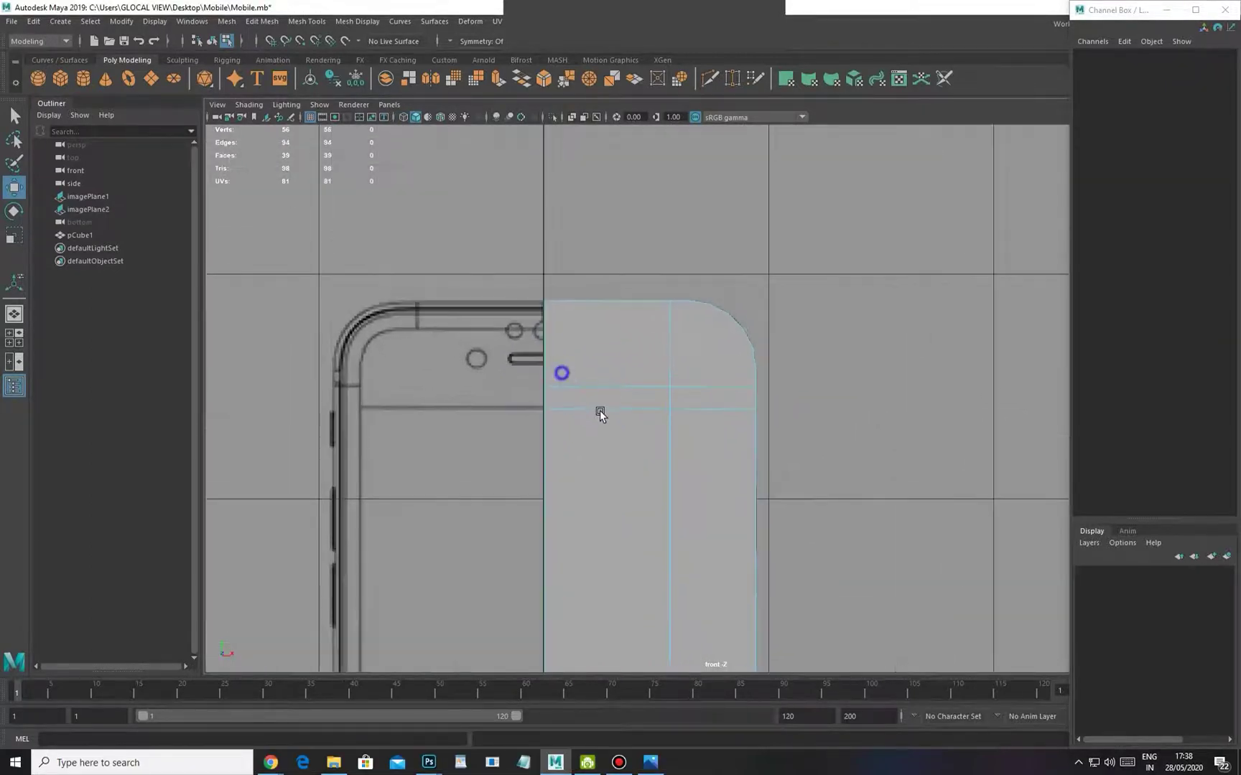
key("4")
scroll(588, 324, "up", 4)
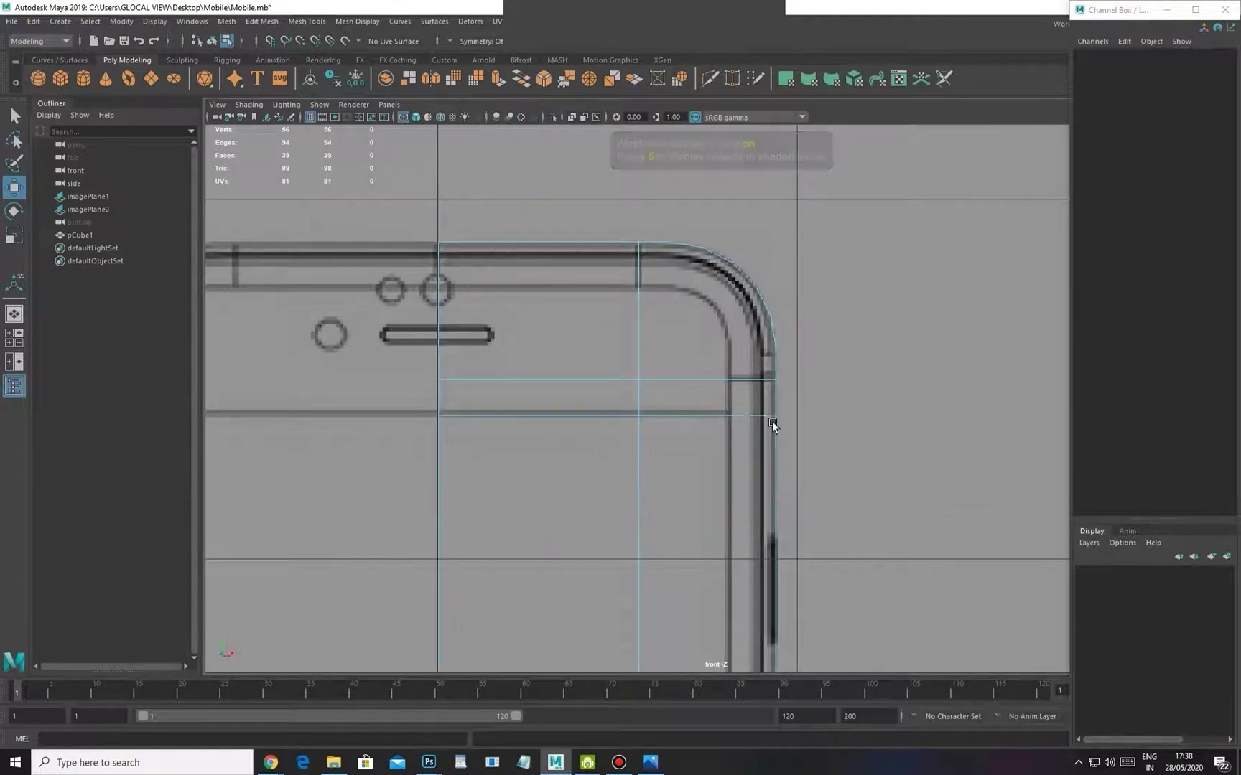
scroll(705, 454, "up", 6)
middle_click_drag(698, 574, 672, 449, "alt")
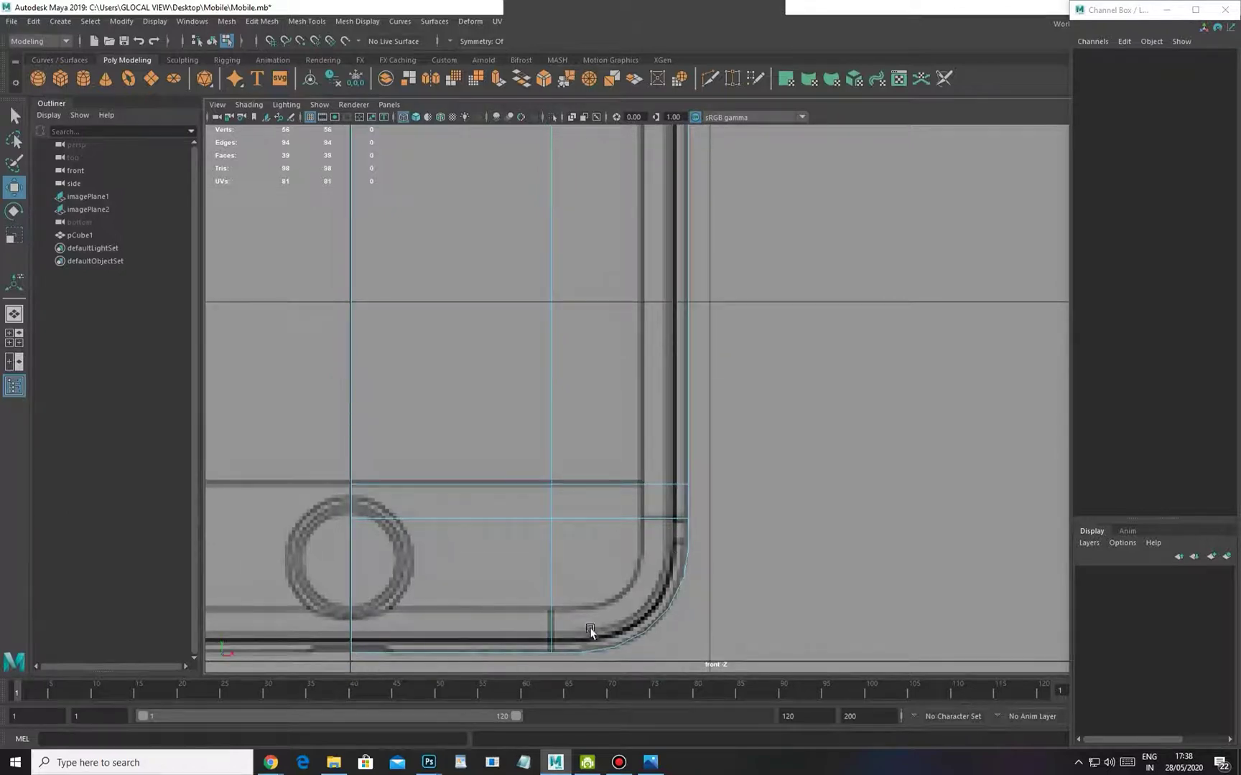
middle_click_drag(601, 273, 617, 520, "alt")
middle_click_drag(527, 208, 546, 426, "alt")
middle_click_drag(549, 278, 557, 443, "alt")
middle_click_drag(674, 359, 641, 419, "alt")
scroll(642, 419, "up", 1)
scroll(702, 430, "up", 2)
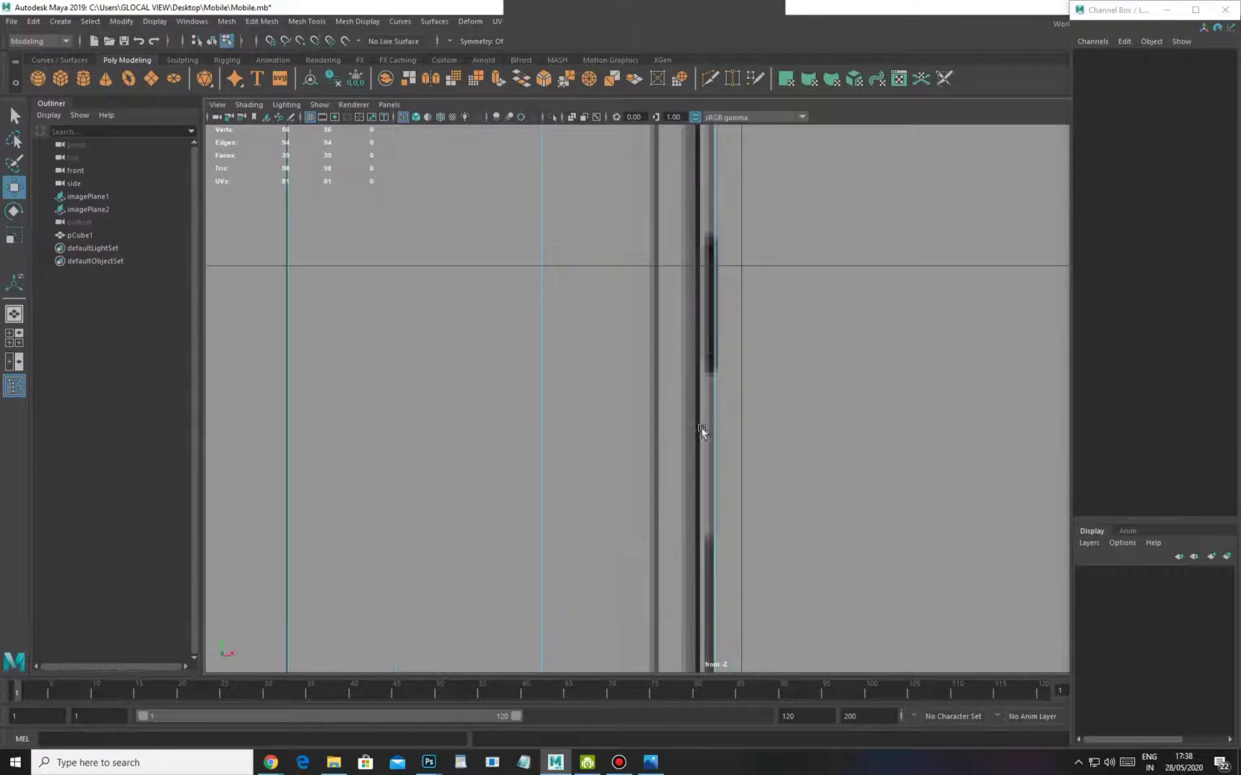
left_click(715, 441)
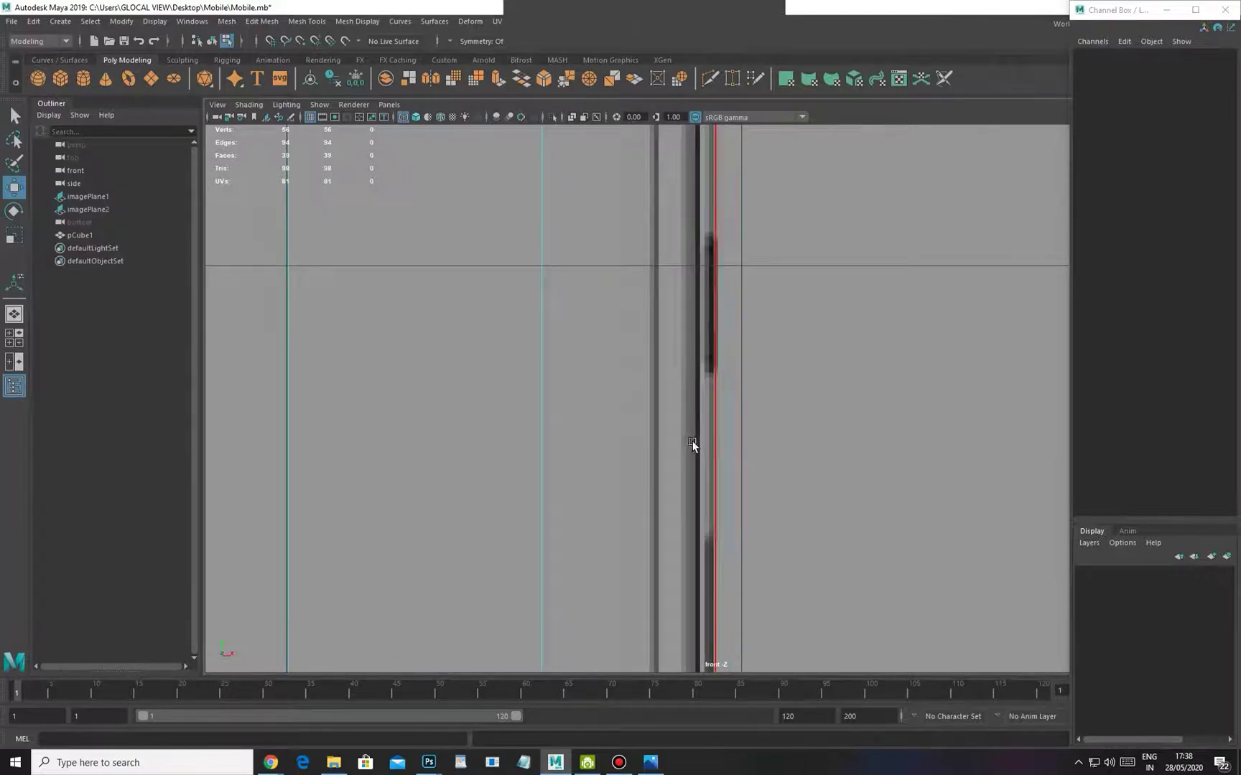
scroll(688, 437, "down", 5)
scroll(614, 401, "up", 8)
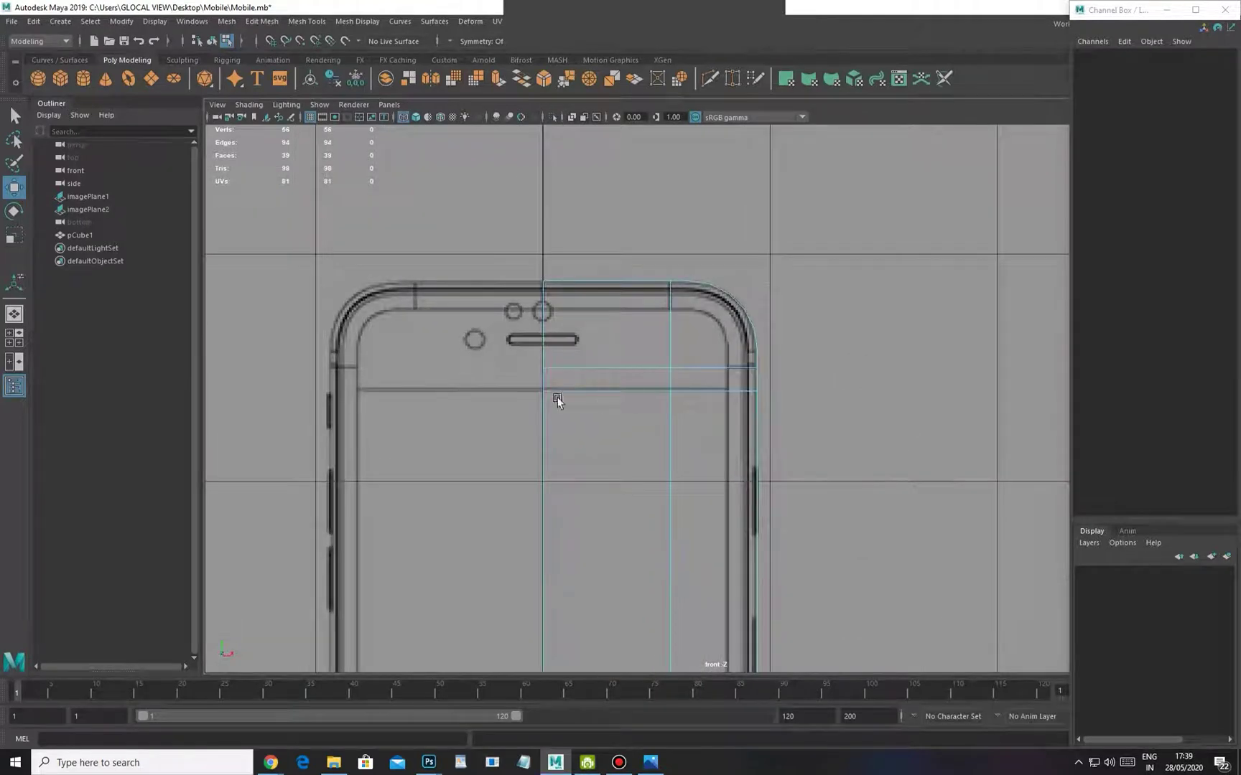
scroll(558, 401, "up", 3)
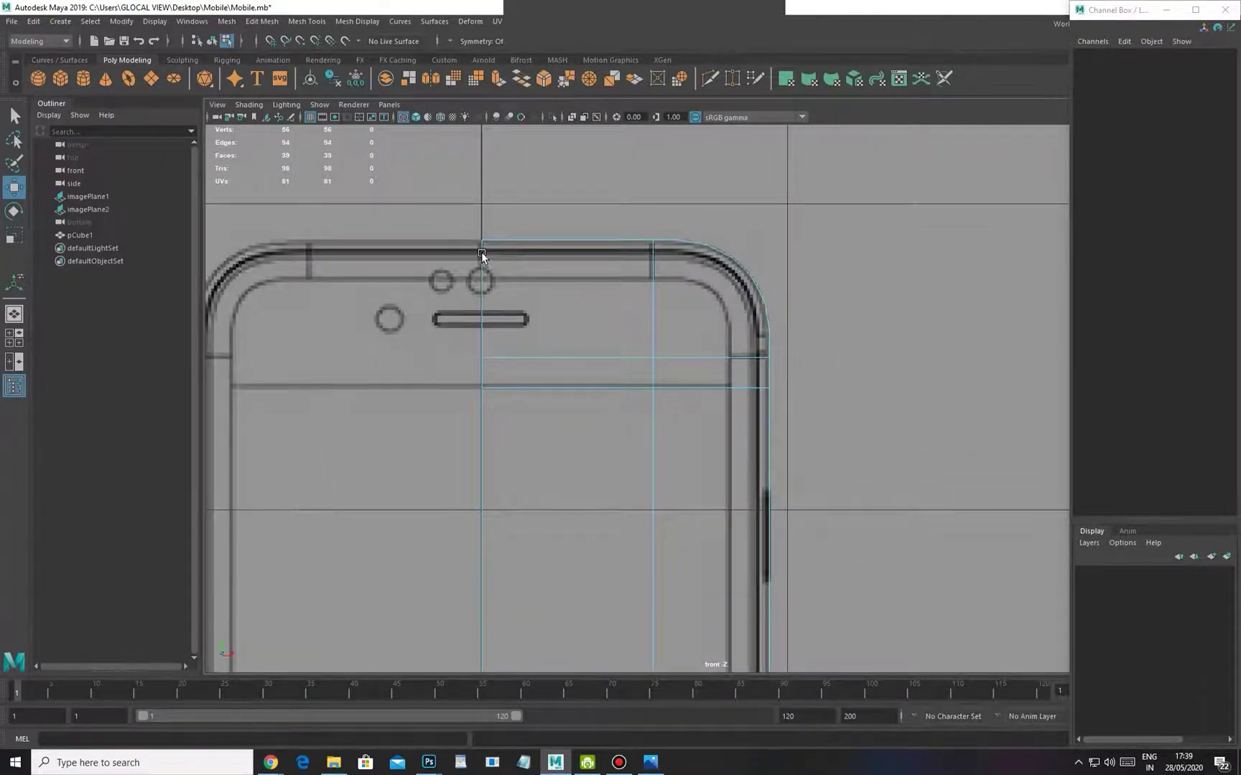
scroll(637, 251, "up", 1)
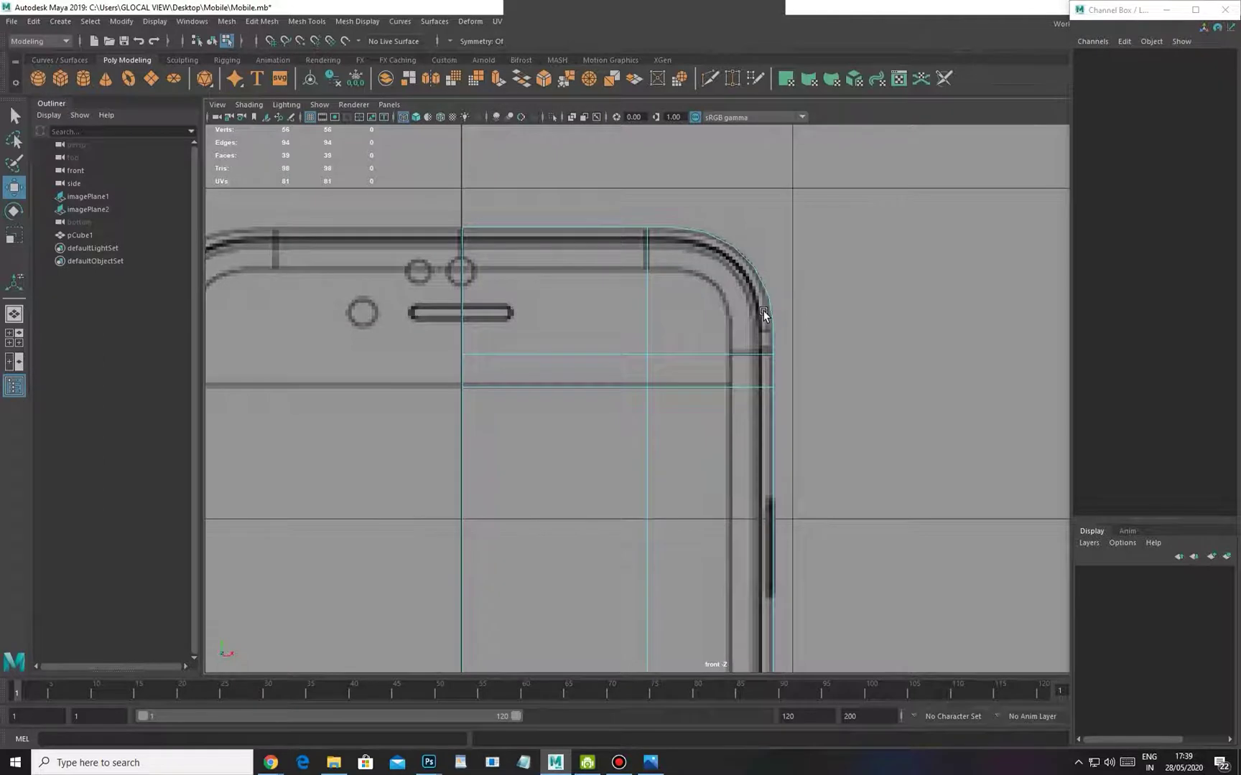
scroll(495, 305, "up", 3)
middle_click_drag(539, 309, 532, 303, "alt")
Select the front edges along the half box's upper side and rounded upper corner in perspective
key("space")
key("space")
left_click_drag(646, 284, 374, 291, "alt")
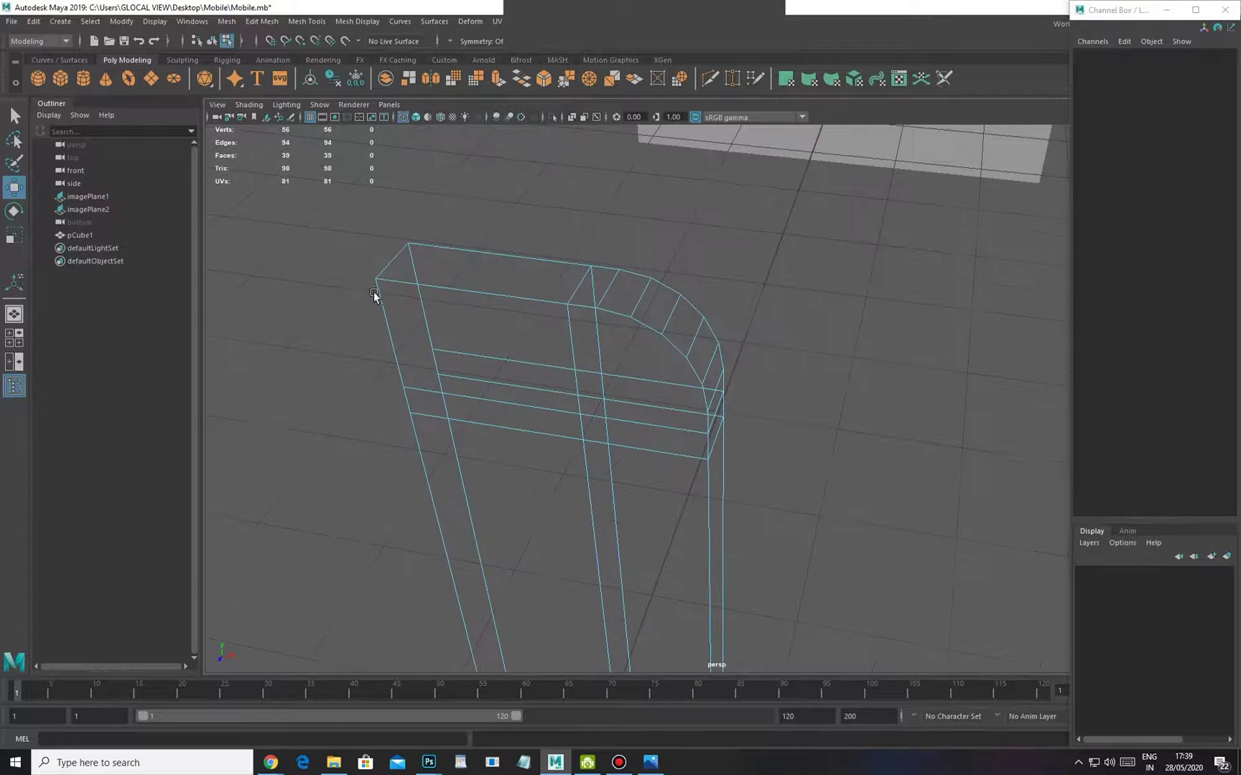
left_click(484, 286)
left_click(582, 303, "shift")
left_click(610, 309, "shift")
left_click(650, 330, "shift")
left_click(685, 354, "shift")
left_click(693, 374, "shift")
left_click(702, 400, "shift")
left_click_drag(703, 400, 615, 445, "alt")
scroll(629, 258, "up", 5)
middle_click_drag(474, 212, 546, 332, "alt")
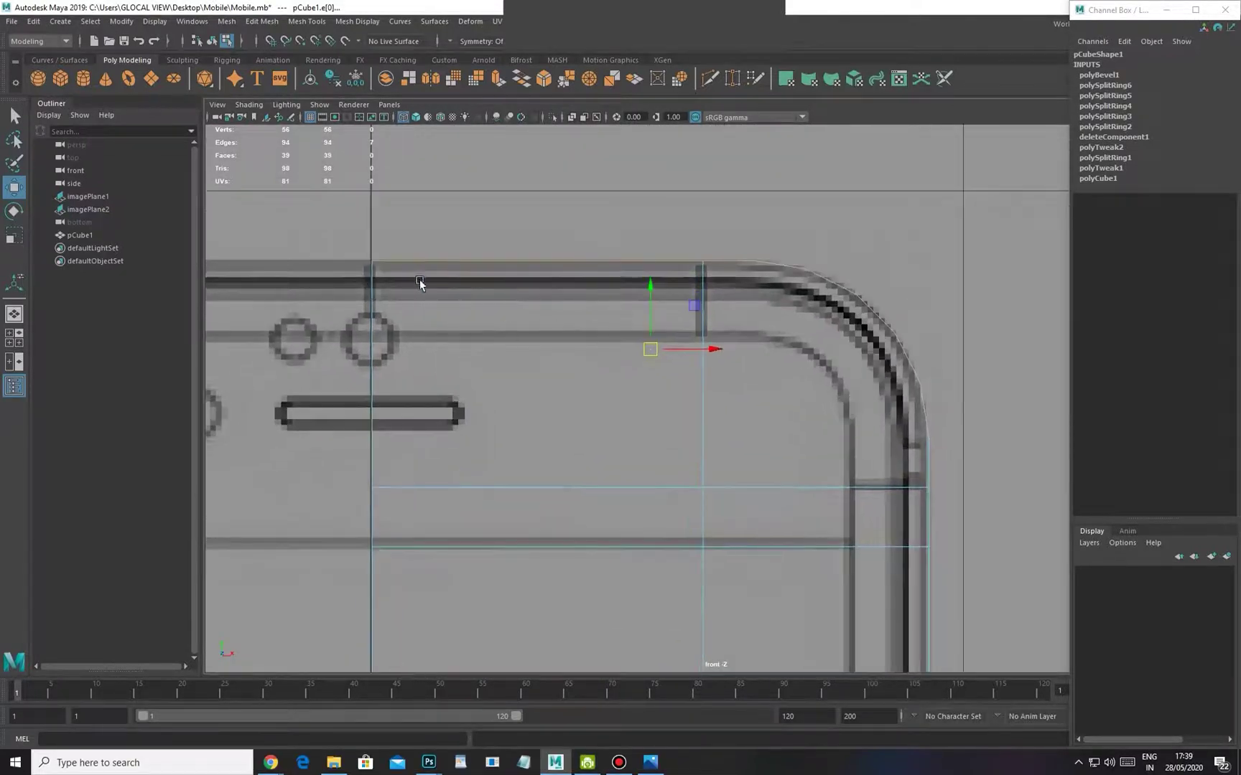
left_click(902, 504, "alt")
middle_click_drag(870, 433, 829, 306, "alt")
scroll(825, 545, "down", 5)
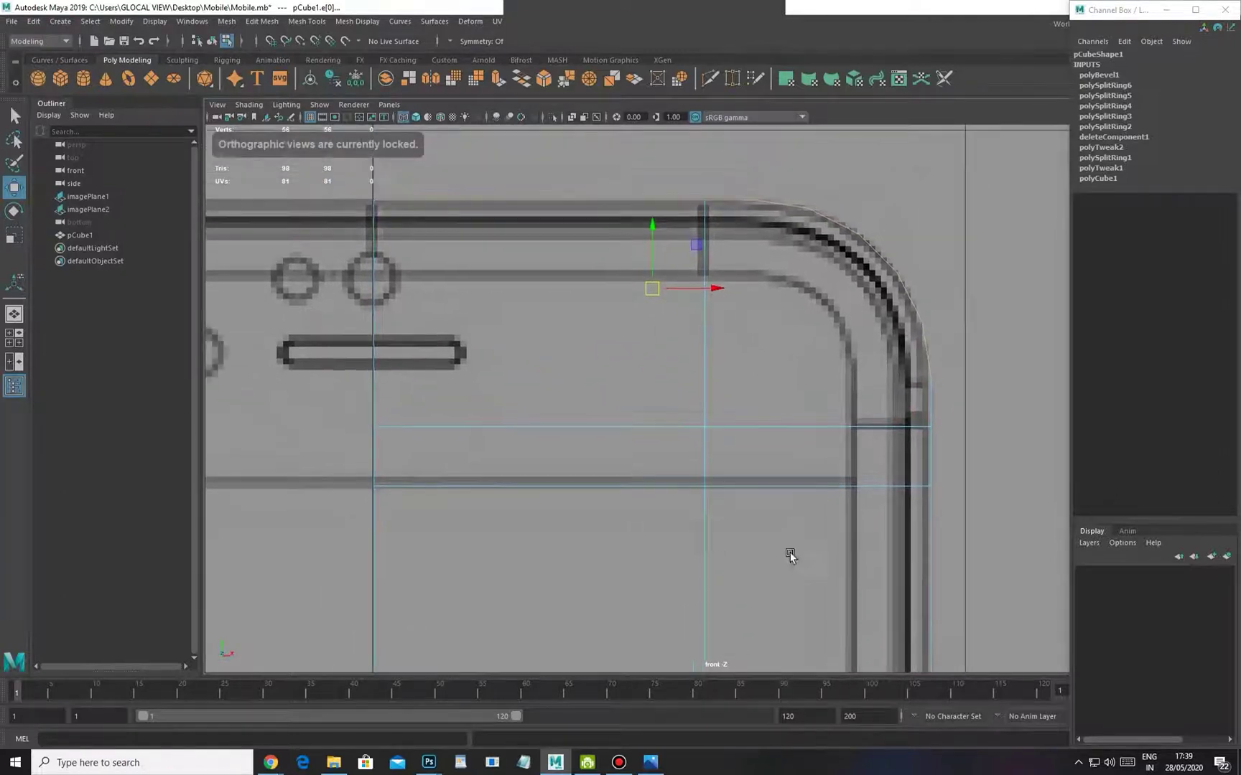
scroll(761, 470, "down", 3)
scroll(739, 477, "up", 1)
scroll(542, 427, "up", 6)
middle_click_drag(774, 532, 808, 443, "alt")
scroll(808, 431, "up", 2)
right_click_drag(858, 421, 721, 372)
left_click(594, 295)
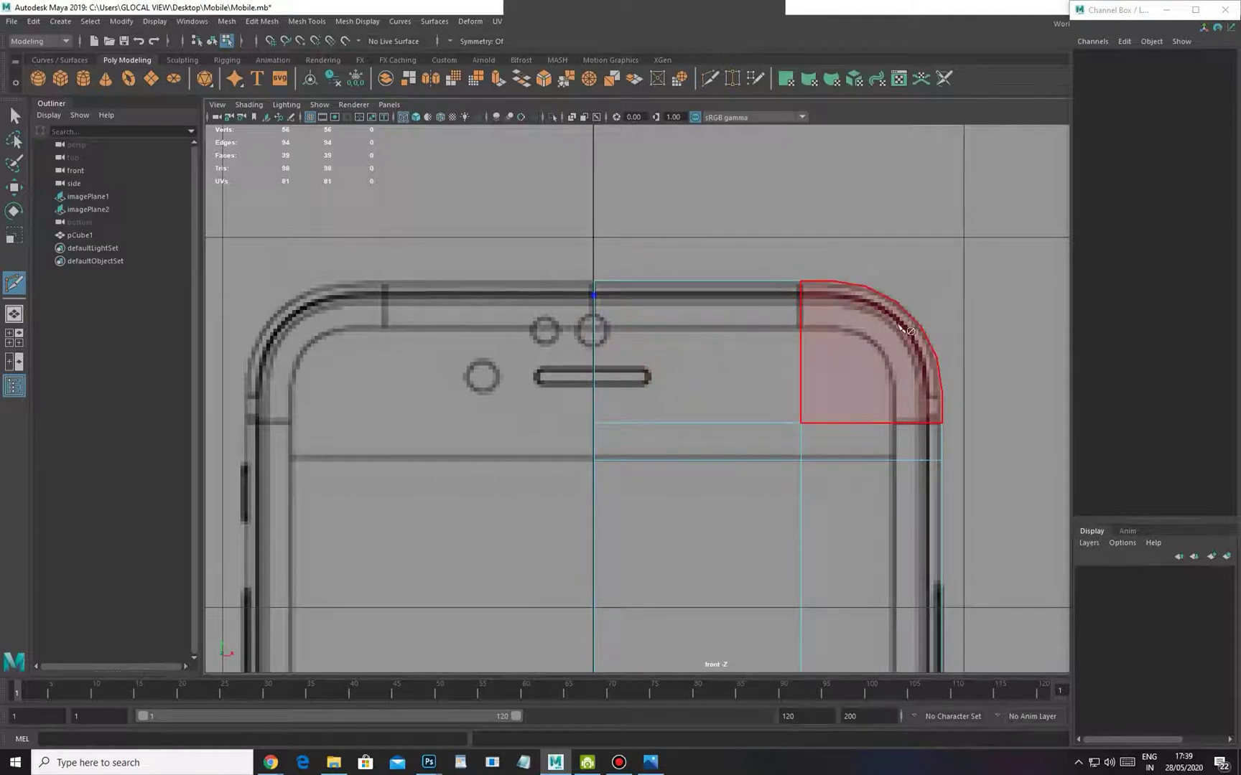
left_click(918, 511)
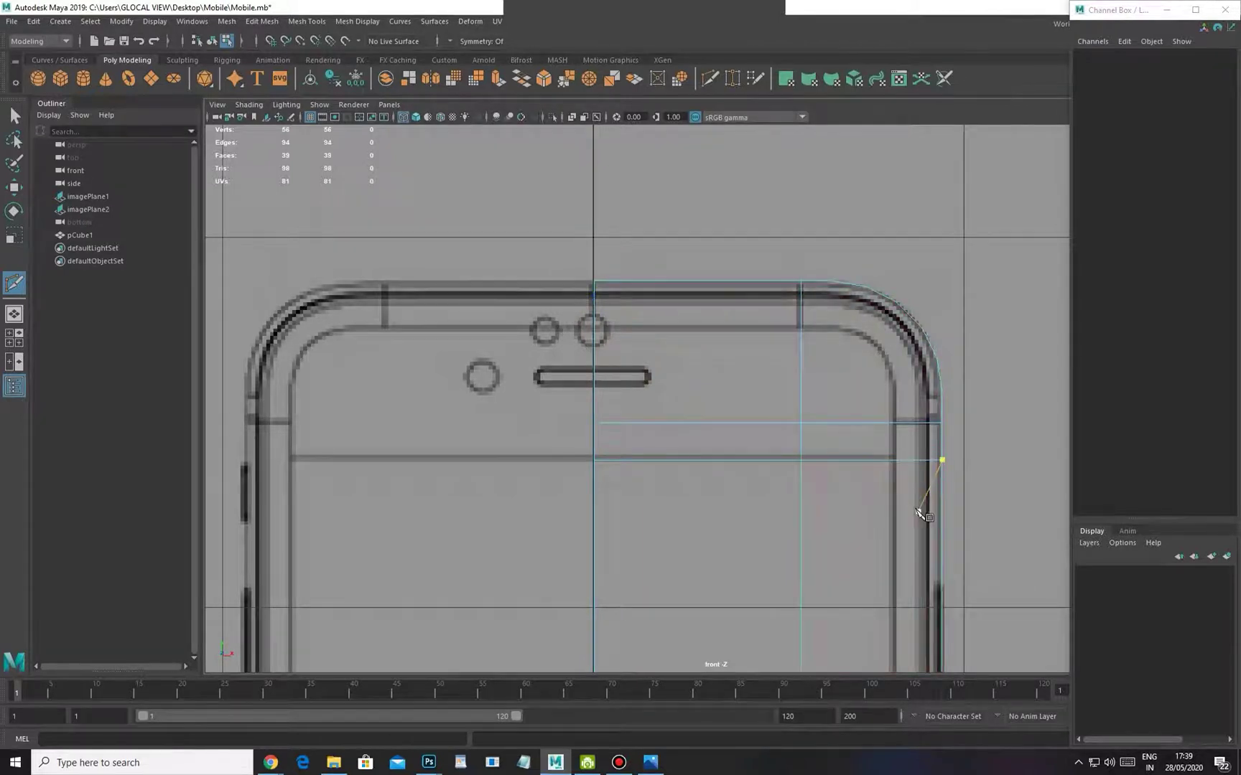
key("space")
left_click_drag(728, 382, 712, 292)
key("w")
Select the six front faces from the half box's upper end through the long middle pair in perspective
left_click_drag(740, 382, 550, 365, "alt")
middle_click_drag(550, 366, 608, 340, "alt")
left_click_drag(610, 343, 662, 322, "alt")
left_click(609, 291)
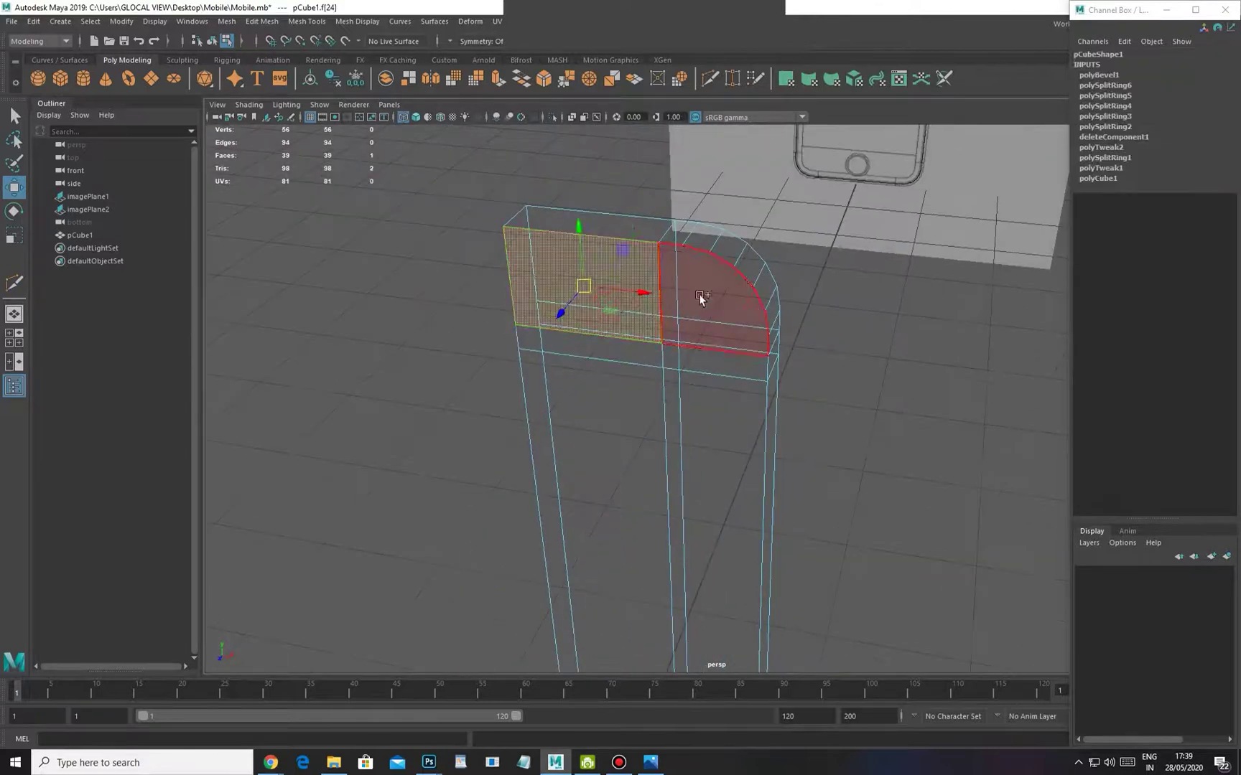
left_click(700, 298, "shift")
left_click(621, 354, "shift")
left_click(697, 364, "shift")
left_click(628, 411, "shift")
left_click(688, 429, "shift")
Add the four remaining front faces at the lower end of the half box to the face selection
middle_click_drag(693, 585, 695, 509, "alt")
left_click_drag(695, 509, 695, 490, "alt")
scroll(693, 495, "down", 4)
left_click(674, 455, "shift")
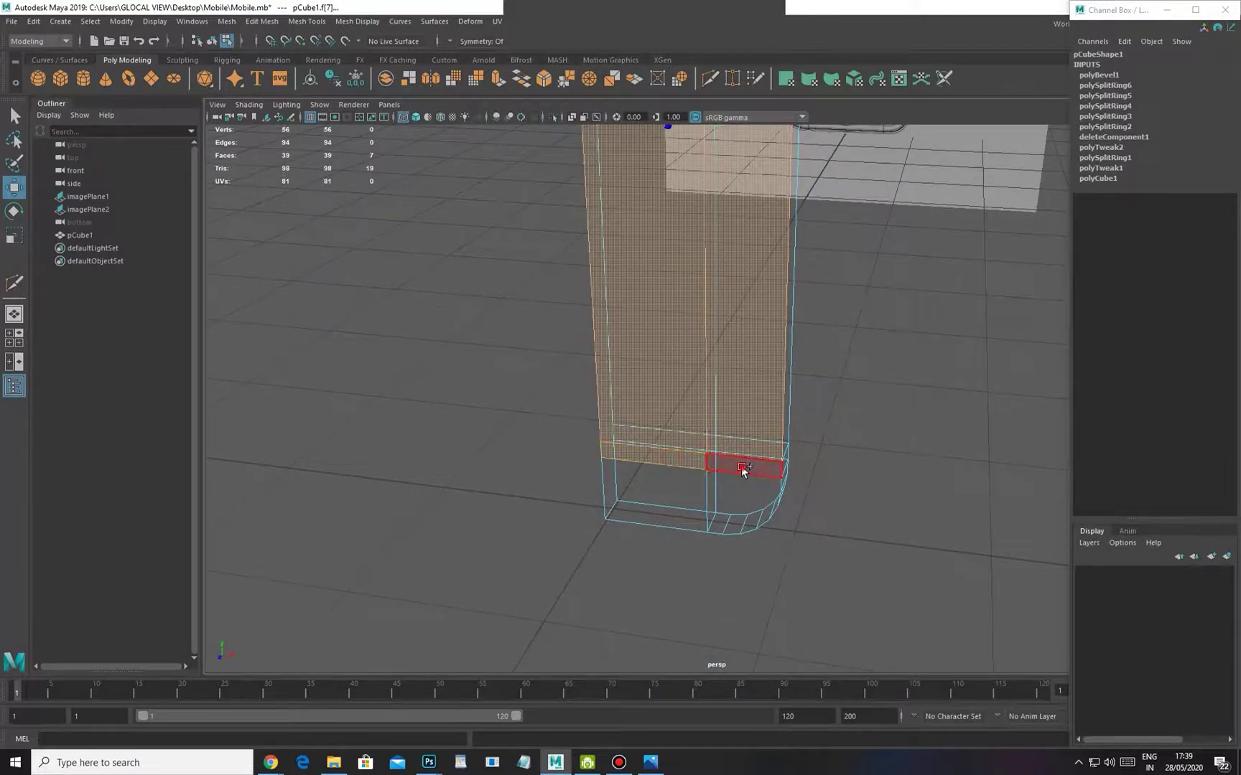
left_click(743, 469, "shift")
left_click(740, 495, "shift")
left_click(659, 507, "shift")
Extrude the selected front faces and shrink them inward to a local scale of 0.85 in the front view
right_click_drag(817, 509, 733, 477, "alt")
left_click_drag(714, 473, 641, 467, "alt")
key("space")
middle_click_drag(743, 372, 662, 252, "alt")
right_click_drag(710, 309, 612, 294, "alt")
middle_click_drag(670, 418, 642, 336, "alt")
right_click_drag(643, 336, 651, 391, "alt")
scroll(651, 388, "up", 2)
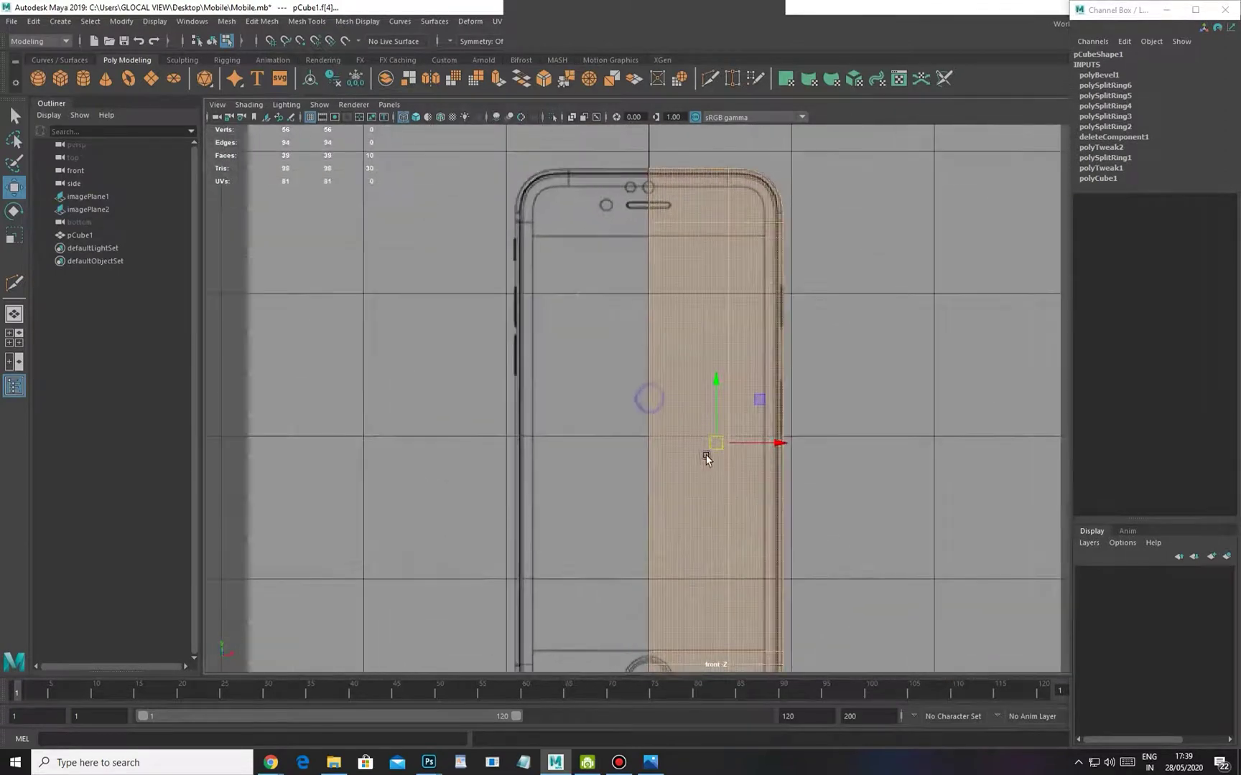
left_click(263, 22)
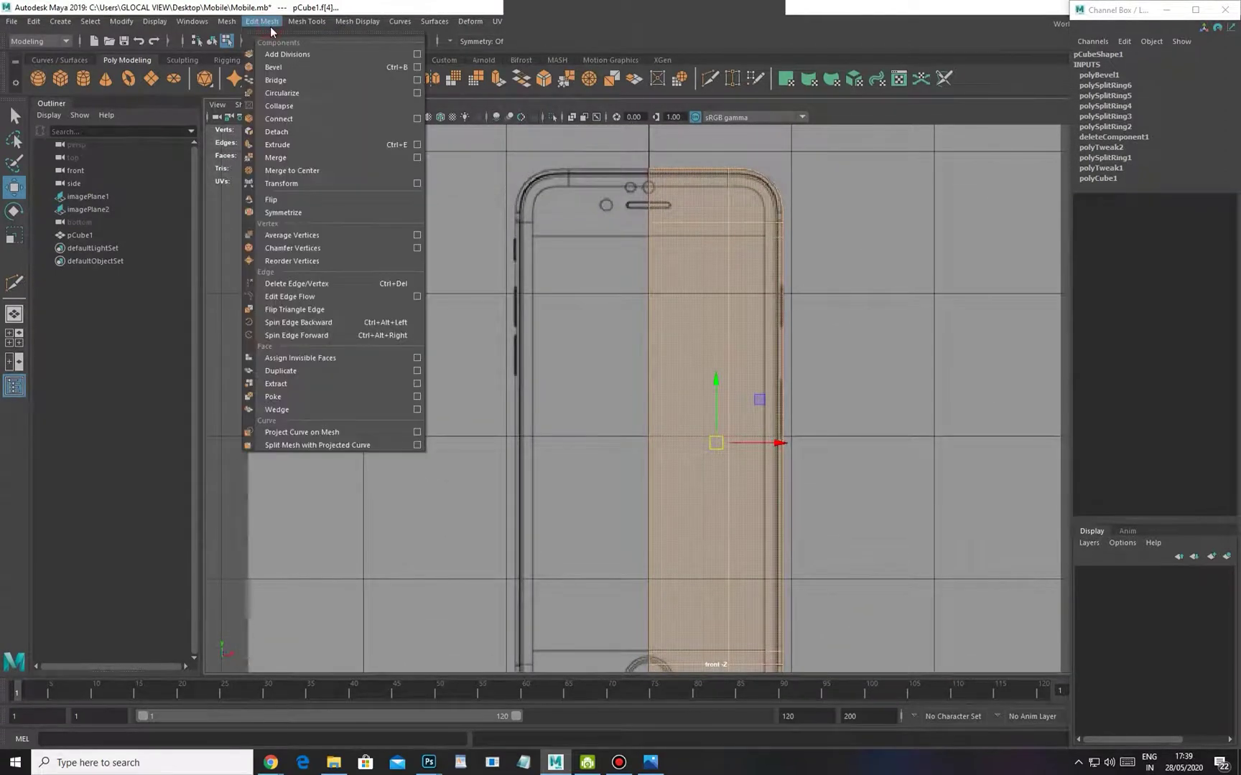
left_click(300, 148)
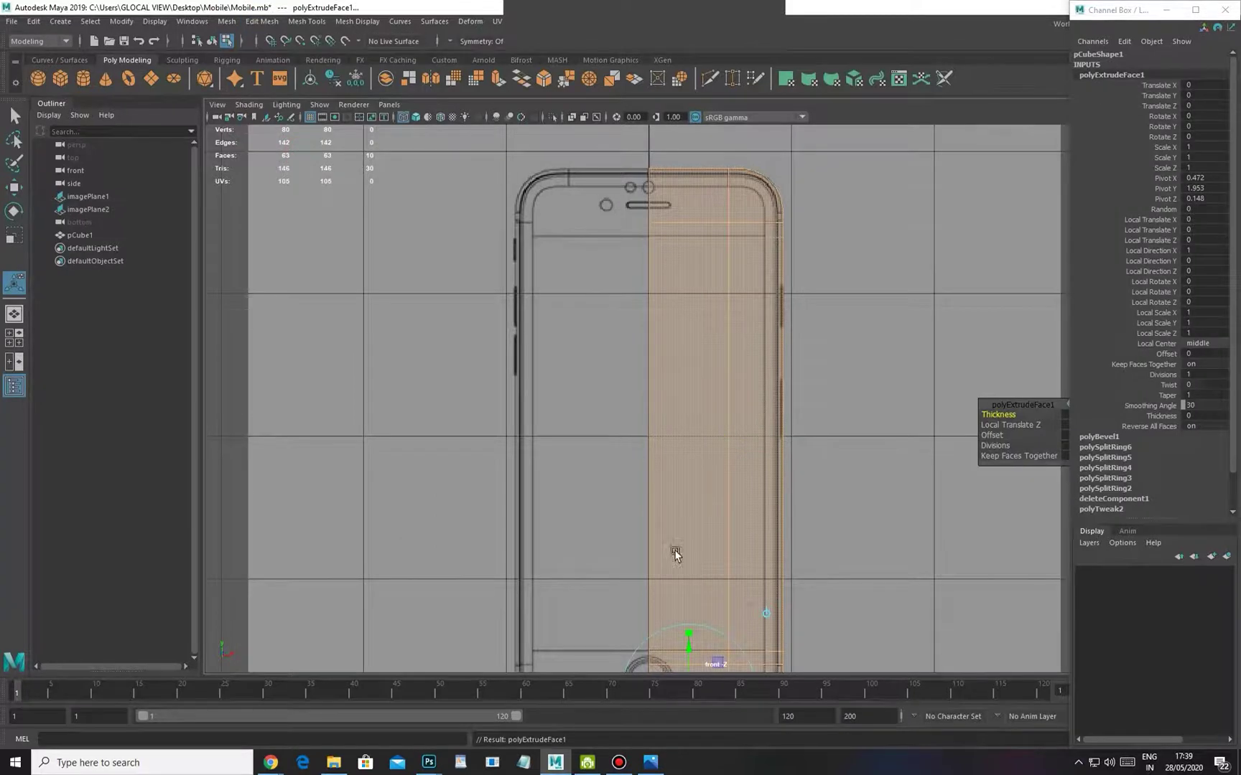
middle_click_drag(659, 624, 691, 366, "alt")
right_click_drag(564, 480, 644, 463, "alt")
left_click(715, 414)
left_click_drag(716, 472, 709, 467)
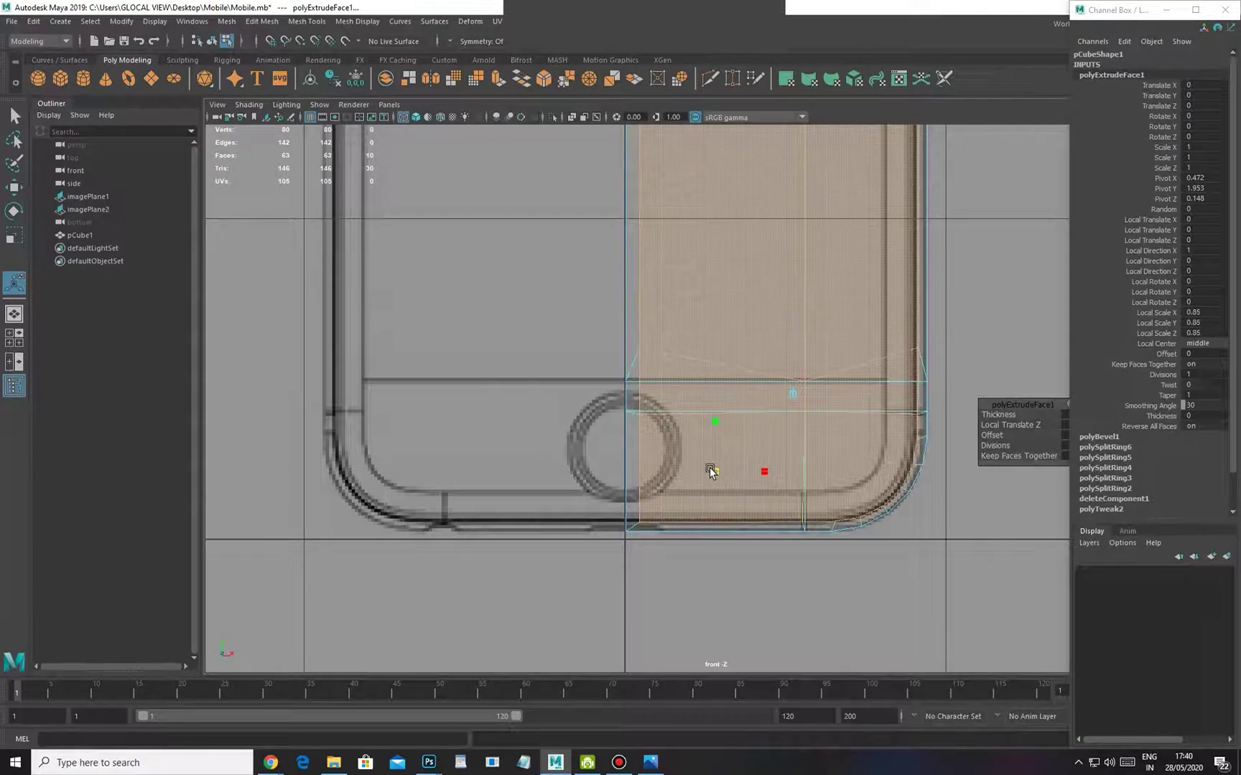
Examine the extruded inset's border and its distorted inner edges in the front view and shaded perspective
middle_click_drag(782, 362, 708, 310, "alt")
middle_click_drag(811, 412, 781, 513, "alt")
scroll(779, 503, "down", 7)
middle_click_drag(761, 384, 767, 471, "alt")
scroll(721, 362, "up", 3)
key("space")
left_click_drag(722, 363, 681, 403)
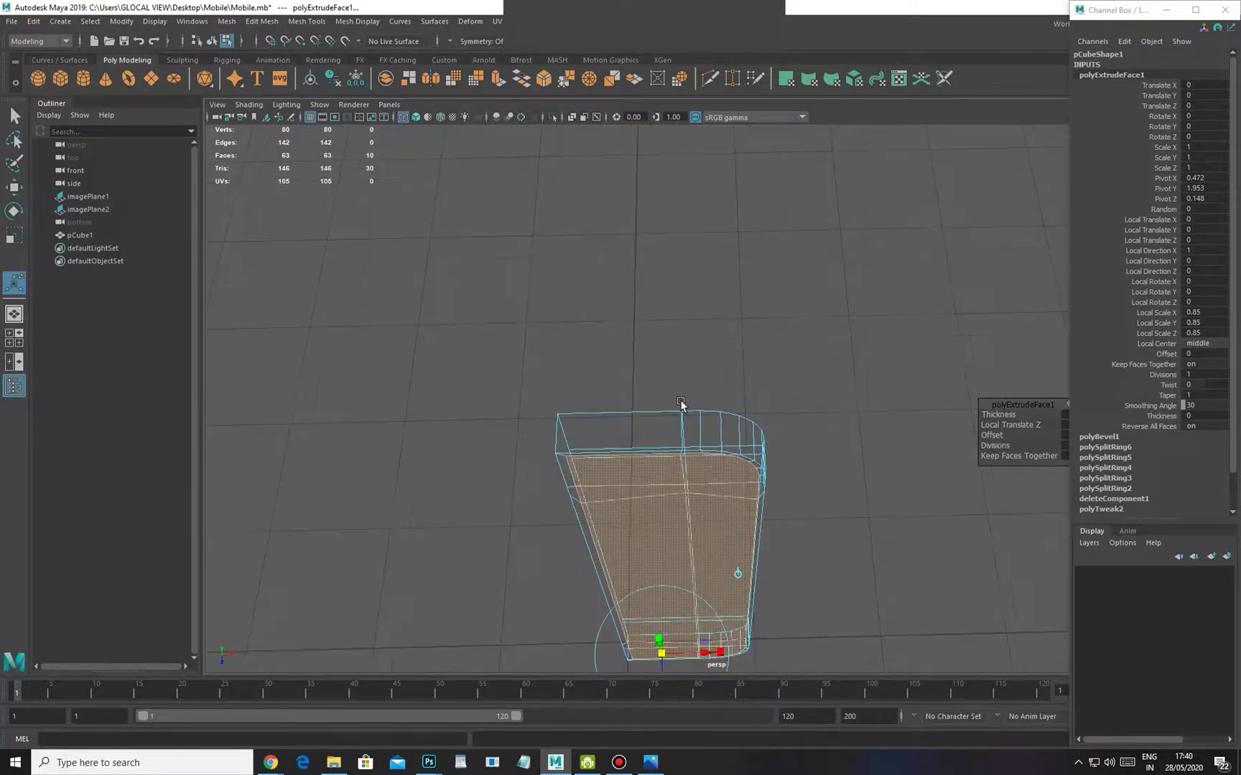
key("5")
left_click_drag(615, 459, 653, 407, "alt")
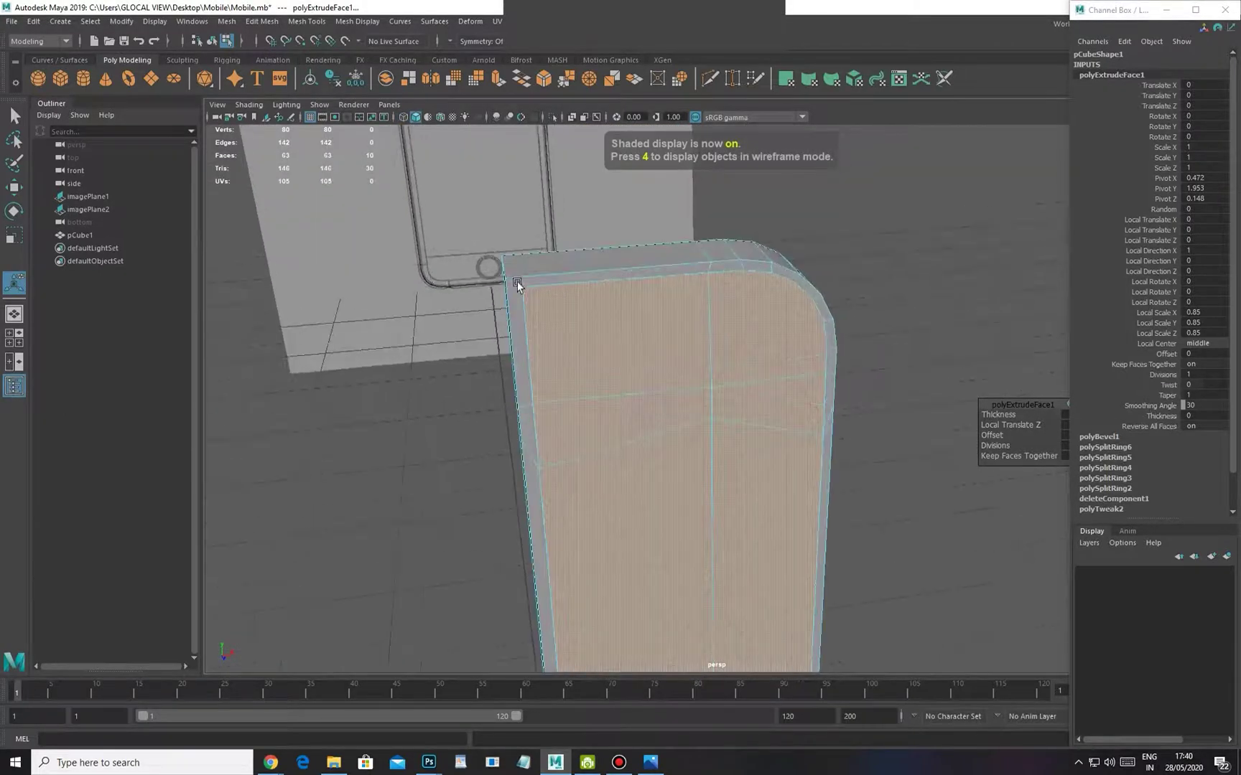
middle_click_drag(804, 425, 745, 180, "alt")
middle_click_drag(779, 430, 740, 146, "alt")
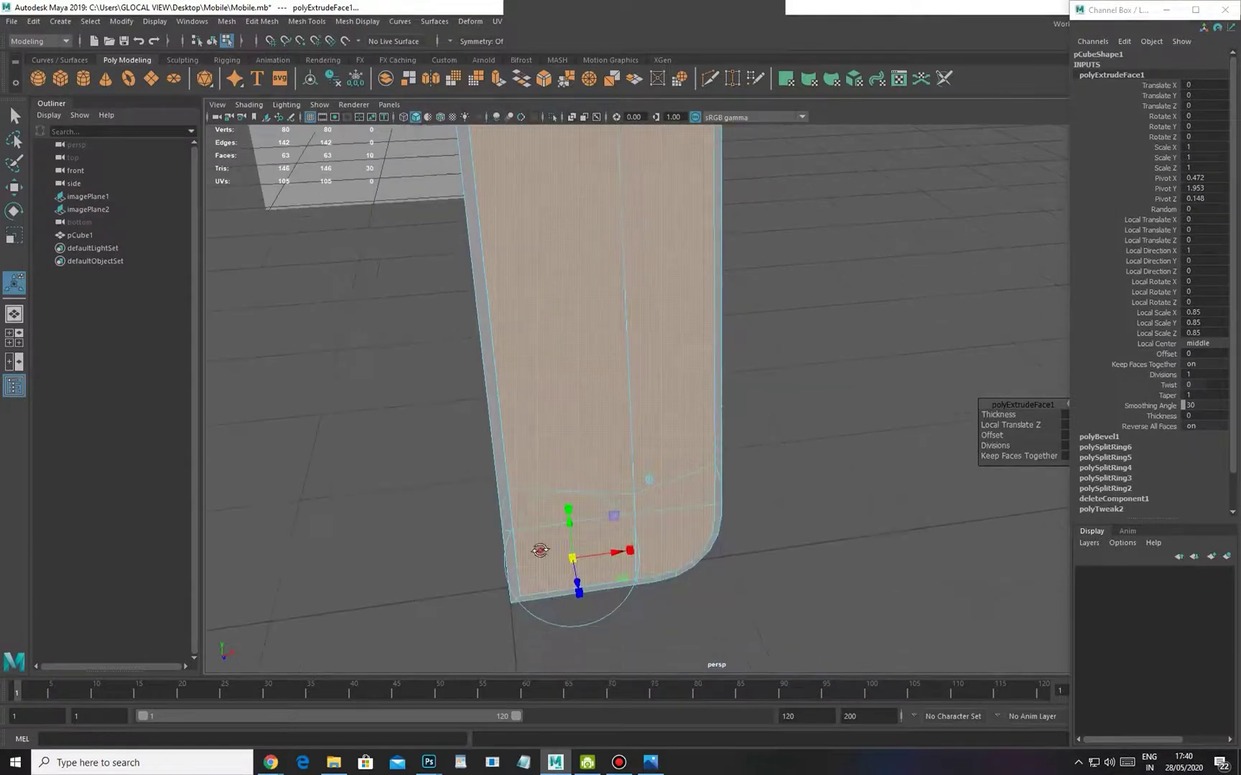
left_click_drag(540, 550, 505, 522, "alt")
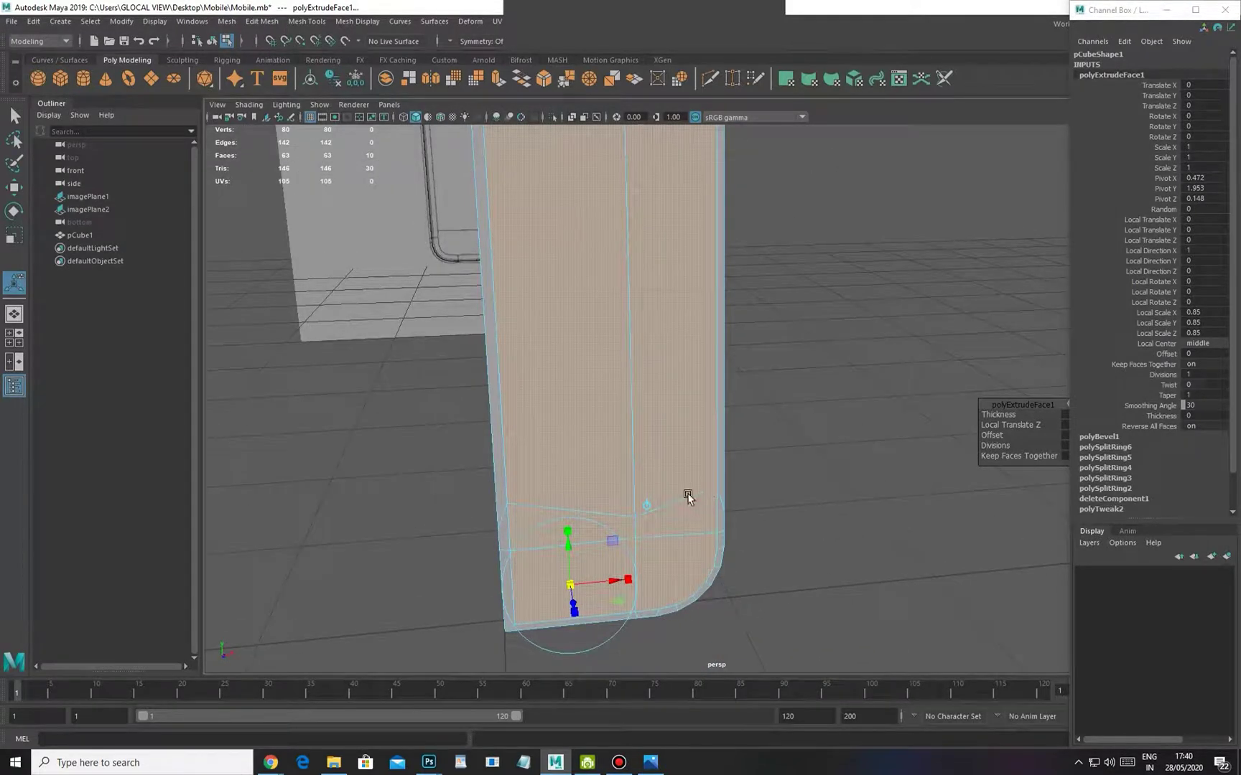
middle_click_drag(523, 252, 557, 438, "alt")
middle_click_drag(527, 204, 595, 371, "alt")
Flatten the slanted edge loop just below the half box's upper end into a straight horizontal line in the front view
key("space")
left_click_drag(569, 347, 578, 388)
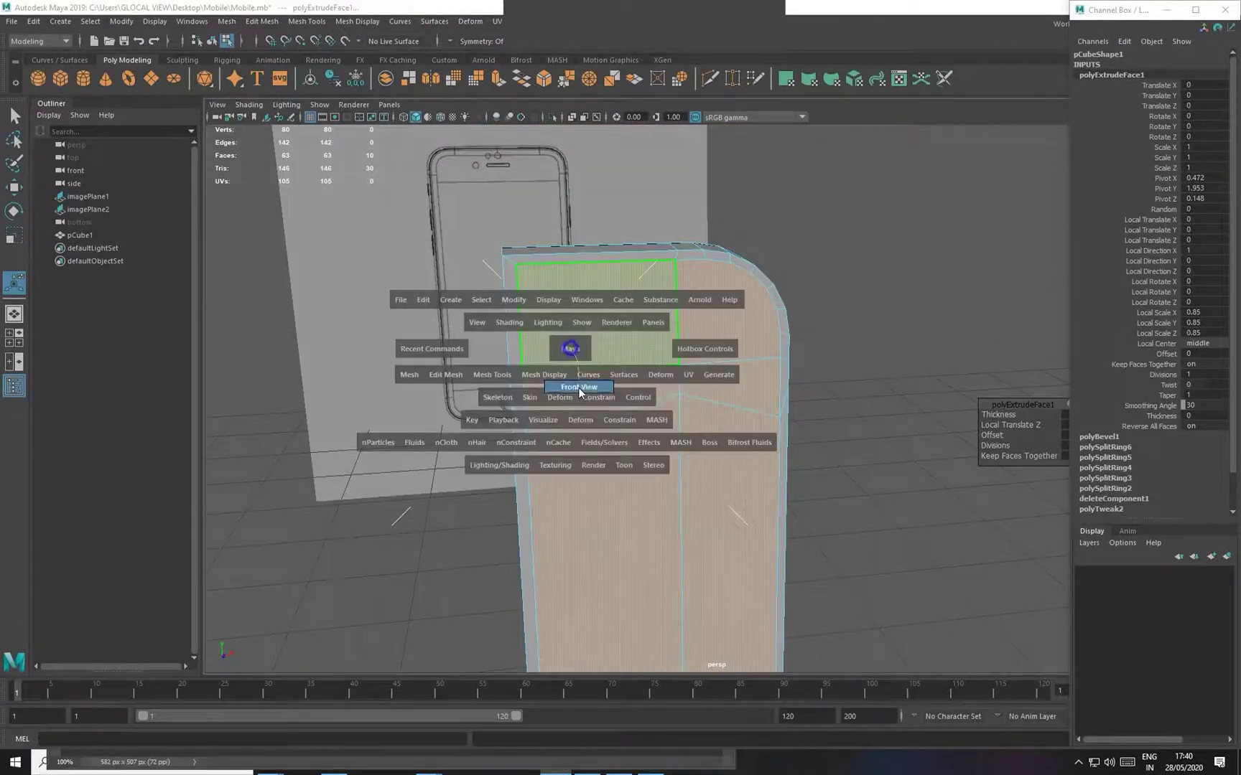
scroll(629, 429, "up", 2)
key("w")
scroll(614, 379, "up", 4)
middle_click_drag(620, 421, 623, 368, "alt")
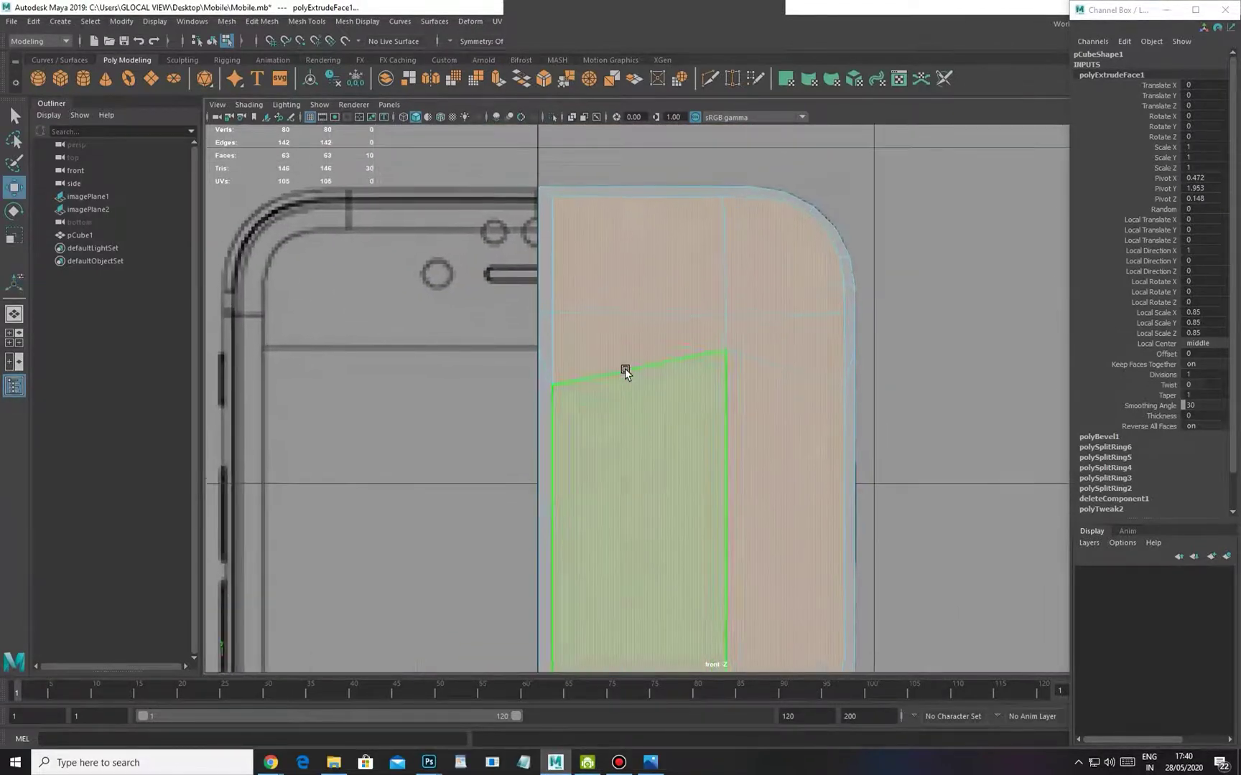
right_click_drag(627, 368, 654, 348)
key("F10")
left_click(602, 371)
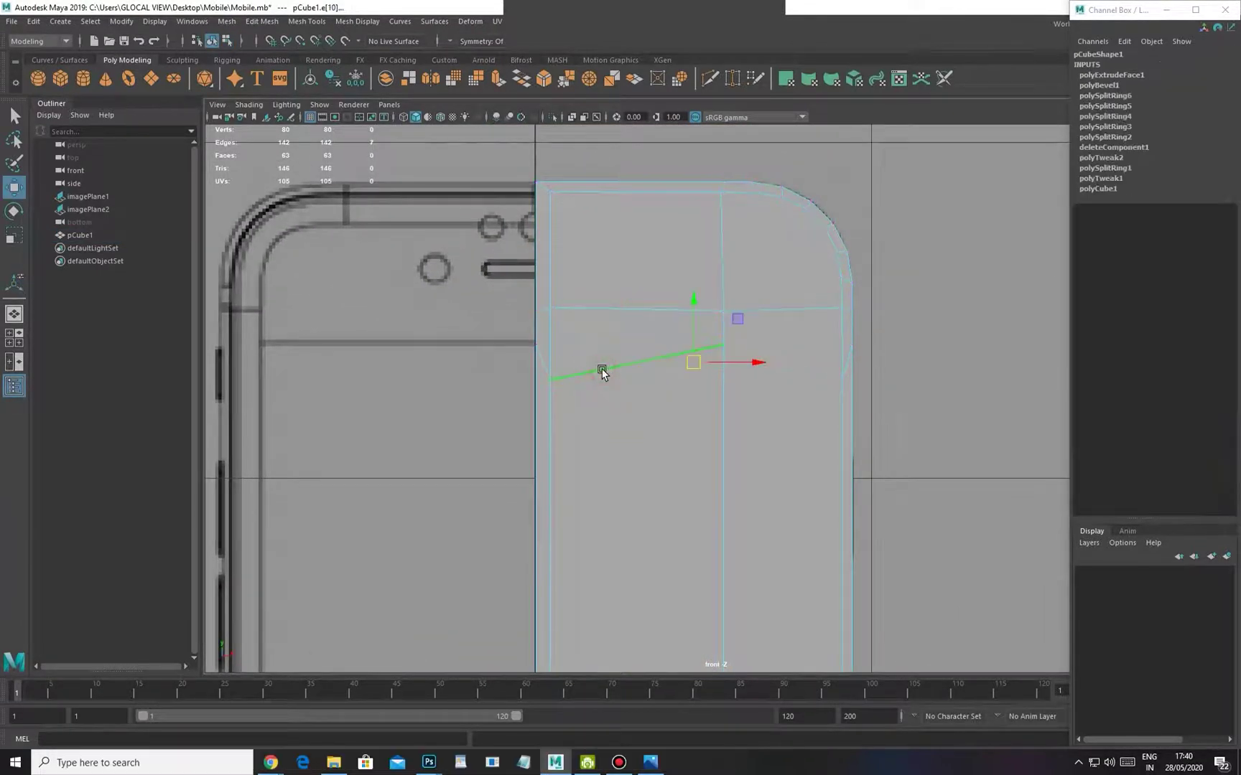
key("5")
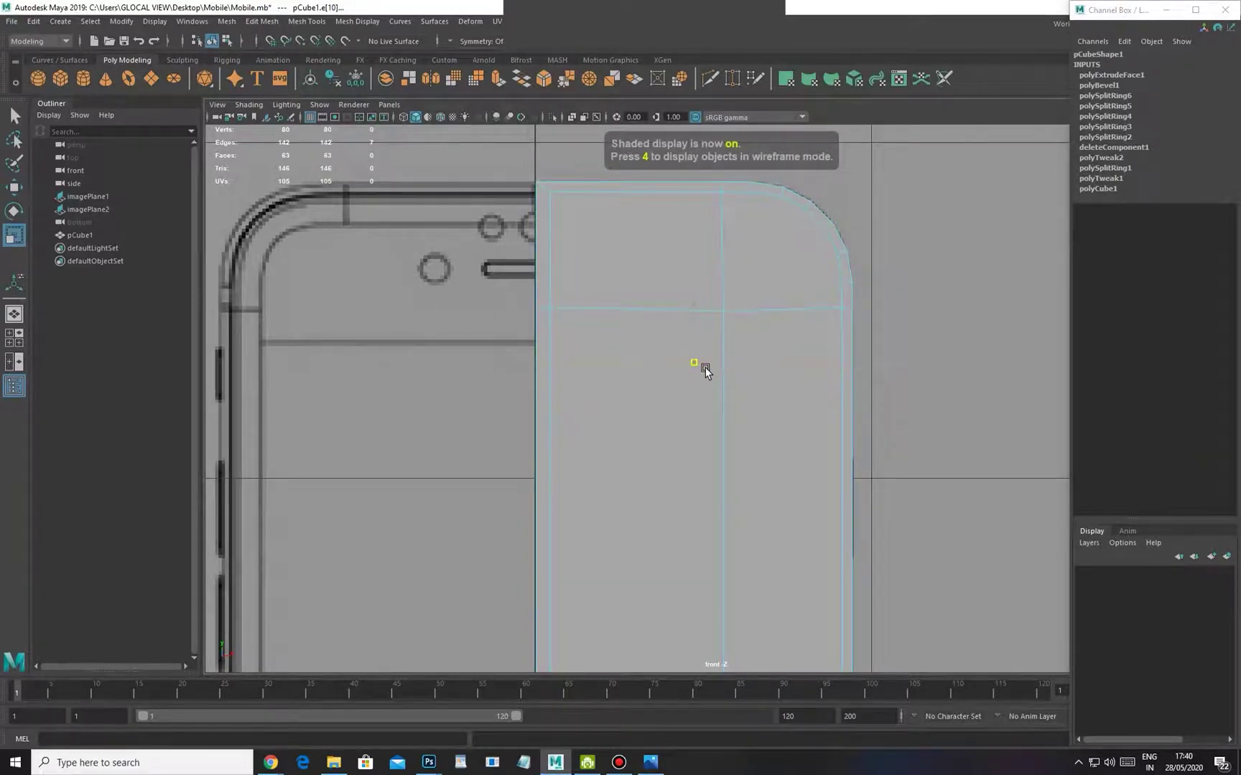
Move the flattened loop up to the reference's upper screen line and straighten the edge loop above it
key("4")
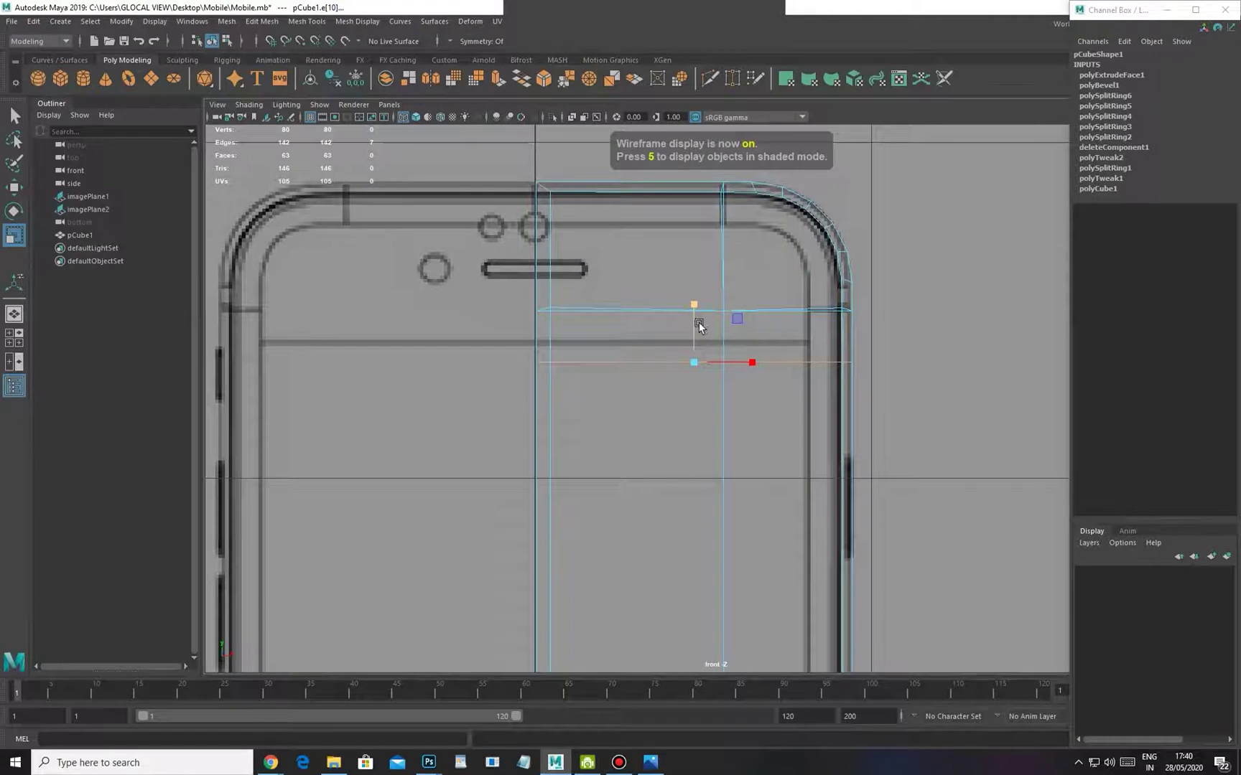
key("w")
left_click_drag(694, 306, 693, 289)
double_click(656, 312)
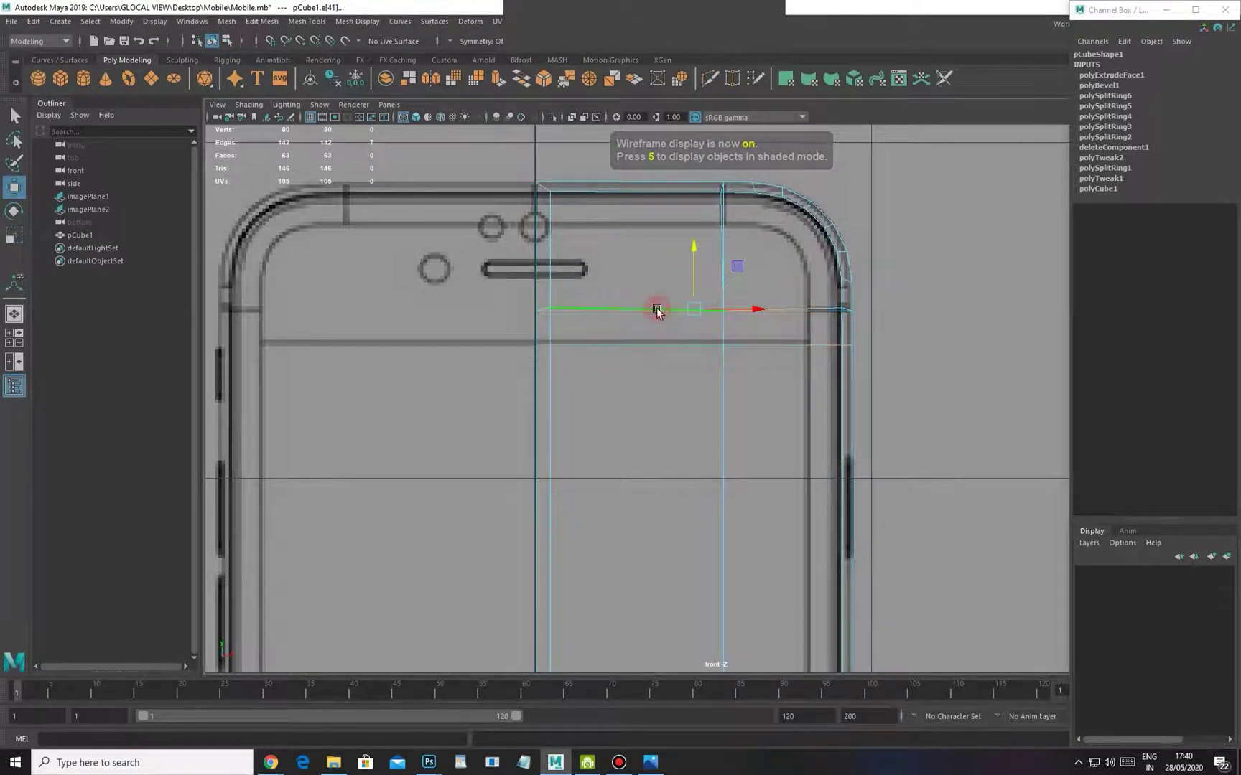
key("r")
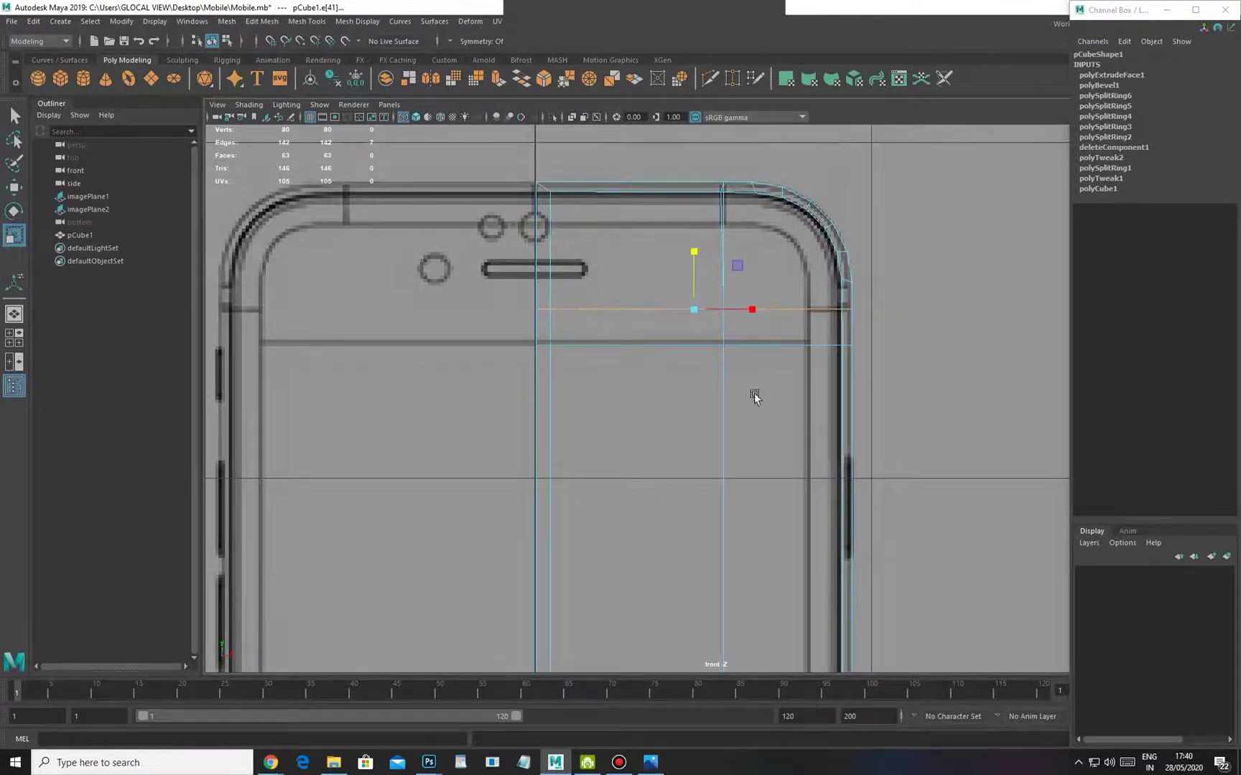
Flatten the slanted edge loop near the lower end and move it down to the reference's lower screen line
scroll(693, 380, "down", 5)
middle_click_drag(688, 466, 624, 352, "alt")
scroll(718, 417, "up", 3)
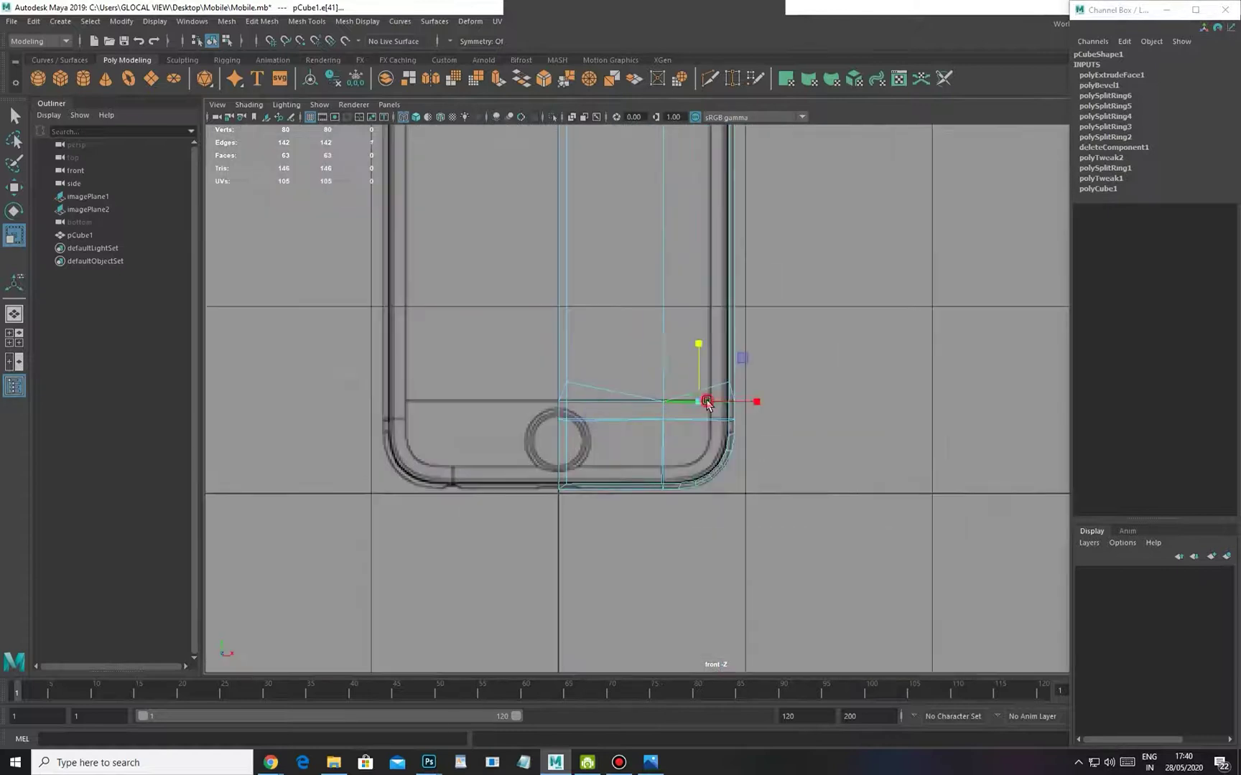
scroll(682, 407, "up", 3)
left_click(573, 336)
key("ctrl+z")
left_click_drag(573, 334, 572, 351)
key("w")
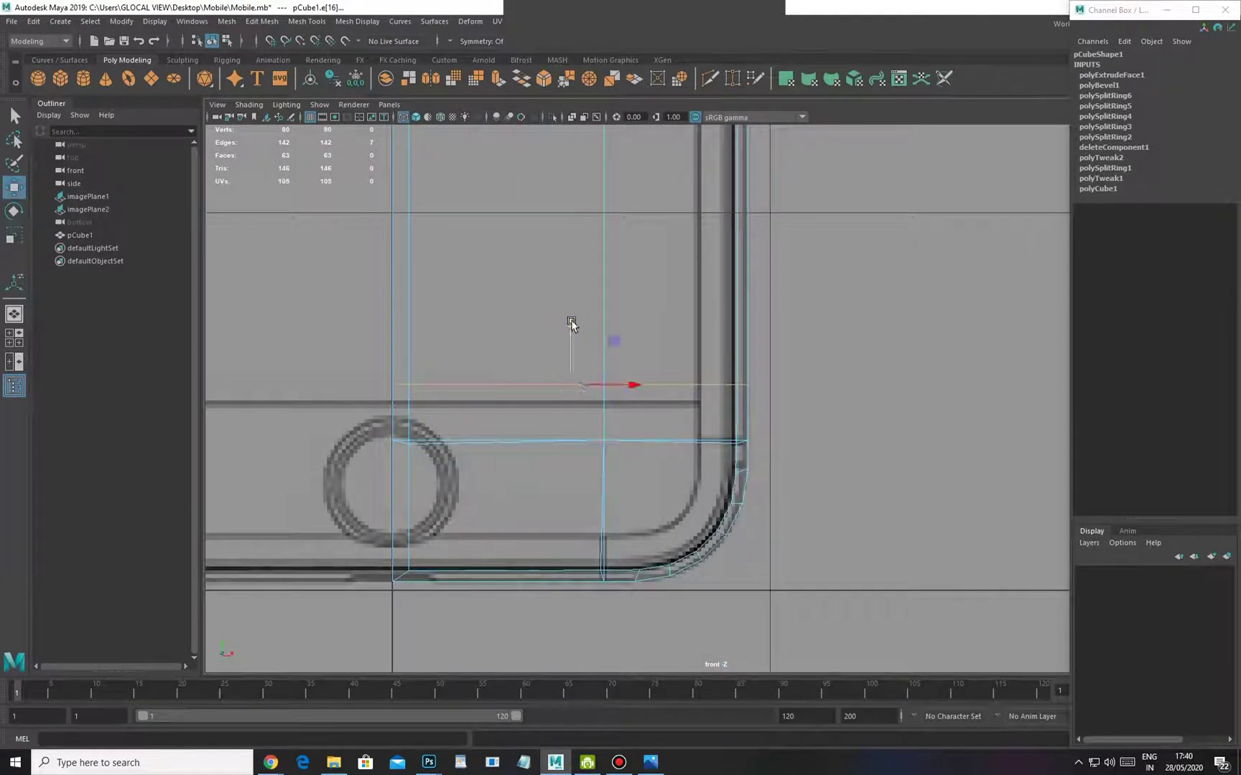
Straighten the horizontal edge loop that crosses the home button, just below the lower screen line
middle_click_drag(522, 448, 618, 435, "alt")
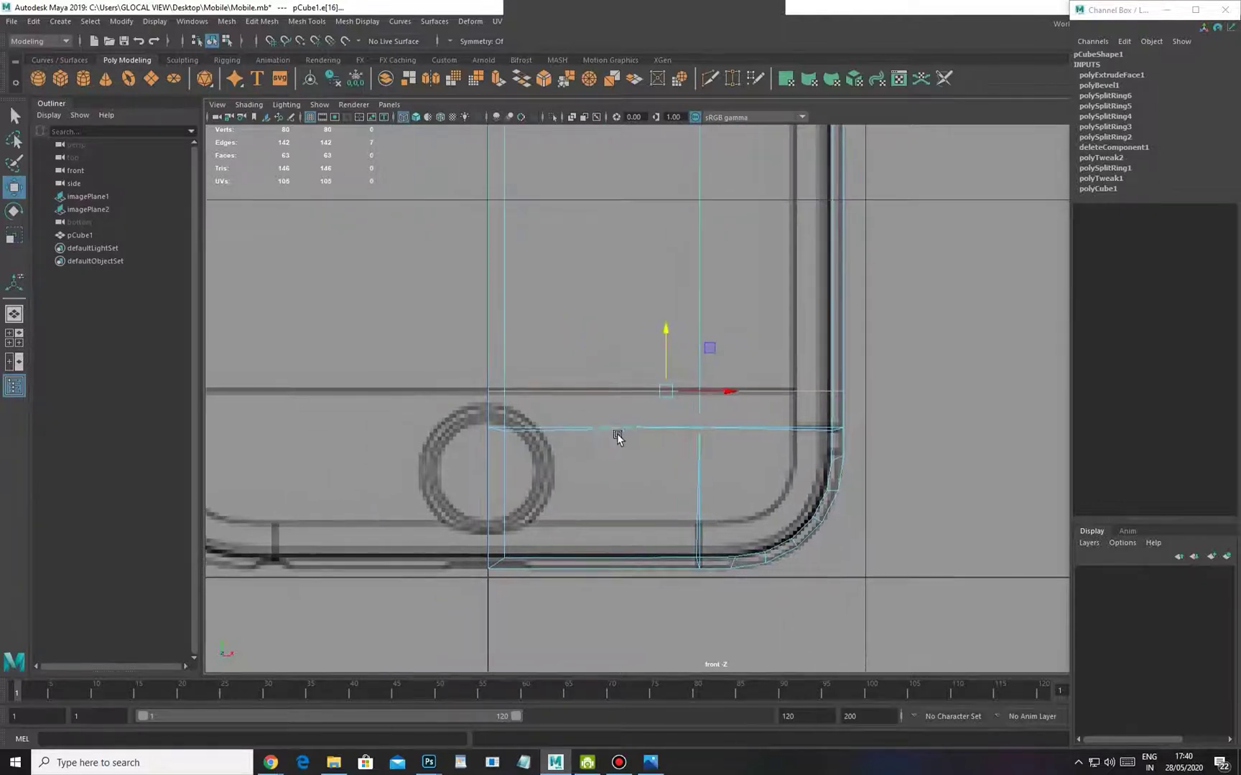
key("r")
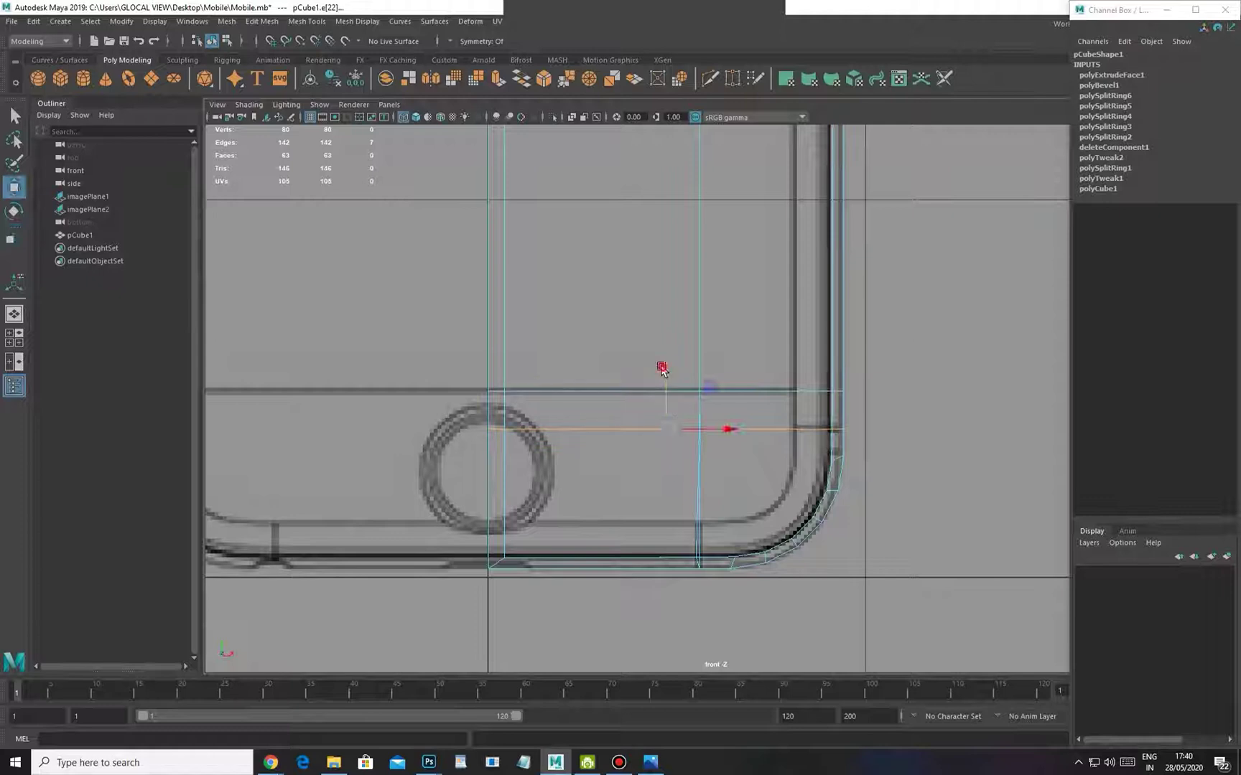
scroll(717, 394, "down", 4)
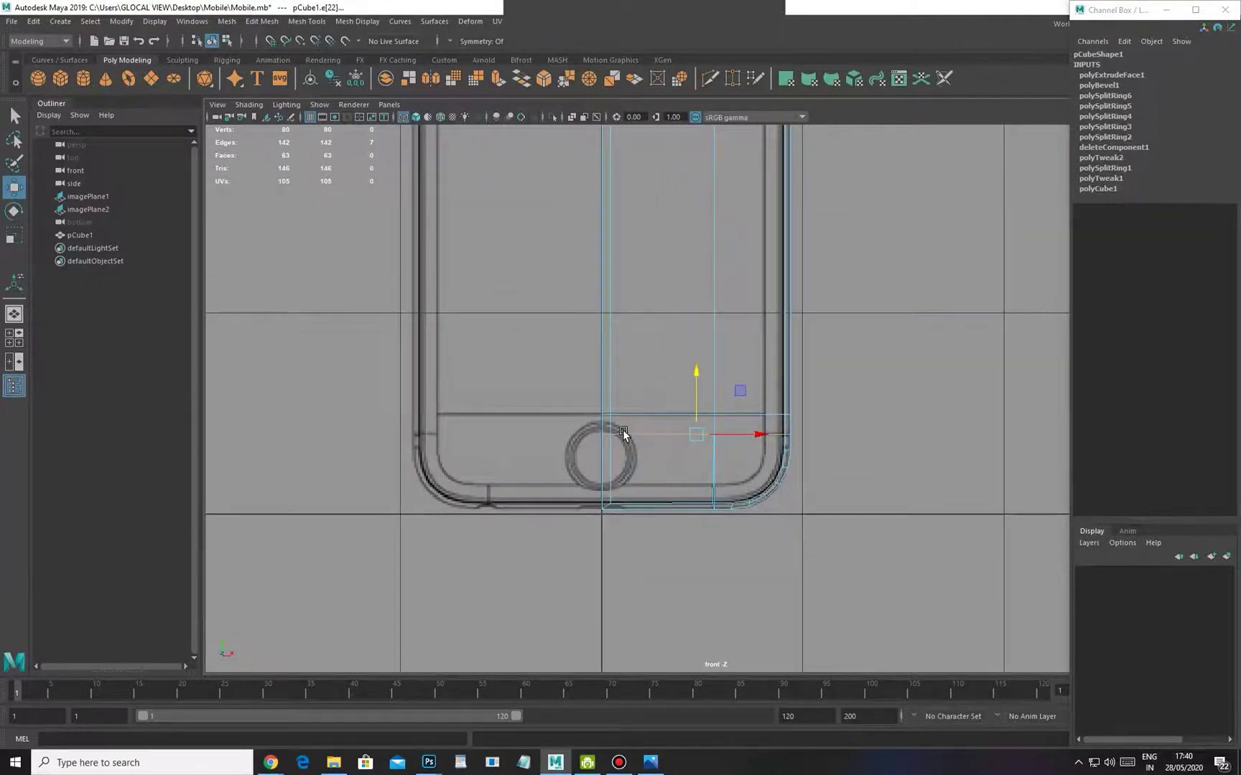
Delete the narrow strip of five front border faces along the body's centre line
key("6")
right_click_drag(610, 359, 612, 408)
right_click_drag(514, 484, 664, 472, "alt")
middle_click_drag(486, 588, 619, 505, "alt")
left_click(618, 507)
left_click(621, 376, "shift")
left_click(620, 328, "shift")
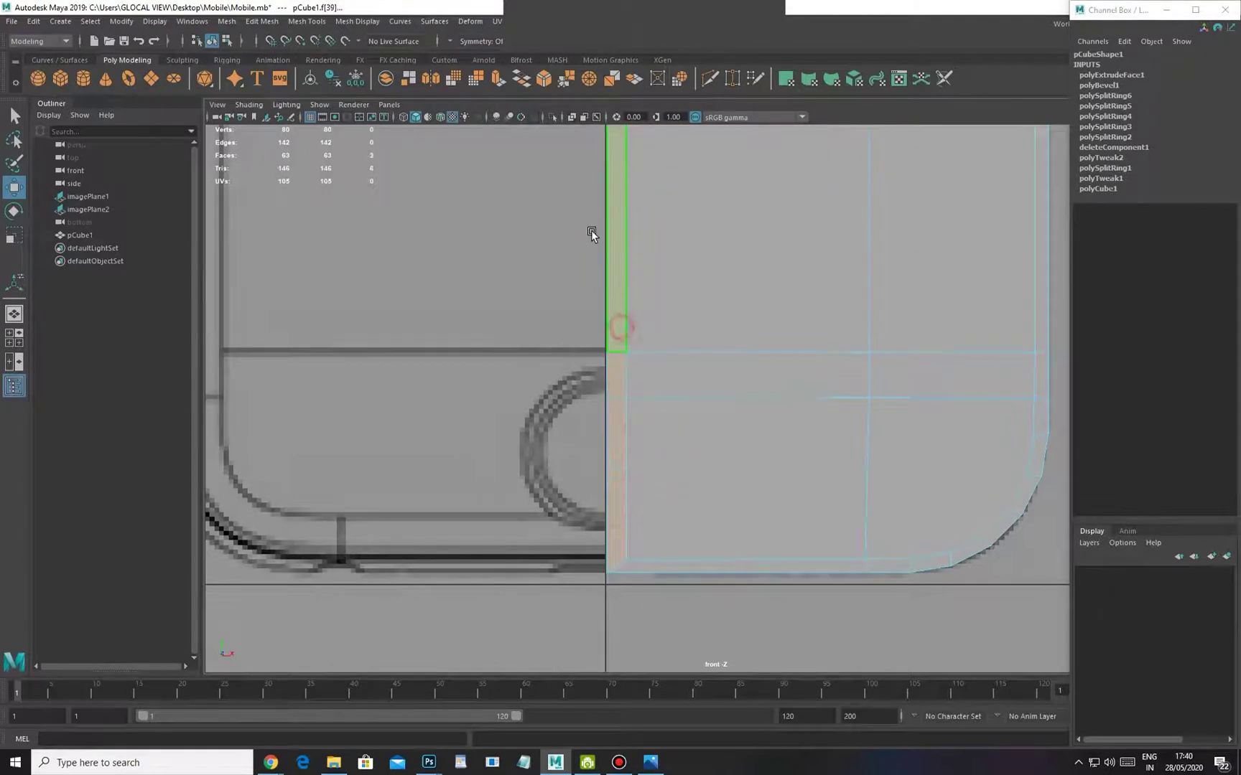
middle_click_drag(580, 210, 599, 440, "alt")
right_click_drag(598, 440, 447, 316, "alt")
middle_click_drag(453, 176, 457, 437, "alt")
right_click_drag(456, 438, 603, 469, "alt")
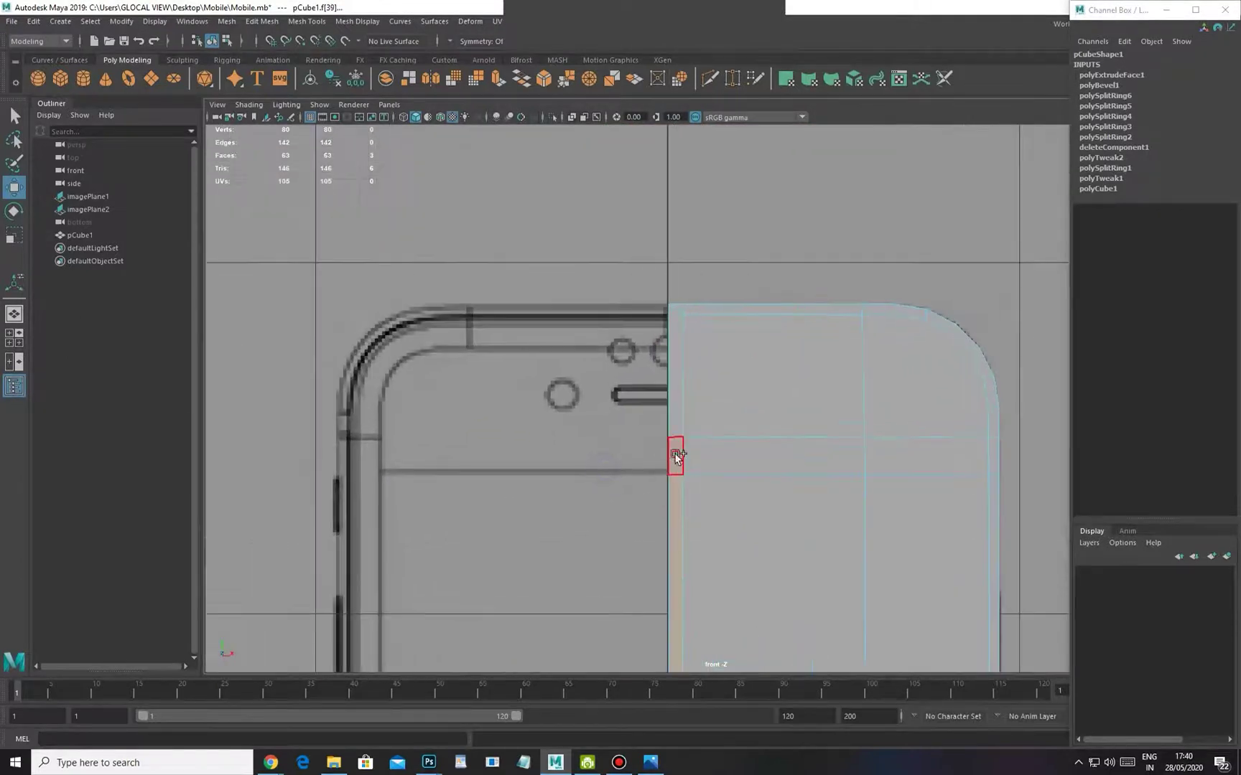
key("Delete")
Select the five inner edges along the centre gap and move them onto the centre line to close it
key("F9")
right_click_drag(689, 459, 683, 411)
left_click(683, 414)
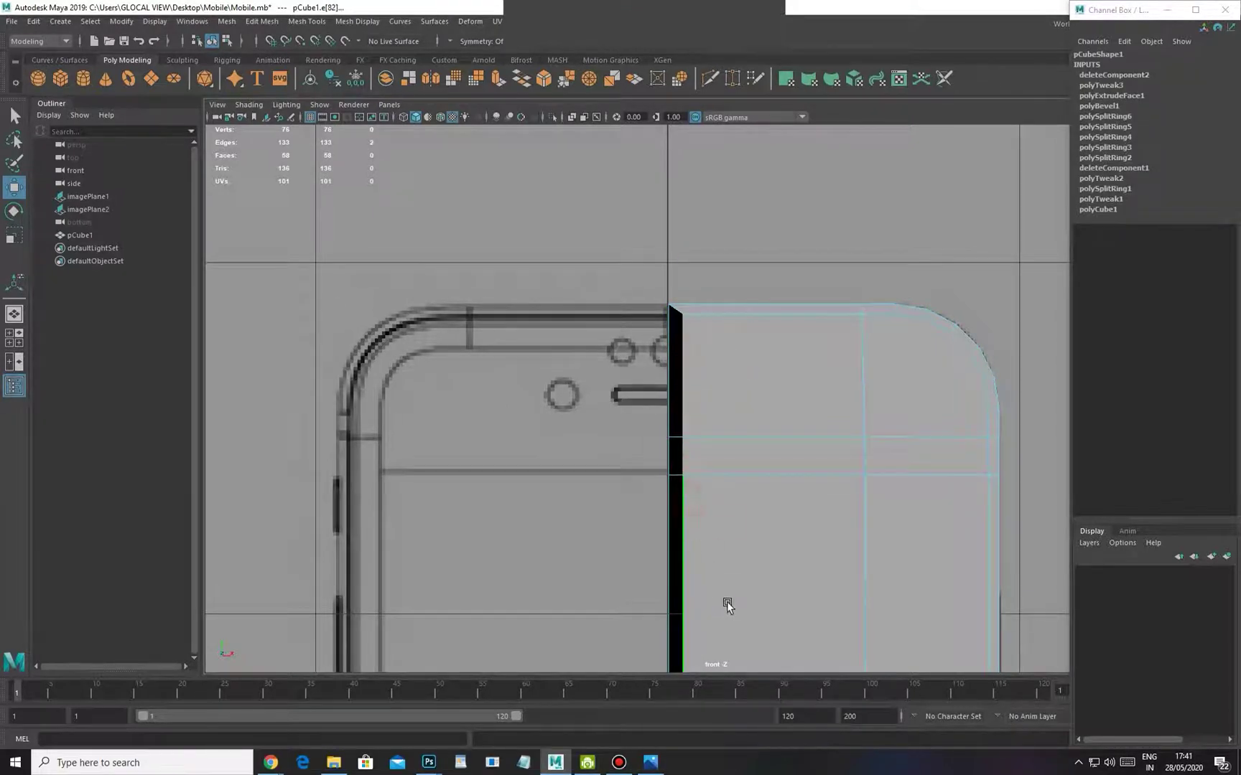
middle_click_drag(727, 602, 649, 176, "alt")
middle_click_drag(684, 405, 759, 158, "alt")
middle_click_drag(734, 404, 718, 186, "alt")
middle_click_drag(741, 466, 704, 241, "alt")
scroll(700, 237, "up", 1)
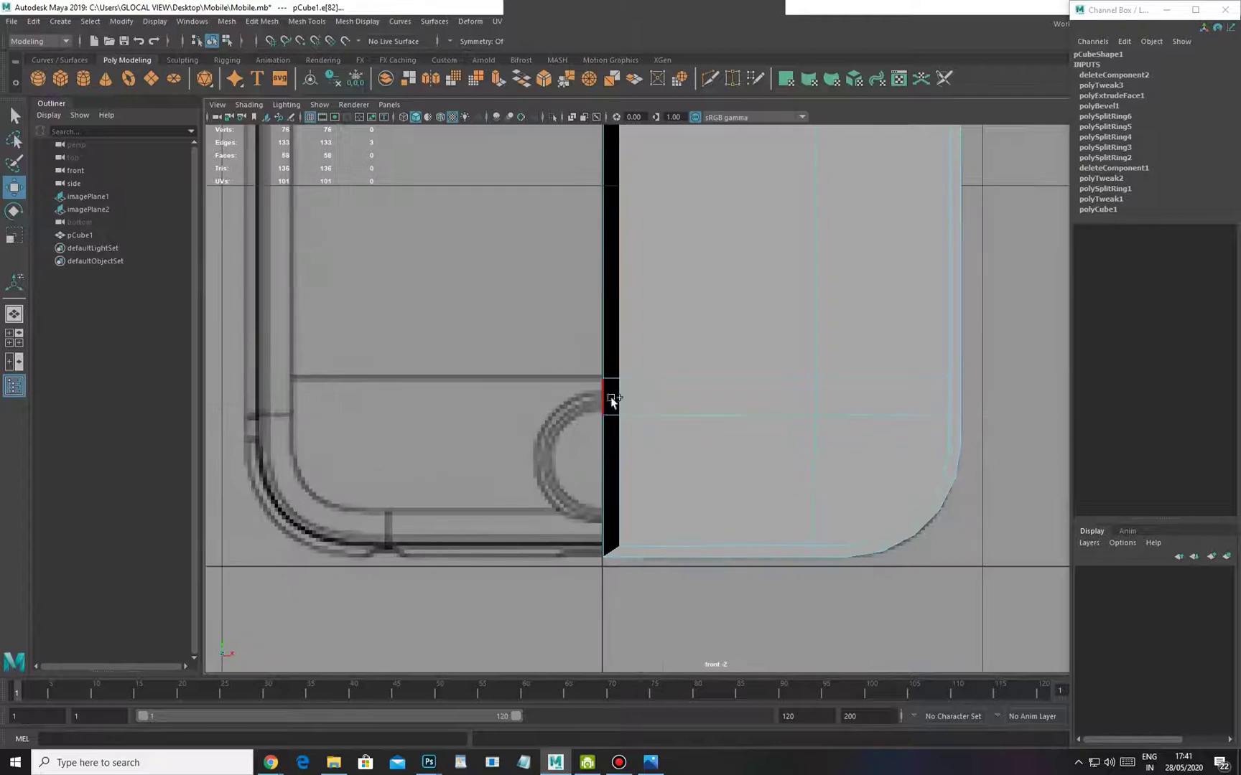
middle_click_drag(644, 238, 653, 503, "alt")
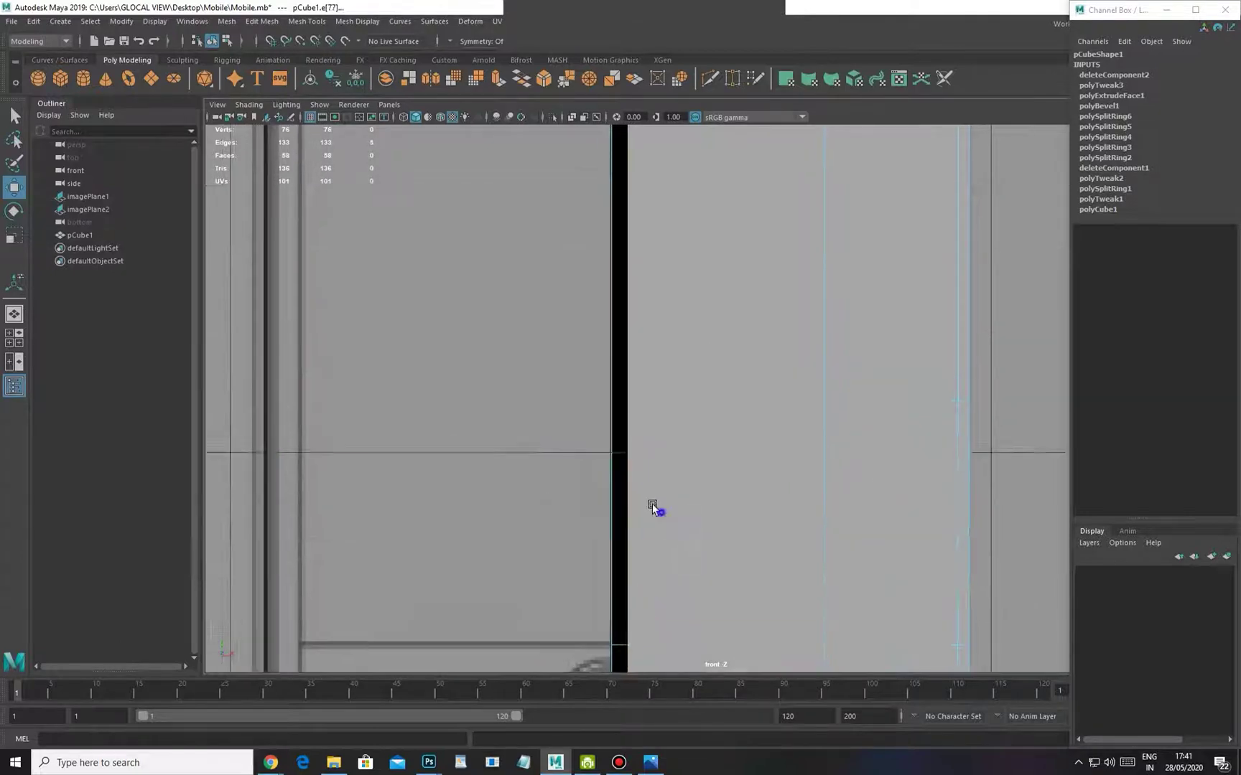
scroll(650, 495, "down", 5)
middle_click_drag(599, 381, 625, 512, "alt")
scroll(740, 460, "up", 3)
left_click_drag(764, 404, 745, 396)
scroll(819, 502, "down", 5)
left_click_drag(825, 485, 686, 344, "alt")
Adjust the inset border vertices on the side of the upper rounded corner to line up with the outer vertices
key("space")
left_click_drag(689, 335, 692, 375)
middle_click_drag(673, 221, 614, 396, "alt")
scroll(613, 397, "up", 10)
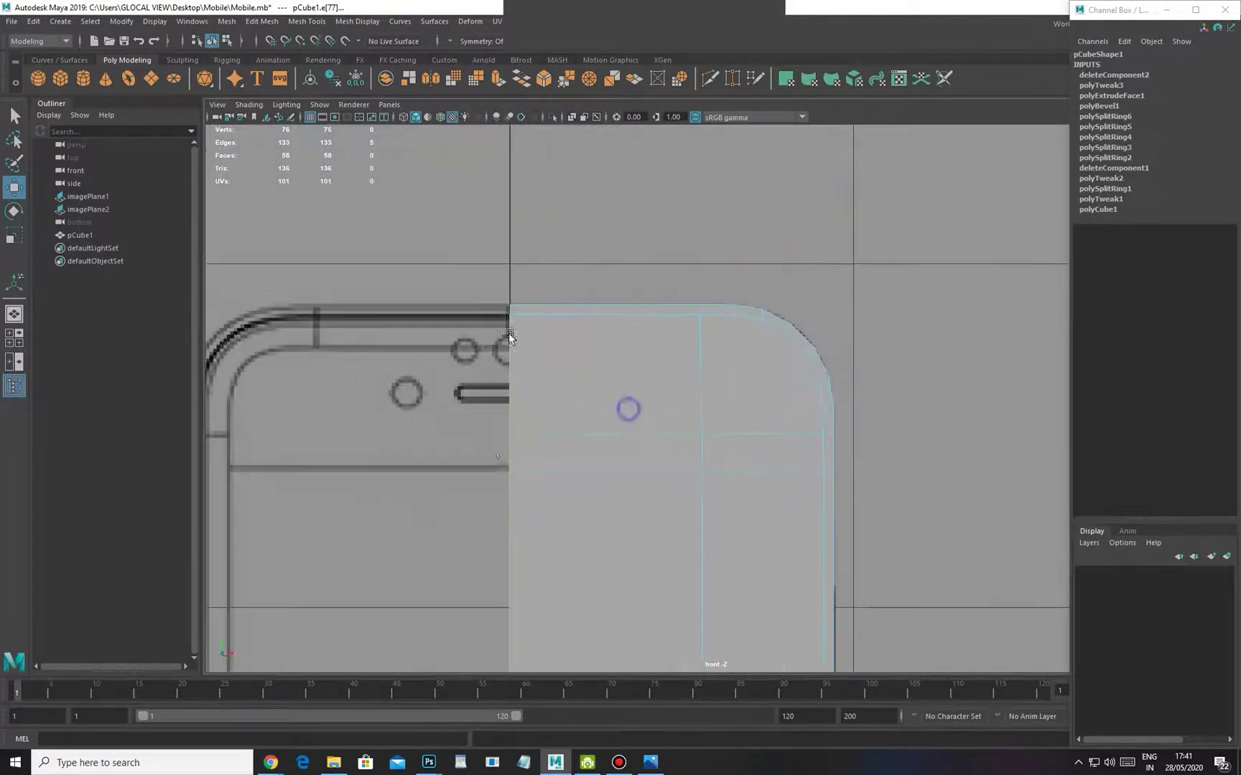
key("w")
left_click_drag(641, 375, 709, 380)
middle_click_drag(922, 514, 749, 337, "alt")
middle_click_drag(852, 518, 774, 468, "alt")
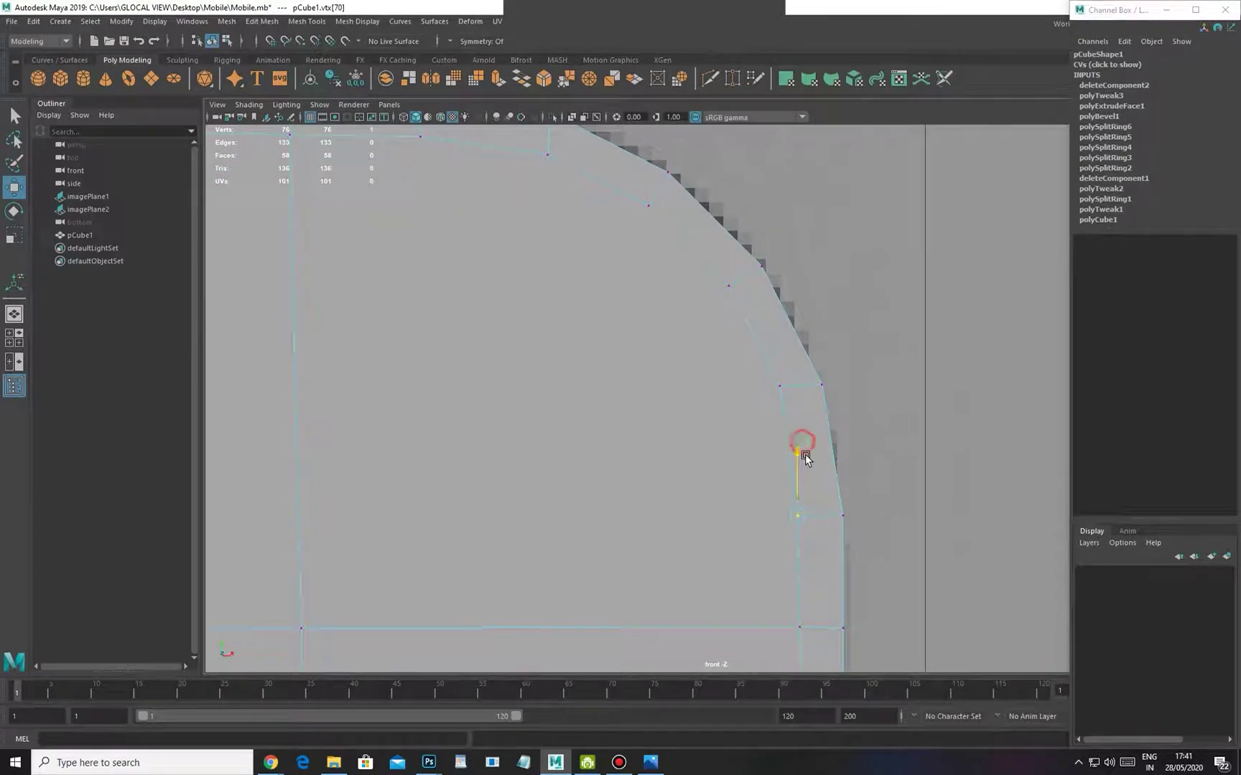
left_click_drag(749, 368, 800, 423)
left_click_drag(782, 336, 782, 336)
Adjust the remaining inset vertices around the upper corner's curve so the border follows the outer outline evenly
right_click_drag(768, 348, 589, 381, "alt")
right_click_drag(571, 398, 707, 452, "alt")
right_click_drag(626, 398, 725, 452, "alt")
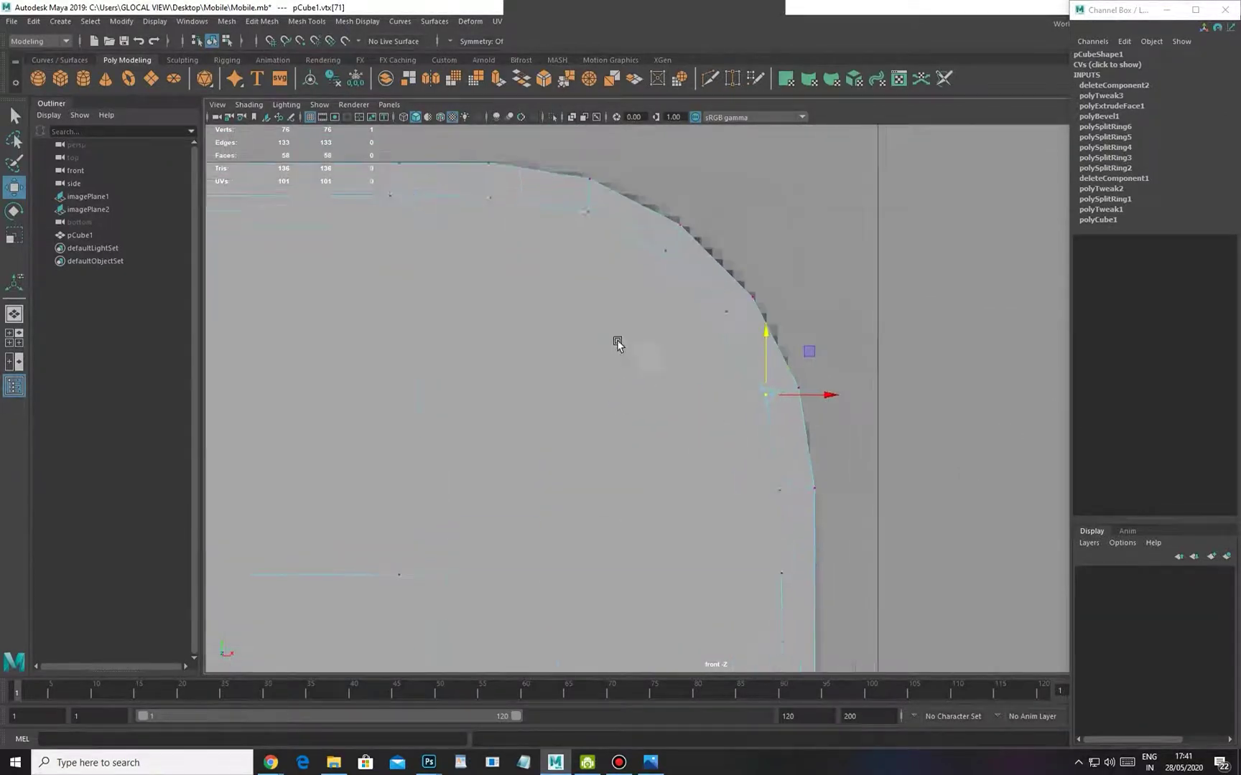
middle_click_drag(621, 348, 711, 430, "alt")
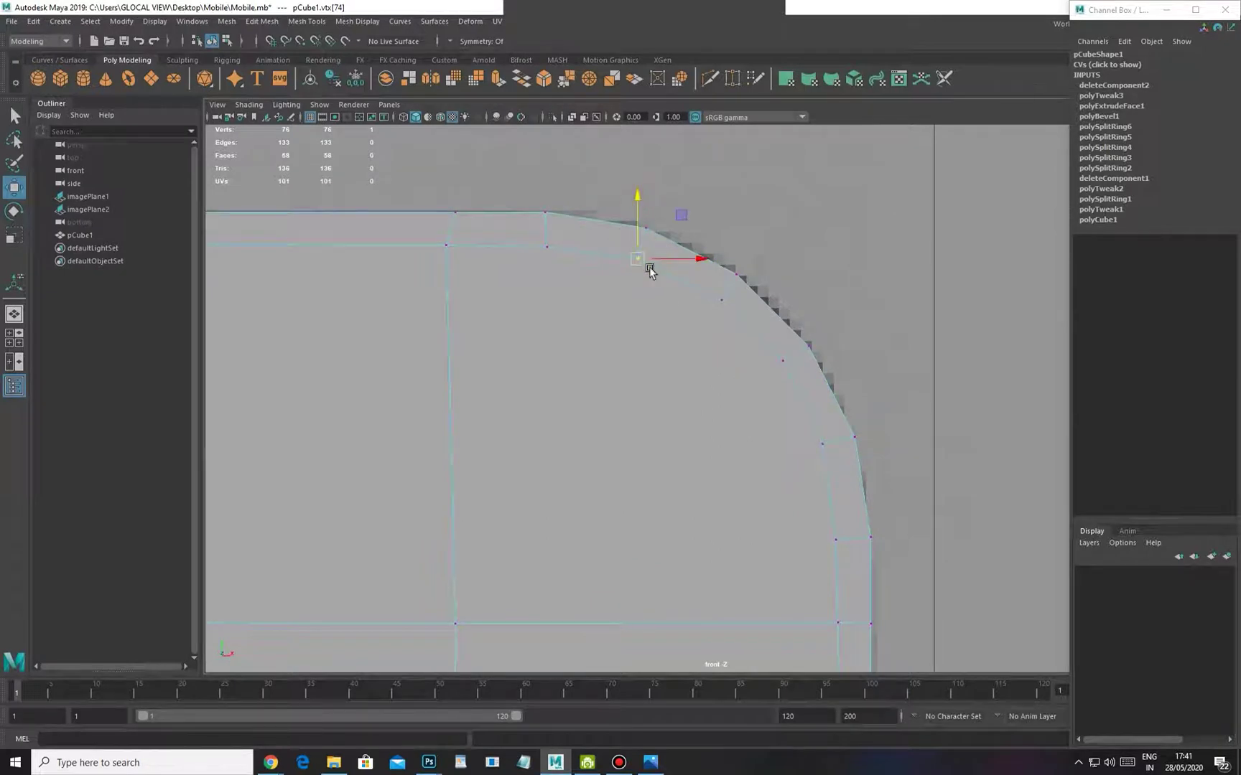
scroll(565, 318, "down", 2)
left_click_drag(621, 285, 616, 284)
Adjust the vertices where the lower rounded corner meets the body's bottom edge in the front view
right_click_drag(674, 432, 610, 428, "alt")
middle_click_drag(648, 481, 700, 239, "alt")
scroll(778, 562, "up", 3)
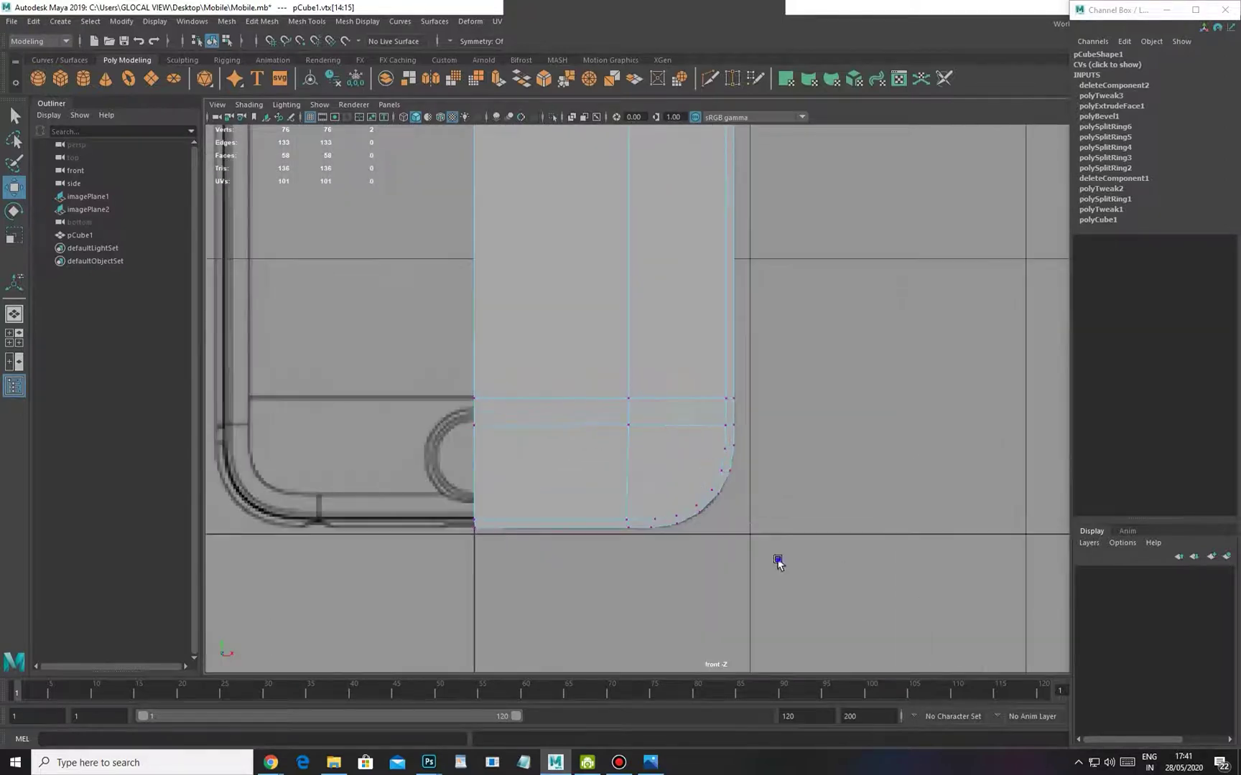
scroll(685, 576, "up", 2)
scroll(637, 500, "up", 3)
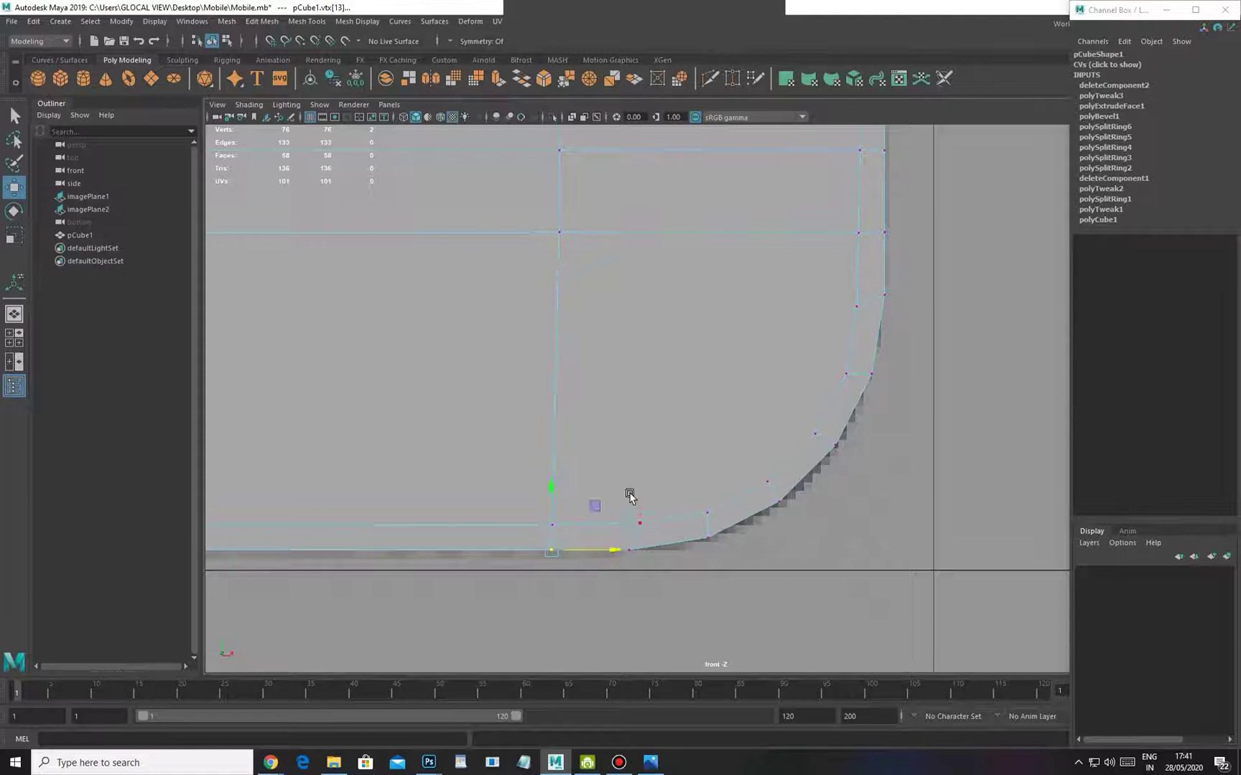
Align the inset border vertices on the side of the lower rounded corner with the outer vertices
middle_click_drag(772, 443, 746, 501, "alt")
left_click_drag(826, 336, 842, 392)
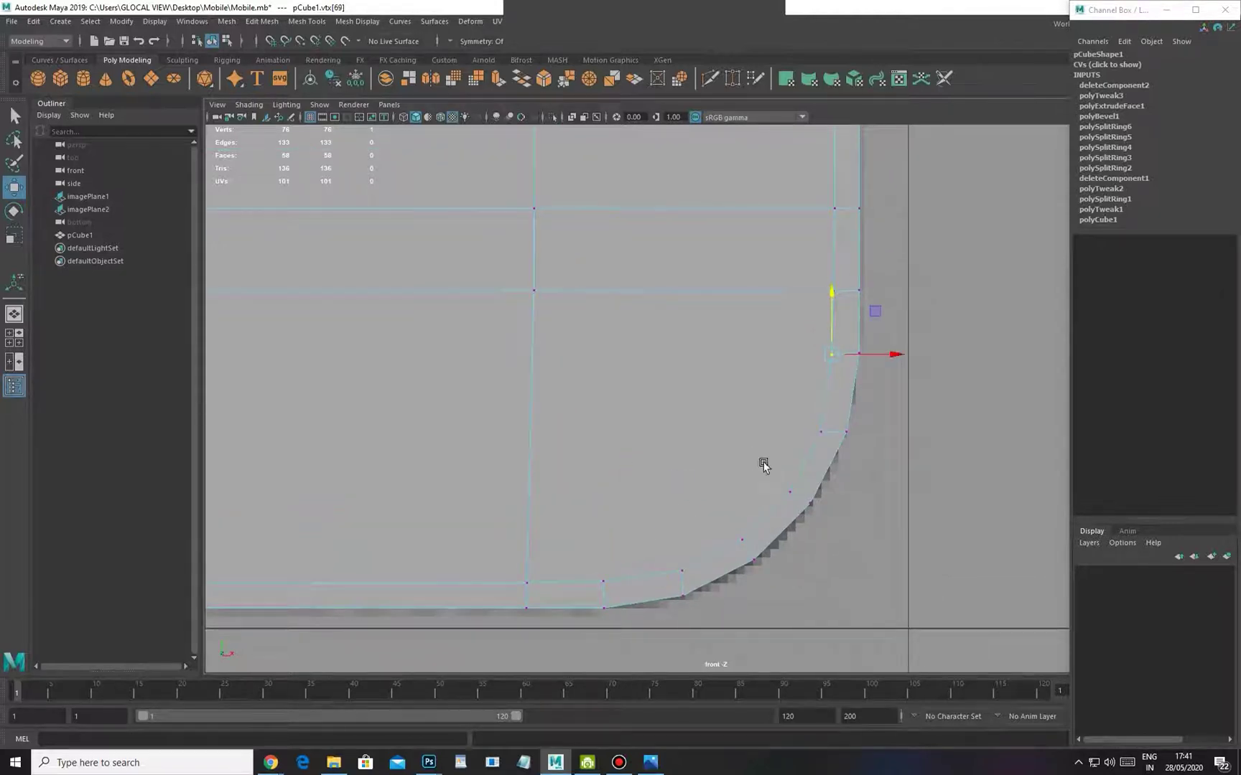
middle_click_drag(762, 462, 758, 457, "alt")
right_click_drag(701, 490, 828, 441)
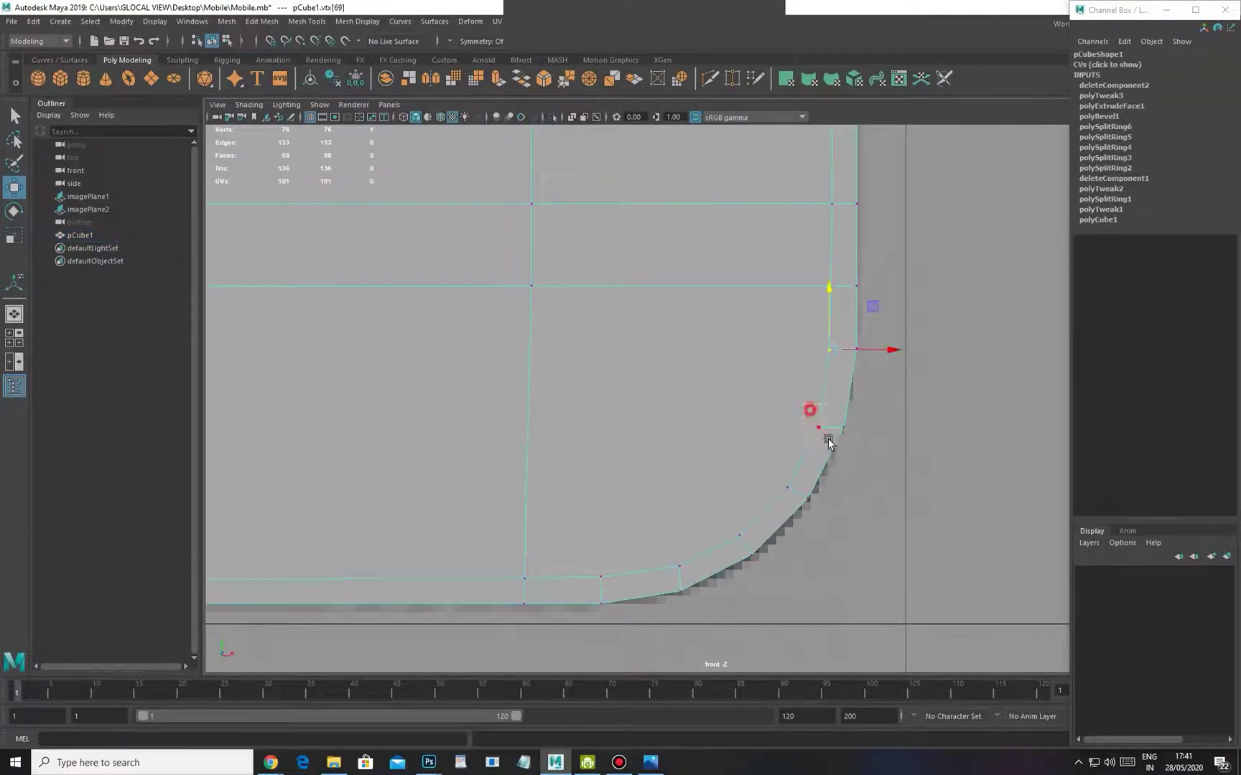
Examine the half body's corners, sides and thickness against the side reference in perspective and in the side view
scroll(718, 478, "down", 5)
key("space")
right_click_drag(700, 458, 687, 347)
left_click_drag(657, 382, 758, 278, "alt")
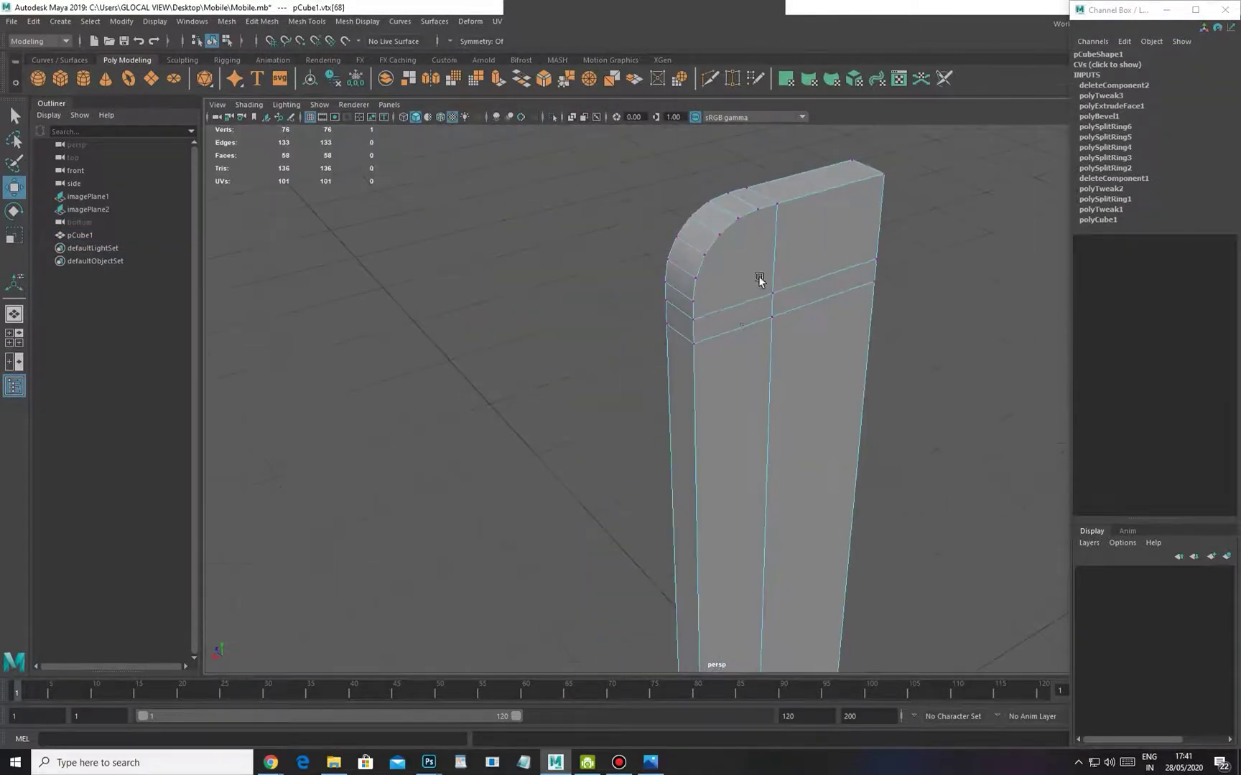
middle_click_drag(730, 393, 677, 325, "alt")
left_click_drag(678, 325, 709, 207, "alt")
left_click_drag(700, 305, 824, 282, "alt")
key("space")
key("space")
left_click_drag(687, 335, 697, 165)
left_click_drag(751, 308, 797, 179, "alt")
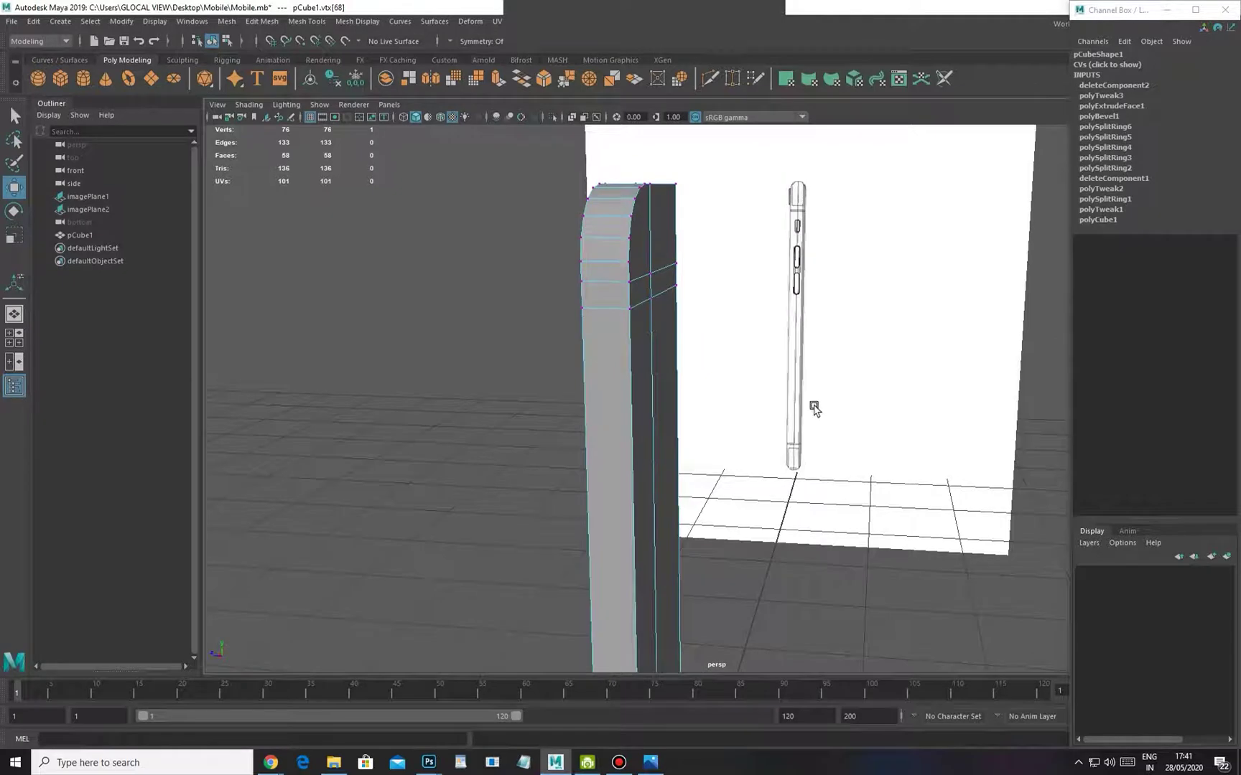
middle_click_drag(639, 473, 662, 378, "alt")
key("space")
left_click_drag(657, 359, 717, 331)
key("space")
key("space")
left_click_drag(718, 382, 781, 384)
middle_click_drag(689, 352, 682, 427, "alt")
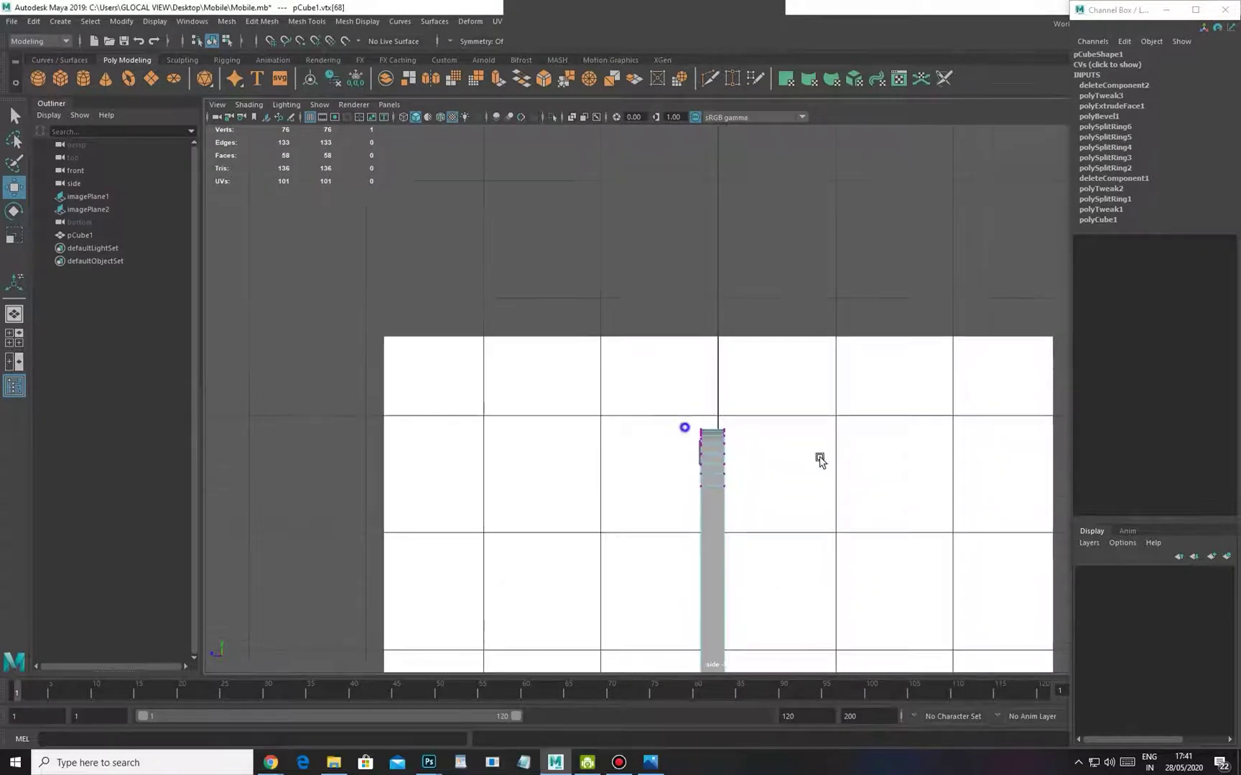
Insert an edge loop along the middle of the body's thickness in the side view
right_click_drag(730, 438, 614, 447, "alt")
right_click_drag(647, 403, 707, 459, "alt")
middle_click_drag(718, 632, 623, 443, "alt")
right_click_drag(624, 443, 661, 397)
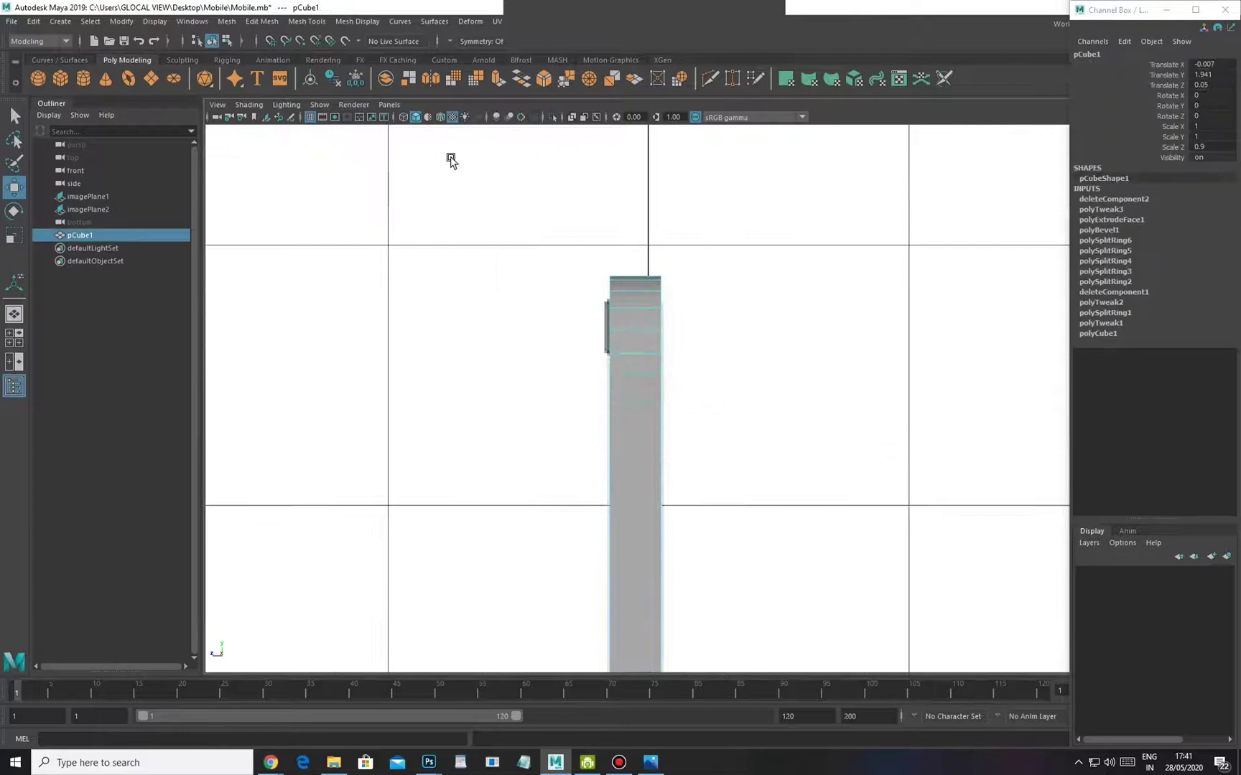
scroll(456, 167, "up", 1)
left_click(363, 21)
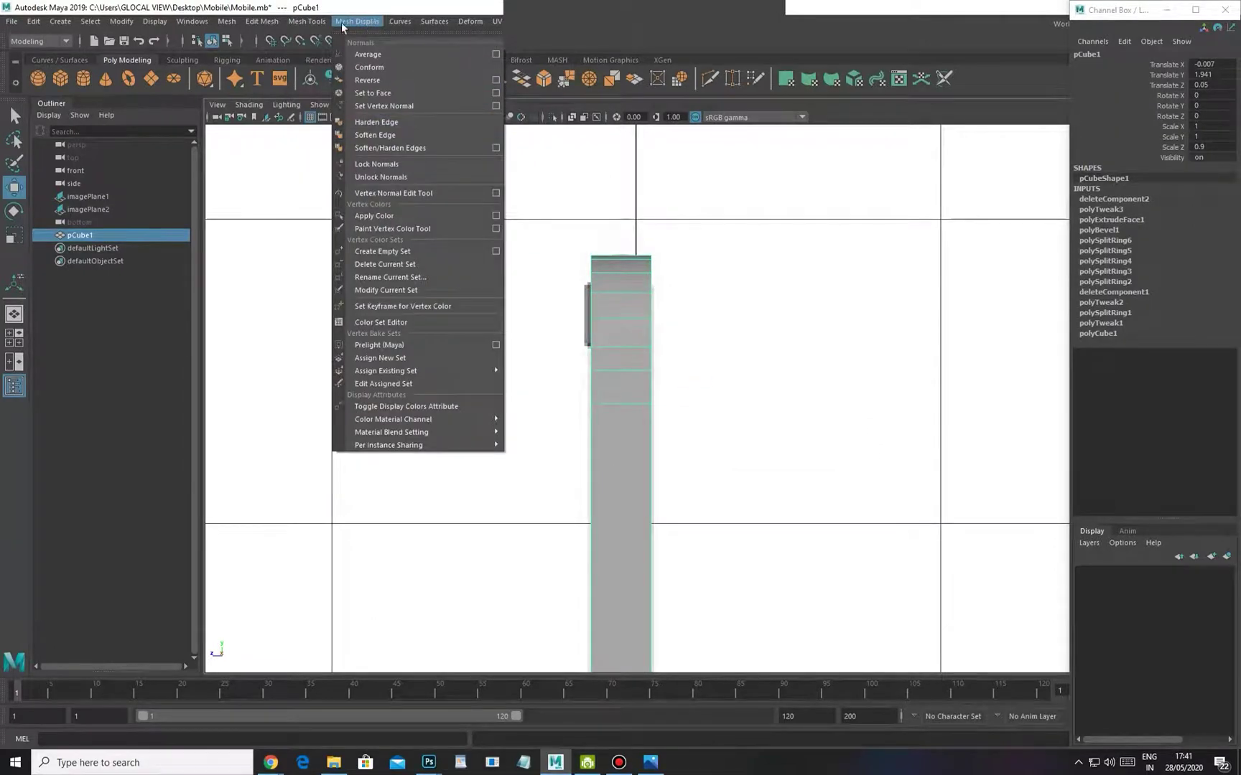
mouse_move(312, 24)
left_click(342, 140)
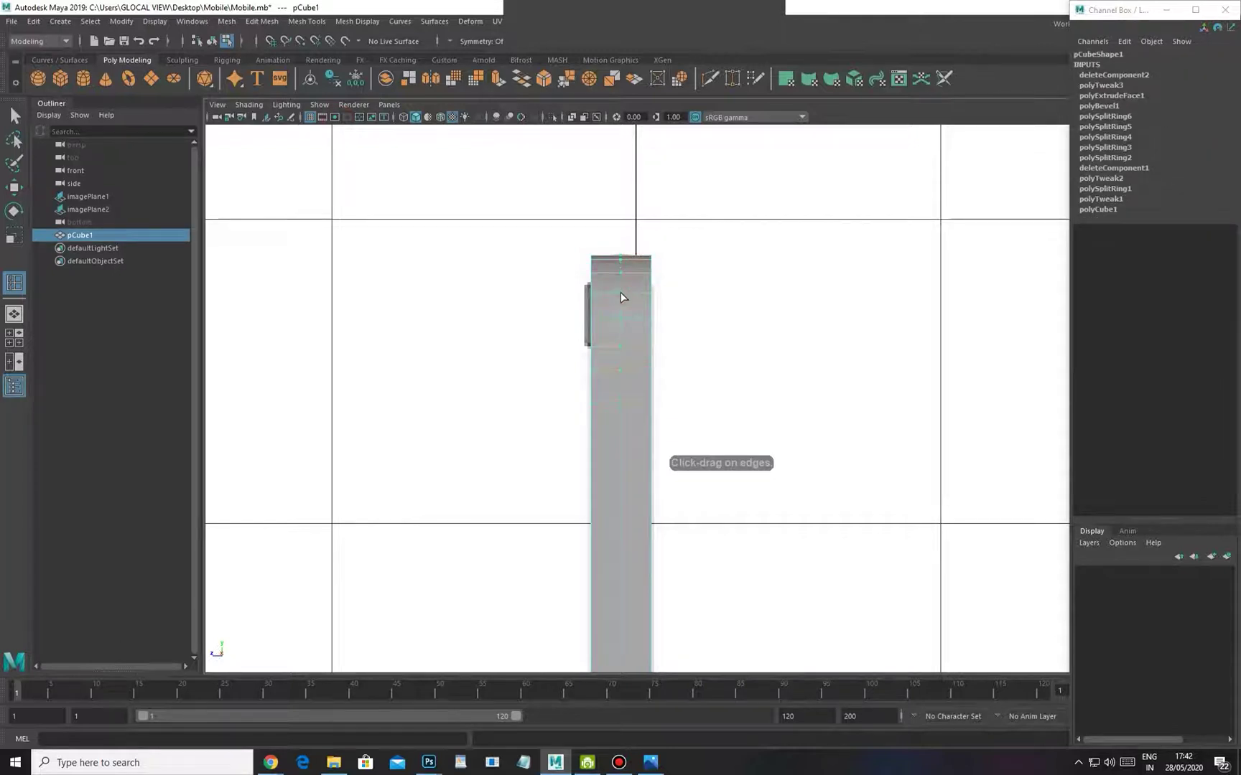
left_click(621, 291)
key("w")
left_click(633, 365)
Delete the back half of the body's faces up to the middle edge loop in the side view
key("a")
scroll(725, 349, "up", 4)
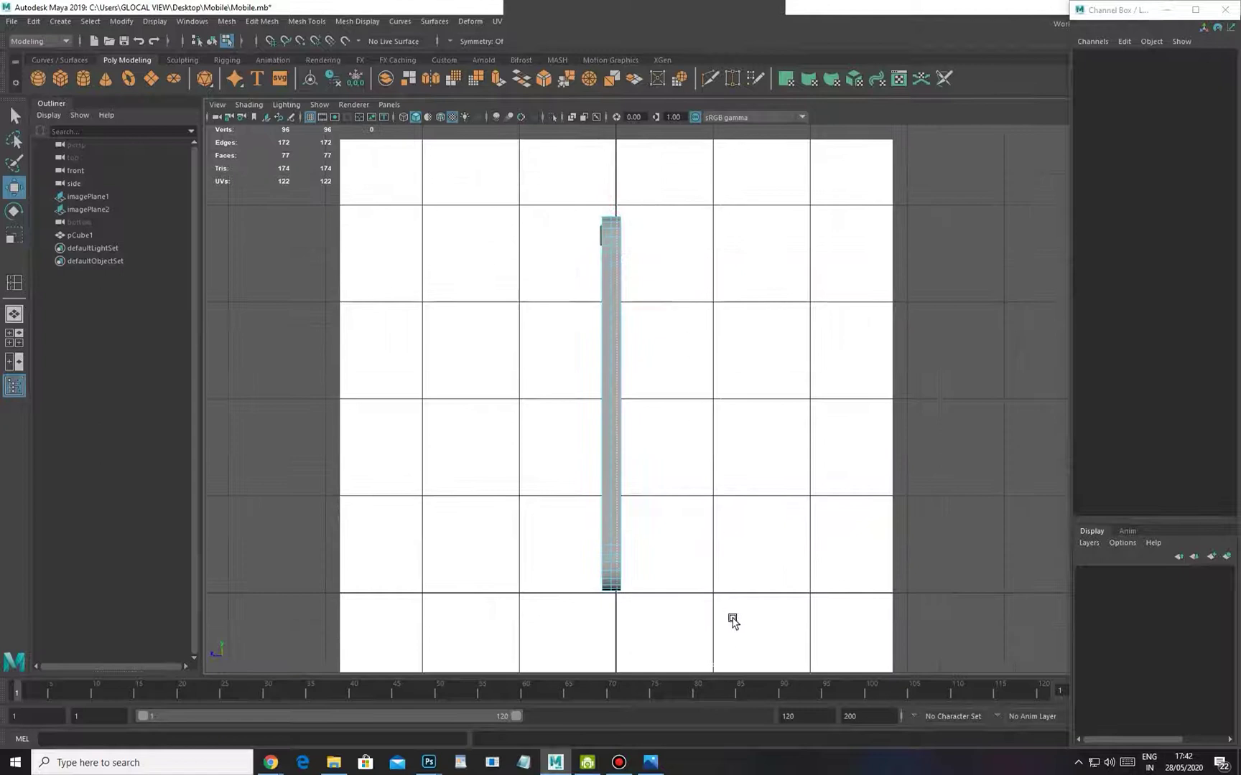
left_click_drag(728, 608, 744, 660)
left_click(723, 637)
scroll(657, 365, "up", 5)
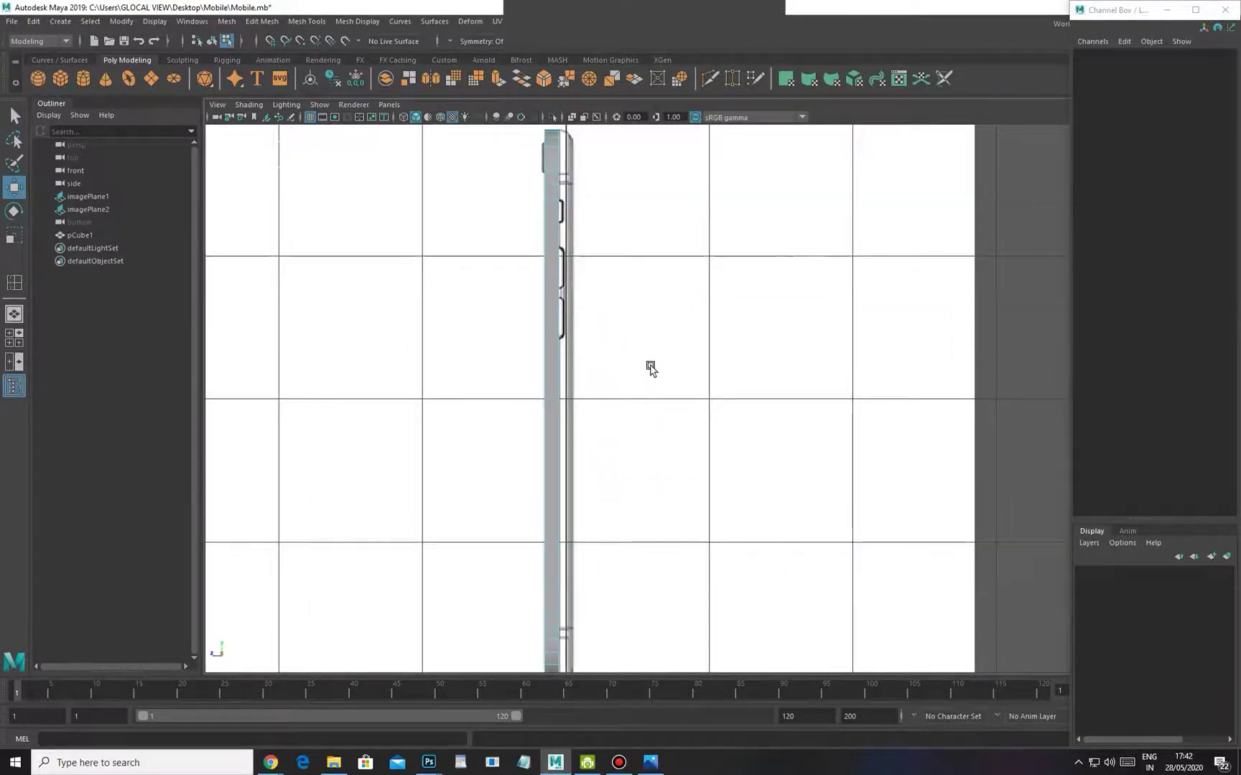
Select the outer edge loop around the front face's rim in the perspective view
double_click(633, 311)
middle_click_drag(633, 575, 630, 363, "alt")
left_click_drag(590, 258, 590, 259)
key("space")
key("space")
left_click_drag(593, 313, 599, 454, "alt")
left_click(660, 323)
scroll(660, 352, "up", 3)
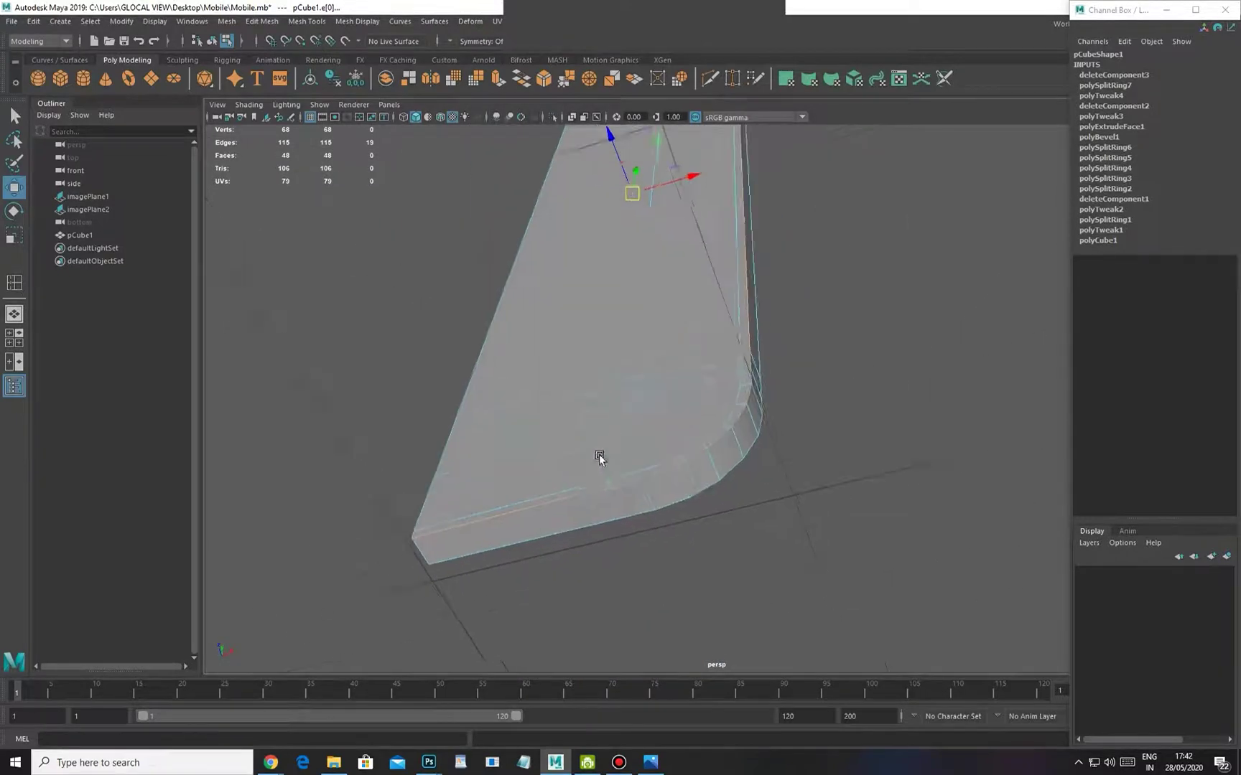
right_click_drag(599, 454, 659, 506, "alt")
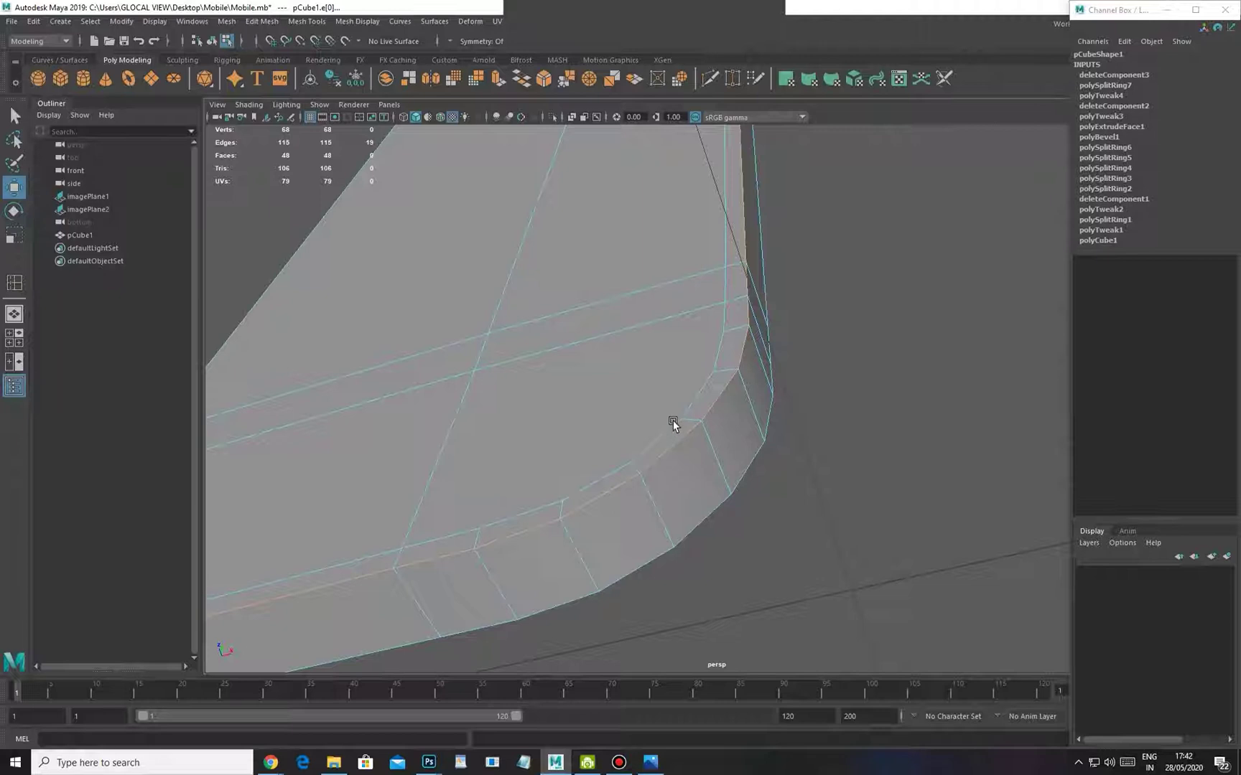
Undo the rim edge selection and the deletion of the body's back half
key("ctrl+z")
left_click_drag(689, 474, 683, 408, "alt")
key("ctrl+z")
key("ctrl+z")
key("ctrl+z")
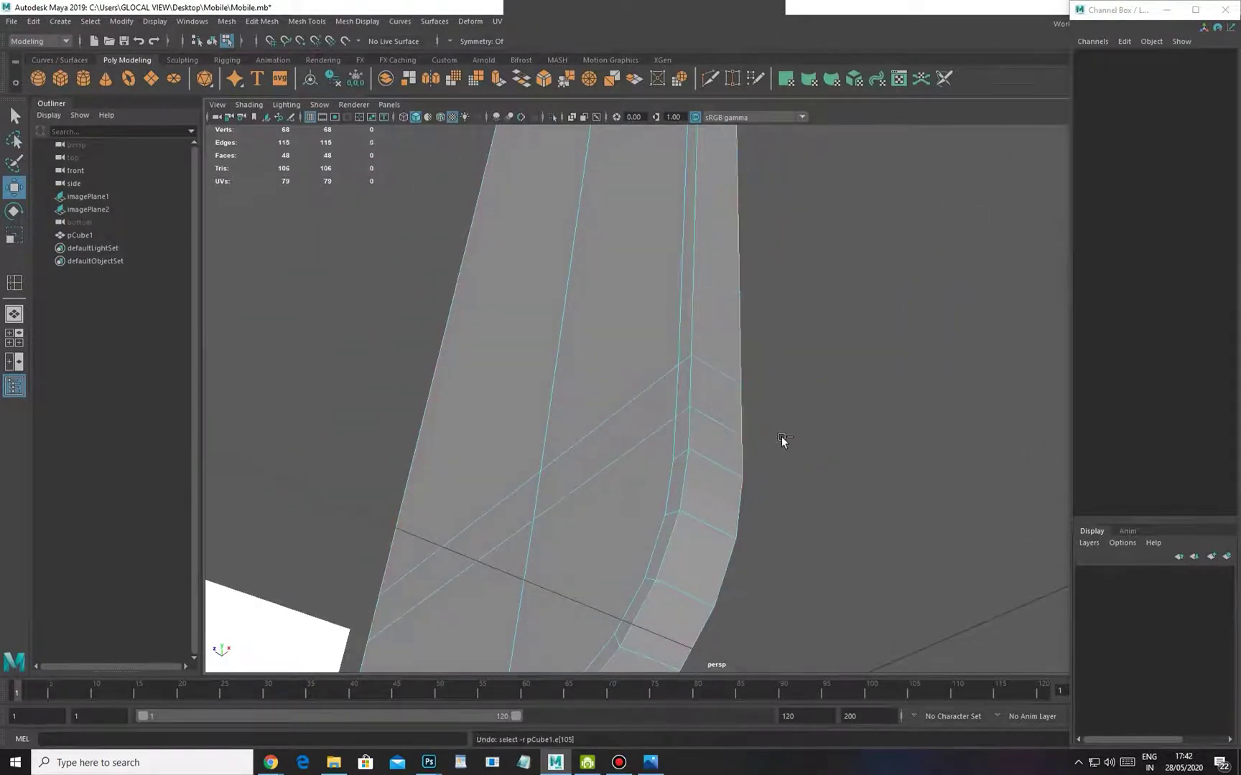
key("ctrl+z")
Try to bevel the edges along the front face's rounded corner, and undo the bevel
left_click_drag(761, 385, 616, 267, "alt")
left_click_drag(575, 360, 450, 404, "alt")
left_click(540, 398)
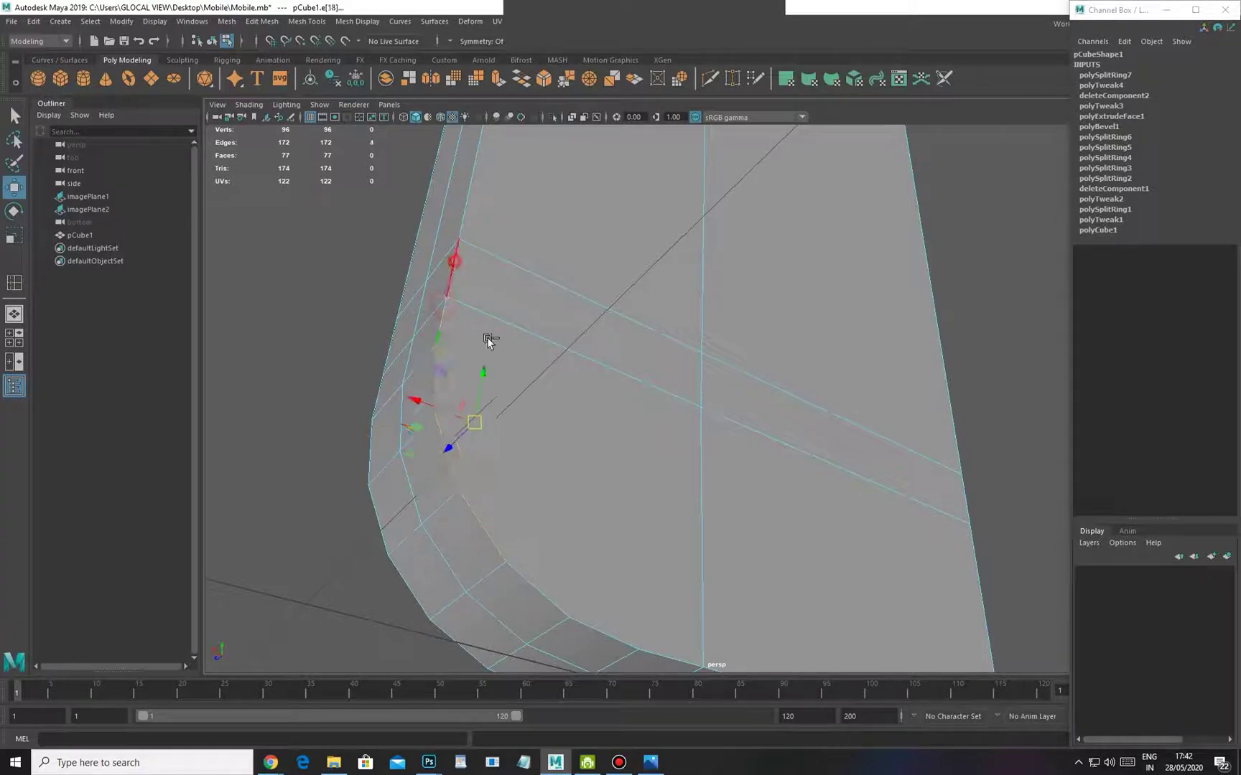
left_click(552, 605, "shift")
left_click(651, 649, "shift")
right_click_drag(678, 499, 728, 498, "shift")
left_click_drag(621, 505, 613, 435, "alt")
left_click_drag(687, 441, 611, 476, "alt")
key("ctrl+z")
Delete the back half of the body's faces up to the middle edge loop again in the side view
right_click_drag(673, 426, 626, 424, "alt")
left_click_drag(626, 423, 688, 418, "alt")
key("space")
left_click_drag(726, 314, 739, 363)
right_click_drag(766, 368, 672, 340, "alt")
key("space")
left_click_drag(688, 329, 732, 331)
mouse_move(728, 335)
right_mouse_down("alt")
mouse_move(715, 331)
mouse_move(728, 363)
right_mouse_up("alt")
middle_click_drag(728, 363, 657, 345, "alt")
right_click_drag(657, 342, 664, 375)
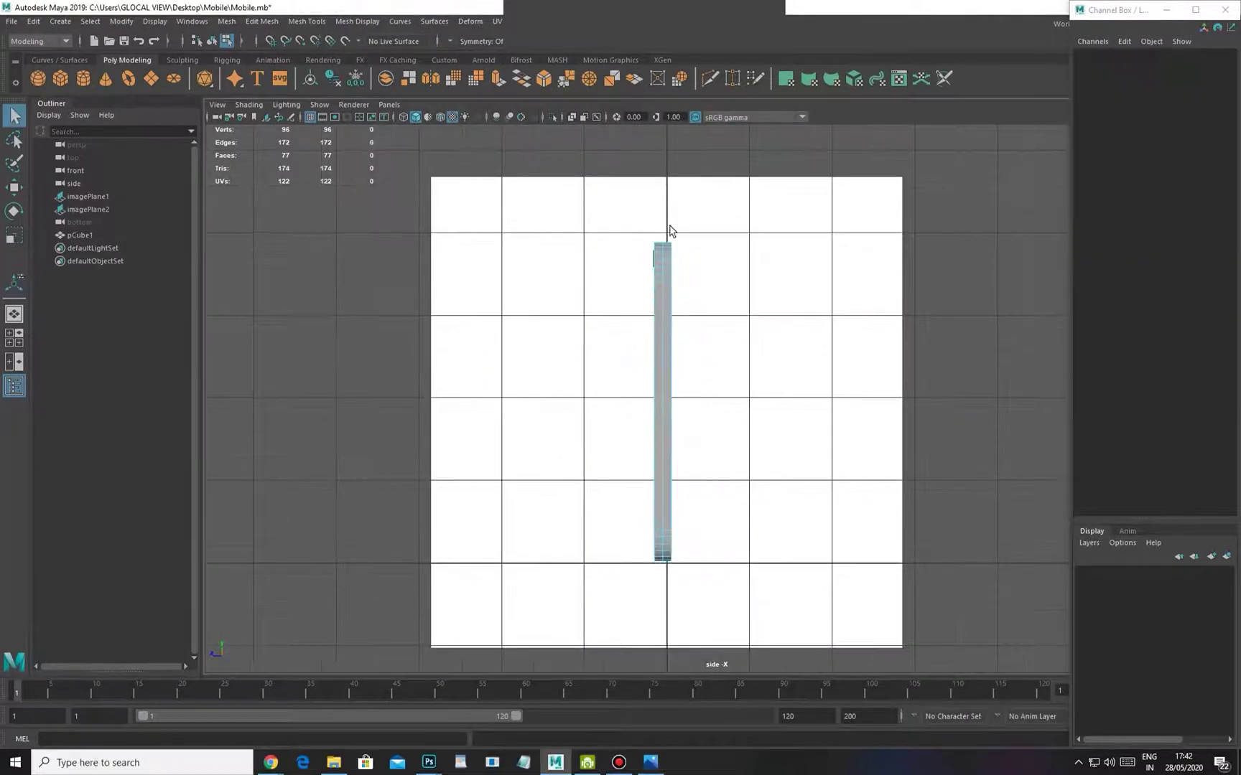
left_click_drag(735, 589, 735, 589)
key("Delete")
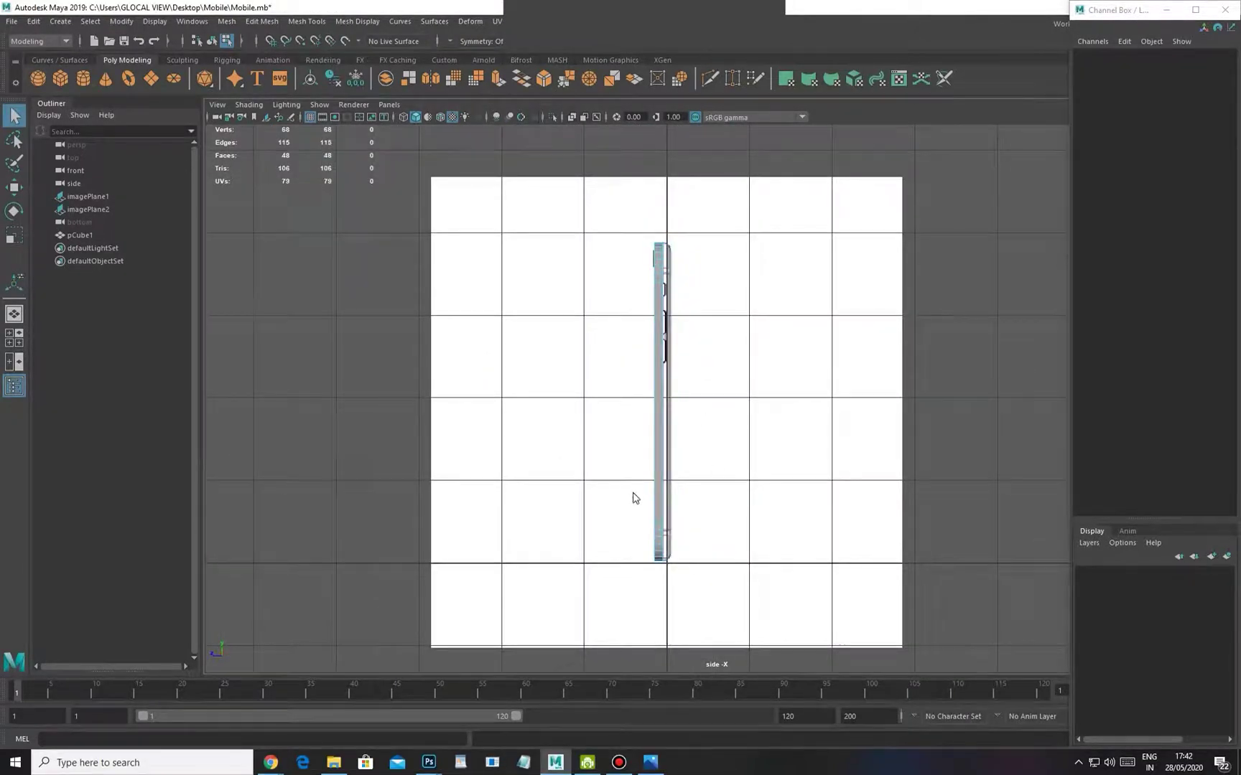
Bevel the outer edge loop around the front rim with a fractional width of 0.5 and 1 segment
key("space")
left_click_drag(633, 493, 622, 447)
left_click_drag(634, 397, 681, 392, "alt")
middle_click_drag(681, 392, 726, 430, "alt")
right_click_drag(770, 443, 773, 412)
double_click(807, 397)
left_click_drag(778, 449, 812, 431, "alt")
middle_click_drag(775, 297, 772, 306, "alt")
left_click_drag(772, 305, 535, 422, "alt")
left_click(263, 22)
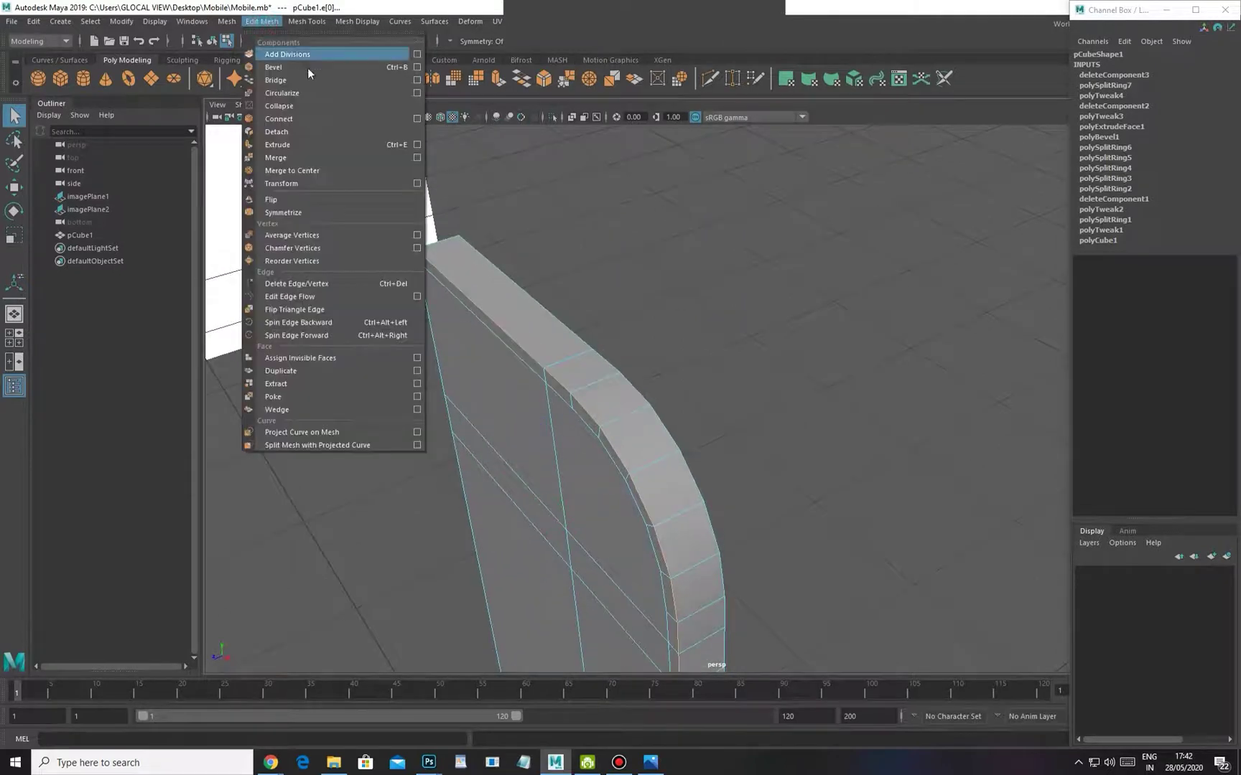
left_click(418, 67)
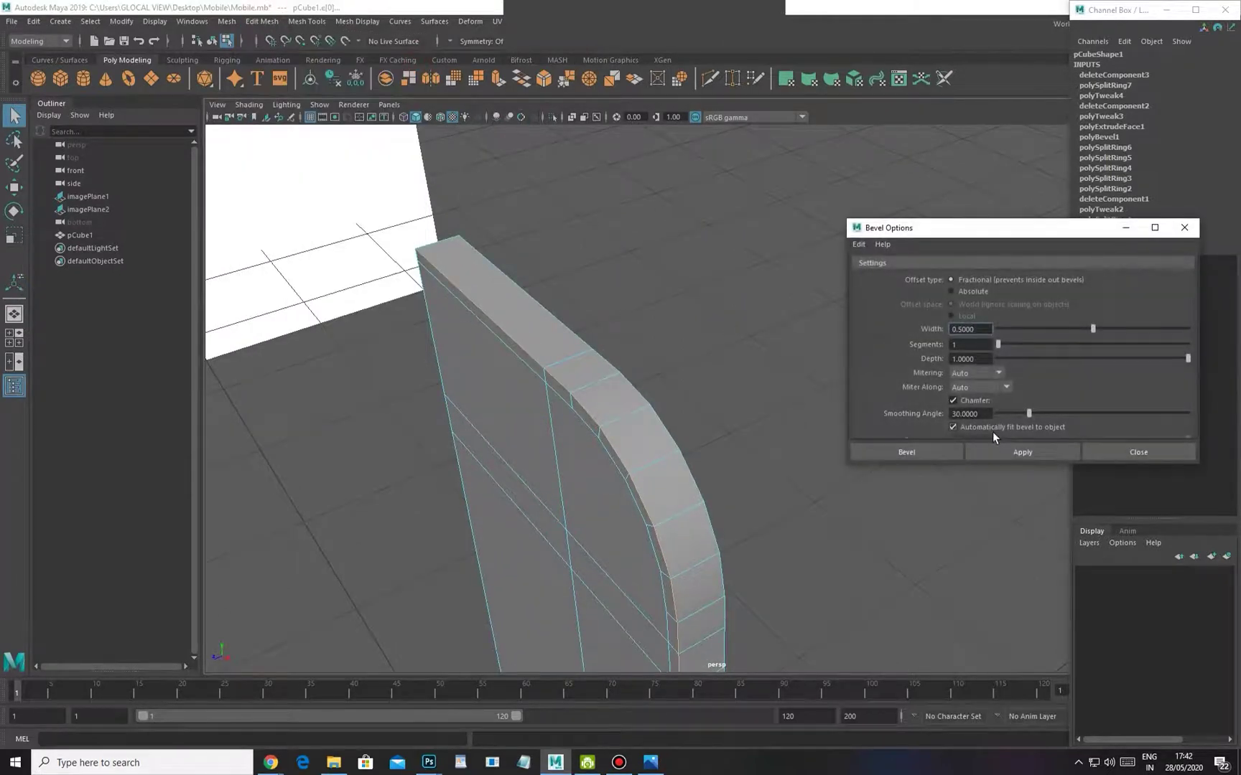
left_click(999, 452)
Set the rim bevel's fraction to 0.9 and its segments to 3, and undo the bevel
left_click_drag(719, 416, 732, 409, "alt")
right_click_drag(725, 410, 740, 419, "alt")
left_click_drag(731, 424, 748, 422, "alt")
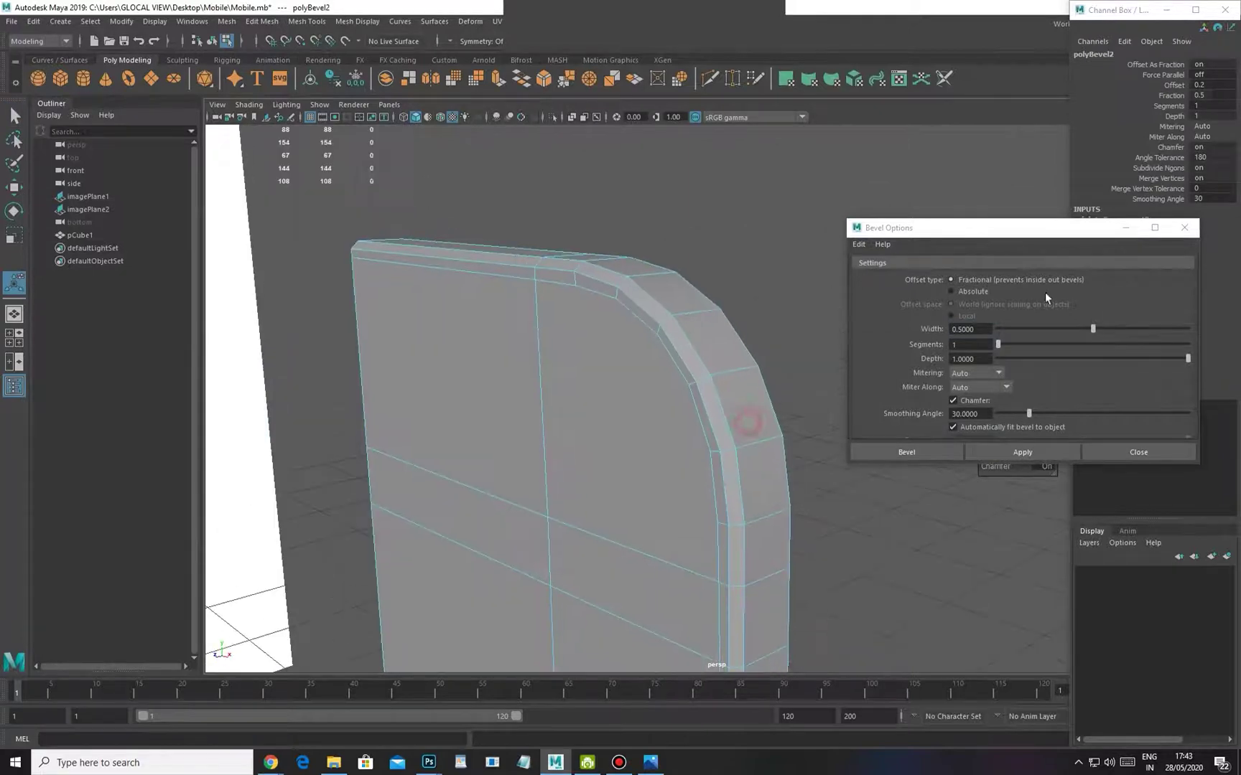
left_click(1186, 228)
left_click_drag(903, 374, 853, 416, "alt")
right_click_drag(850, 421, 839, 386, "alt")
left_click_drag(800, 423, 474, 294, "alt")
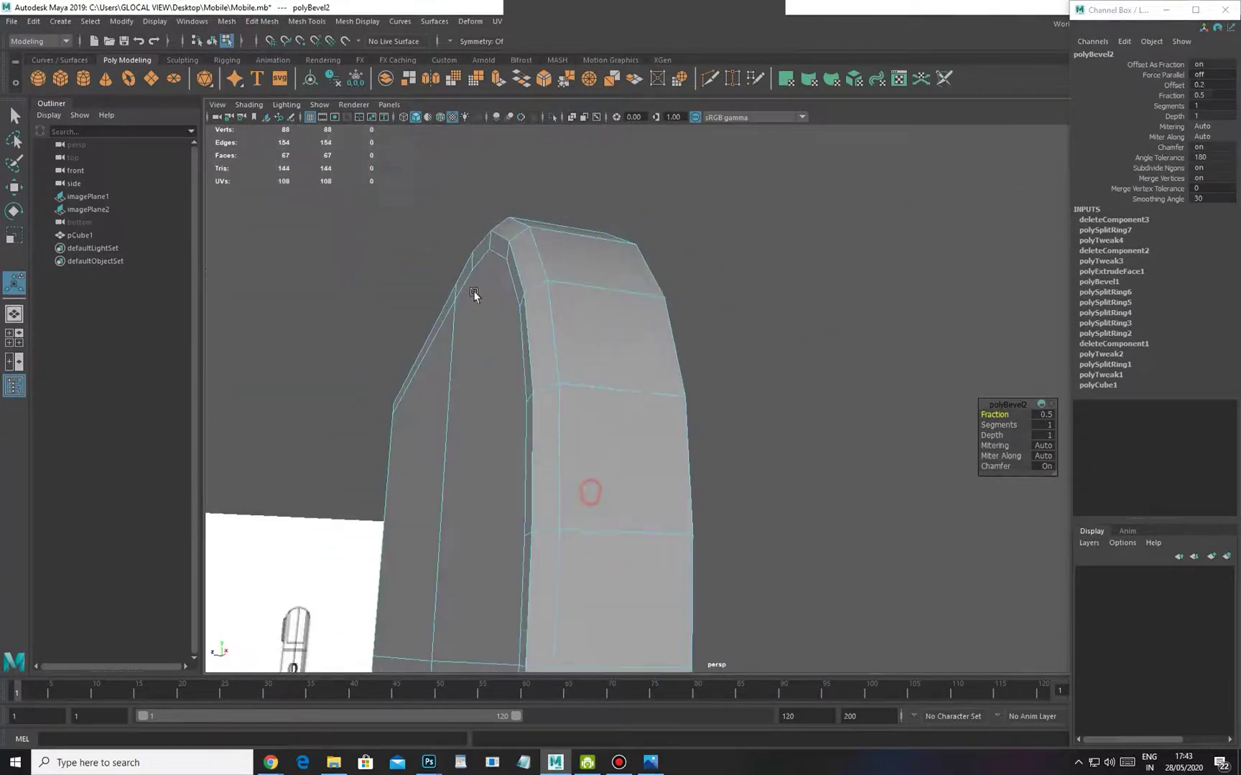
left_click_drag(998, 414, 1004, 410)
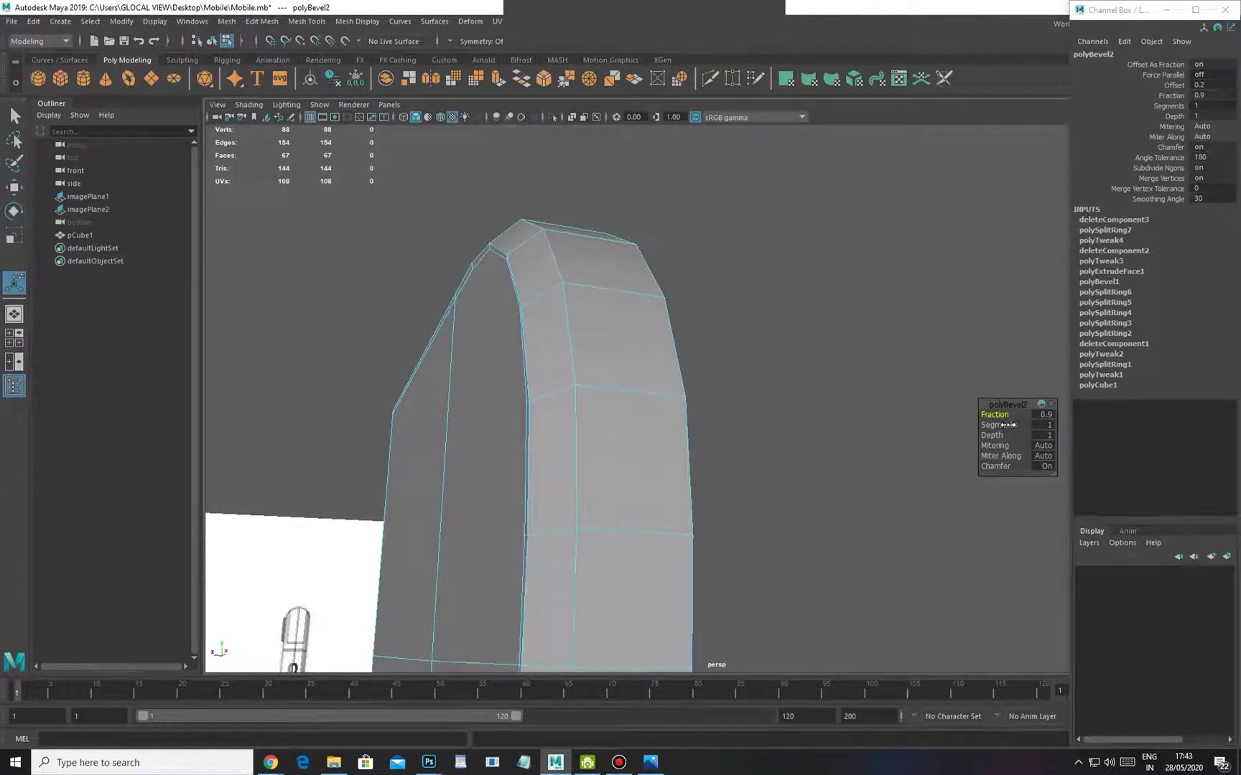
left_click_drag(995, 428, 1006, 429)
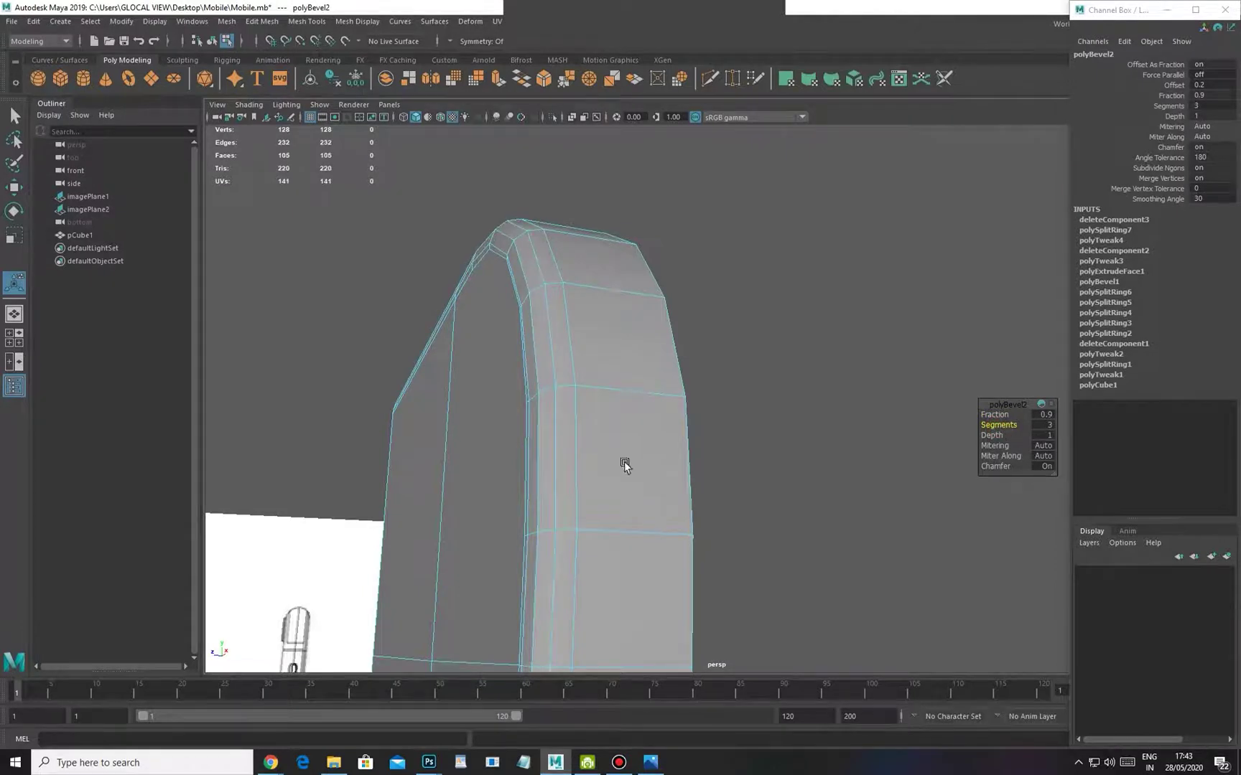
left_click_drag(424, 445, 534, 476, "alt")
right_click_drag(601, 407, 501, 404, "alt")
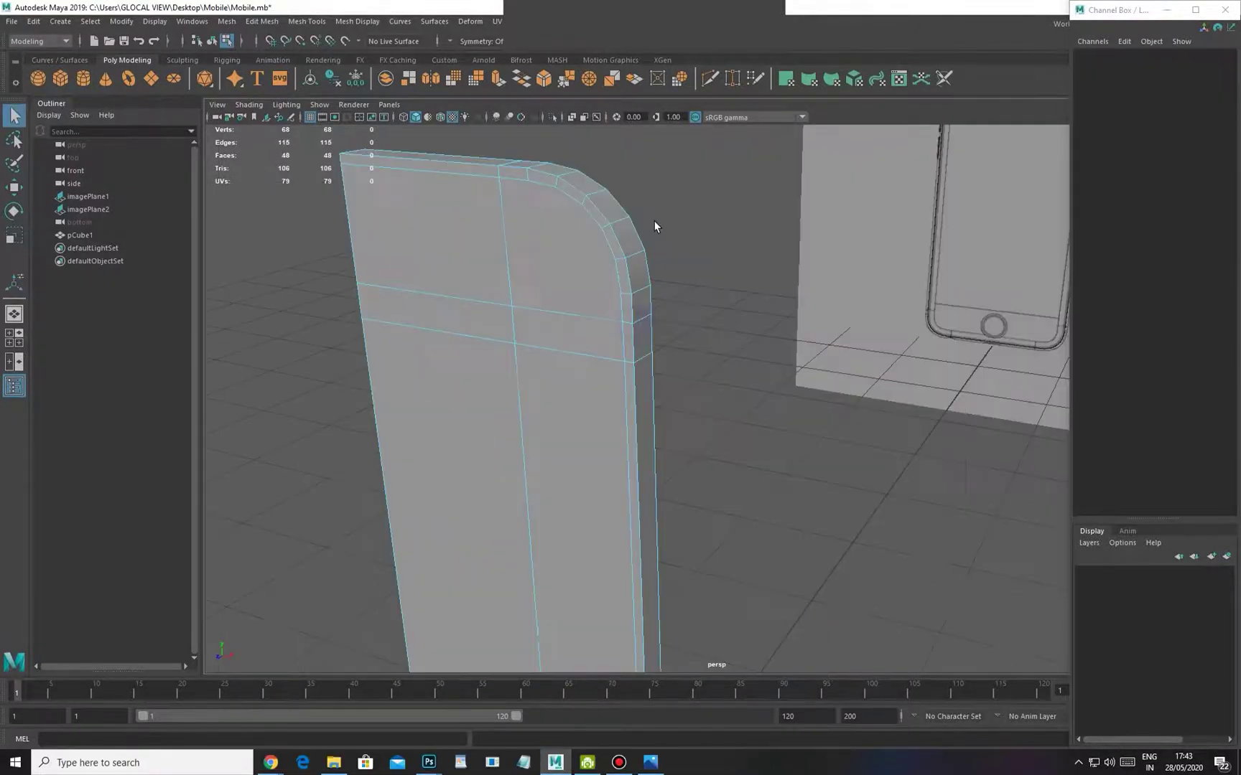
Select the whole narrow strip of faces running around the front face's rim
left_click_drag(654, 227, 583, 202, "alt")
left_click(586, 202)
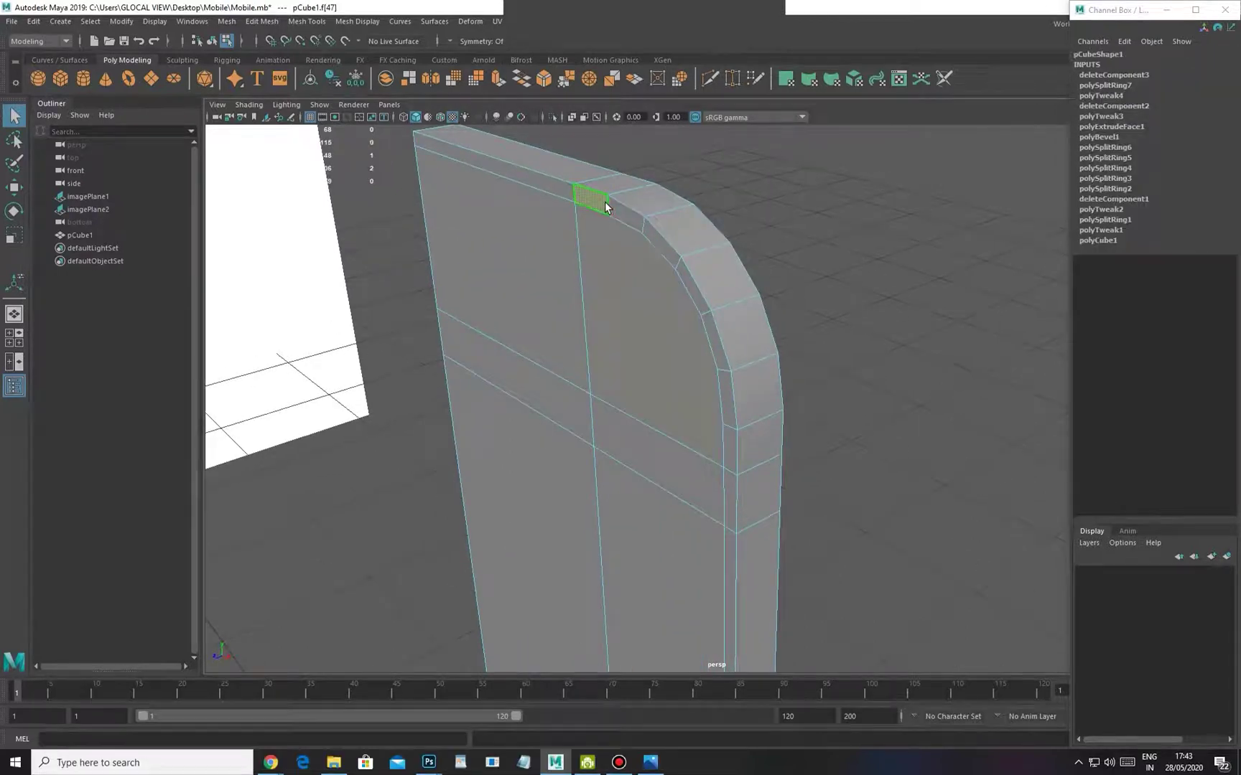
left_click(607, 203, "shift")
left_click(651, 234, "shift")
double_click(693, 292, "shift")
left_click_drag(643, 293, 734, 434, "alt")
right_click_drag(590, 384, 584, 296, "alt")
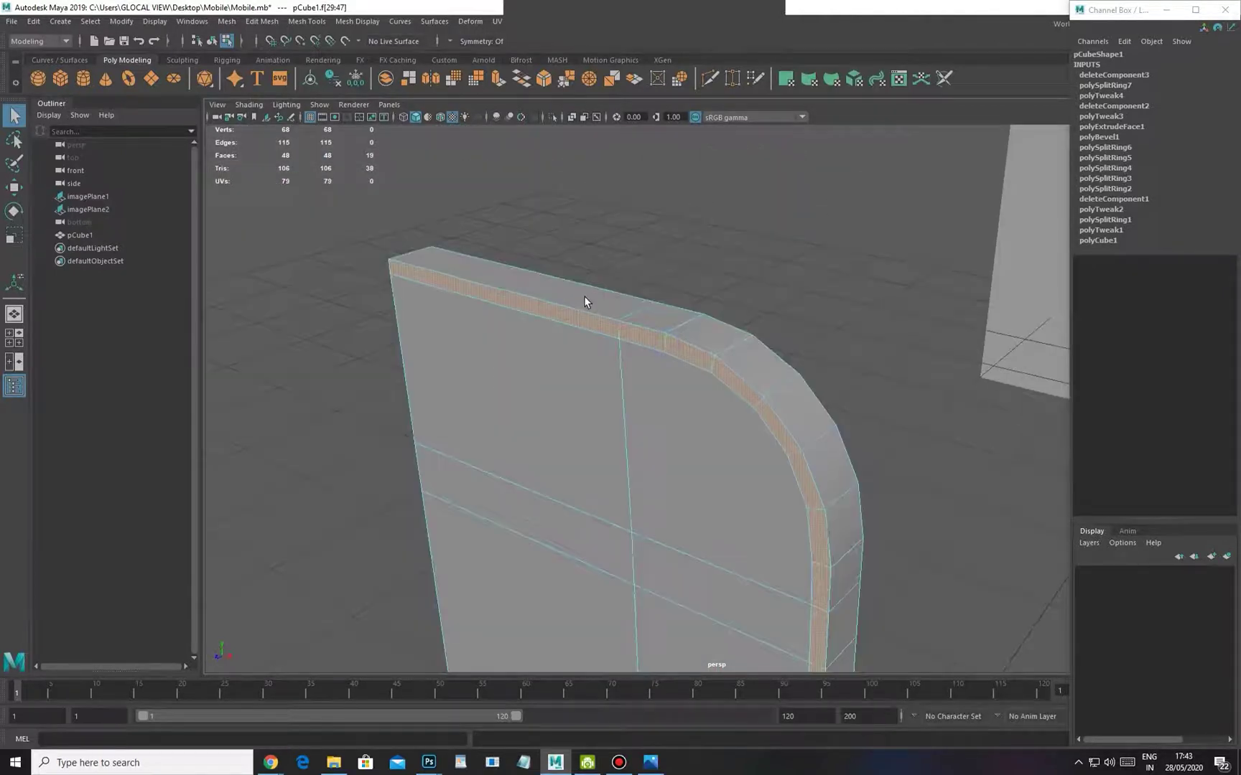
Try smoothing the selected rim faces with one division, and undo it
left_click(227, 21)
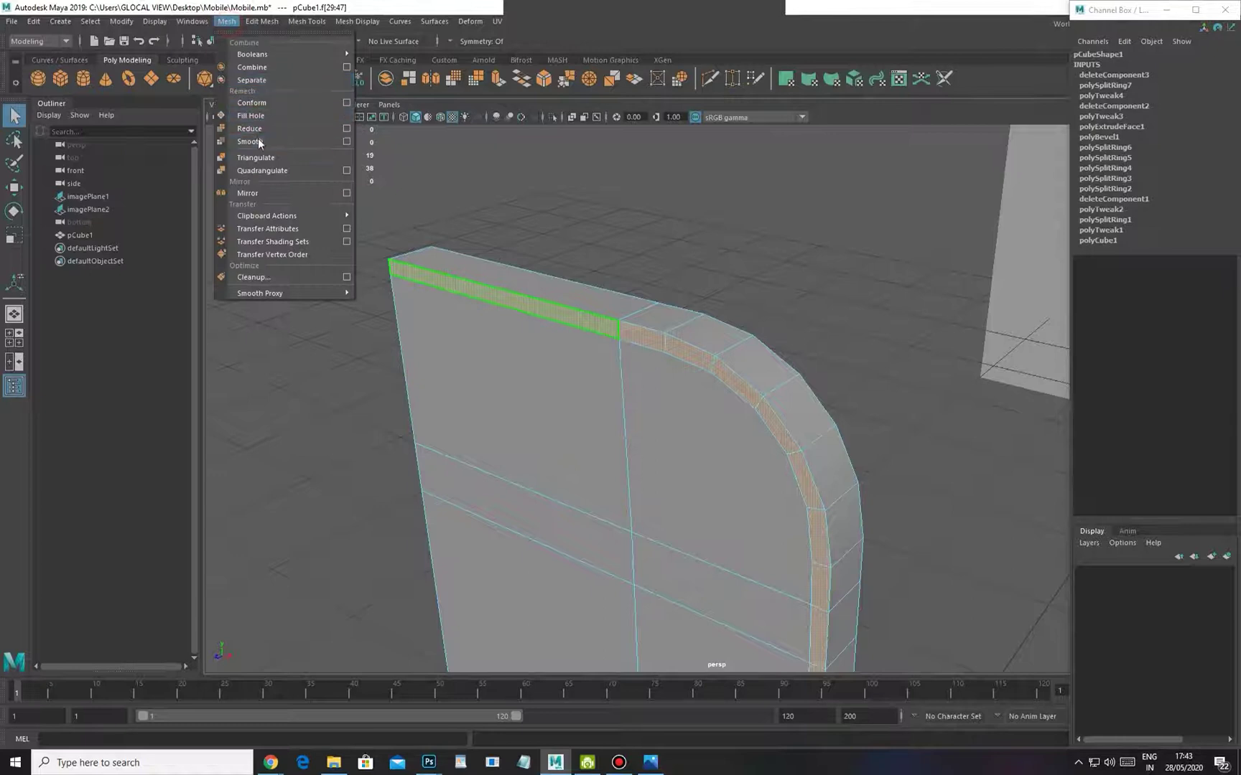
left_click(248, 132)
scroll(599, 315, "up", 3)
right_click_drag(598, 314, 607, 280, "alt")
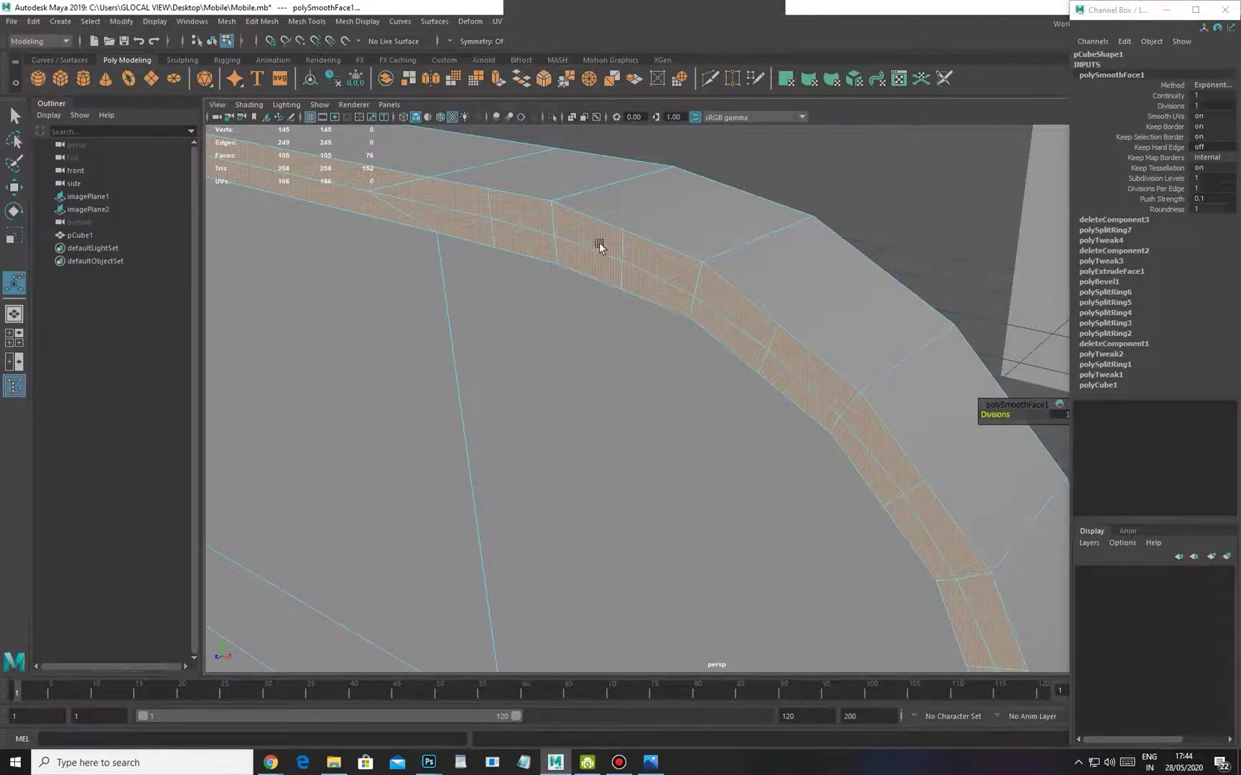
key("ctrl+z")
key("ctrl+z")
Select the outer edge loop around the front rim and bevel it in the perspective view
key("w")
right_click_drag(661, 418, 753, 295)
left_click(748, 295)
double_click(751, 301)
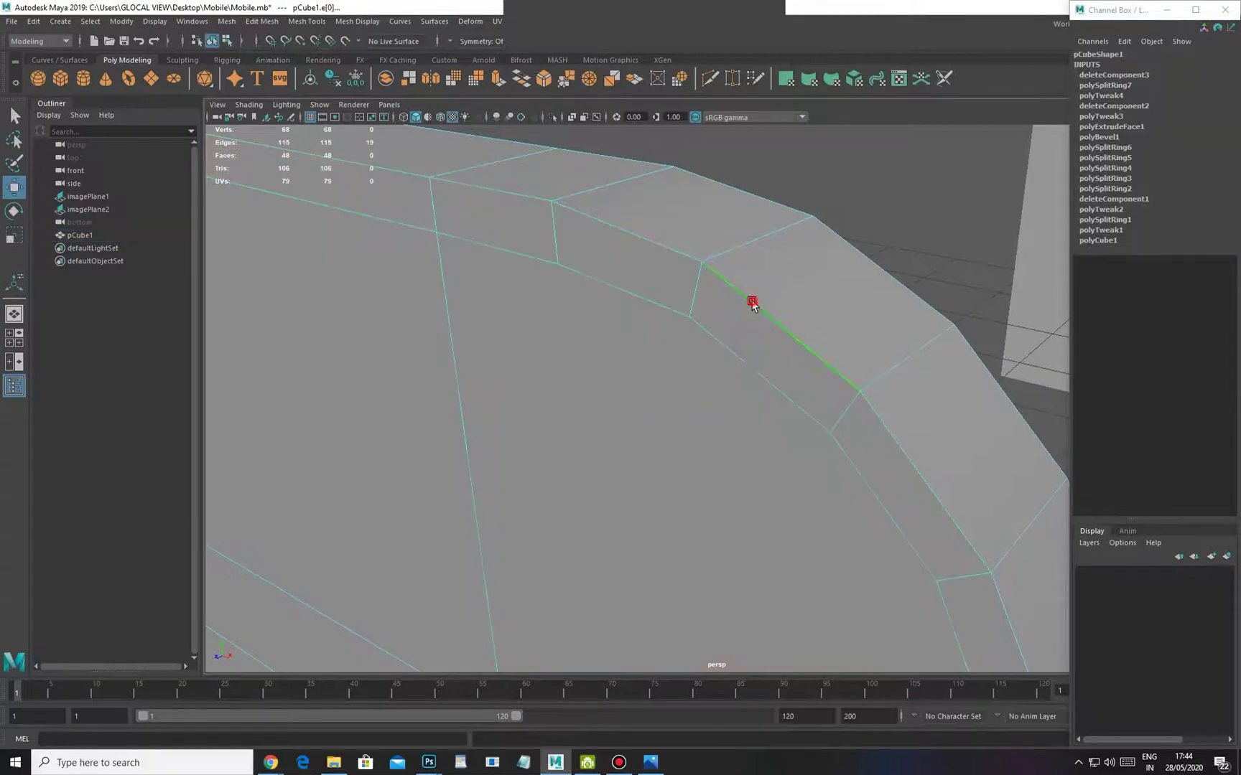
scroll(665, 338, "down", 4)
key("space")
left_click_drag(665, 327, 684, 374)
scroll(619, 326, "up", 3)
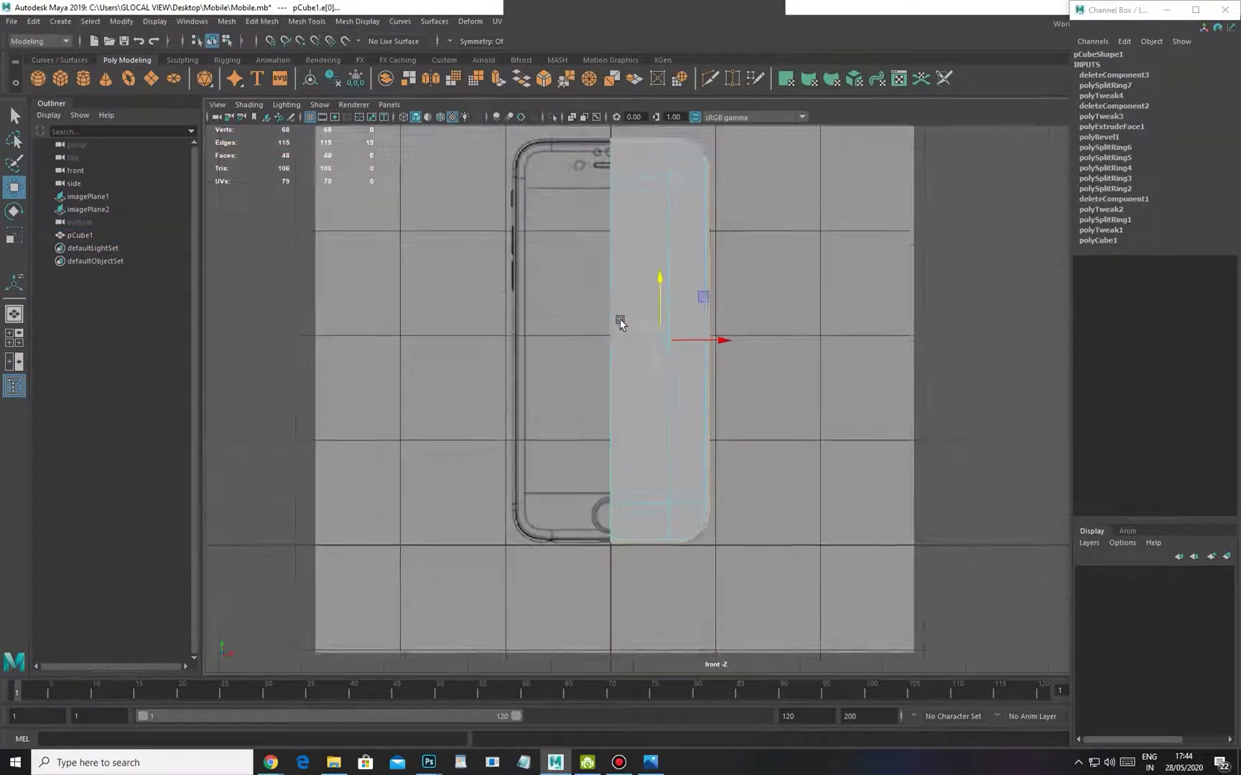
key("space")
left_click(593, 327)
right_click_drag(638, 264, 702, 267, "shift")
left_click_drag(627, 299, 783, 293, "alt")
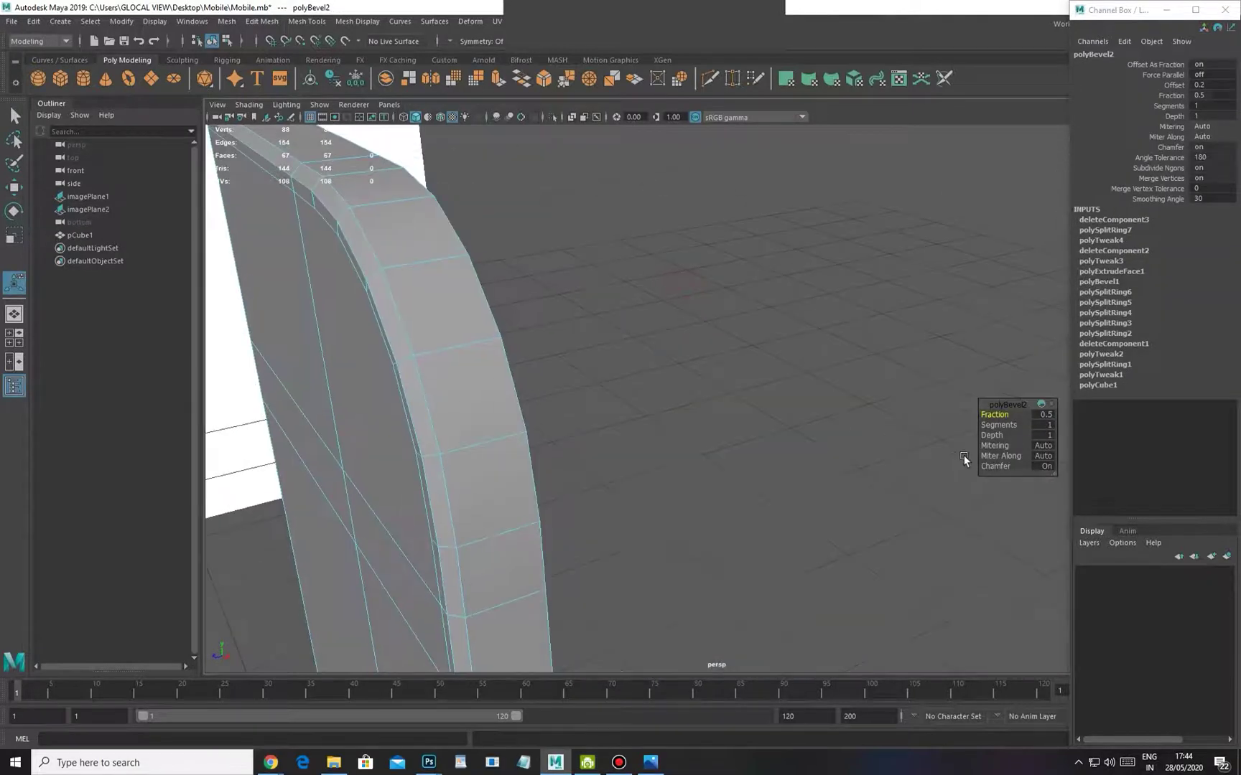
Set the rim bevel's fraction to 1 and its segments to 2, and compare it with the side reference in wireframe
left_click_drag(989, 424, 1003, 415)
key("space")
left_click_drag(659, 378, 701, 335)
scroll(562, 350, "up", 4)
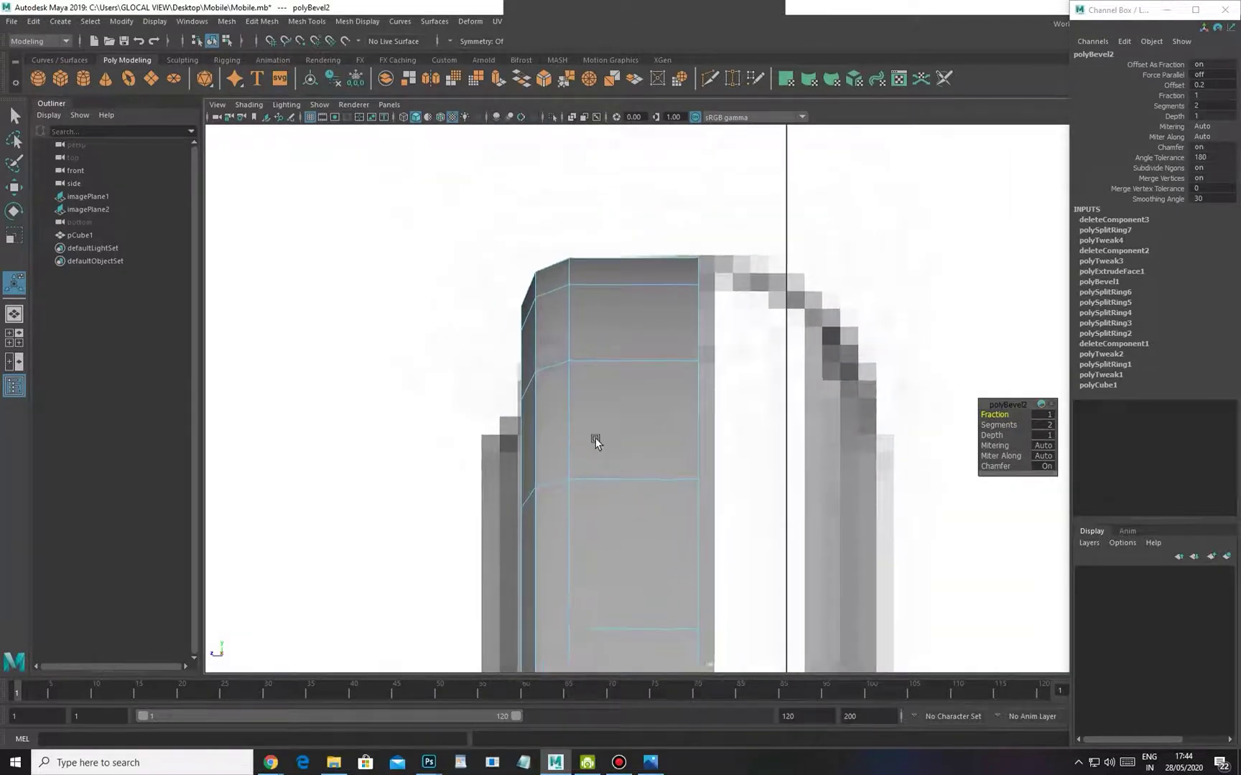
key("4")
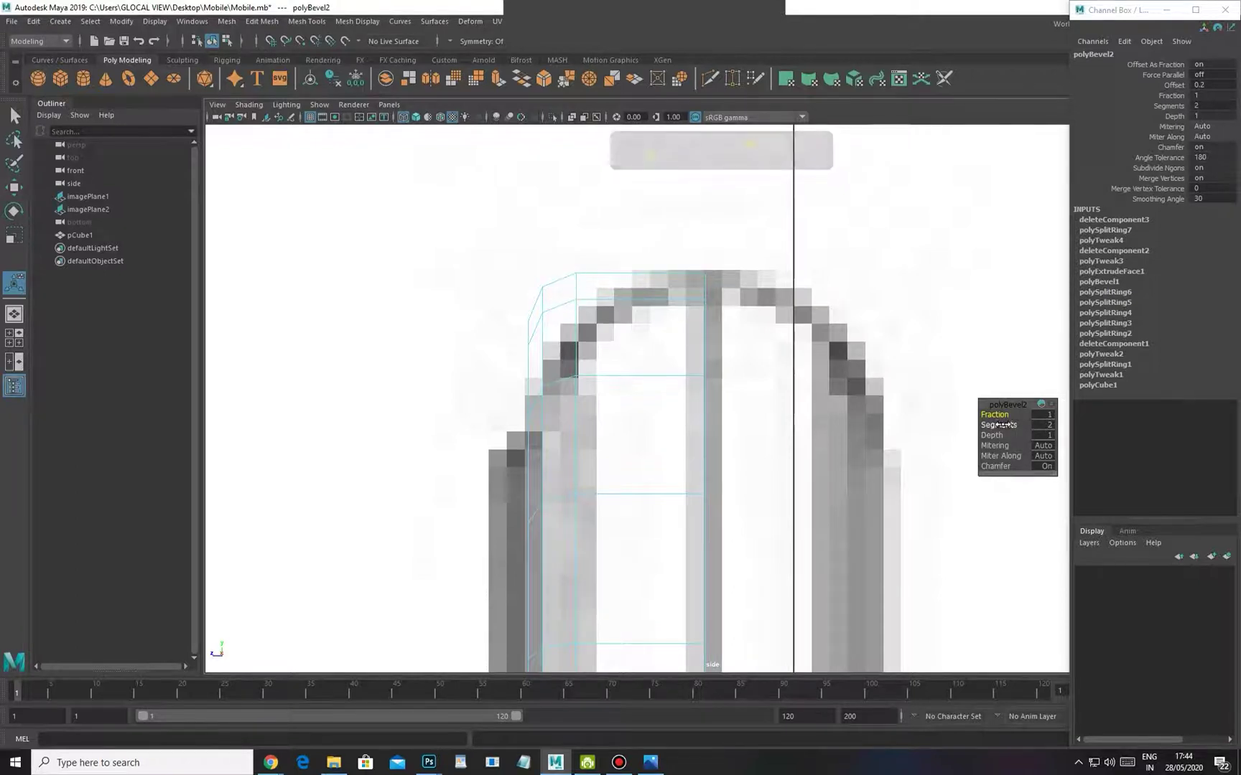
left_click_drag(1026, 412, 1010, 419)
Check the beveled rim shaded in the perspective view and undo the bevel back to the plain rim
key("space")
left_click_drag(661, 393, 656, 319)
mouse_move(653, 360)
left_mouse_down("alt")
mouse_move(675, 375)
mouse_move(617, 388)
left_mouse_up("alt")
key("5")
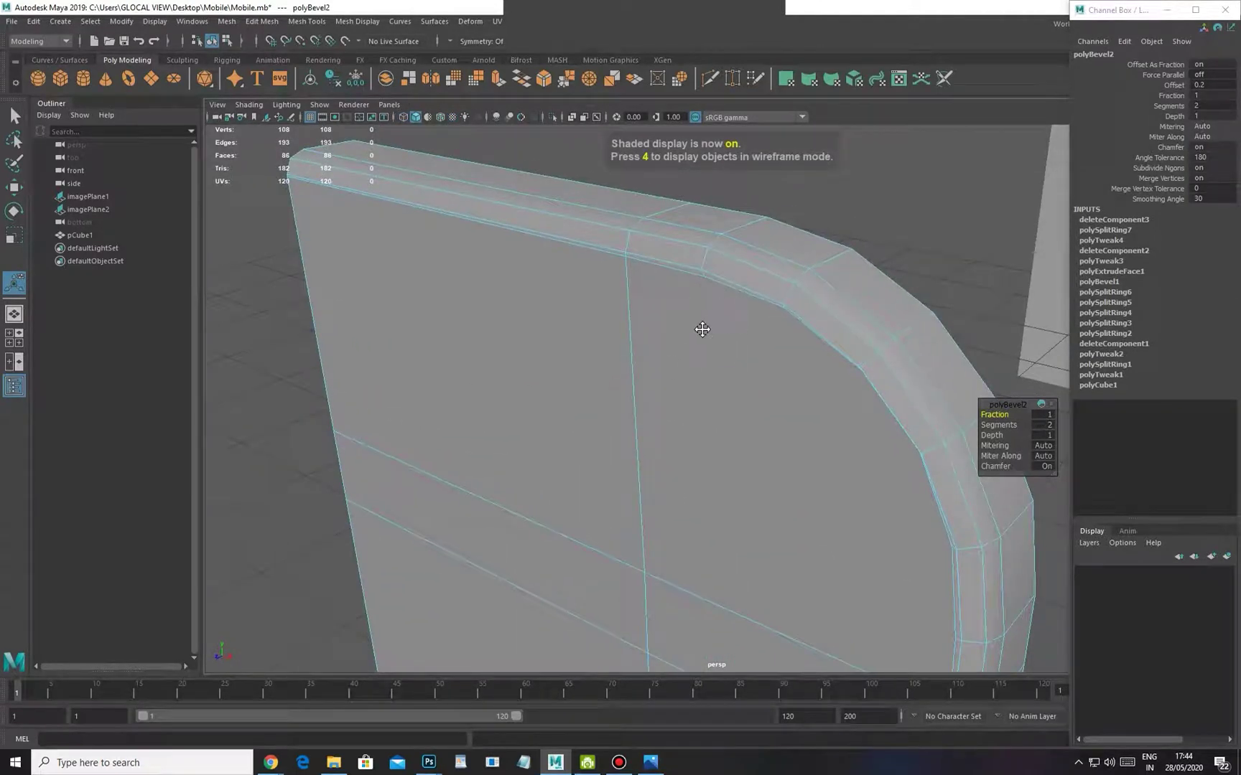
middle_click_drag(707, 330, 656, 332, "alt")
mouse_move(1017, 414)
left_mouse_down()
mouse_move(1004, 415)
mouse_move(1022, 417)
left_mouse_up()
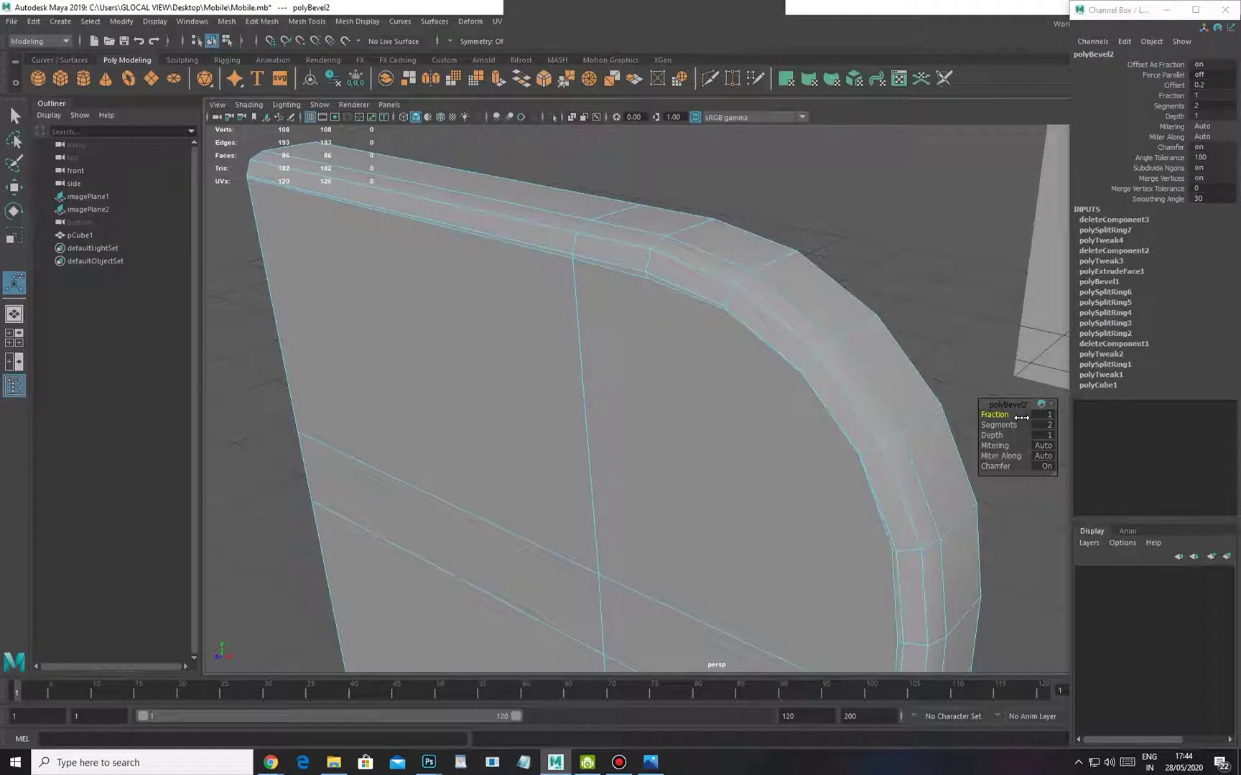
middle_click_drag(734, 464, 704, 452, "alt")
key("ctrl+z")
key("ctrl+z")
key("ctrl+z")
key("ctrl+z")
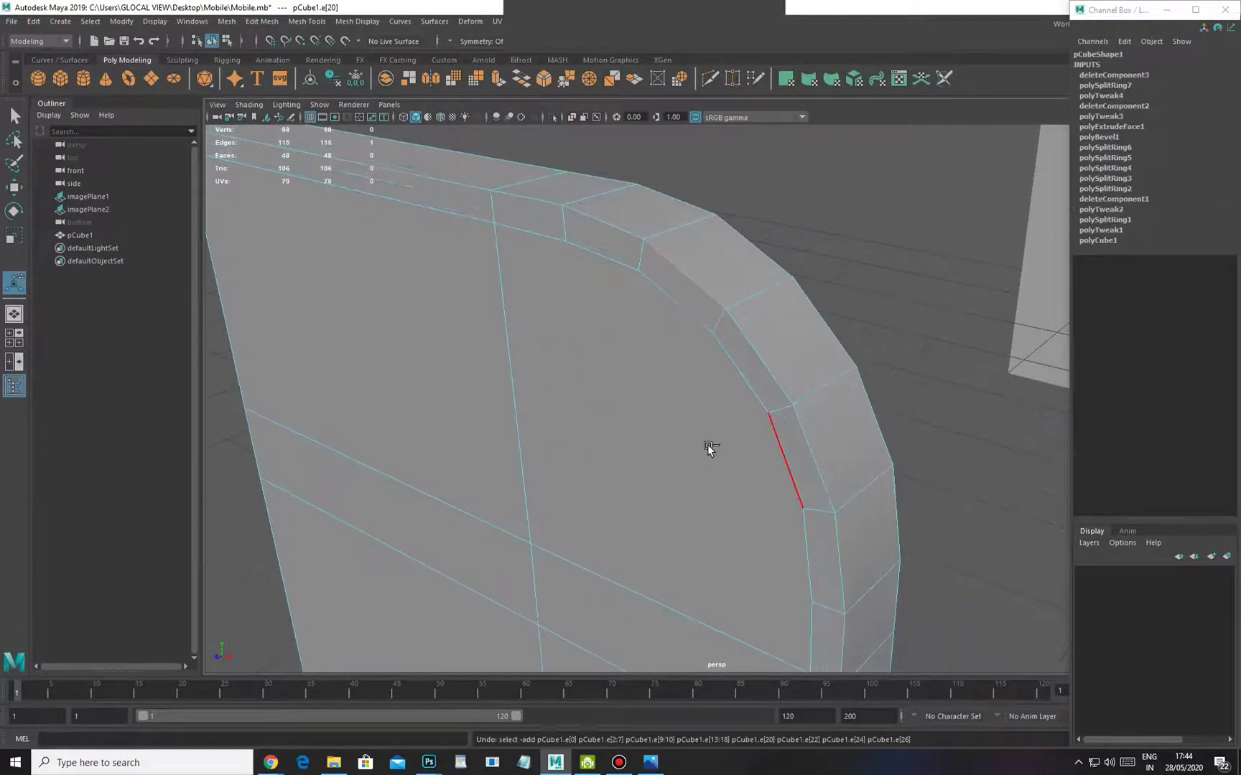
Move the rim's outer edge loop back toward the middle of the body's thickness in the side view
right_click_drag(745, 418, 730, 381, "alt")
key("space")
left_click_drag(697, 379, 696, 415)
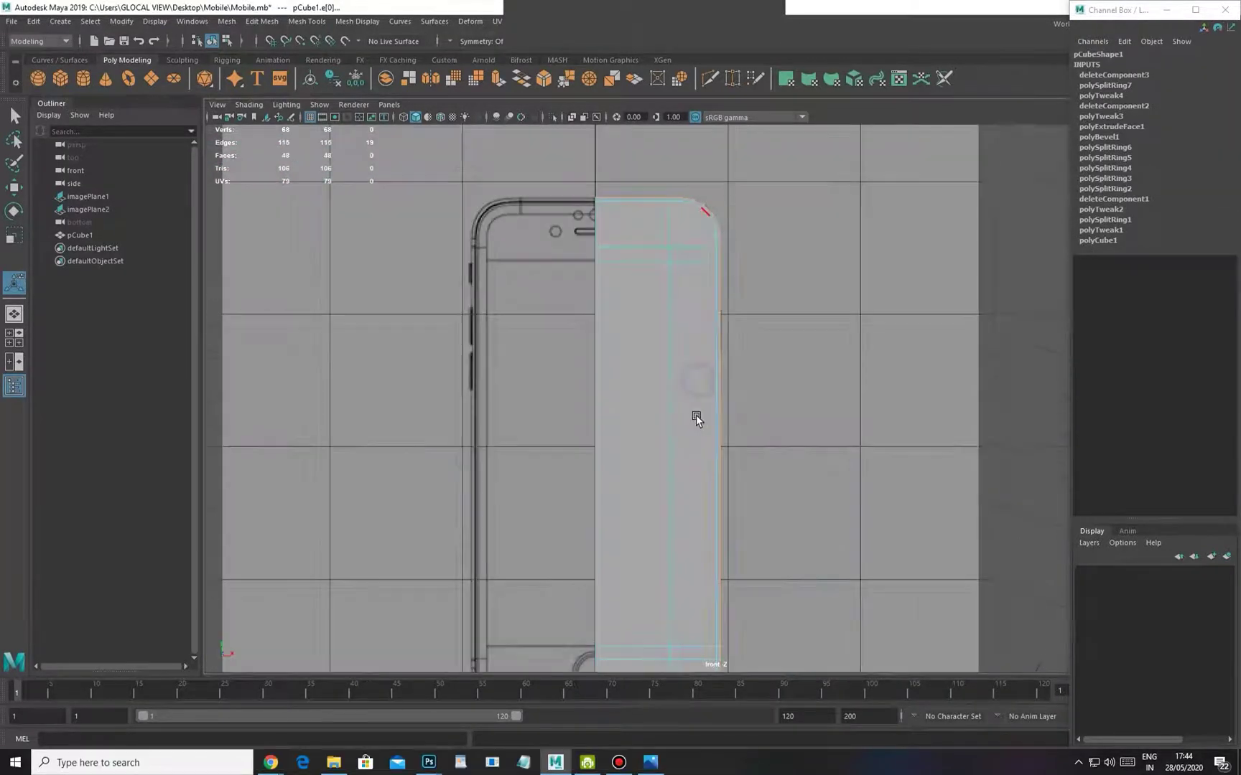
key("space")
left_click_drag(624, 372, 668, 372)
right_click_drag(668, 414, 562, 435, "alt")
middle_click_drag(562, 435, 599, 390, "alt")
key("4")
right_click_drag(600, 400, 565, 428, "alt")
middle_click_drag(565, 429, 611, 377, "alt")
right_click_drag(610, 377, 579, 391, "alt")
middle_click_drag(540, 344, 565, 348, "alt")
right_click_drag(566, 353, 544, 348, "alt")
key("w")
middle_click_drag(582, 512, 573, 294, "alt")
scroll(607, 410, "up", 4)
middle_click_drag(598, 457, 643, 390, "alt")
scroll(618, 386, "down", 2)
mouse_move(635, 360)
left_mouse_down()
mouse_move(626, 255)
mouse_move(619, 357)
mouse_move(679, 395)
mouse_move(728, 390)
mouse_move(705, 399)
mouse_move(716, 335)
left_mouse_up()
Bevel the moved outer edge loop with a fraction of 0.9 and 3 segments
key("space")
key("5")
right_click_drag(715, 336, 756, 331, "shift")
left_click_drag(756, 331, 761, 424, "alt")
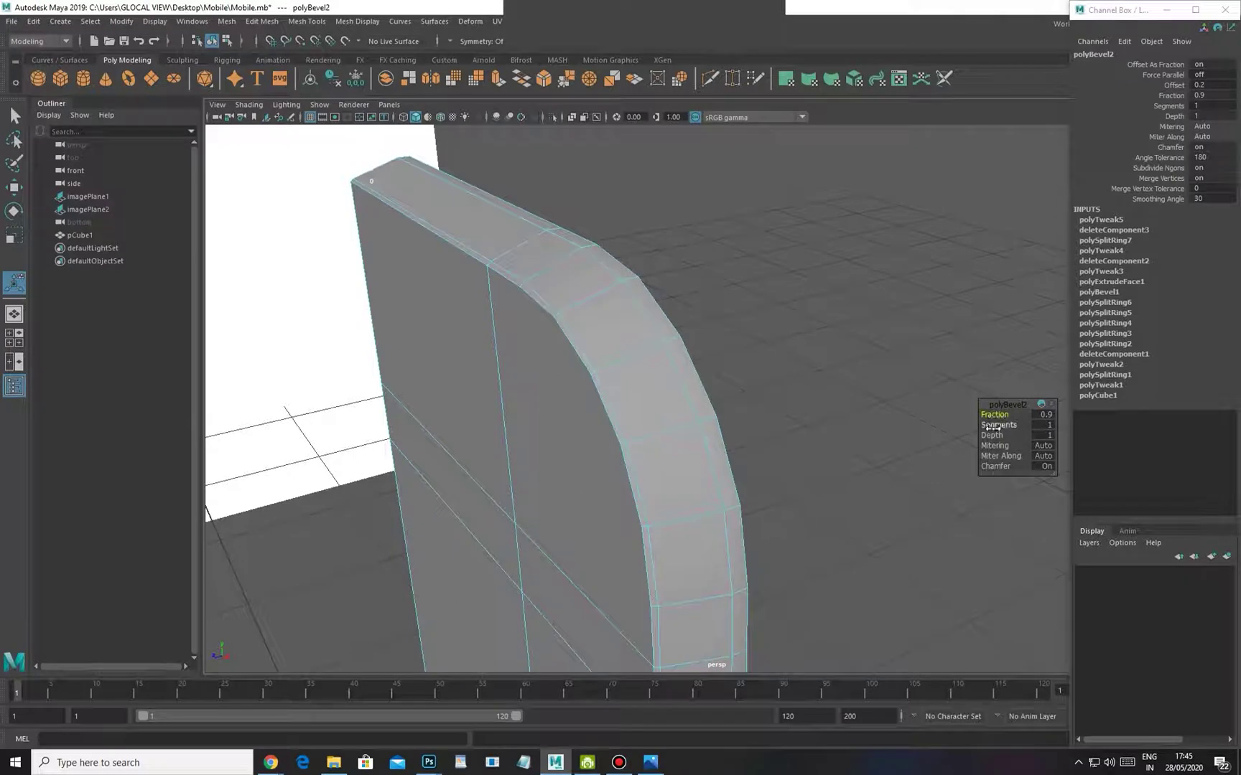
left_click_drag(835, 465, 678, 443, "alt")
key("space")
key("space")
left_click_drag(654, 372, 714, 369)
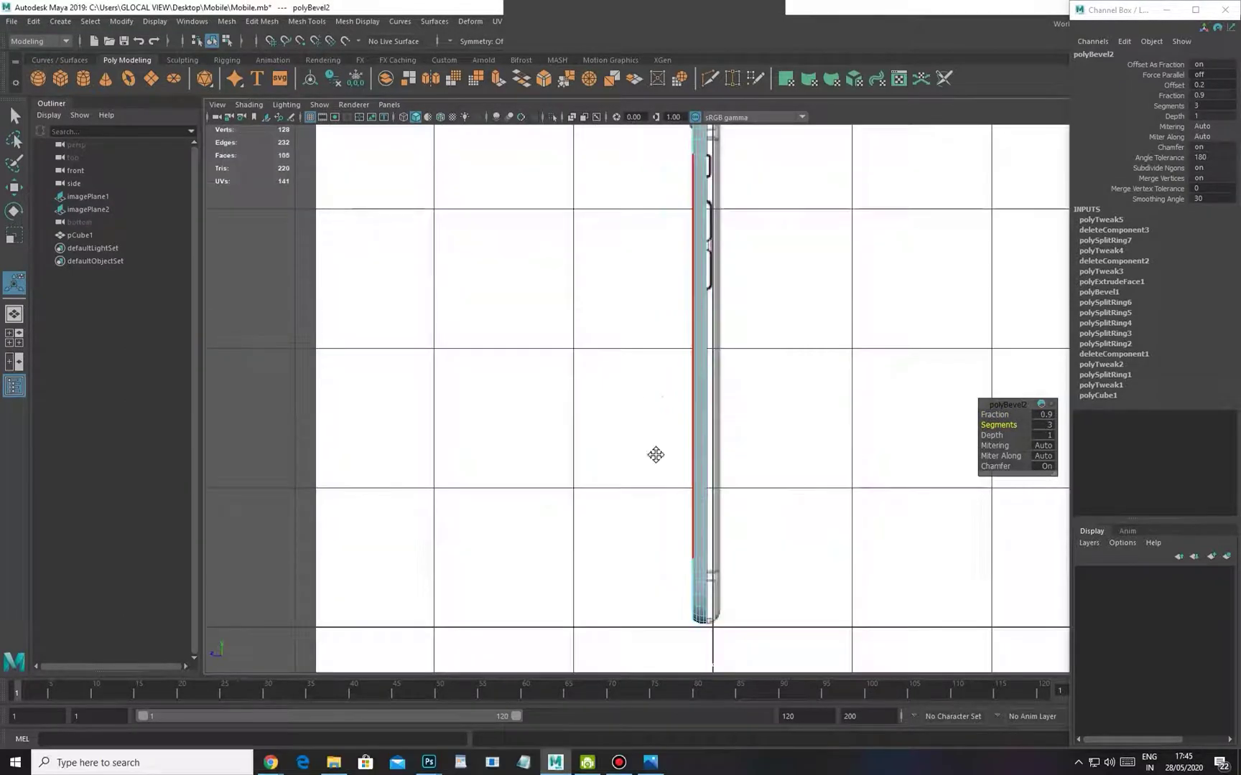
Set the rim bevel's segments to 5 while comparing its curve with the side reference in wireframe
middle_click_drag(657, 454, 605, 707, "alt")
right_click_drag(471, 390, 639, 460, "alt")
middle_click_drag(689, 473, 574, 479, "alt")
right_click_drag(593, 490, 657, 510, "alt")
middle_click_drag(605, 483, 698, 461, "alt")
right_click_drag(462, 427, 511, 365, "alt")
middle_click_drag(521, 368, 629, 389, "alt")
right_click_drag(629, 389, 695, 360, "alt")
middle_click_drag(589, 320, 614, 353, "alt")
key("4")
right_click_drag(528, 361, 596, 381, "alt")
middle_click_drag(594, 403, 606, 414, "alt")
scroll(605, 417, "up", 1)
left_click_drag(1008, 420, 1021, 429)
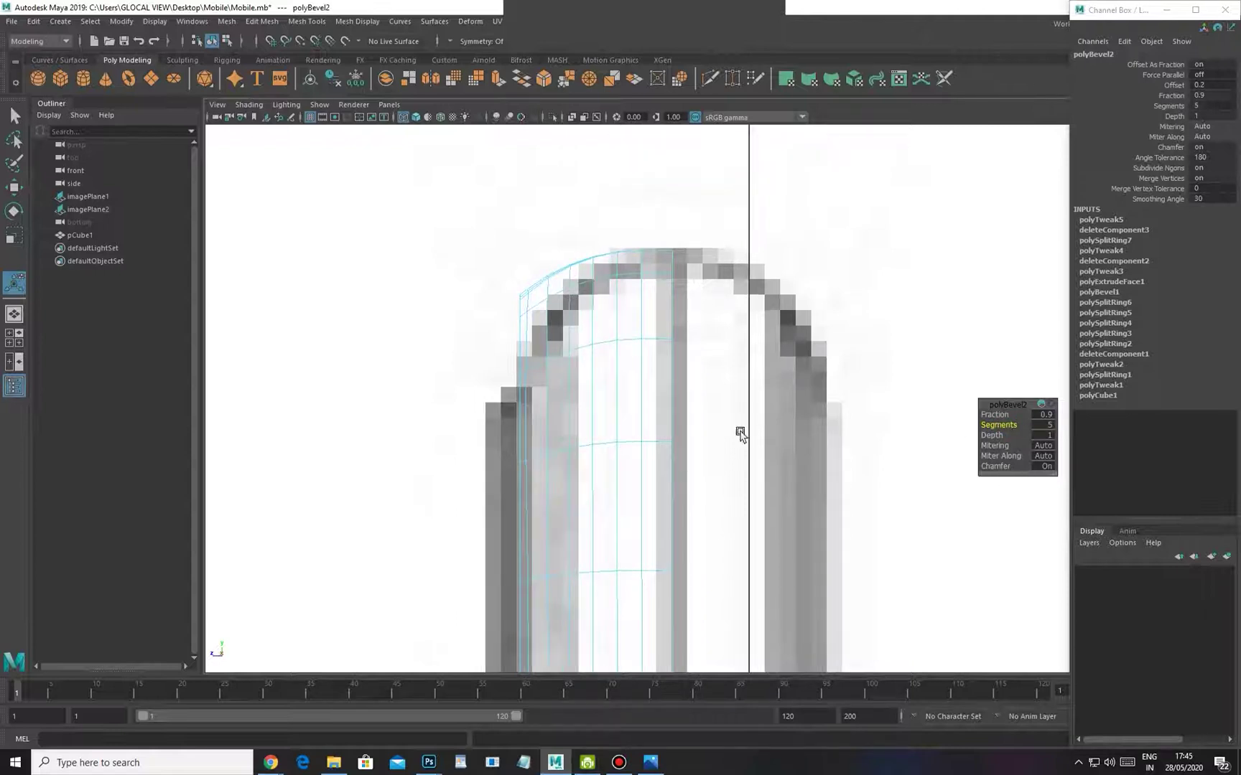
middle_click_drag(507, 400, 533, 349, "alt")
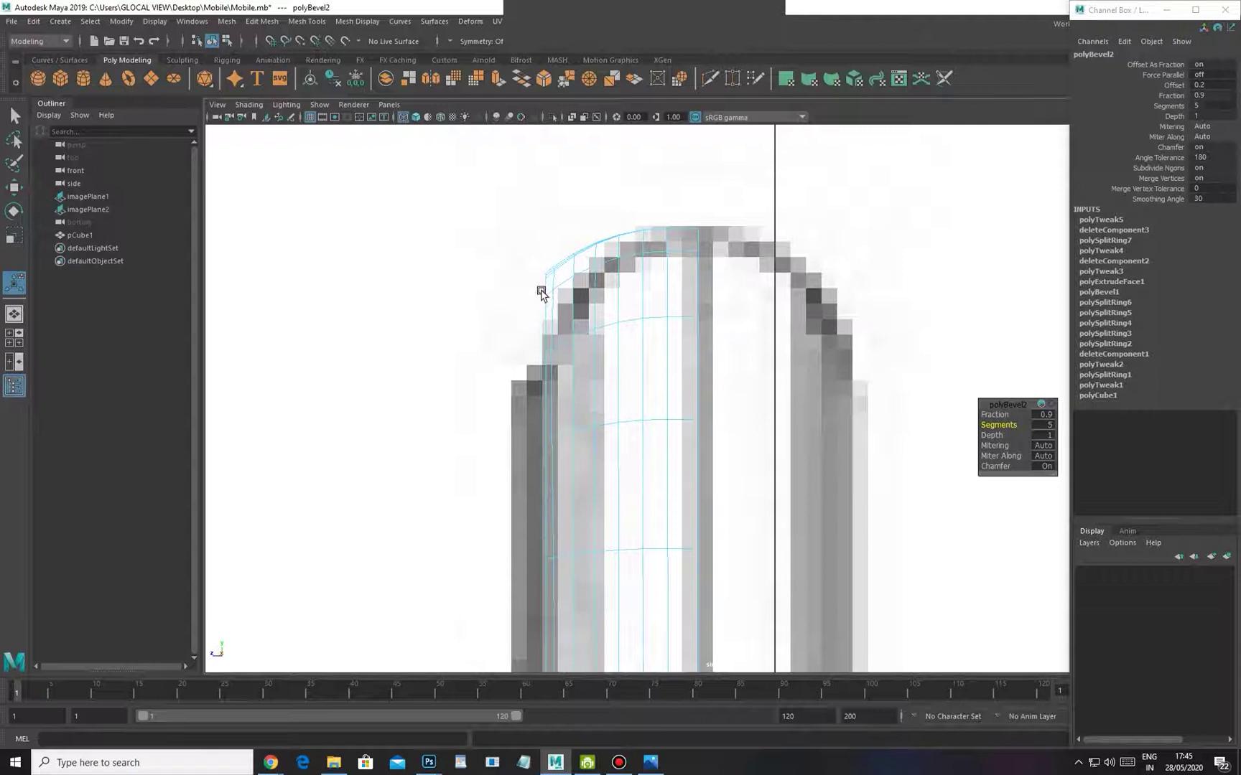
Examine the rounded rim and the body's open back from several angles in the shaded perspective view
key("space")
left_click_drag(545, 359, 533, 366)
key("space")
left_click_drag(630, 343, 657, 234)
key("5")
key("5")
mouse_move(673, 361)
left_mouse_down("alt")
mouse_move(811, 504)
mouse_move(612, 333)
mouse_move(707, 316)
mouse_move(759, 366)
left_mouse_up("alt")
right_click_drag(759, 366, 816, 430, "alt")
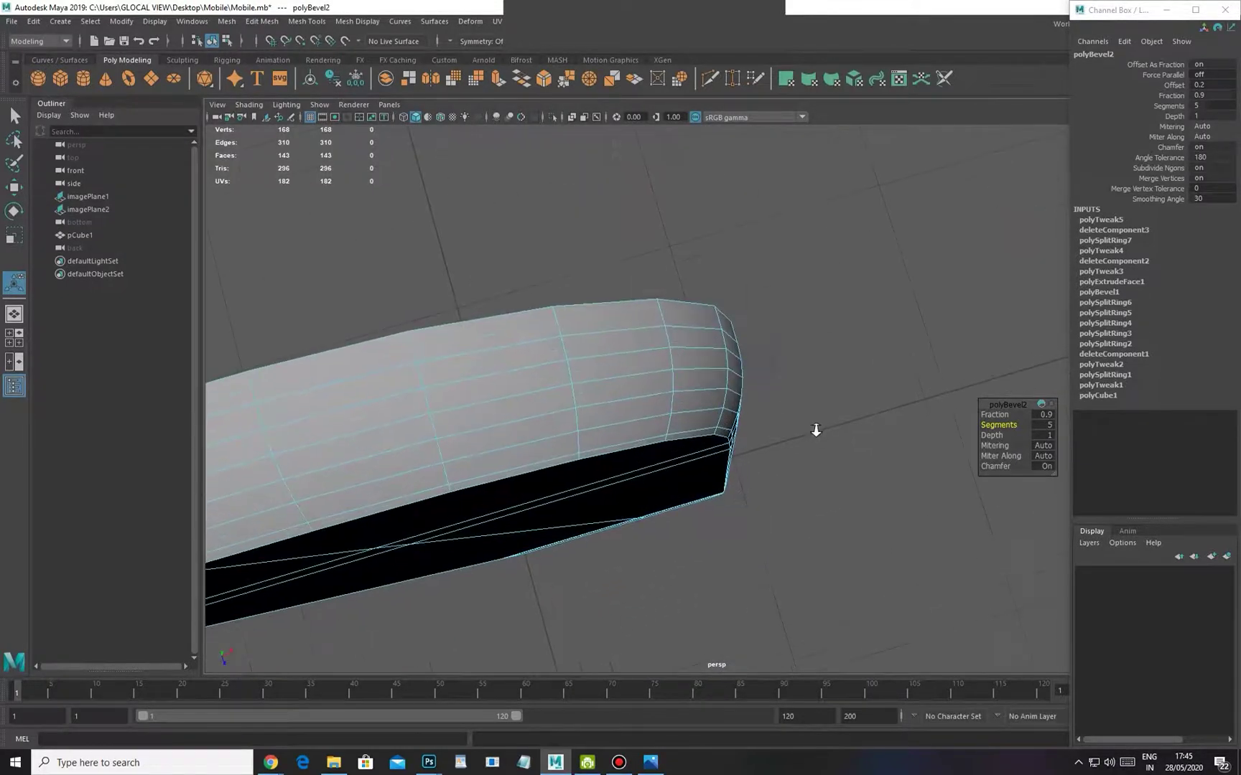
left_click_drag(704, 410, 635, 500, "alt")
left_click_drag(700, 421, 609, 382, "alt")
right_click_drag(535, 368, 662, 484, "alt")
left_click_drag(671, 482, 661, 445, "alt")
Undo the rim bevel and the last move of the outer edge loop
key("ctrl+z")
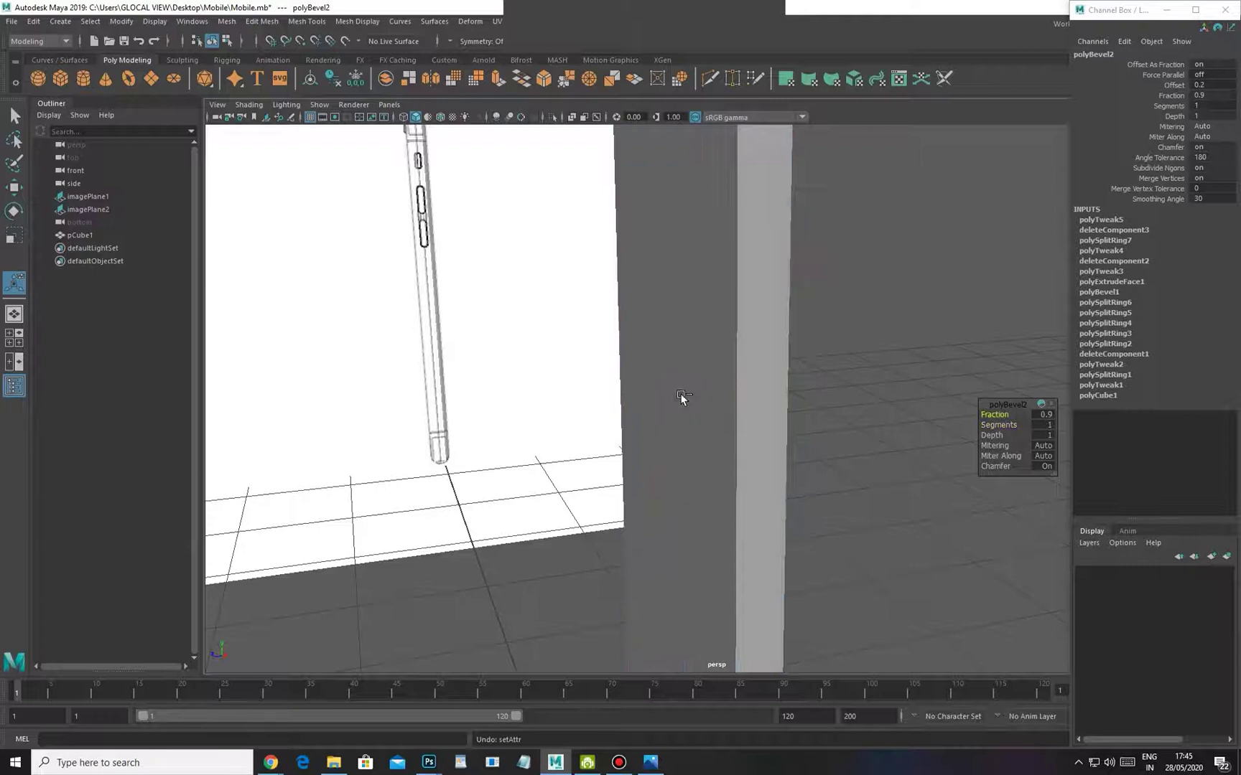
key("ctrl+z")
key("ctrl+z")
key("ctrl+z")
key("ctrl+z")
key("ctrl+z")
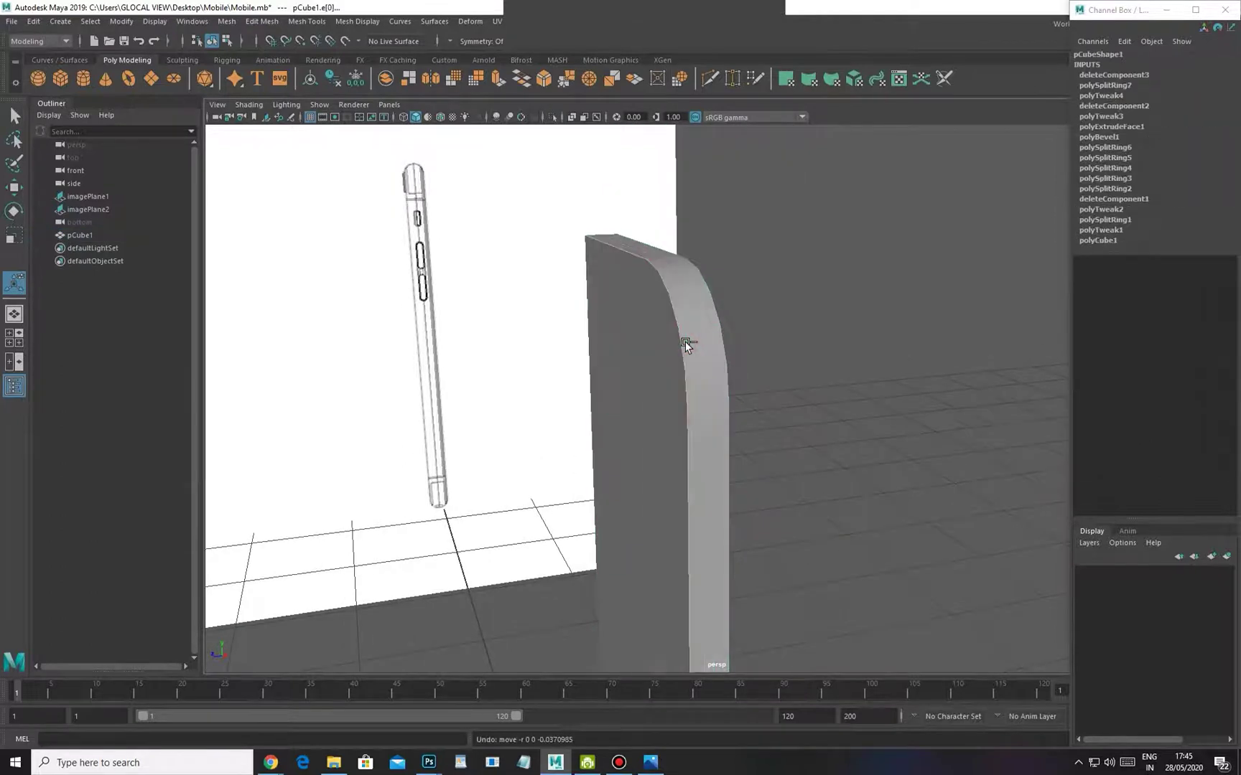
Move the upper vertices on the rim's outer edge down in the side view to follow the reference's top curve
left_click_drag(695, 512, 617, 475, "alt")
key("w")
key("space")
left_click_drag(643, 308, 688, 311)
middle_click_drag(544, 285, 578, 382, "alt")
right_click_drag(579, 382, 552, 370, "alt")
left_click_drag(540, 310, 601, 574)
middle_click_drag(584, 587, 603, 537, "alt")
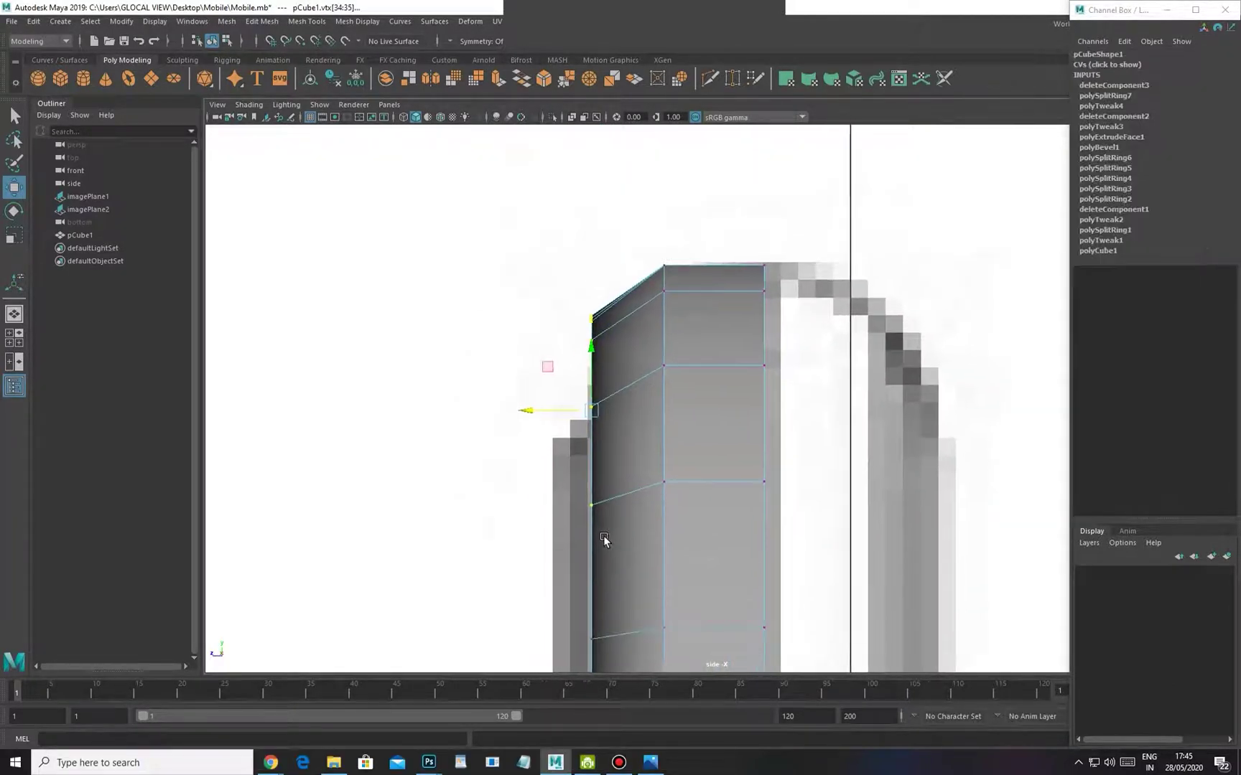
key("4")
left_click_drag(590, 353, 591, 383)
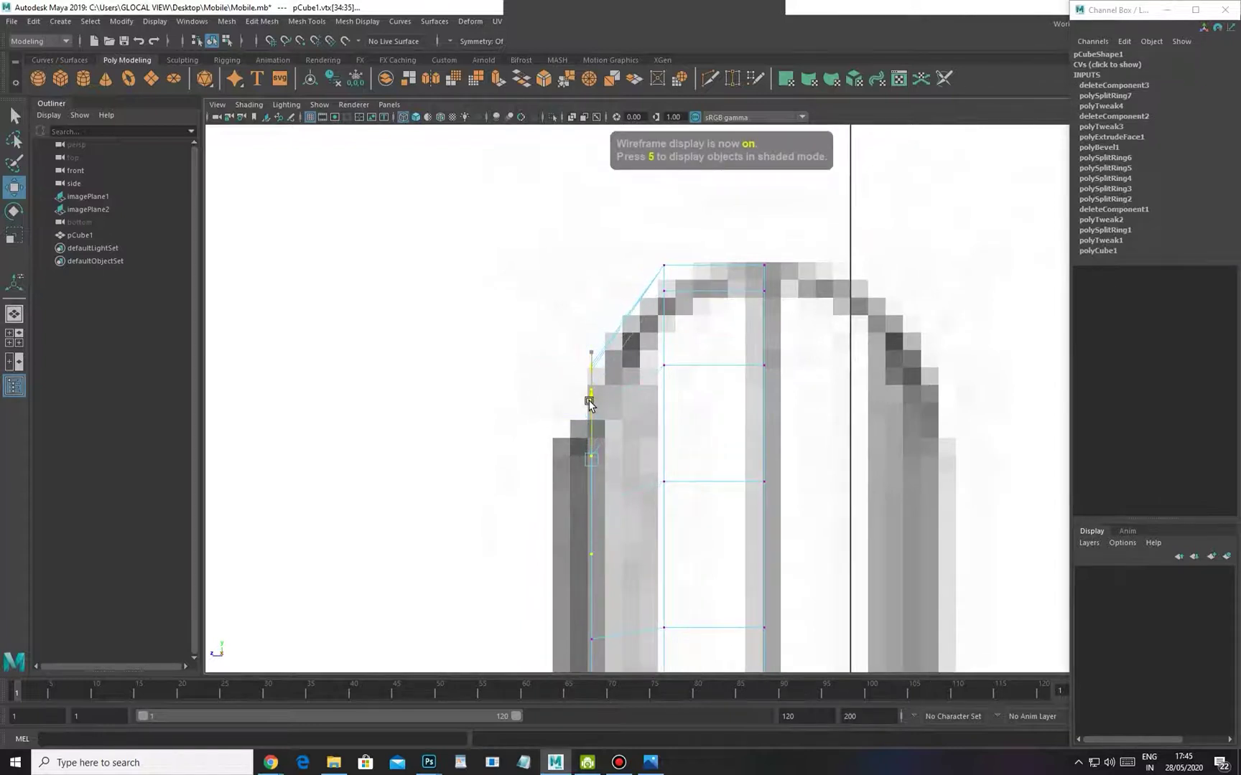
Examine the adjusted upper rim in the side view and from several angles in the shaded perspective view
scroll(613, 429, "down", 5)
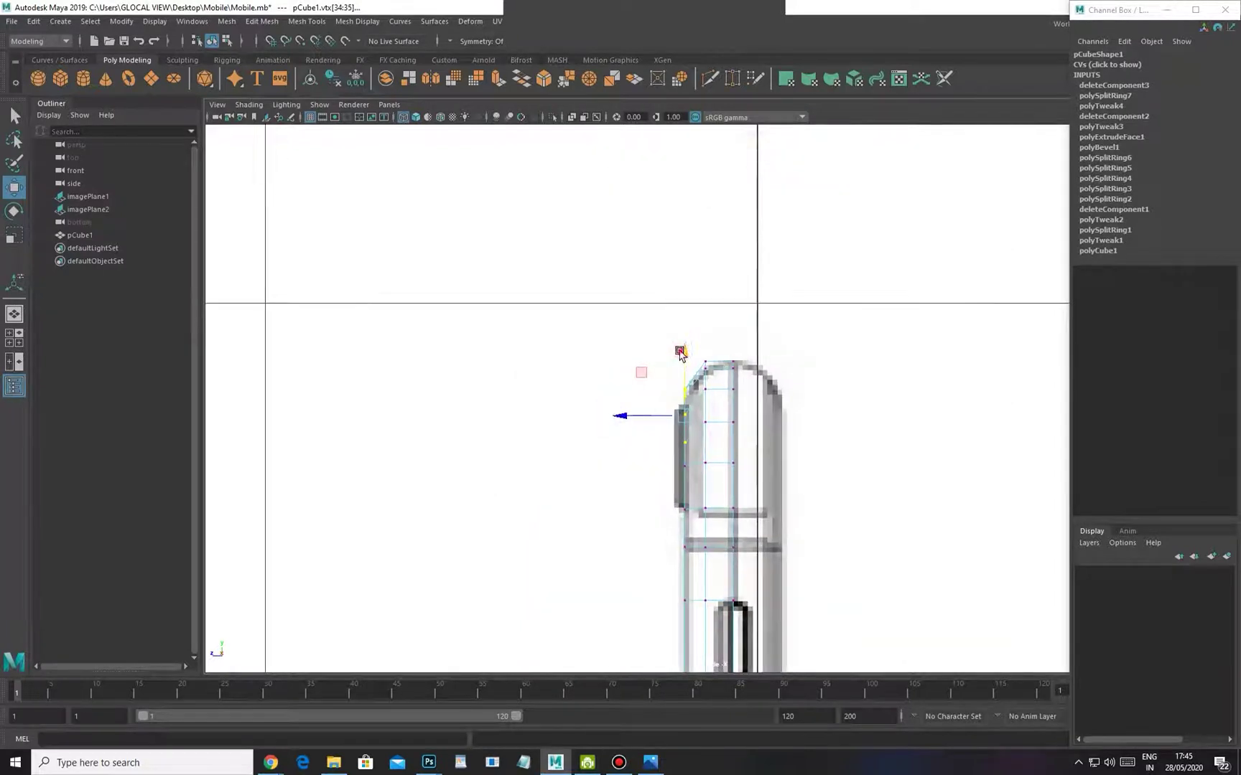
middle_click_drag(679, 429, 659, 297, "alt")
right_click_drag(657, 316, 601, 313, "alt")
middle_click_drag(691, 380, 670, 330, "alt")
key("space")
mouse_move(670, 330)
left_mouse_down()
mouse_move(644, 302)
mouse_move(679, 318)
left_mouse_up()
key("5")
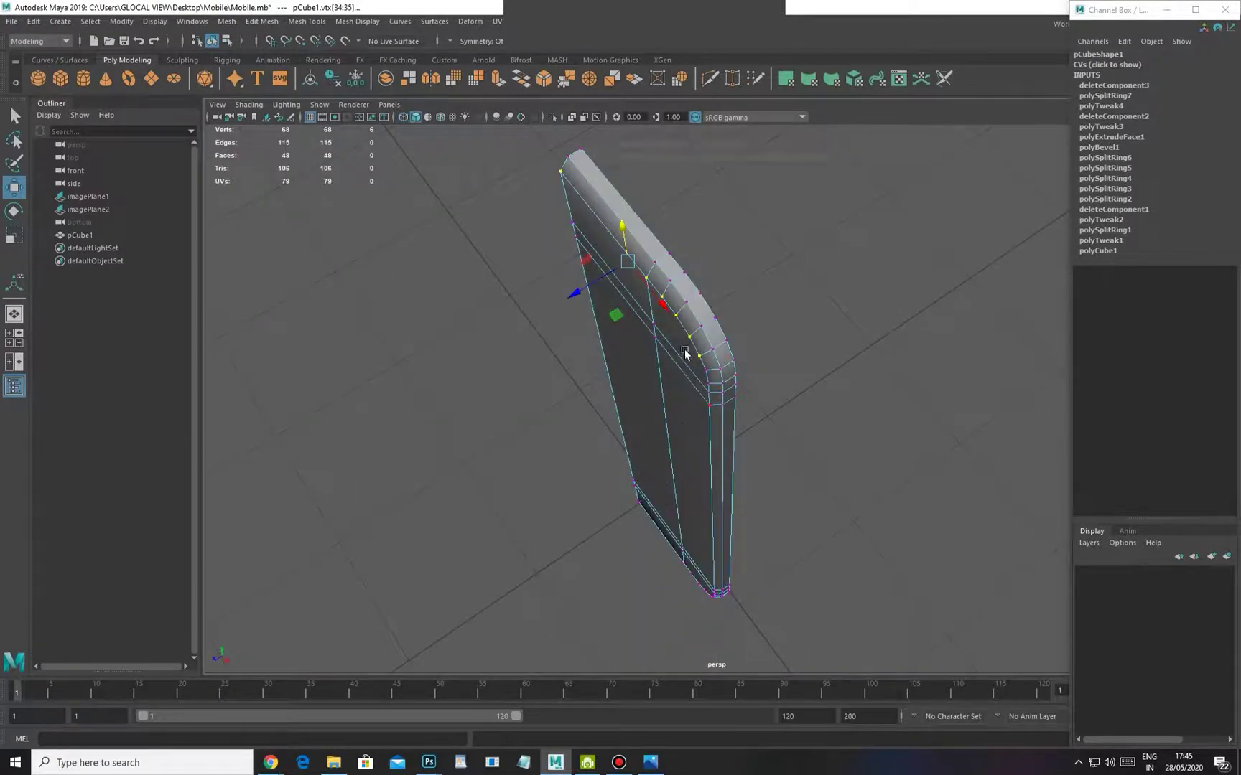
left_click_drag(704, 422, 749, 393, "alt")
middle_click_drag(747, 556, 732, 452, "alt")
mouse_move(718, 456)
left_mouse_down("alt")
mouse_move(669, 448)
mouse_move(711, 451)
left_mouse_up("alt")
Move the lower vertices on the rim's outer edge up in the side view to follow the reference's bottom curve
key("space")
right_click_drag(710, 532, 359, 546, "alt")
middle_click_drag(630, 646, 648, 335, "alt")
right_click_drag(479, 413, 695, 241, "alt")
middle_click_drag(695, 241, 639, 465, "alt")
right_click_drag(407, 396, 1051, 528, "alt")
middle_click_drag(602, 366, 743, 590, "alt")
right_click_drag(528, 418, 598, 487, "alt")
key("4")
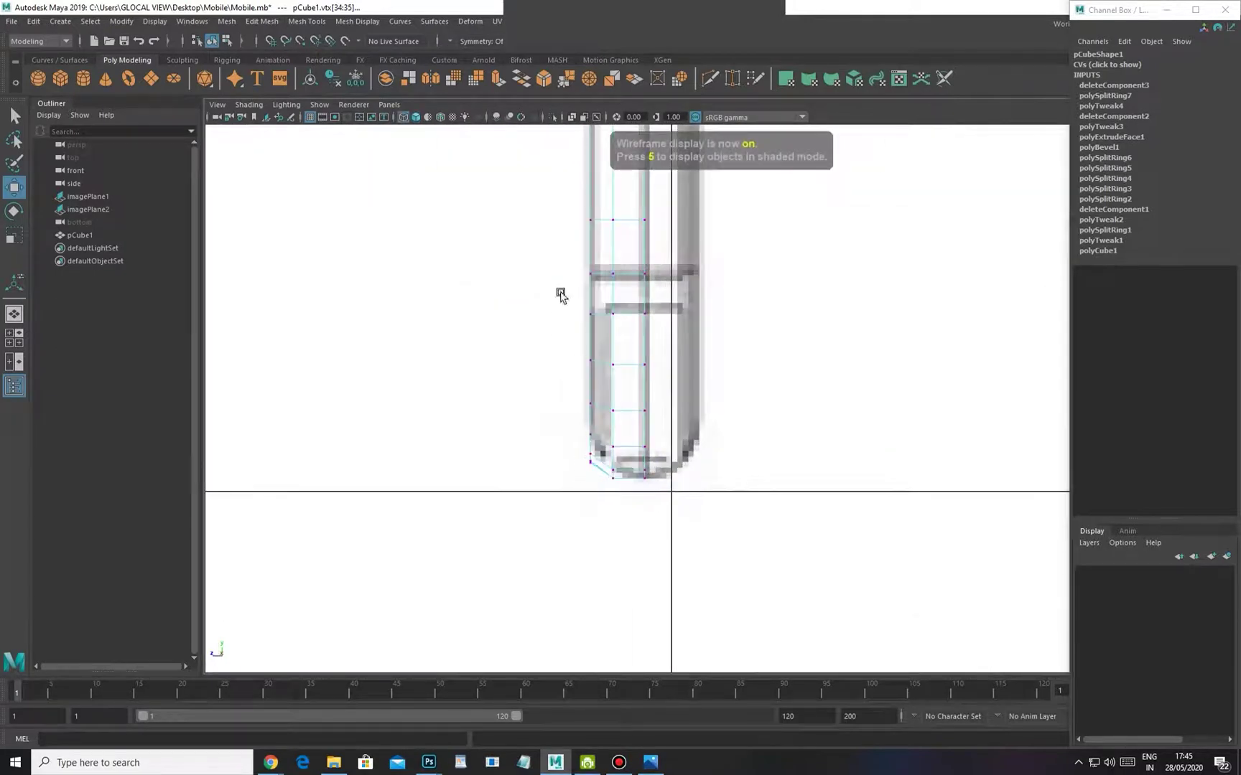
left_click_drag(558, 252, 601, 289, "ctrl")
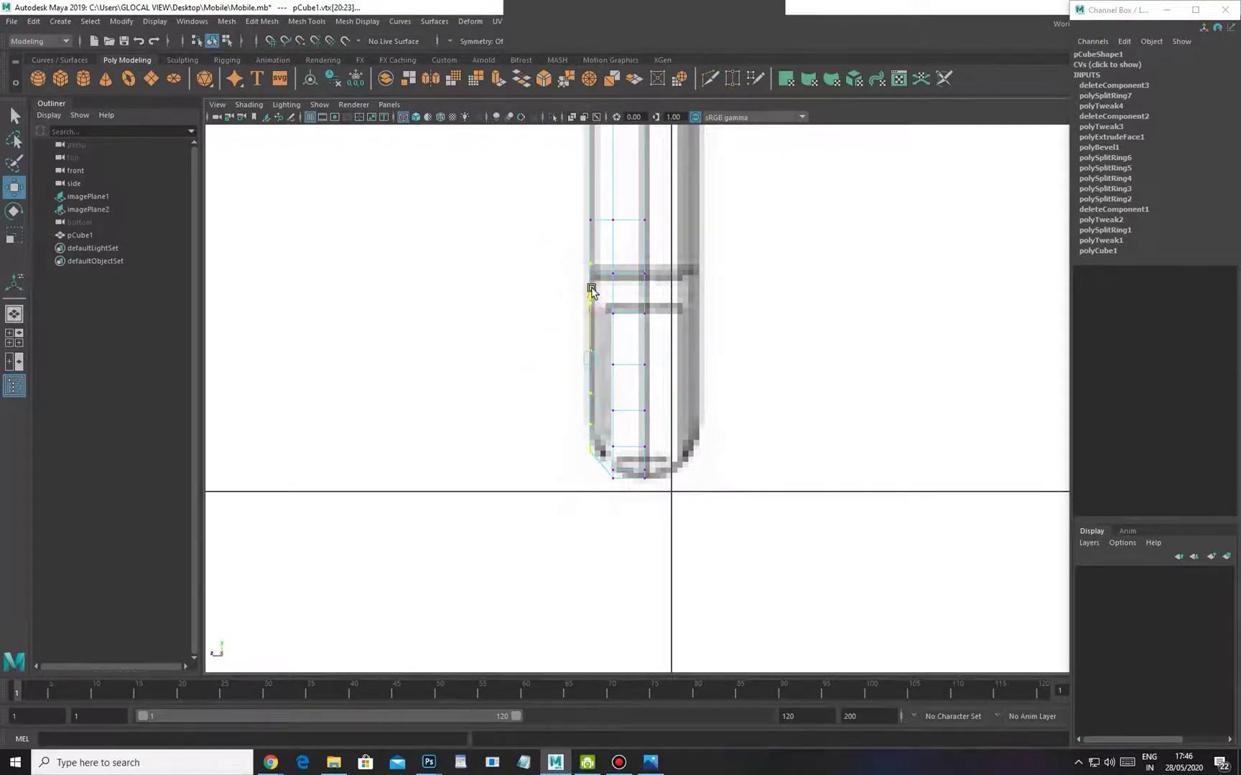
middle_click_drag(596, 285, 561, 309, "alt")
left_click(559, 217)
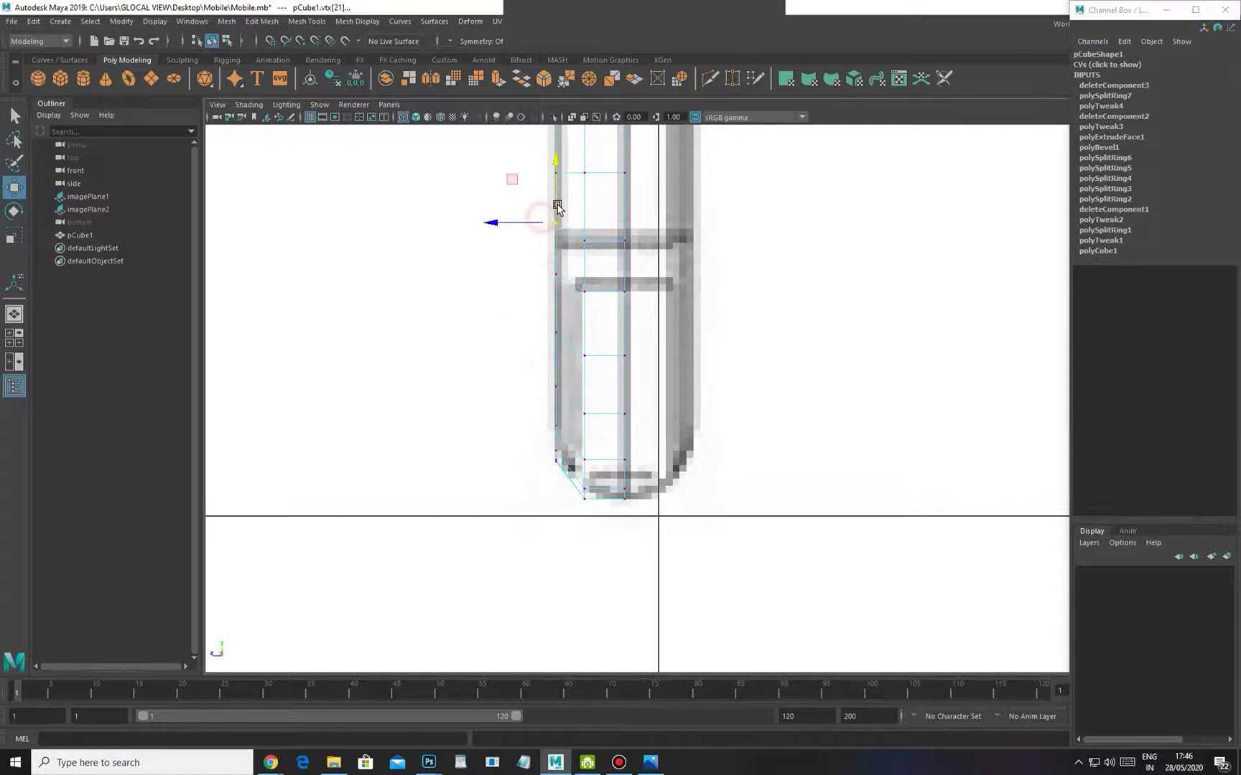
scroll(560, 244, "up", 1)
left_click(552, 214)
key("ctrl+z")
Select the edge loop between the sloped rim and the side wall and bevel it with 2 segments
key("space")
left_click_drag(598, 477, 637, 451)
key("5")
middle_click_drag(625, 402, 650, 515, "alt")
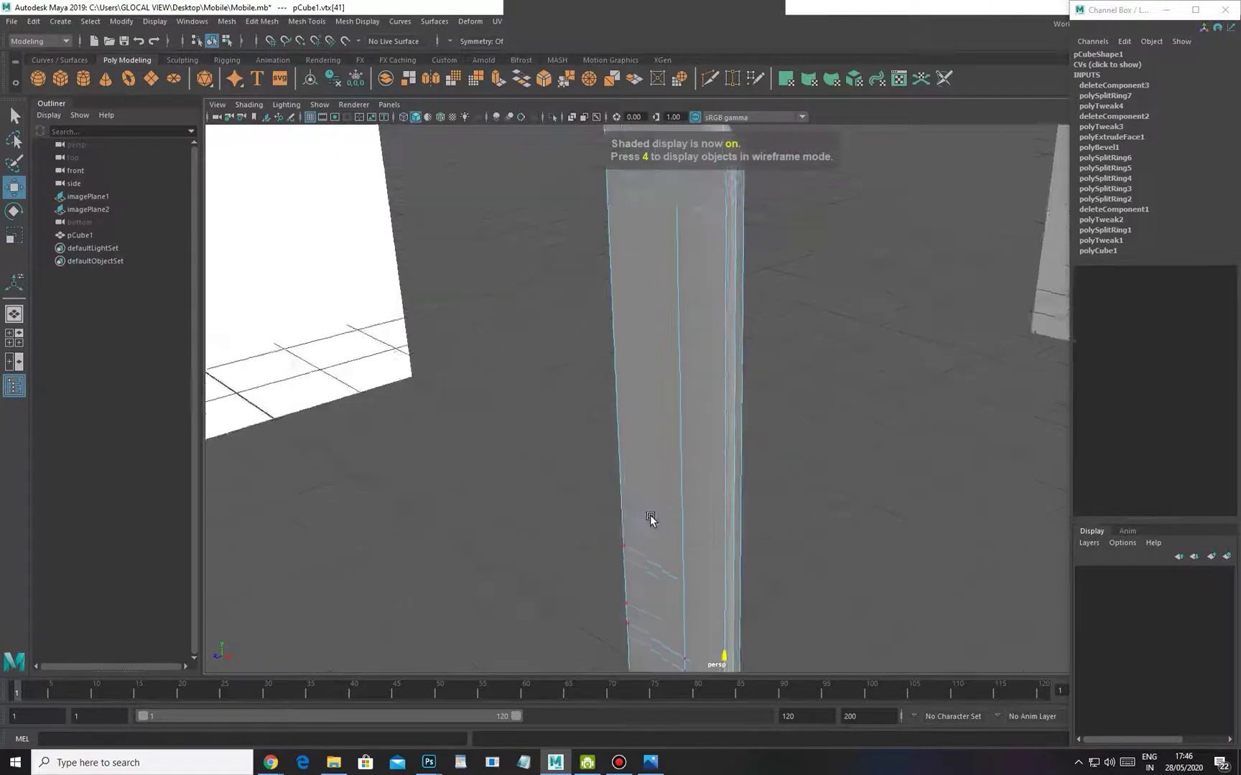
left_click_drag(649, 514, 637, 479, "alt")
middle_click_drag(662, 360, 645, 420, "alt")
right_click_drag(709, 395, 696, 362)
left_click(712, 379)
double_click(712, 379)
right_click_drag(789, 336, 841, 336, "shift")
left_click_drag(855, 413, 811, 432, "alt")
middle_click_drag(812, 432, 788, 567, "alt")
left_click_drag(788, 567, 732, 519, "alt")
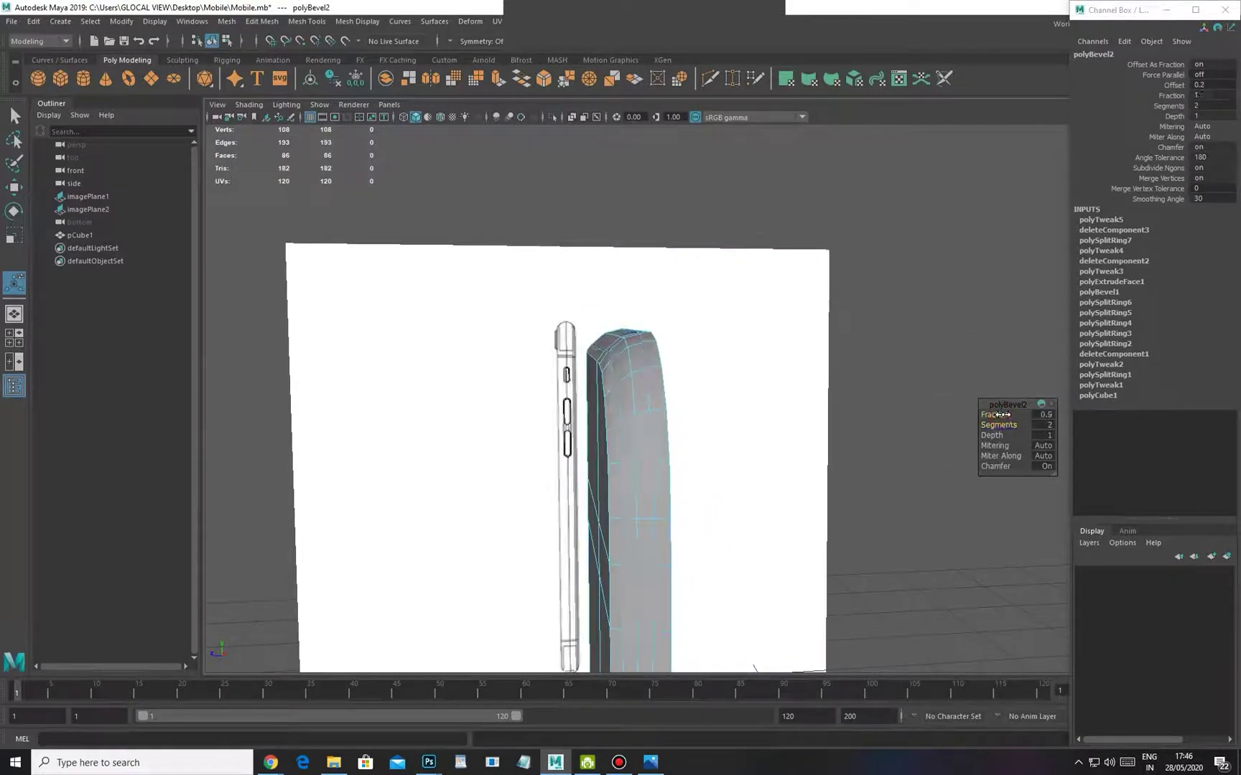
Set the rim bevel's fraction to 0.7 and its segments to 3
right_click_drag(750, 443, 763, 451, "alt")
middle_click_drag(635, 428, 662, 471, "alt")
left_click_drag(662, 471, 650, 479, "alt")
right_click_drag(649, 479, 718, 493, "alt")
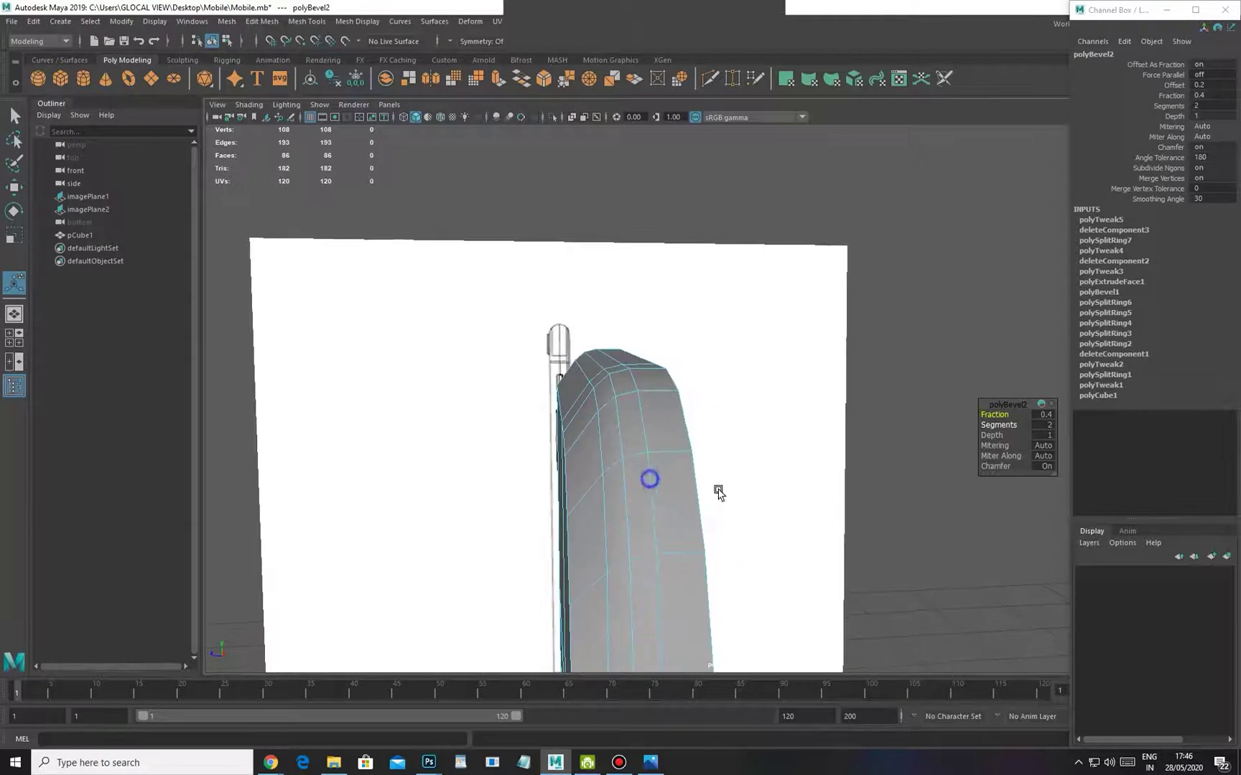
middle_click_drag(736, 443, 741, 444)
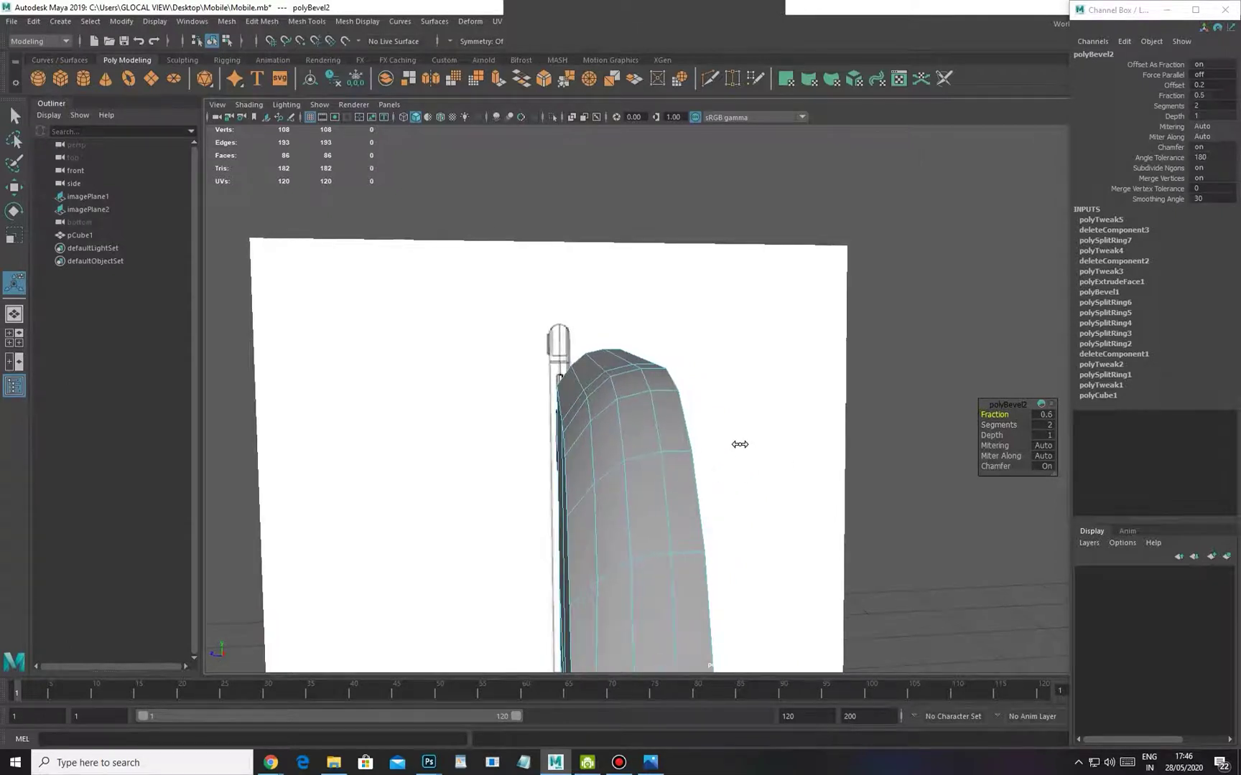
left_click_drag(806, 401, 616, 453, "alt")
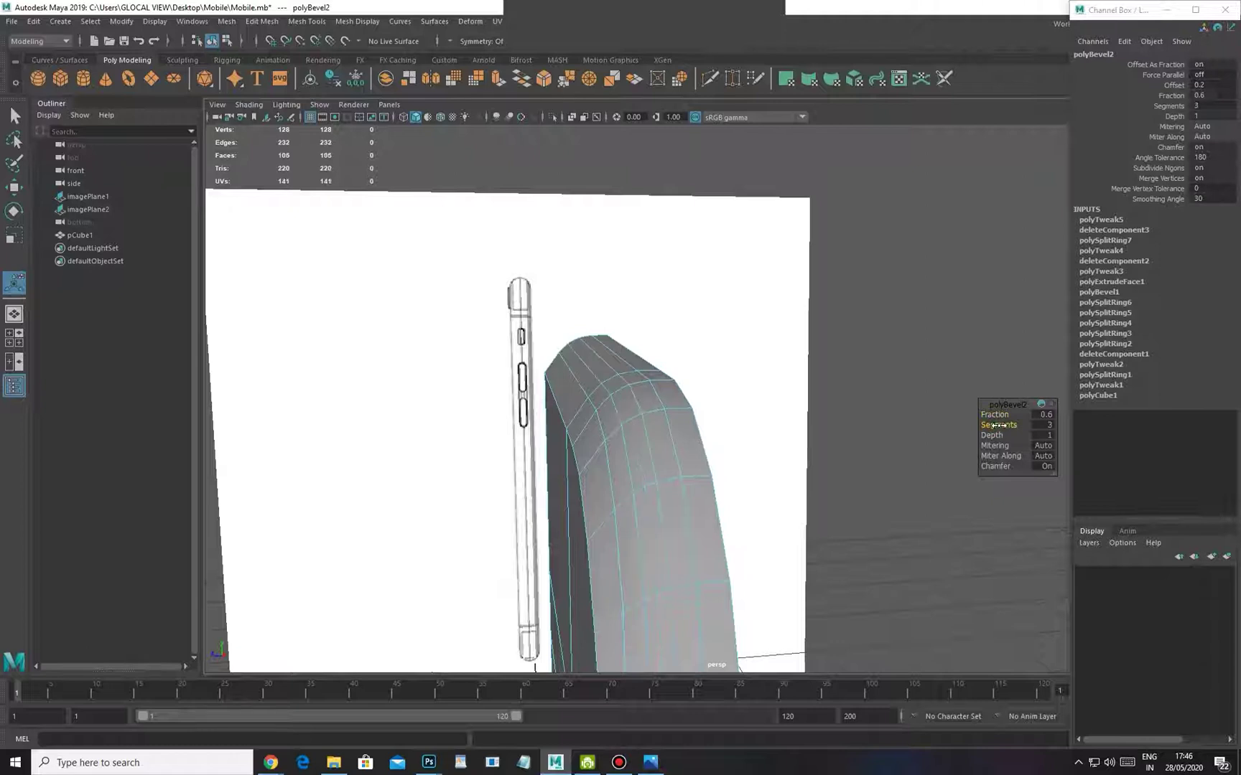
middle_click_drag(991, 417, 993, 417)
left_click_drag(957, 470, 783, 545, "alt")
key("e")
left_click_drag(647, 578, 664, 520, "alt")
Select the edge loop nearest the rim's outer edge and apply Edit Edge Flow to it
right_click_drag(591, 483, 595, 451)
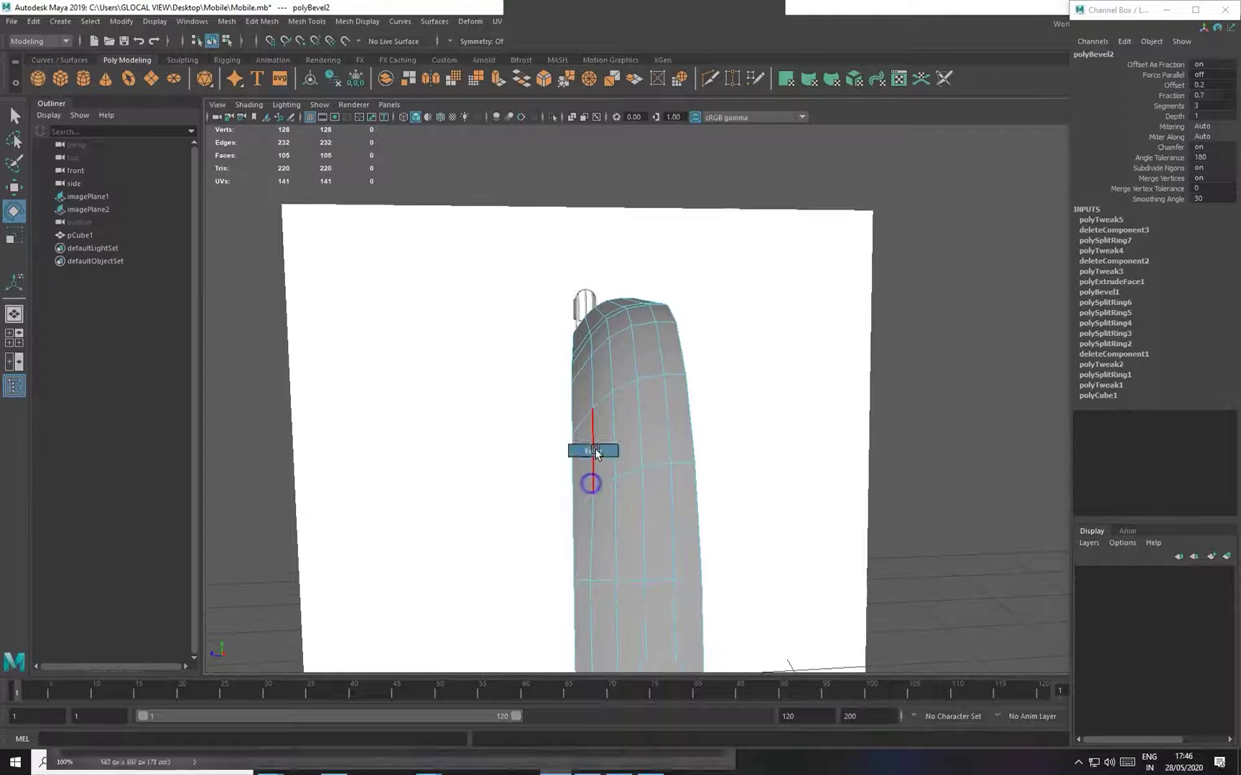
double_click(592, 453)
left_click_drag(583, 459, 619, 478, "alt")
right_click(792, 299, "shift")
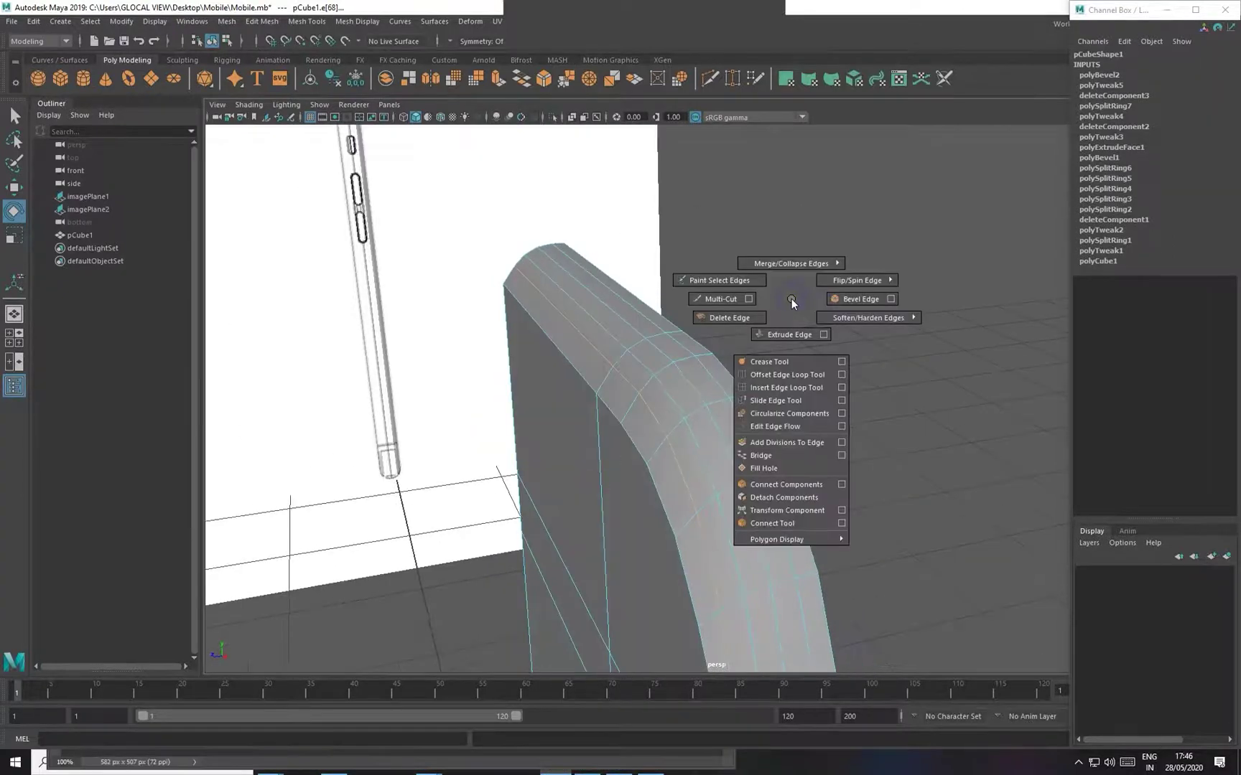
right_click_drag(791, 298, 792, 426, "shift")
left_click_drag(792, 426, 725, 423, "alt")
Repeat Edit Edge Flow on the remaining edge loops of the rim bevel
double_click(615, 465)
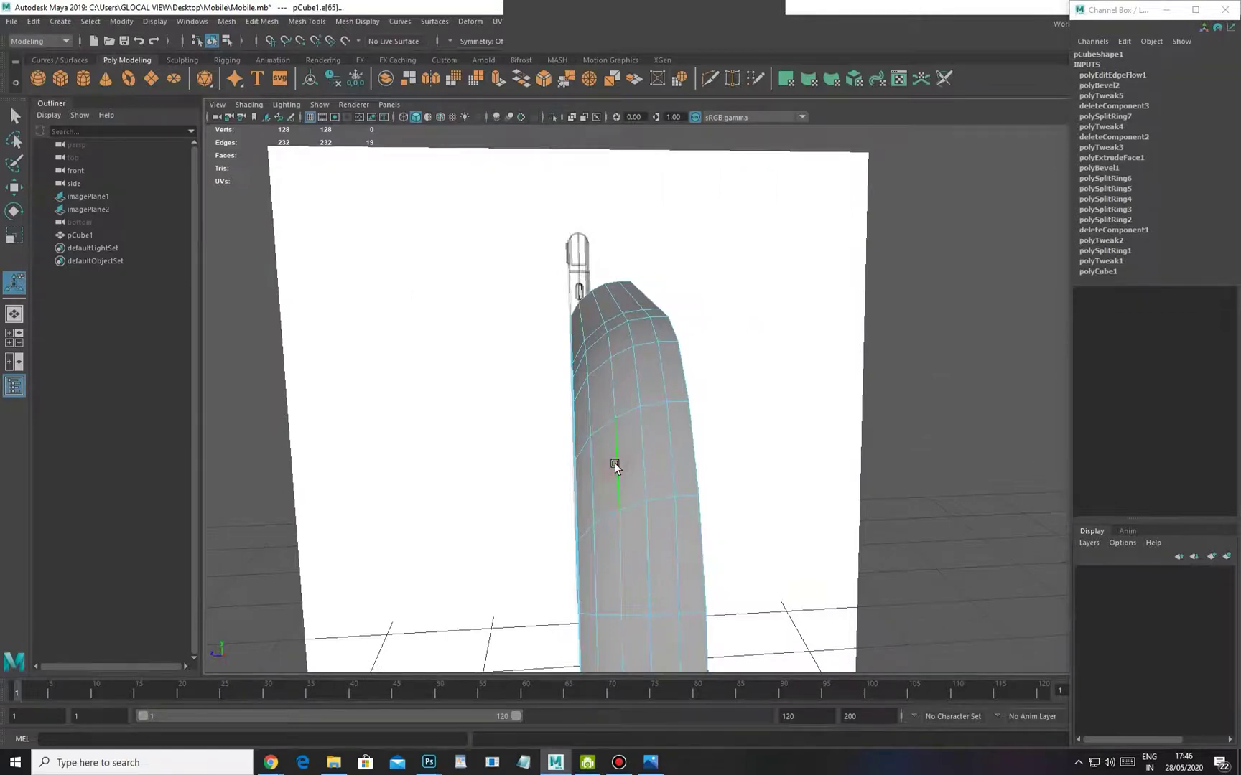
key("g")
left_click(625, 466)
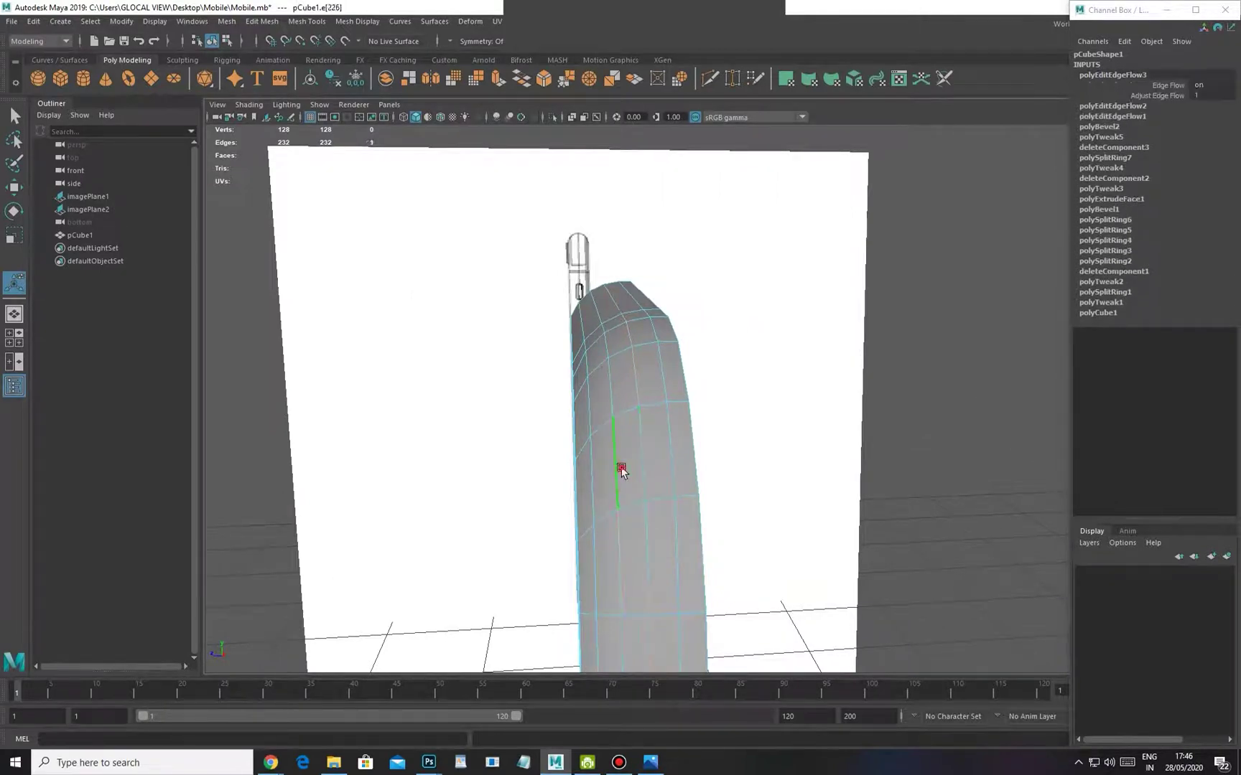
key("g")
key("g")
left_click_drag(665, 465, 709, 517, "alt")
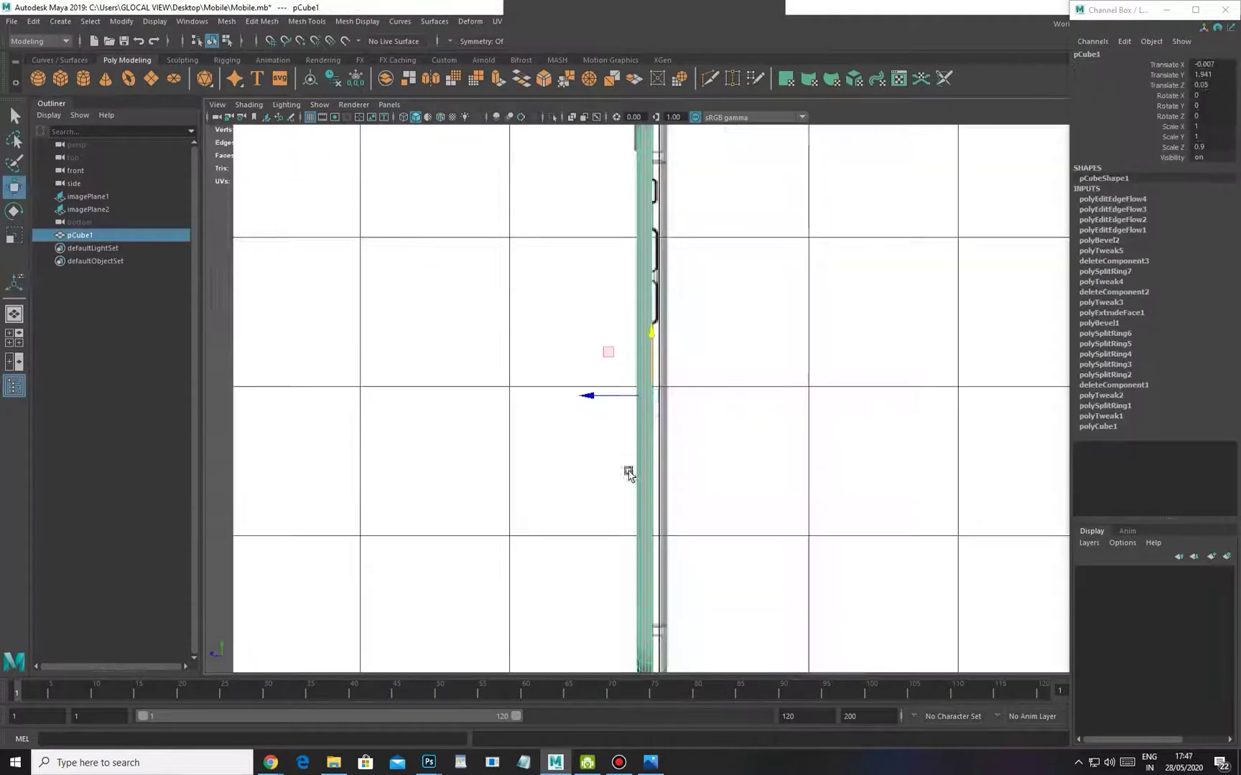
Set Mirror to Copy geometry, World position and Z axis with merged border vertices, and apply it to the body
middle_click_drag(725, 440, 672, 478, "alt")
left_click(227, 21)
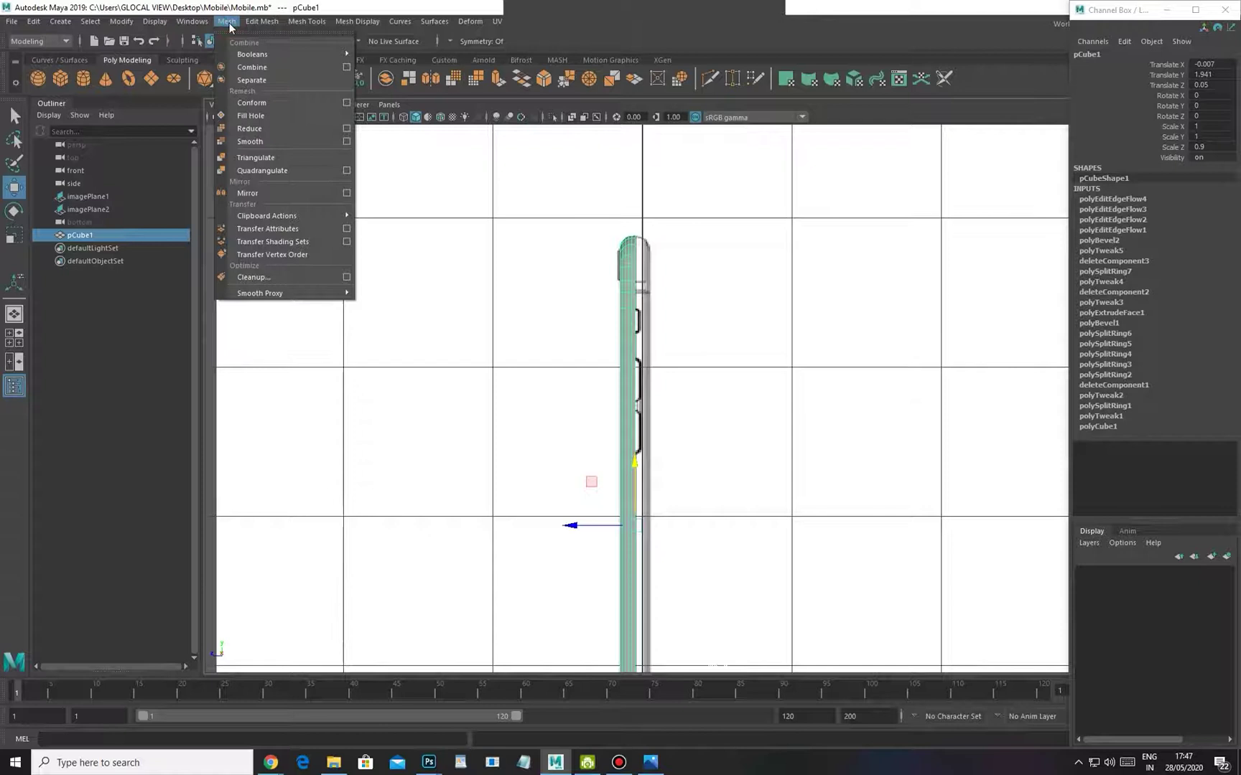
left_click(346, 192)
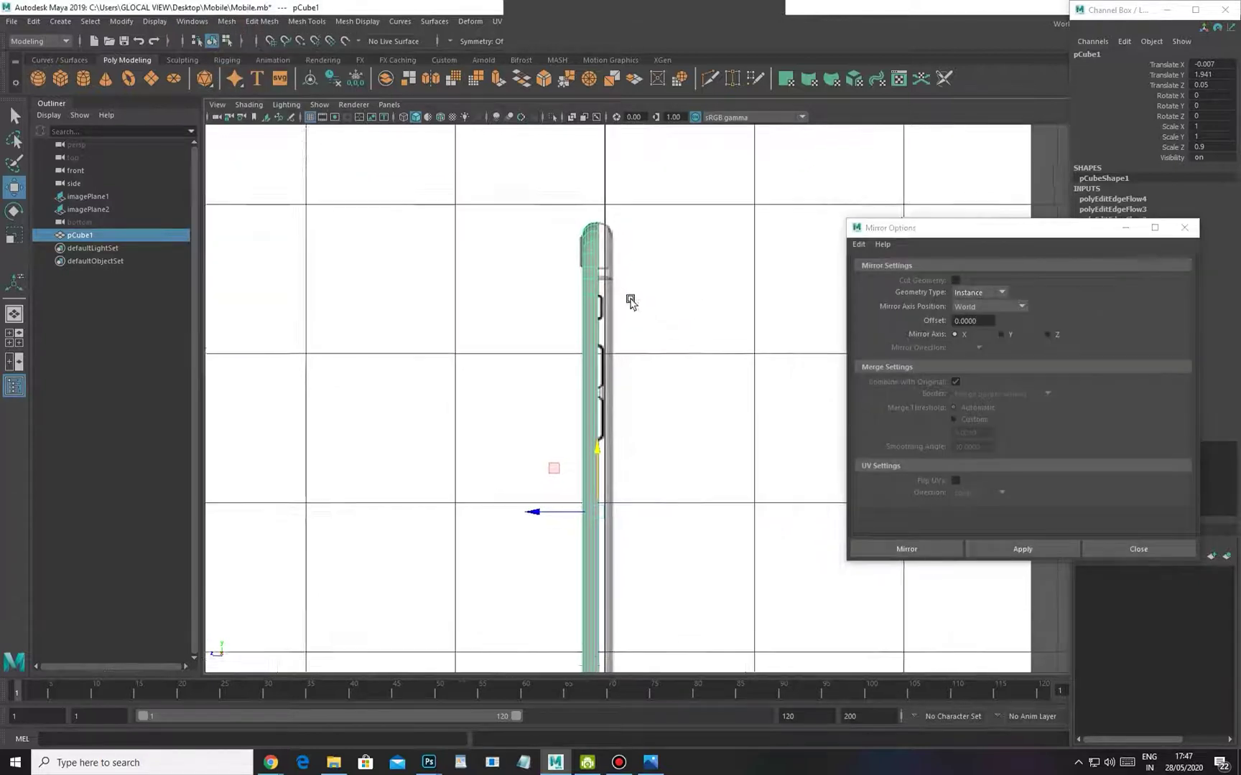
right_click_drag(631, 302, 648, 316, "alt")
left_click(1003, 292)
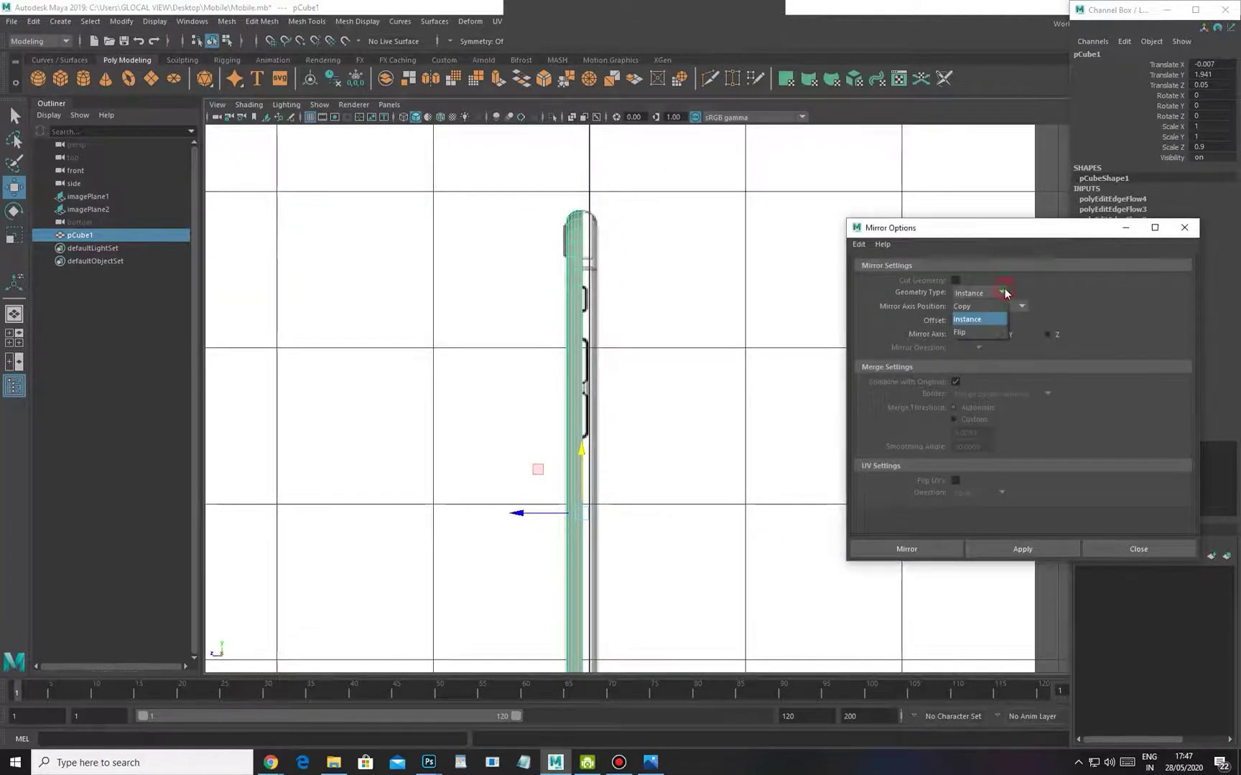
left_click(987, 308)
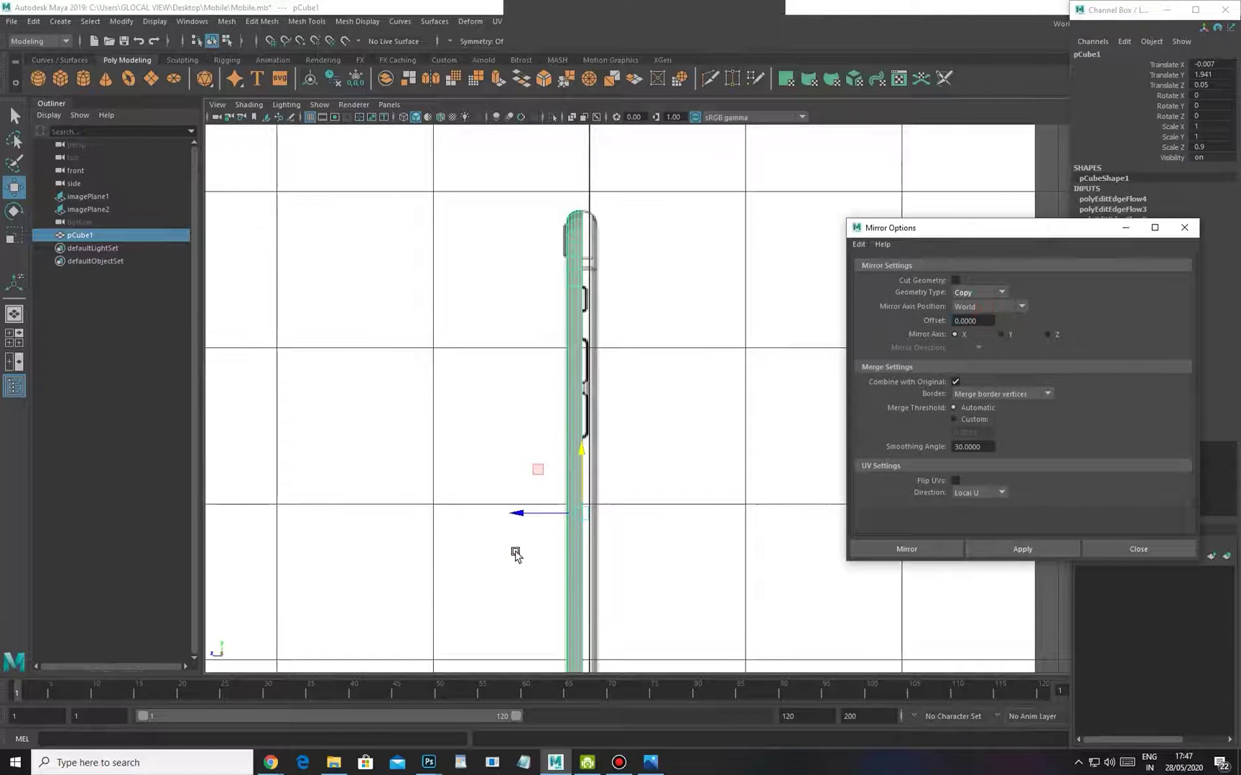
left_click(1022, 549)
Compare the mirrored body's lower end with the side reference in wireframe and undo the mirror
middle_click_drag(702, 414, 671, 285, "alt")
right_click_drag(610, 427, 704, 574, "alt")
middle_click_drag(489, 621, 521, 423, "alt")
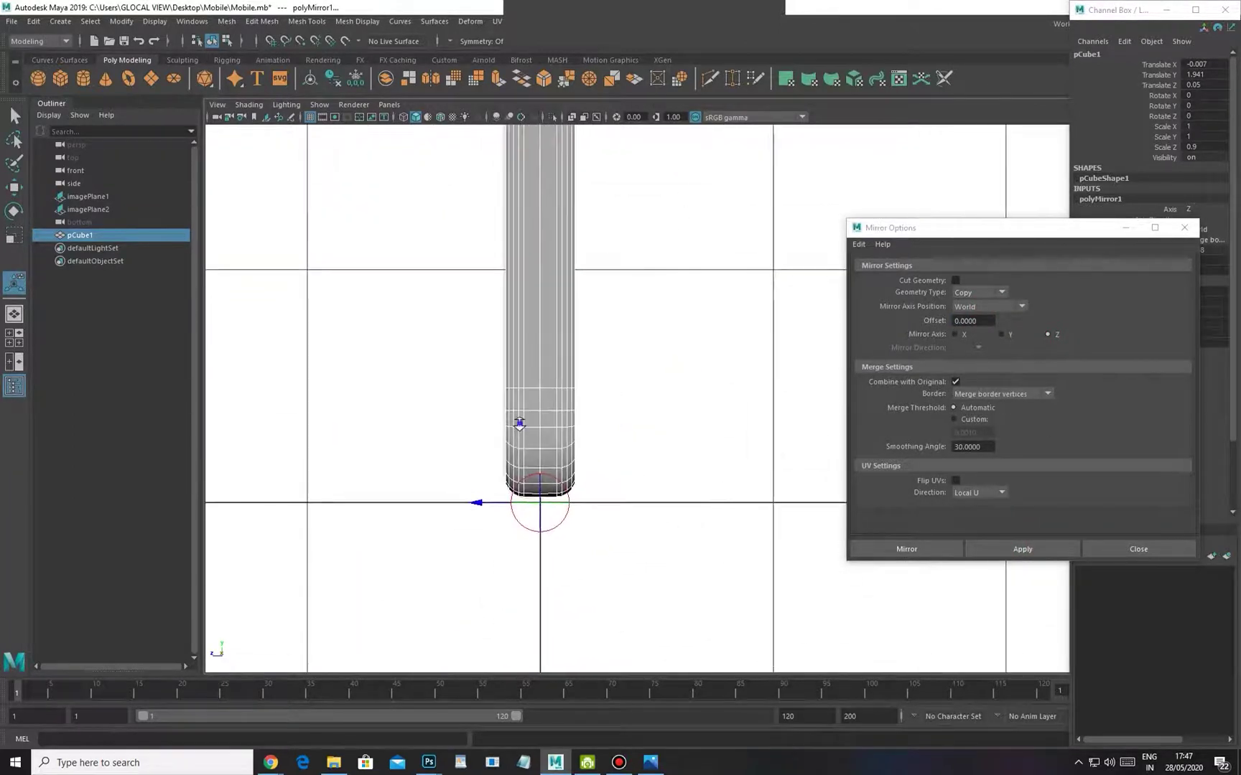
right_click_drag(521, 424, 612, 429, "alt")
middle_click_drag(612, 429, 645, 443, "alt")
right_click_drag(653, 431, 710, 493, "alt")
key("4")
middle_click_drag(701, 493, 706, 452, "alt")
key("ctrl+z")
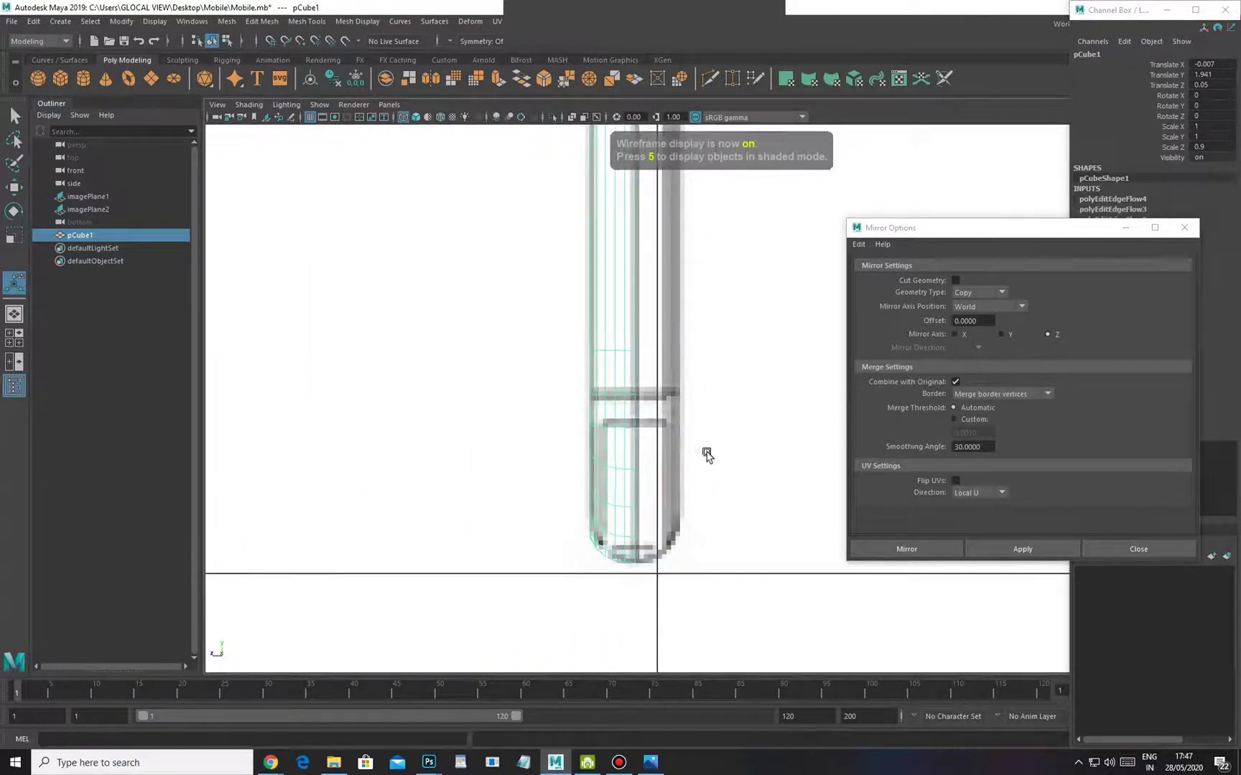
Apply the Z-axis mirror to the body once more, view it in perspective and undo it
right_click_drag(737, 493, 683, 460, "alt")
middle_click_drag(739, 496, 717, 468, "alt")
right_click_drag(657, 463, 673, 571, "alt")
left_click(1021, 549)
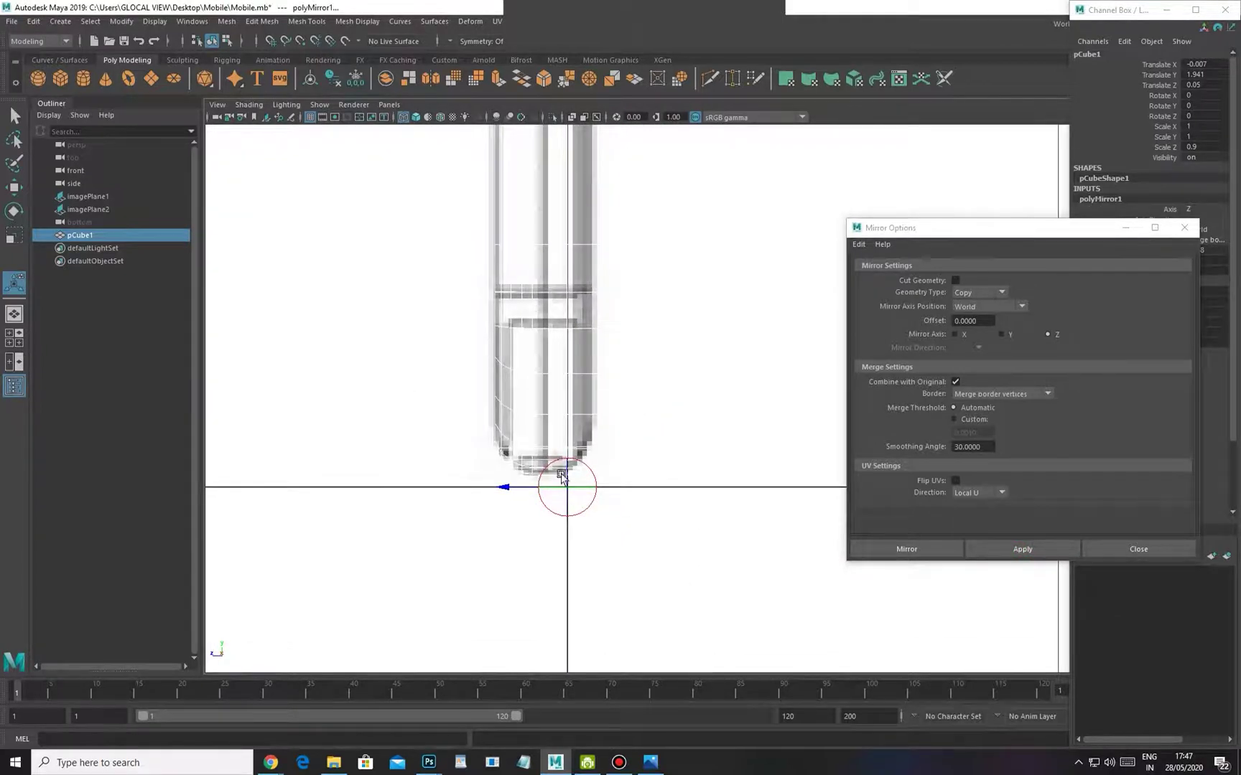
left_click(604, 420)
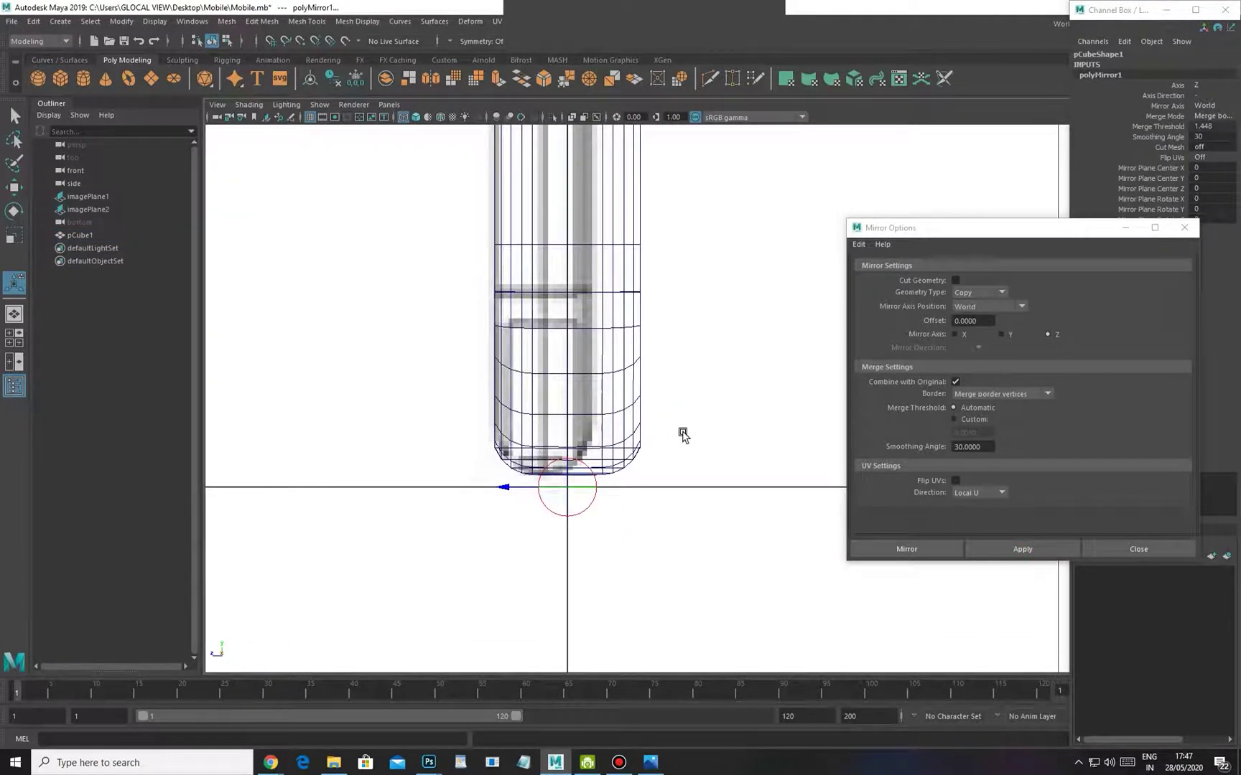
key("ctrl+z")
key("space")
left_click_drag(681, 437, 725, 327)
left_click_drag(599, 391, 700, 447, "alt")
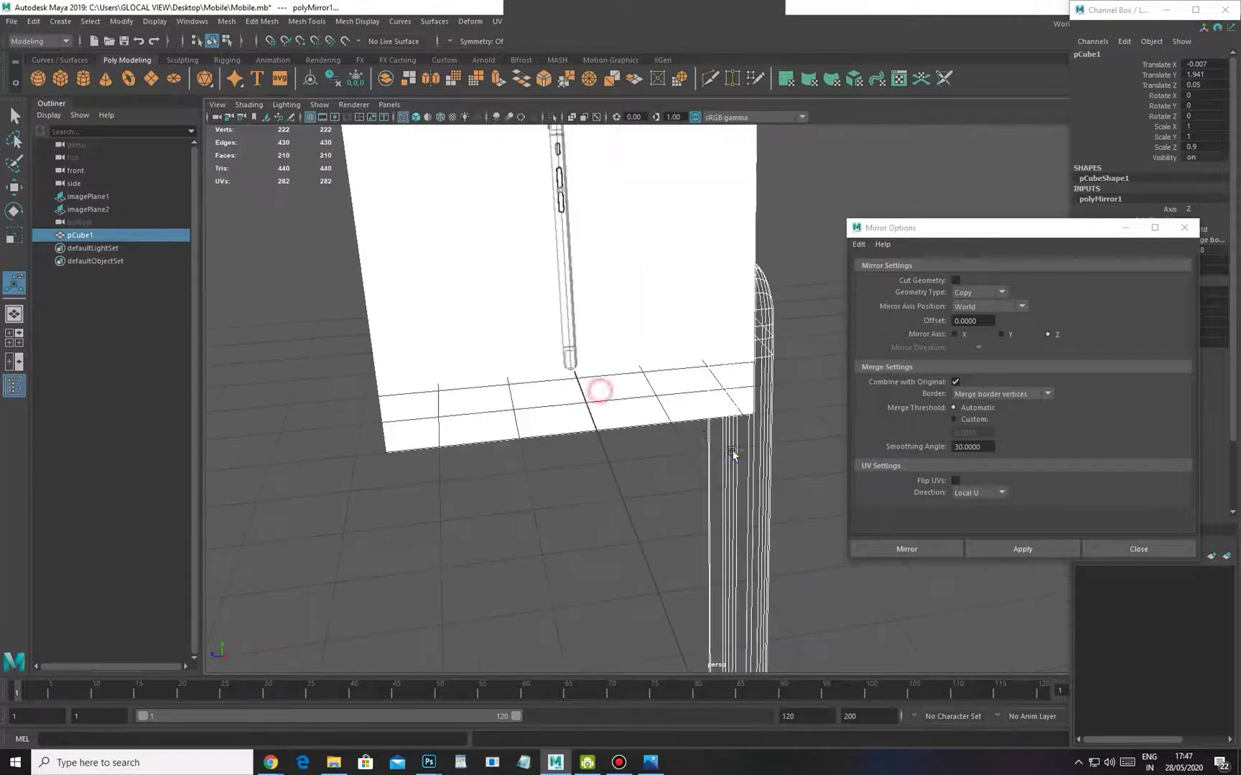
middle_click_drag(699, 446, 551, 332, "alt")
scroll(607, 429, "down", 2)
left_click_drag(607, 430, 690, 393, "alt")
key("ctrl+z")
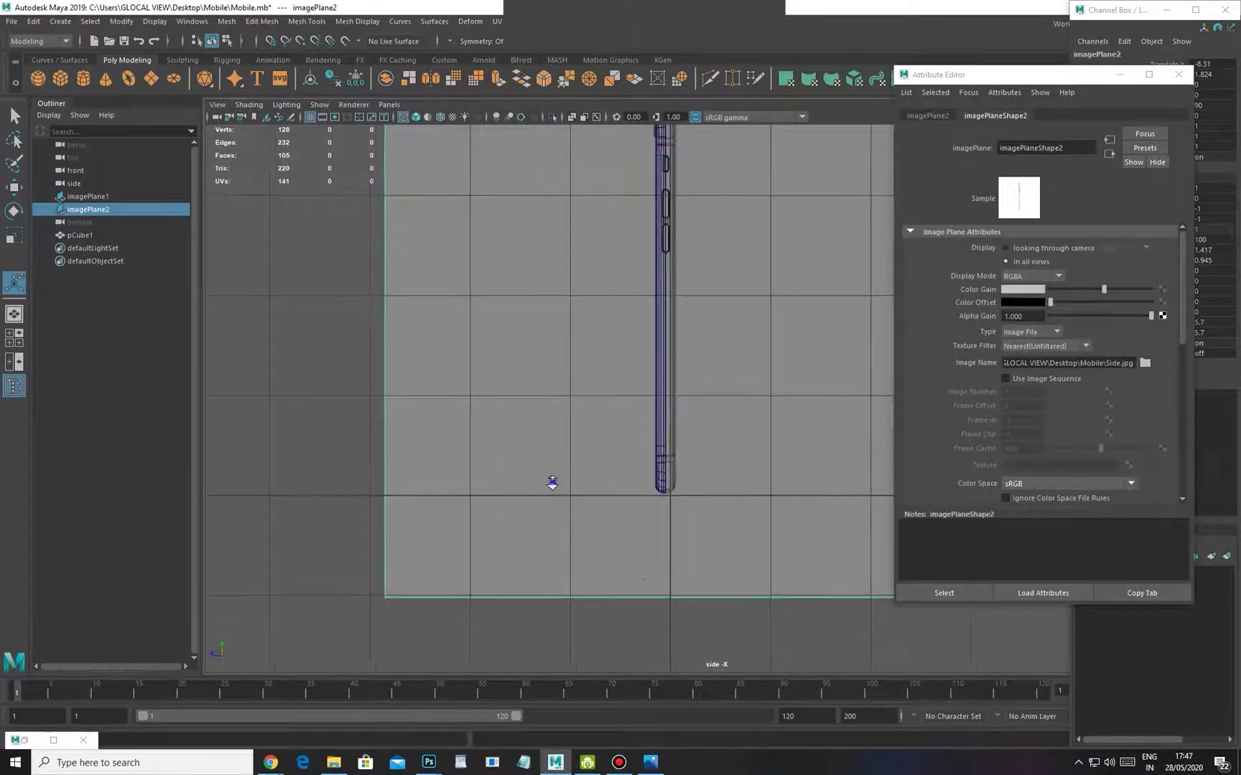
Examine how the half body lines up with the reference images in the side, perspective and front views
scroll(656, 551, "up", 3)
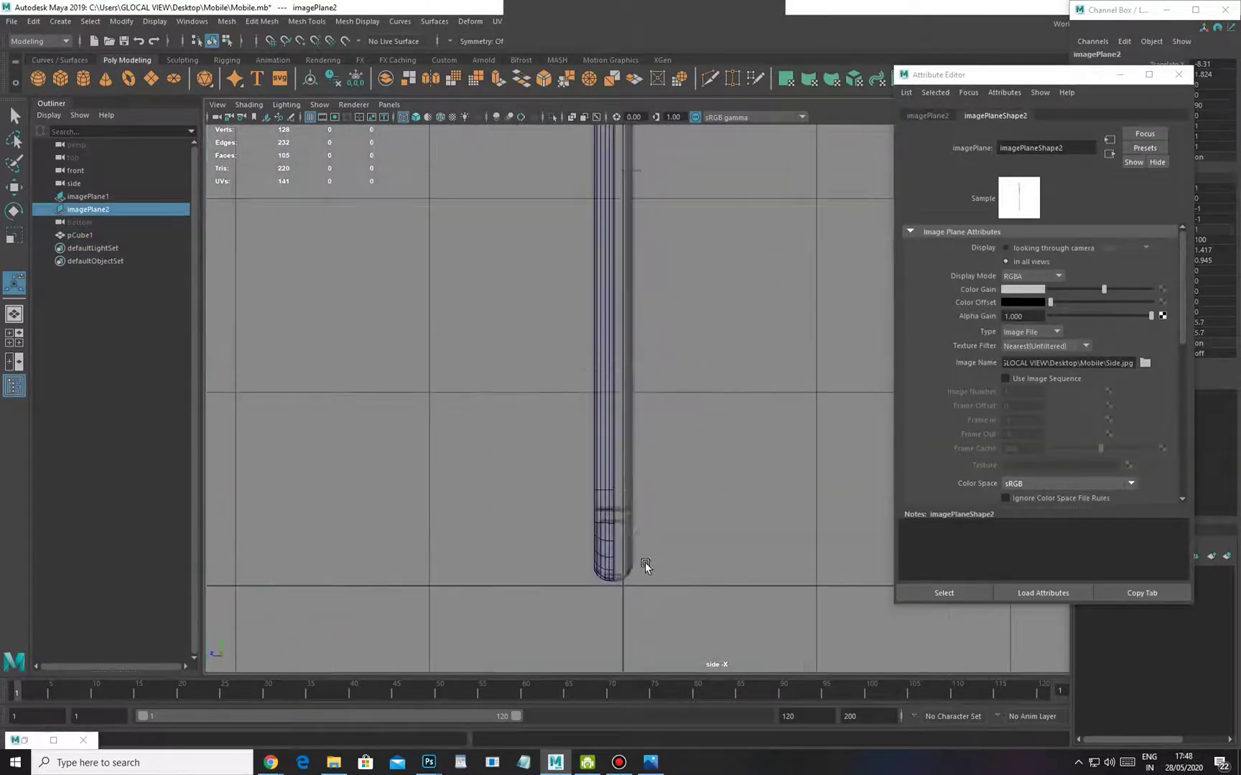
middle_click_drag(656, 550, 565, 446, "alt")
key("space")
left_click_drag(603, 482, 616, 324)
middle_click_drag(656, 546, 649, 365, "alt")
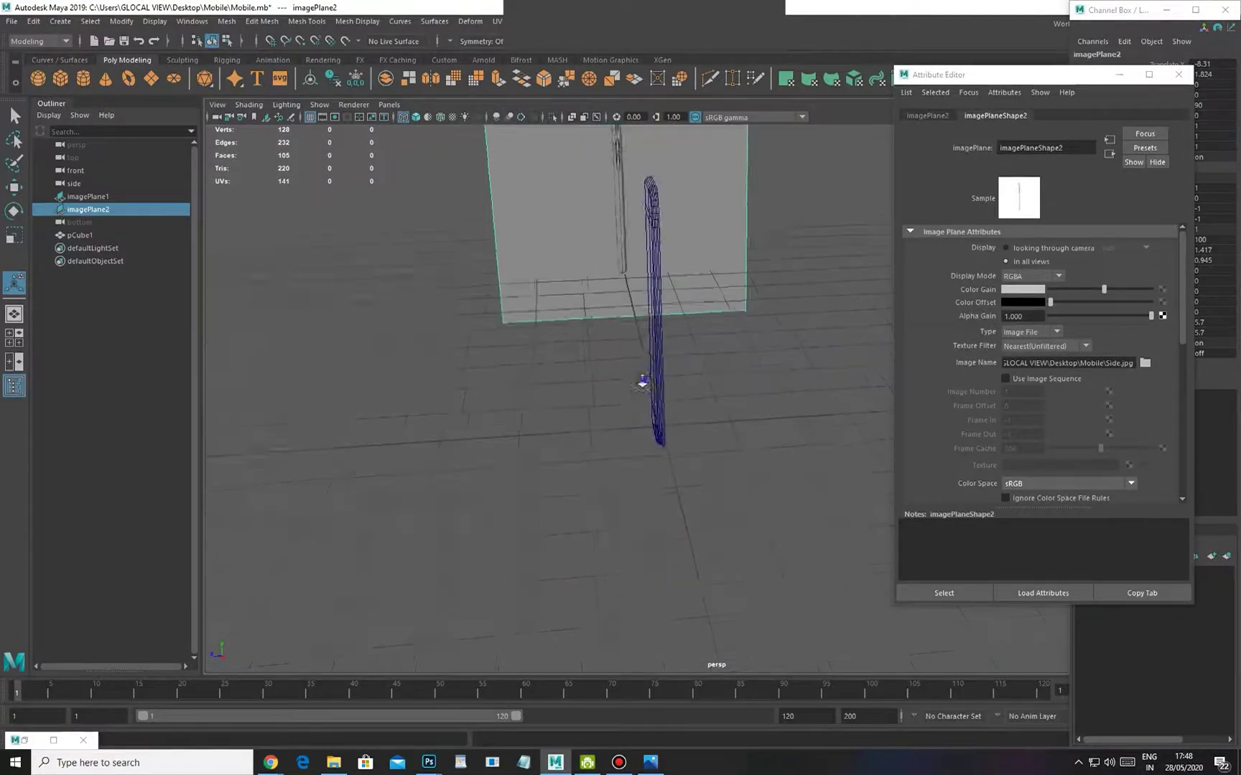
scroll(648, 367, "up", 1)
left_click_drag(614, 543, 698, 507, "alt")
key("space")
left_click(701, 523)
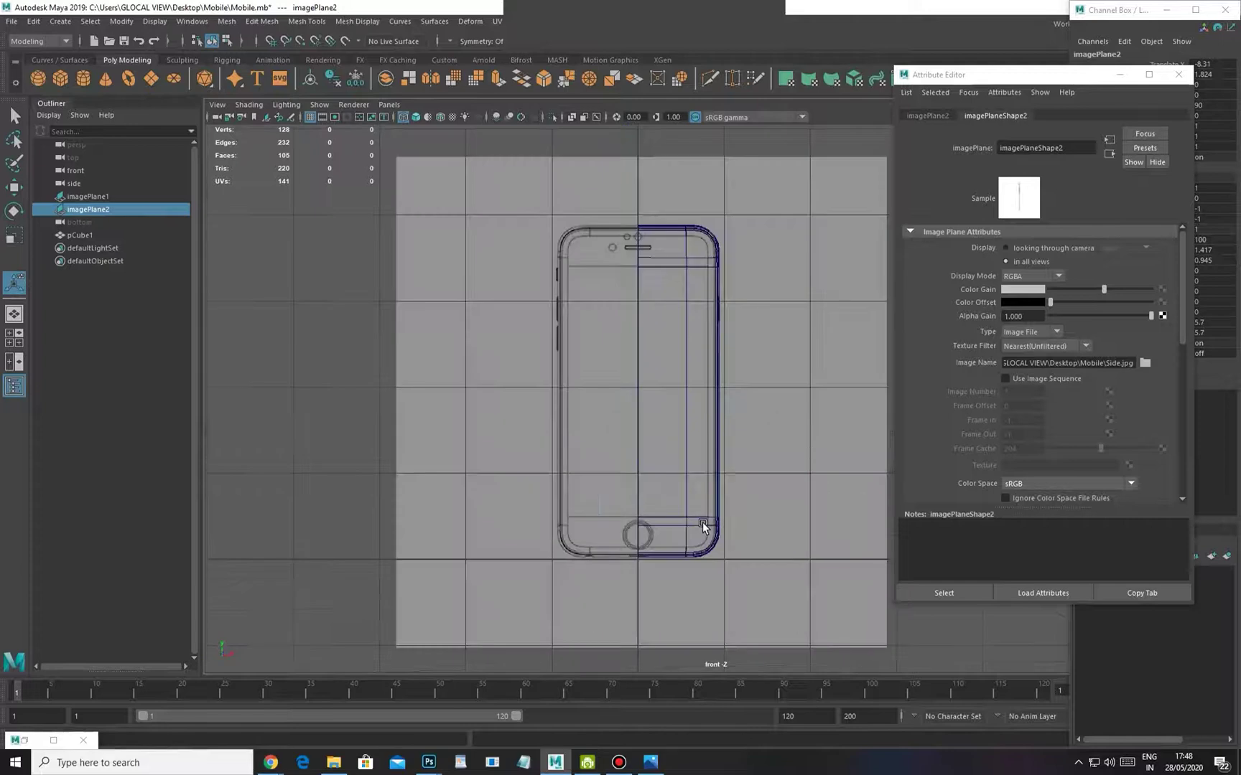
key("space")
left_click_drag(695, 559, 730, 559)
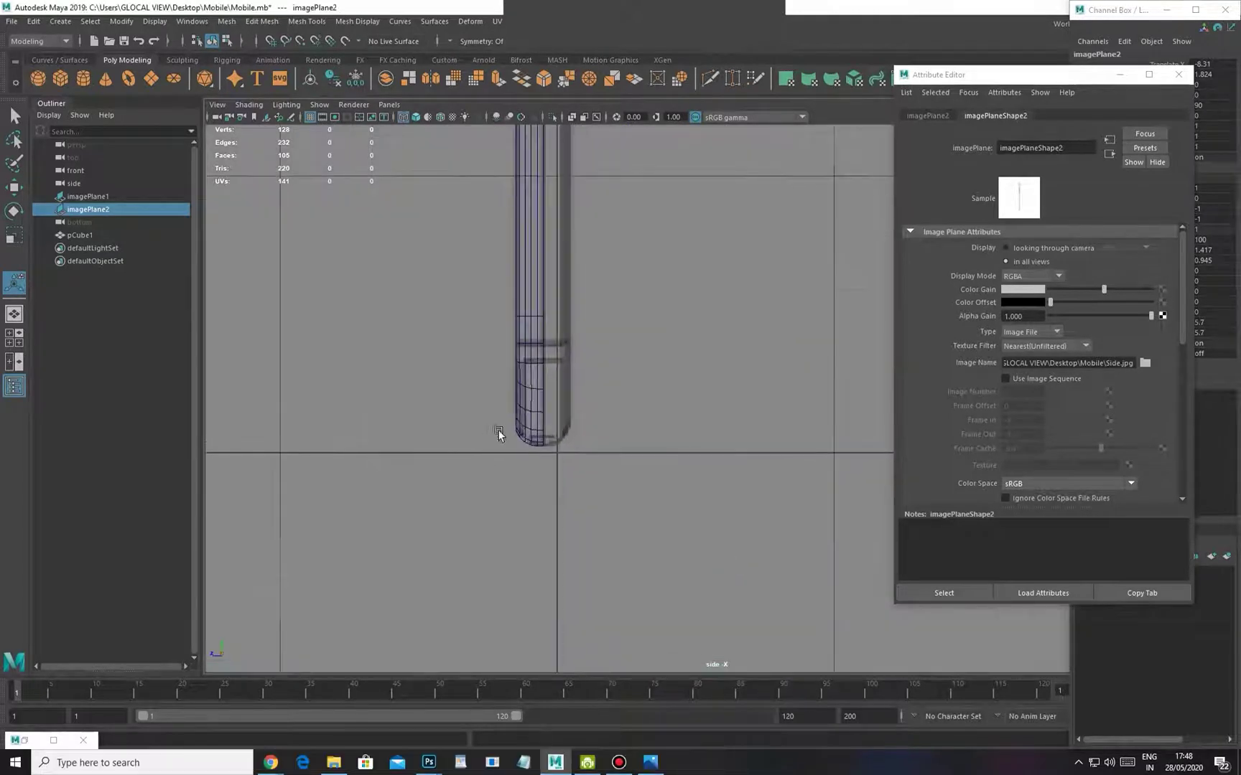
Select the body and mirror it as a combined copy across the world Z axis
left_click(537, 411)
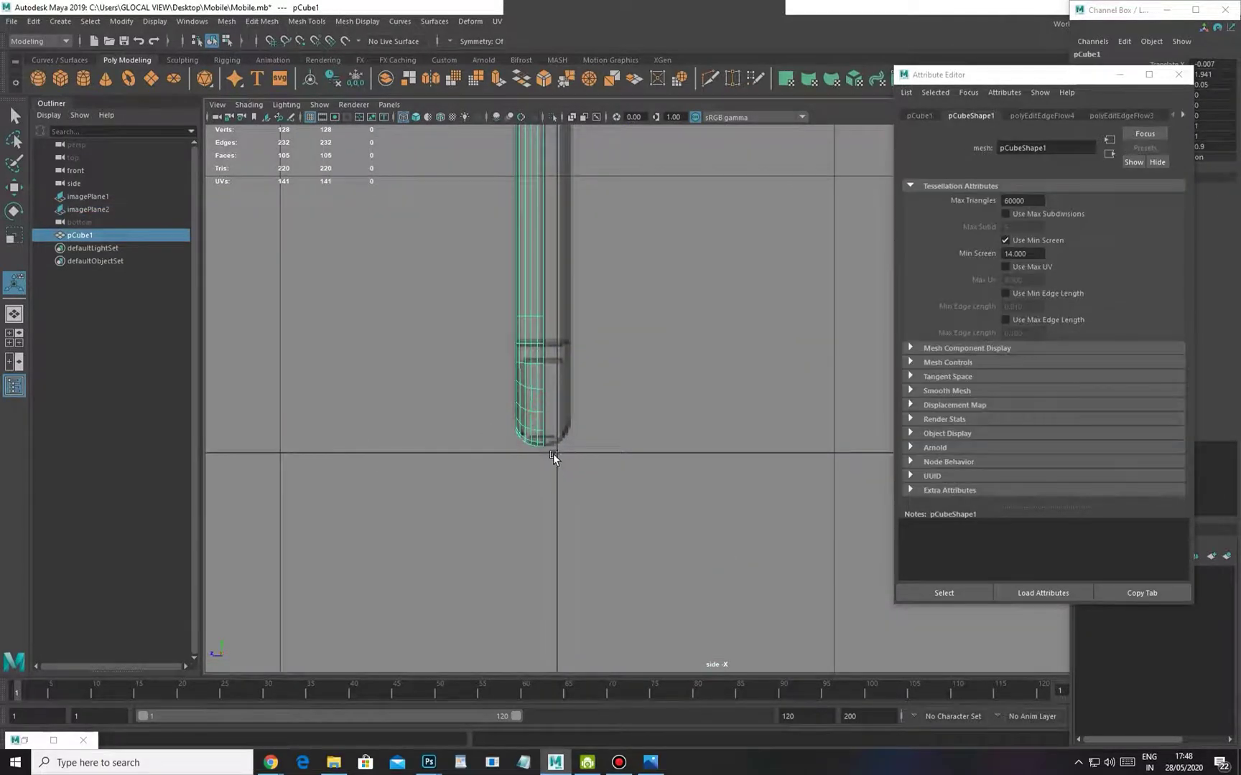
left_click(31, 739)
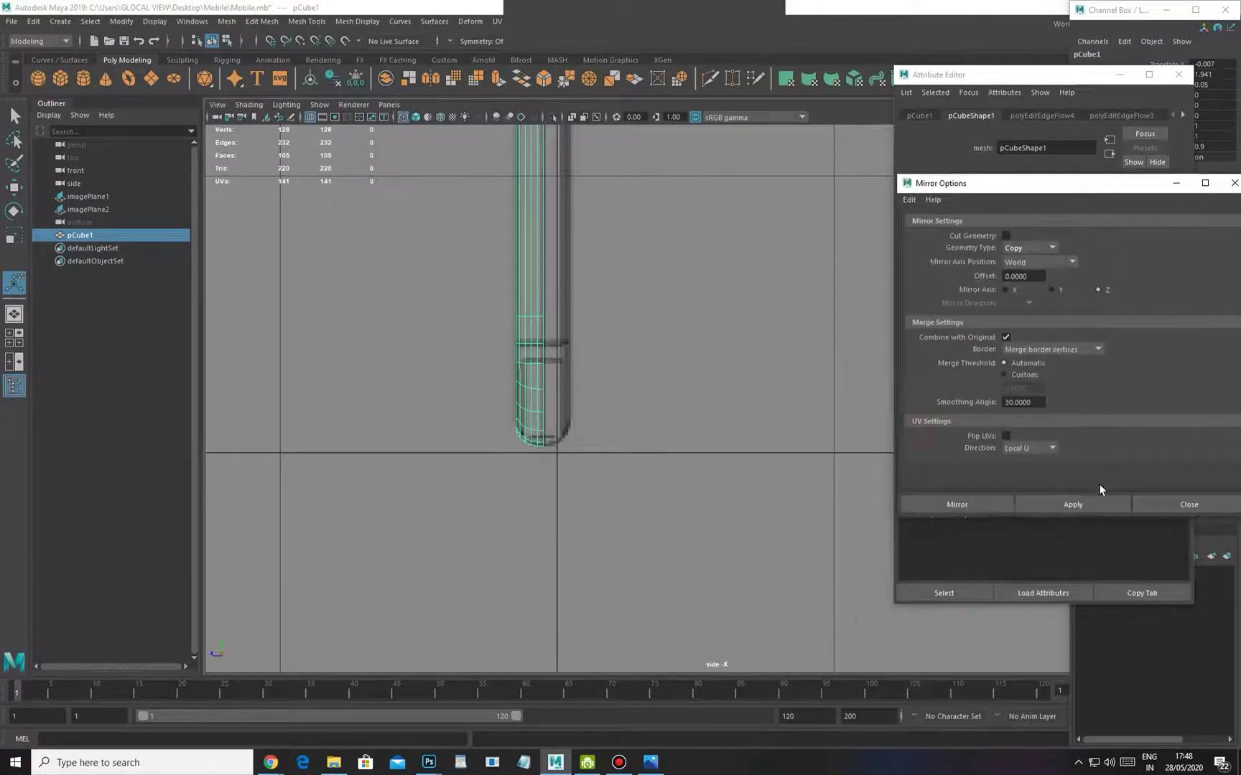
left_click(1073, 507)
Shift the mirror plane along Z until the mirrored body matches the thickness of the side reference
scroll(546, 494, "down", 5)
scroll(617, 456, "up", 3)
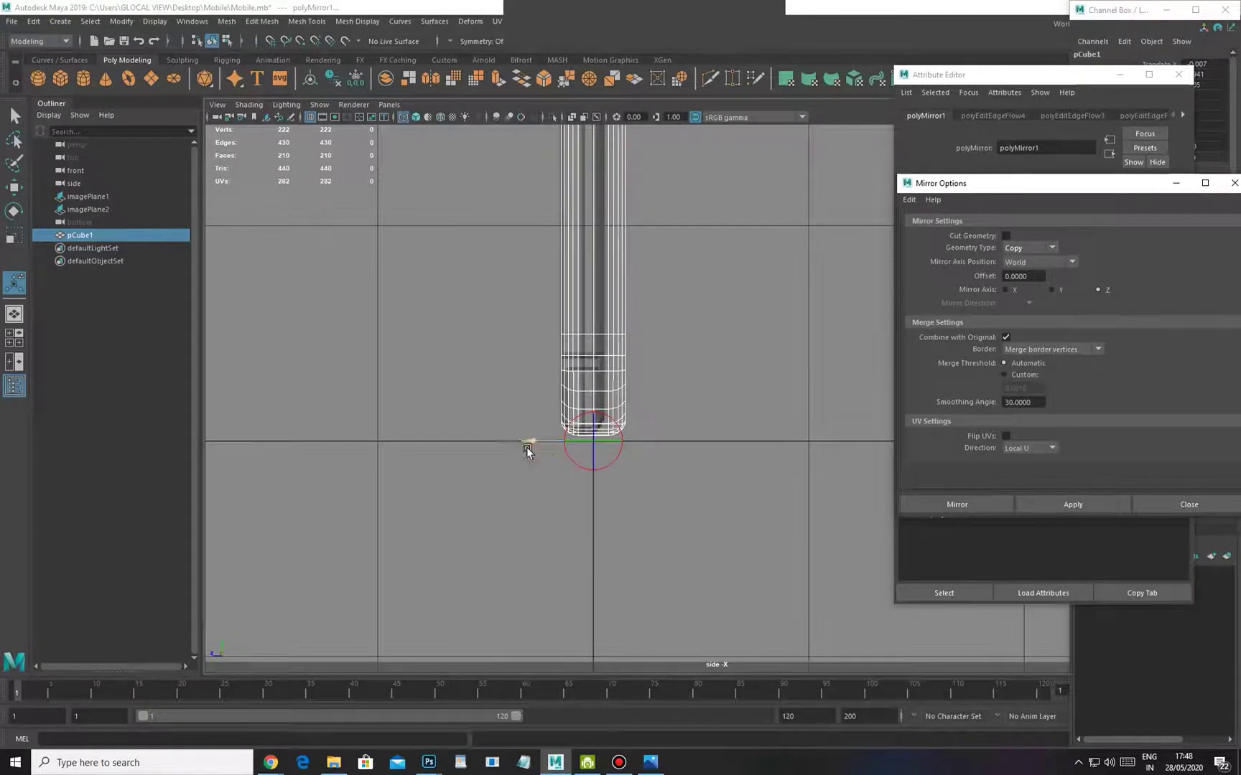
scroll(569, 476, "up", 3)
middle_click_drag(510, 526, 621, 521, "alt")
scroll(632, 522, "up", 2)
left_click_drag(546, 479, 518, 476)
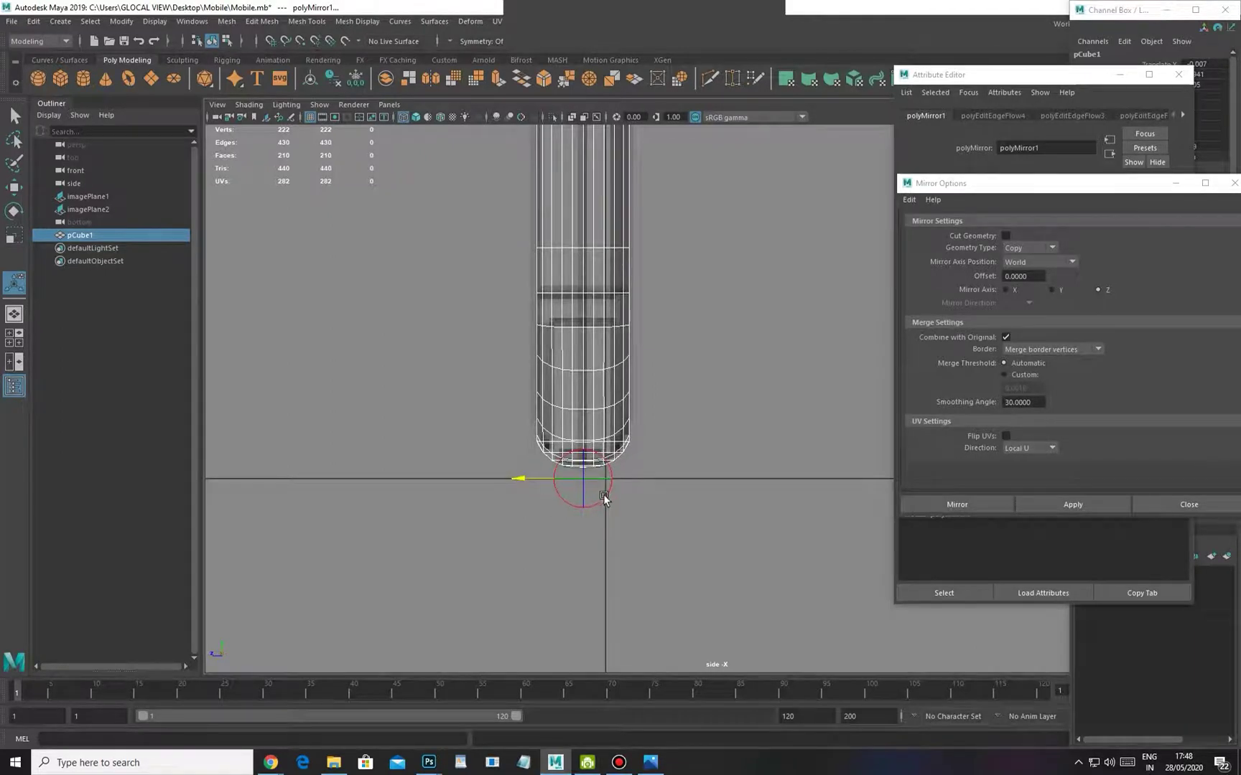
Undo the world-axis mirror and mirror the body along Z with the mirror axis position set to Object
middle_click_drag(657, 382, 656, 433, "alt")
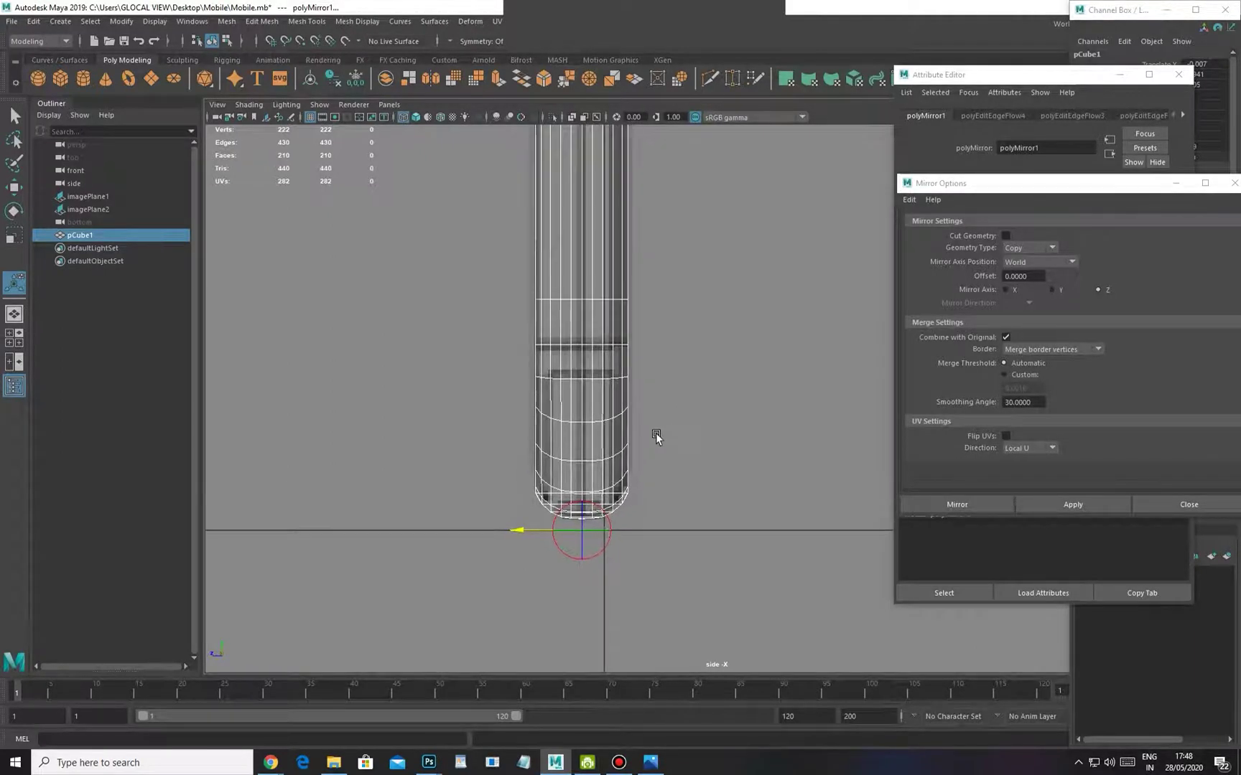
key("ctrl+z")
key("ctrl+z")
key("ctrl+z")
left_click(1026, 263)
left_click(1051, 506)
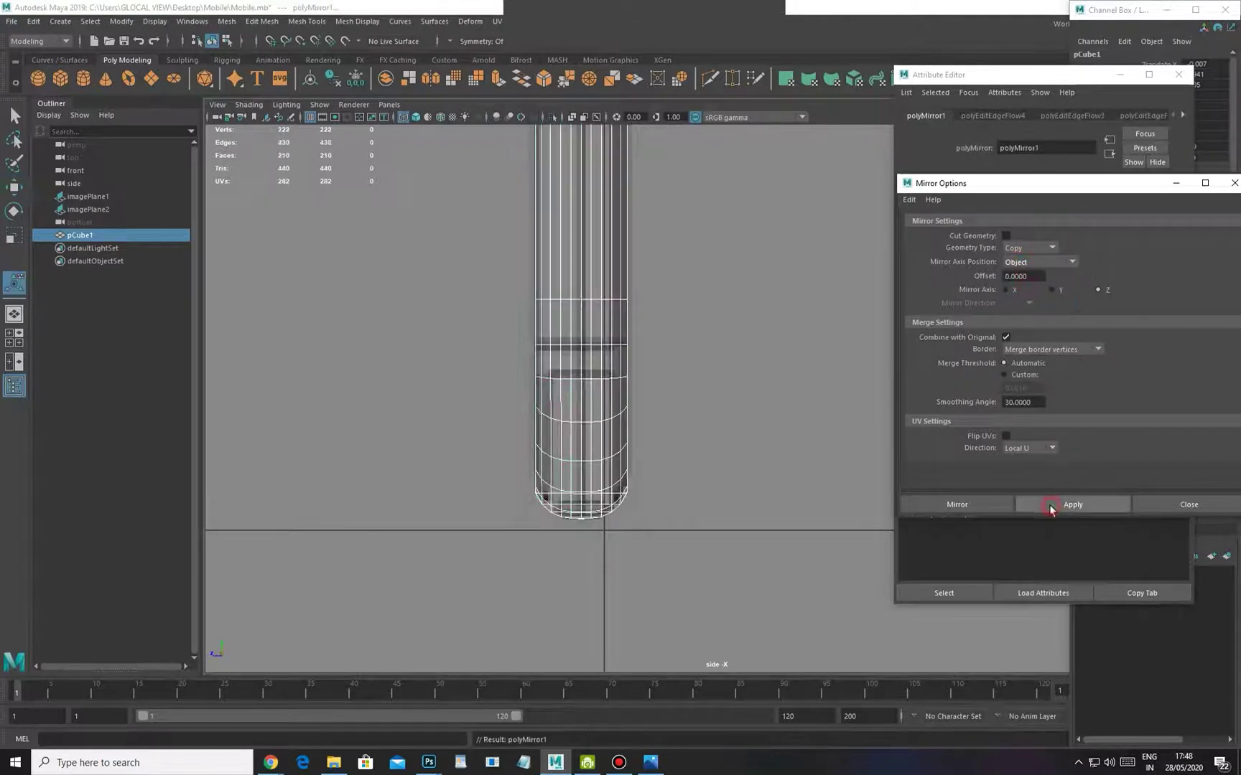
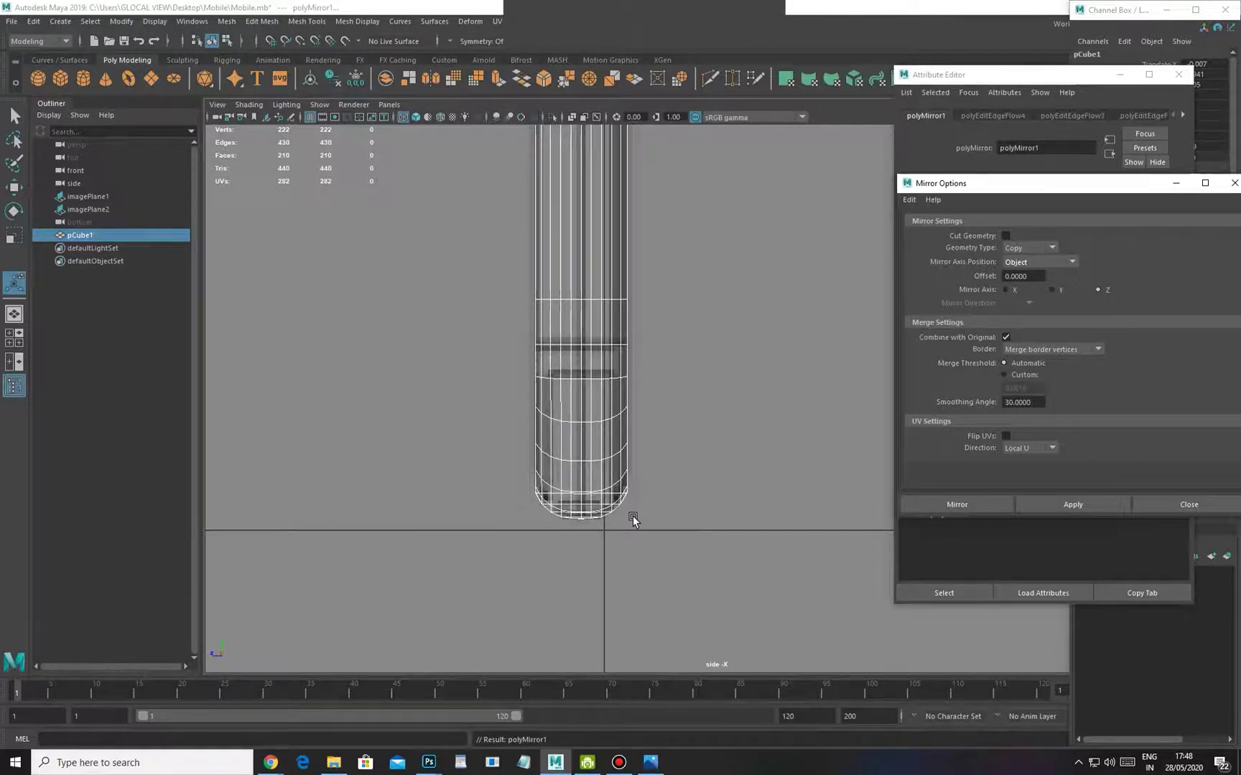
scroll(649, 452, "down", 5)
middle_click_drag(649, 452, 692, 458, "alt")
key("w")
key("space")
key("space")
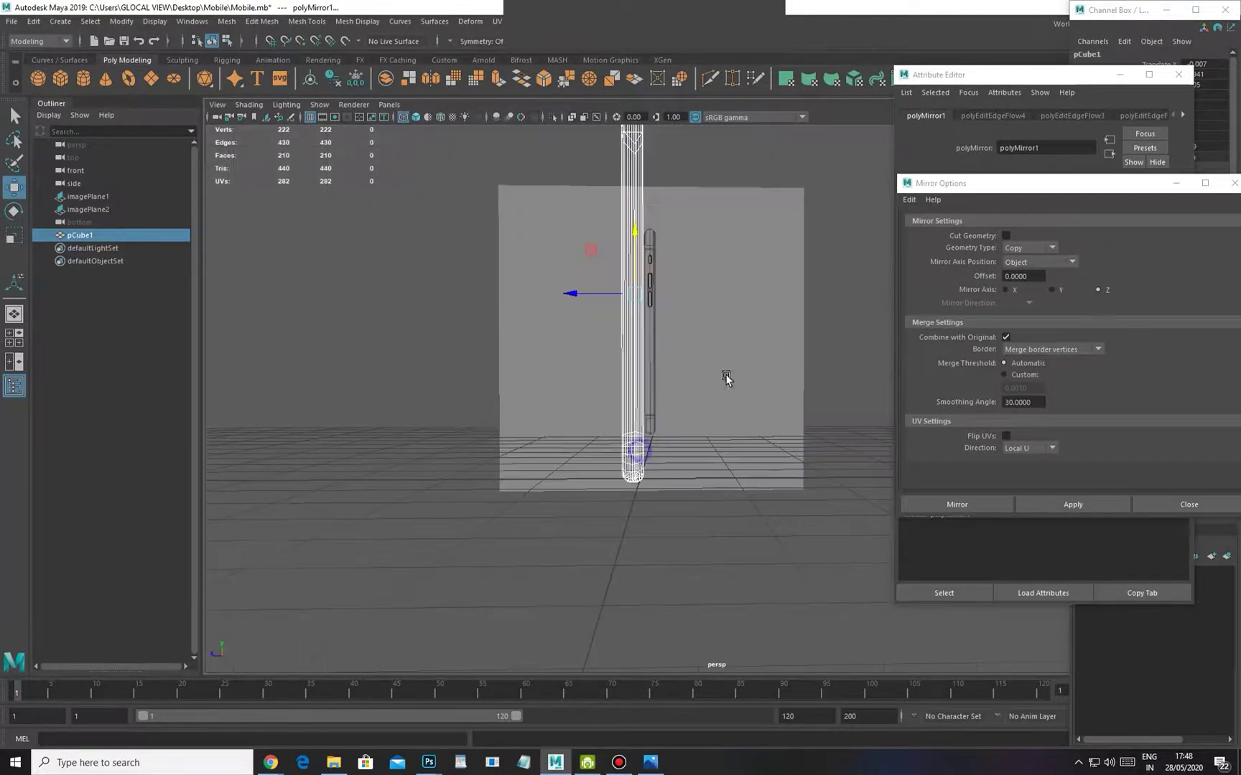
Draw a test cube about 3.33 wide, 1.91 high and 1.99 deep on the grid beside the body
left_click_drag(701, 356, 707, 415, "alt")
middle_click_drag(707, 416, 561, 345, "alt")
left_click(664, 397)
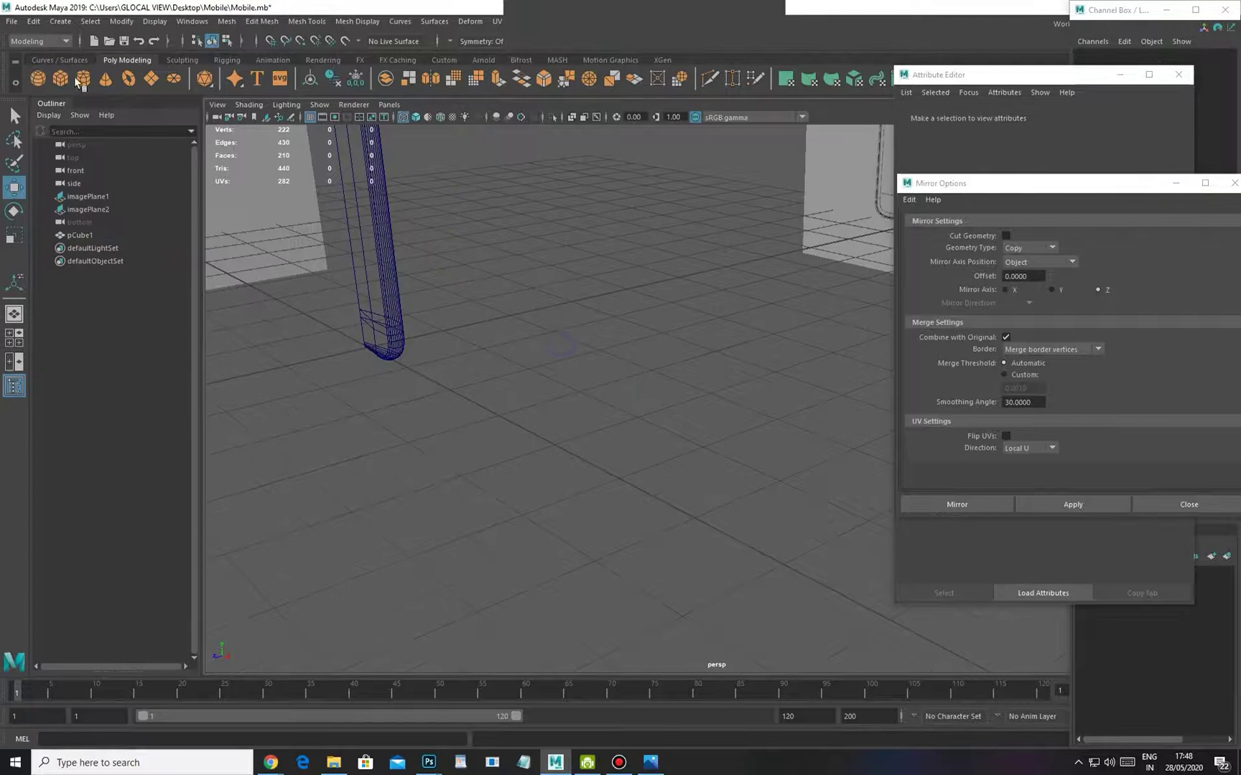
left_click_drag(638, 510, 611, 363, "alt")
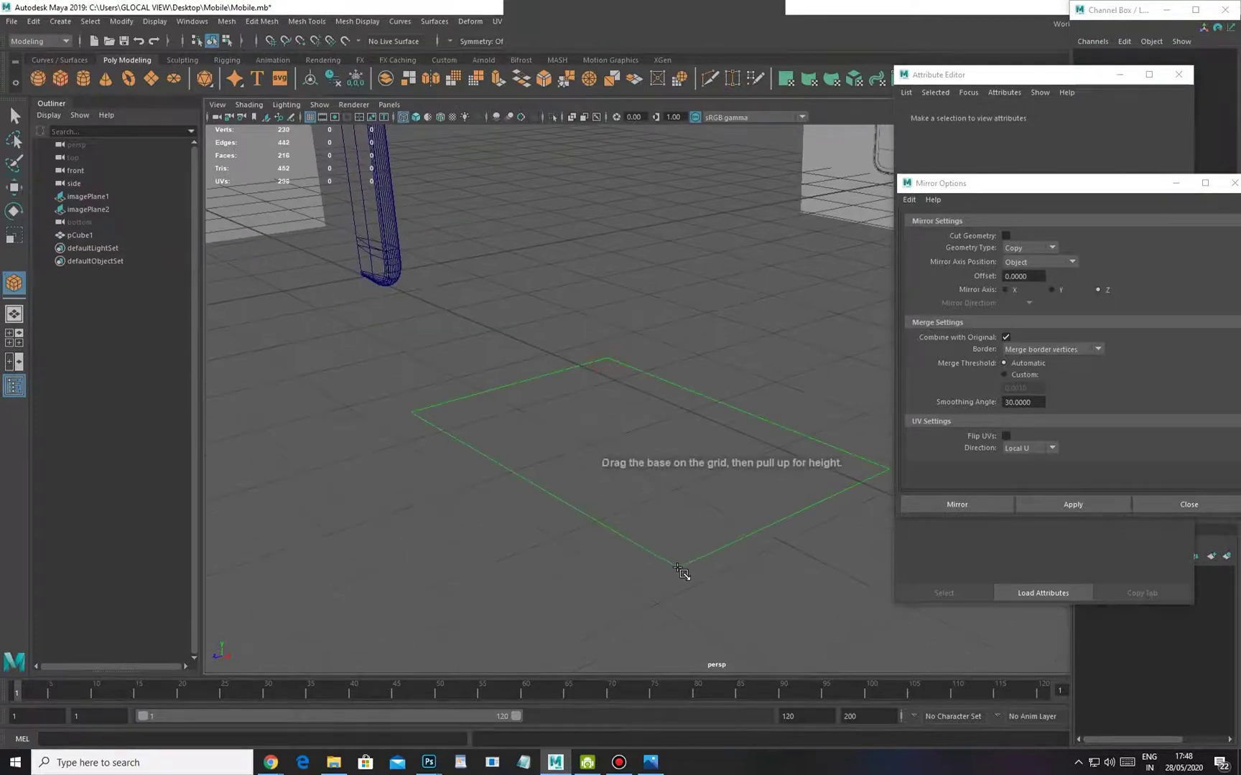
left_click_drag(652, 186, 649, 136)
mouse_move(717, 374)
right_mouse_down("alt")
mouse_move(656, 382)
mouse_move(646, 350)
right_mouse_up("alt")
key("5")
left_click_drag(665, 302, 425, 459, "alt")
key("f")
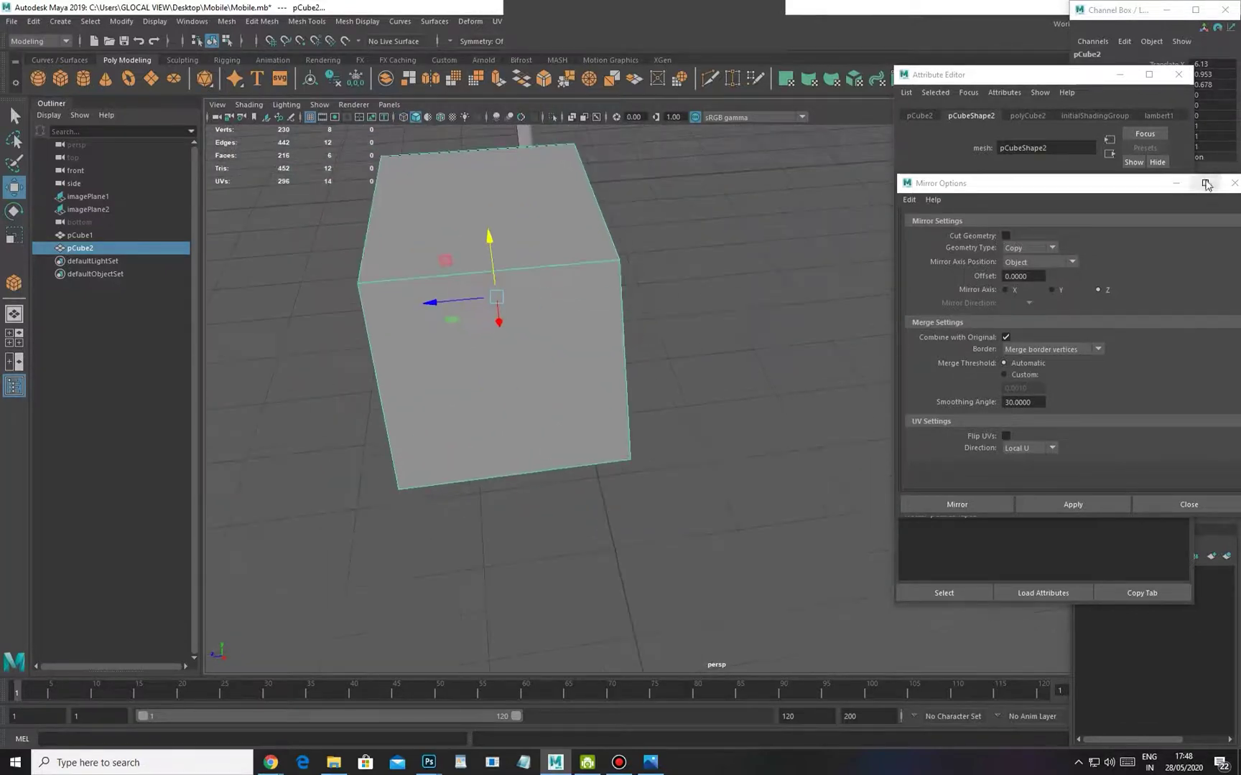
Minimize the Mirror Options and Attribute Editor windows and rotate the test cube to about X -13.2, Y 41.2, Z -34.3
left_click(1170, 185)
left_click(1178, 73)
left_click_drag(678, 283, 562, 414, "alt")
key("e")
left_click_drag(553, 345, 638, 298, "alt")
key("w")
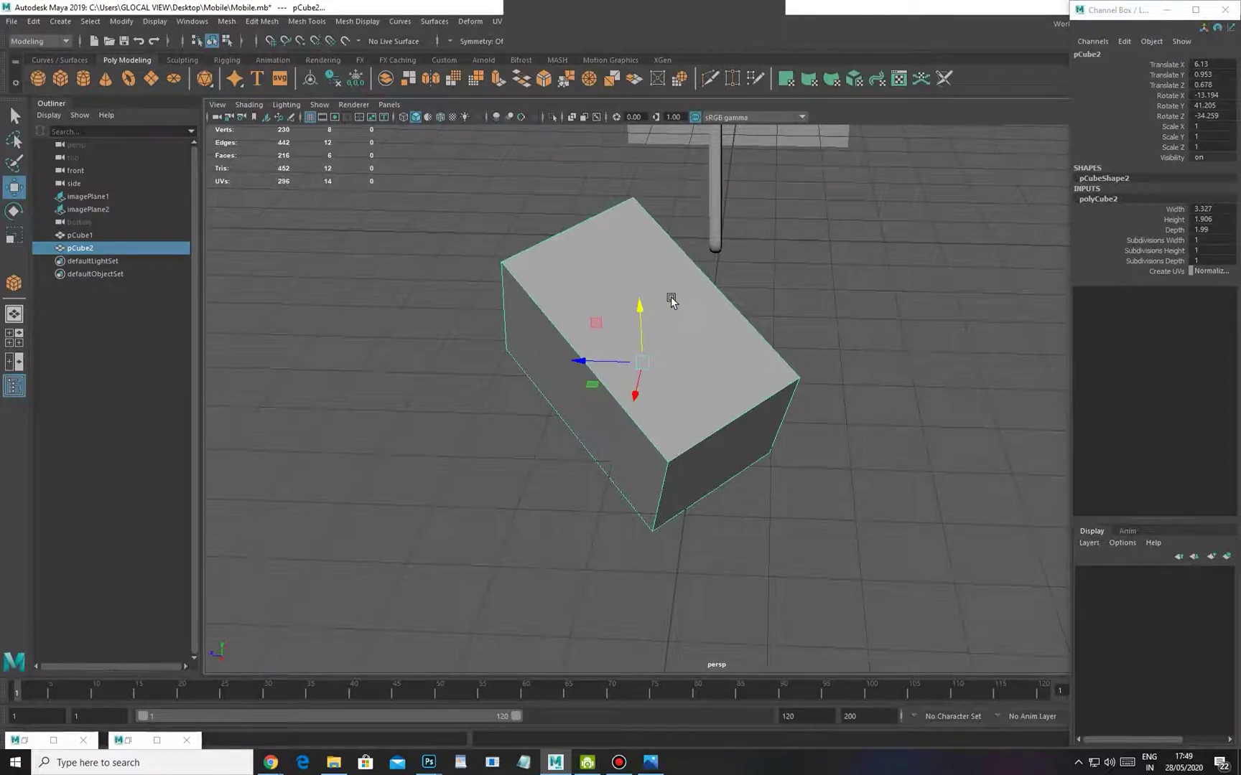
Set the Move tool's axis orientation to Object and try moving the test cube along its own X axis
right_click_drag(774, 281, 734, 260)
left_click_drag(733, 259, 681, 400, "alt")
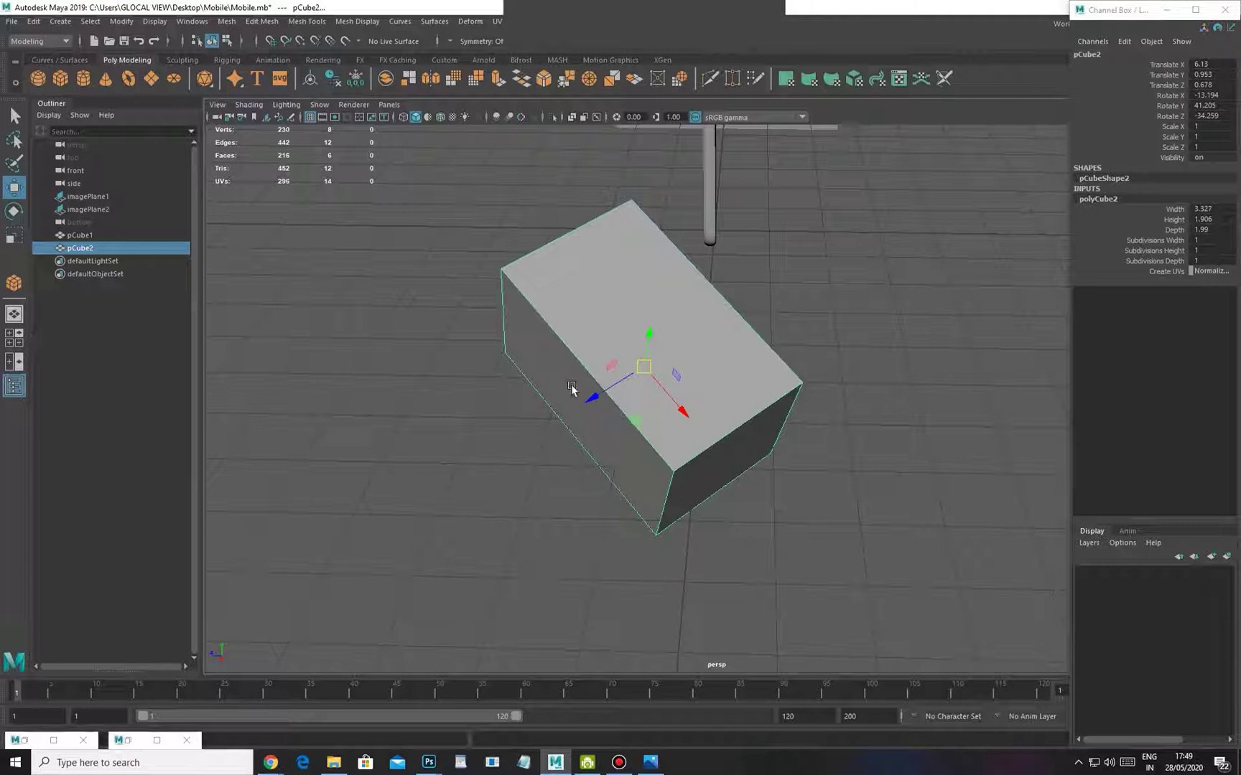
left_click(749, 295)
left_click(691, 299)
left_click_drag(537, 443, 584, 410, "alt")
left_click_drag(778, 274, 720, 258)
left_click_drag(683, 367, 630, 375, "alt")
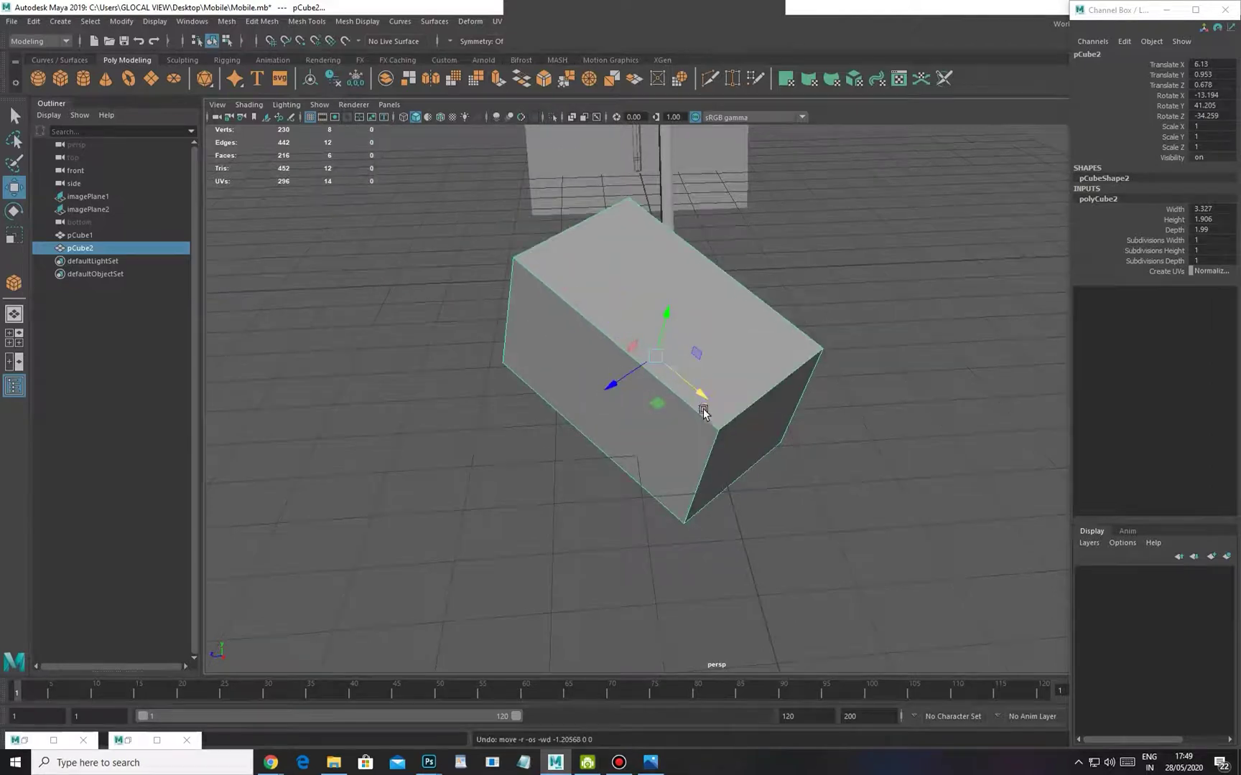
Try moving the test cube along its own Z axis and along the world axes to compare the two orientations
left_click_drag(820, 492, 887, 271)
key("ctrl+z")
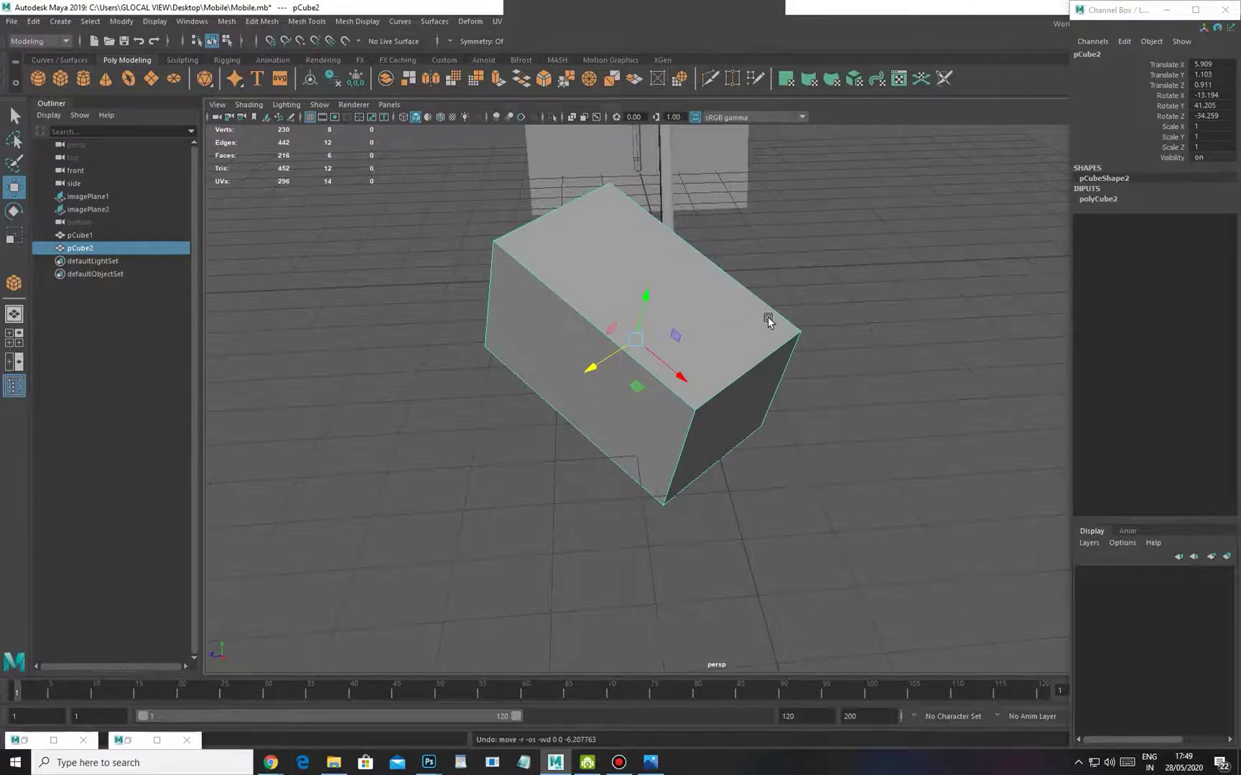
left_click_drag(858, 282, 806, 280)
left_click_drag(630, 319, 626, 350)
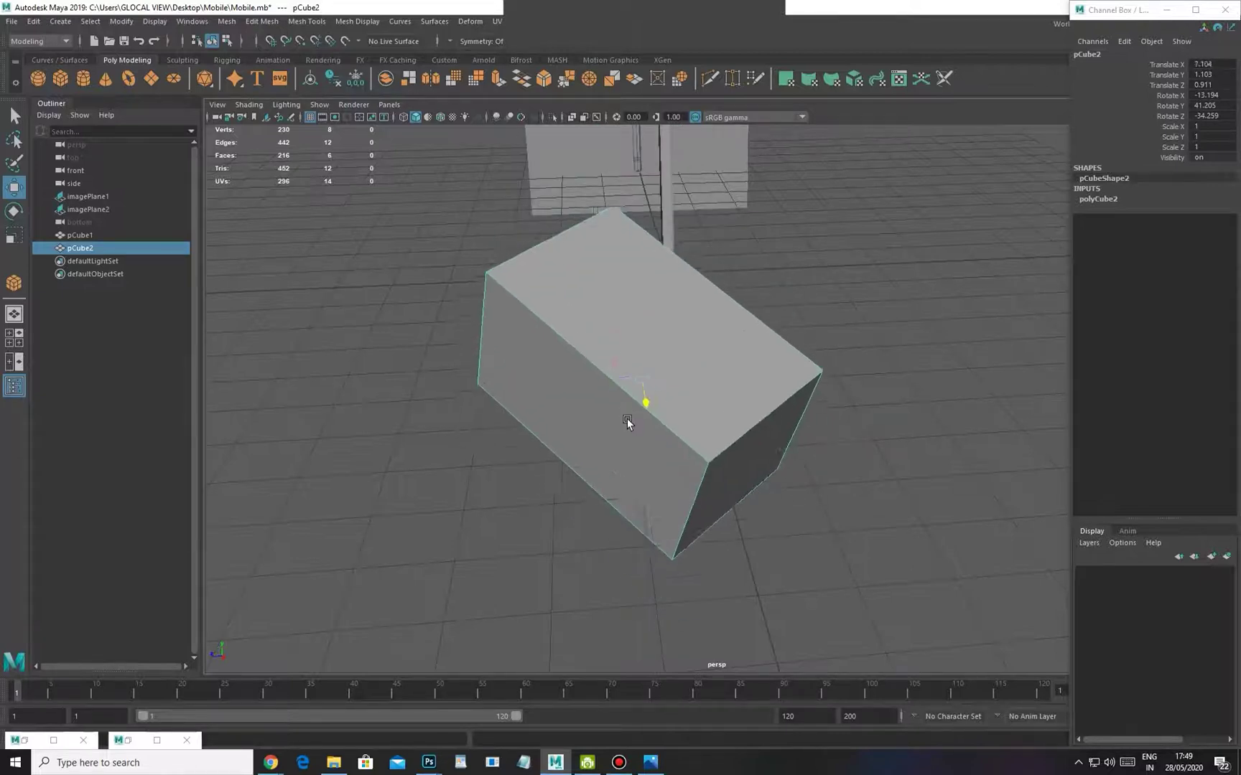
mouse_move(582, 388)
left_mouse_down()
mouse_move(246, 388)
mouse_move(587, 381)
left_mouse_up()
key("ctrl+z")
Delete the test cube and select and frame the phone body
left_click_drag(718, 337, 738, 395, "alt")
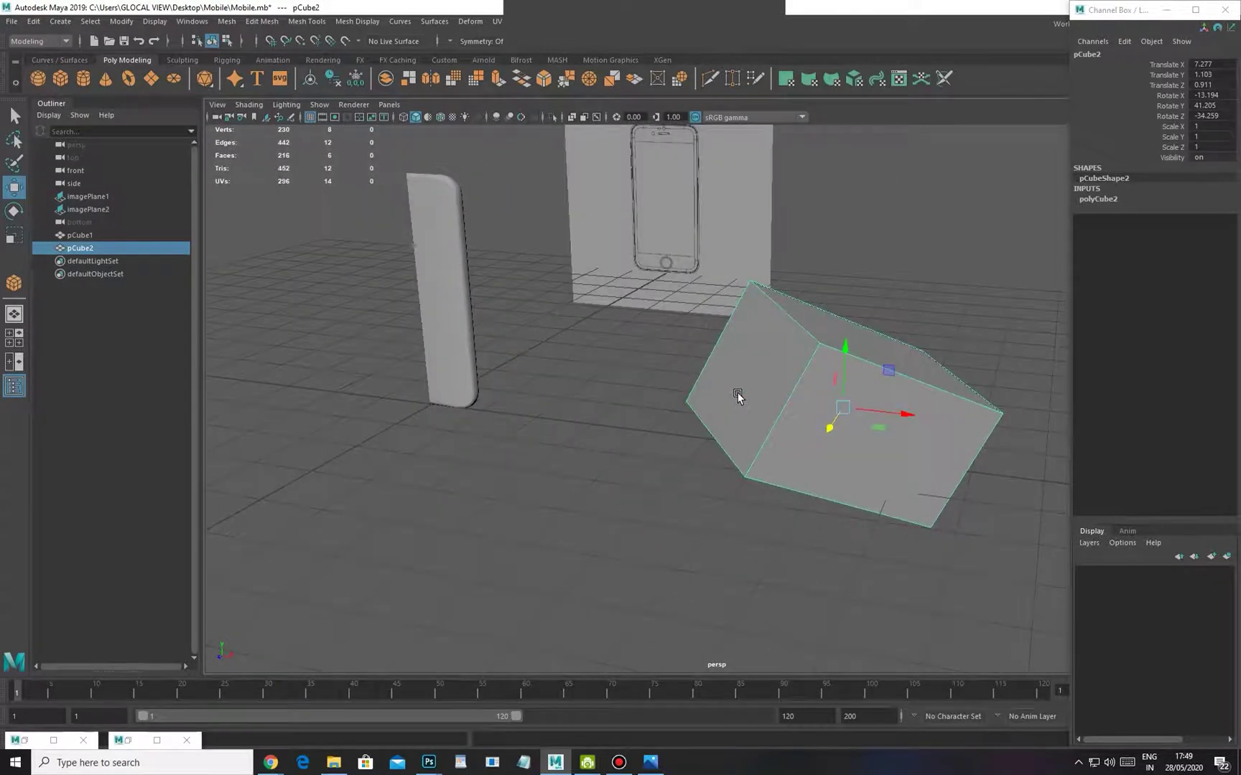
key("Delete")
middle_click_drag(481, 365, 539, 381, "alt")
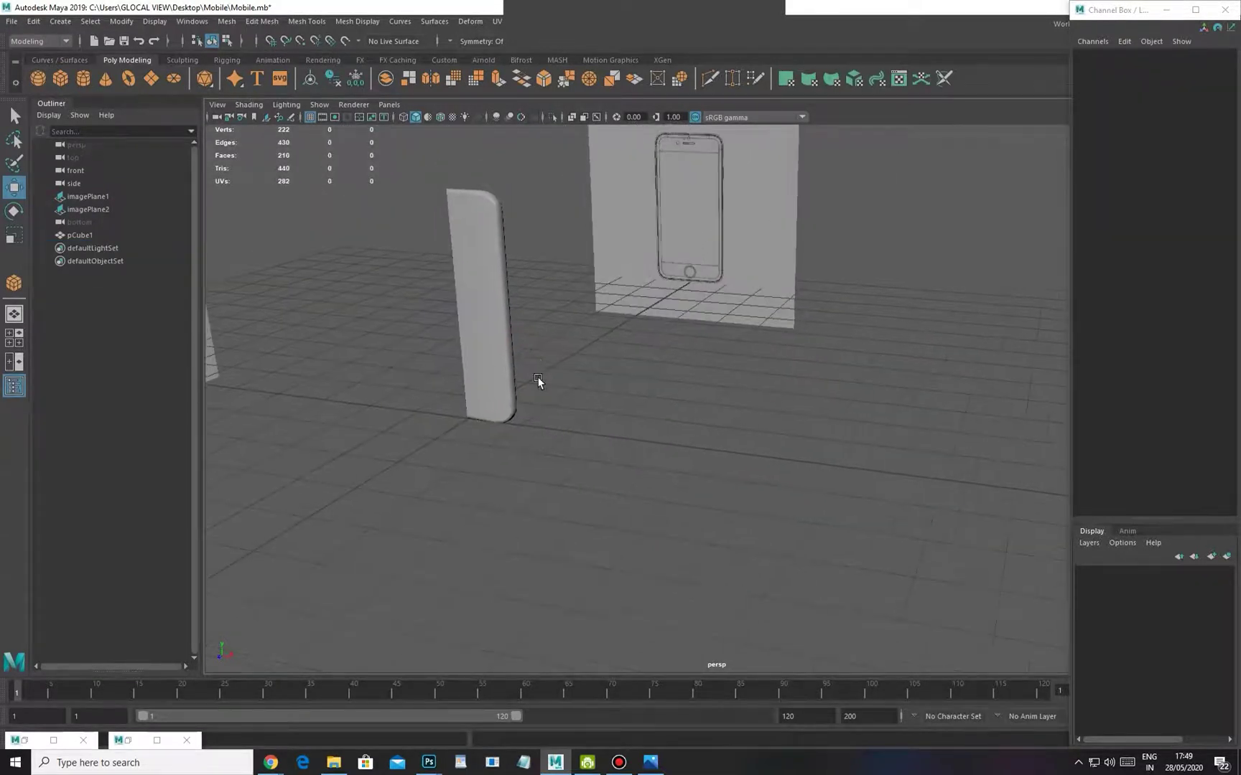
left_click(507, 327)
key("f")
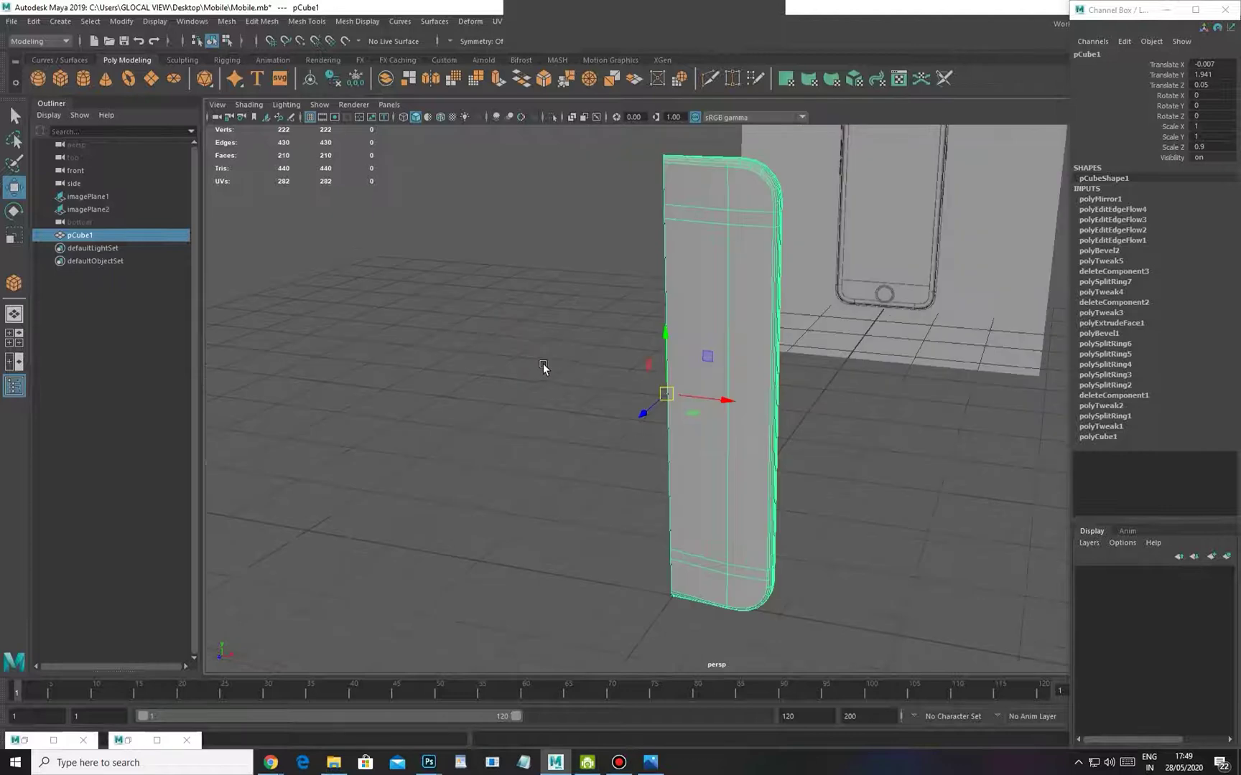
Undo back through the test cube and the object-axis mirror to the unmirrored half body
key("alt+shift")
left_click_drag(575, 363, 643, 485, "alt")
key("ctrl+z")
key("ctrl+z")
key("ctrl+z")
key("ctrl+z")
key("ctrl+z")
key("ctrl+z")
key("ctrl+z")
key("ctrl+z")
key("ctrl+z")
key("ctrl+z")
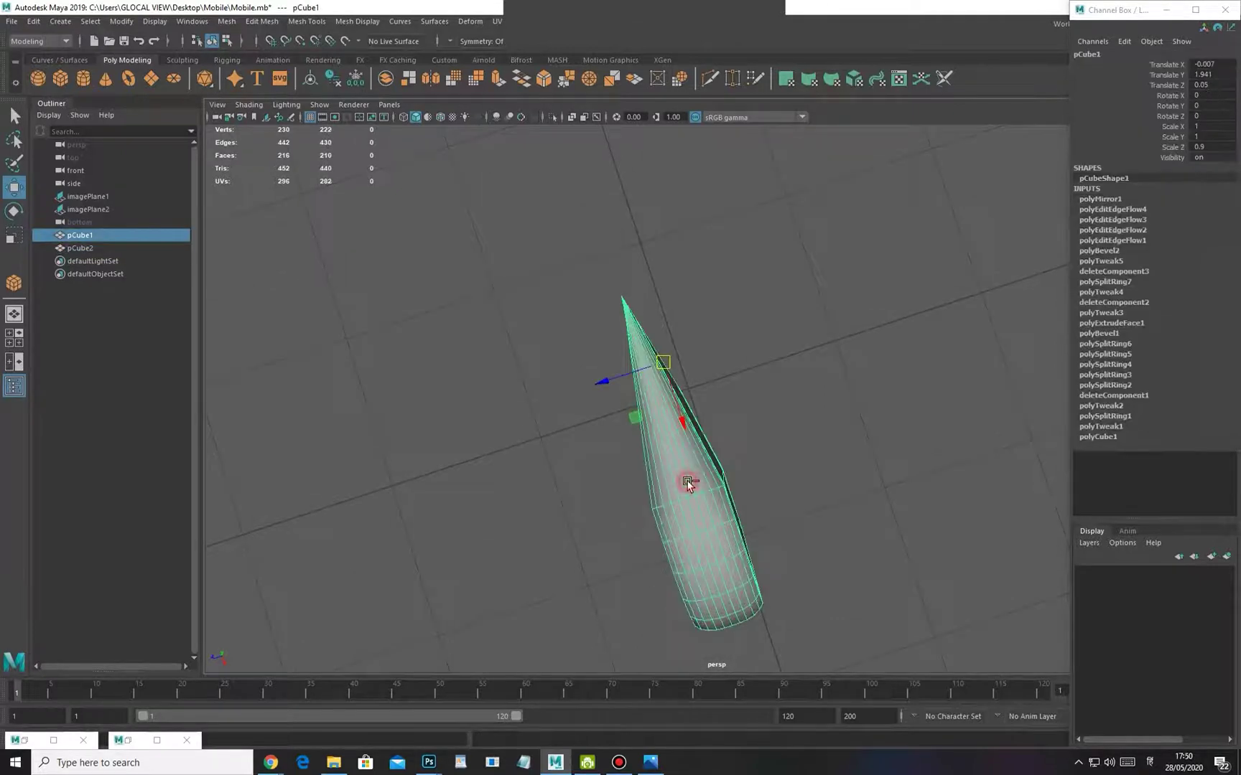
Mirror the half body across its object Z axis as a separate copy, with Combine with Original turned off
left_click(681, 484)
key("f")
left_click(35, 742)
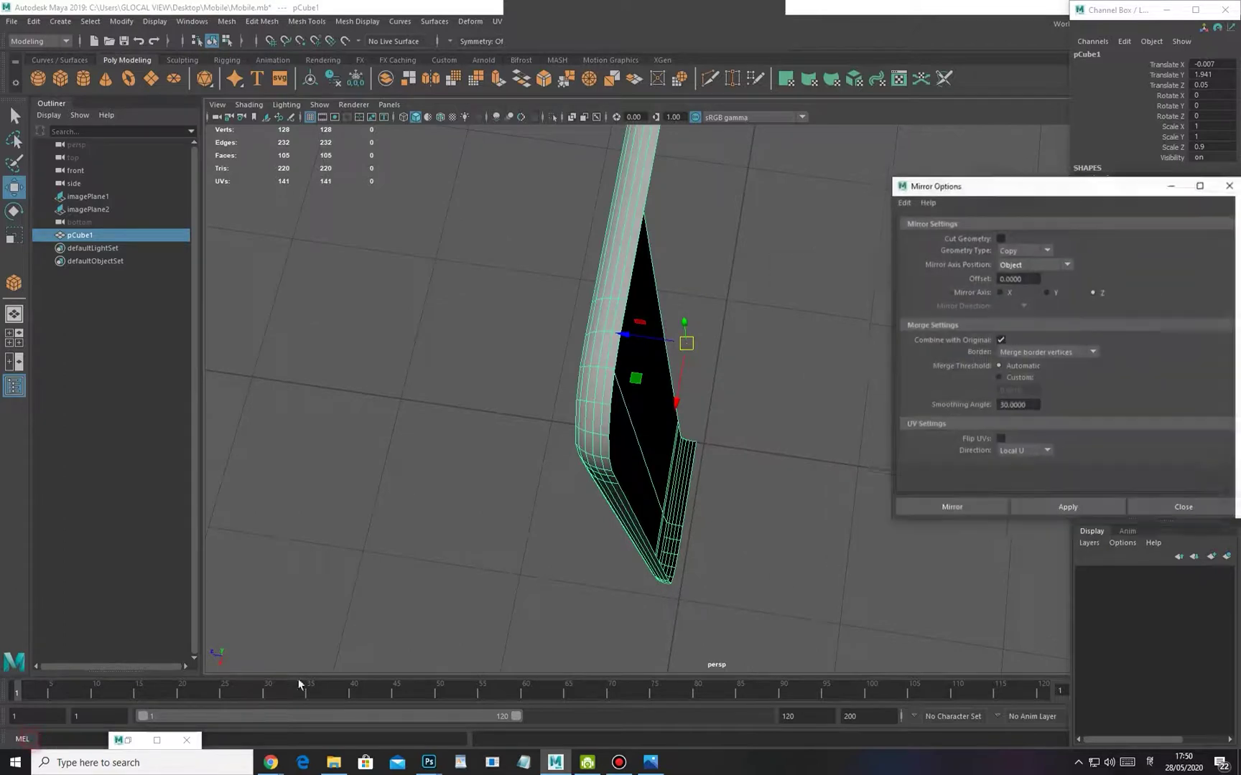
left_click_drag(734, 437, 652, 402, "alt")
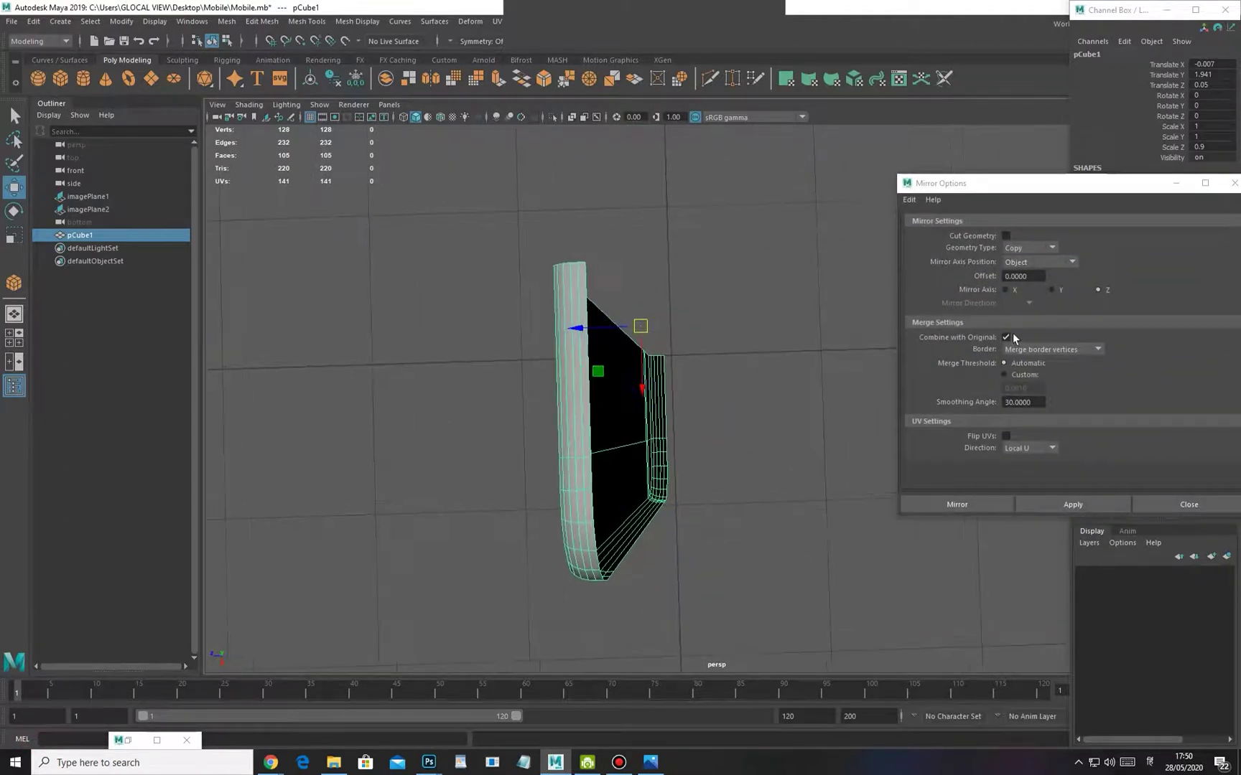
left_click(1006, 337)
left_click_drag(792, 424, 644, 375, "alt")
left_click(1042, 505)
key("w")
left_click(773, 352)
left_click(643, 375)
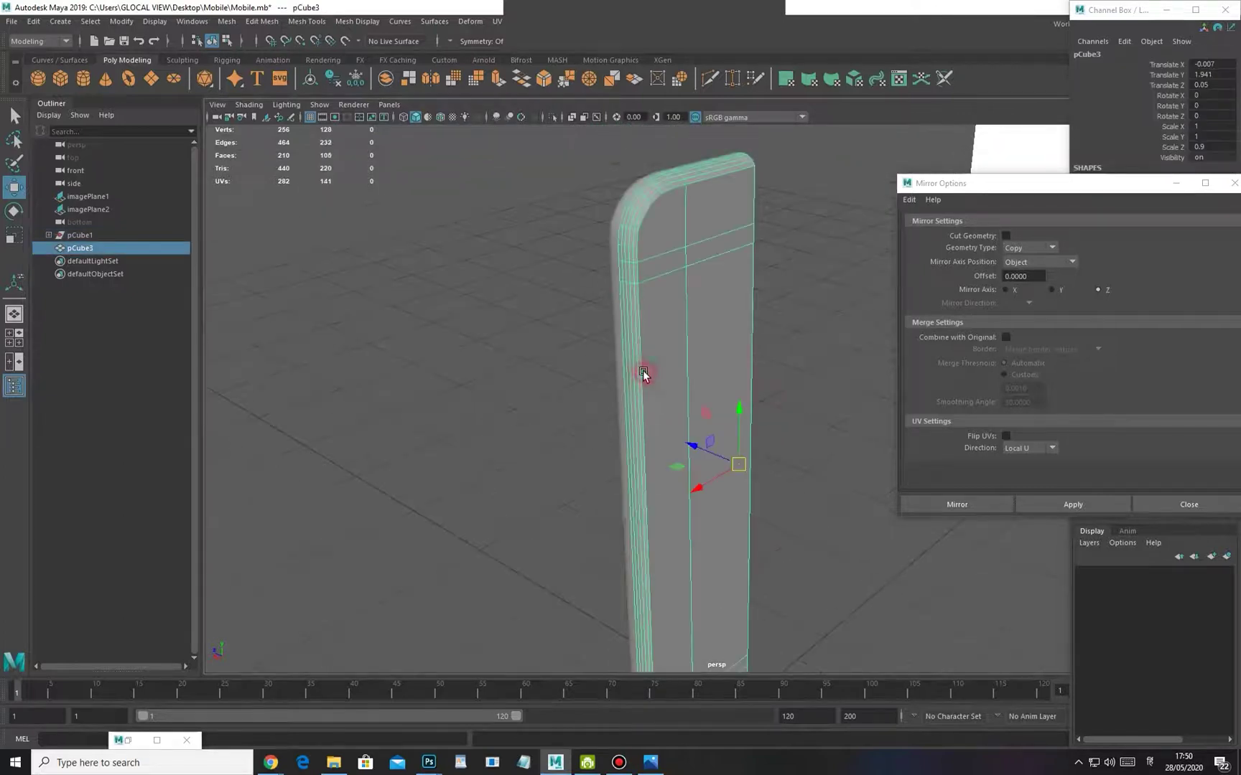
left_click(1166, 501)
Select the original half and examine its upper corner against the front reference in wireframe
left_click_drag(927, 445, 714, 384, "alt")
left_click(756, 410)
key("space")
scroll(714, 384, "up", 1)
middle_click_drag(740, 405, 728, 494, "alt")
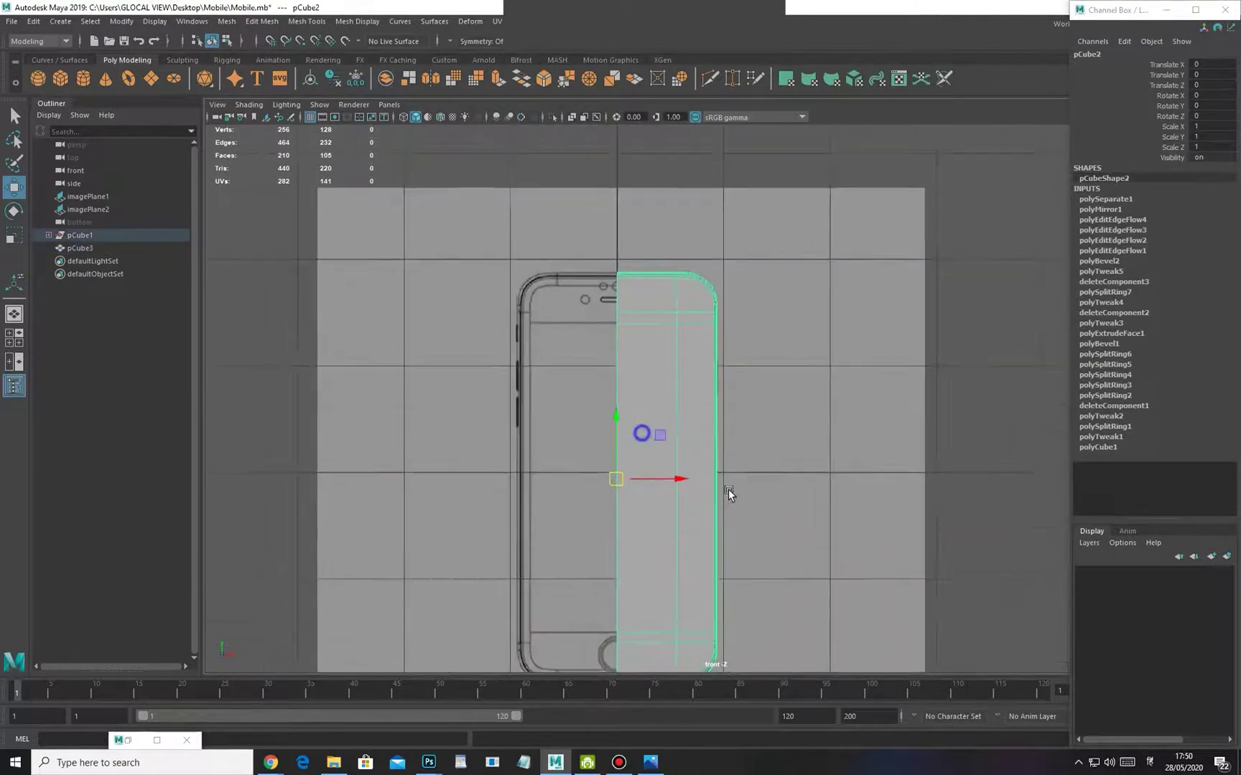
key("4")
middle_click_drag(675, 446, 639, 446, "alt")
scroll(643, 423, "up", 5)
middle_click_drag(563, 263, 593, 428, "alt")
scroll(648, 371, "up", 2)
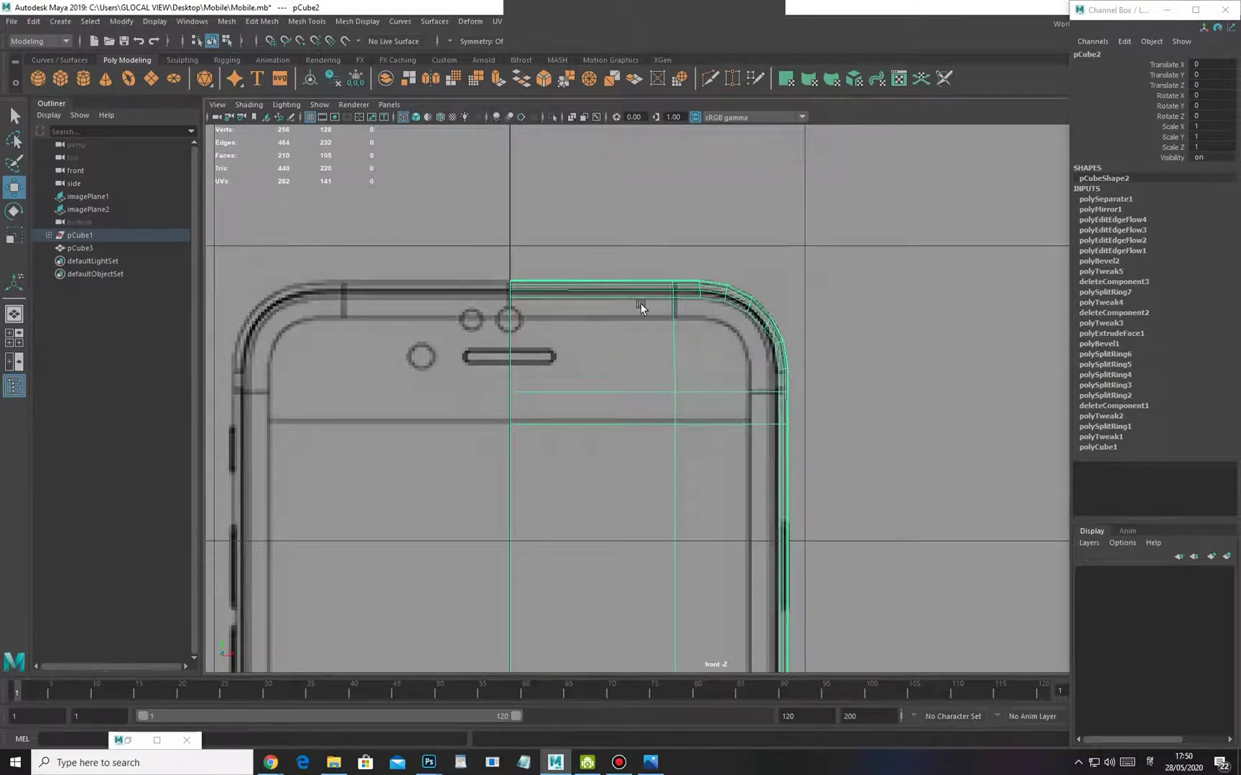
scroll(641, 304, "up", 2)
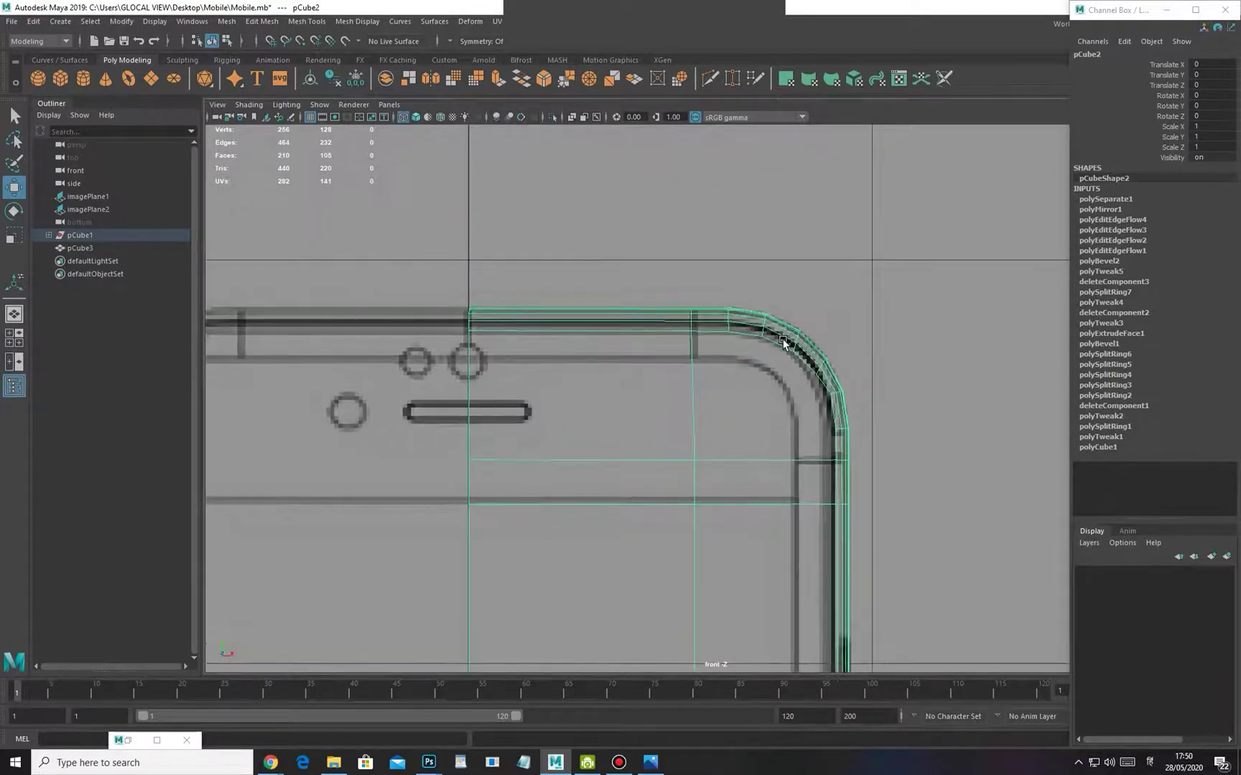
Select the four flat faces at the upper end of the original half in face mode
right_click_drag(692, 384, 690, 411)
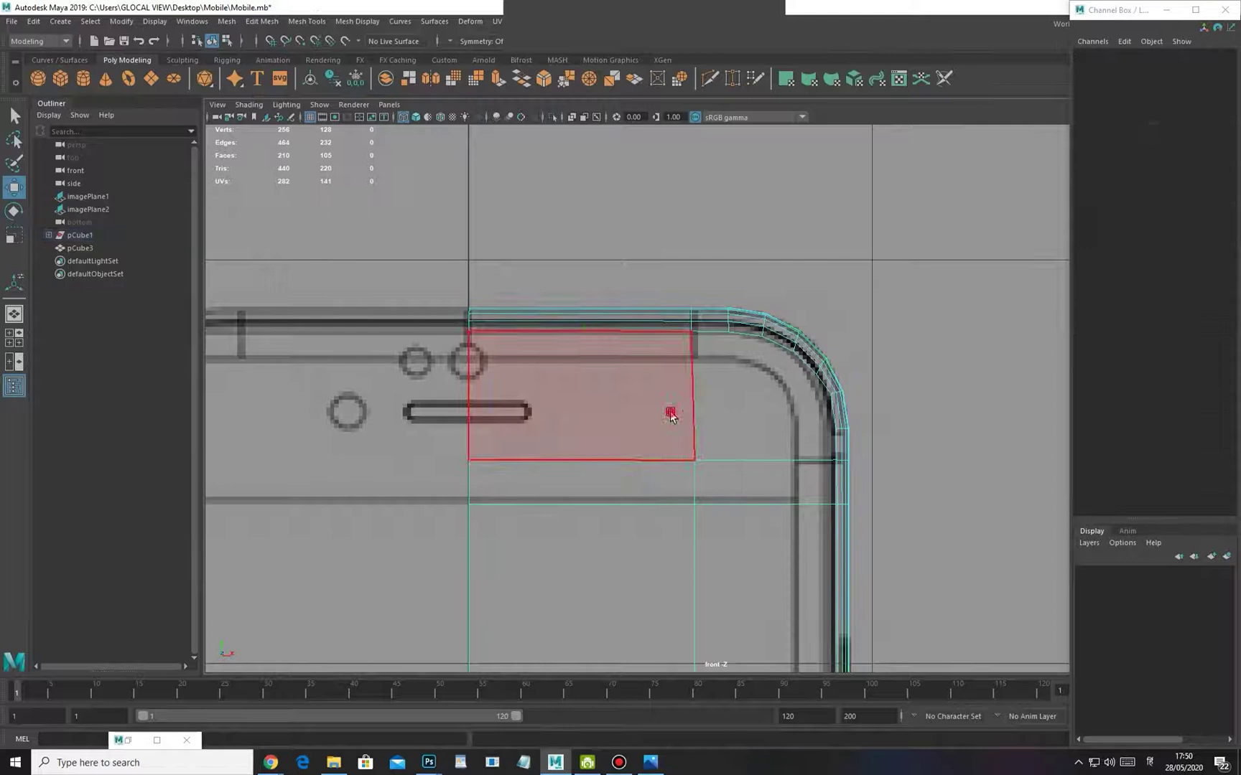
left_click(675, 415)
left_click(769, 409, "shift")
left_click(675, 486, "shift")
left_click(747, 479, "shift")
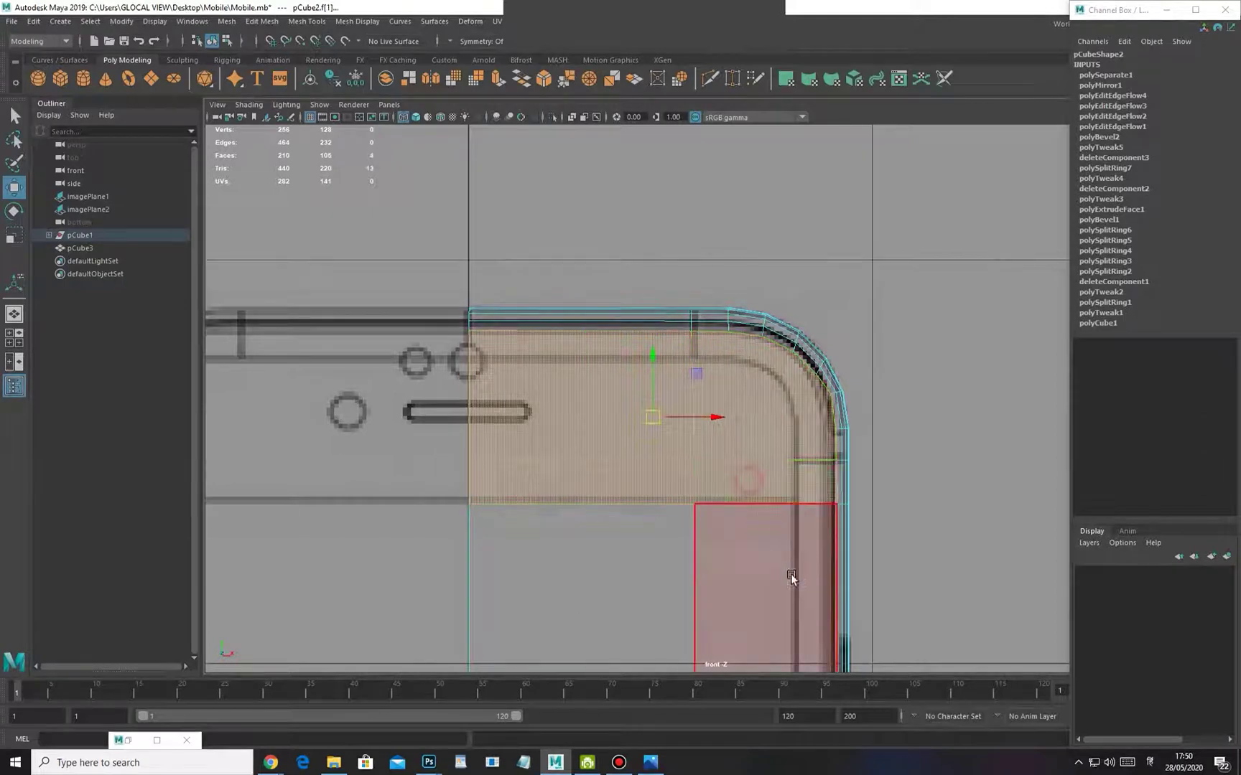
scroll(790, 572, "down", 5)
Add the remaining flat faces down to the lower end to the face selection in perspective view
key("space")
left_click_drag(718, 537, 718, 415)
key("5")
mouse_move(708, 464)
left_mouse_down("alt")
mouse_move(695, 369)
mouse_move(604, 422)
left_mouse_up("alt")
left_click(604, 423, "shift")
left_click(703, 350, "shift")
middle_click_drag(704, 352, 716, 187, "alt")
scroll(704, 287, "up", 3)
left_click(678, 434, "shift")
left_click(721, 439, "shift")
left_click(731, 468, "shift")
left_click(687, 470, "shift")
Extract the ten selected flat faces from the half body as a separate panel
left_click_drag(674, 471, 711, 446, "alt")
right_click(829, 341, "shift")
left_click(261, 22)
left_click(300, 379)
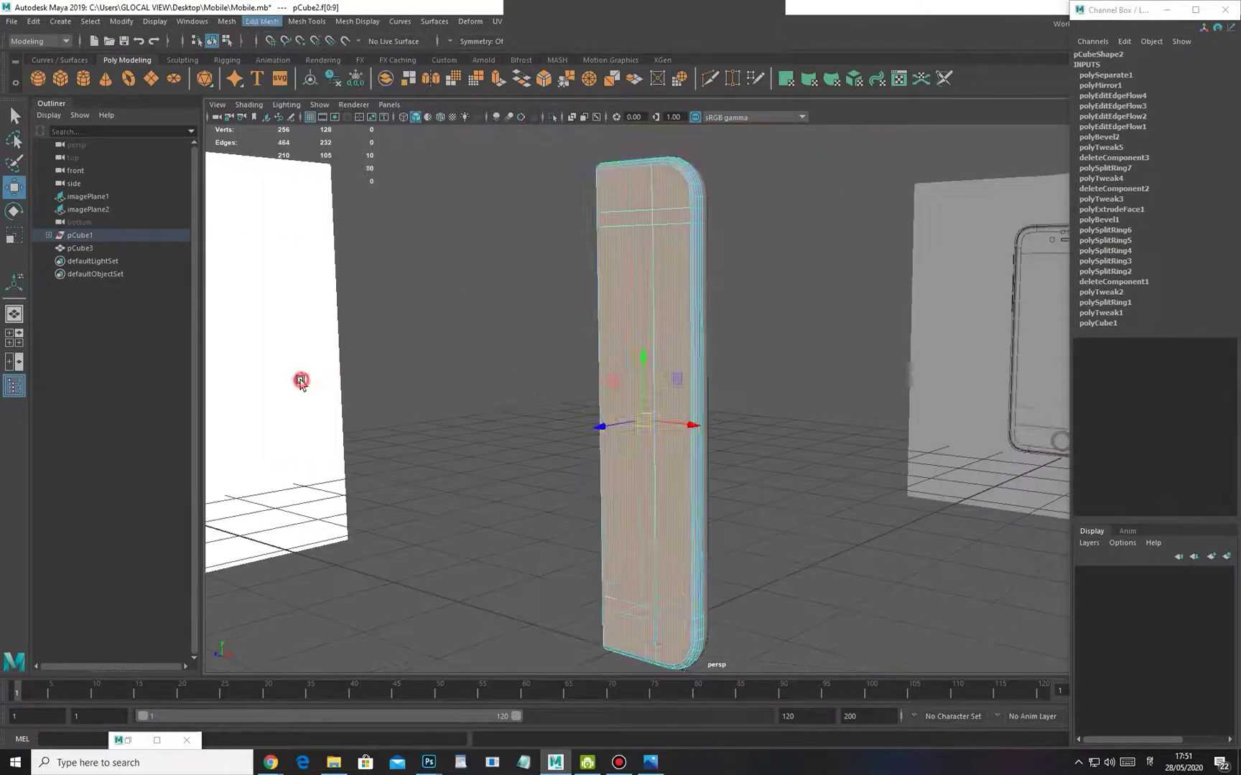
Try pulling the extracted panel and the rim apart along Z and undo the moves
left_click_drag(660, 344, 589, 382, "alt")
key("w")
key("F8")
left_click(771, 204)
left_click(658, 273)
left_click_drag(662, 324, 705, 370, "alt")
left_click_drag(565, 396, 492, 448)
left_click_drag(614, 385, 549, 394, "alt")
left_click(714, 290)
left_click_drag(714, 291, 583, 439, "alt")
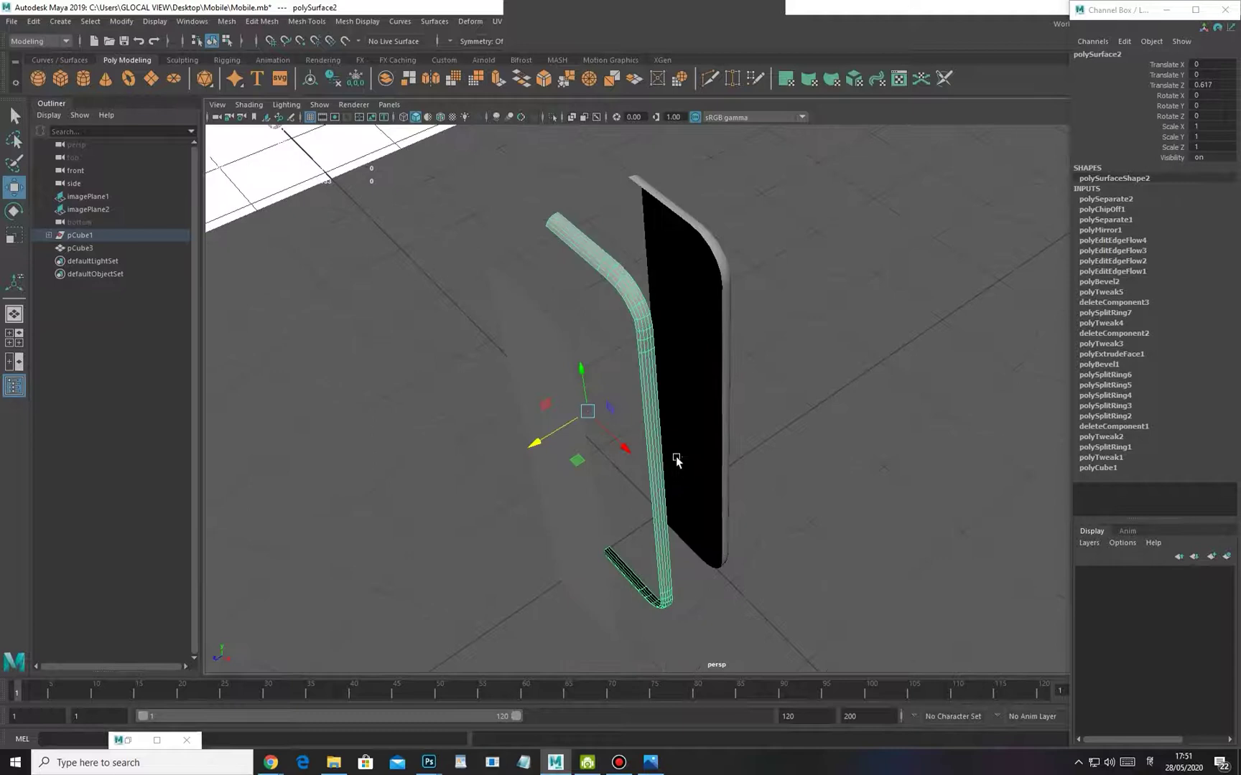
key("ctrl+z")
key("ctrl+z")
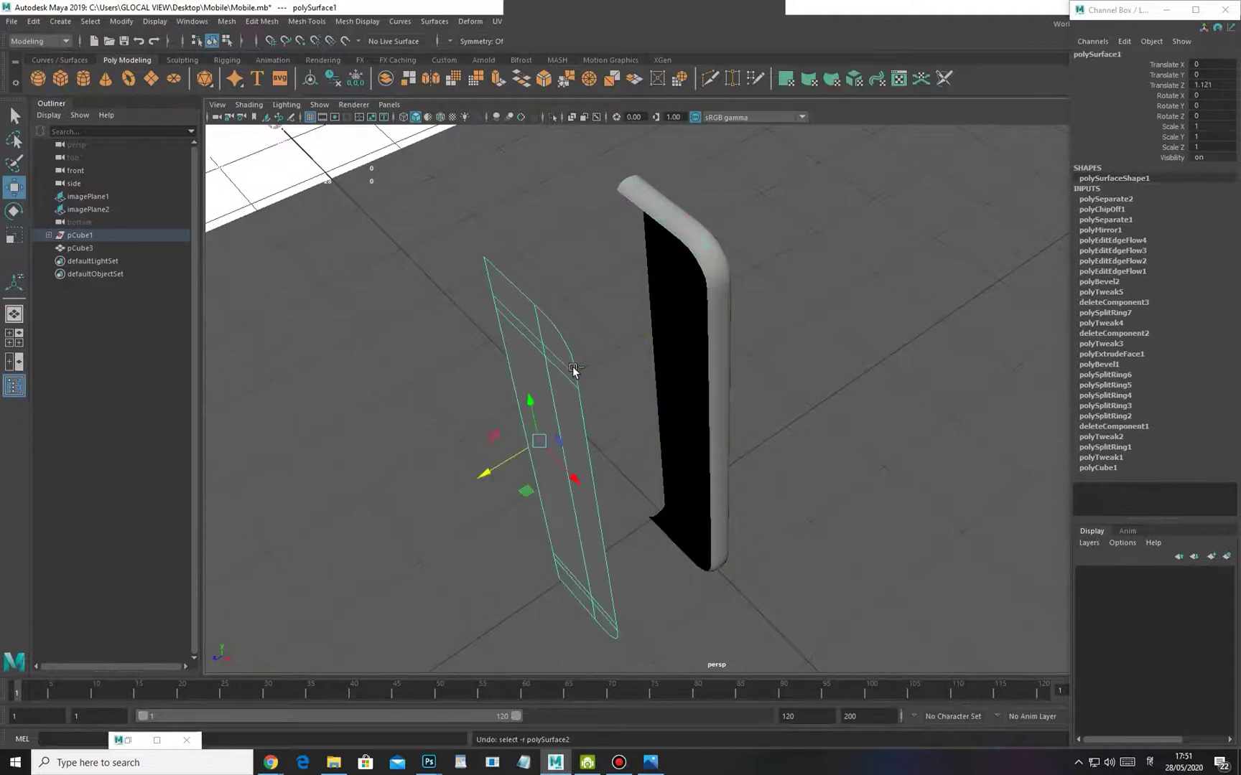
key("ctrl+z")
Examine the rounded upper corner in wireframe, isolating the rim piece and returning to the full scene
key("4")
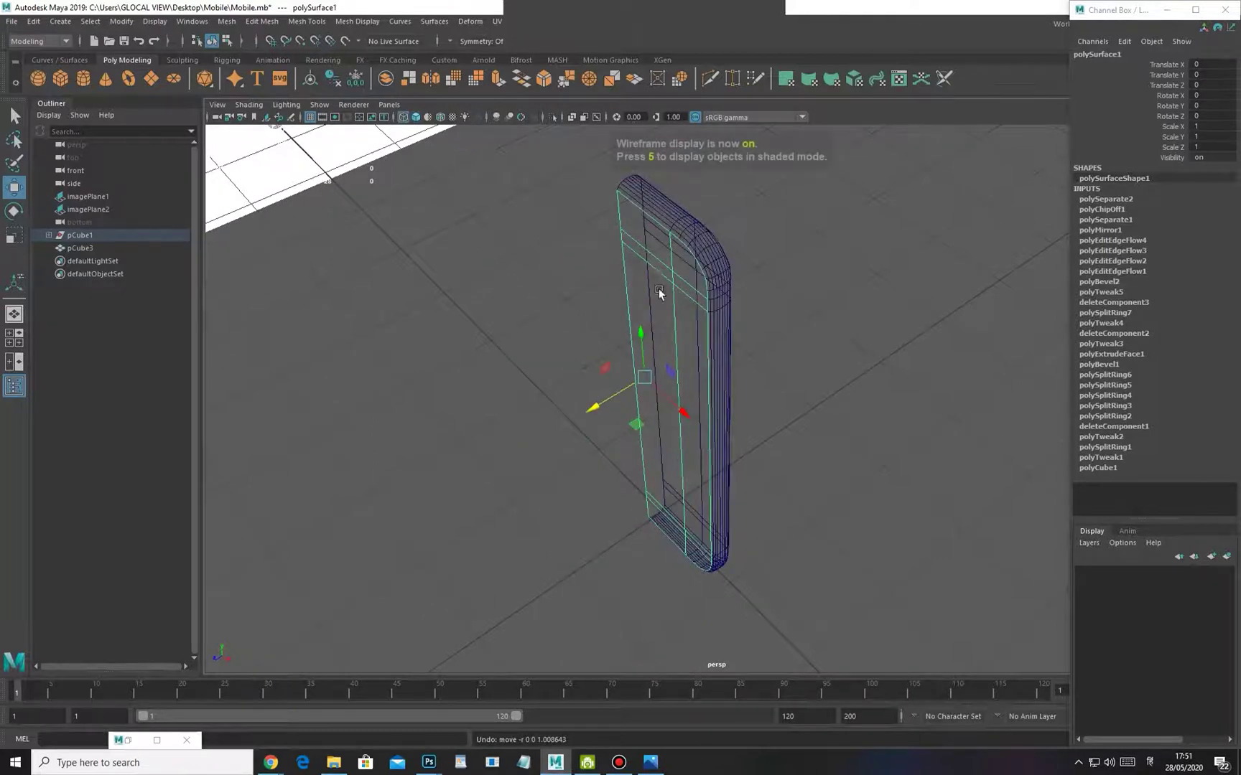
left_click_drag(656, 289, 689, 258, "alt")
middle_click_drag(689, 258, 653, 346, "alt")
right_click_drag(653, 346, 790, 446, "alt")
left_click_drag(745, 416, 748, 351, "alt")
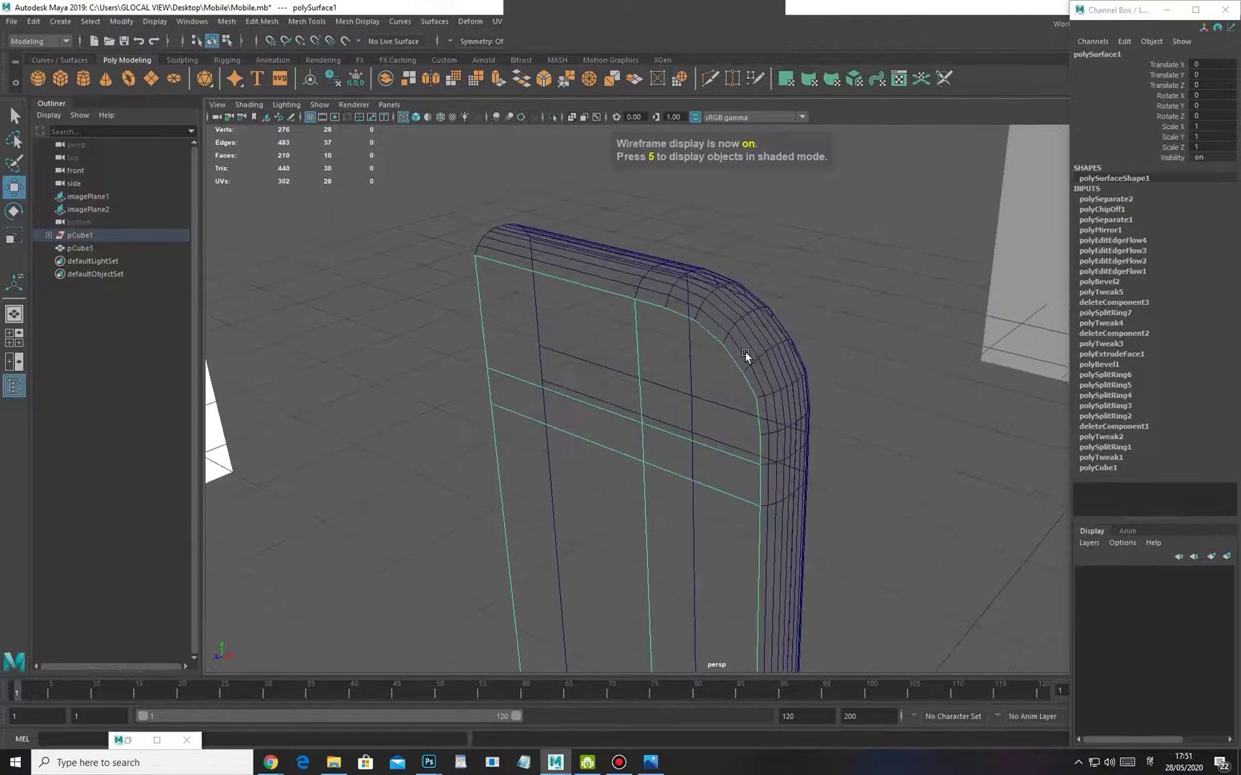
left_click(749, 362)
key("ctrl+1")
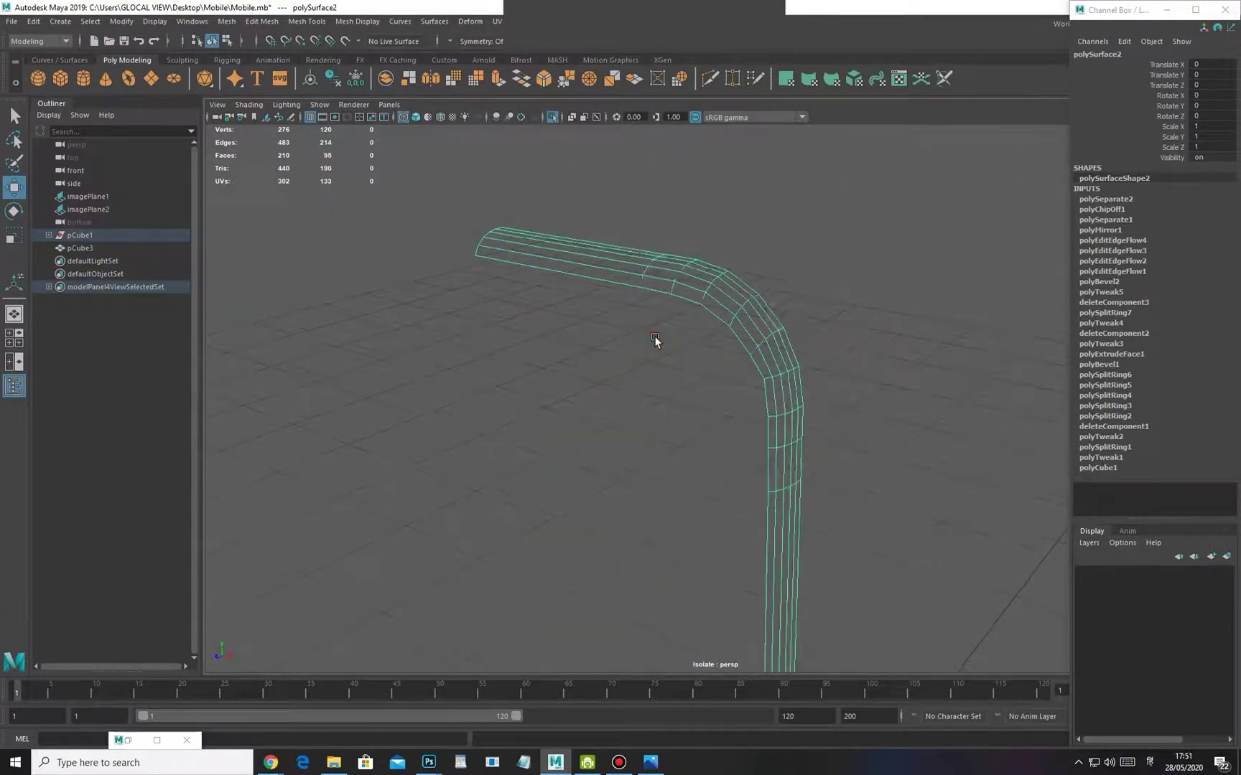
key("5")
right_click_drag(673, 376, 644, 353, "alt")
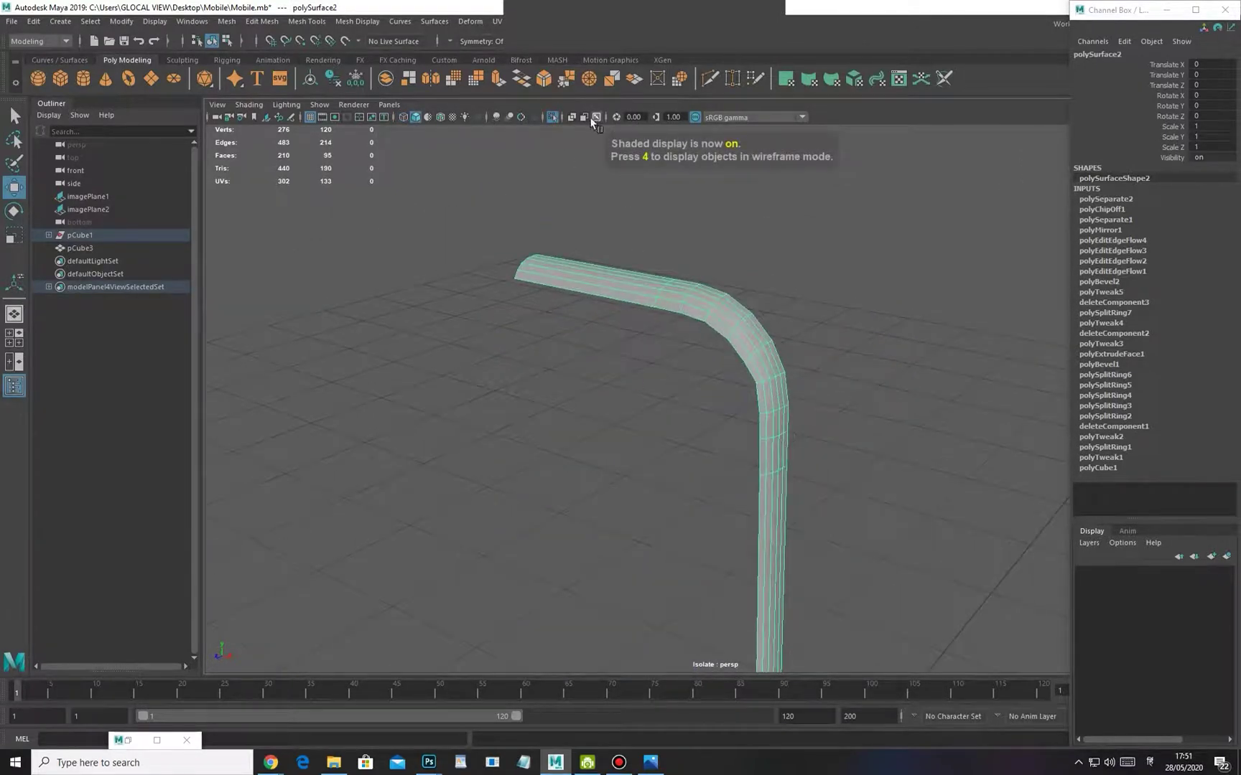
left_click(553, 117)
left_click_drag(661, 310, 535, 346, "alt")
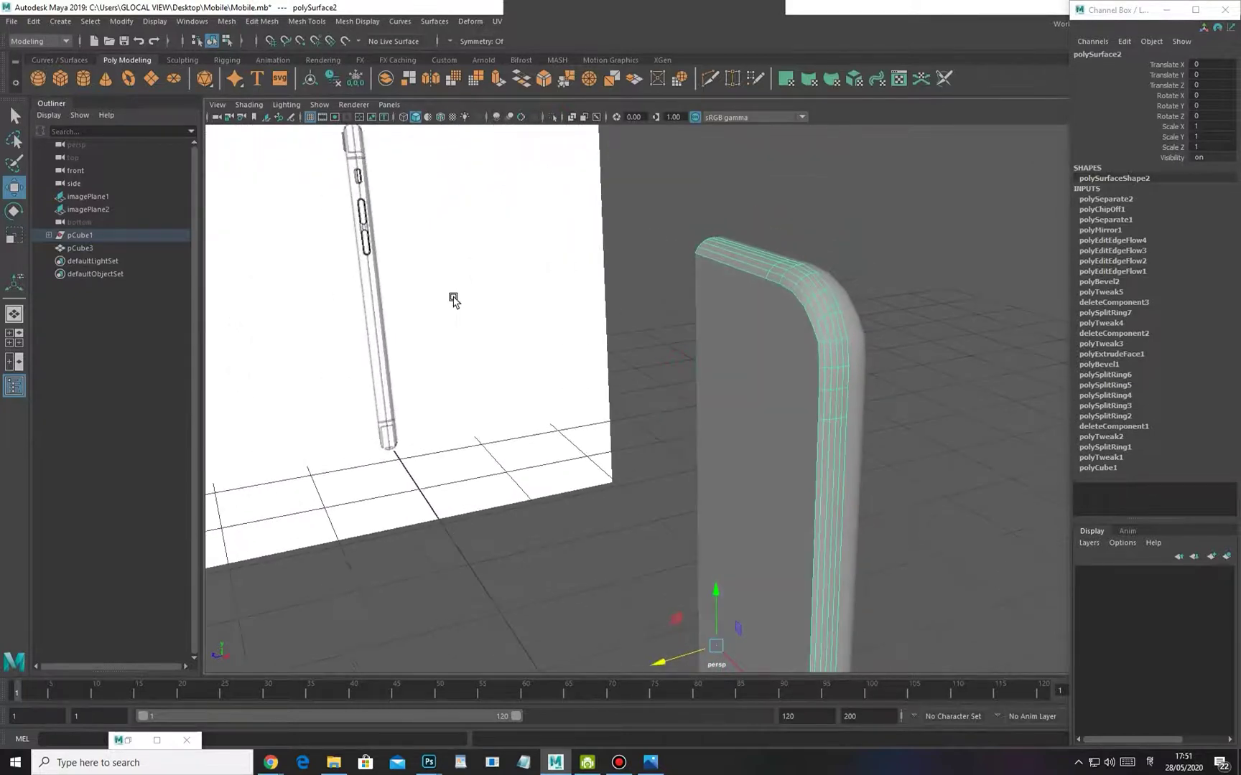
Select the extracted flat panel and move it outward along Z by 0.014
left_click(800, 352)
left_click_drag(801, 355, 740, 530, "alt")
left_click_drag(672, 583, 667, 584)
left_click_drag(741, 397, 720, 371, "alt")
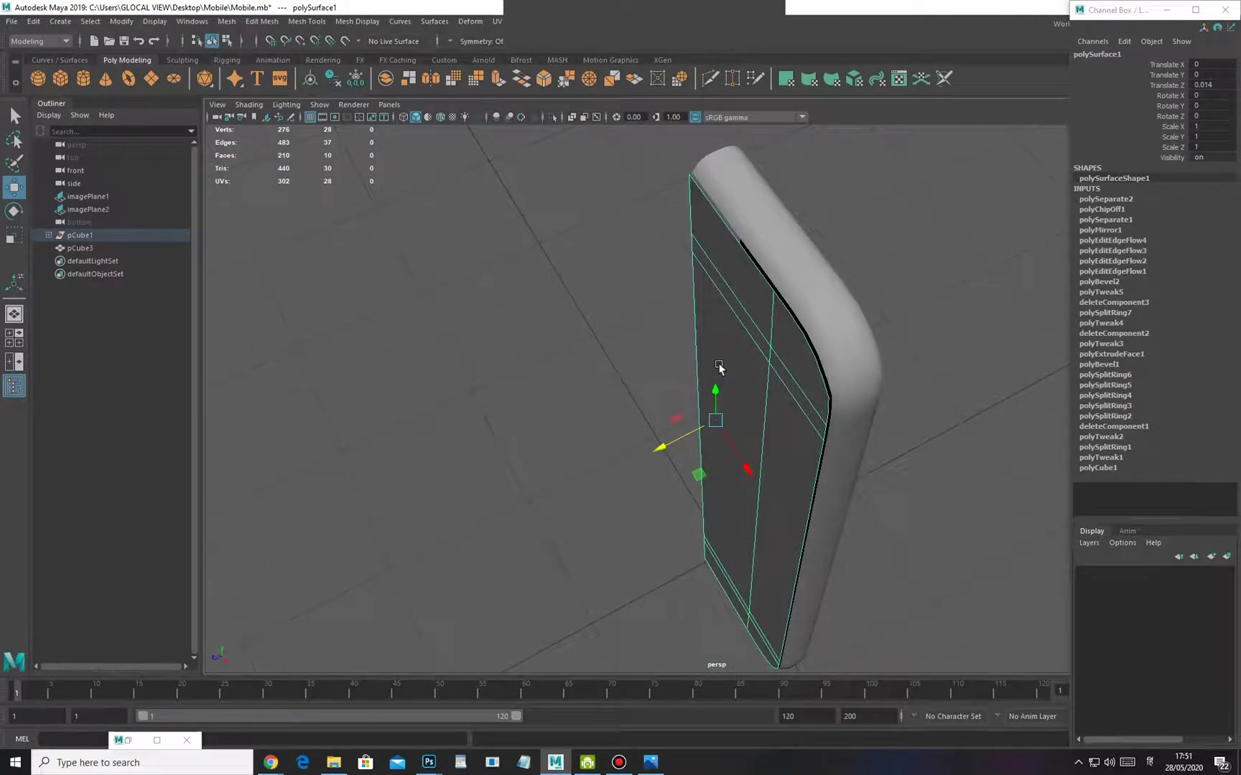
Select the edge loop on the rim's inner border and examine the gap to the panel at the lower corner
left_click(840, 280)
left_click_drag(840, 280, 687, 343, "alt")
left_click(682, 337)
middle_click_drag(739, 471, 762, 172, "alt")
left_click_drag(733, 343, 595, 471, "alt")
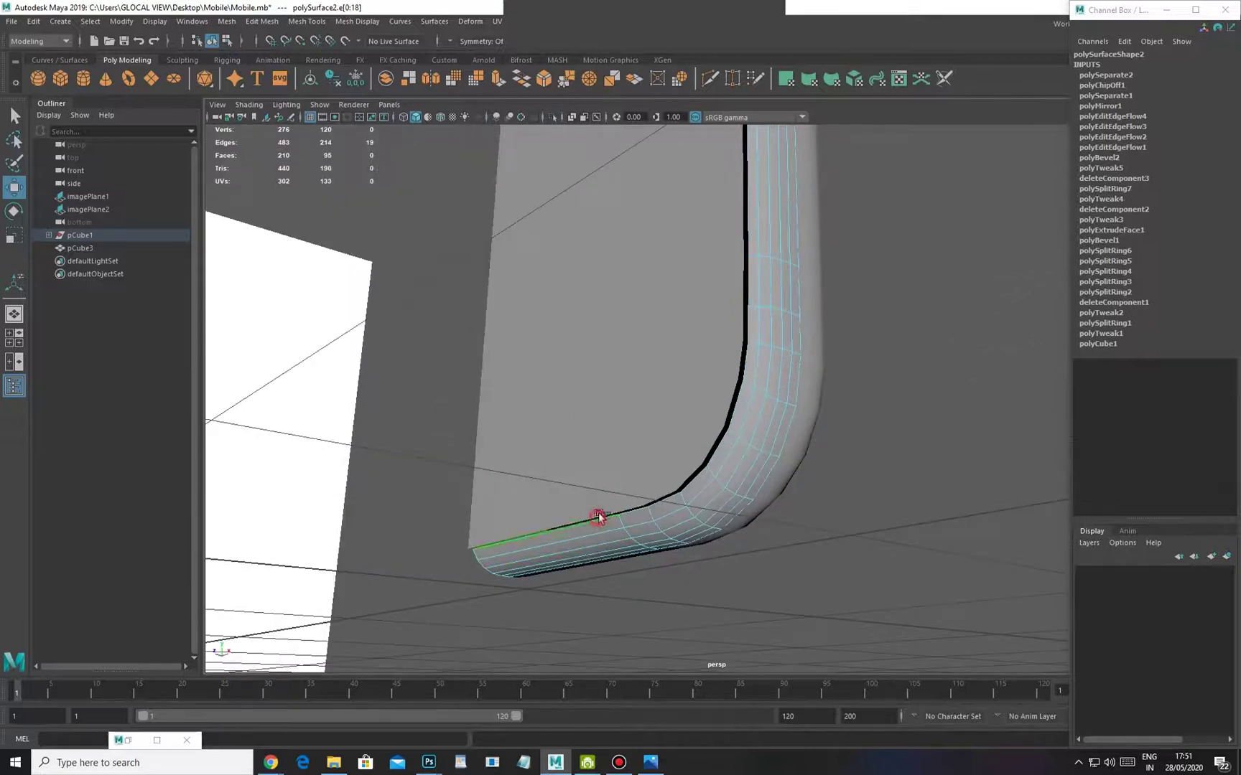
middle_click_drag(724, 357, 684, 455, "alt")
mouse_move(706, 401)
left_mouse_down("alt")
mouse_move(700, 382)
mouse_move(672, 418)
mouse_move(692, 416)
mouse_move(667, 431)
left_mouse_up("alt")
mouse_move(740, 384)
left_mouse_down("alt")
mouse_move(673, 449)
mouse_move(692, 443)
mouse_move(678, 424)
left_mouse_up("alt")
Undo the recent changes back to the selection of the extracted panel's ten faces
key("ctrl+z")
key("ctrl+z")
key("ctrl+z")
key("ctrl+z")
key("ctrl+z")
key("ctrl+z")
key("ctrl+z")
key("ctrl+z")
key("ctrl+z")
key("ctrl+z")
key("ctrl+z")
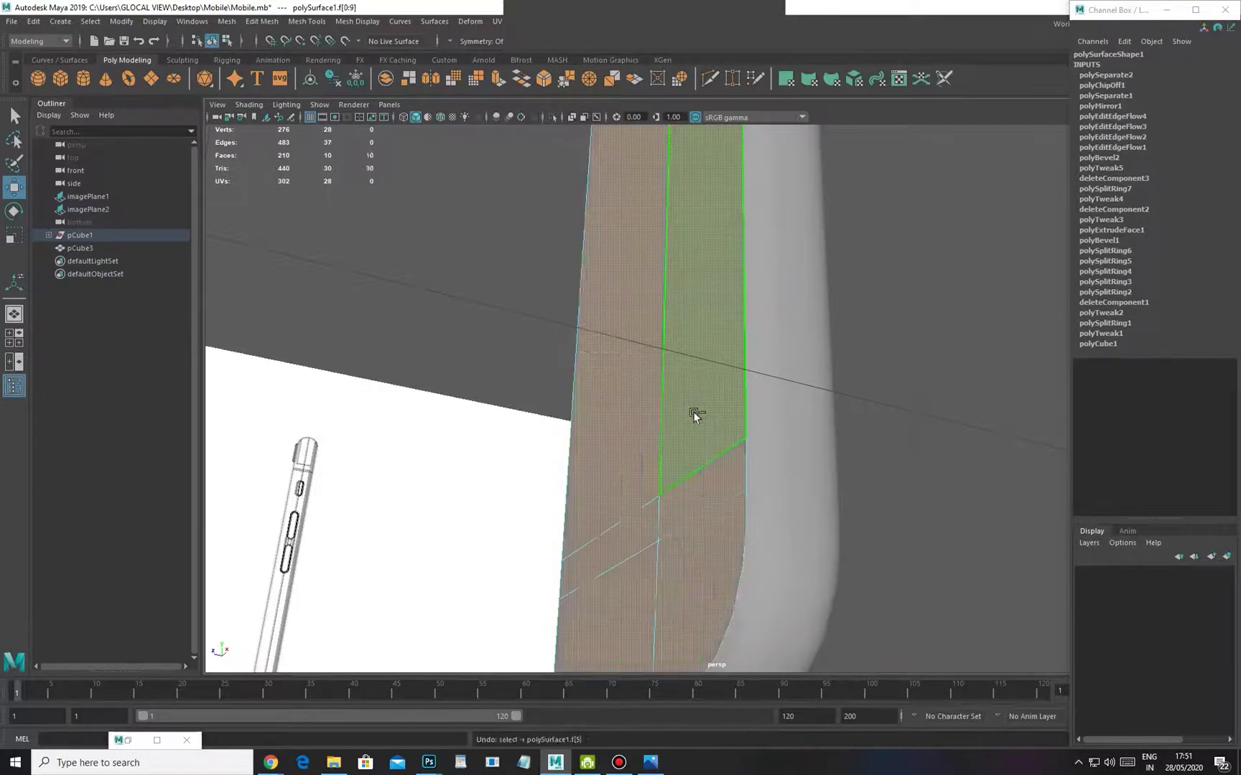
Undo the panel extraction back to the flat face selection on the unseparated body mesh
key("ctrl+z")
key("ctrl+z")
key("ctrl+z")
key("ctrl+z")
left_click_drag(662, 490, 655, 496, "alt")
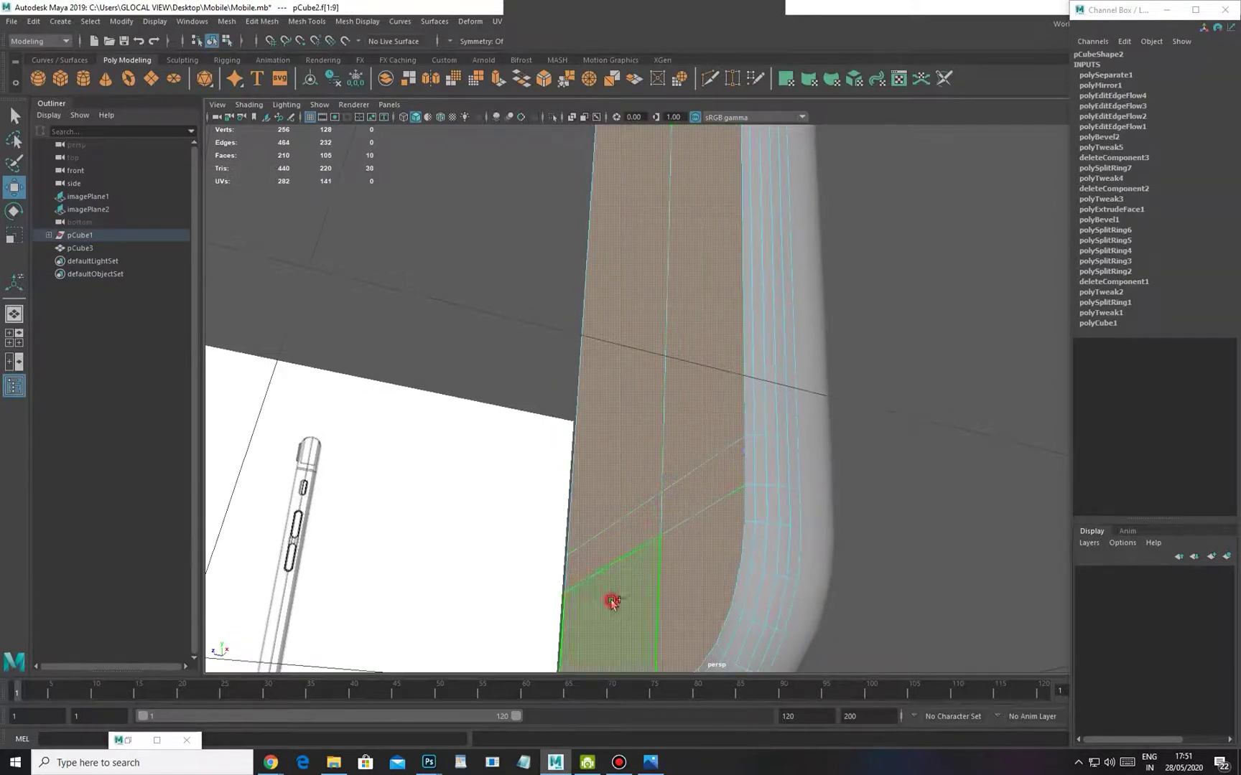
Add the remaining lower face to the flat panel selection and duplicate the faces, offsetting the copy by 0.013 along local Z
left_click(611, 600, "shift")
left_click_drag(767, 322, 785, 288, "alt")
right_click_drag(825, 257, 811, 479, "shift")
left_click_drag(740, 467, 712, 563, "alt")
middle_click_drag(711, 562, 705, 460, "alt")
left_click_drag(641, 567, 632, 566)
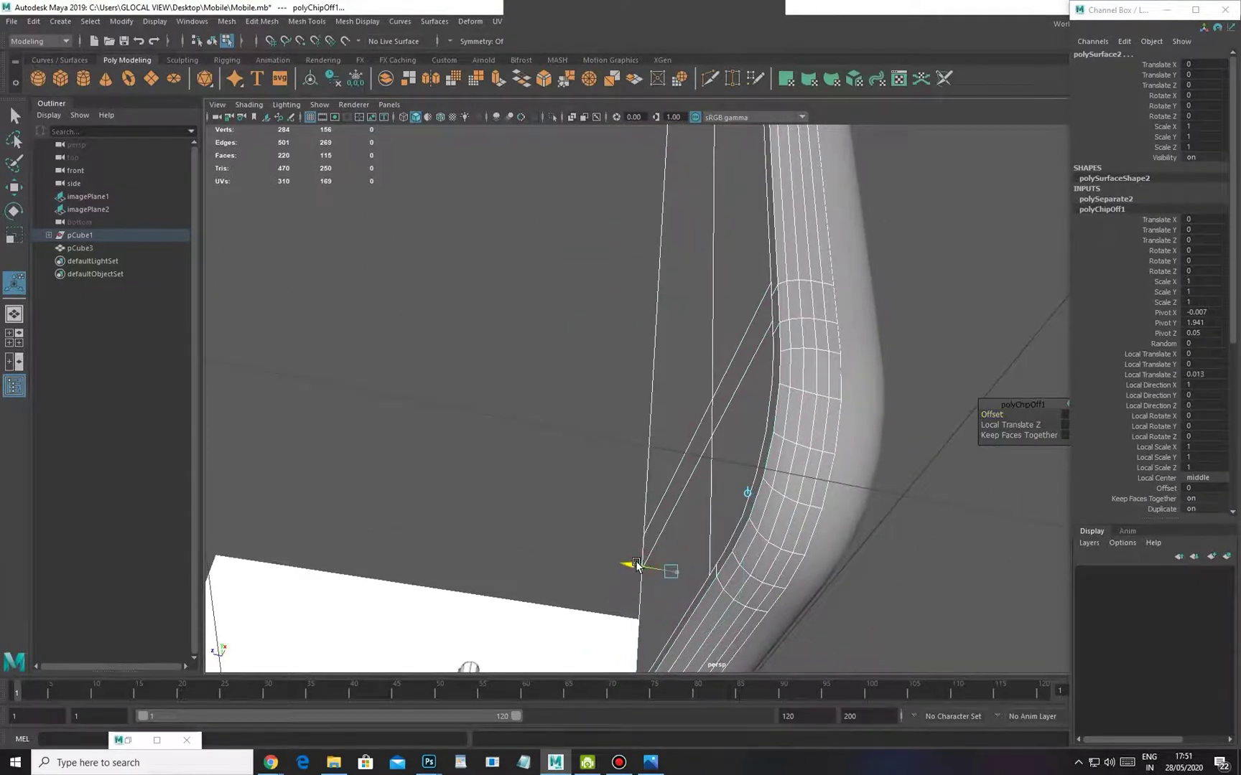
key("w")
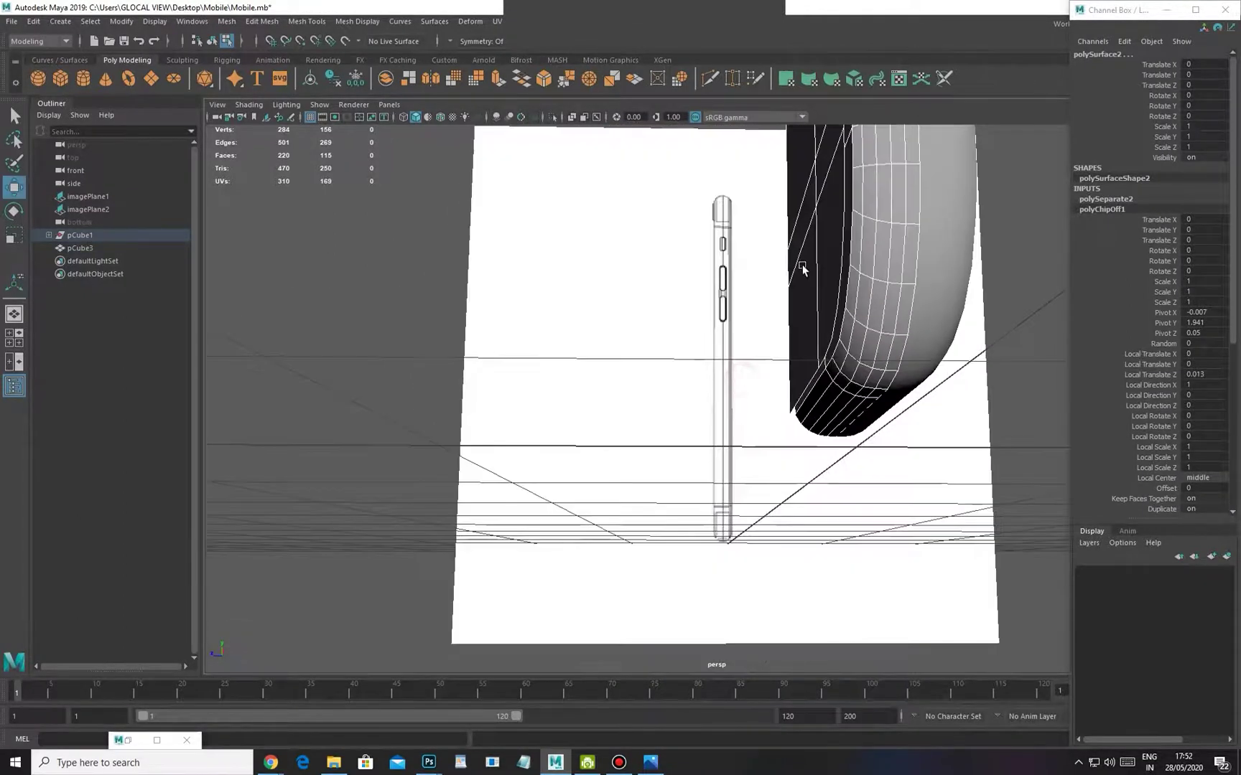
Examine the duplicated panel against the rounded rim from the lower corner and side, and clear the selection
middle_click_drag(802, 268, 728, 430, "alt")
left_click_drag(728, 429, 706, 390, "alt")
middle_click_drag(706, 390, 746, 432, "alt")
left_click_drag(641, 357, 647, 280, "alt")
middle_click_drag(648, 280, 698, 459, "alt")
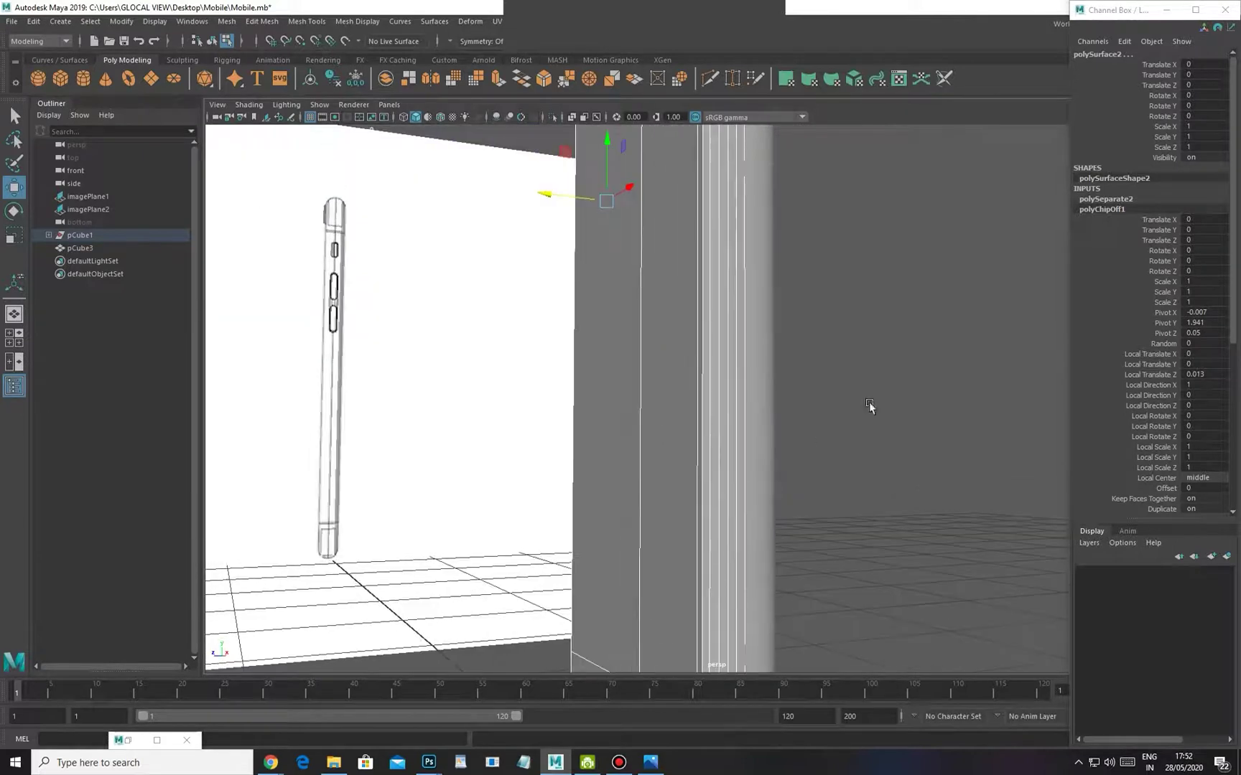
left_click(869, 406)
Switch the duplicated panel to edge selection mode and look through the mesh editing commands for one to apply to it
right_click_drag(665, 362, 686, 506)
scroll(689, 511, "down", 2)
middle_click_drag(689, 512, 683, 556, "alt")
right_click_drag(652, 419, 670, 354)
left_click_drag(700, 362, 618, 392, "alt")
scroll(660, 380, "down", 3)
middle_click_drag(616, 374, 609, 465, "alt")
mouse_move(610, 468)
left_mouse_down("alt")
mouse_move(634, 360)
mouse_move(653, 542)
mouse_move(670, 543)
mouse_move(637, 509)
mouse_move(681, 495)
left_mouse_up("alt")
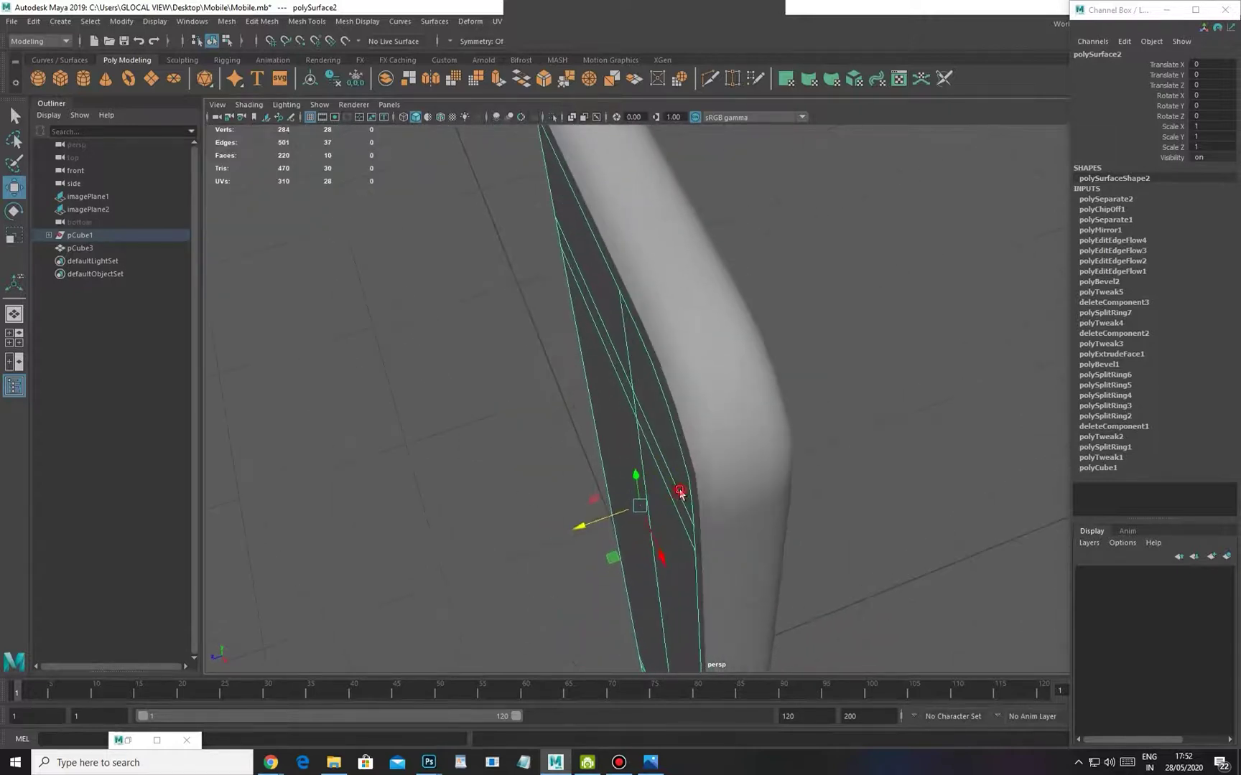
left_click(262, 21)
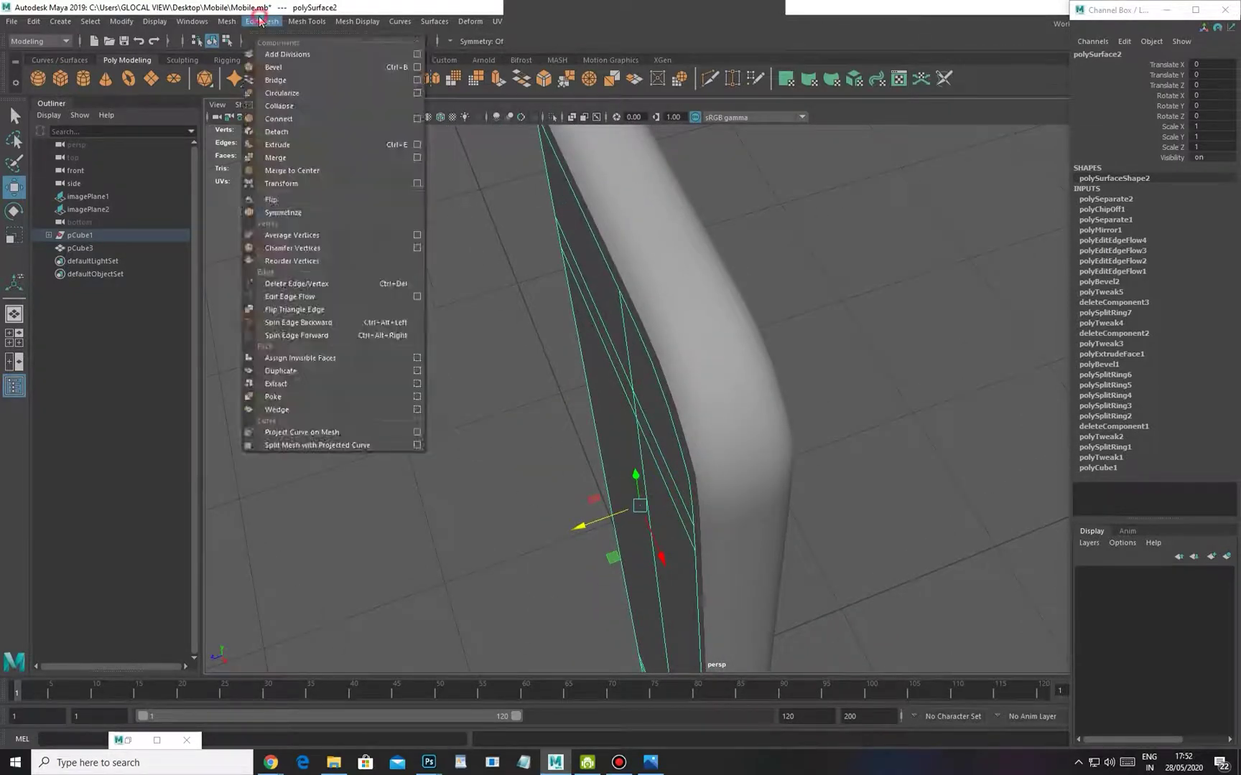
mouse_move(232, 27)
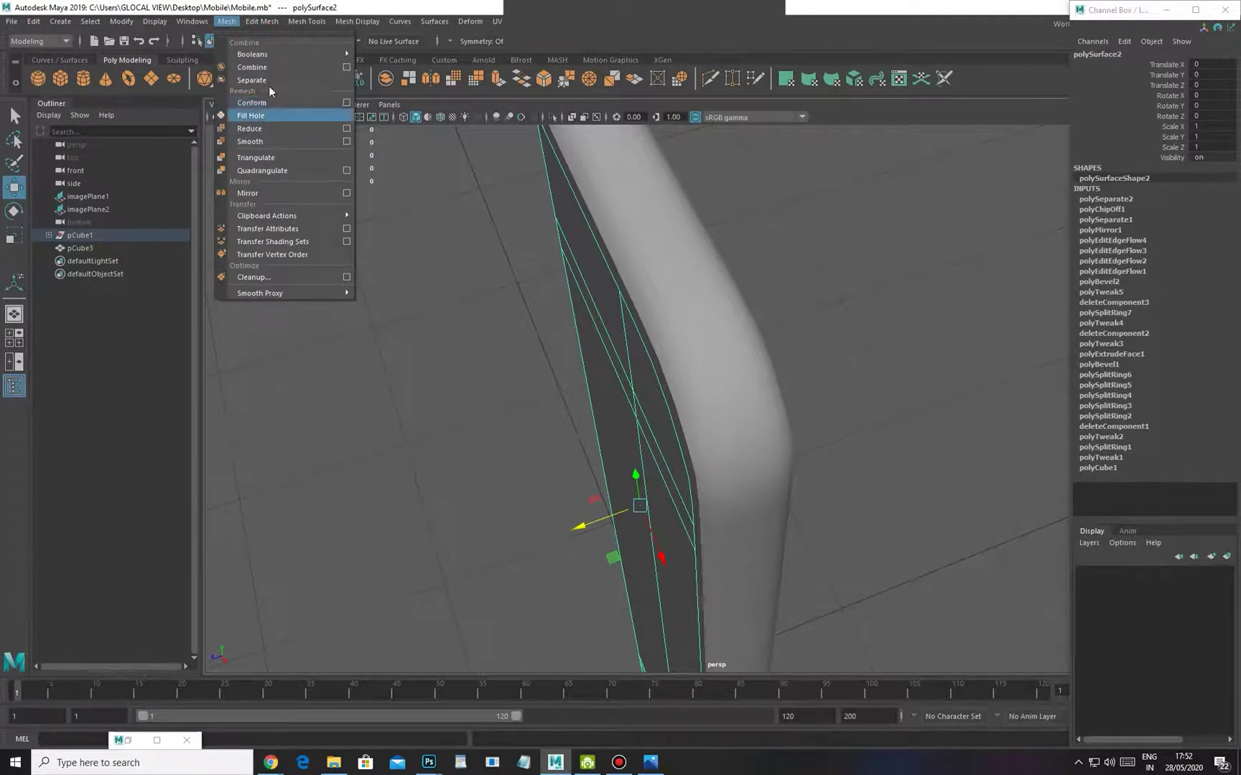
Extrude the faces of the flat front panel to give the panel a slight thickness
left_click(272, 180)
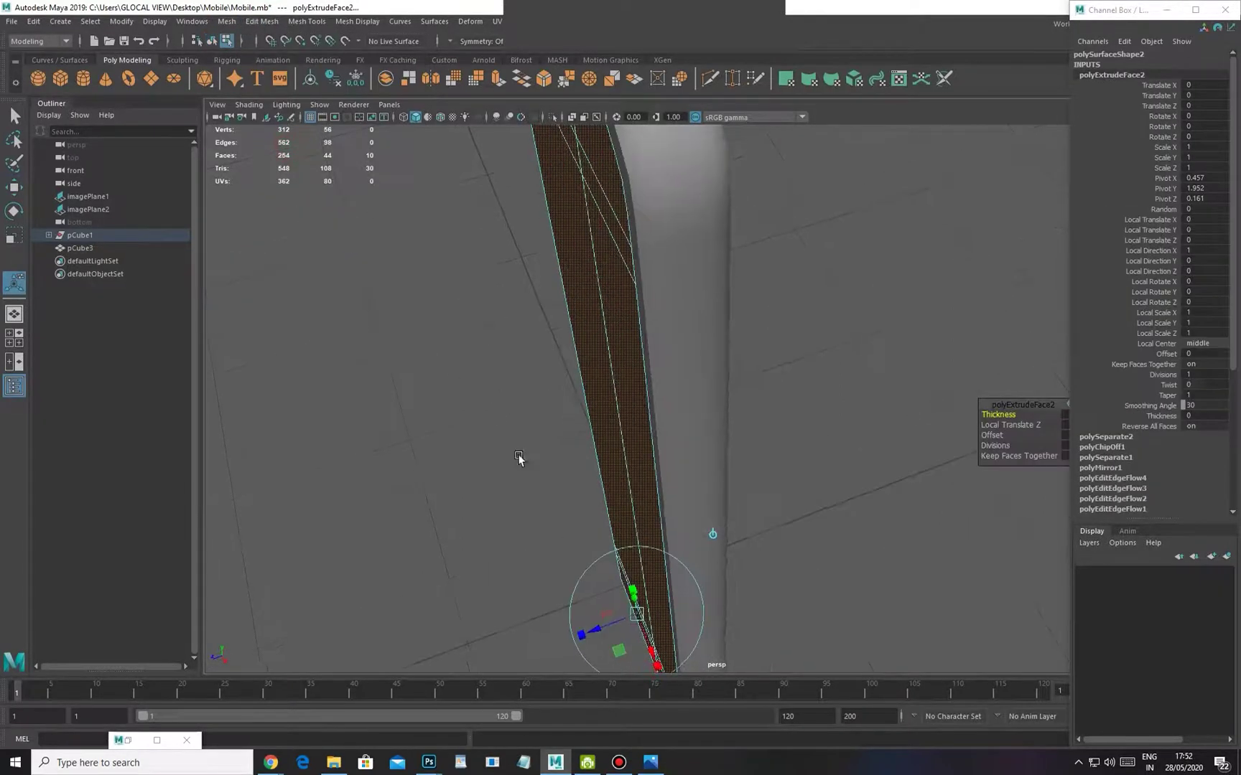
left_click_drag(519, 458, 595, 490, "alt")
left_click_drag(578, 555, 465, 385)
middle_click_drag(465, 384, 504, 335, "alt")
left_click_drag(504, 336, 379, 342, "alt")
key("w")
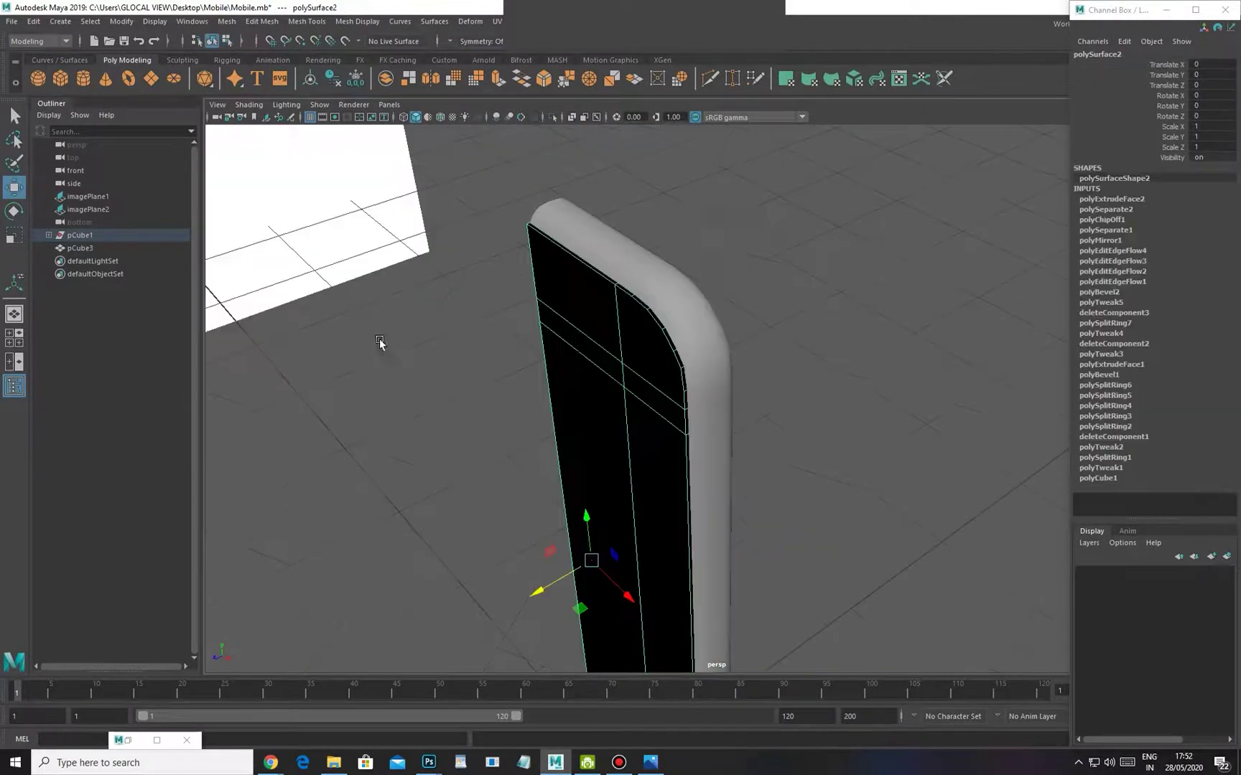
Reverse the normals of the extruded front panel
left_click(345, 22)
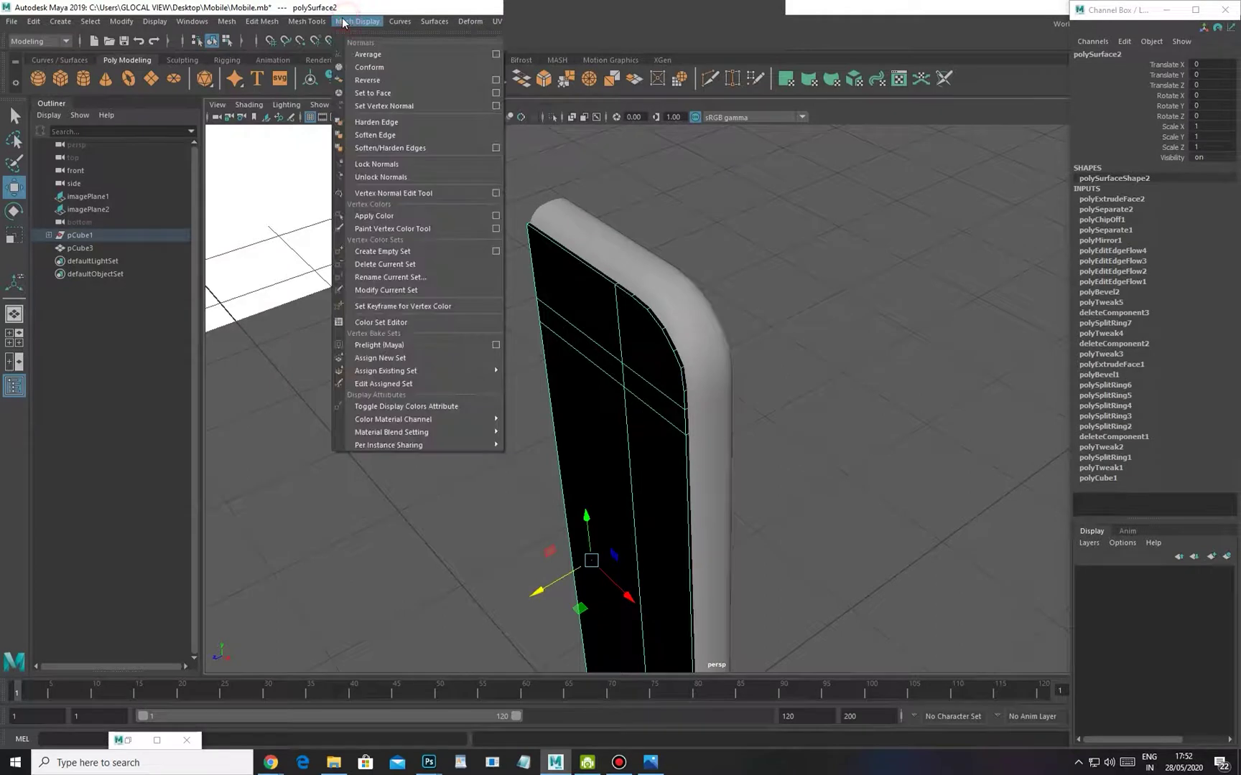
left_click(393, 80)
left_click(807, 324)
Examine how the front panel meets the rounded rim near the phone's upper corner, in perspective and side views
left_click_drag(613, 446, 538, 385, "alt")
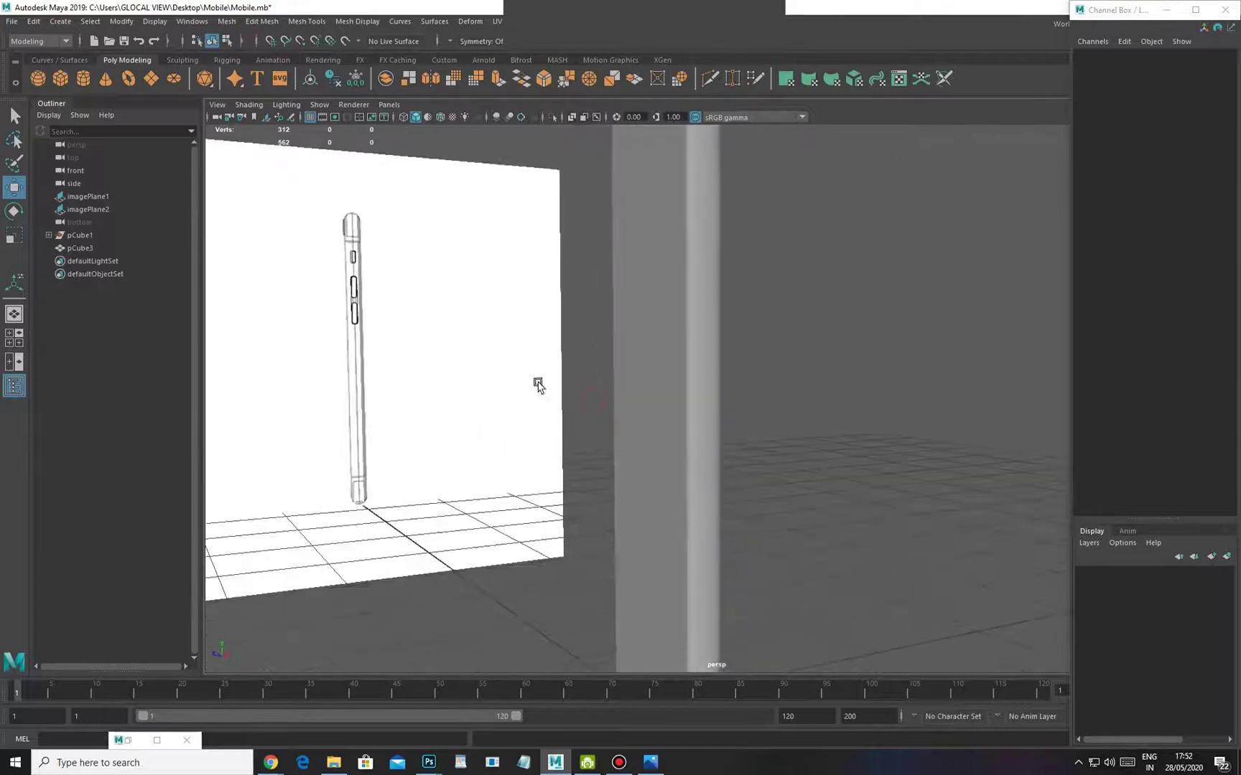
middle_click_drag(625, 359, 578, 498, "alt")
left_click_drag(578, 498, 750, 557, "alt")
right_click_drag(649, 462, 717, 412, "alt")
middle_click_drag(716, 412, 648, 443, "alt")
left_click(639, 383)
middle_click_drag(639, 395, 707, 396, "alt")
left_click_drag(707, 396, 502, 347, "alt")
left_click(657, 365, "shift")
right_click_drag(470, 300, 467, 273)
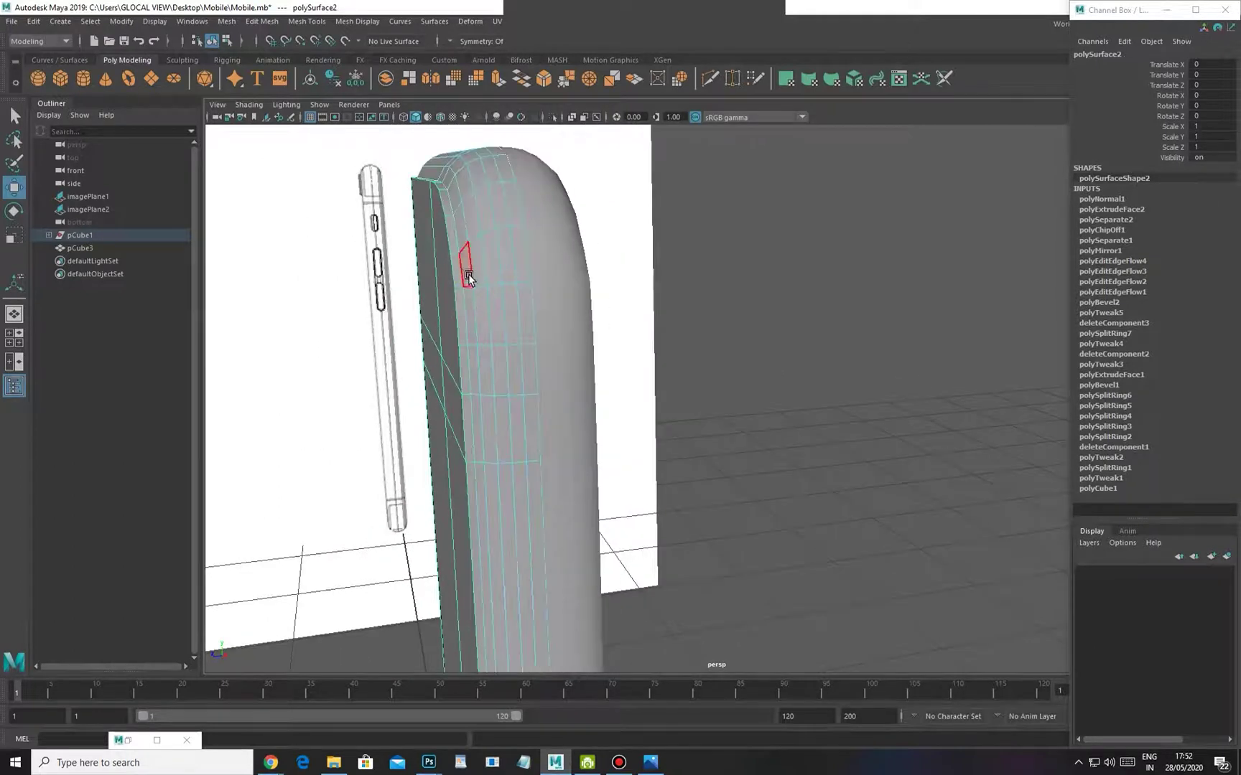
middle_click_drag(504, 255, 508, 296, "alt")
key("space")
left_click_drag(462, 247, 459, 283)
right_click_drag(566, 395, 576, 399, "alt")
key("space")
left_click_drag(576, 396, 604, 392)
middle_click_drag(632, 230, 621, 432, "alt")
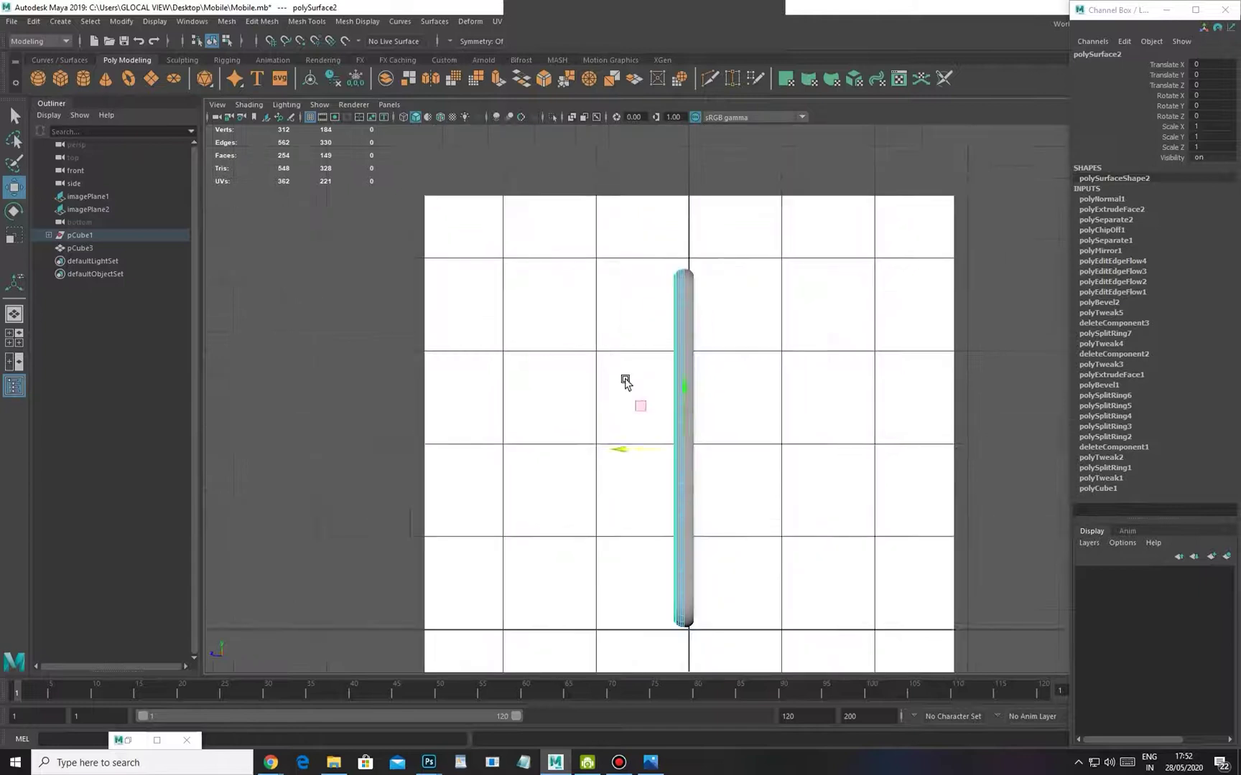
middle_click_drag(626, 267, 563, 429, "alt")
right_click_drag(465, 349, 651, 467, "alt")
middle_click_drag(492, 429, 558, 308, "alt")
right_click_drag(557, 308, 677, 359, "alt")
key("space")
left_click_drag(665, 410, 660, 322)
left_click_drag(679, 377, 703, 375, "alt")
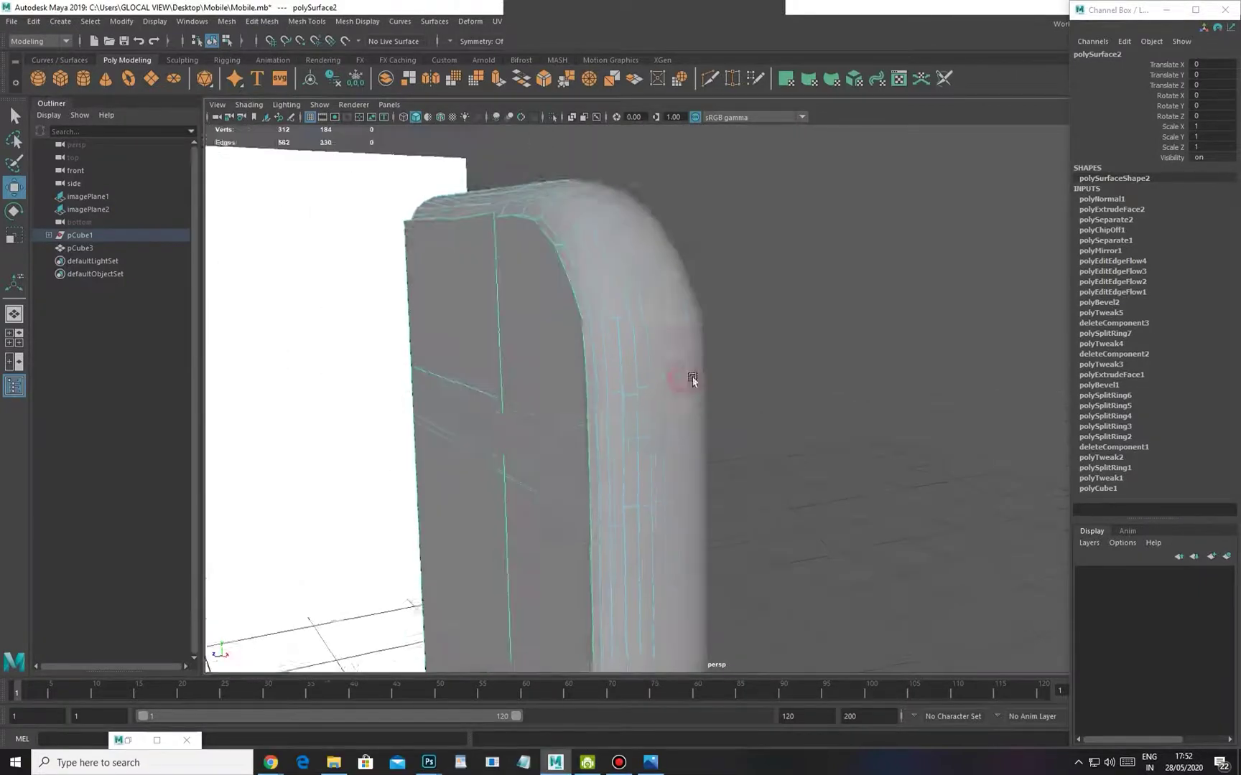
middle_click_drag(656, 385, 574, 371, "alt")
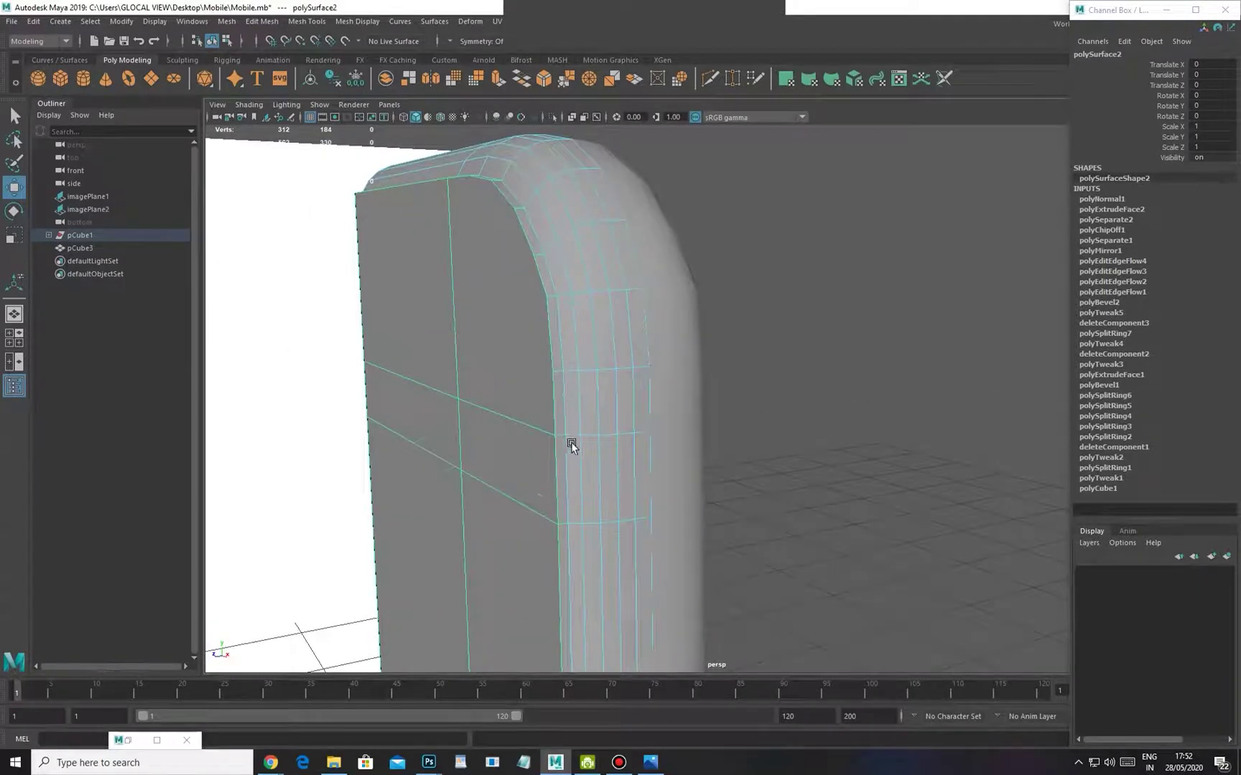
middle_click_drag(570, 453, 582, 336, "alt")
Extrude the rounded rim faces of the phone shell slightly outward along their local Z
left_click(751, 365)
left_click(631, 422)
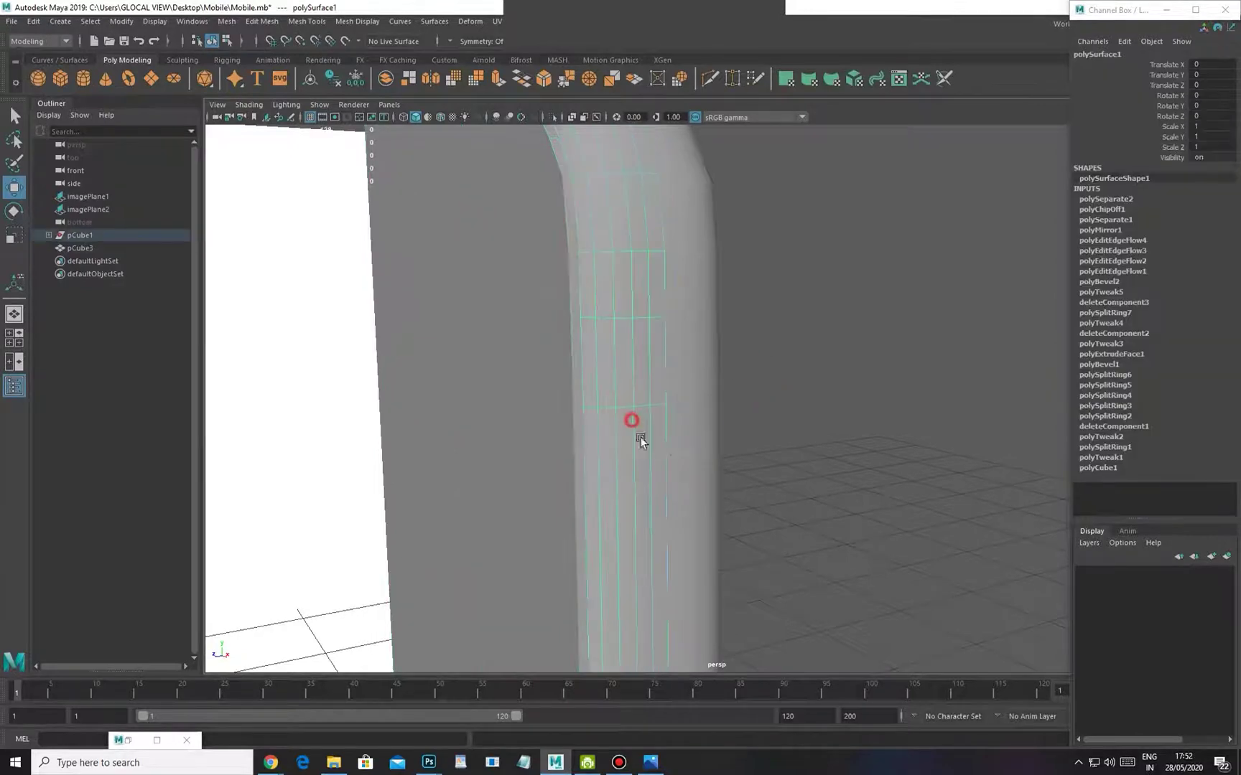
right_click_drag(720, 497, 646, 473, "alt")
left_click_drag(646, 473, 656, 427, "alt")
left_click_drag(554, 252, 589, 269, "alt")
right_click_drag(589, 268, 572, 316)
left_click(570, 320)
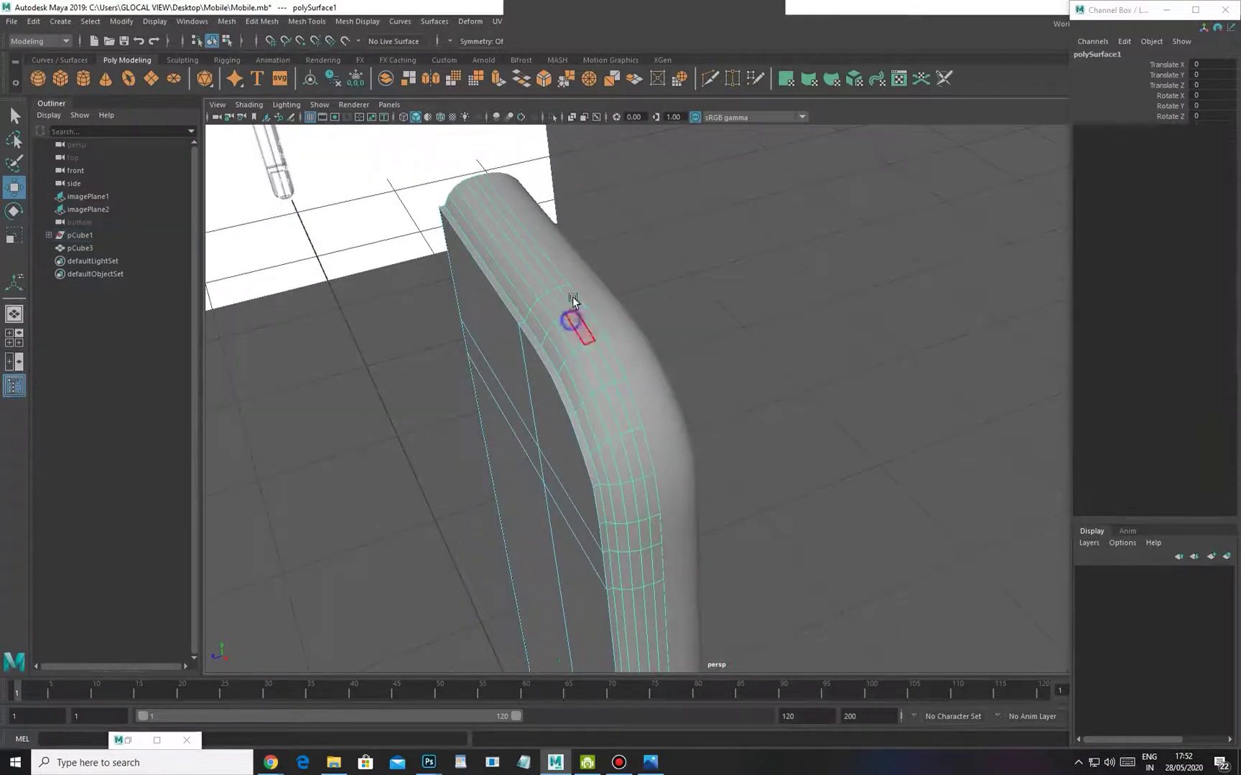
left_click(571, 294)
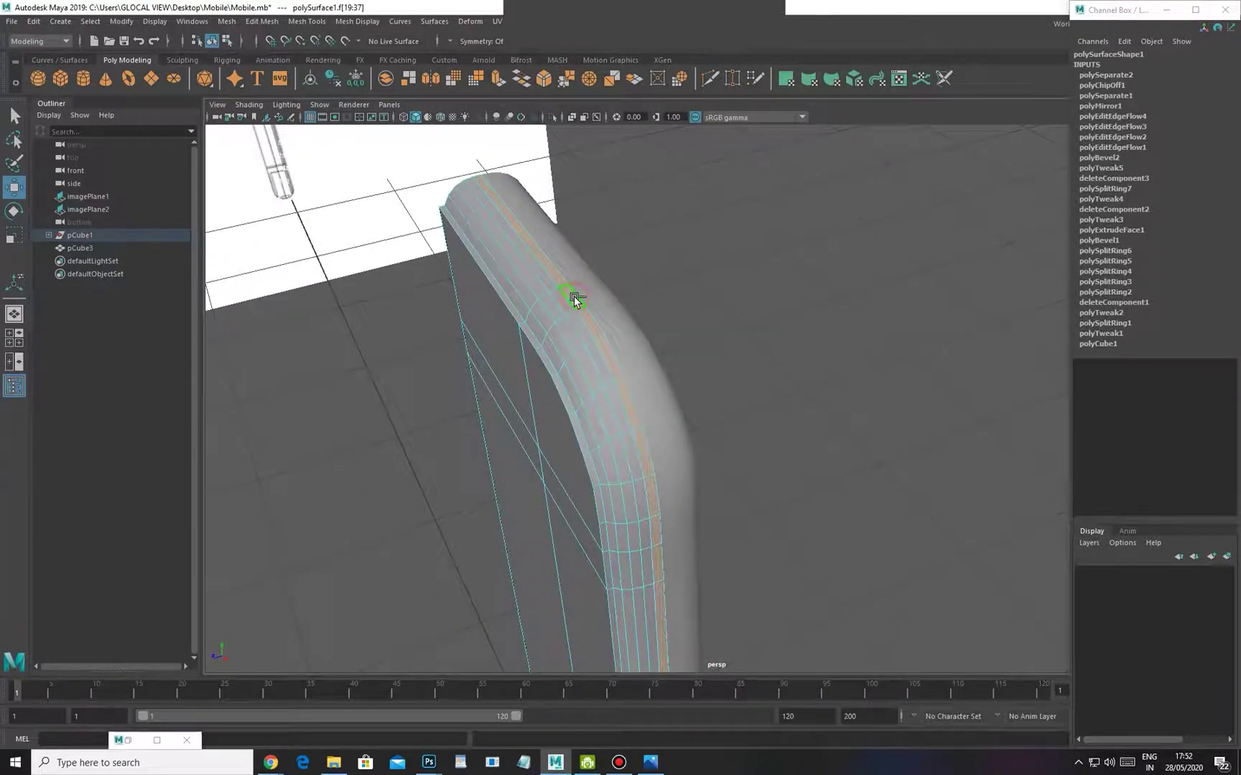
right_click_drag(710, 253, 705, 294, "shift")
left_click_drag(704, 293, 552, 298, "alt")
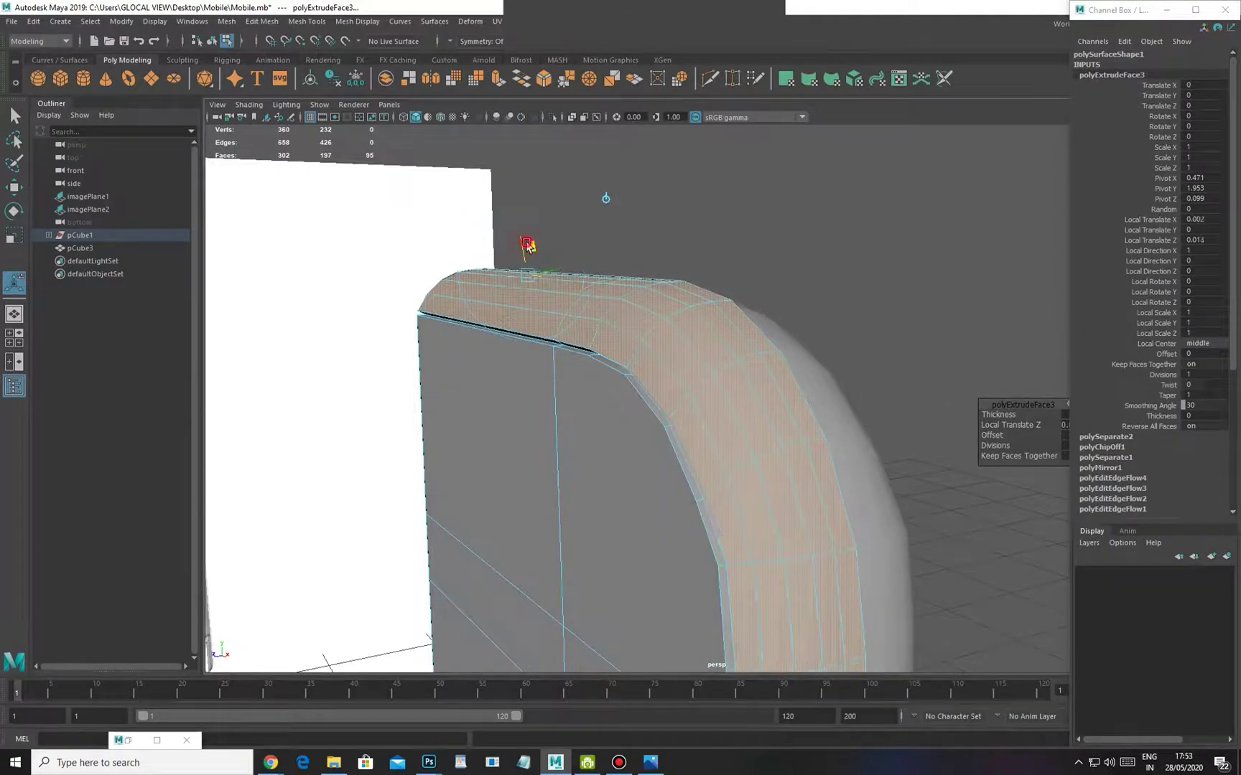
left_click_drag(529, 250, 572, 294)
left_click_drag(550, 219, 551, 217)
right_click_drag(678, 320, 738, 302)
left_click(768, 227)
Examine the extruded rim and its gap to the front panel and the other shell half from several angles
right_click_drag(833, 315, 862, 229)
left_click_drag(820, 305, 729, 377, "alt")
right_click_drag(729, 377, 749, 388, "alt")
left_click_drag(750, 389, 701, 297, "alt")
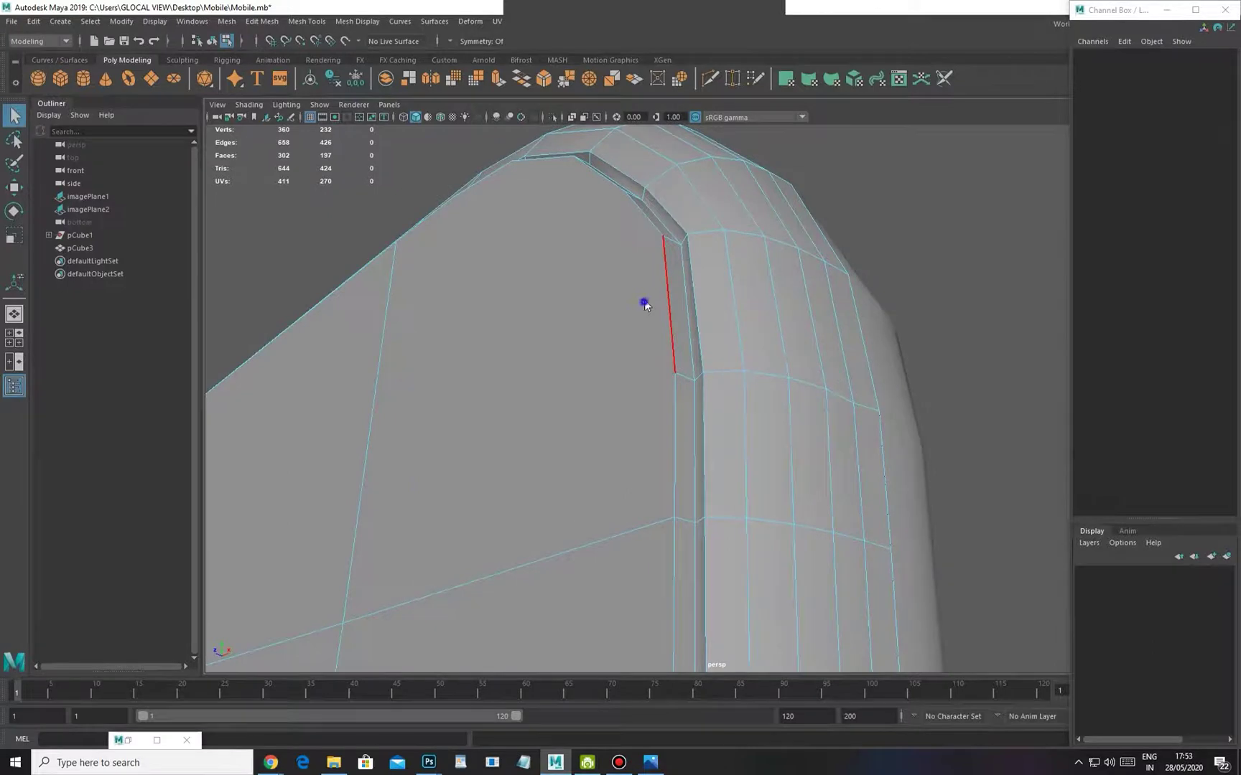
right_click_drag(644, 304, 652, 291)
right_click_drag(769, 310, 639, 364, "alt")
left_click_drag(639, 364, 471, 468, "alt")
left_click(638, 398)
middle_click_drag(471, 468, 556, 392, "alt")
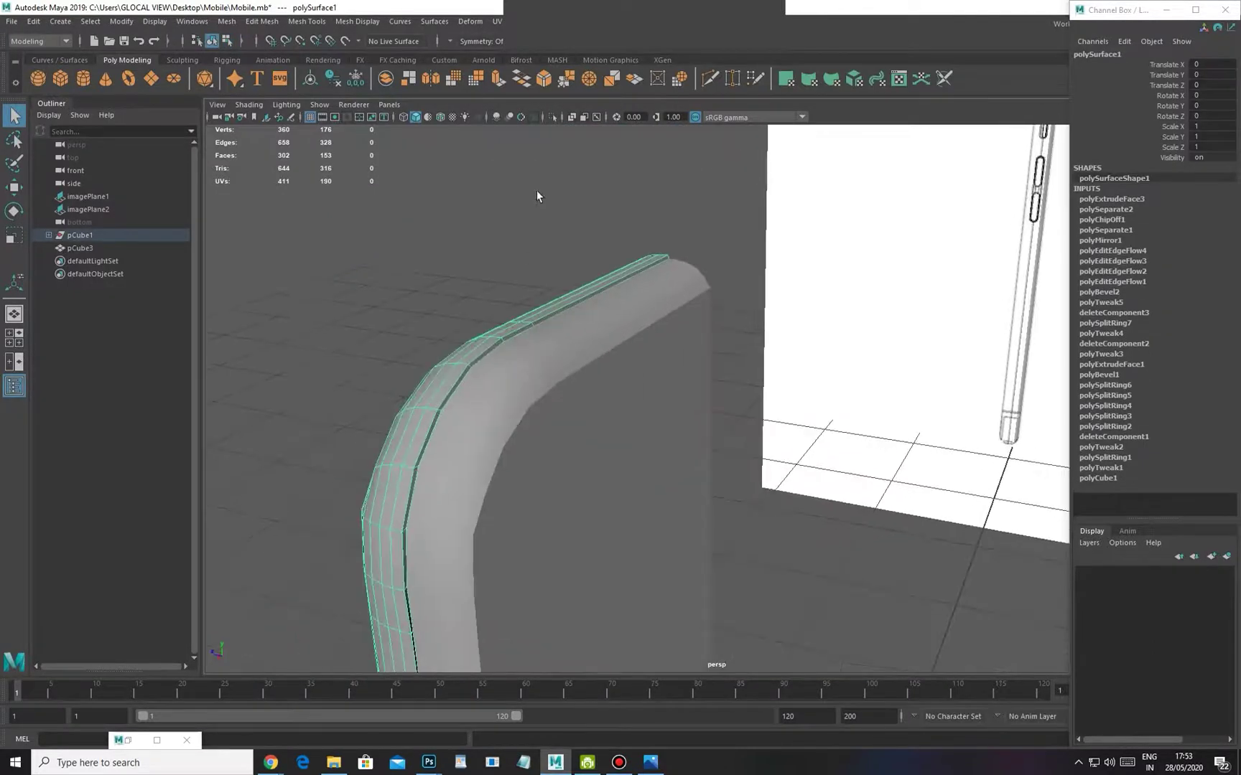
left_click_drag(438, 390, 601, 461, "alt")
mouse_move(602, 461)
right_mouse_down("alt")
mouse_move(546, 451)
mouse_move(611, 485)
right_mouse_up("alt")
left_click_drag(611, 484, 441, 320, "alt")
left_click_drag(827, 236, 837, 420, "alt")
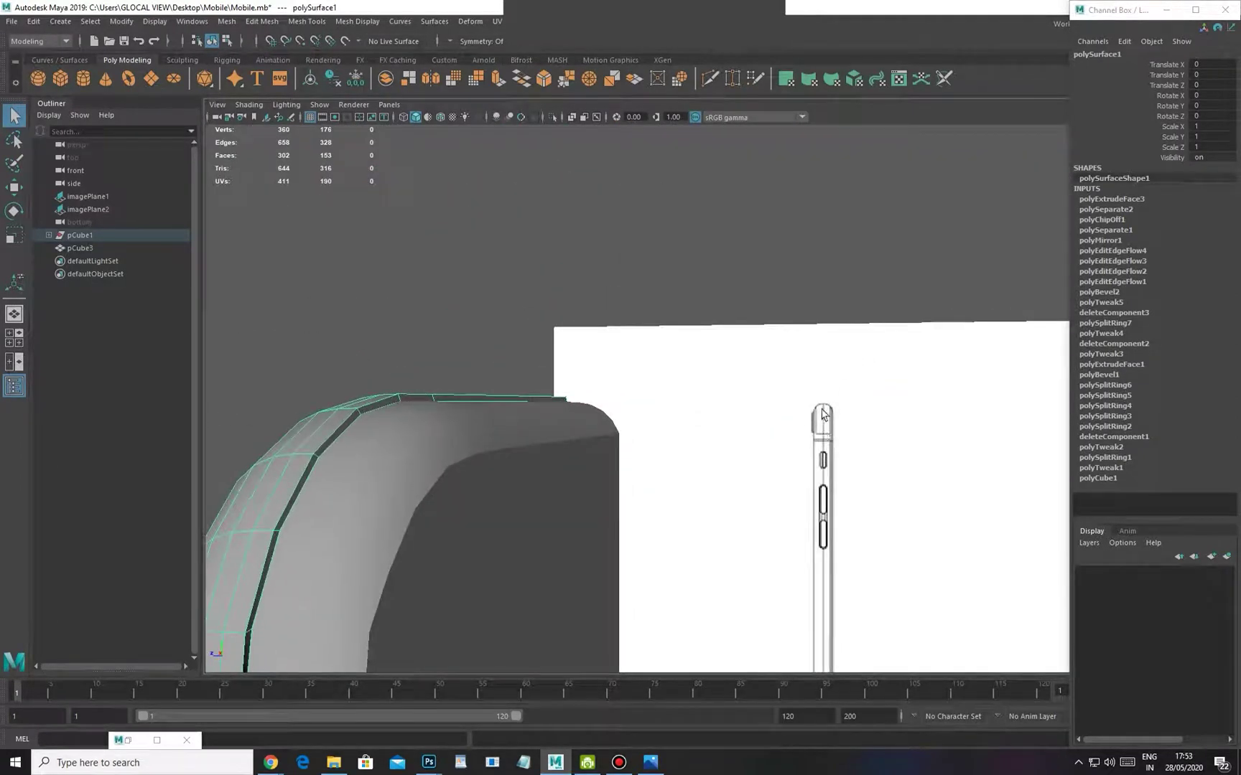
left_click_drag(820, 635, 567, 322, "alt")
Try to select the thin border face loop created around the extruded rim
right_click_drag(559, 283, 562, 315)
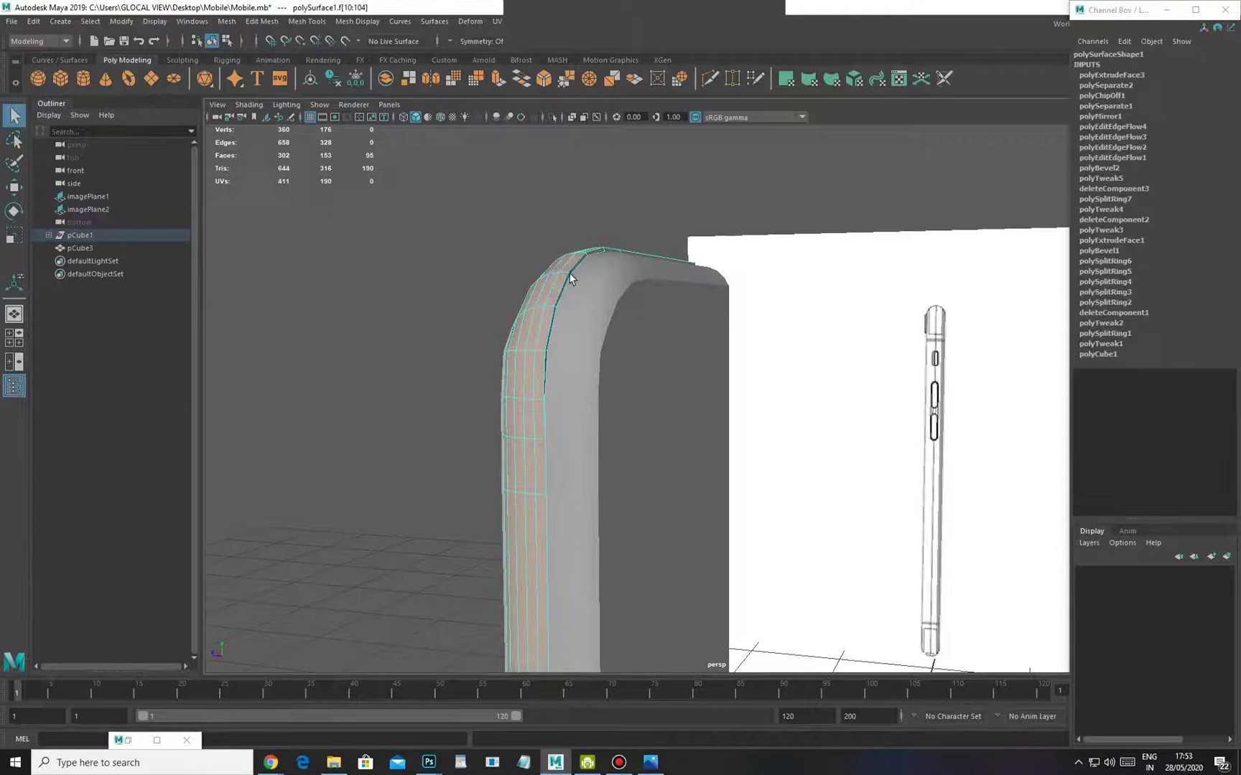
left_click_drag(519, 305, 585, 219, "alt")
right_click_drag(583, 322, 776, 309, "alt")
left_click_drag(674, 360, 703, 293, "alt")
right_click_drag(703, 293, 634, 304, "alt")
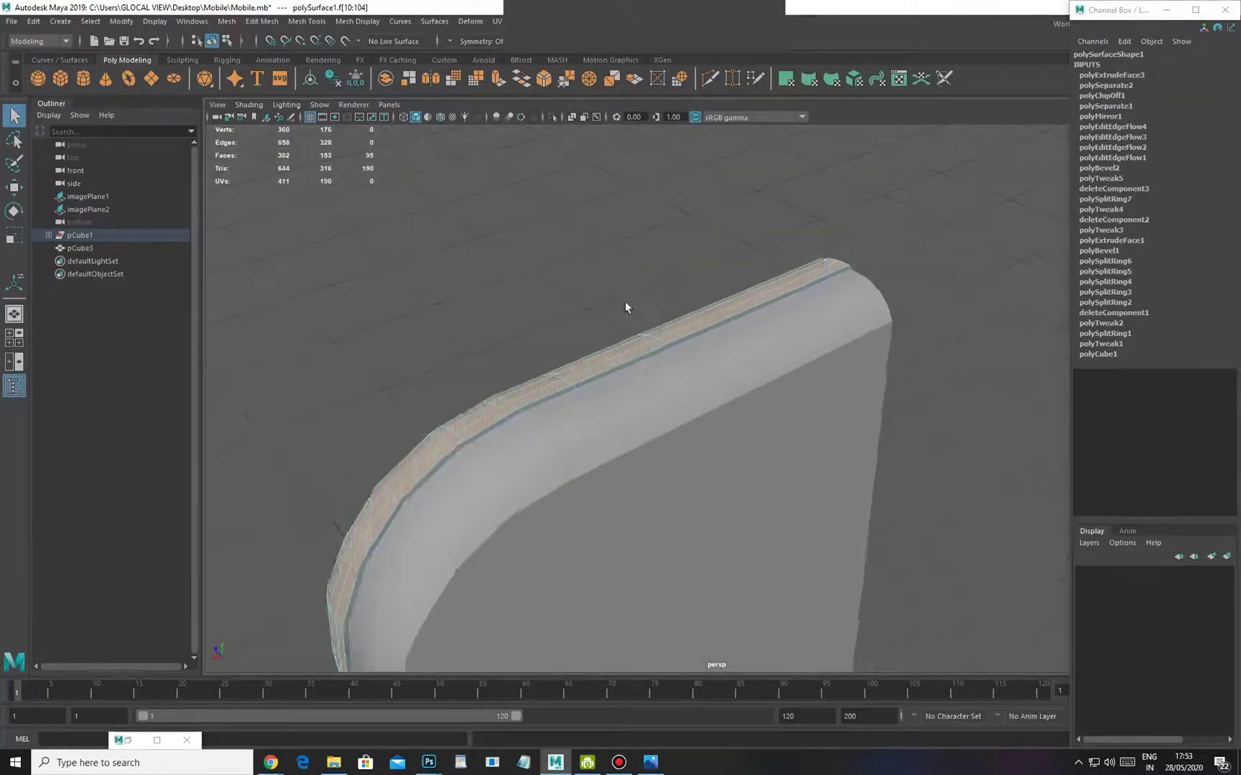
left_click_drag(726, 340, 664, 357, "alt")
right_click_drag(722, 341, 825, 340, "alt")
left_click(863, 296)
left_click_drag(863, 296, 617, 326, "alt")
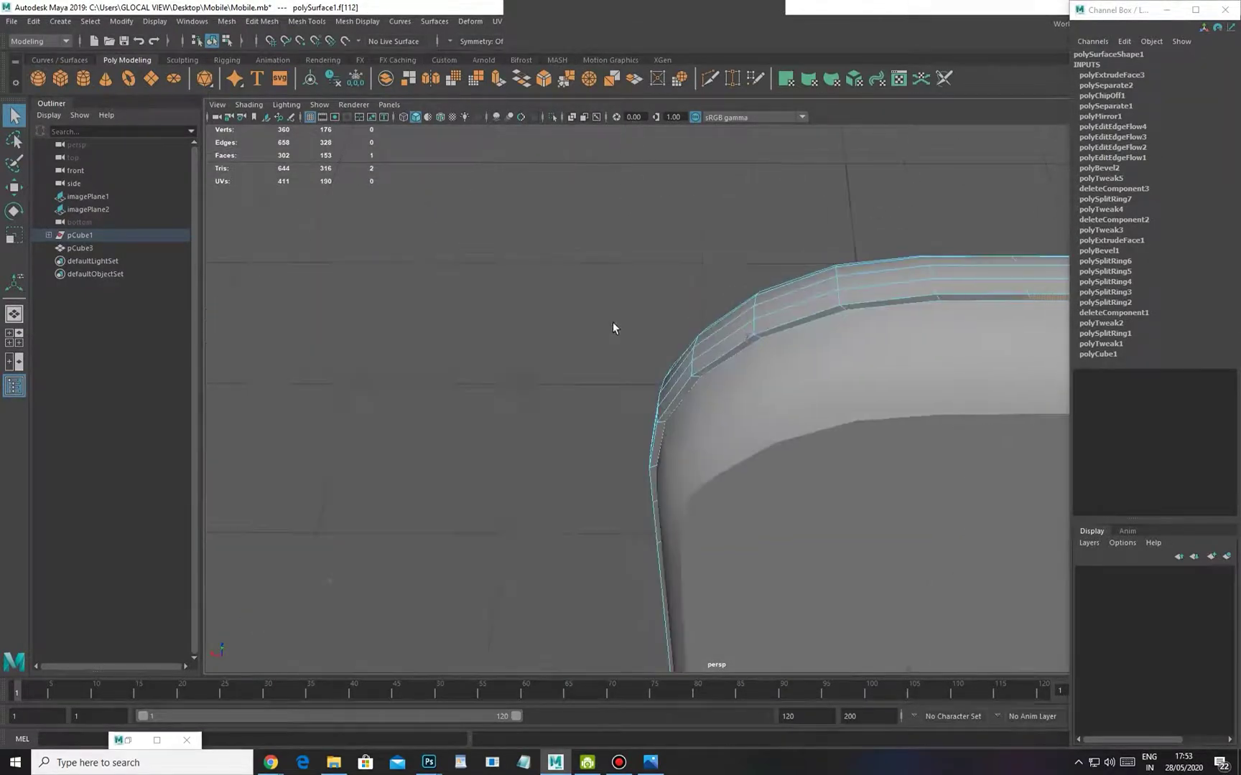
double_click(962, 297)
left_click_drag(959, 337, 729, 382, "alt")
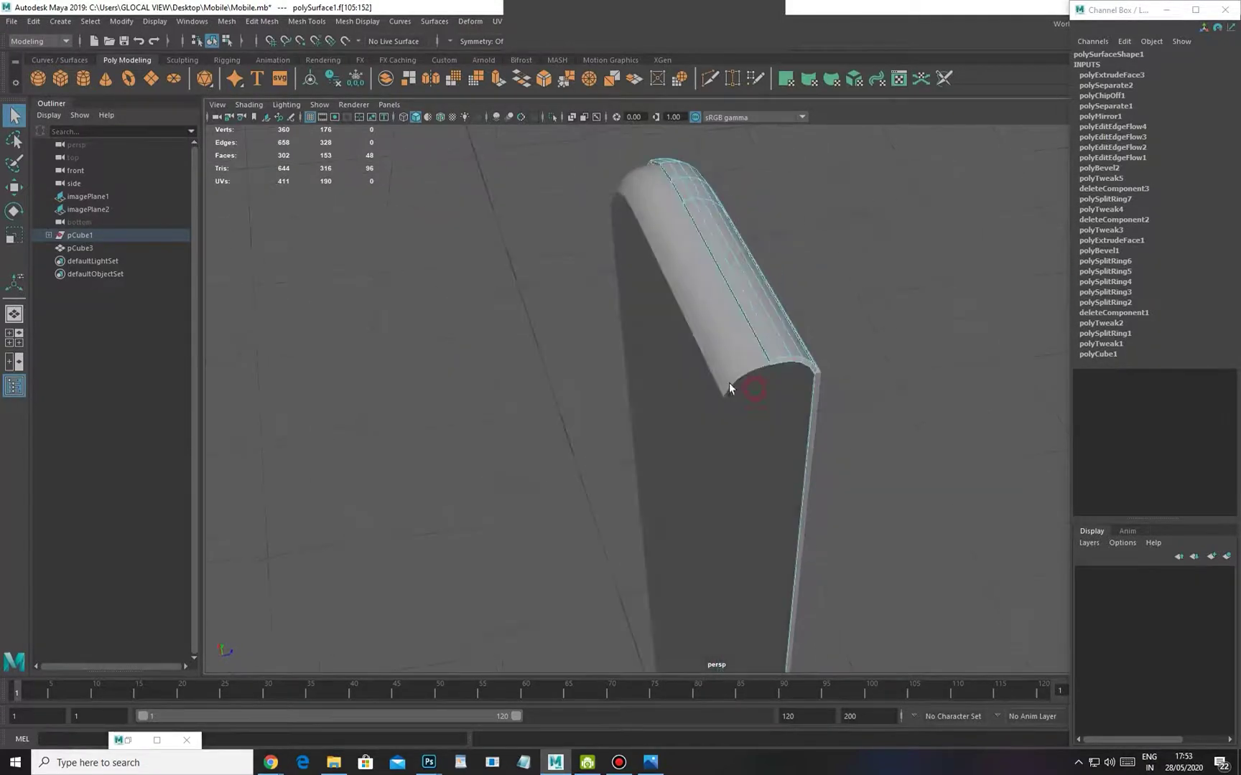
Isolate the extruded shell half in the perspective view
right_click_drag(715, 348, 801, 288)
left_click(725, 355)
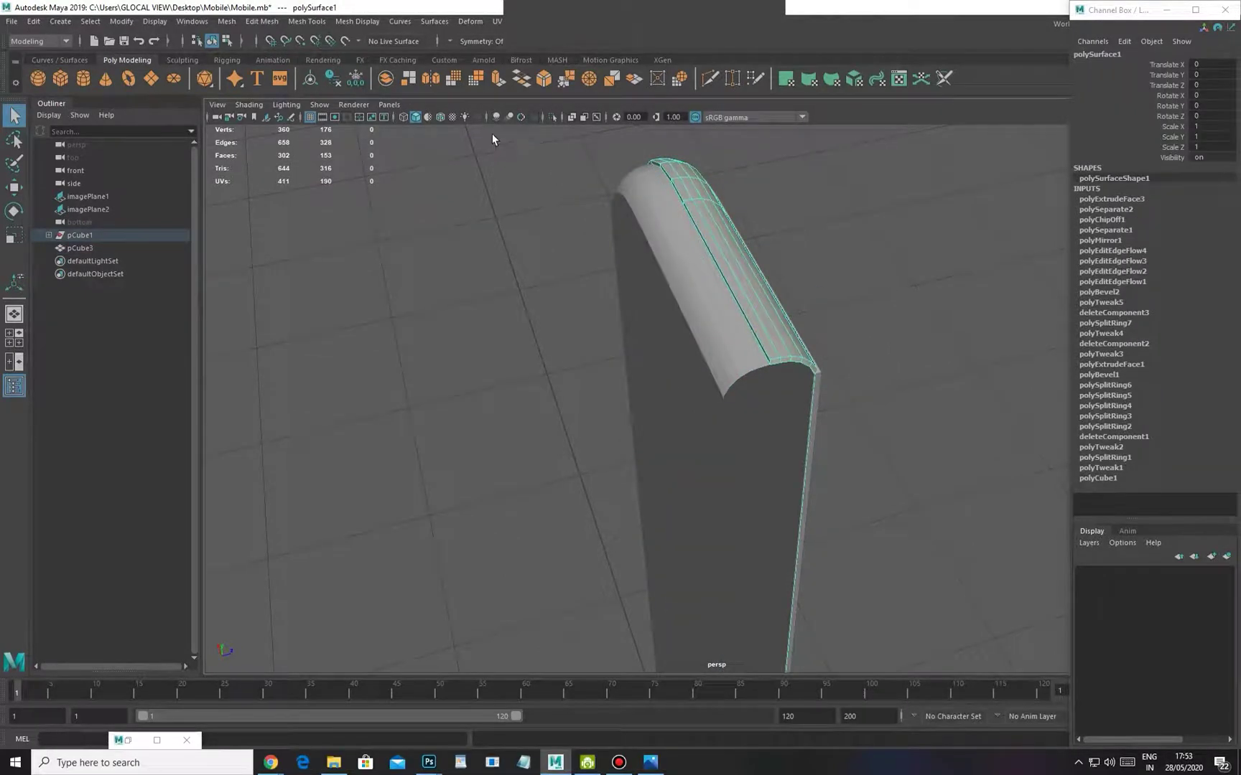
left_click(549, 118)
left_click_drag(669, 300, 744, 320, "alt")
Try to select the whole thin face strip along the isolated rim's open edge, and undo the last selection
right_click_drag(747, 321, 759, 363)
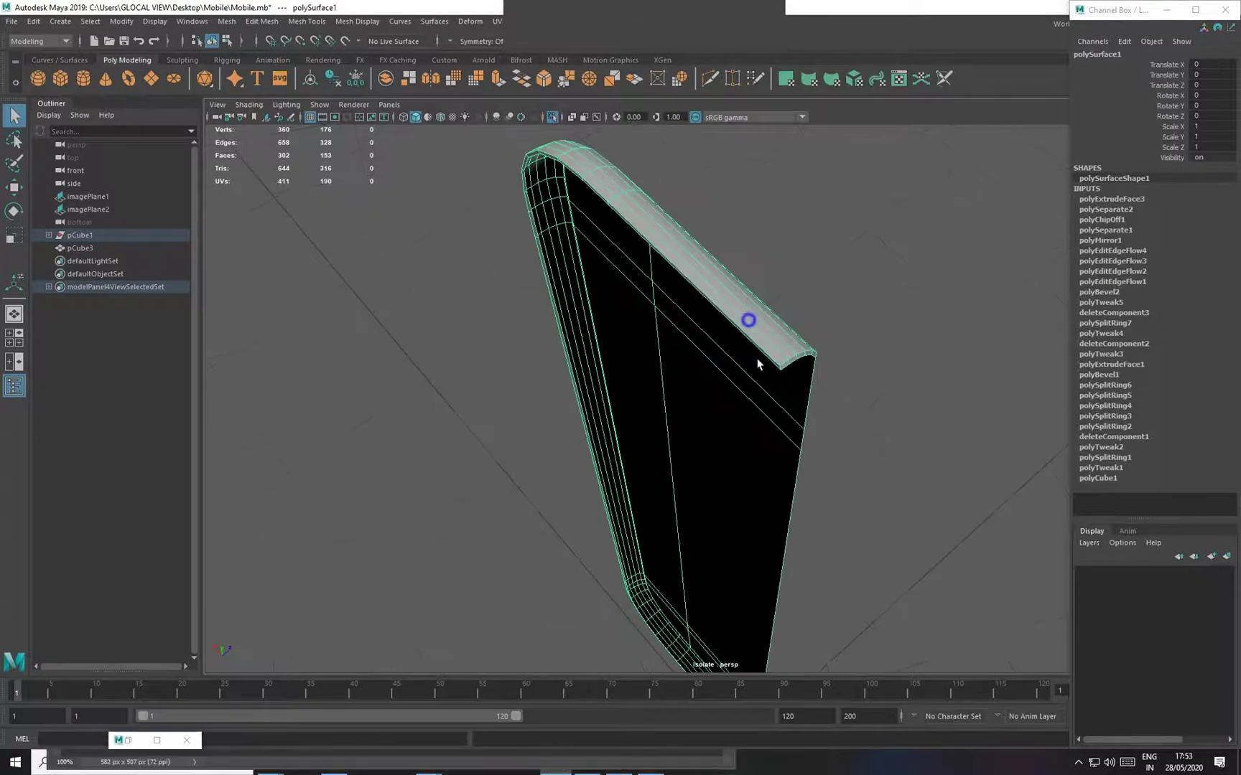
left_click(665, 374)
left_click_drag(671, 366, 760, 327, "alt")
right_click_drag(762, 326, 788, 352, "alt")
left_click_drag(788, 353, 759, 295, "alt")
left_click(762, 287)
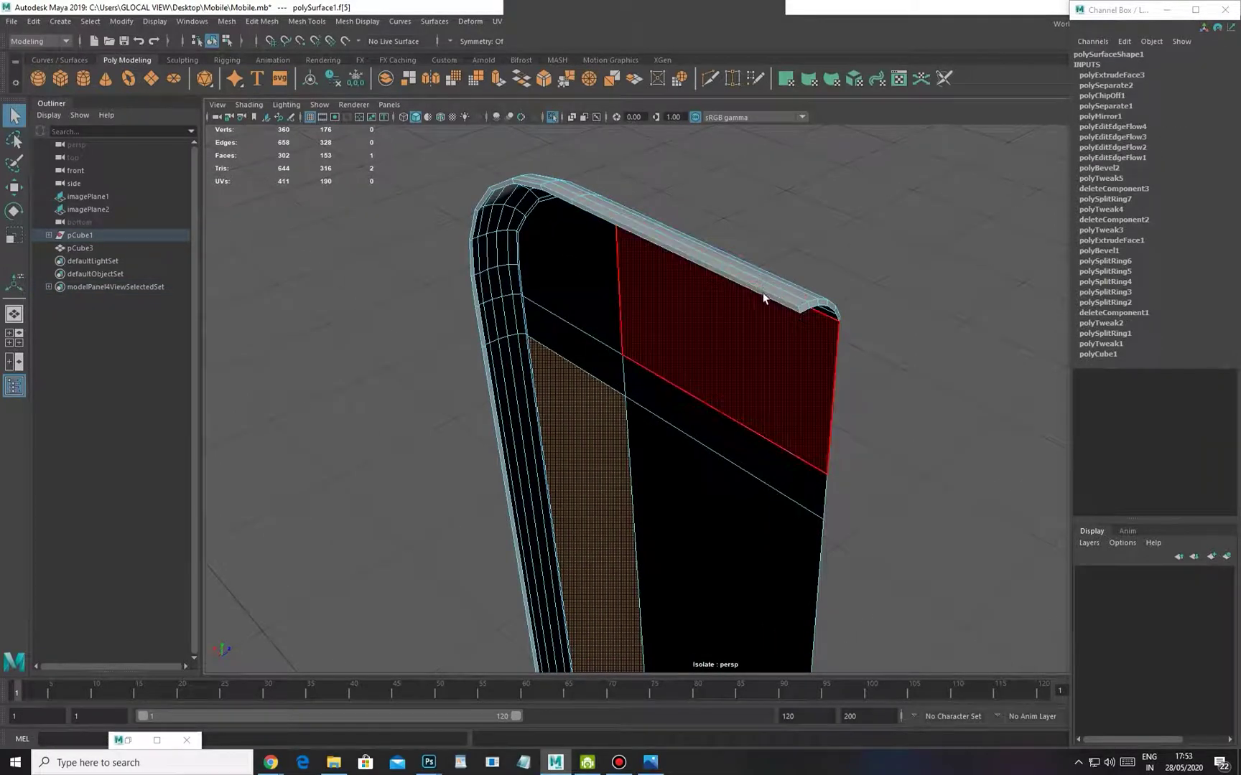
left_click_drag(775, 407, 963, 578, "alt")
right_click_drag(962, 576, 969, 581, "alt")
middle_click_drag(969, 582, 742, 333, "alt")
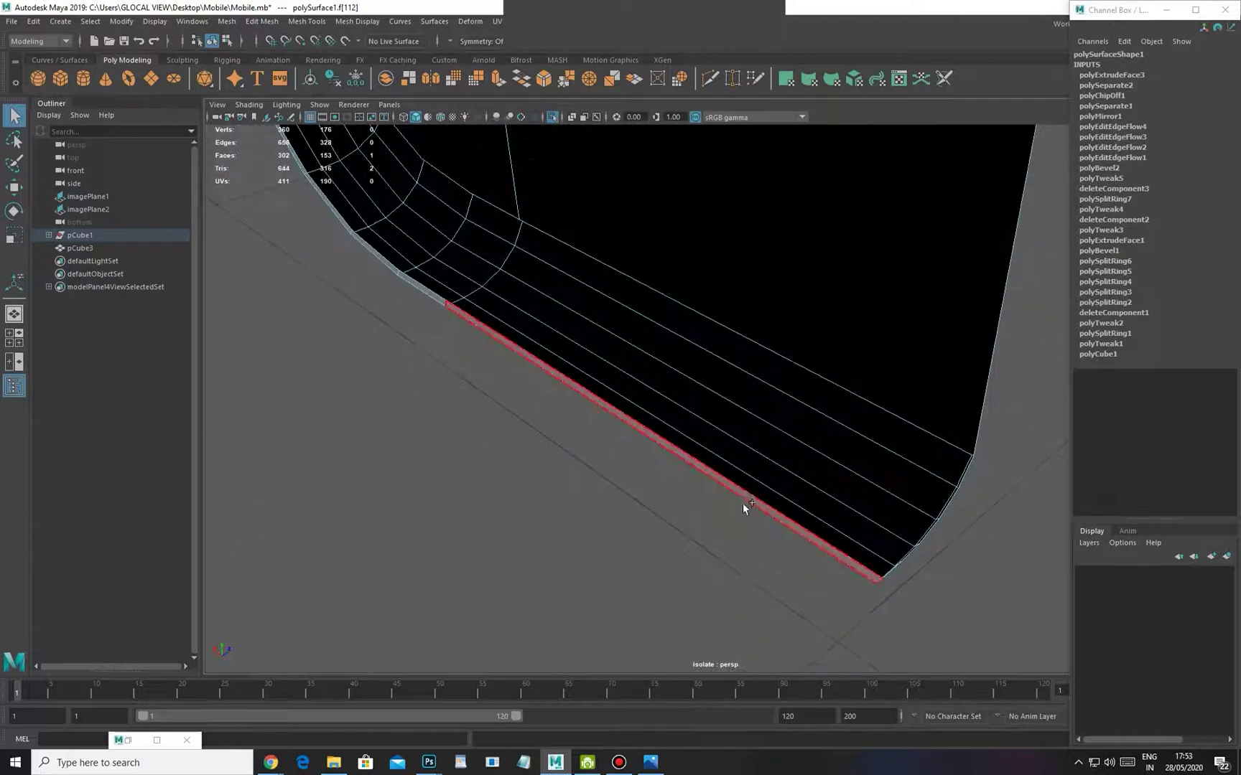
double_click(742, 491)
left_click_drag(760, 502, 644, 604, "alt")
key("ctrl+z")
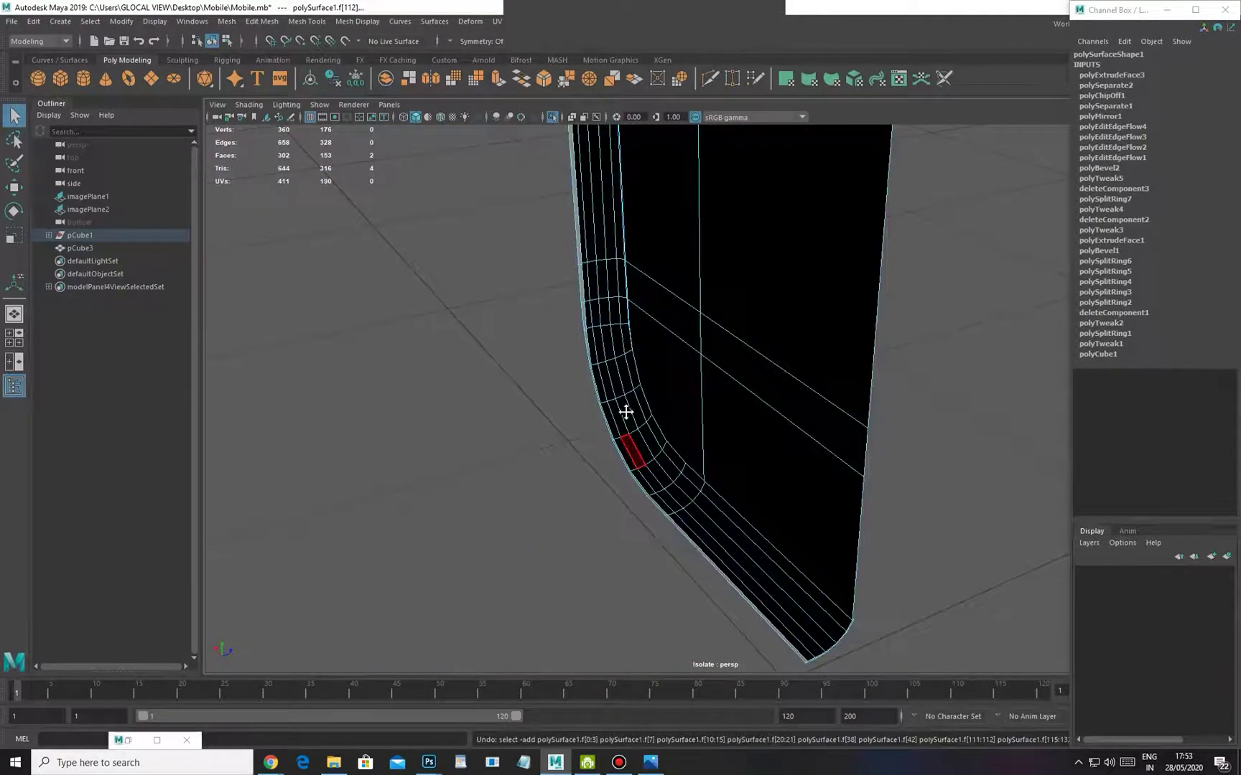
Delete the thin strip of border faces along the open edge of the isolated shell's rim
middle_click_drag(615, 386, 718, 680, "alt")
mouse_move(613, 349)
left_mouse_down("alt")
mouse_move(607, 481)
mouse_move(632, 430)
mouse_move(635, 484)
mouse_move(669, 499)
mouse_move(609, 327)
left_mouse_up("alt")
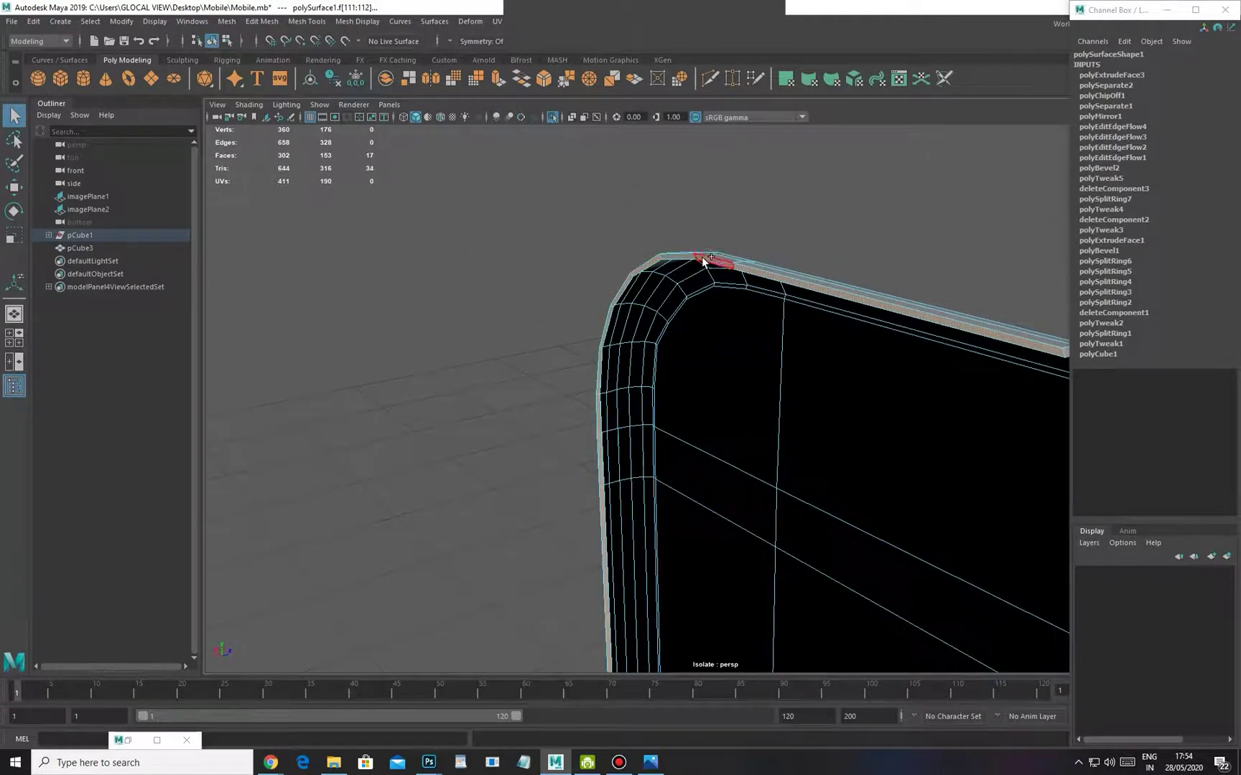
scroll(501, 480, "down", 5)
left_click_drag(501, 480, 466, 486, "alt")
key("4")
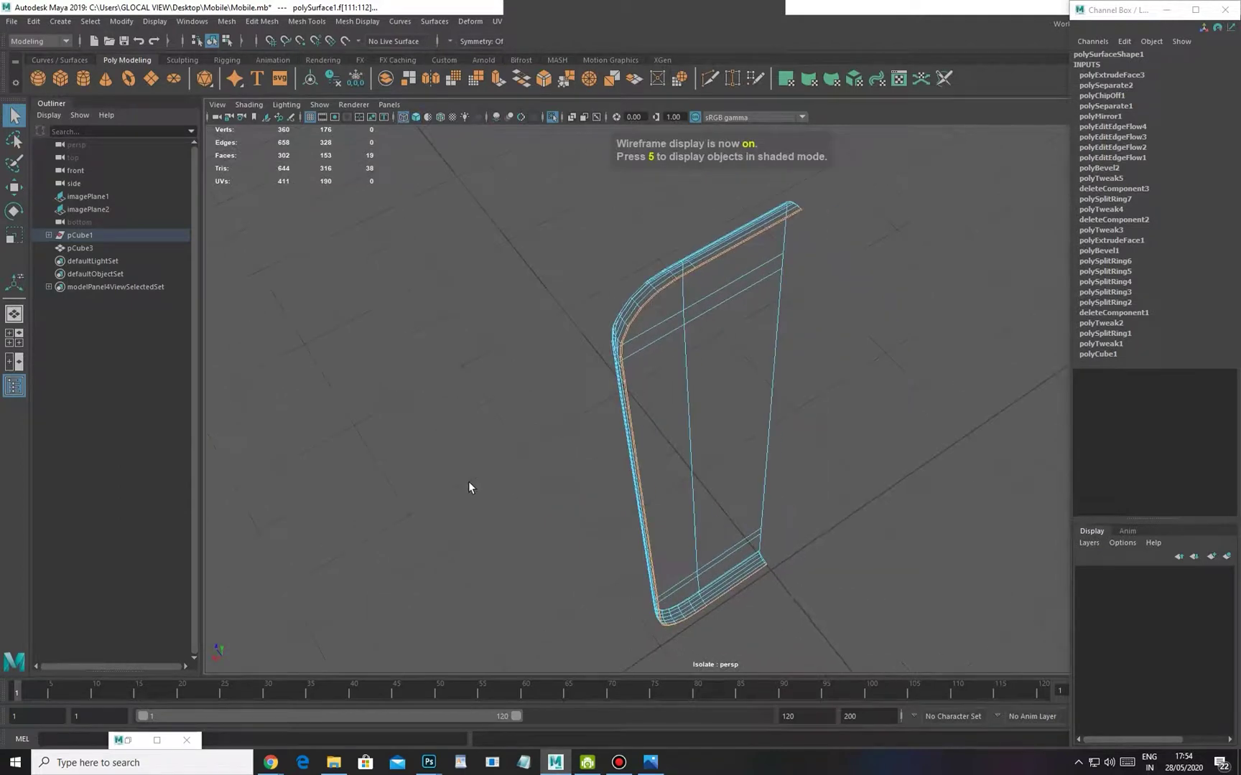
key("Delete")
key("5")
Delete the construction history of the isolated shell
left_click(666, 314)
left_click_drag(666, 313, 597, 377, "alt")
key("alt+shift+d")
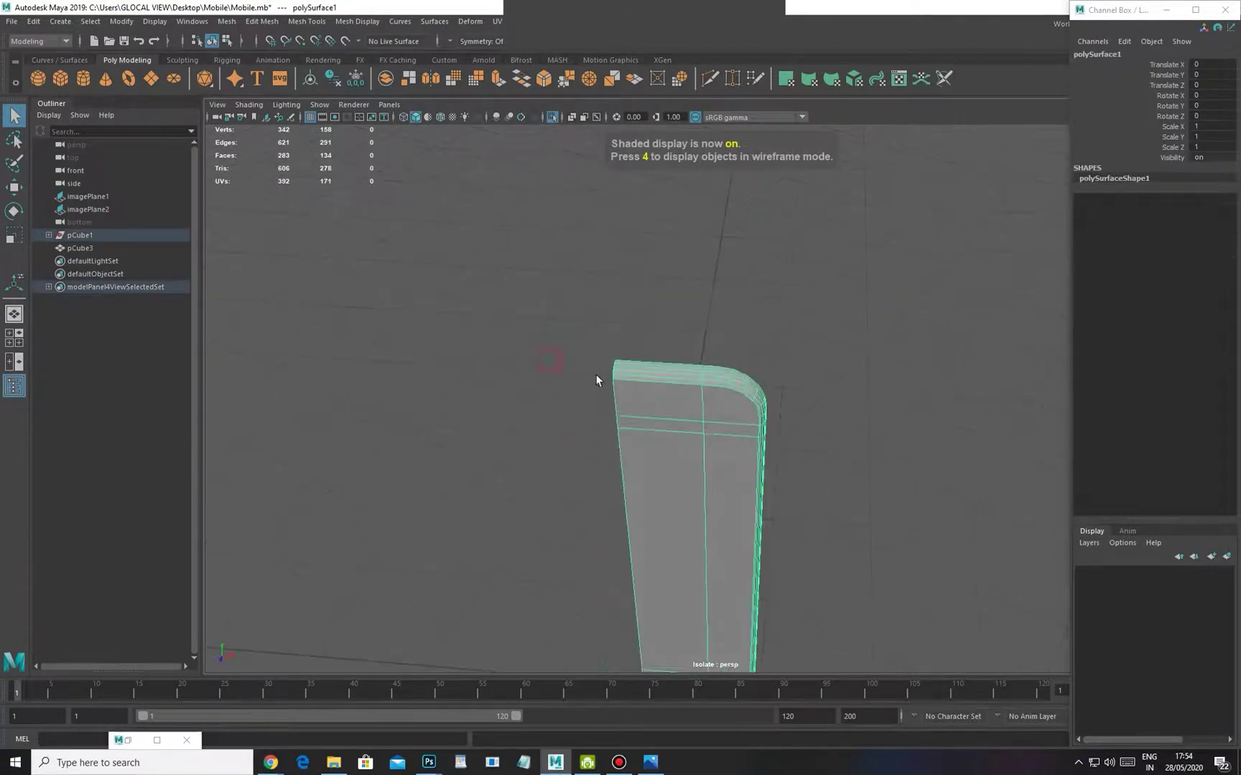
Show all objects again and switch to the front view with the phone reference drawing
left_click(551, 117)
left_click_drag(662, 337, 621, 395, "alt")
left_click(721, 397)
left_click(804, 318)
left_click_drag(767, 381, 725, 386, "alt")
key("space")
right_click_drag(715, 280, 665, 450)
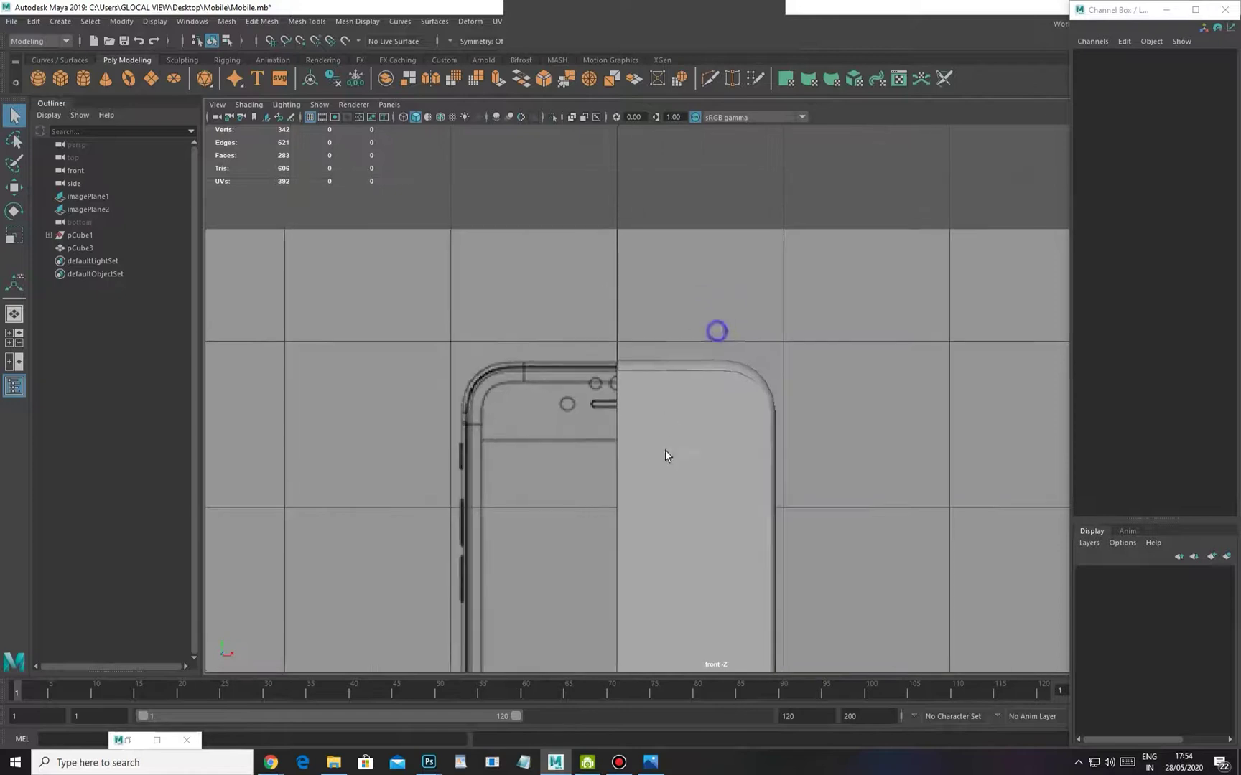
Compare the model's outline with the front reference drawing at the phone's upper end, sides and lower end
right_click_drag(689, 354, 632, 360, "alt")
middle_click_drag(638, 380, 629, 318, "alt")
right_click_drag(629, 319, 669, 391, "alt")
middle_click_drag(670, 391, 672, 321, "alt")
right_click_drag(673, 323, 718, 495, "alt")
middle_click_drag(718, 496, 698, 471, "alt")
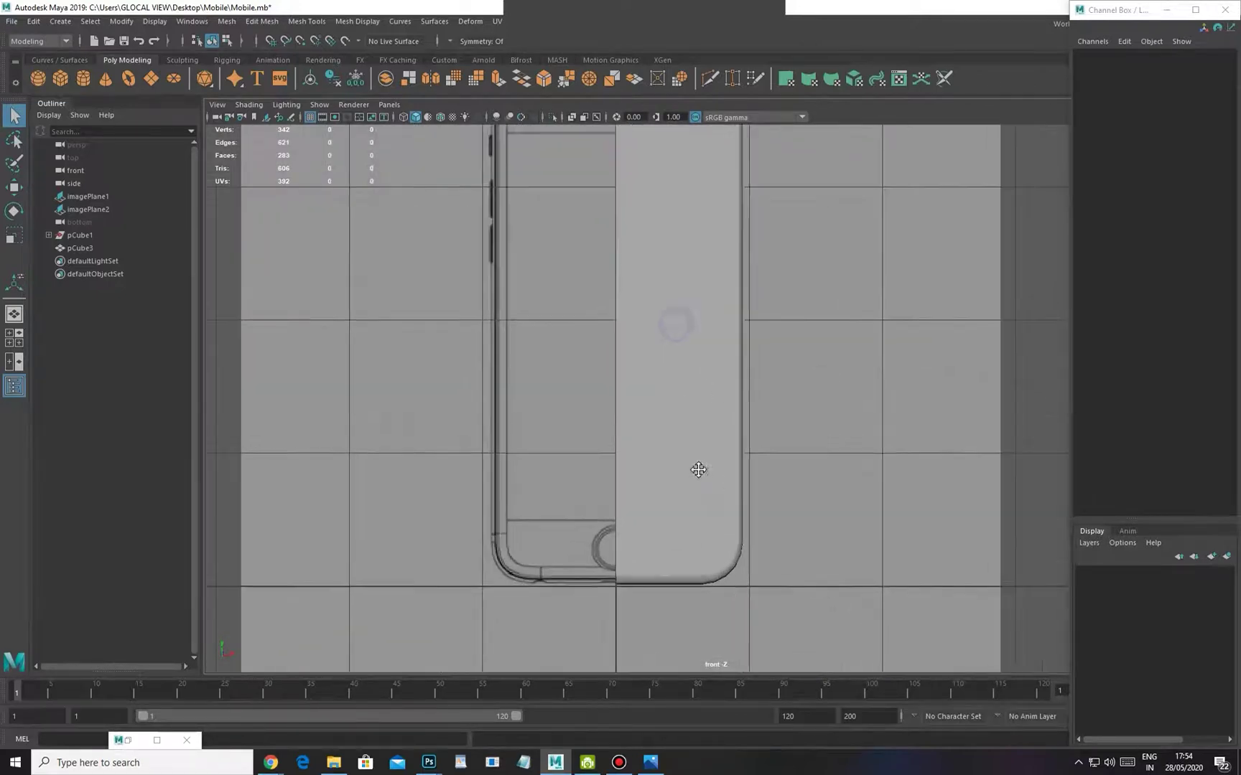
right_click_drag(700, 471, 554, 549, "alt")
left_click(535, 517)
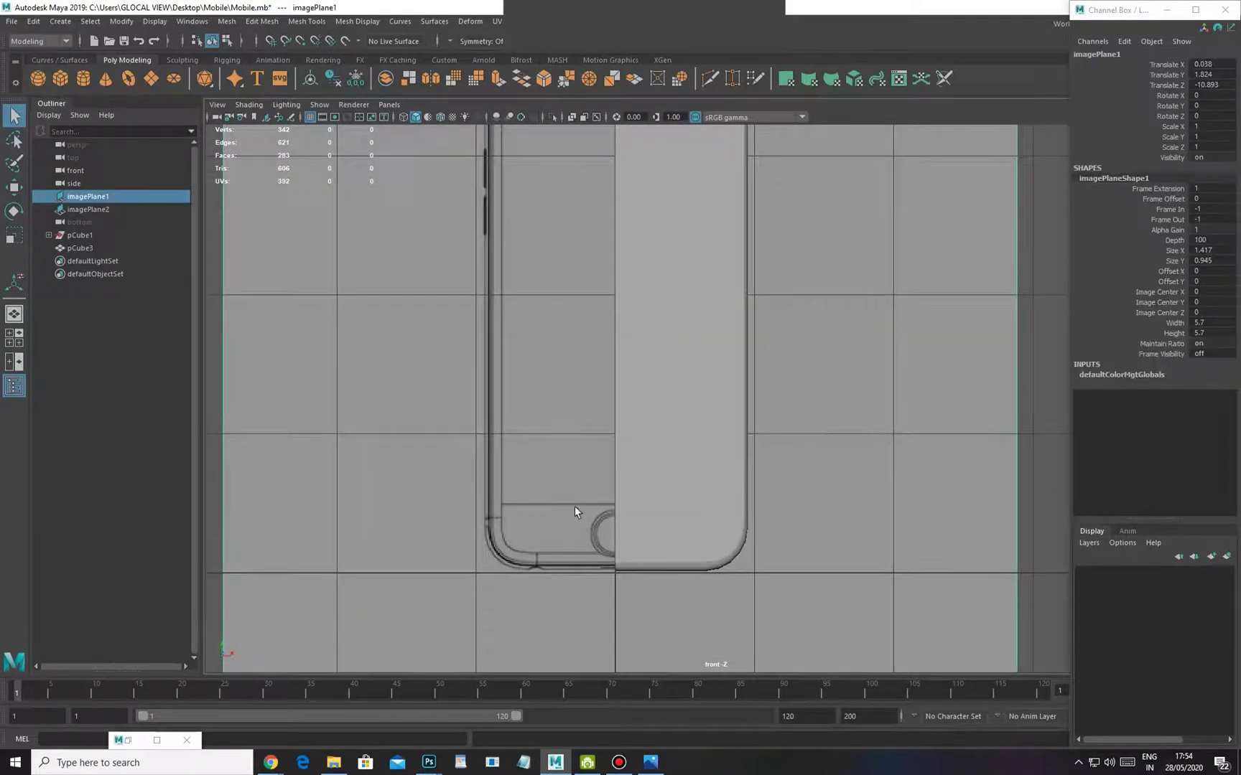
middle_click_drag(592, 341, 604, 523, "alt")
scroll(557, 275, "up", 1)
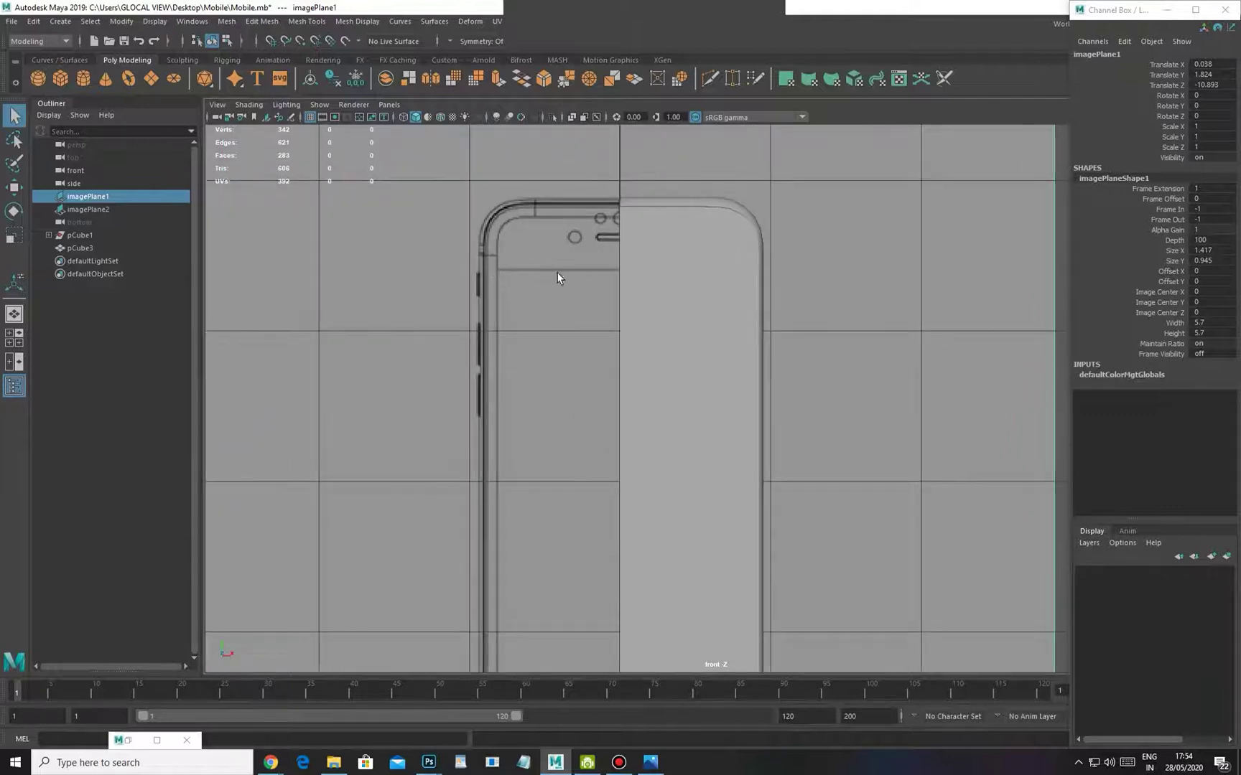
middle_click_drag(569, 378, 556, 564, "alt")
right_click_drag(556, 565, 632, 473, "alt")
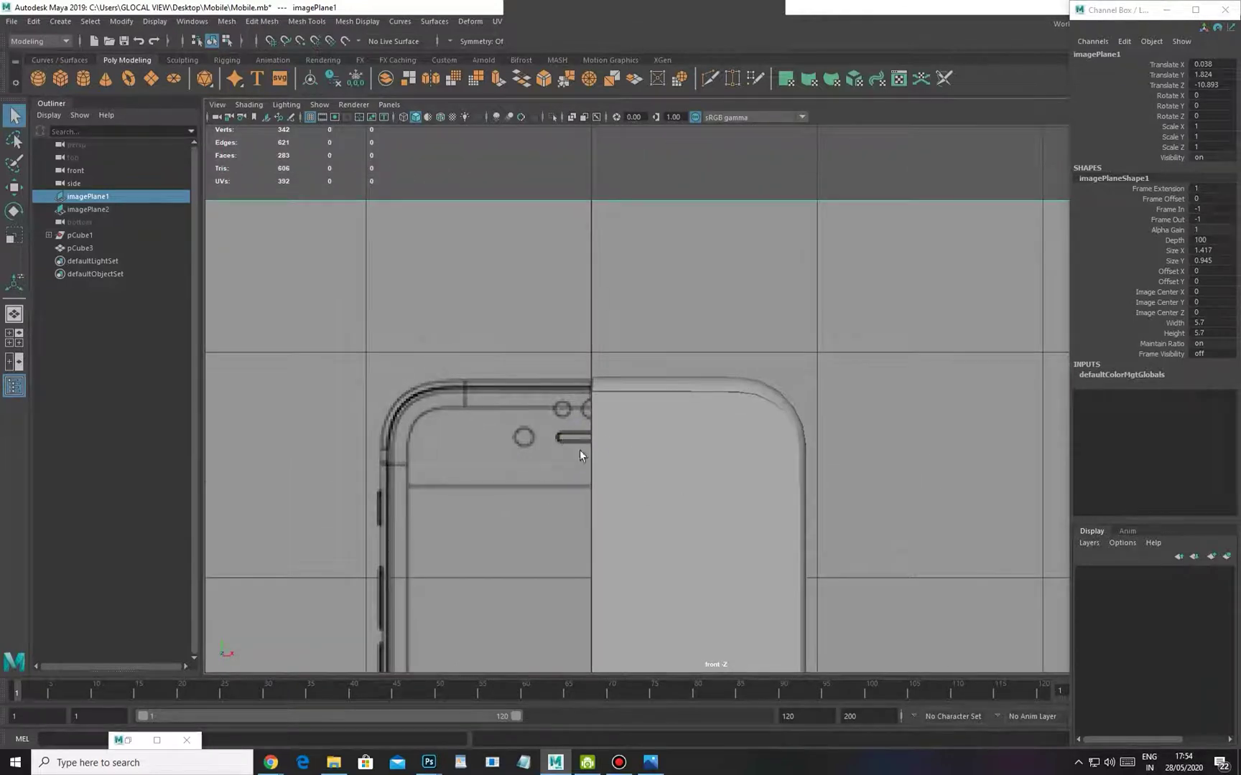
middle_click_drag(568, 409, 557, 162, "alt")
middle_click_drag(611, 646, 602, 244, "alt")
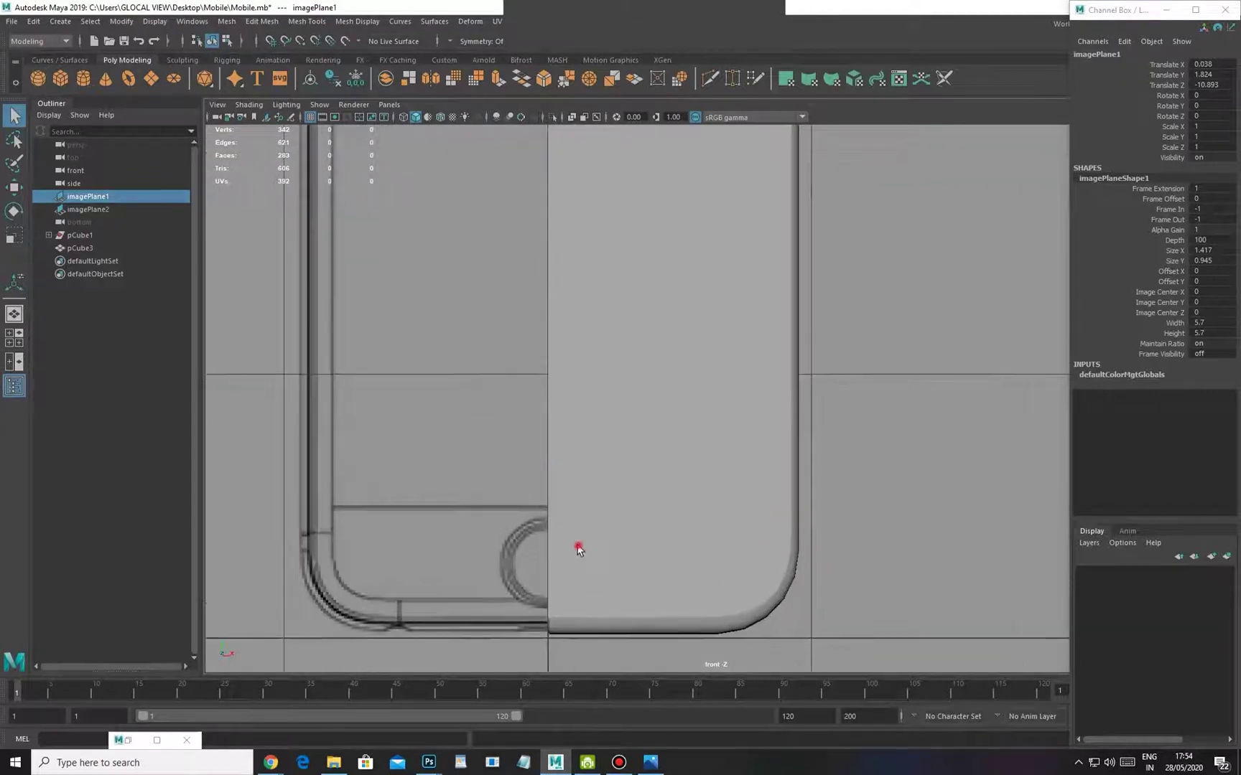
Select the front panel and display the front view in wireframe around the reference's home button
left_click(617, 516)
scroll(632, 532, "up", 3)
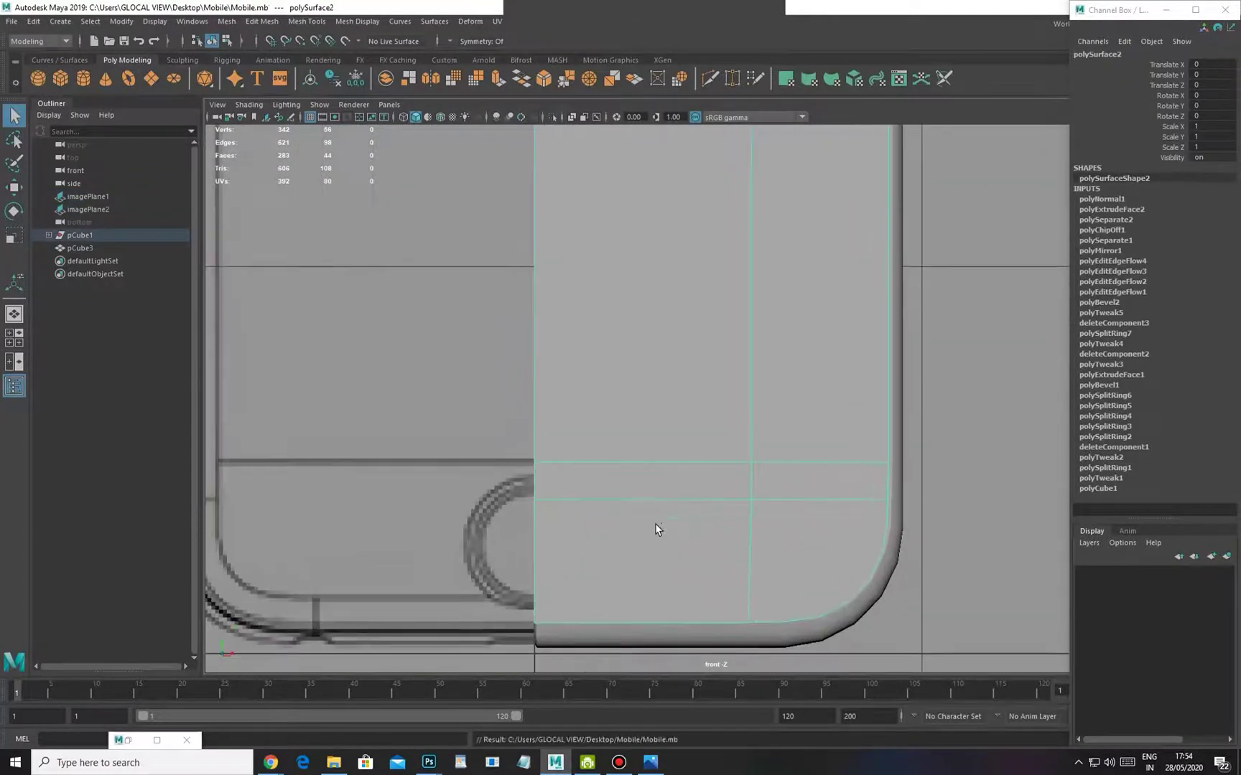
scroll(650, 524, "up", 2)
key("4")
scroll(554, 559, "up", 1)
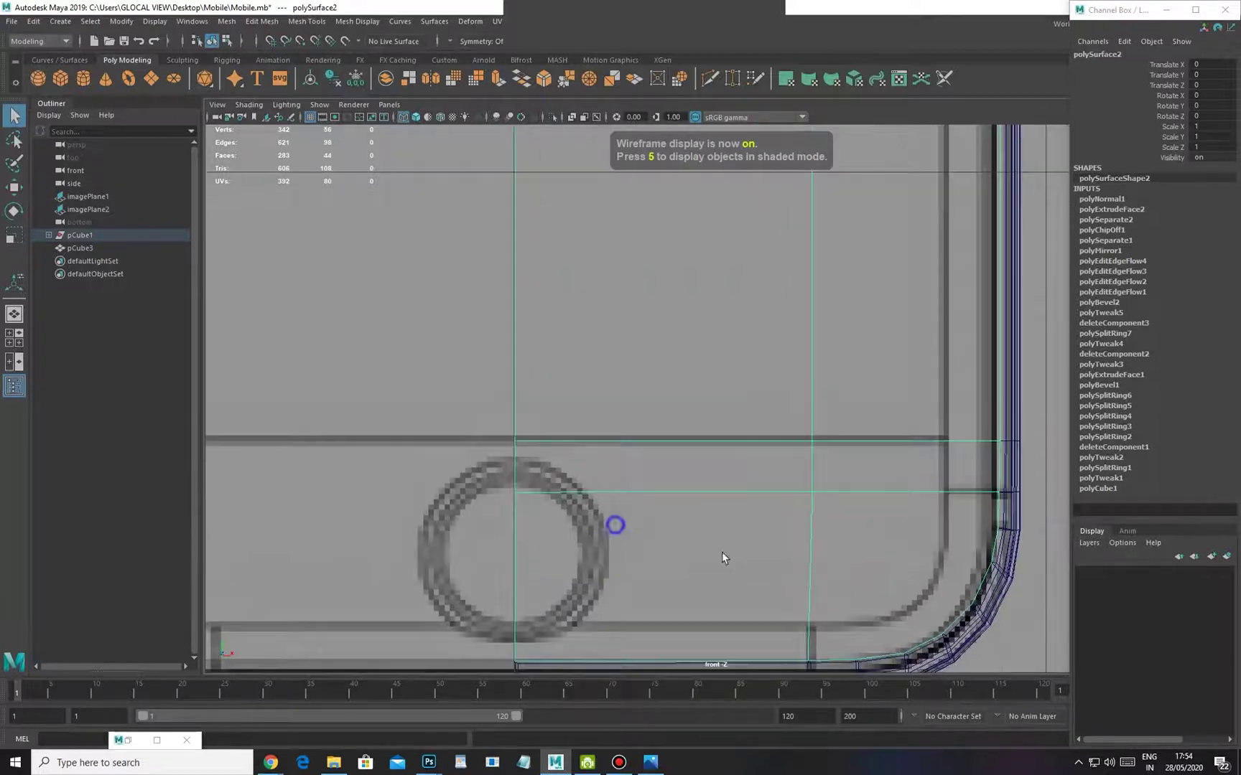
Split the edge ring in the front panel's lowest section beside the centre line to add a horizontal edge across the home button
right_click(664, 493)
left_click(919, 489)
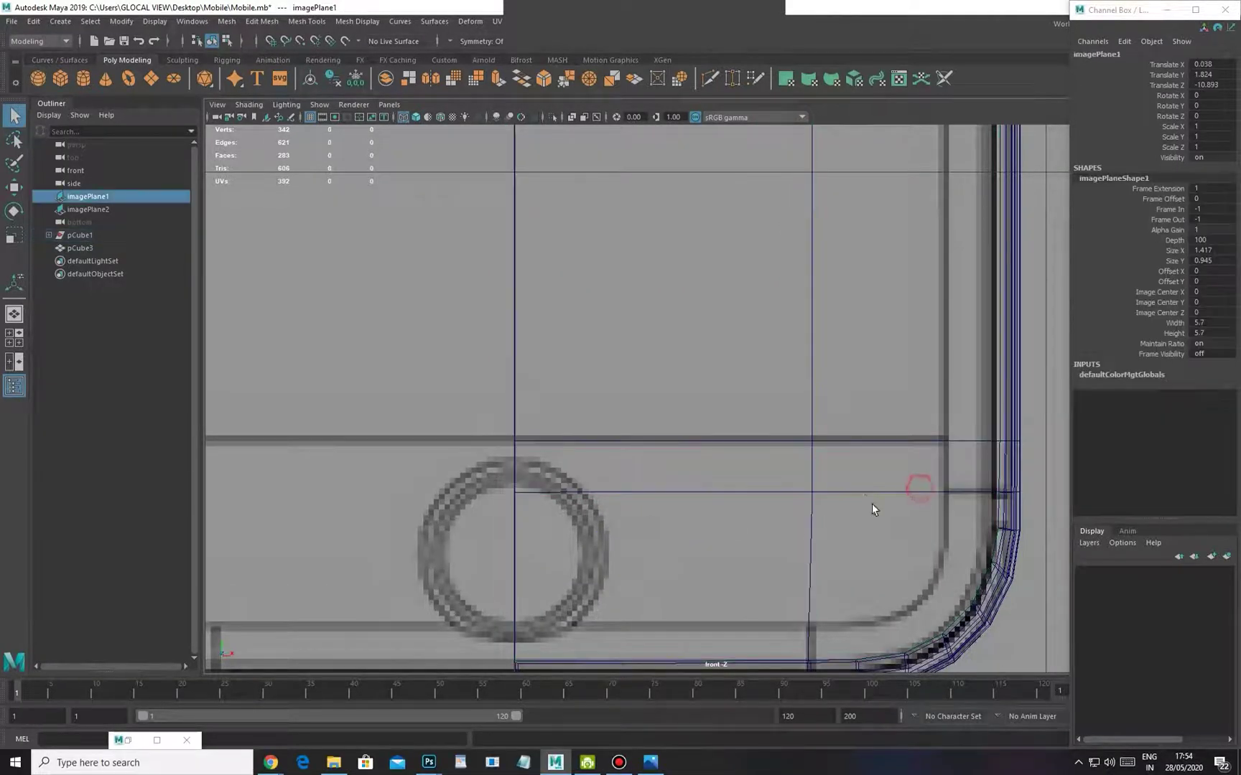
left_click(861, 495)
right_click(861, 495)
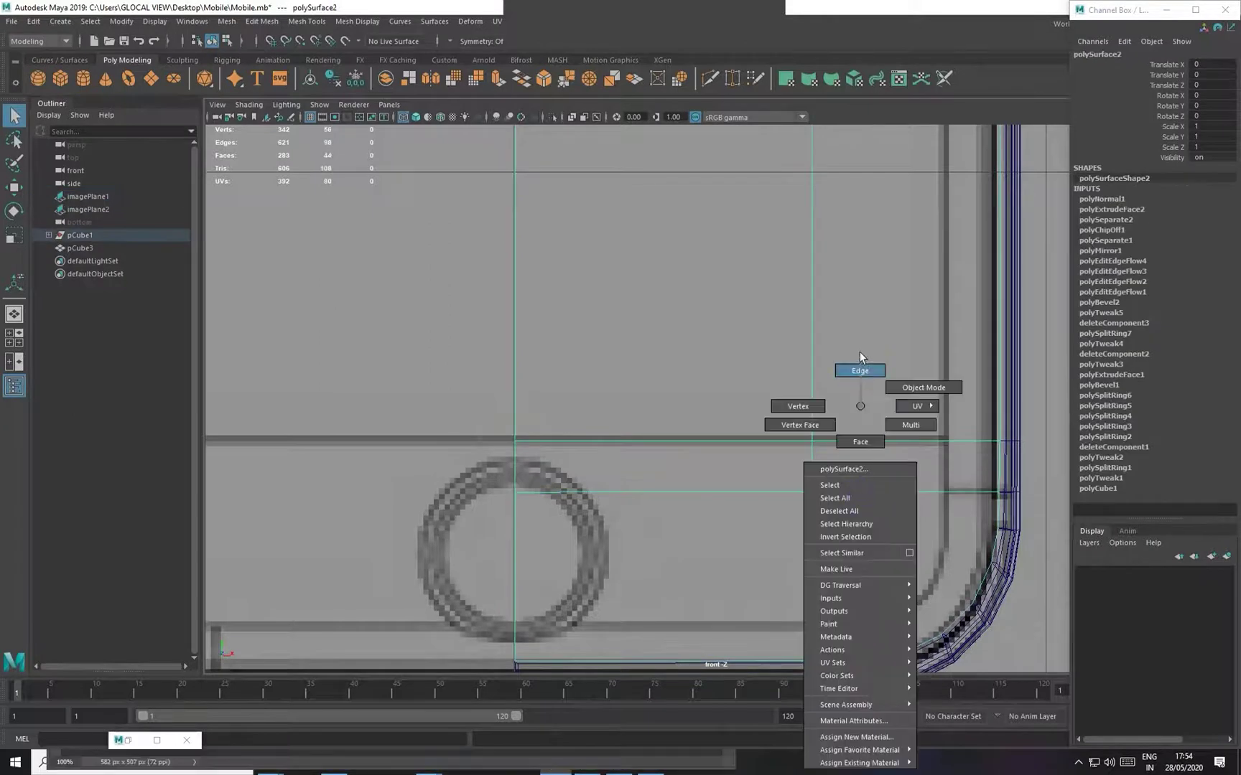
left_click(861, 355)
double_click(847, 494)
middle_click_drag(583, 614, 758, 482, "alt")
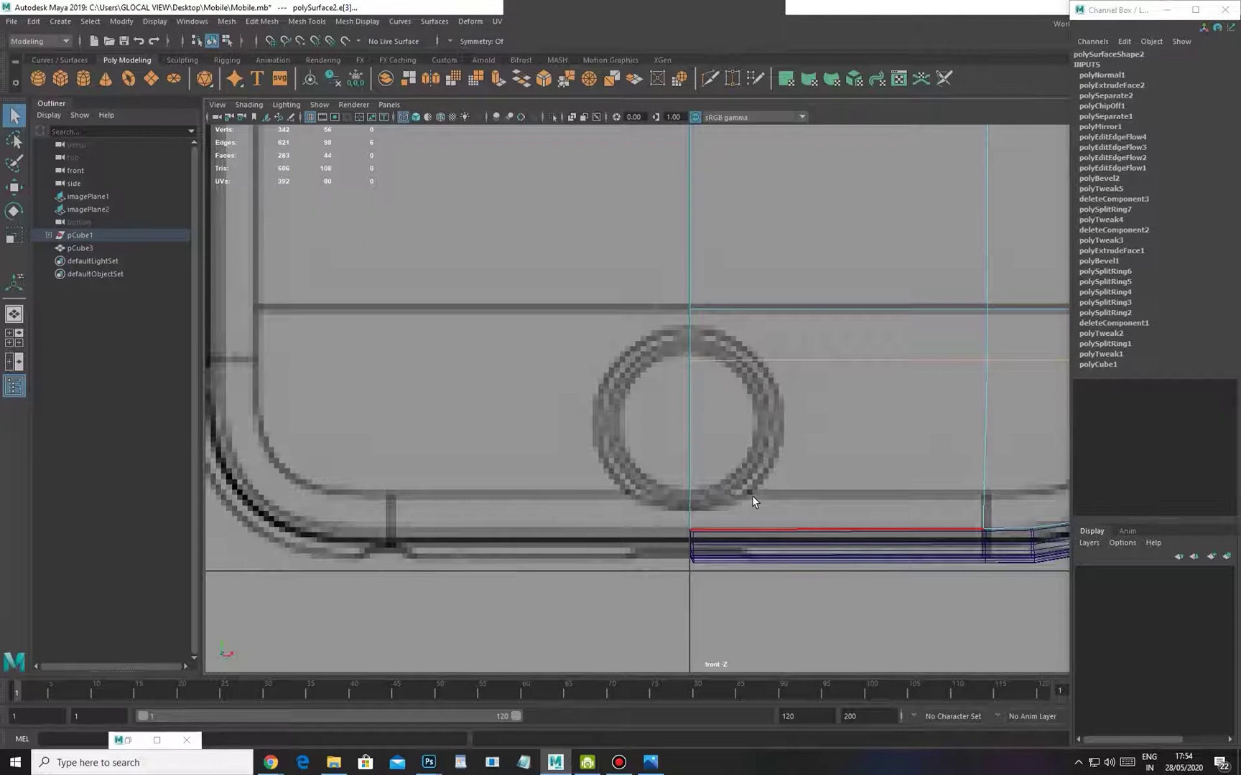
middle_click_drag(932, 456, 771, 494, "alt")
mouse_move(771, 494)
right_mouse_down("alt")
mouse_move(767, 479)
mouse_move(780, 482)
right_mouse_up("alt")
middle_click_drag(784, 473, 790, 463, "alt")
right_click_drag(790, 463, 796, 468, "alt")
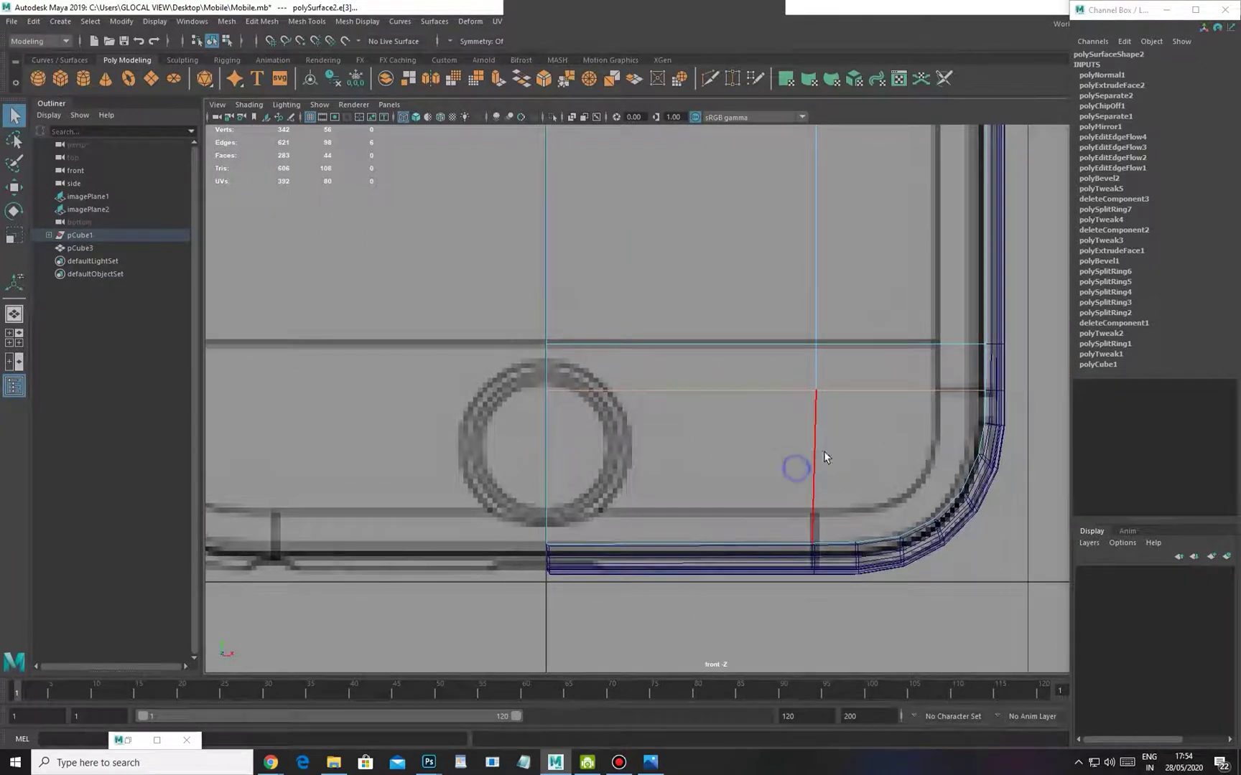
right_click_drag(867, 433, 909, 497, "ctrl")
Move the new horizontal edge up to the centre of the reference's home button
middle_click_drag(711, 474, 759, 483, "alt")
right_click_drag(716, 476, 684, 495, "alt")
middle_click_drag(683, 495, 695, 500, "alt")
key("w")
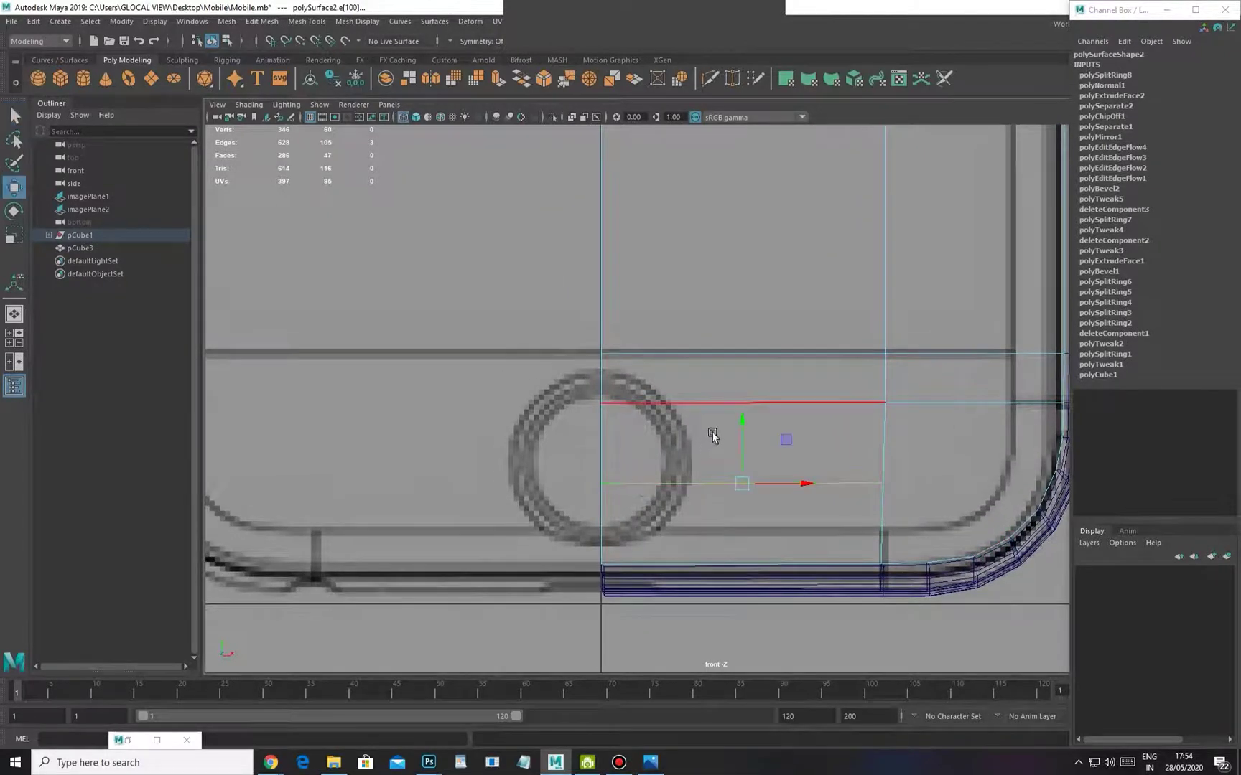
Try to delete the horizontal edge segment above the button's centre, between the centre line and the next vertical edge
left_click(695, 403)
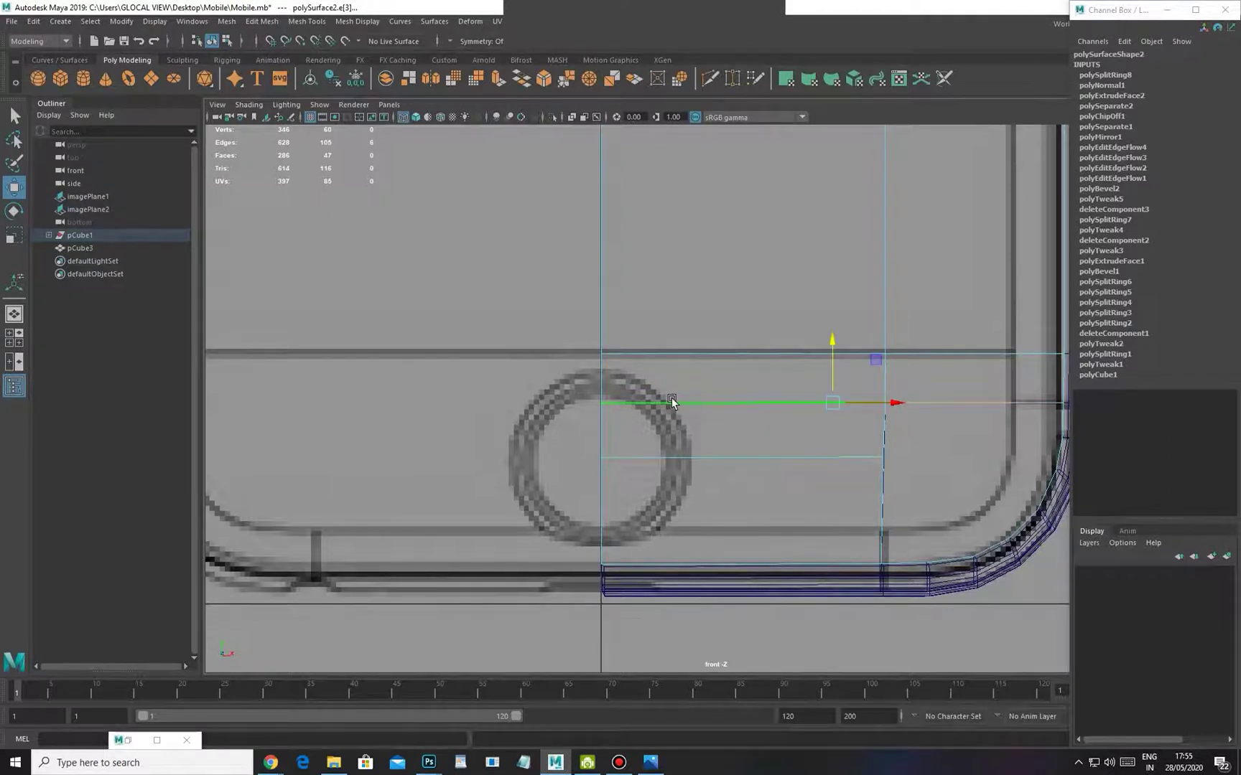
mouse_move(810, 429)
middle_mouse_down("alt")
mouse_move(768, 438)
mouse_move(815, 425)
middle_mouse_up("alt")
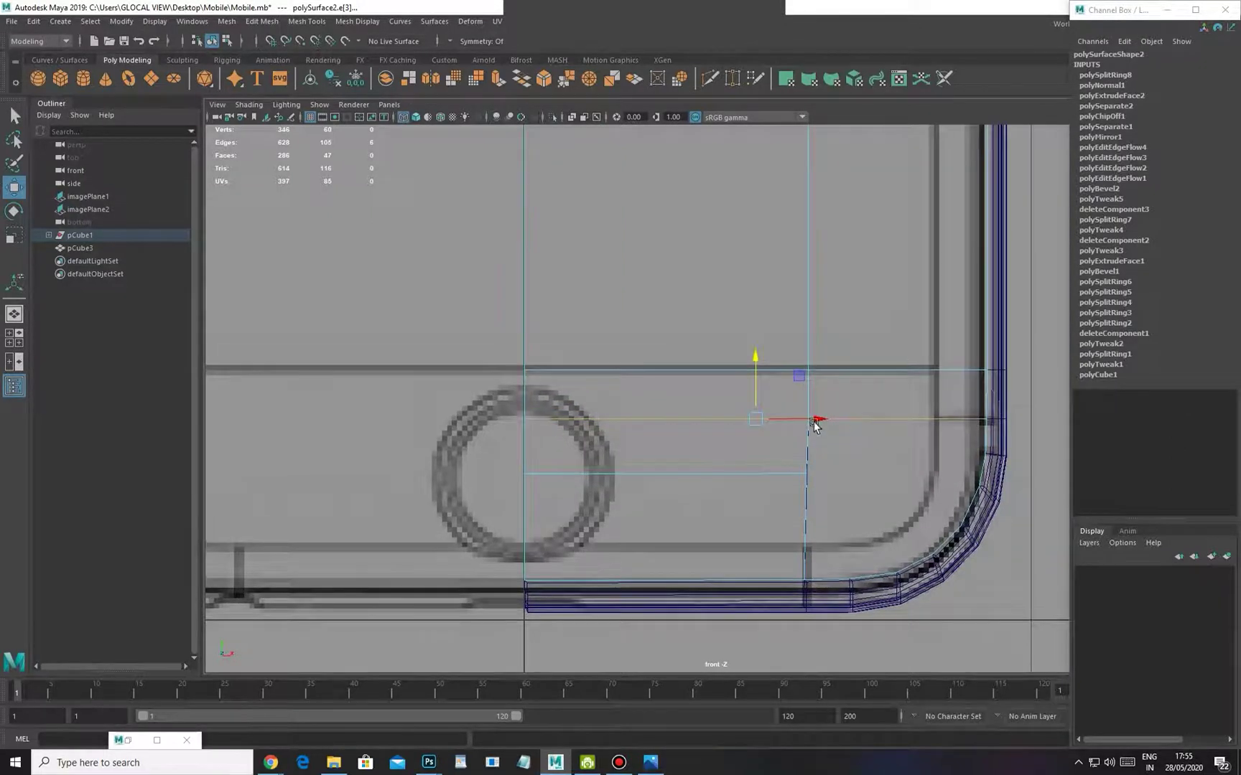
left_click_drag(842, 286, 1038, 520, "ctrl")
right_click_drag(907, 348, 871, 373, "shift")
middle_click_drag(718, 441, 750, 431, "alt")
right_click_drag(747, 431, 751, 455, "alt")
left_click(704, 409)
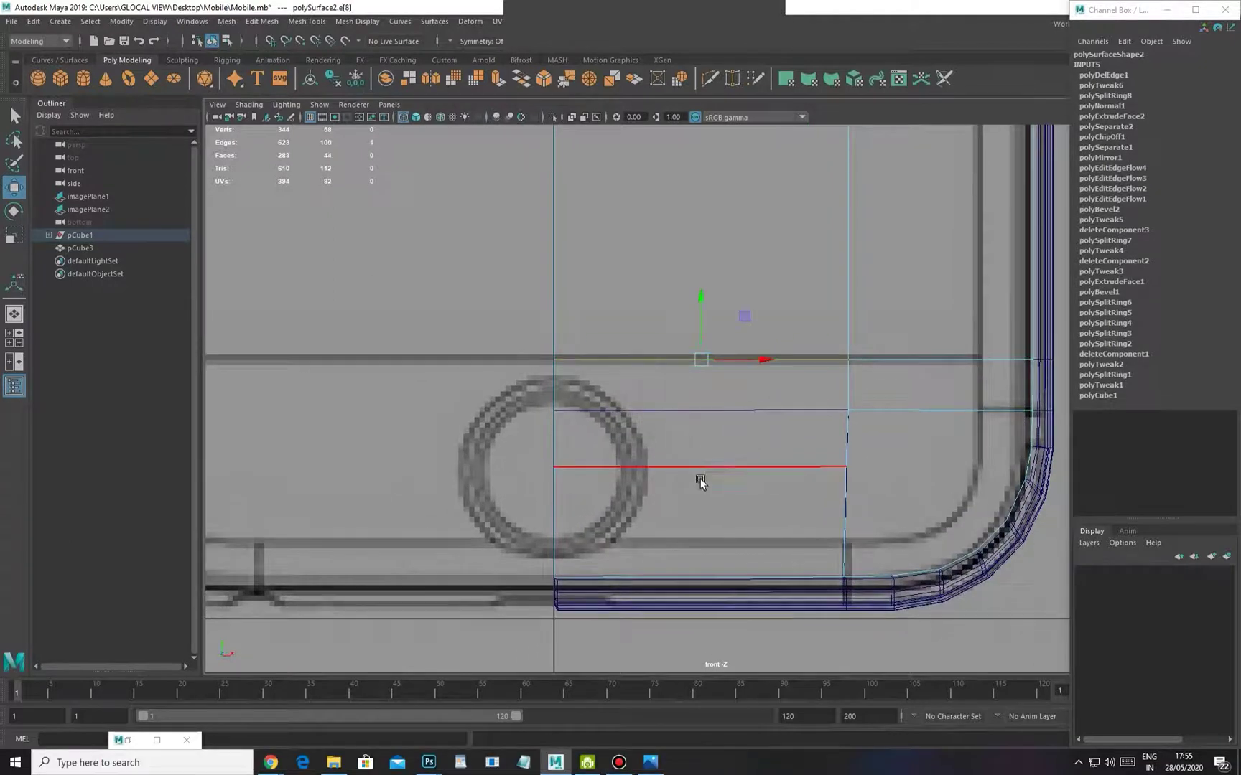
Try chamfering the front panel's centre-line vertices at the middle of the home button
middle_click_drag(558, 468, 620, 464, "alt")
left_click(619, 460)
right_click_drag(631, 461, 604, 462)
left_click_drag(604, 452, 636, 483)
middle_click_drag(563, 472, 552, 462, "alt")
left_click(262, 21)
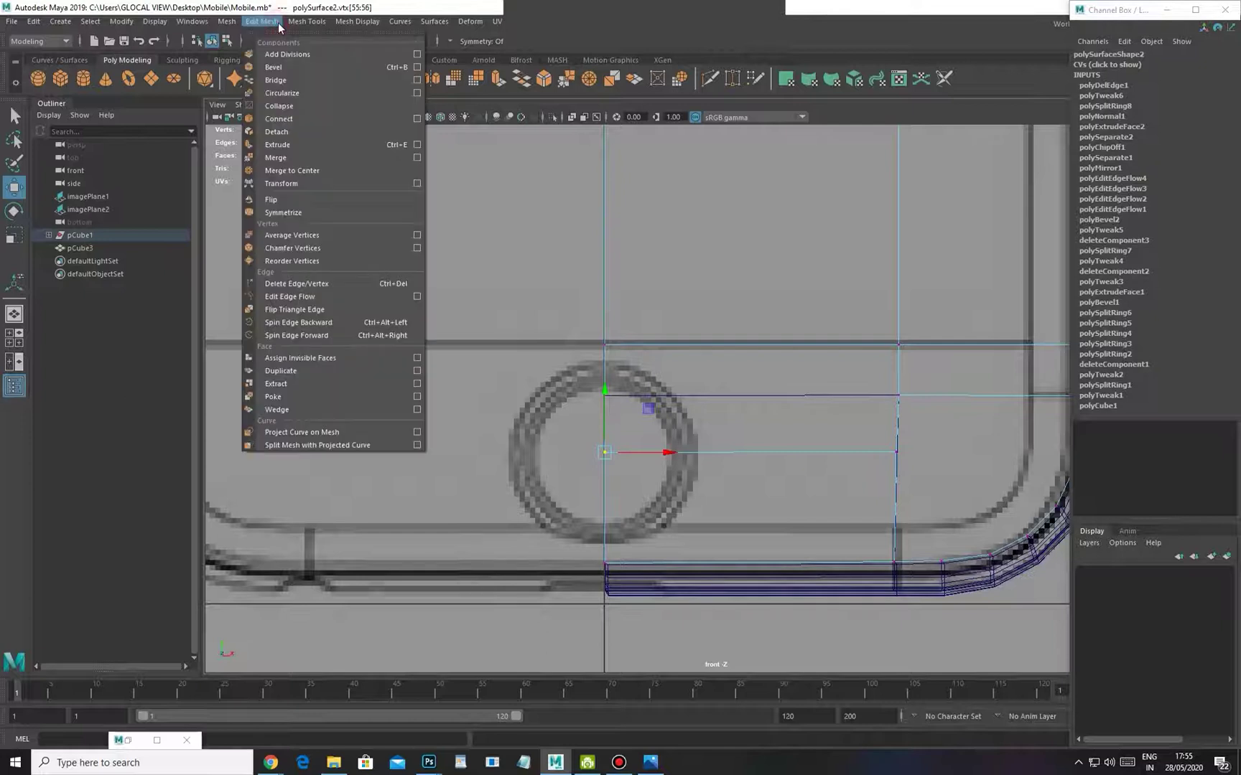
left_click(305, 247)
Try scaling the chamfered centre-line vertices out to the home button's circle
right_click_drag(450, 400, 517, 435, "alt")
left_click(565, 516)
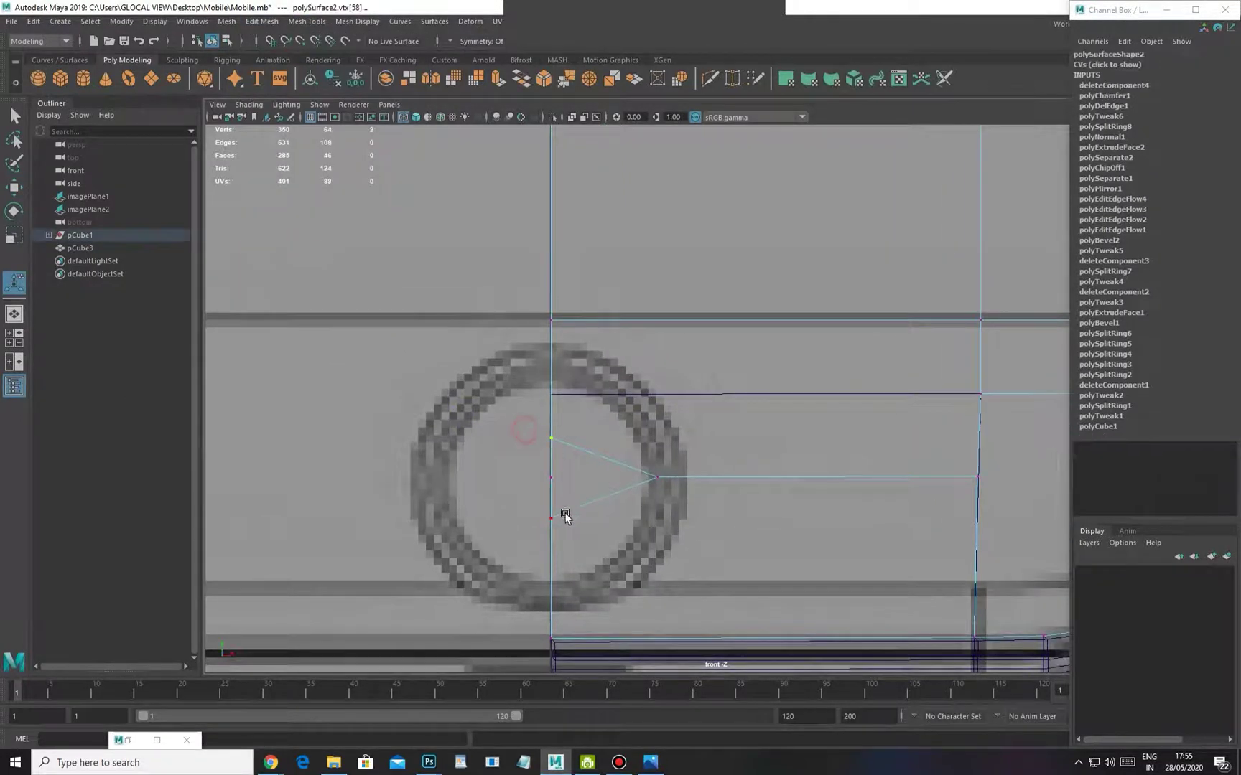
key("r")
left_click_drag(551, 478, 627, 539)
right_click_drag(629, 537, 620, 519, "alt")
middle_click_drag(609, 513, 590, 507, "alt")
right_click_drag(591, 507, 608, 486, "alt")
scroll(650, 468, "down", 2)
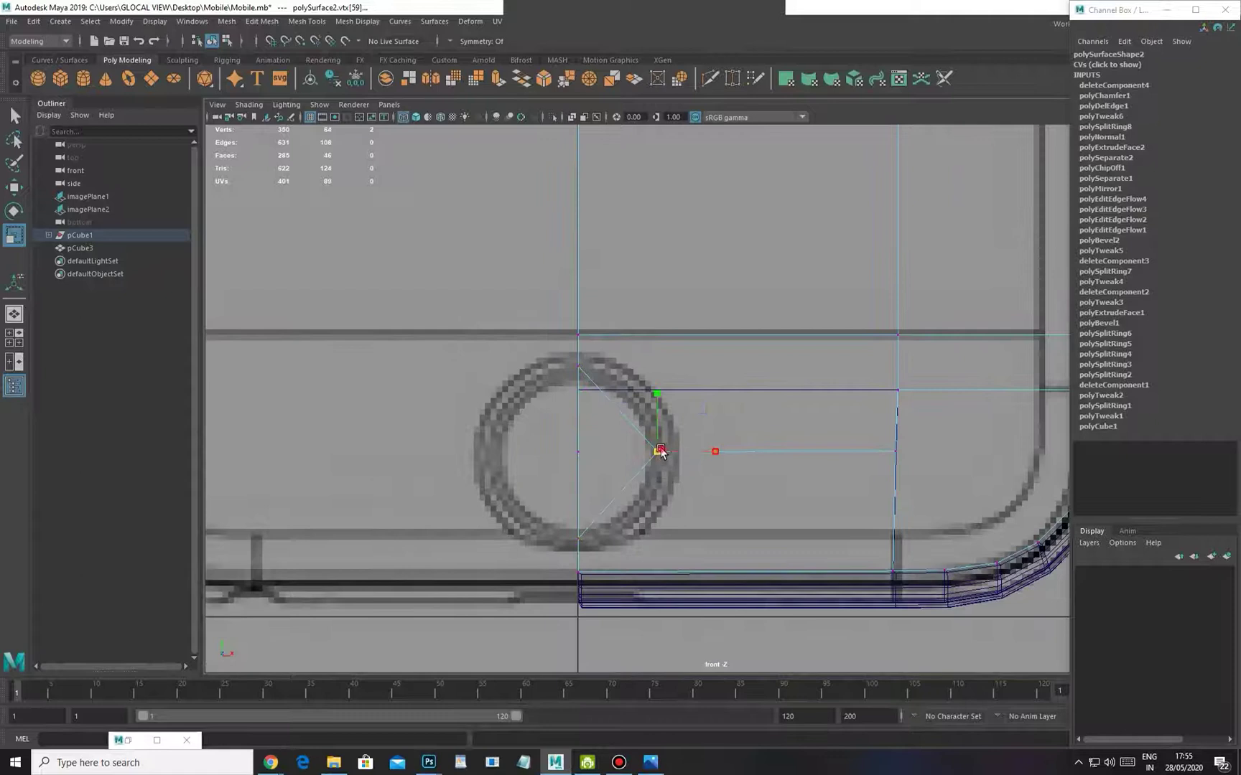
middle_click_drag(656, 515, 653, 525, "alt")
middle_click_drag(728, 505, 692, 547, "alt")
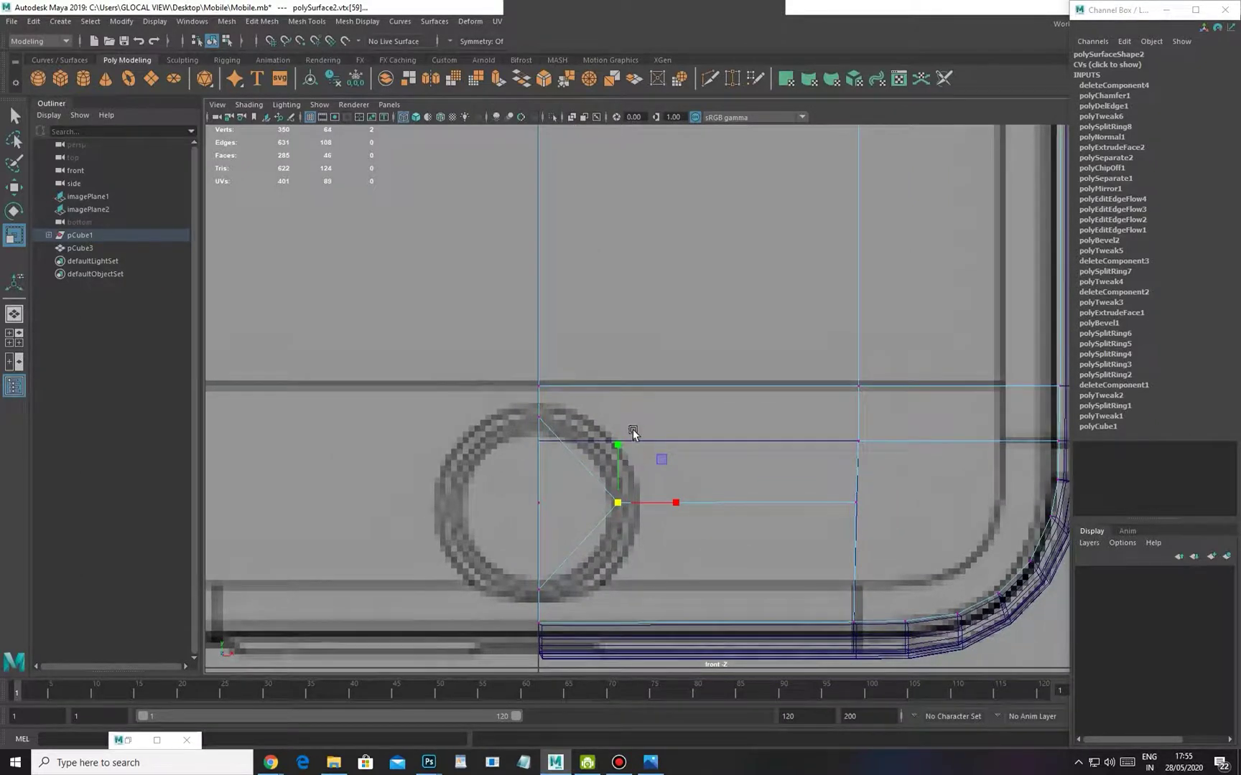
Undo the vertex scaling and the chamfer at the home button, and select the front panel
key("ctrl+z")
key("ctrl+z")
key("ctrl+z")
key("ctrl+z")
key("ctrl+z")
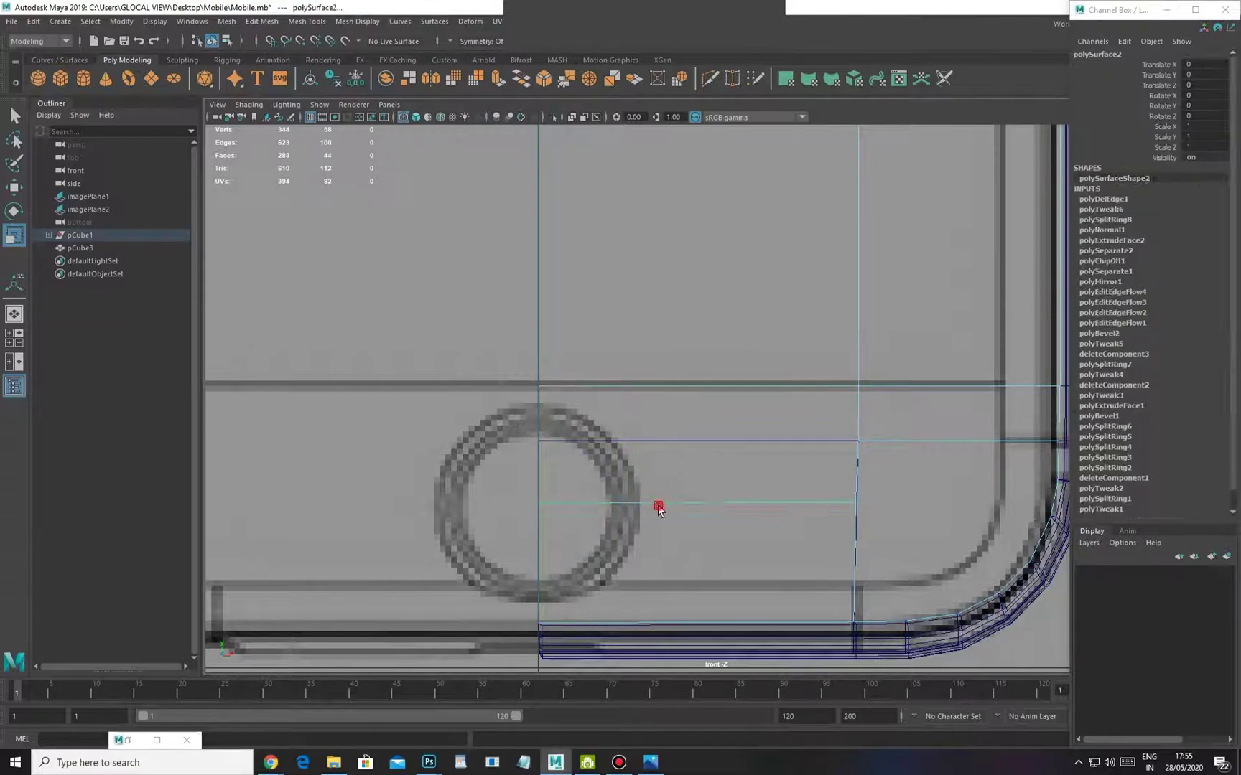
left_click(657, 506)
left_click(652, 500)
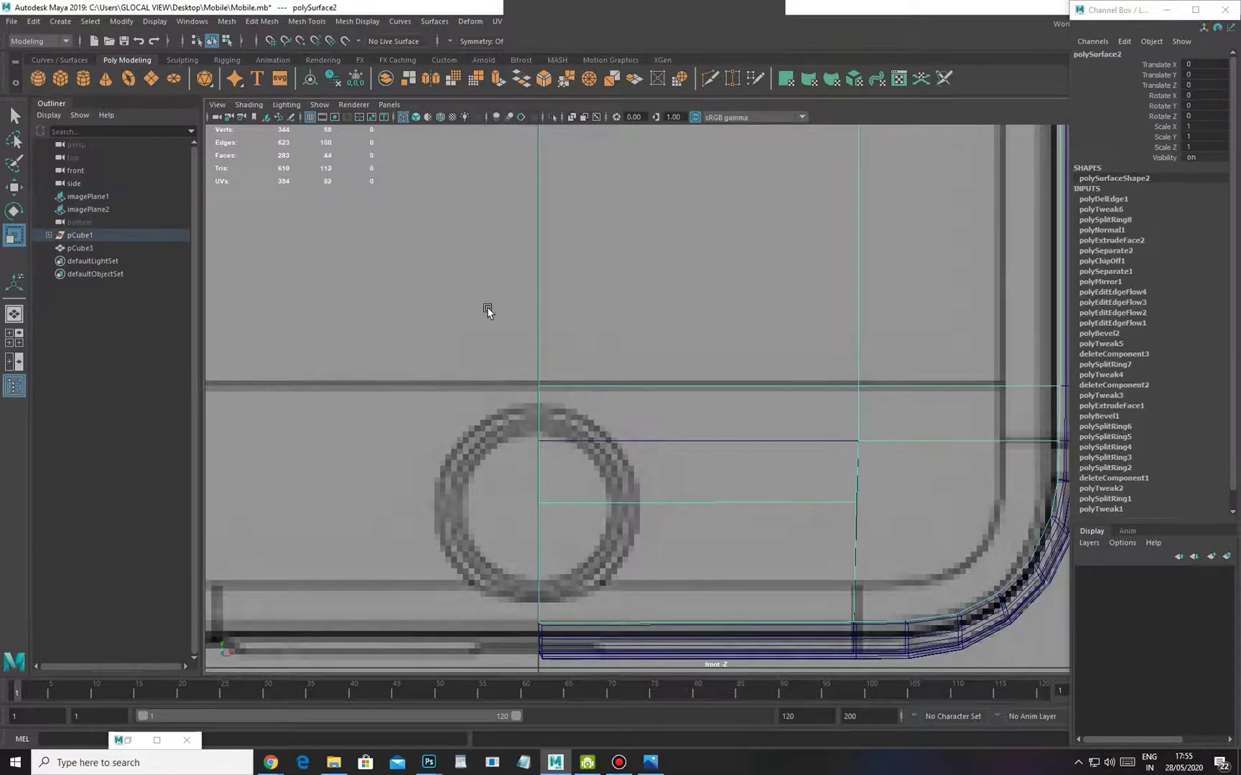
Try inserting a vertical edge loop just outside the home button's circle in the panel's lower section
left_click(357, 20)
left_click(310, 24)
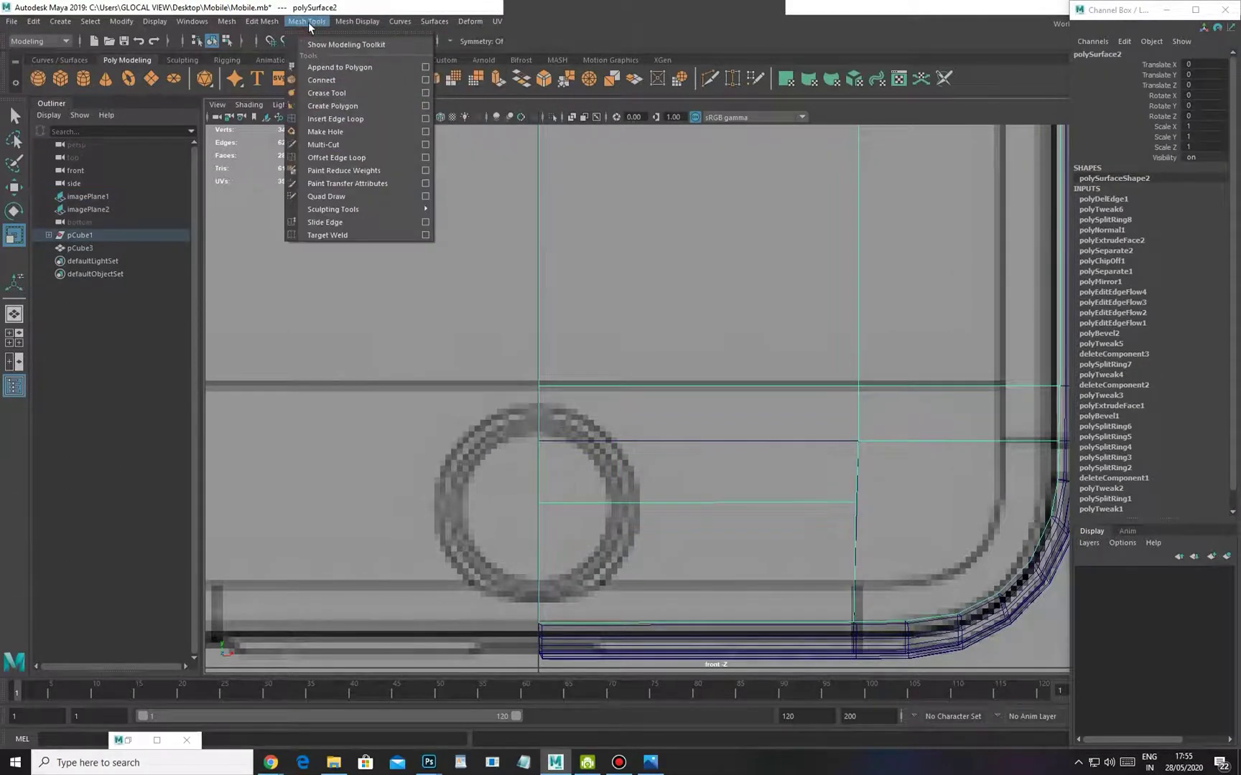
left_click(335, 121)
left_click(658, 503)
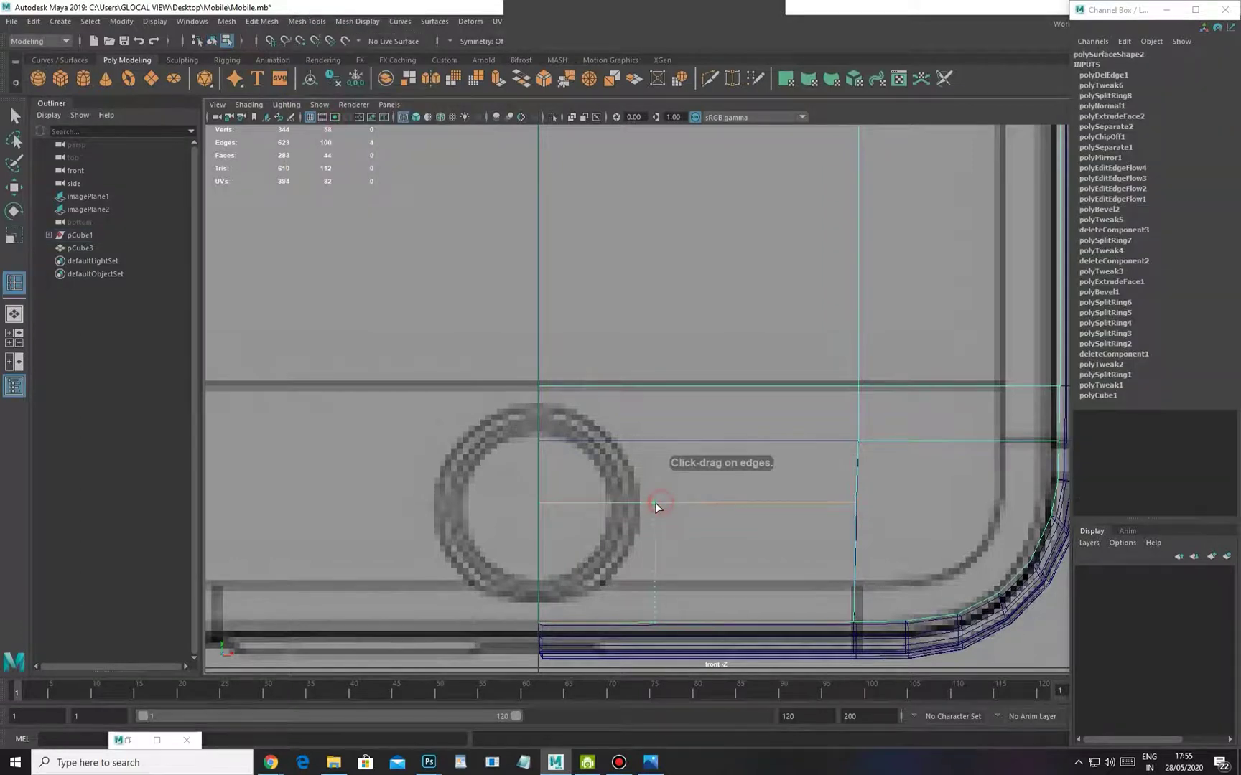
Examine the front panel's lower end and the extent of its edge loop in the shaded perspective view
key("space")
mouse_move(669, 476)
left_mouse_down()
mouse_move(641, 404)
mouse_move(639, 451)
left_mouse_up()
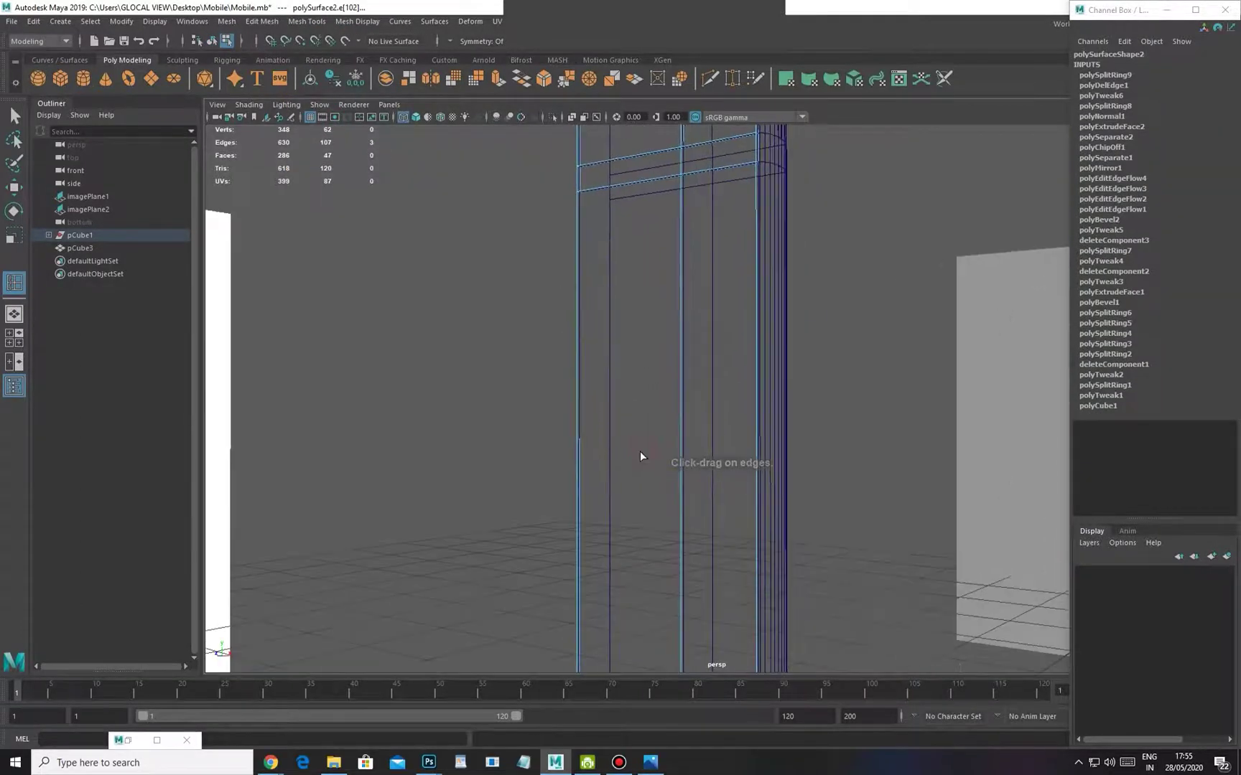
key("5")
right_click_drag(724, 517, 591, 496, "alt")
middle_click_drag(591, 496, 589, 354, "alt")
right_click_drag(590, 355, 650, 445, "alt")
left_click_drag(654, 517, 595, 459, "alt")
right_click_drag(595, 459, 632, 495, "alt")
left_click_drag(638, 512, 772, 444, "alt")
Undo the inserted edge loop and the earlier edge deletion, and return to the front view
key("ctrl+z")
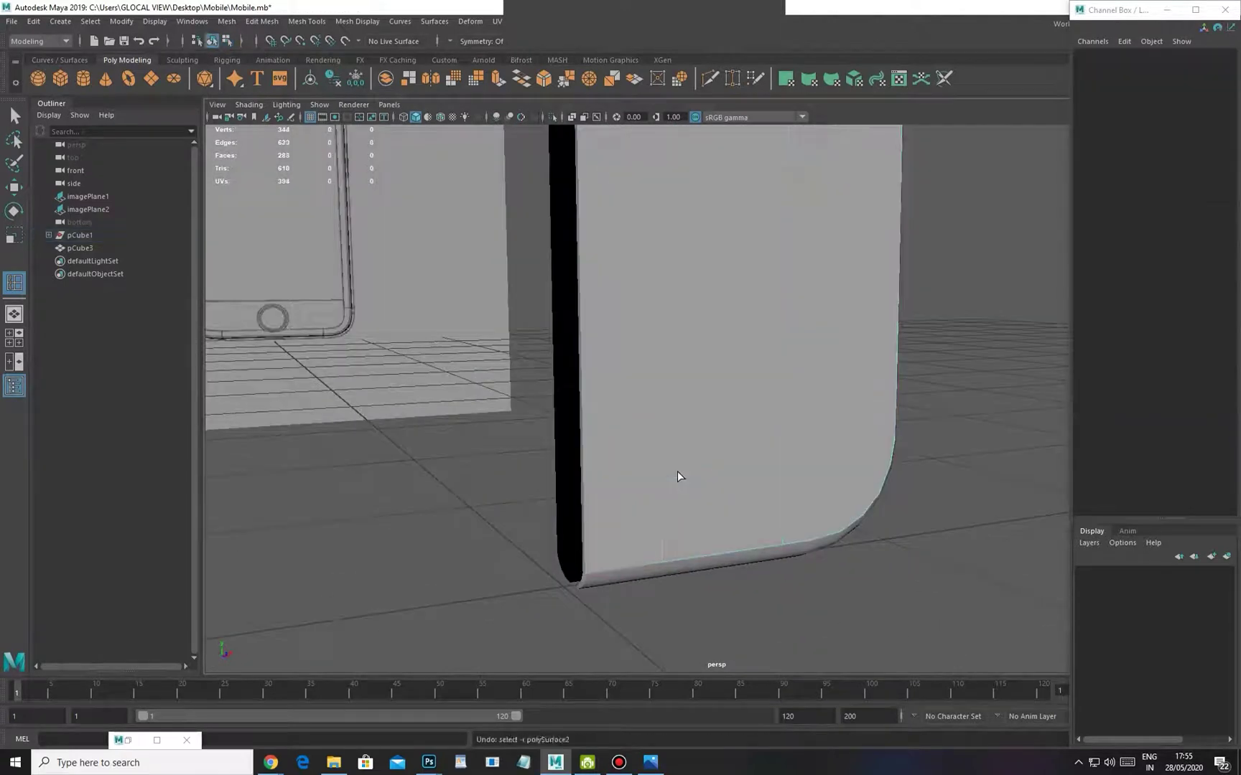
key("ctrl+z")
left_click_drag(675, 483, 645, 470, "alt")
key("space")
left_click_drag(568, 308, 538, 387)
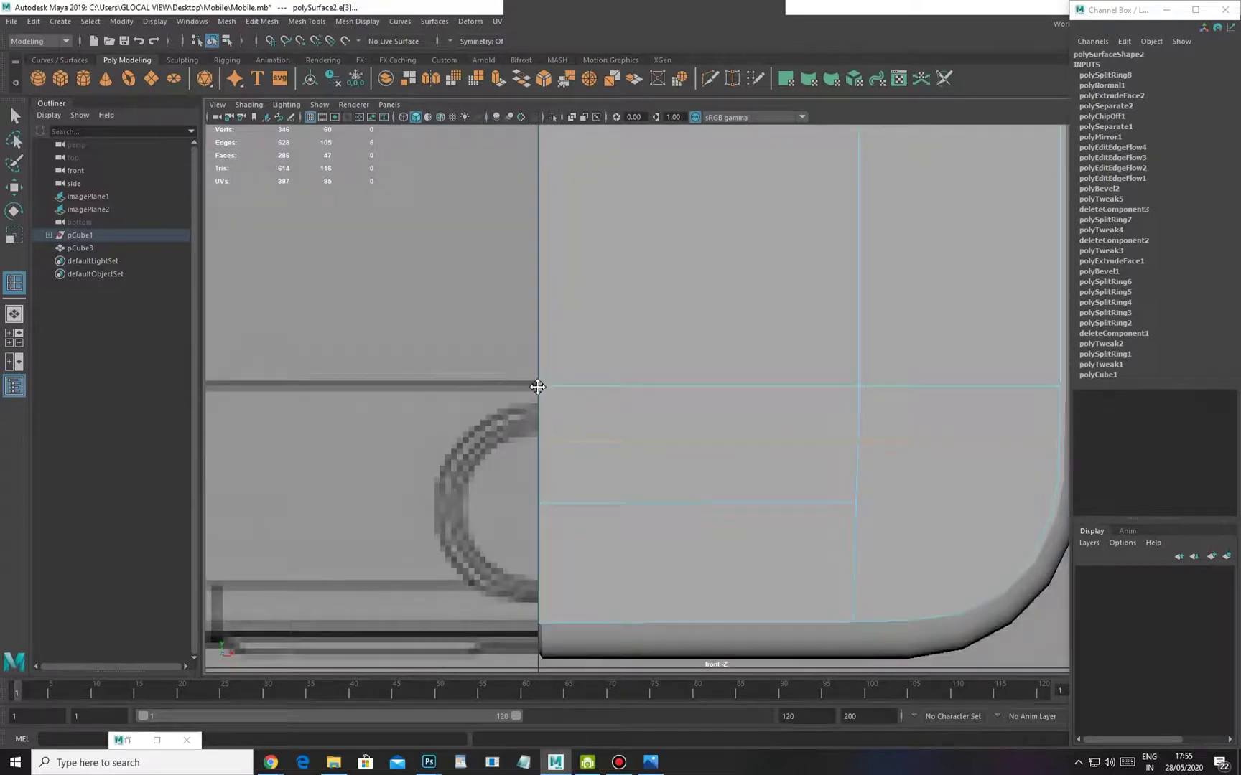
Insert a vertical edge loop through the front panel just outside the home button's circle
left_click(301, 21)
mouse_move(272, 23)
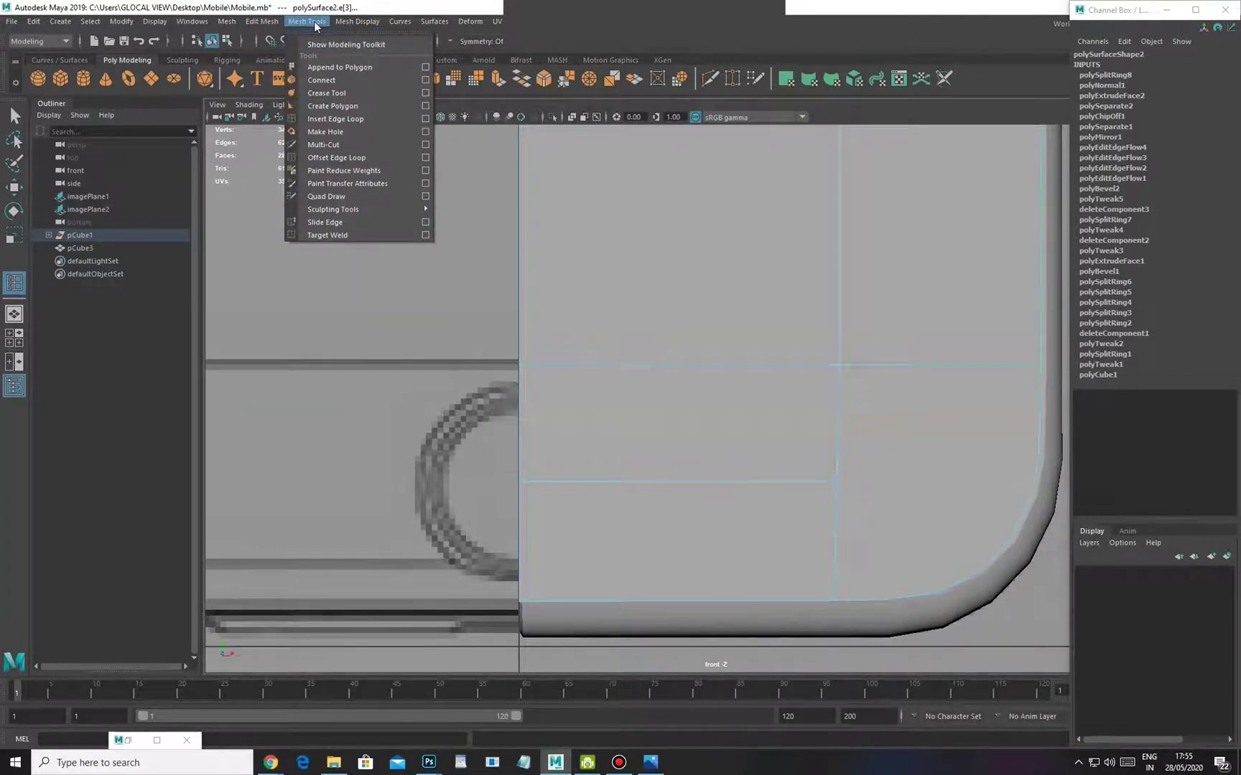
left_click(347, 118)
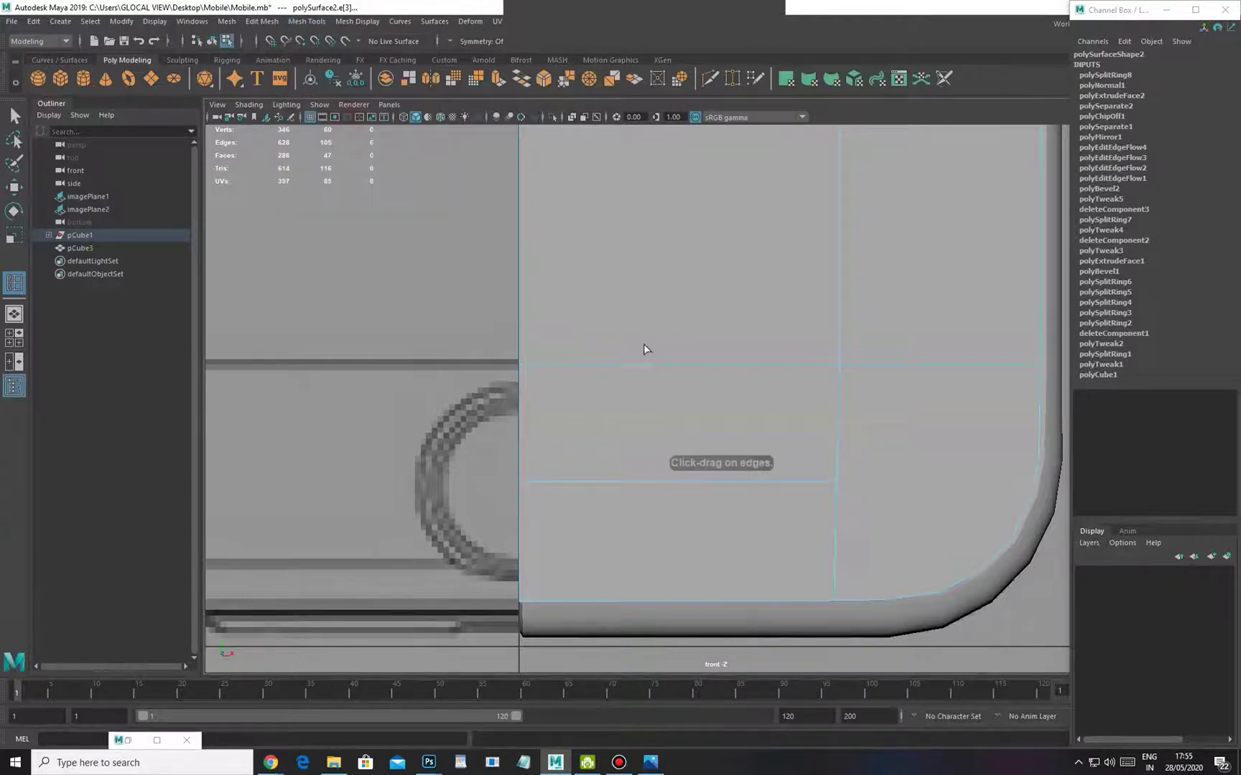
key("4")
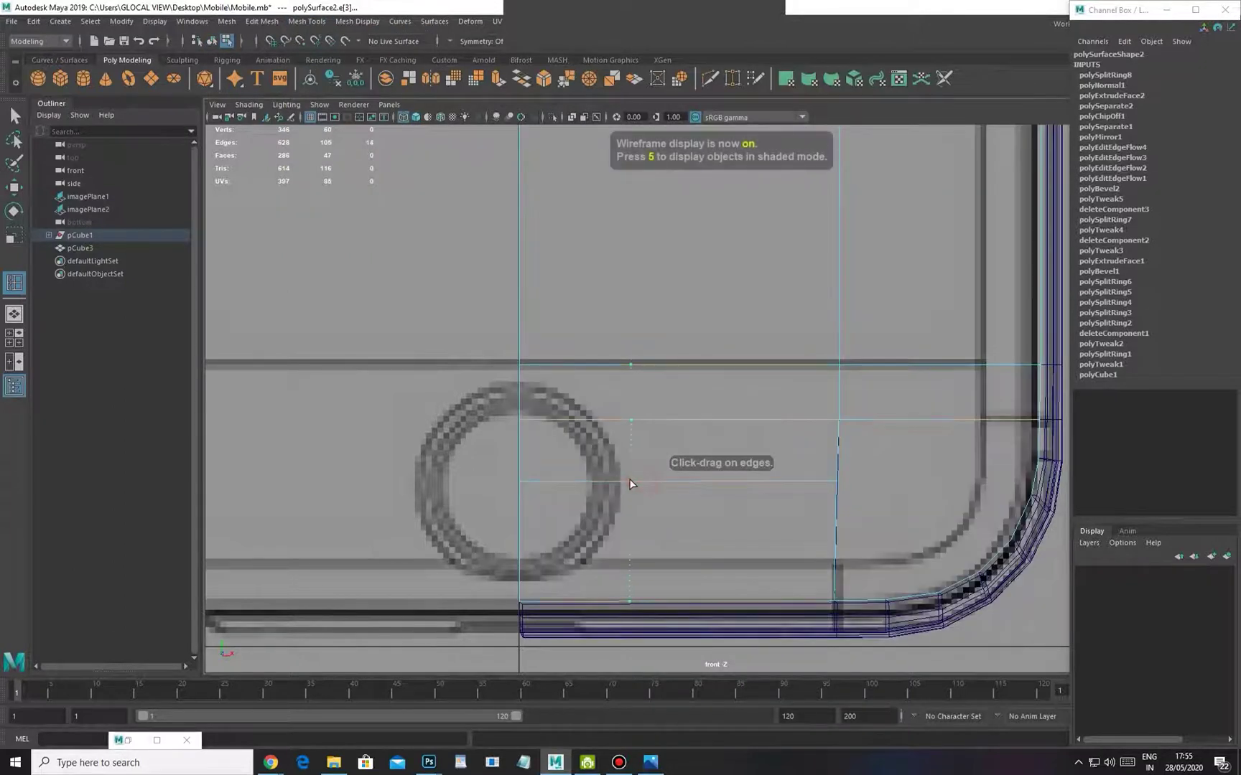
left_click(632, 479)
key("5")
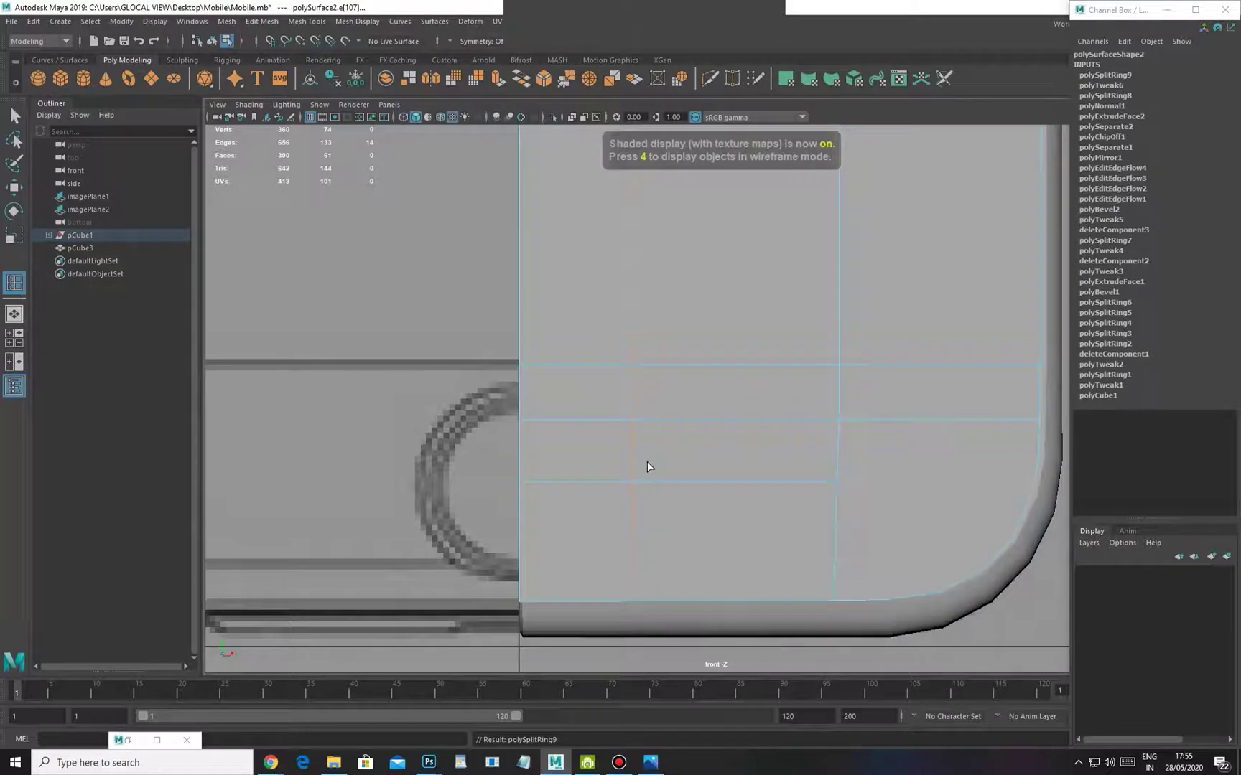
Delete the two horizontal edge segments just above the button's centre, from the centre line to the second vertical edge
scroll(646, 467, "up", 2)
key("w")
right_click_drag(753, 379, 504, 509, "shift")
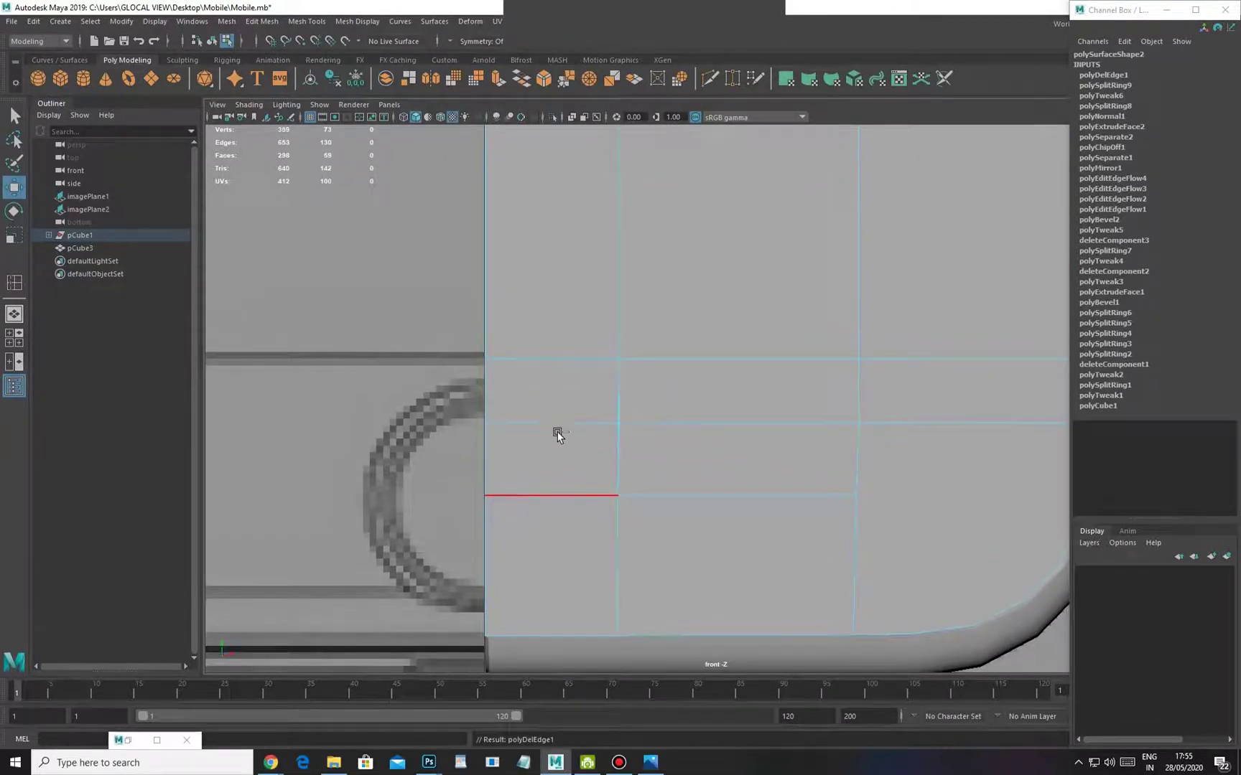
key("ctrl+z")
left_click(561, 425)
left_click(677, 424, "shift")
right_click_drag(747, 393, 703, 415, "shift")
Chamfer the front panel's centre-line vertex at the middle of the home button
left_click_drag(675, 425, 620, 492, "alt")
right_click_drag(619, 490, 590, 495)
left_click(568, 490)
left_click_drag(576, 519, 525, 484, "alt")
key("space")
right_click(564, 466, "shift")
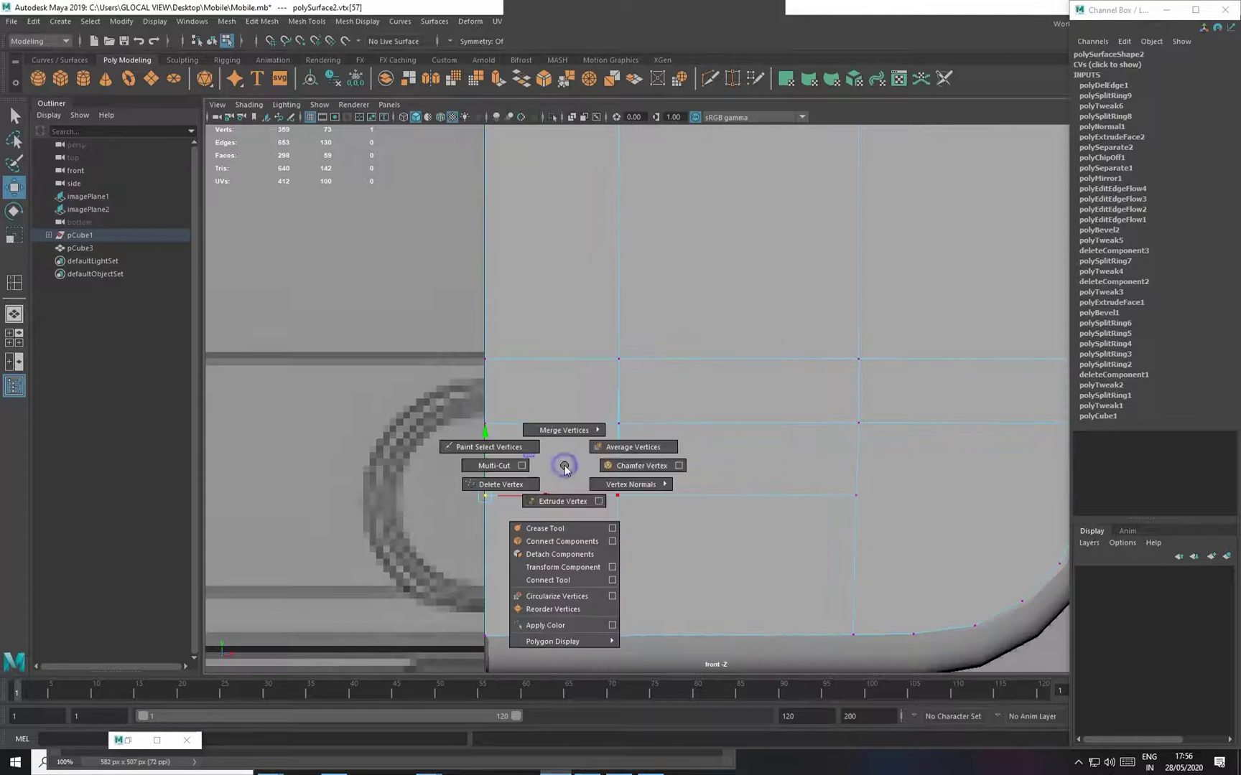
key("F10")
left_click(612, 433)
key("space")
left_click_drag(662, 437, 657, 366)
mouse_move(687, 465)
left_mouse_down("alt")
mouse_move(756, 474)
mouse_move(698, 468)
left_mouse_up("alt")
left_click_drag(579, 528, 571, 486, "alt")
left_click(523, 488)
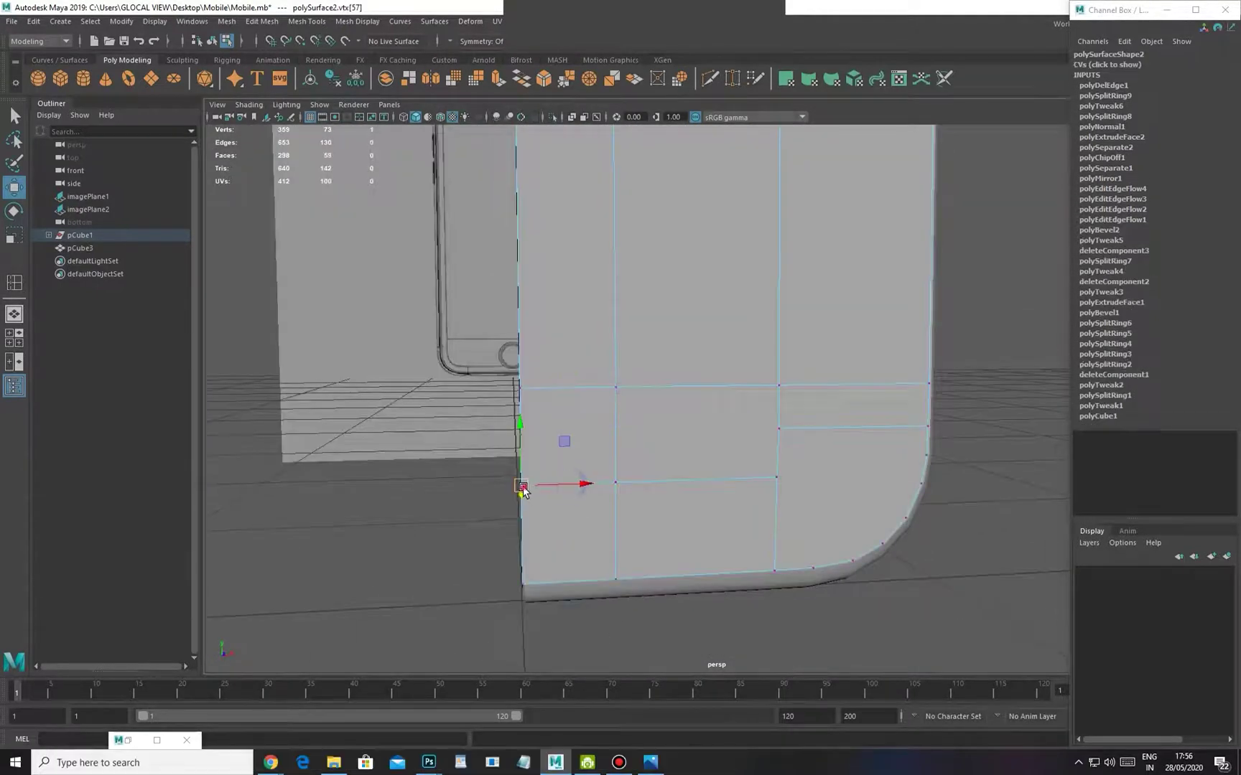
right_click_drag(644, 446, 726, 440, "shift")
mouse_move(592, 494)
left_mouse_down("alt")
mouse_move(548, 476)
mouse_move(569, 488)
left_mouse_up("alt")
Delete the small face made by the chamfer in the front view and switch to vertex selection
key("r")
key("ctrl+z")
key("space")
right_click_drag(598, 440, 592, 470)
scroll(590, 471, "up", 2)
right_click_drag(529, 508, 467, 493)
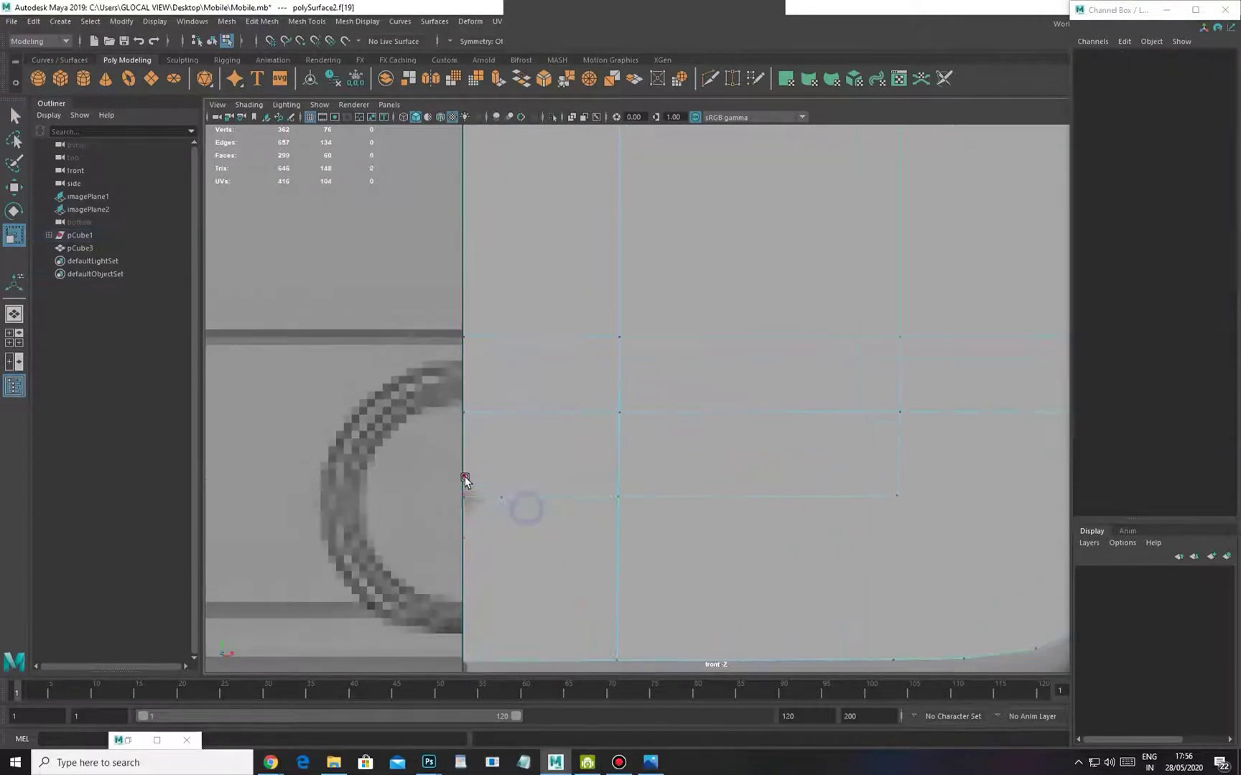
Scale the opening's three vertices out towards the home button's circle and shift them slightly downwards
left_click(465, 477)
left_click(464, 537, "shift")
left_click(502, 497, "shift")
left_click_drag(481, 507, 575, 512)
key("w")
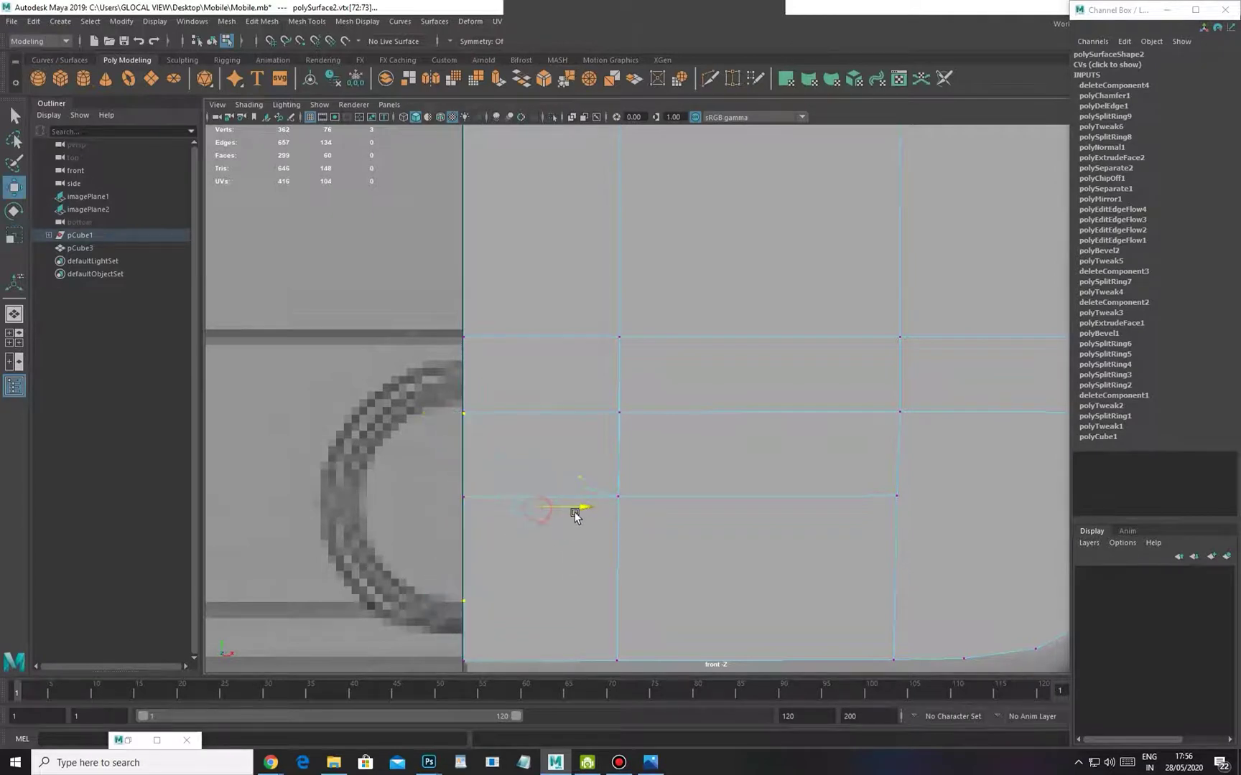
middle_click_drag(527, 460, 519, 434, "alt")
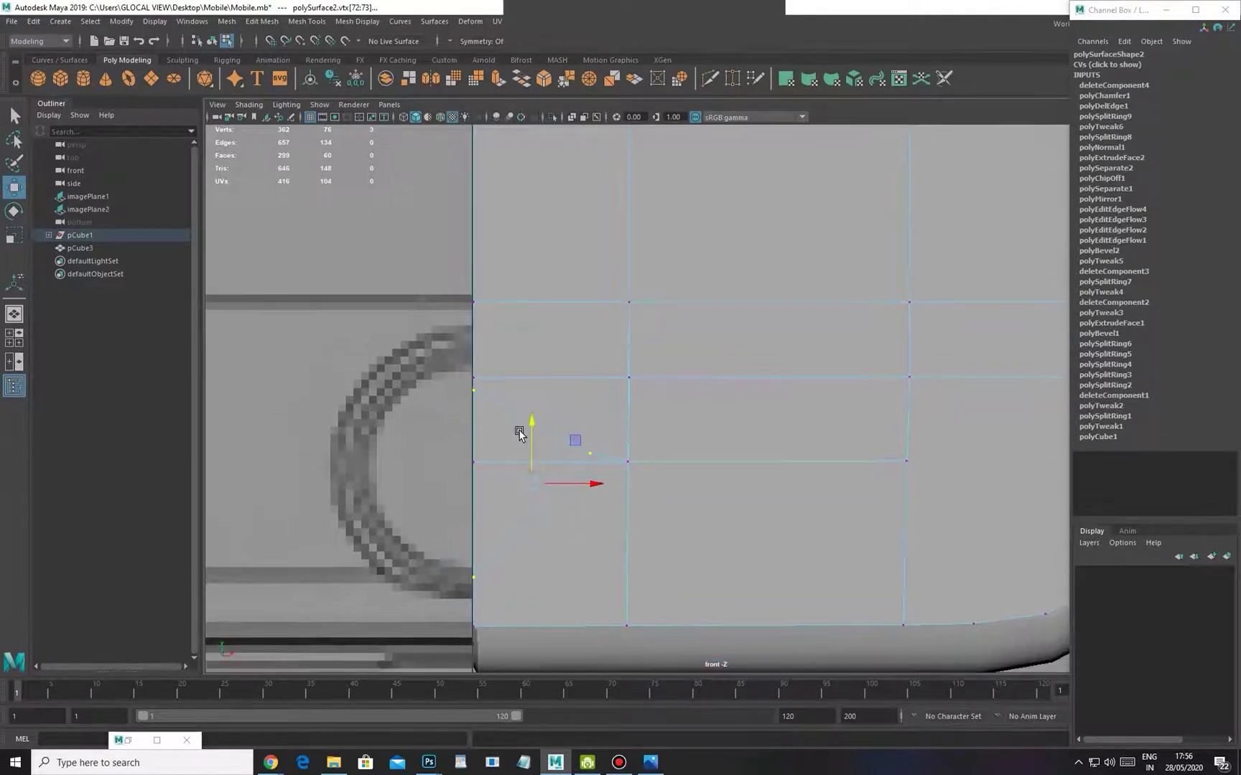
Select the front panel as an object and isolate it in the perspective view
key("space")
left_click_drag(529, 423, 522, 341)
left_click_drag(573, 444, 647, 447, "alt")
right_click_drag(767, 379, 810, 347)
left_click(553, 117)
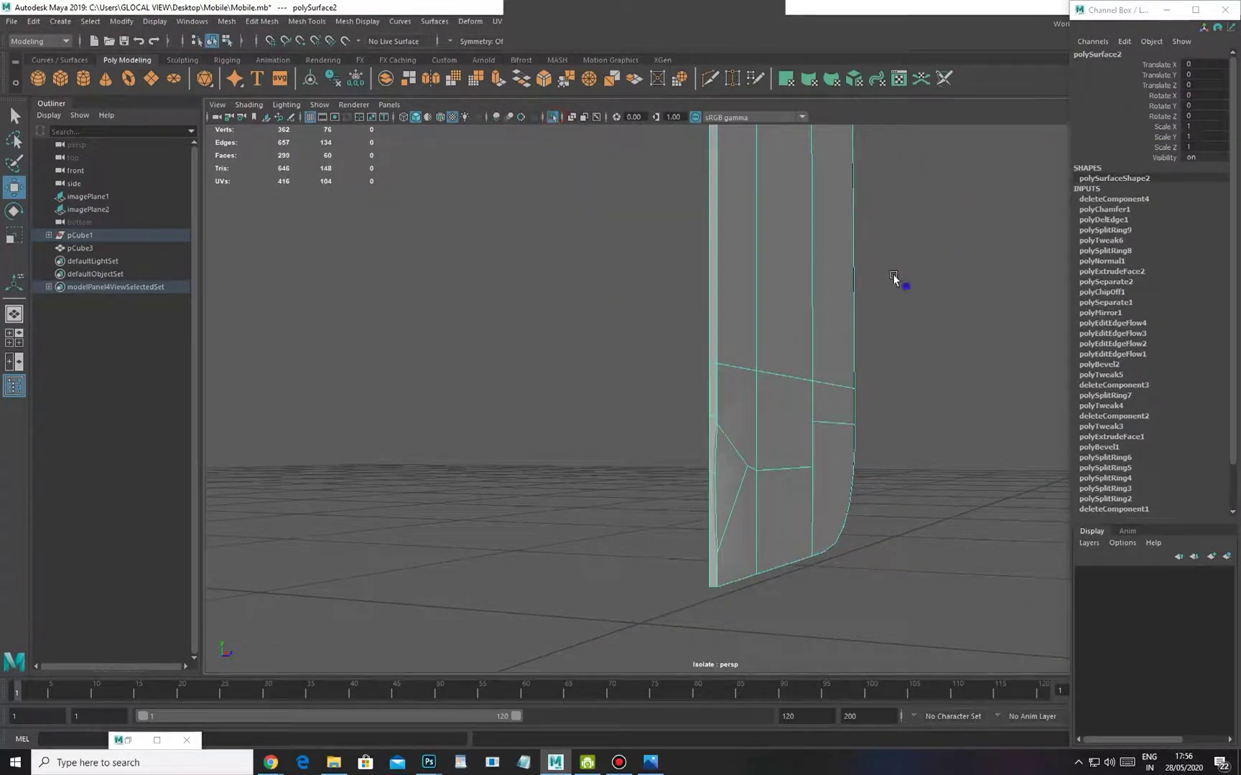
Delete the isolated panel's back and side faces from the side view, keeping only the front surface
key("space")
left_click_drag(825, 280, 902, 269)
middle_click_drag(657, 355, 658, 276, "alt")
right_click_drag(633, 280, 633, 313)
left_click_drag(667, 349, 690, 738)
scroll(707, 431, "down", 5)
middle_click_drag(675, 402, 668, 214, "alt")
scroll(640, 388, "up", 2)
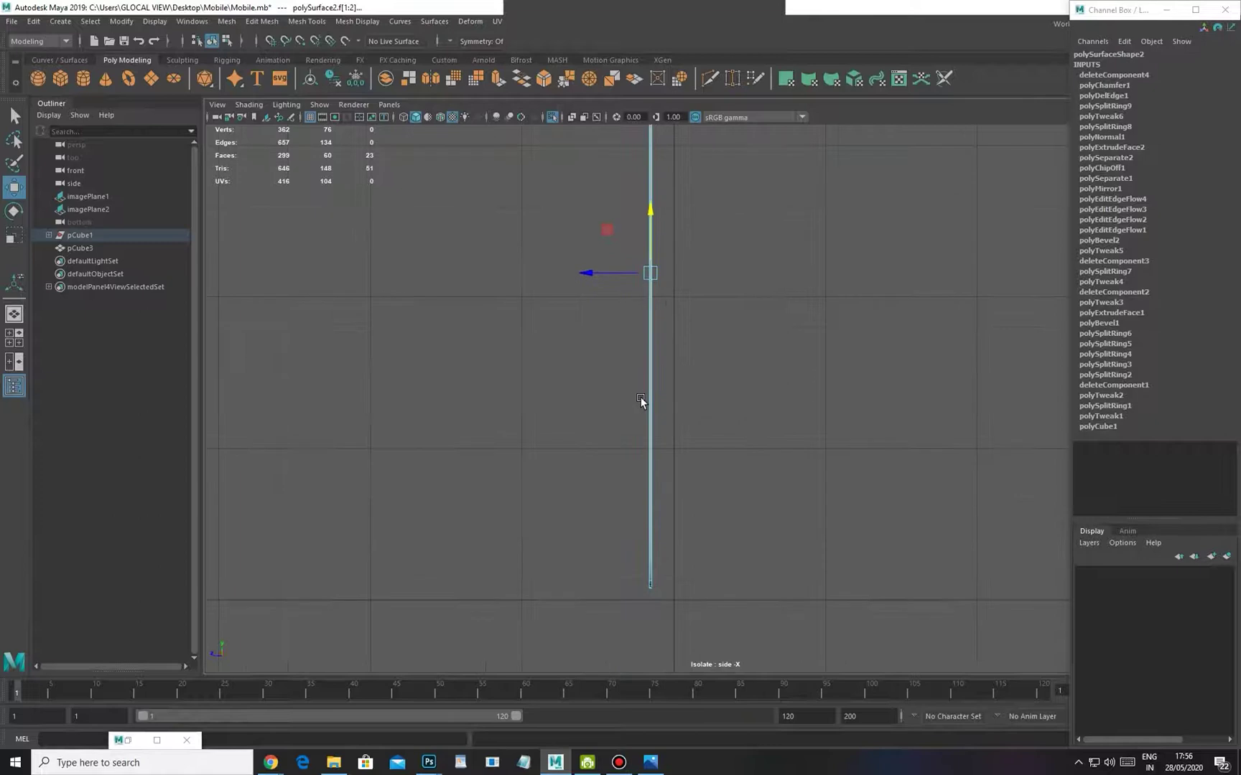
key("Delete")
left_click_drag(691, 459, 650, 608)
key("Delete")
key("space")
Delete the leftover vertices on the panel's centre line around the home button opening
right_click_drag(593, 505, 600, 463)
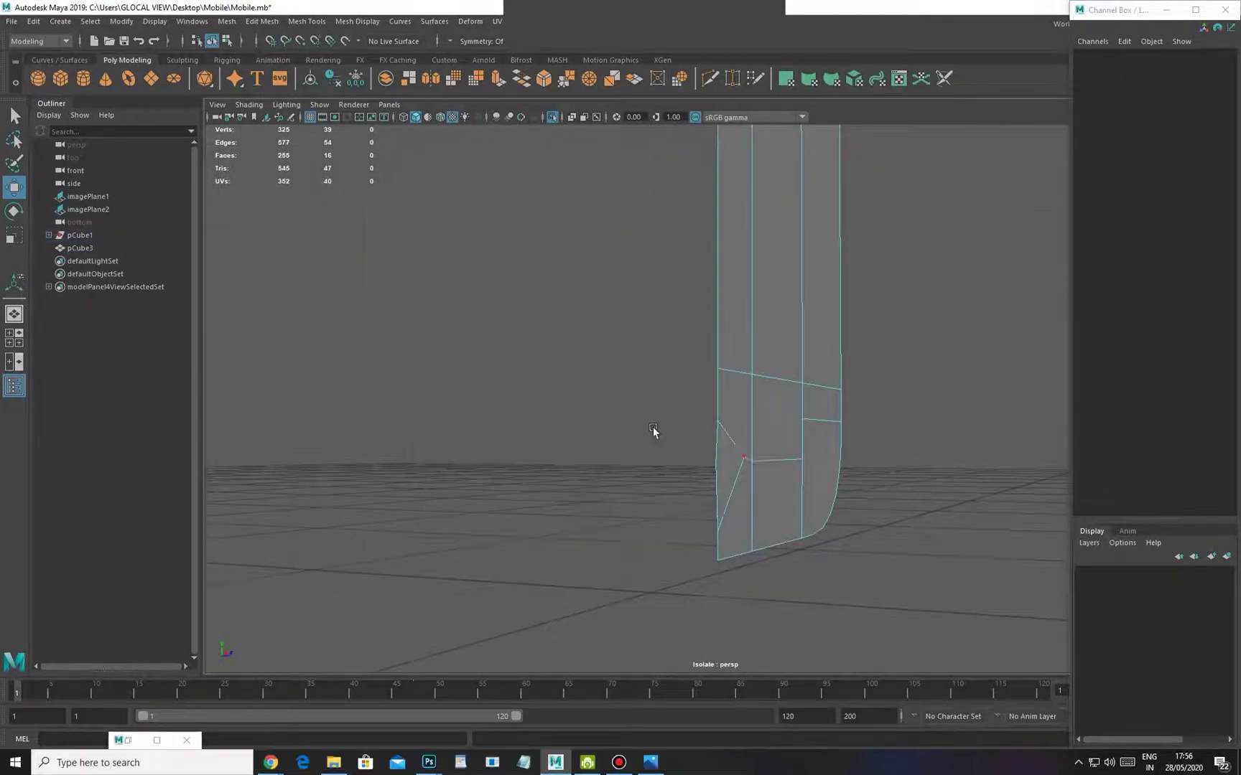
scroll(737, 433, "up", 1)
right_click_drag(725, 494, 689, 479)
left_click_drag(698, 467, 730, 507)
key("Delete")
key("space")
left_click_drag(745, 412, 747, 462)
scroll(646, 416, "down", 2)
left_click_drag(546, 359, 536, 380)
key("Delete")
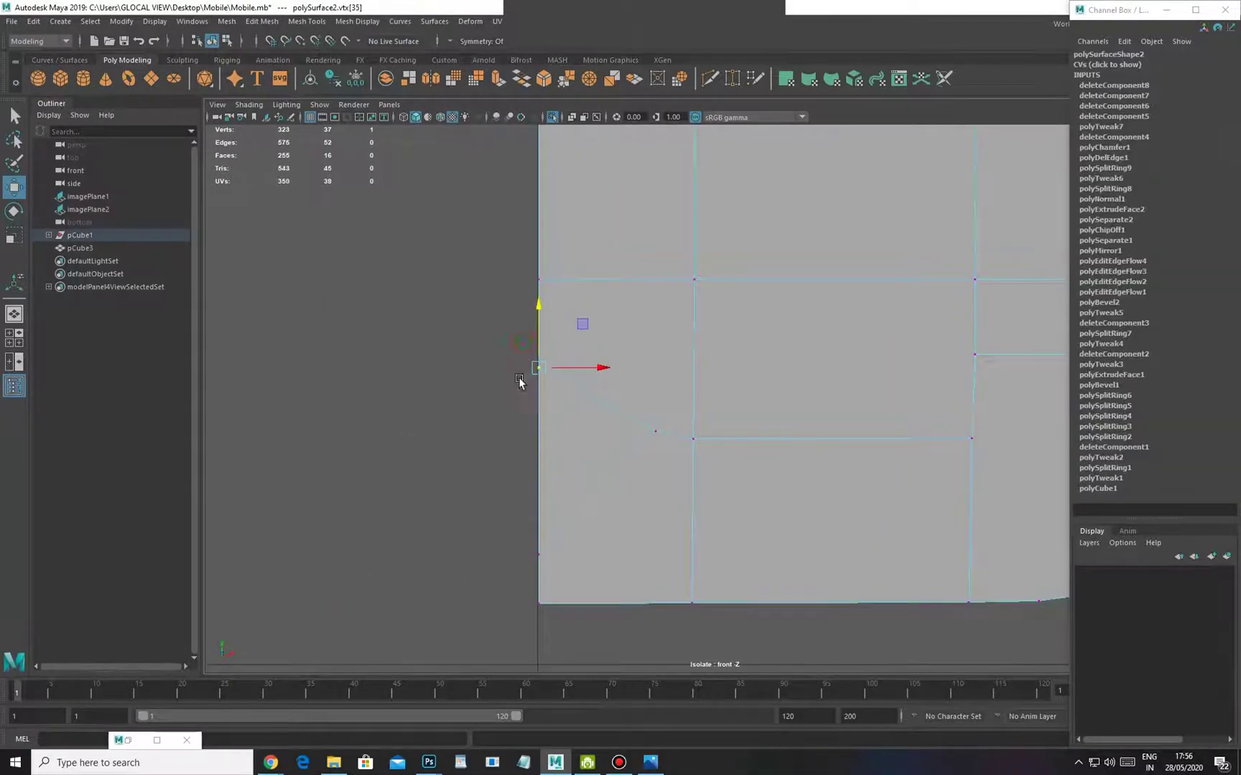
End the panel's isolation and raise the opening's upper centre-line vertex towards the top of the home button circle
left_click(551, 117)
middle_click_drag(528, 360, 545, 366, "alt")
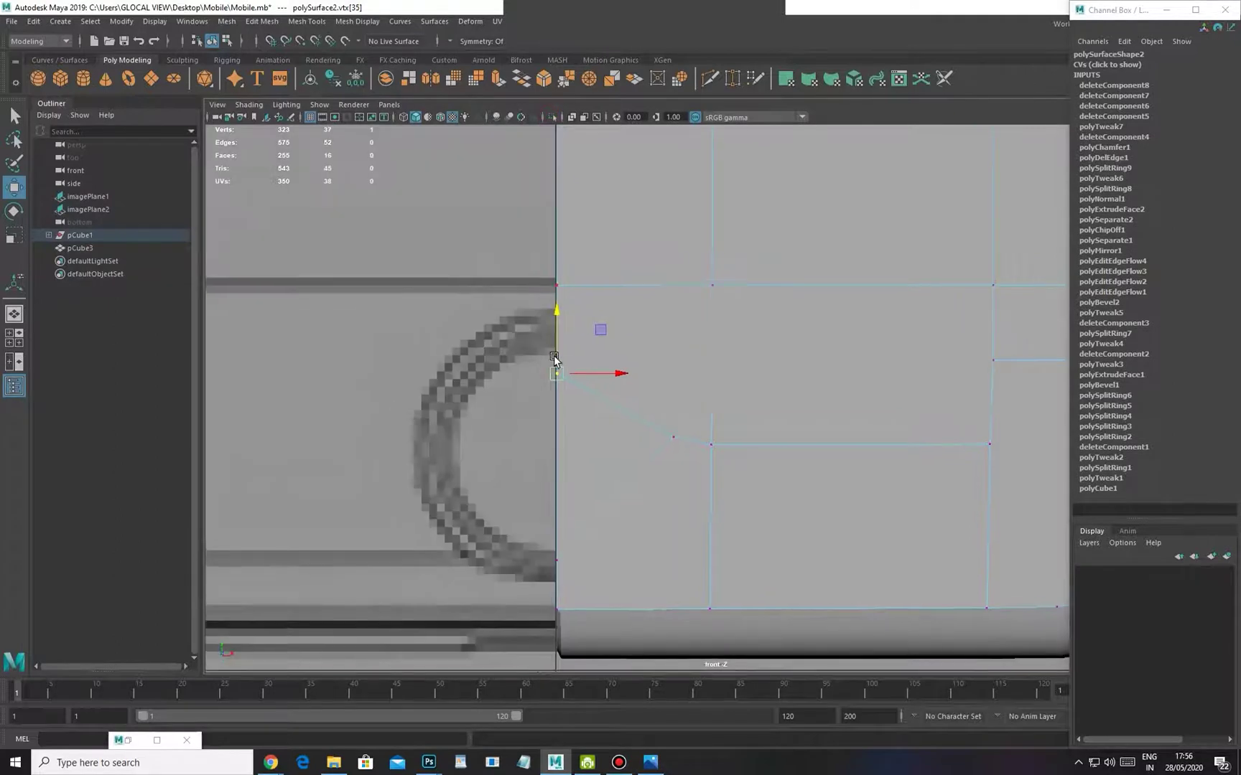
key("5")
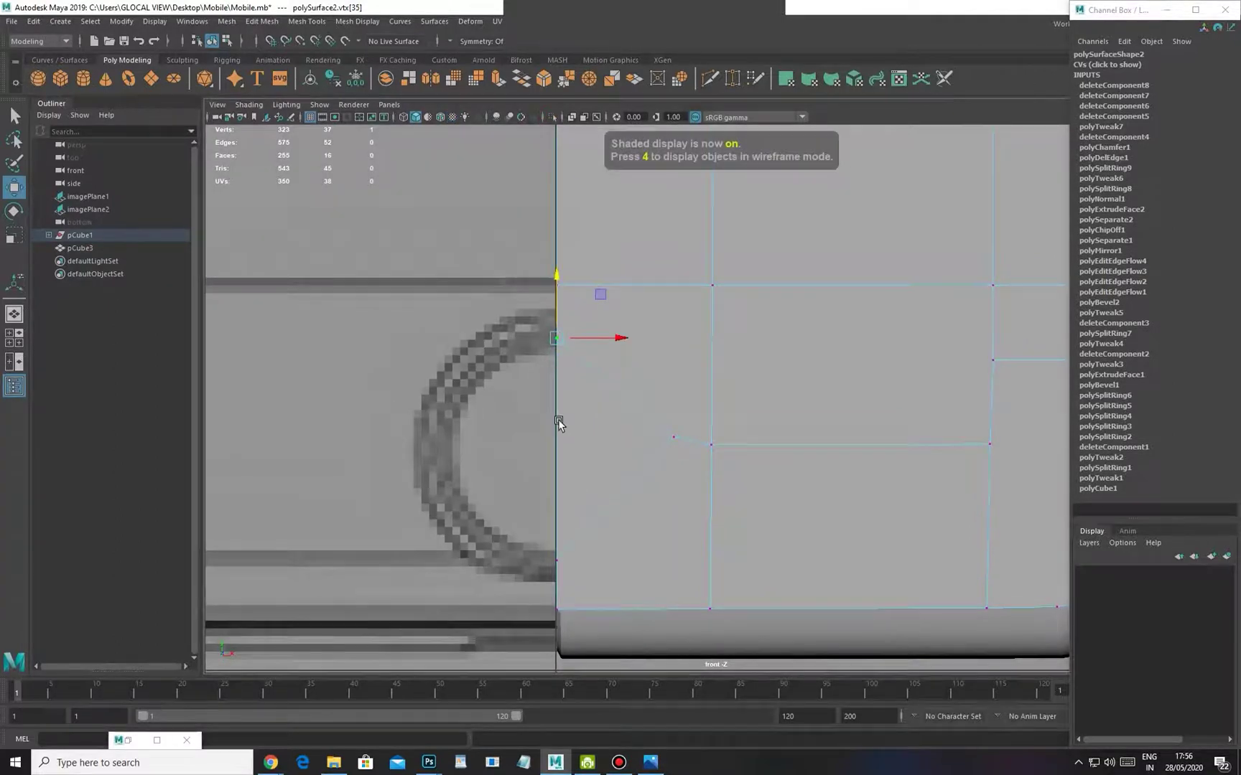
key("4")
scroll(555, 432, "up", 2)
middle_click_drag(533, 452, 566, 397, "alt")
left_click_drag(544, 506, 632, 554)
Scale the opening's outer vertex and the adjacent vertical edge's vertex flat so both sit at the same height
left_click_drag(676, 370, 790, 441)
key("r")
mouse_move(720, 334)
left_mouse_down()
mouse_move(720, 393)
mouse_move(721, 335)
left_mouse_up()
key("w")
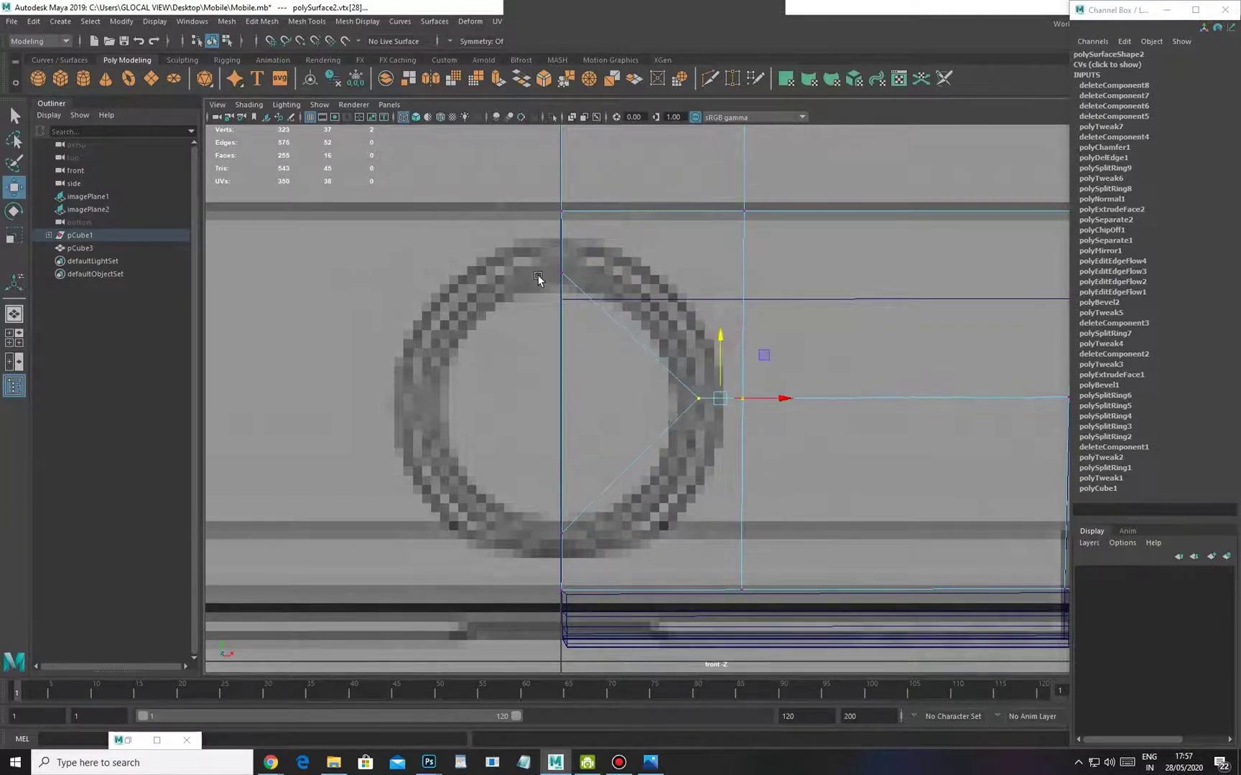
Use Multi-Cut to connect the panel's lower border vertex to the middle of the opening's lower diagonal edge
left_click(560, 481)
left_click(560, 480, "shift")
left_click(614, 484)
right_click_drag(749, 445, 750, 482, "shift")
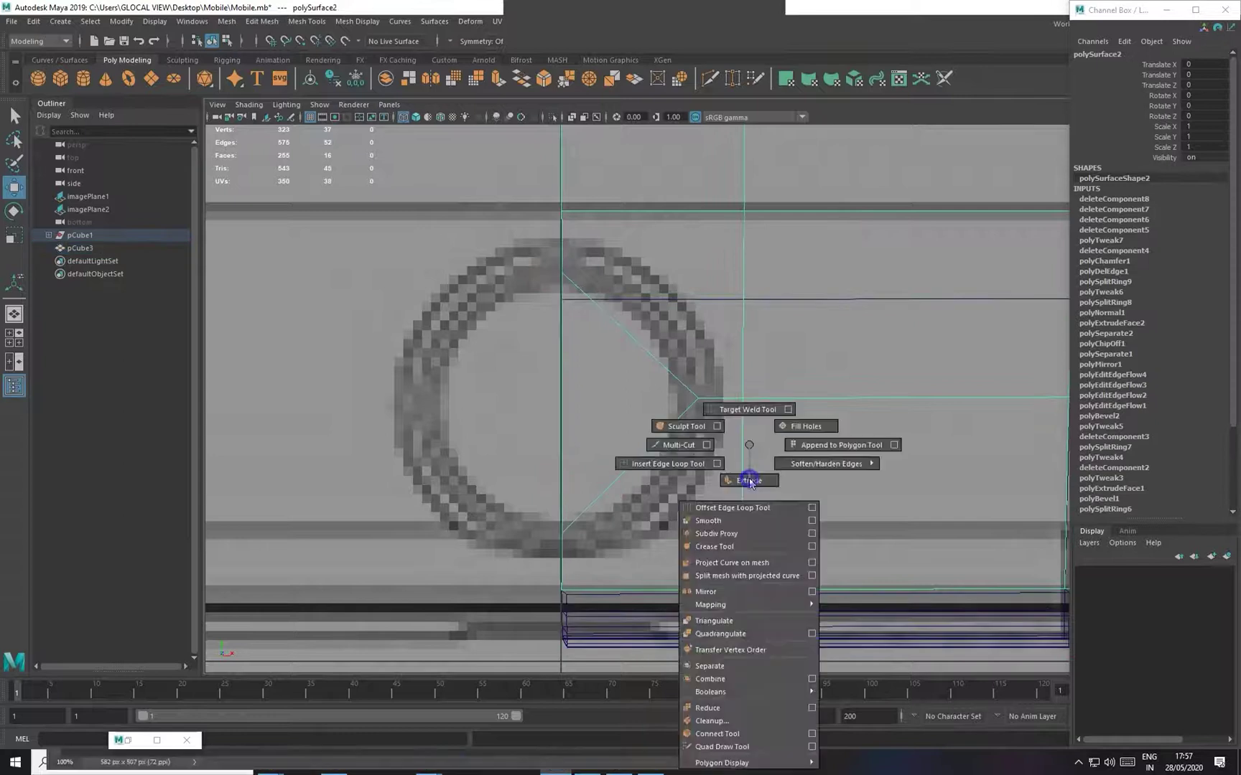
left_click(643, 444)
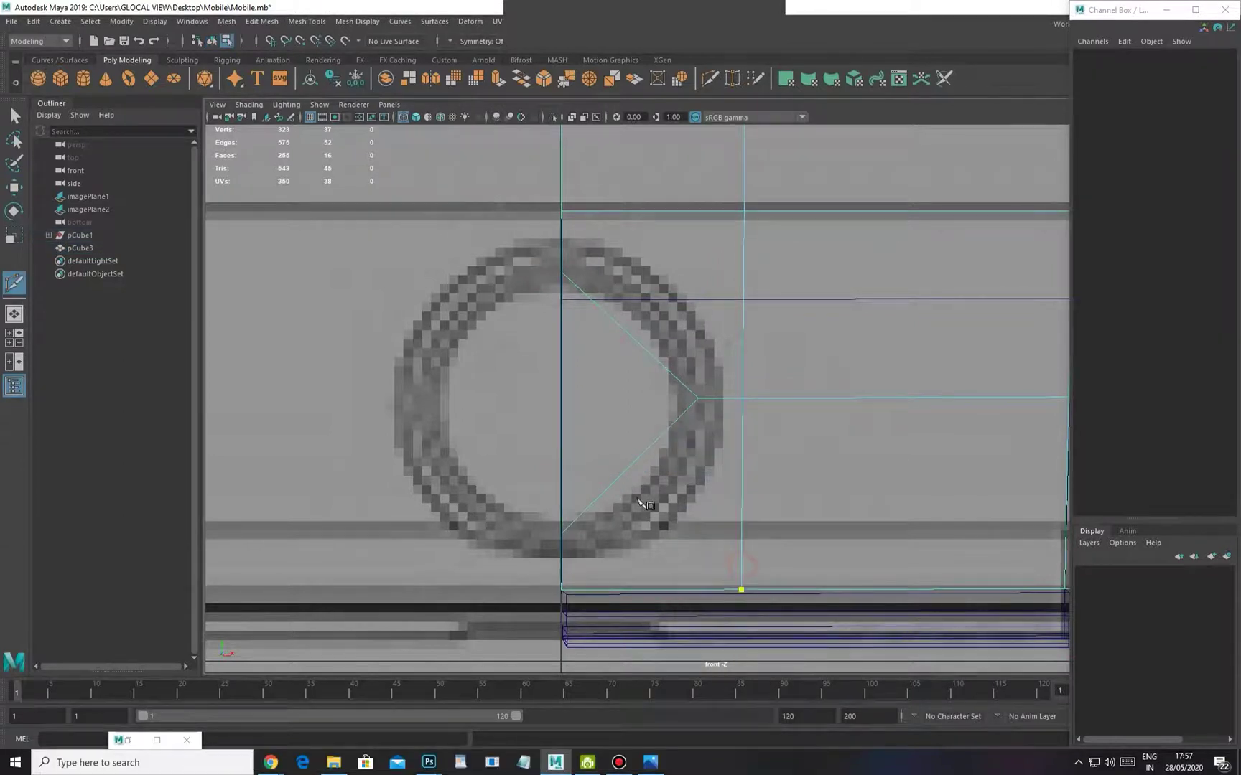
left_click(626, 468)
key("a")
key("q")
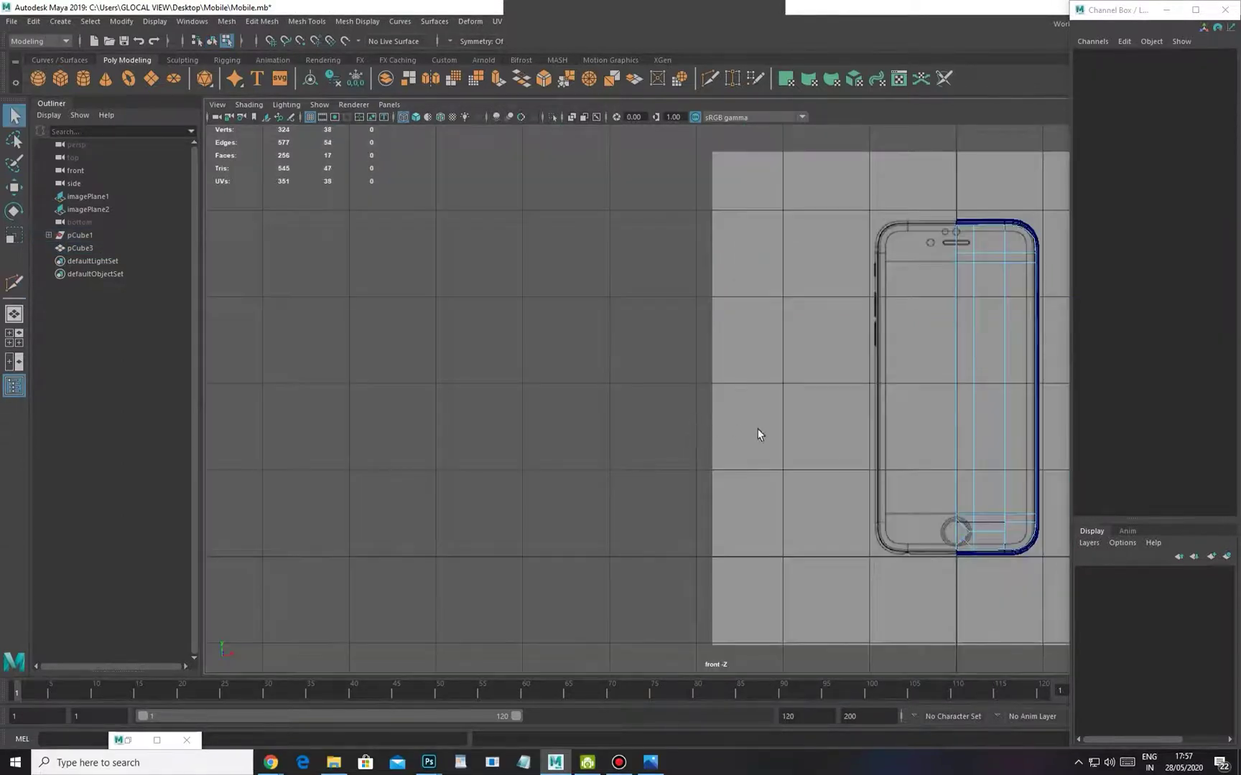
Cut a matching edge from the grid vertex above the home button to the middle of the opening's upper diagonal edge
middle_click_drag(758, 433, 392, 416, "alt")
right_click_drag(393, 416, 569, 508, "alt")
middle_click_drag(569, 508, 680, 498, "alt")
right_click_drag(568, 421, 575, 454, "alt")
middle_click_drag(575, 453, 624, 424, "alt")
right_click_drag(624, 423, 672, 449, "alt")
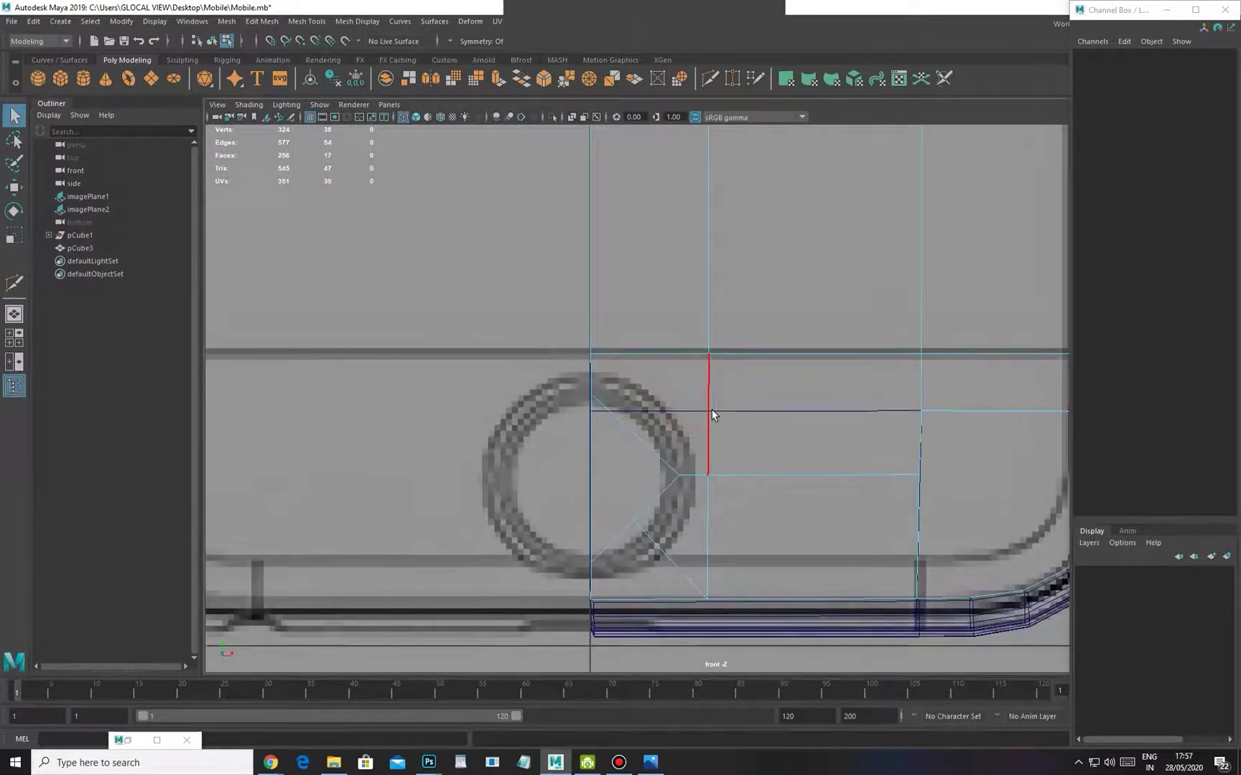
key("y")
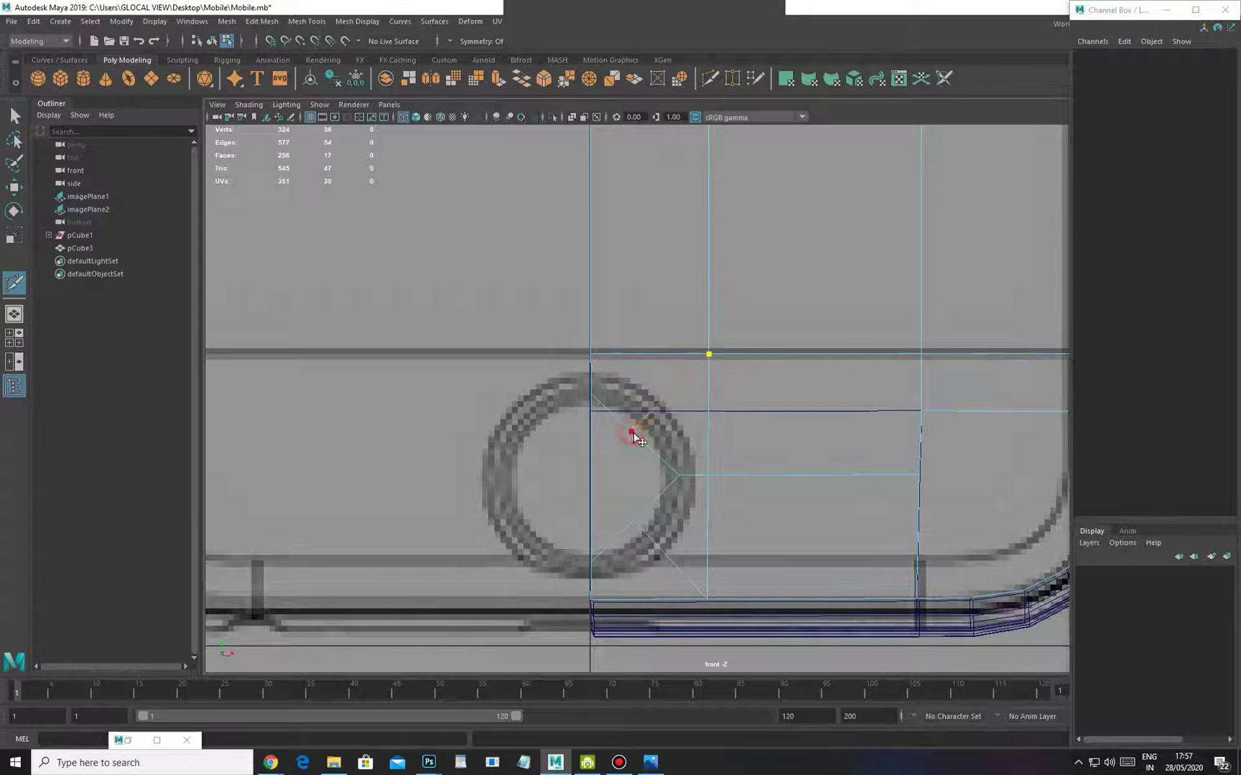
left_click(680, 464)
key("w")
Move the two new diagonal vertices outward onto the home button's circle
left_click(635, 437)
scroll(632, 438, "up", 3)
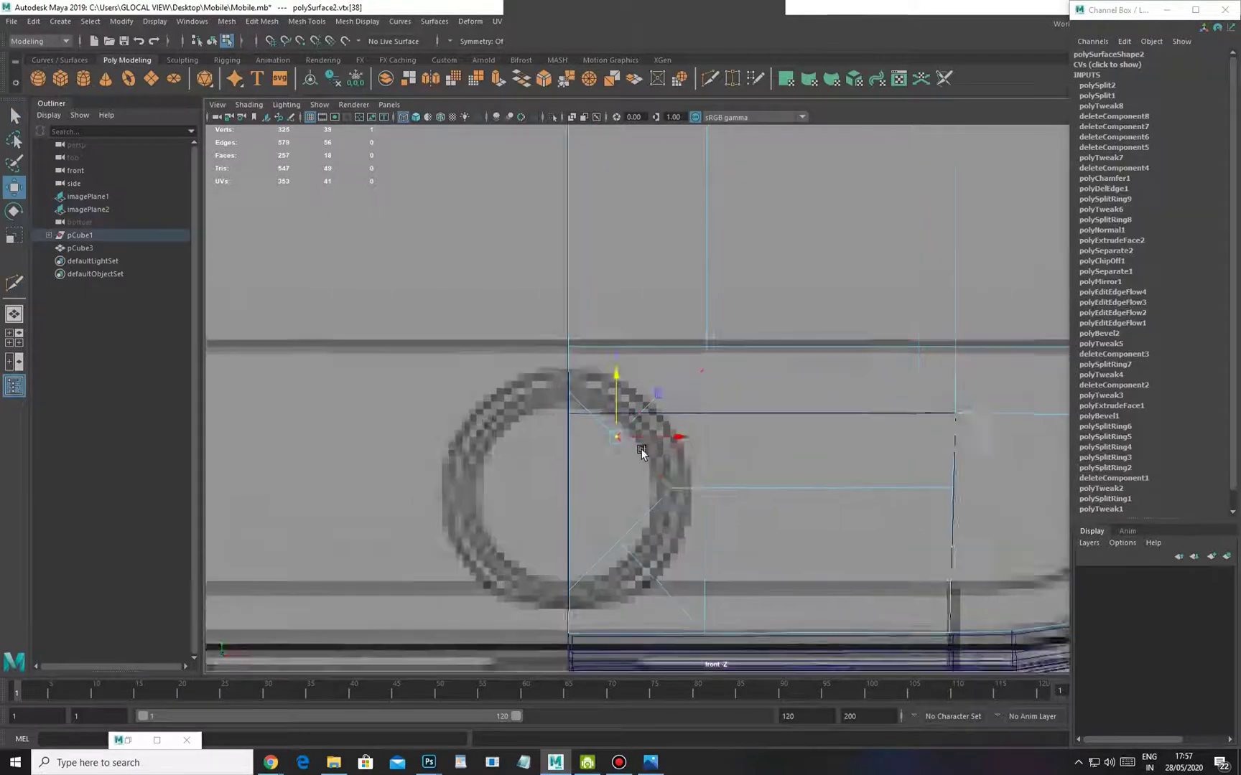
middle_click_drag(624, 491, 626, 438, "alt")
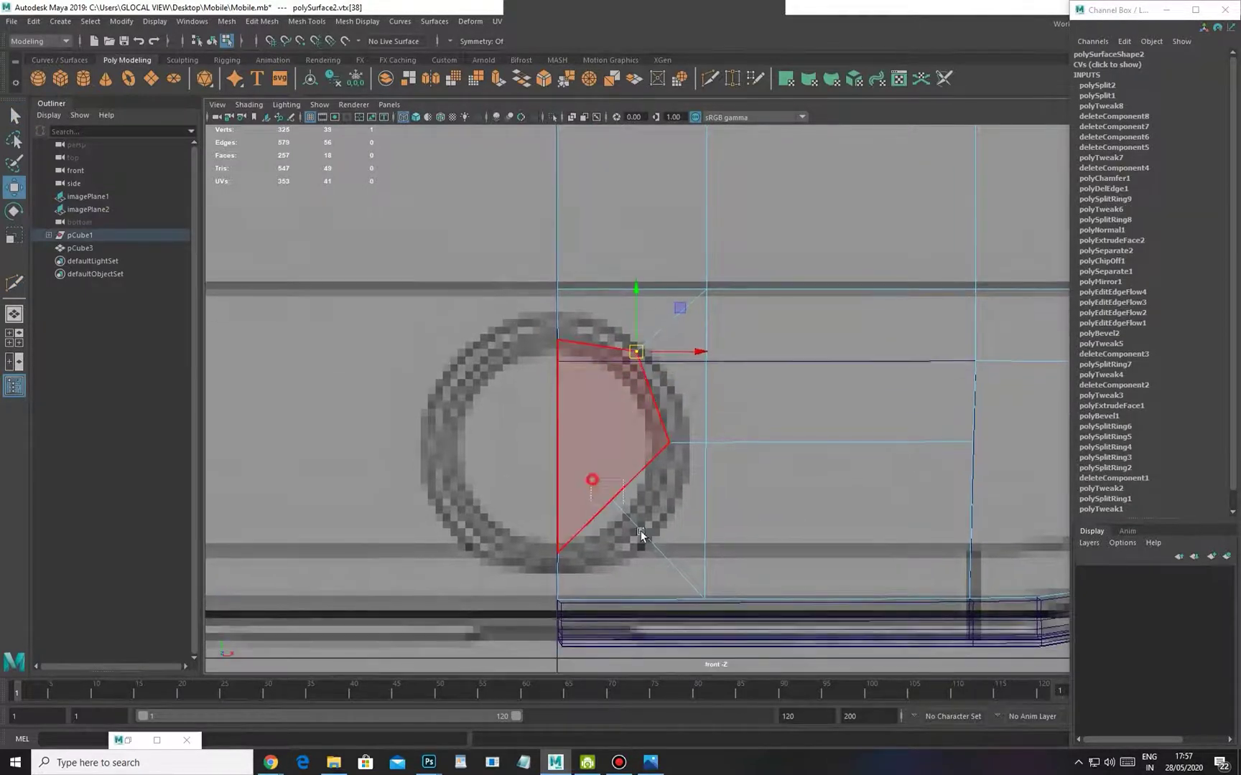
left_click(635, 555)
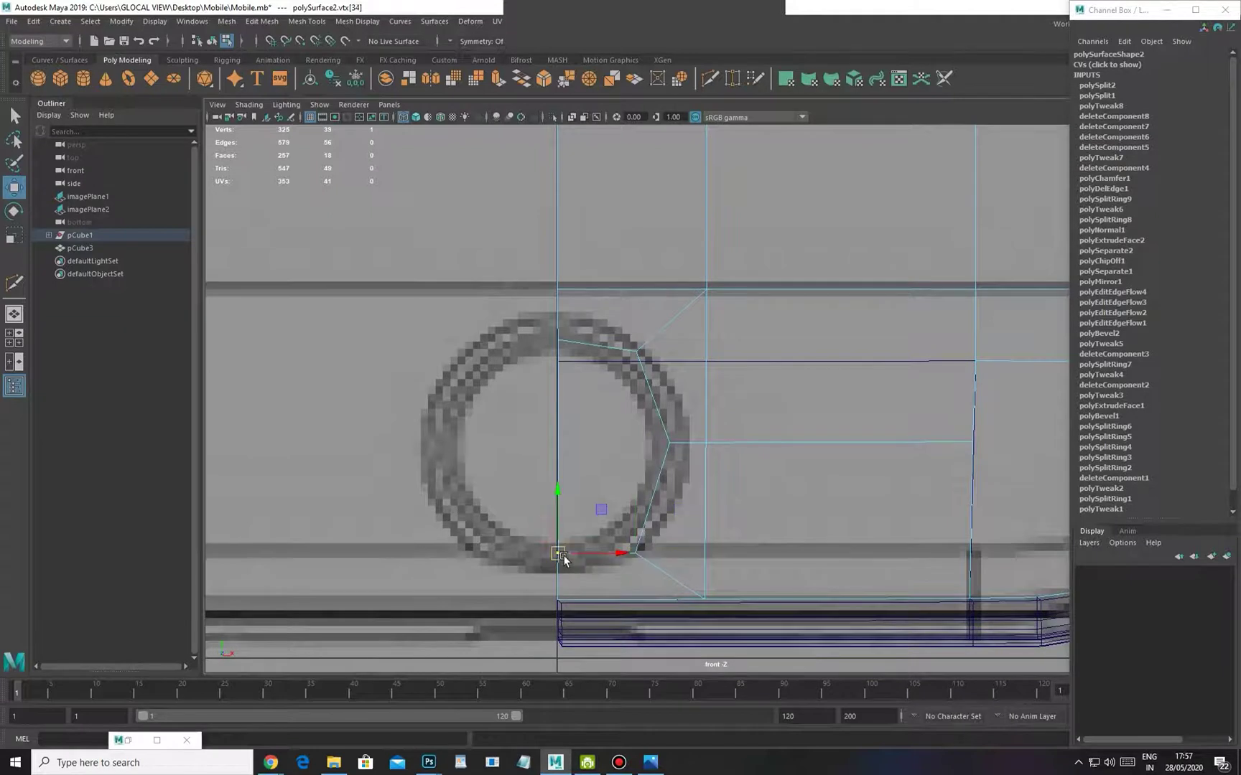
Move the opening's bottom, top, upper diagonal and side vertices out to the circle's outer outline
middle_click_drag(573, 439, 584, 462, "alt")
left_click(568, 363)
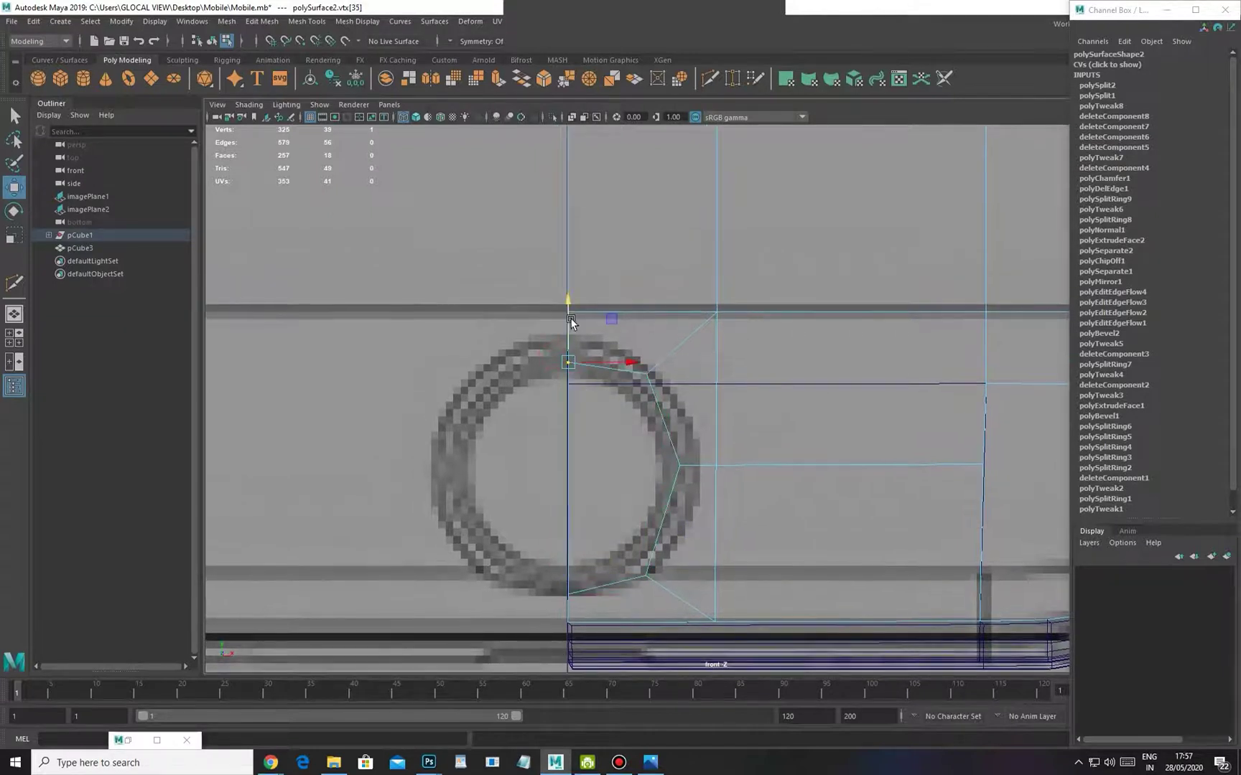
left_click(650, 369)
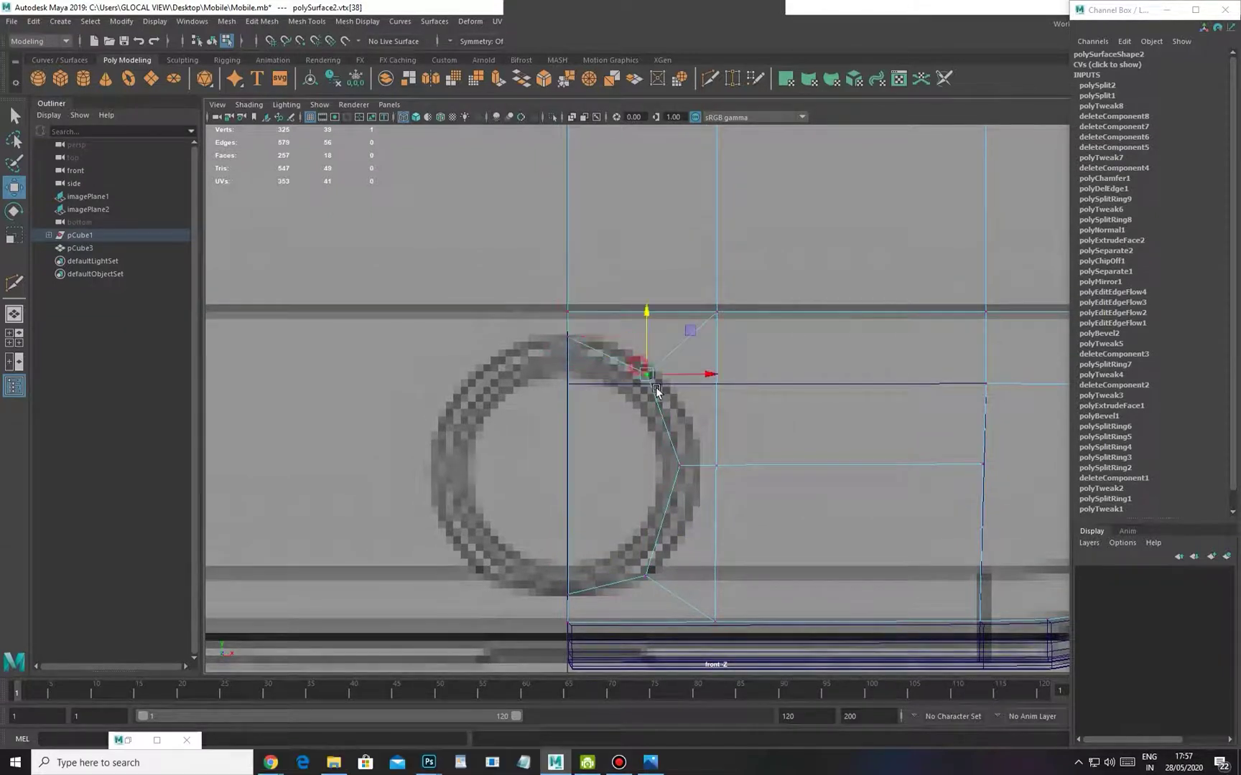
left_click_drag(728, 465, 748, 470)
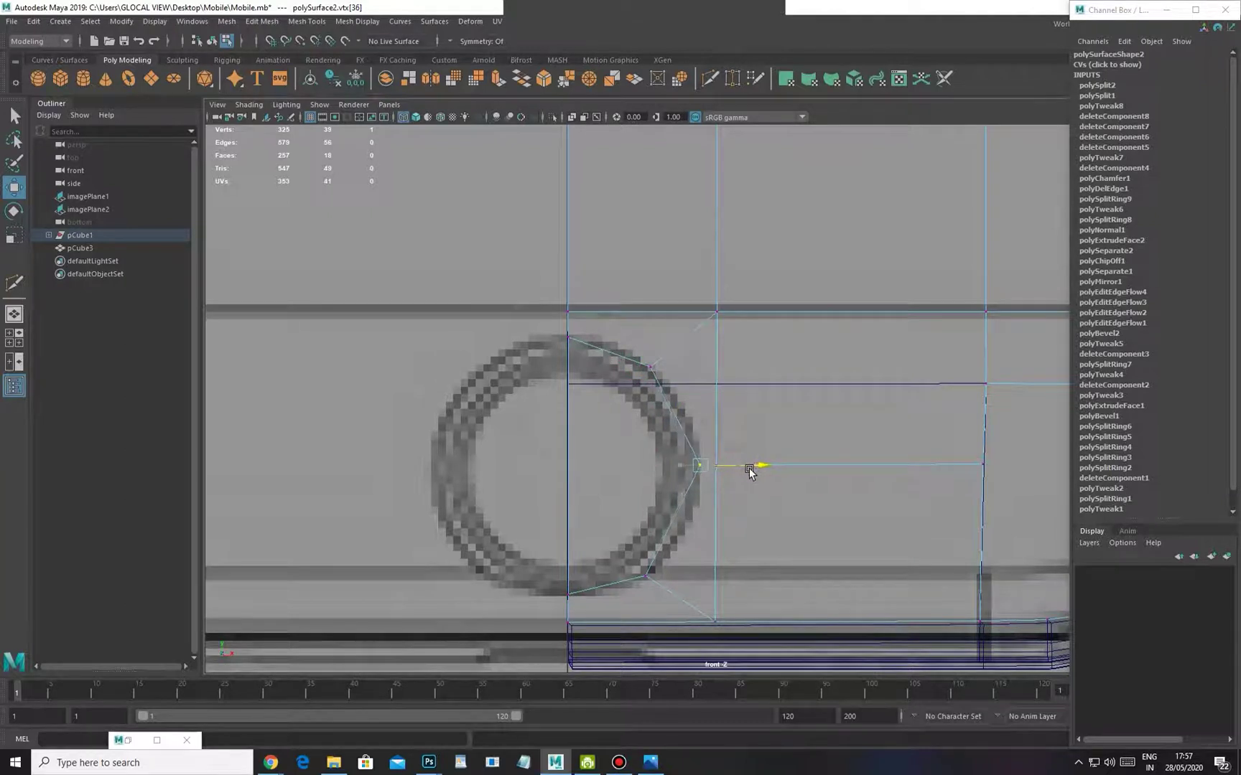
middle_click_drag(646, 504, 648, 481, "alt")
left_click(569, 286)
Delete the face inside the home button opening
right_click_drag(663, 366, 659, 401)
left_click(645, 428)
key("Delete")
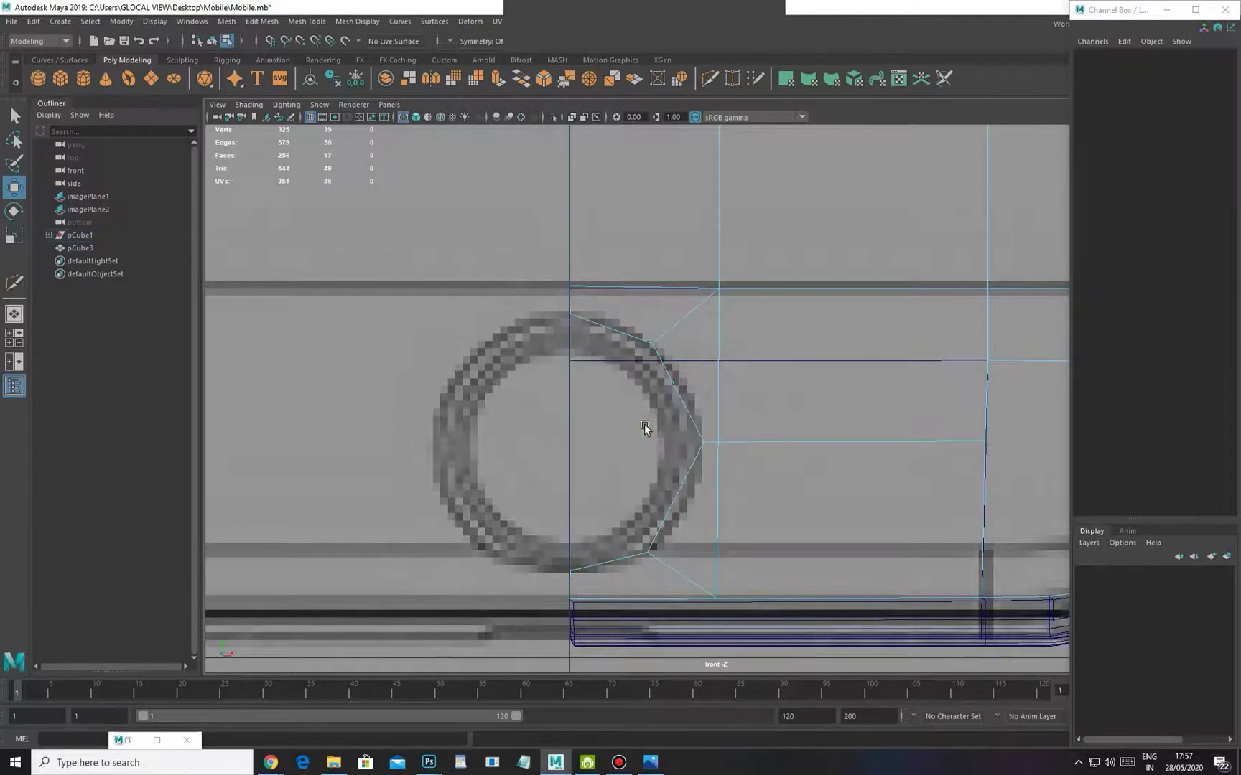
Turn on smooth preview for the front panel and show it in wireframe over the front reference
key("5")
middle_click_drag(644, 428, 647, 481, "alt")
right_click_drag(801, 458, 833, 409)
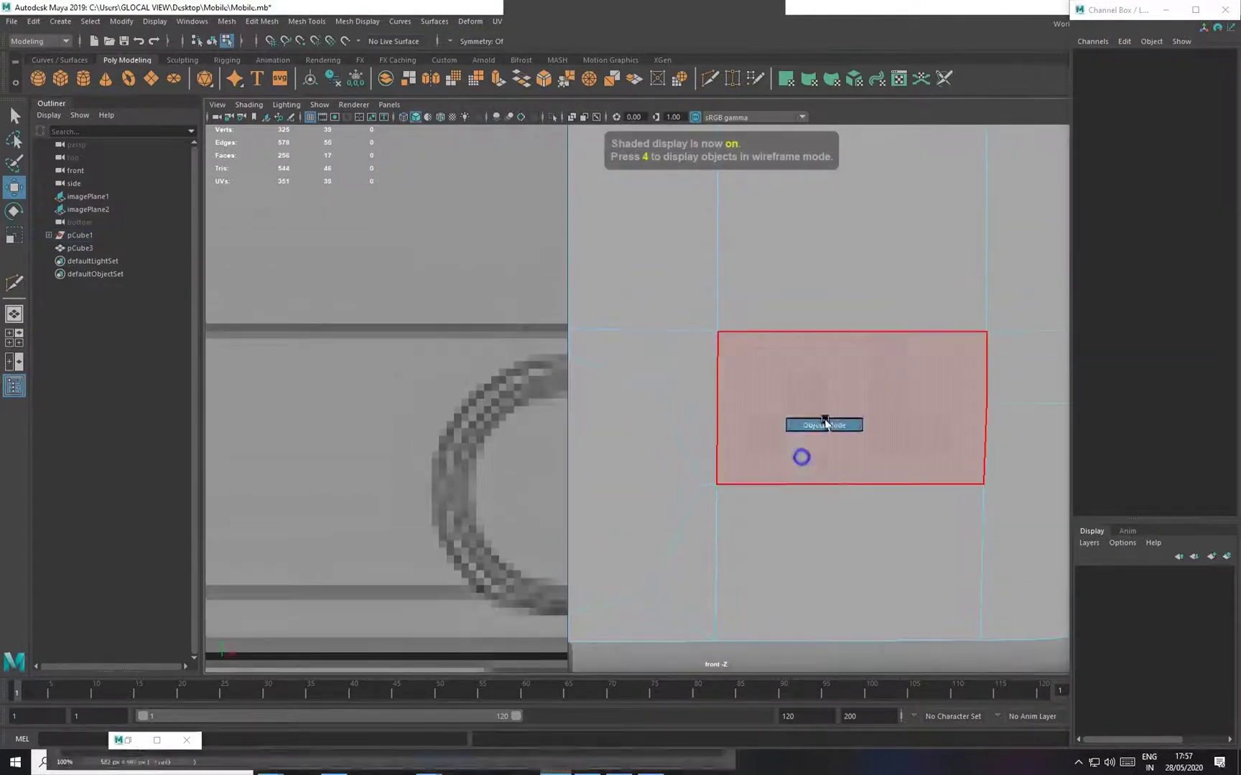
key("space")
key("3")
key("space")
key("4")
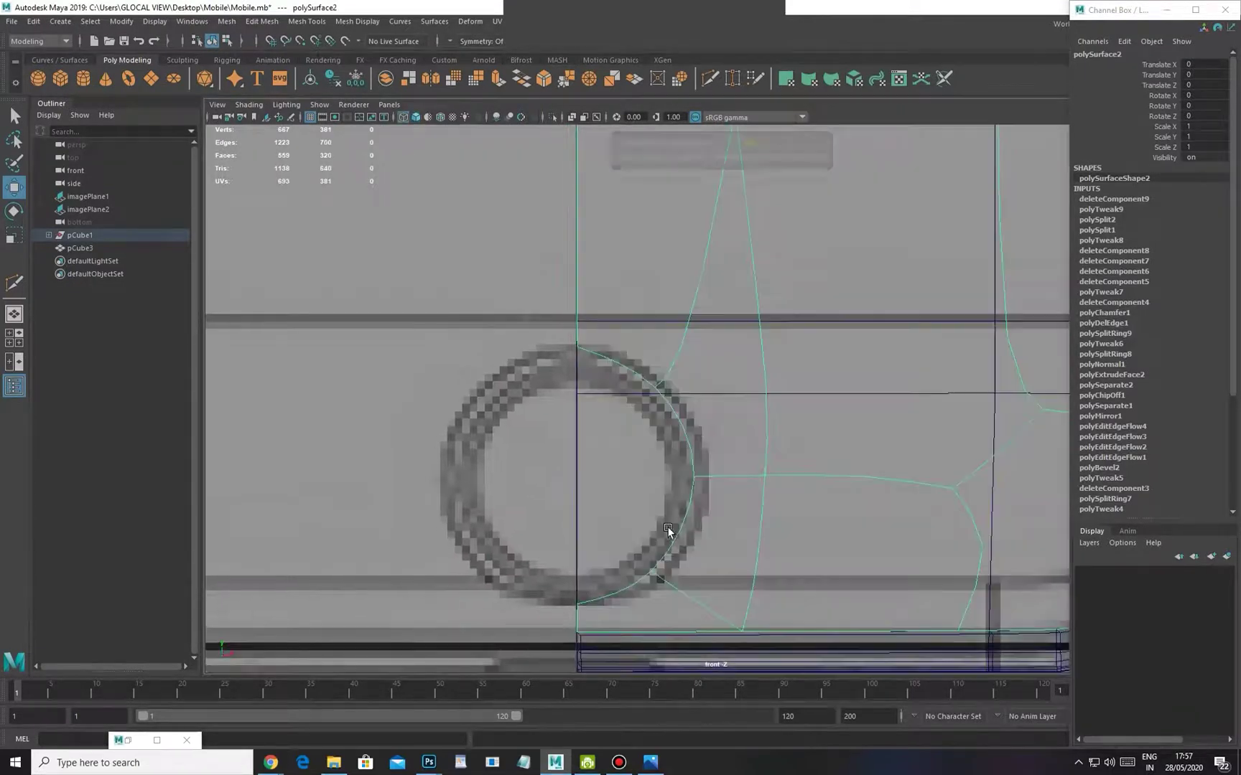
Lower the opening's top centre-line vertex slightly to fit the smoothed curve to the circle
right_click_drag(613, 365, 577, 347)
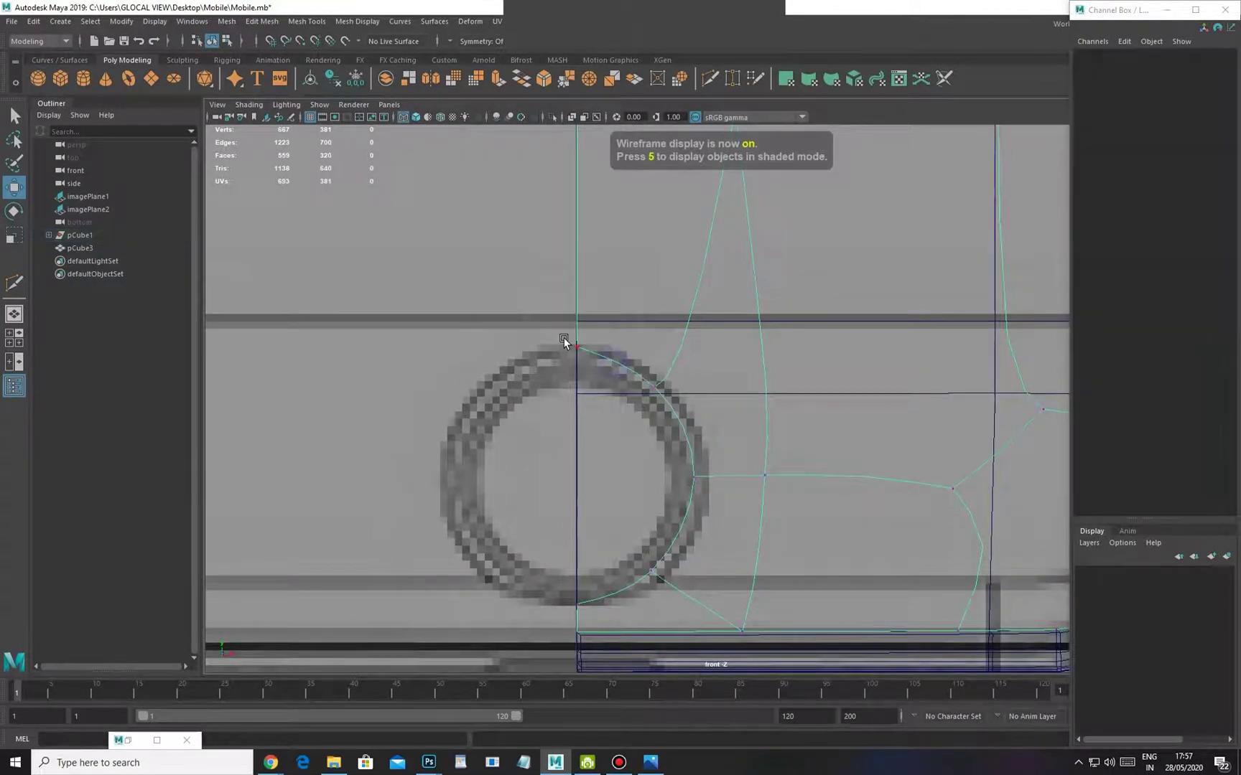
left_click_drag(561, 331, 589, 356)
left_click_drag(577, 288, 577, 295)
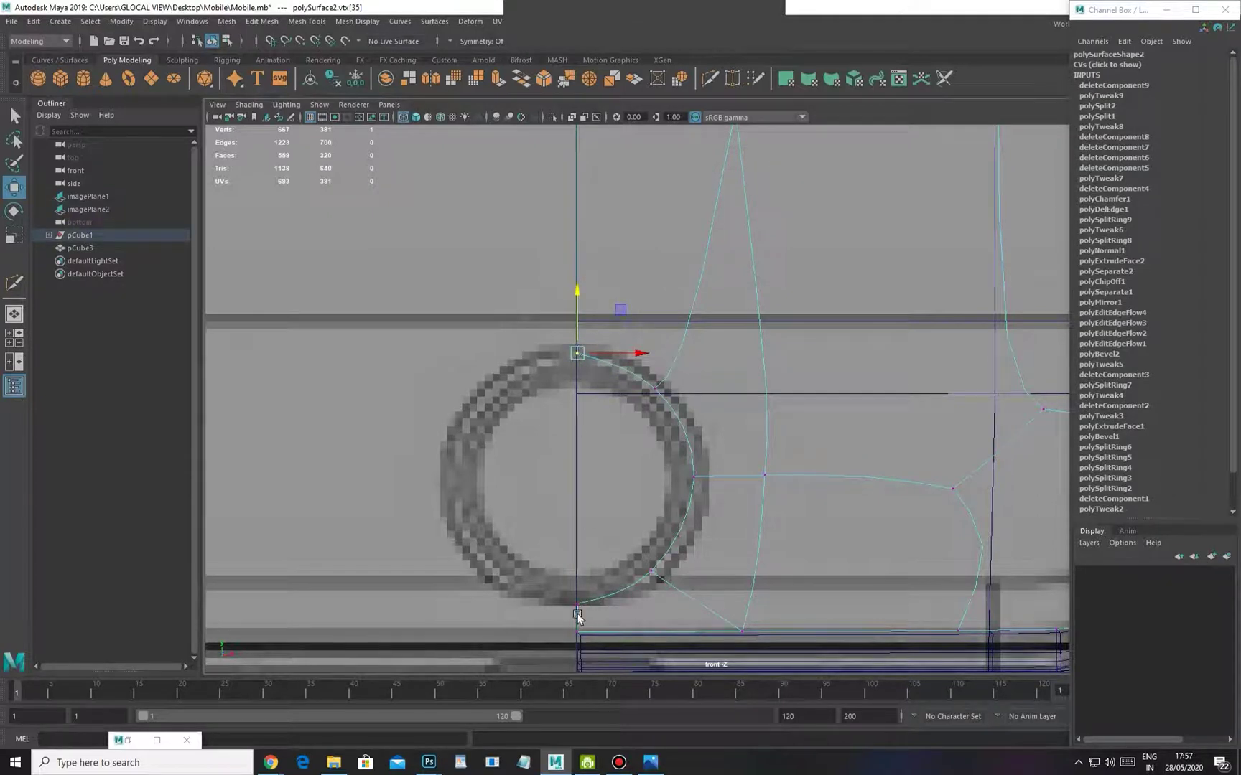
left_click_drag(599, 615, 597, 614)
left_click_drag(579, 553, 581, 515)
key("ctrl+z")
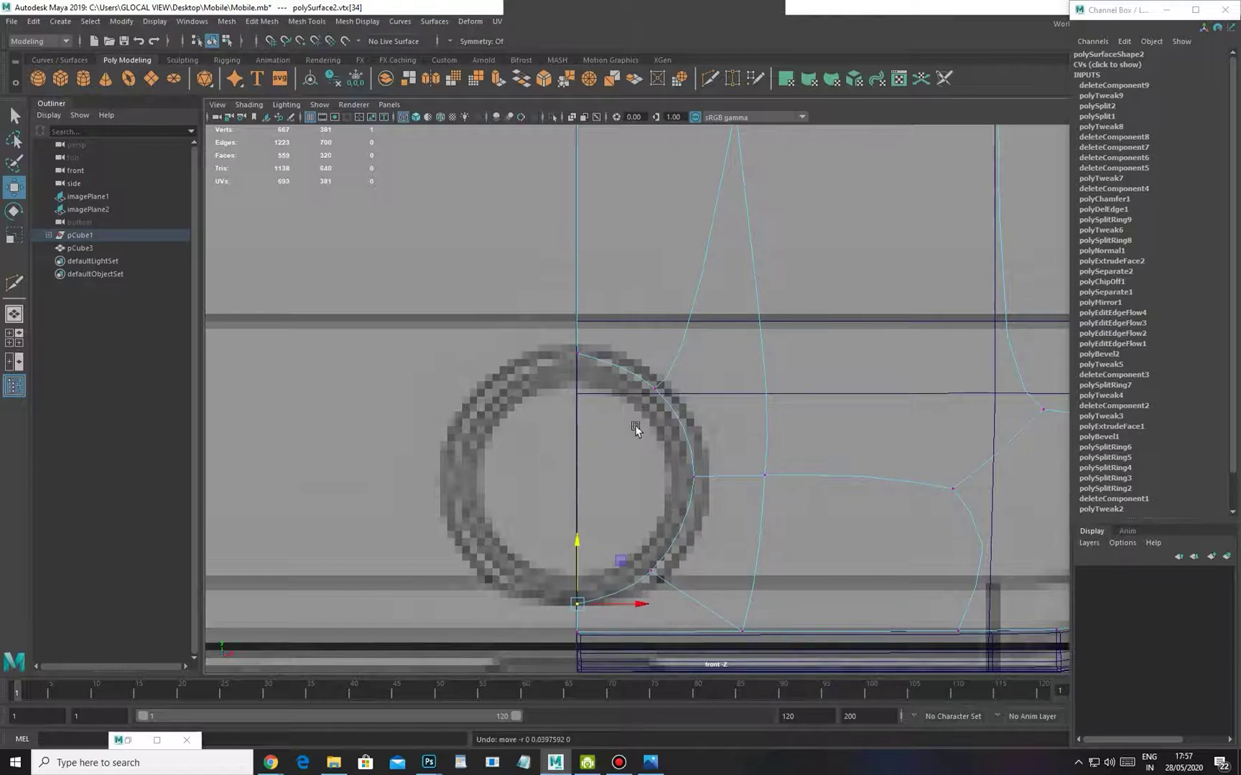
Push the opening's upper diagonal, lower diagonal and side vertices slightly outward, checking the fit with smooth preview and ending unsmoothed
left_click(659, 379)
key("1")
left_click_drag(661, 338, 660, 331)
left_click_drag(704, 590, 709, 590)
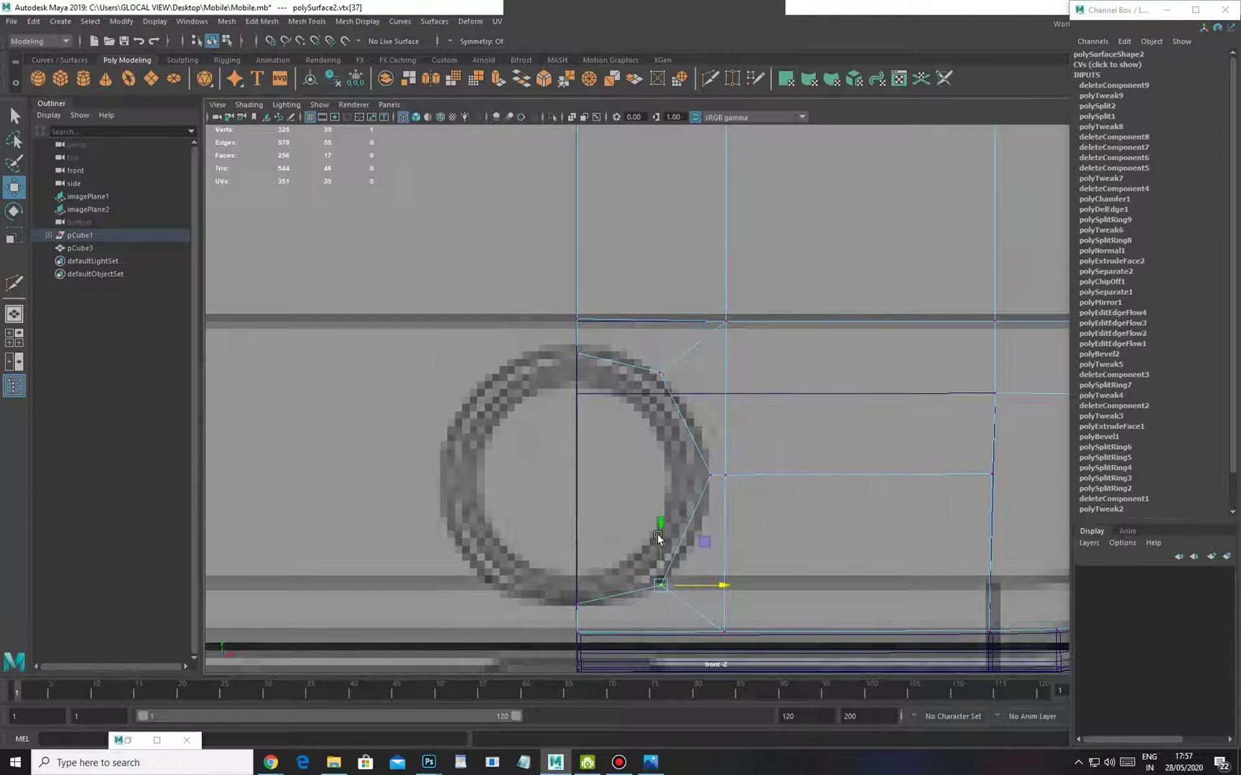
key("3")
left_click(697, 477)
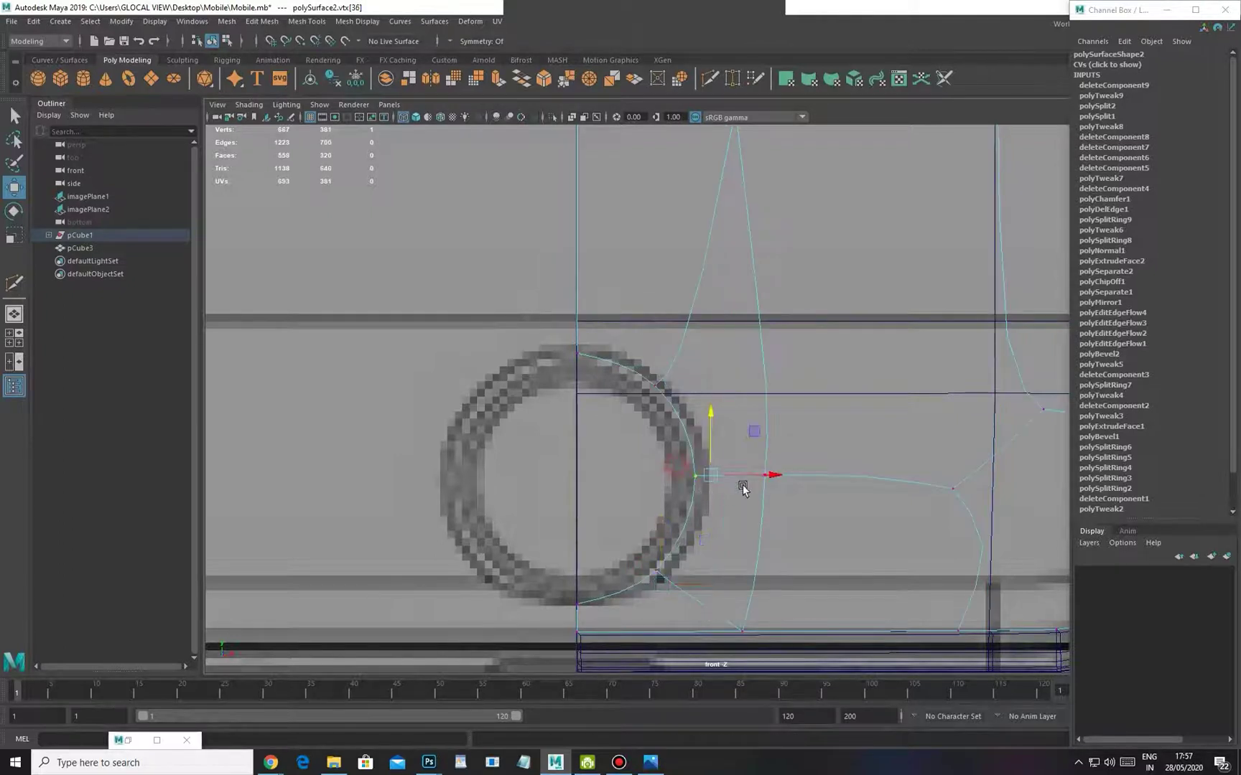
key("1")
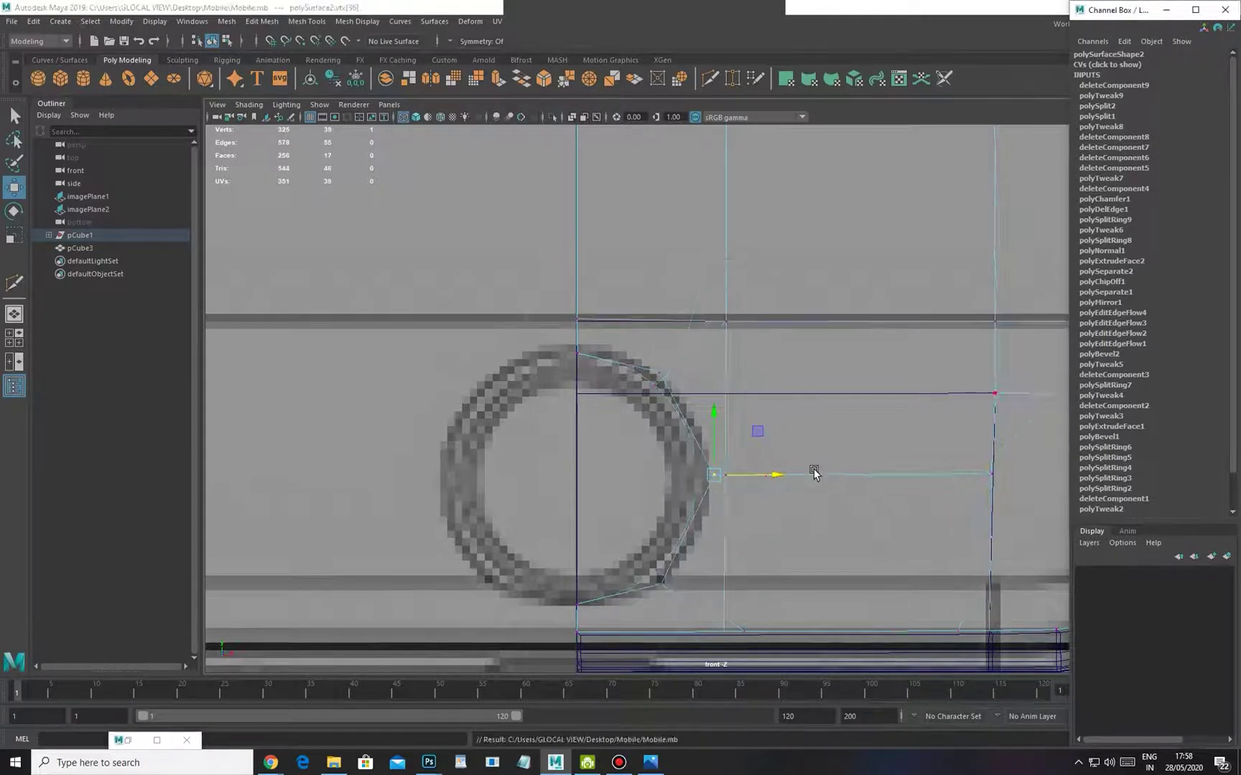
Merge to centre the two closely spaced vertices on the vertical edge between the home button and the rounded corner
scroll(701, 518, "down", 5)
key("5")
right_click_drag(767, 429, 789, 396)
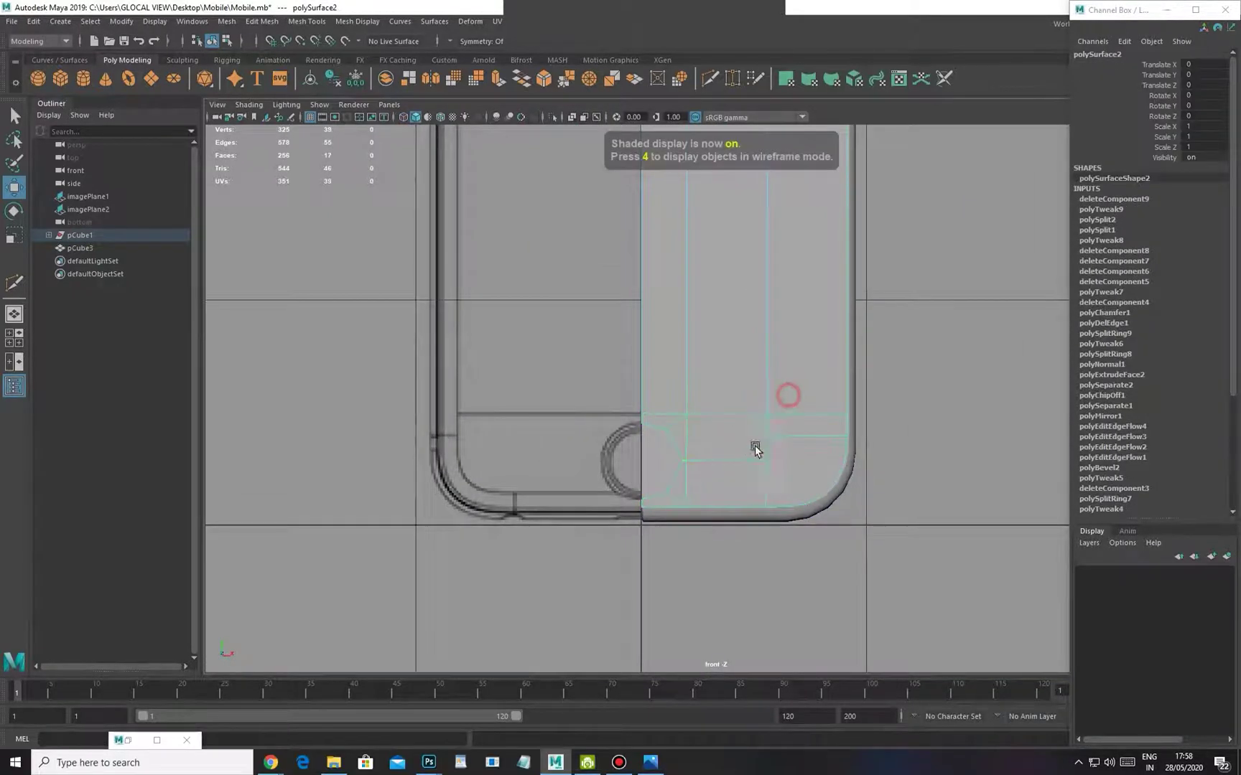
scroll(751, 444, "up", 5)
middle_click_drag(787, 510, 712, 440, "alt")
right_click_drag(786, 474, 789, 427)
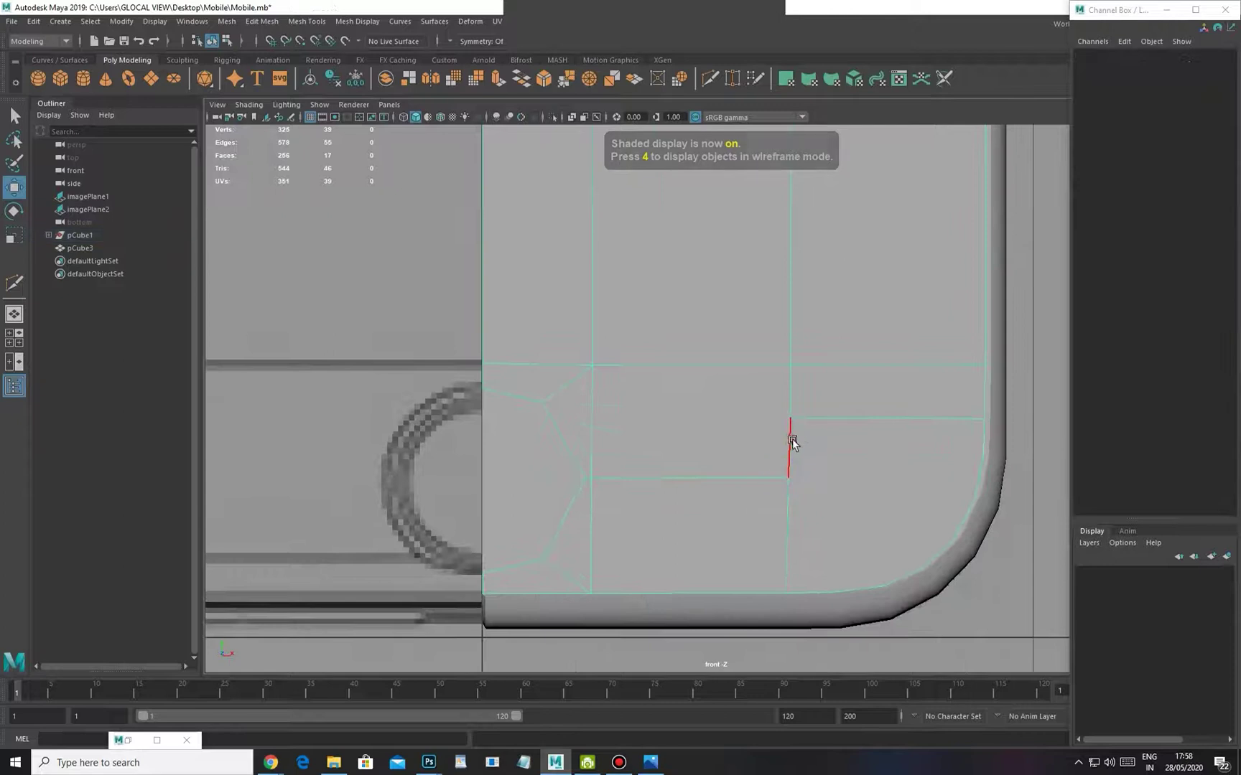
left_click(792, 443)
key("space")
left_click_drag(767, 487, 652, 483)
left_click_drag(759, 511, 700, 490, "alt")
right_click_drag(690, 504, 688, 361, "shift")
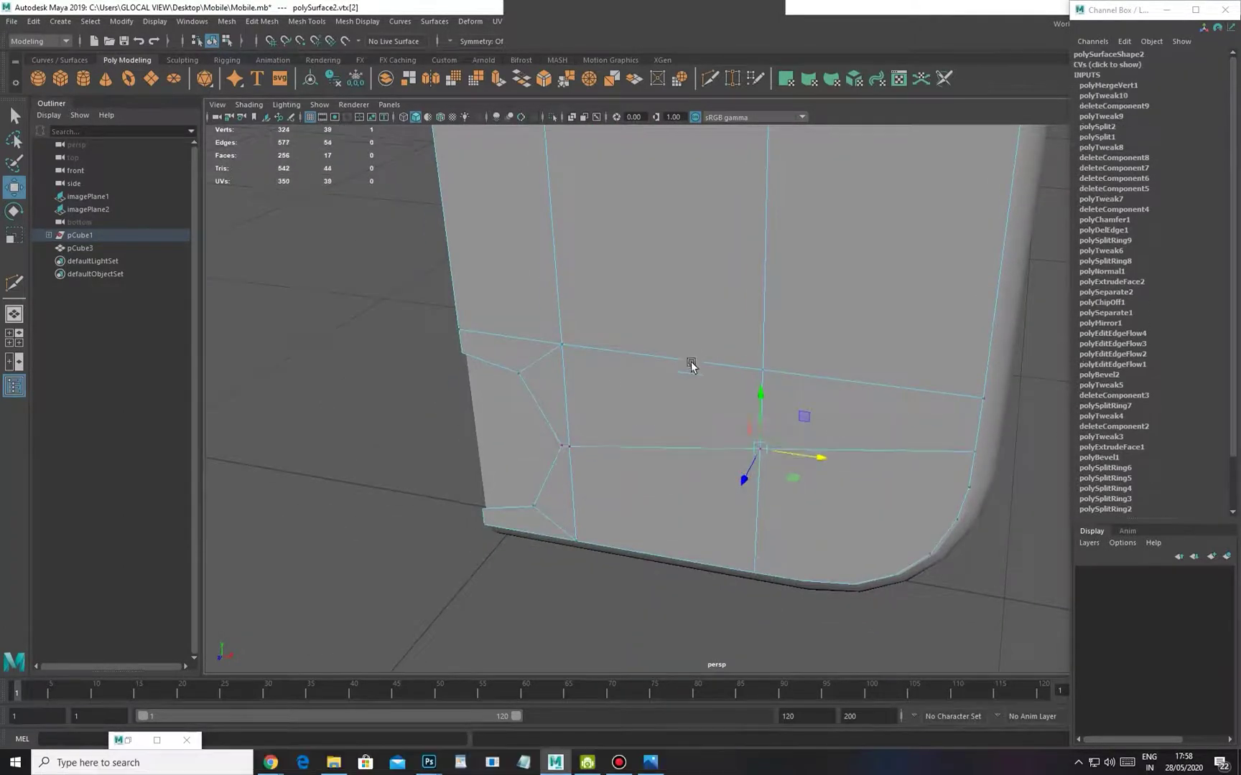
Examine the panel's lower edge flow from several angles in object mode and in the front view
left_click_drag(692, 421, 718, 404, "alt")
left_click_drag(720, 451, 810, 446, "alt")
left_click_drag(682, 463, 754, 444, "alt")
right_click_drag(754, 444, 773, 373)
left_click_drag(765, 383, 601, 443, "alt")
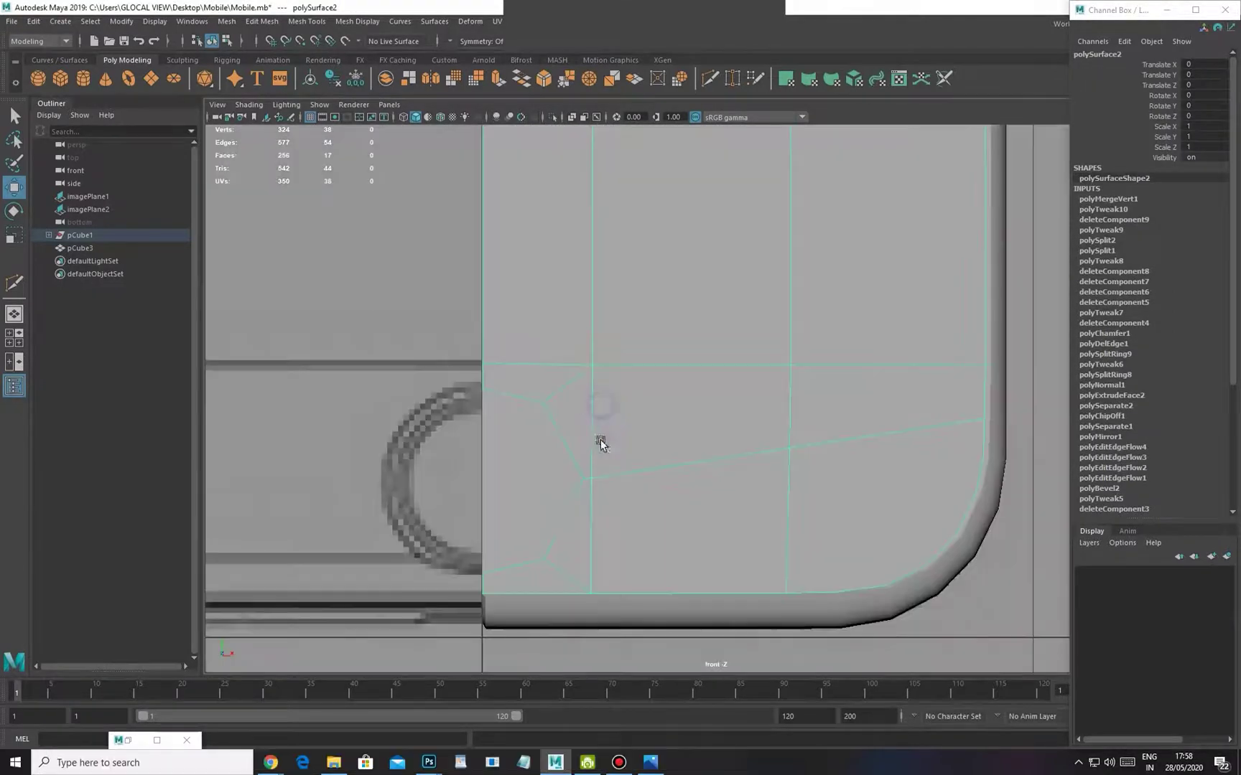
right_click_drag(540, 506, 467, 445, "alt")
middle_click_drag(540, 424, 548, 504, "alt")
right_click_drag(548, 504, 704, 554, "alt")
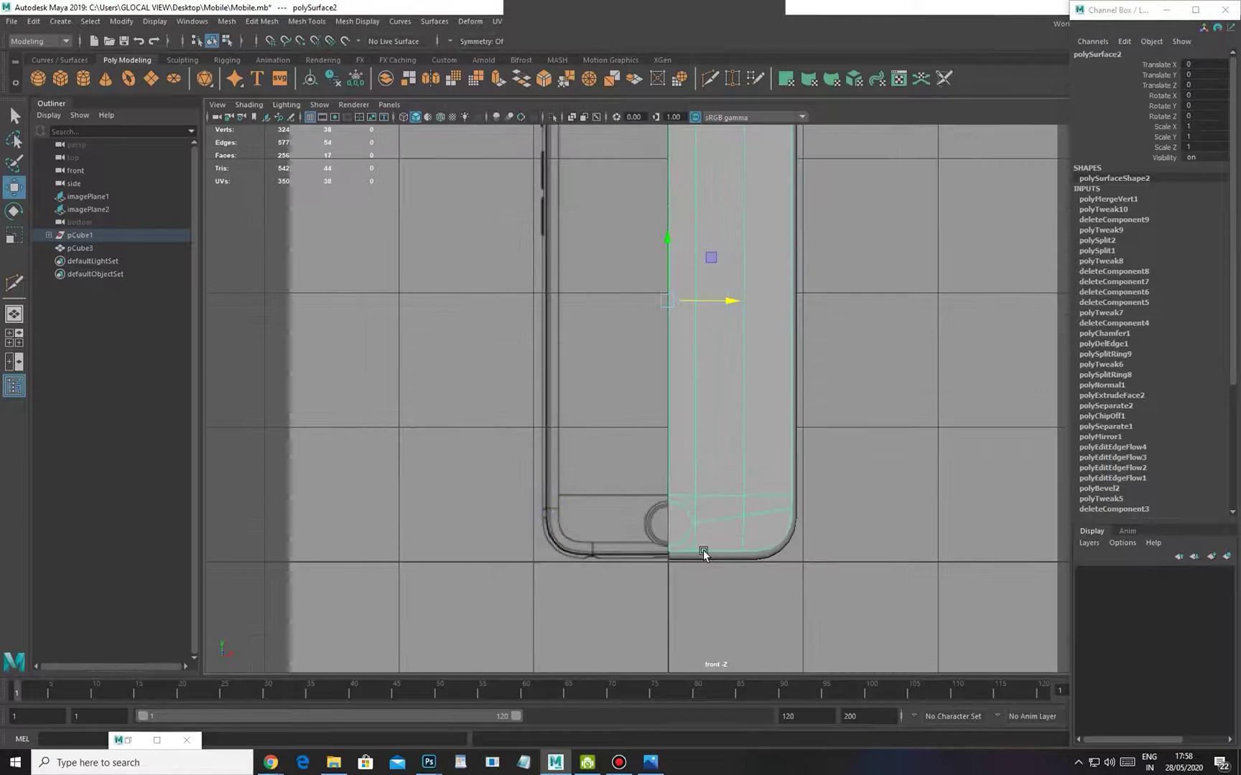
Insert a horizontal edge loop across the panel's upper section and move it to the earpiece slot's centre line
key("4")
middle_click_drag(551, 258, 545, 418, "alt")
right_click_drag(545, 419, 666, 496, "alt")
middle_click_drag(585, 248, 601, 382, "alt")
right_click_drag(601, 382, 680, 351, "alt")
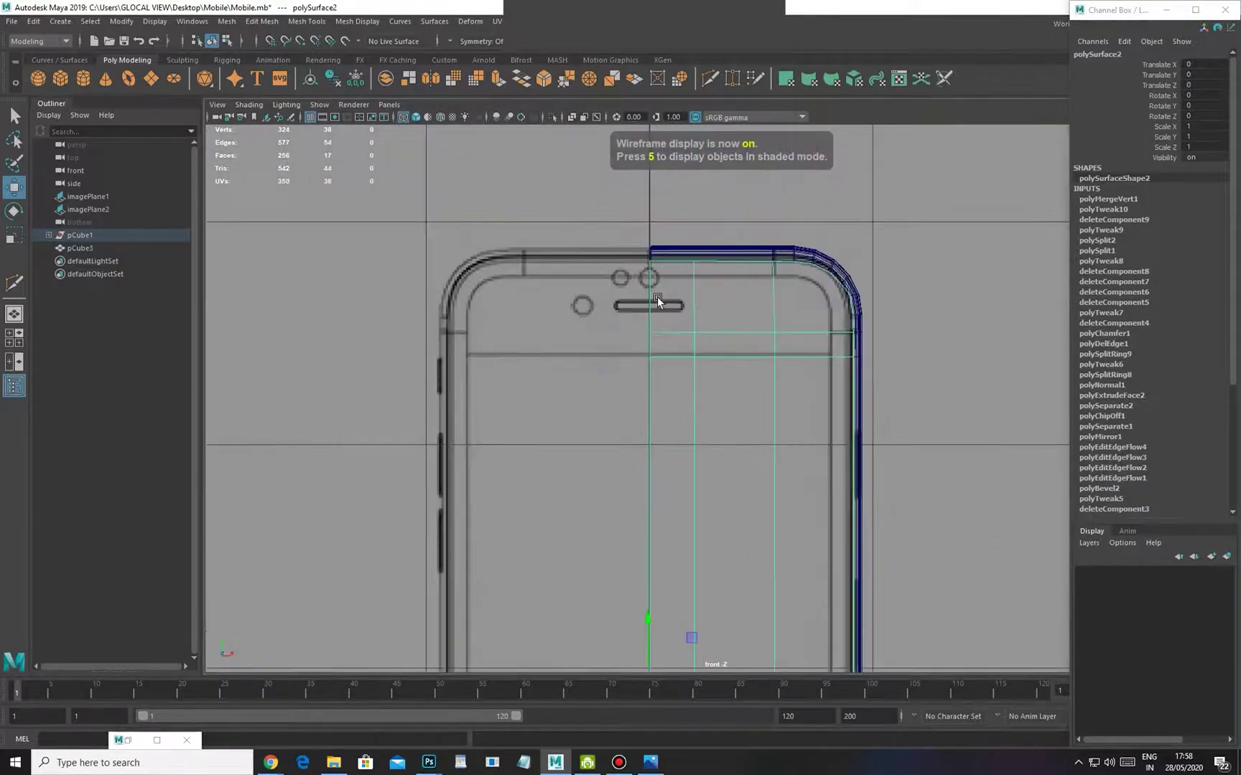
scroll(664, 380, "up", 3)
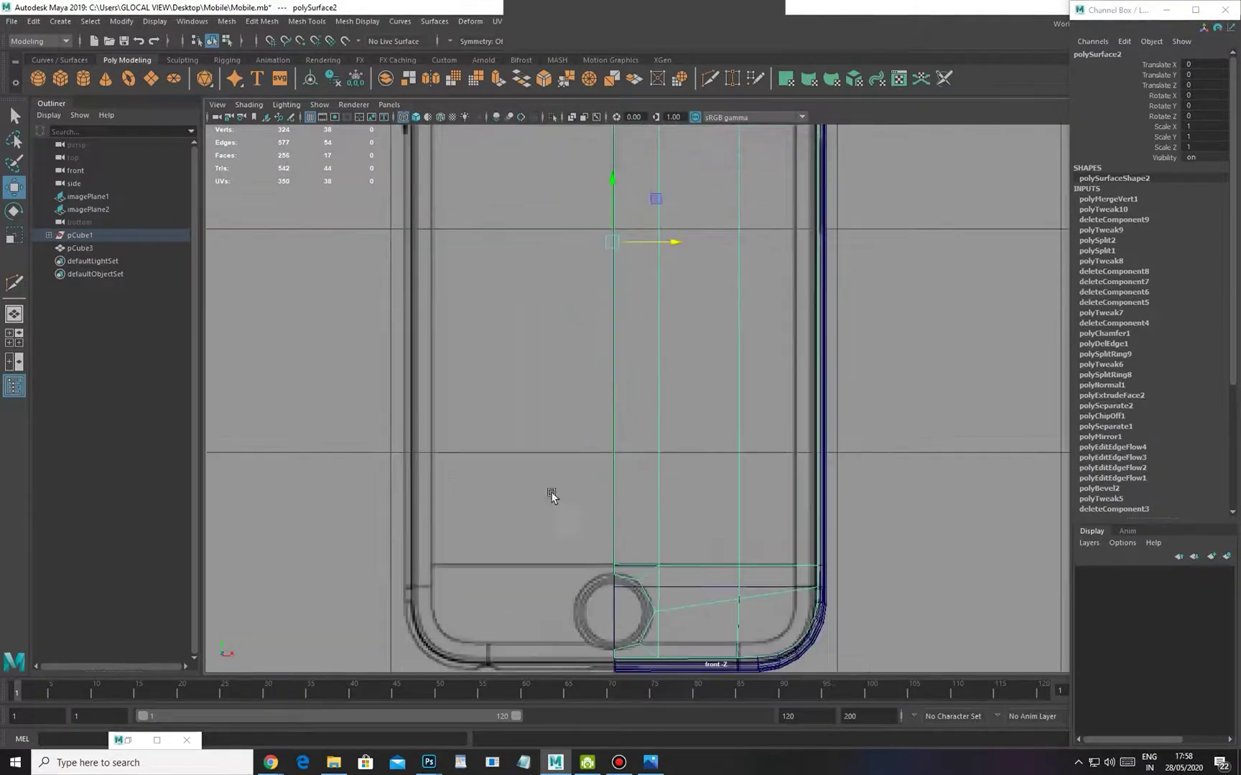
middle_click_drag(549, 505, 532, 389, "alt")
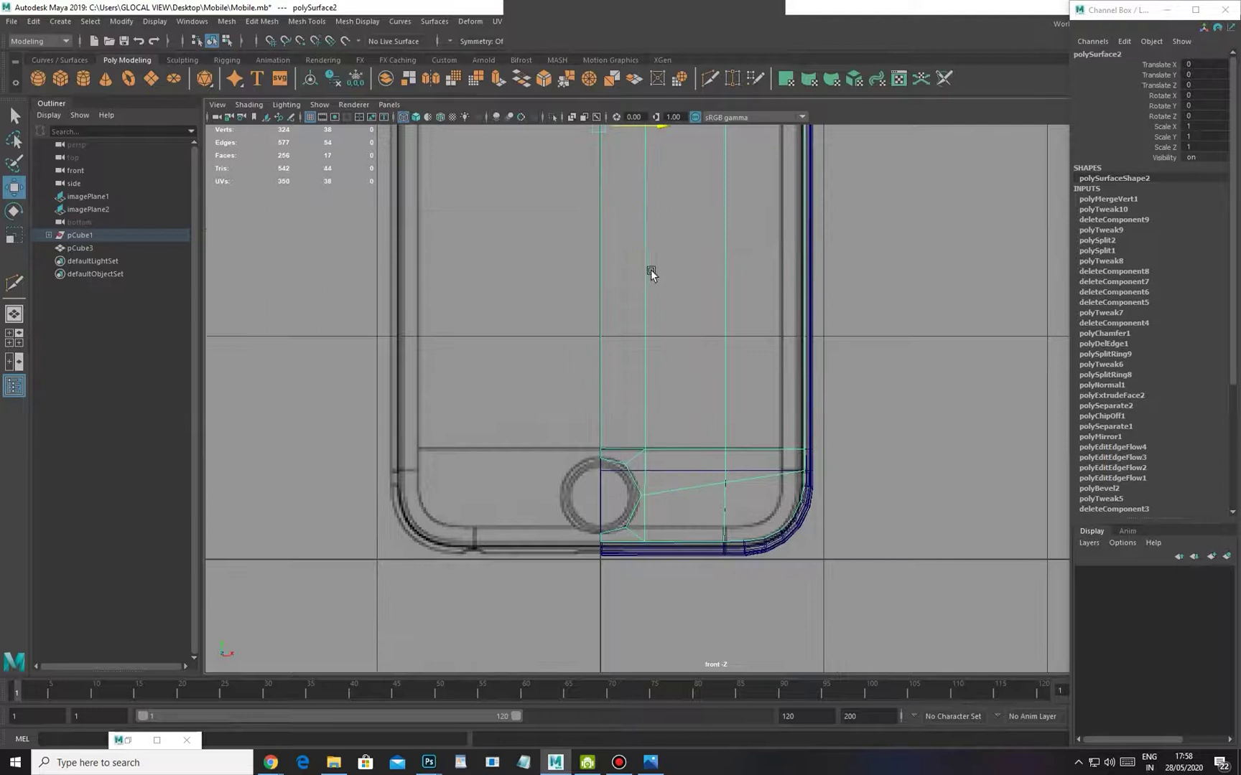
middle_click_drag(574, 137, 601, 372, "alt")
scroll(744, 476, "down", 5)
scroll(651, 511, "up", 6)
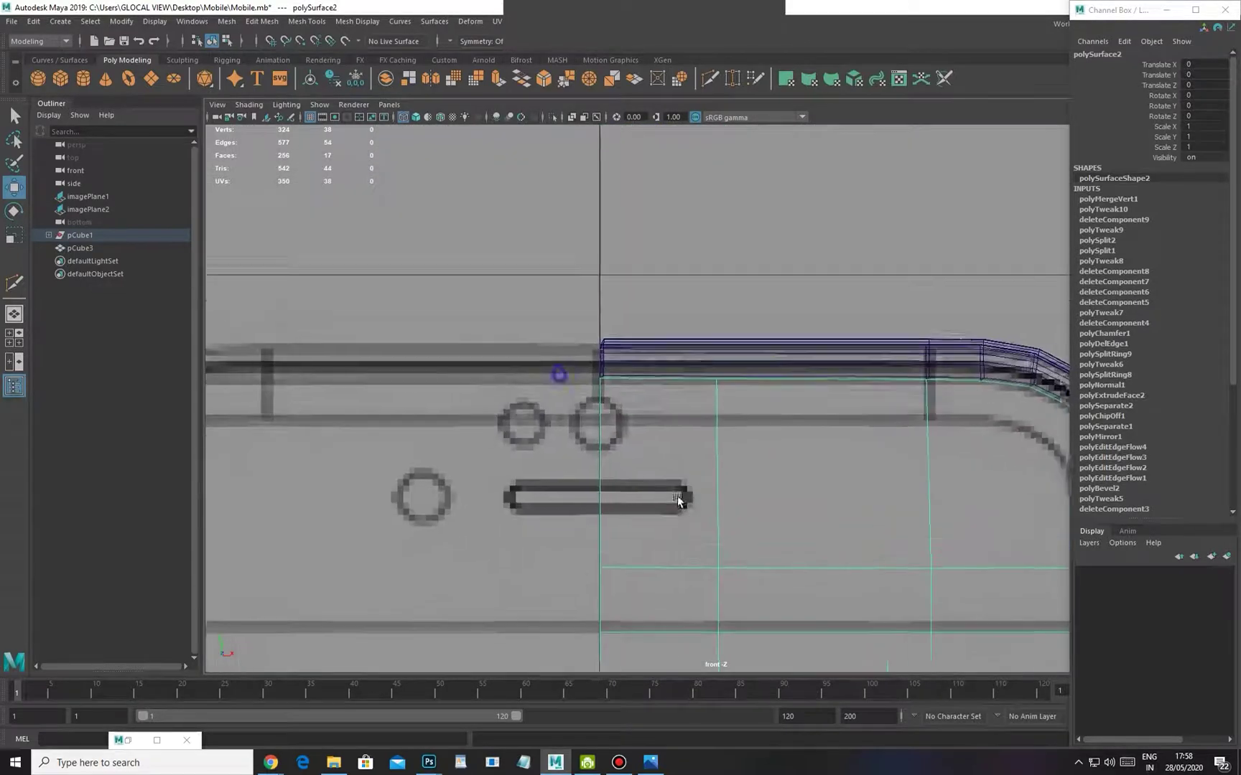
middle_click_drag(707, 488, 585, 398, "alt")
left_click(620, 417)
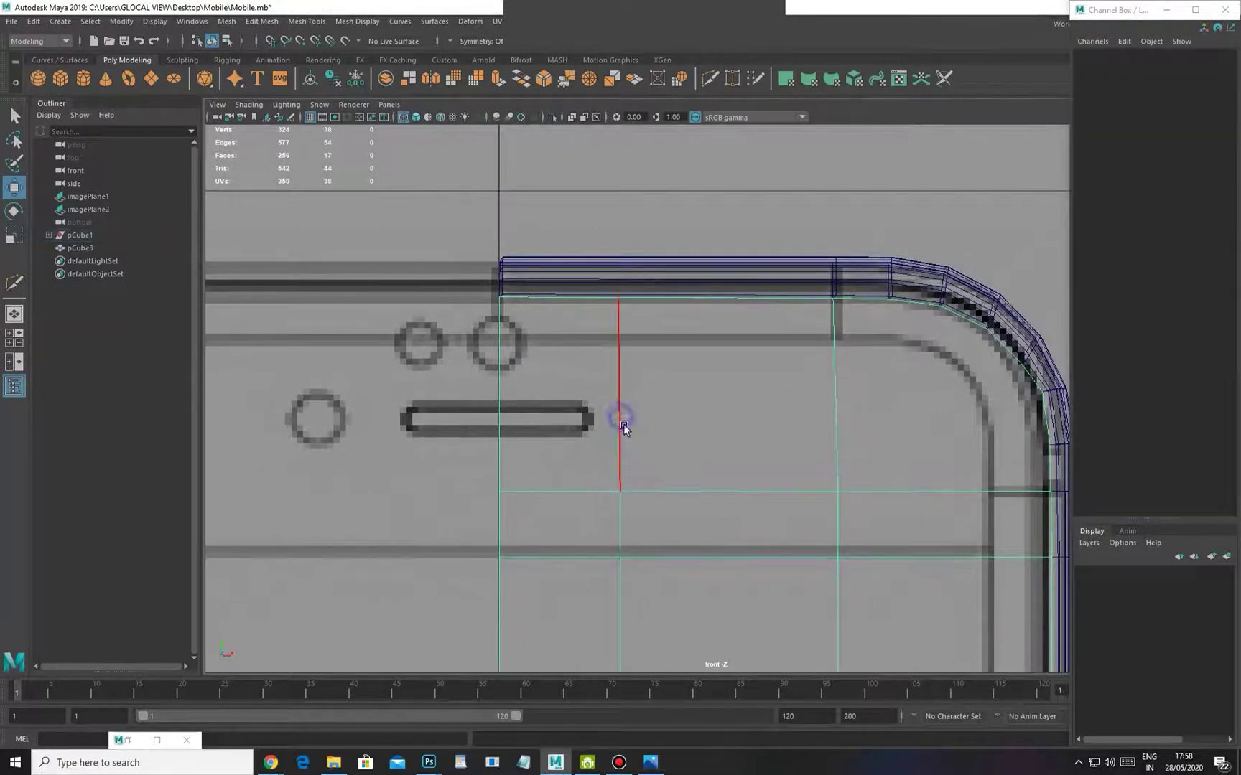
right_click_drag(676, 398, 624, 404, "ctrl")
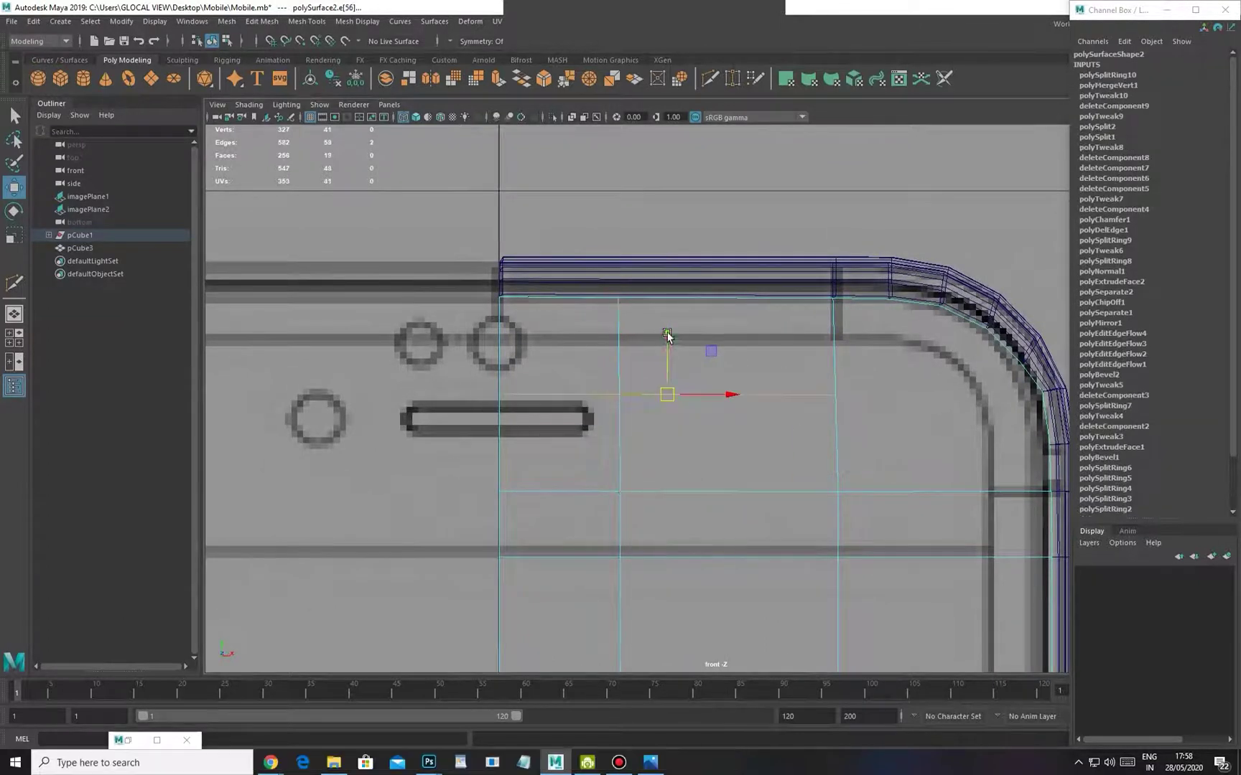
left_click_drag(672, 360, 672, 364)
Insert two more horizontal edge loops across the panel's upper section, one on the earpiece slot's upper edge and one on its lower edge
left_click(618, 388)
right_click_drag(727, 365, 742, 423, "ctrl")
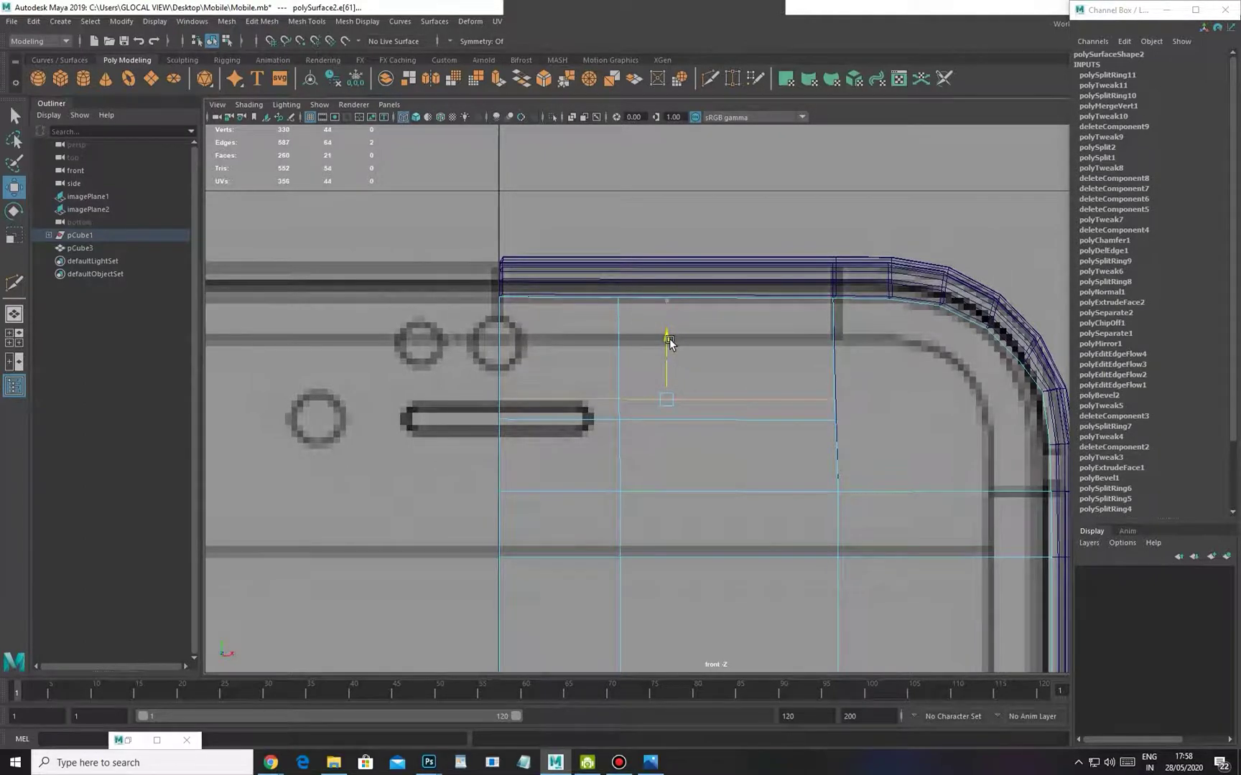
left_click(621, 452)
right_click_drag(714, 406, 726, 452, "ctrl")
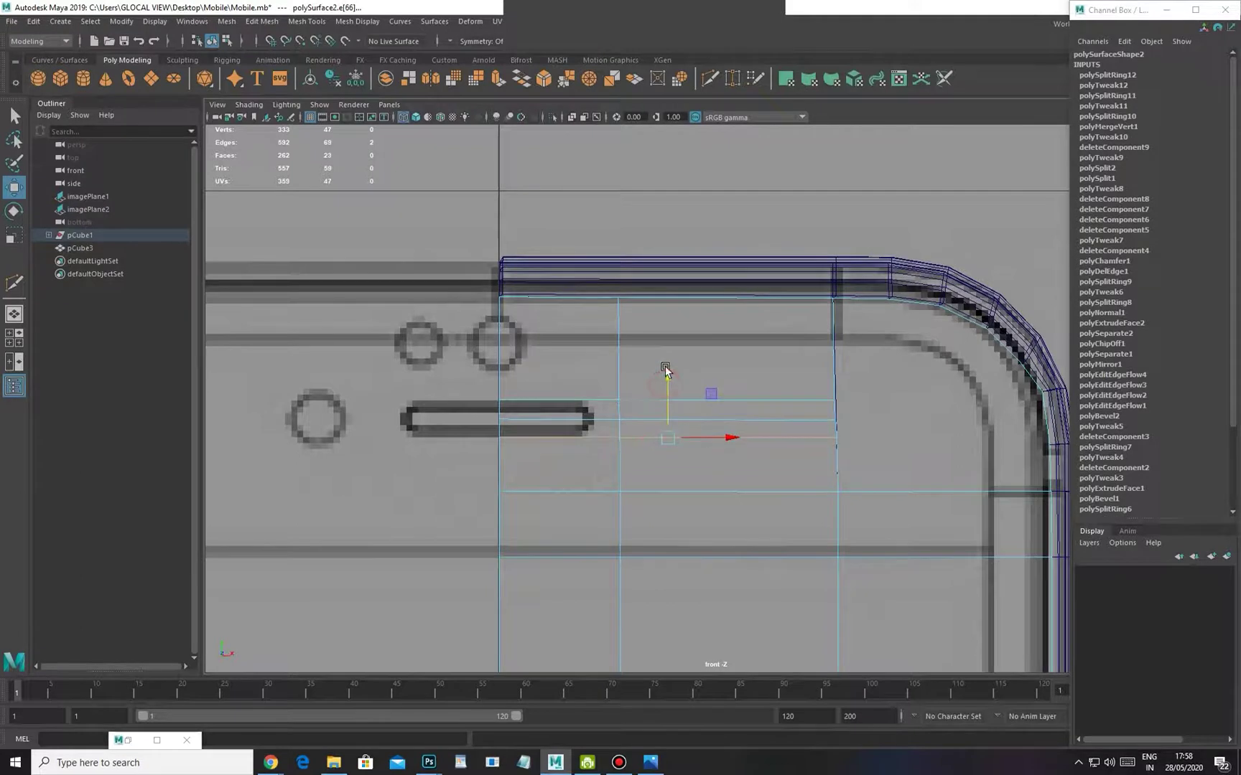
Insert a vertical edge loop in the panel just beyond the earpiece slot's rounded end
scroll(510, 470, "up", 4)
scroll(657, 475, "up", 1)
left_click(627, 372)
right_click_drag(678, 359, 734, 399, "ctrl")
left_click(747, 412)
key("ctrl+z")
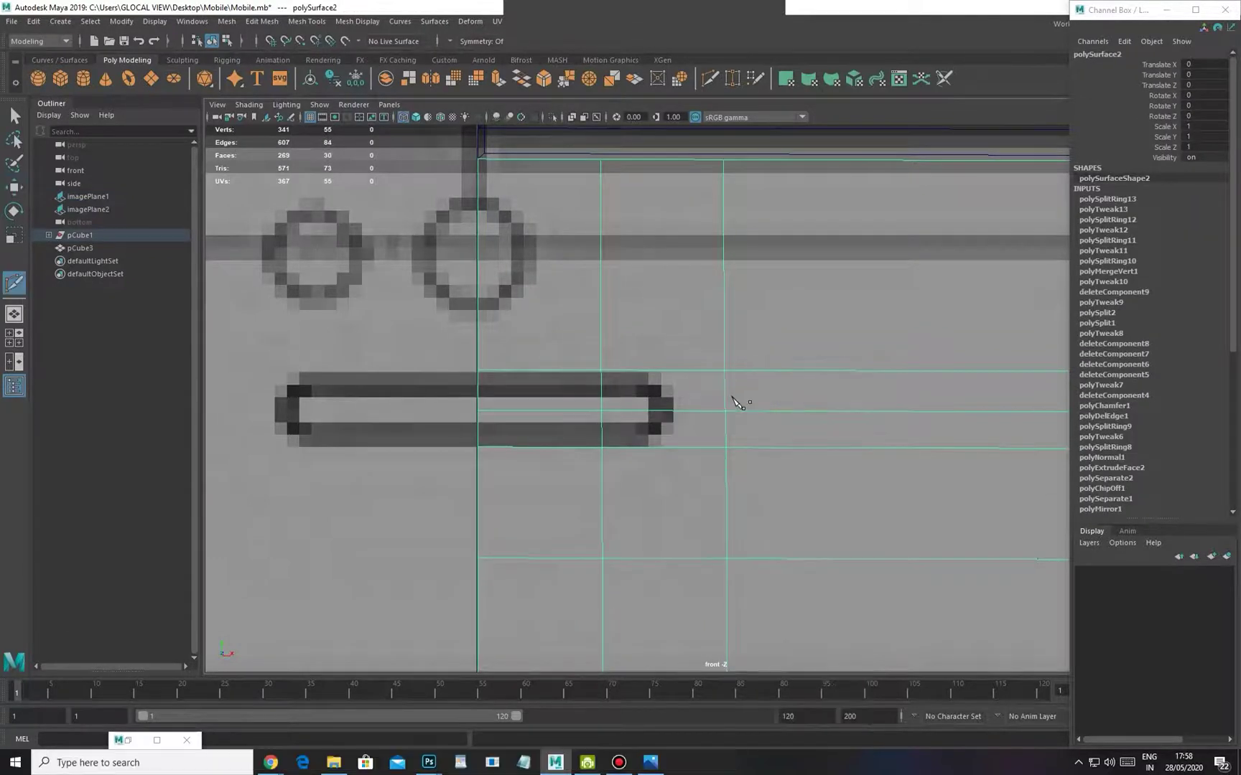
Multi-cut a pointed outline at the earpiece slot's end and connect its two diagonals to the outer upper and lower corner vertices
scroll(628, 402, "up", 4)
left_click(557, 359)
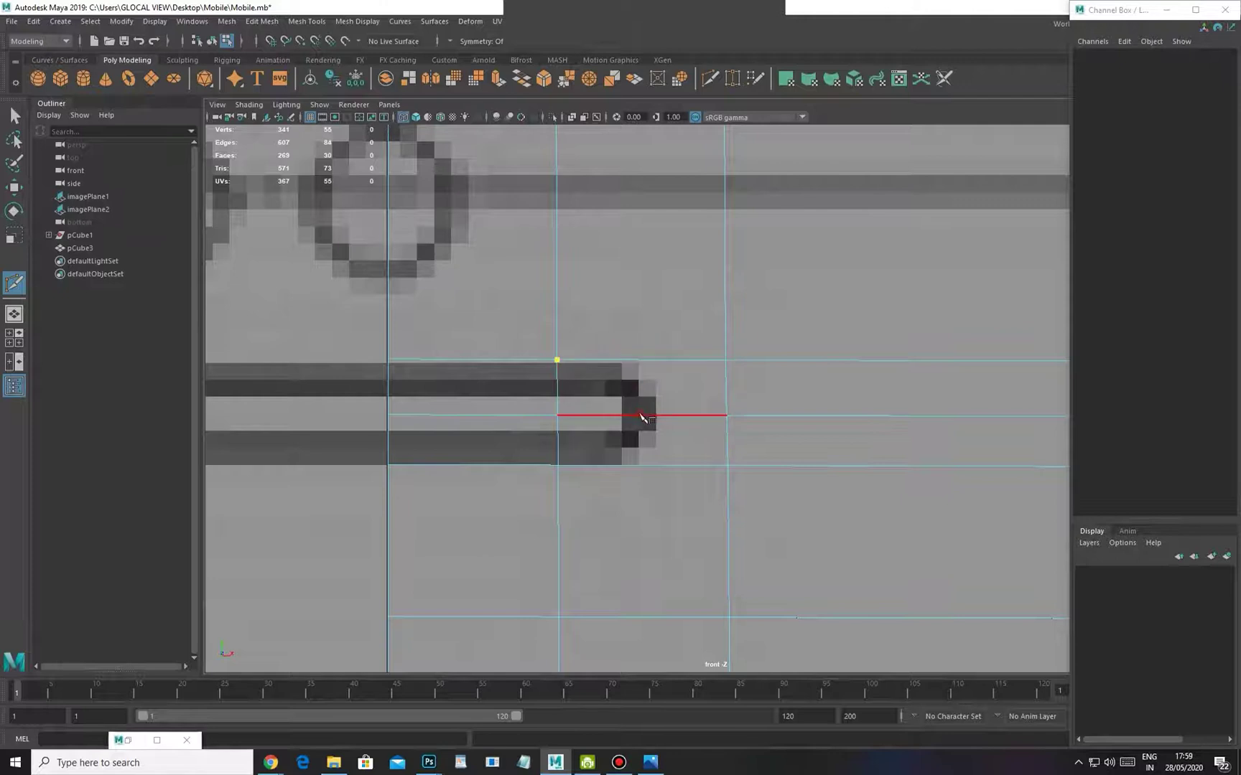
left_click(661, 415)
left_click(558, 465)
key("Return")
left_click(729, 466)
key("q")
key("g")
left_click(728, 344)
key("Return")
Move the two diagonal vertices outward to the earpiece slot's rounded end and scale them apart vertically
key("w")
right_click(653, 402)
left_click(627, 397)
left_click(615, 437, "shift")
left_click_drag(653, 424, 674, 424)
key("r")
left_click_drag(642, 363, 636, 316)
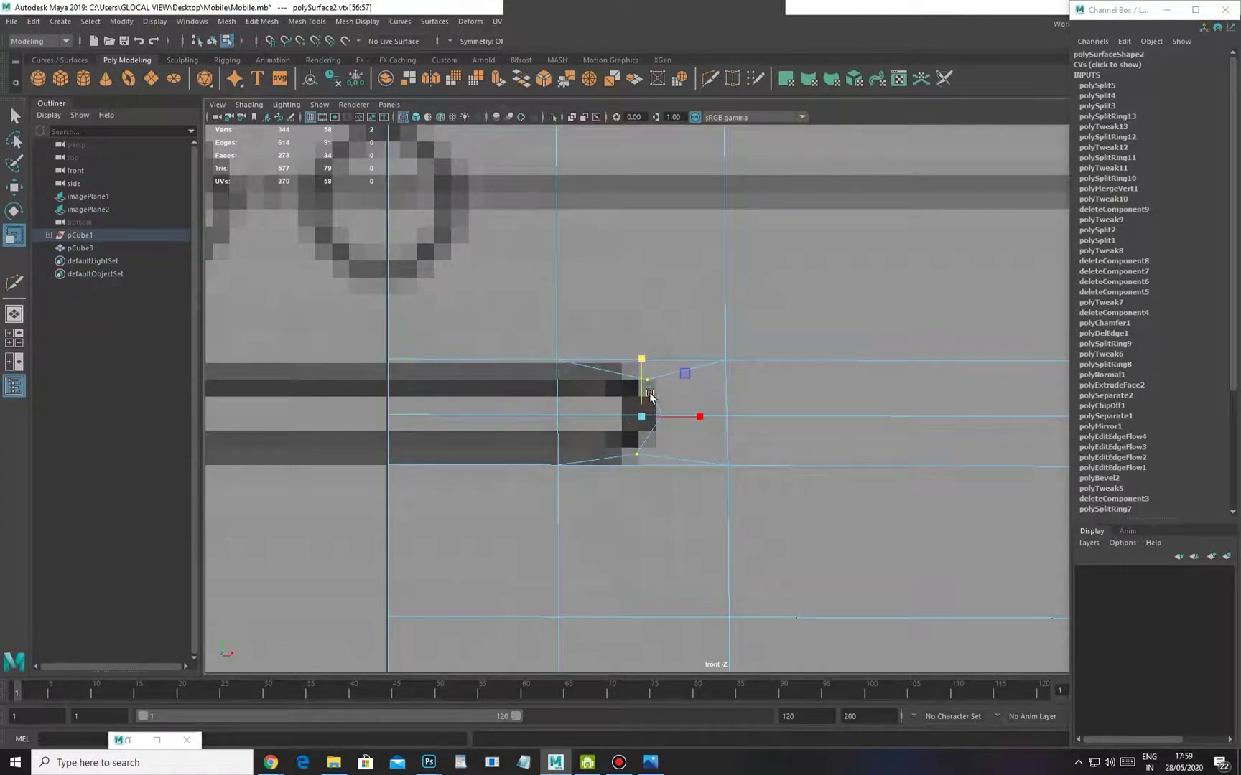
Nudge the two diagonal vertices upward and spread them slightly further apart to match the slot's rounded corners
key("w")
left_click_drag(644, 356, 643, 352)
scroll(641, 393, "down", 2)
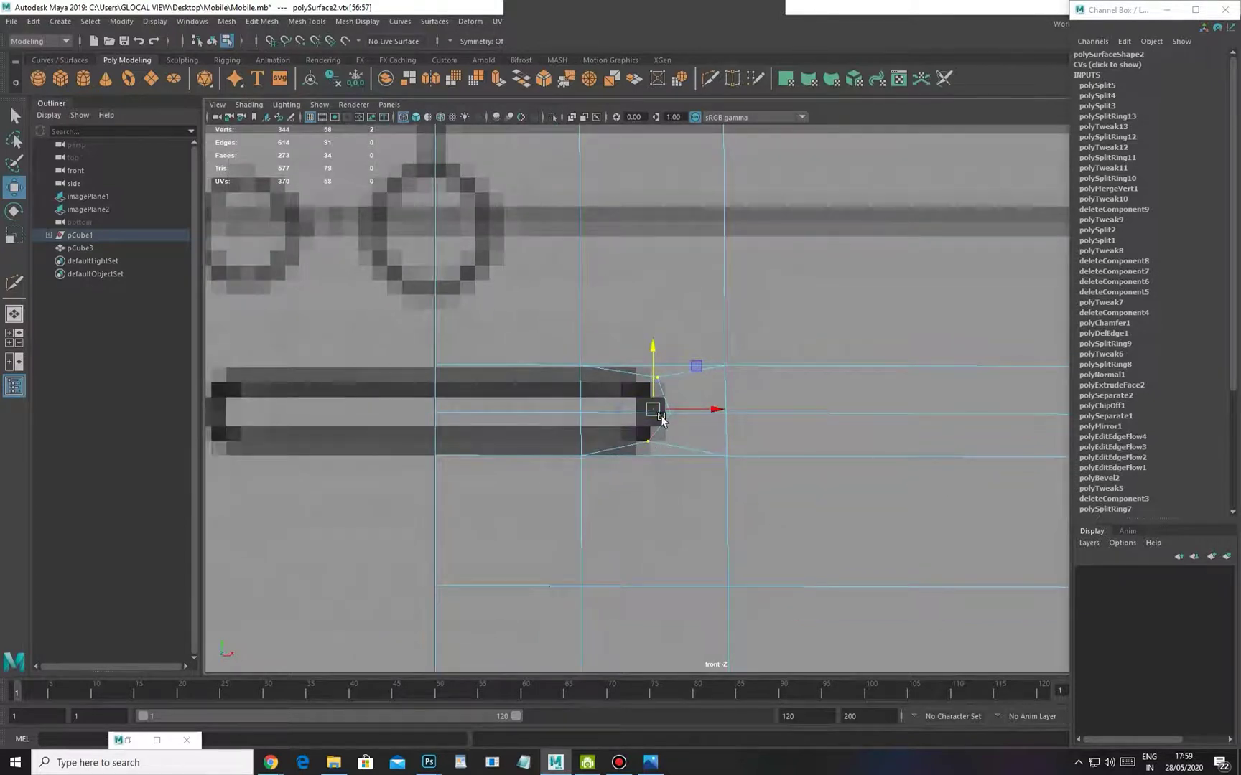
scroll(591, 443, "up", 2)
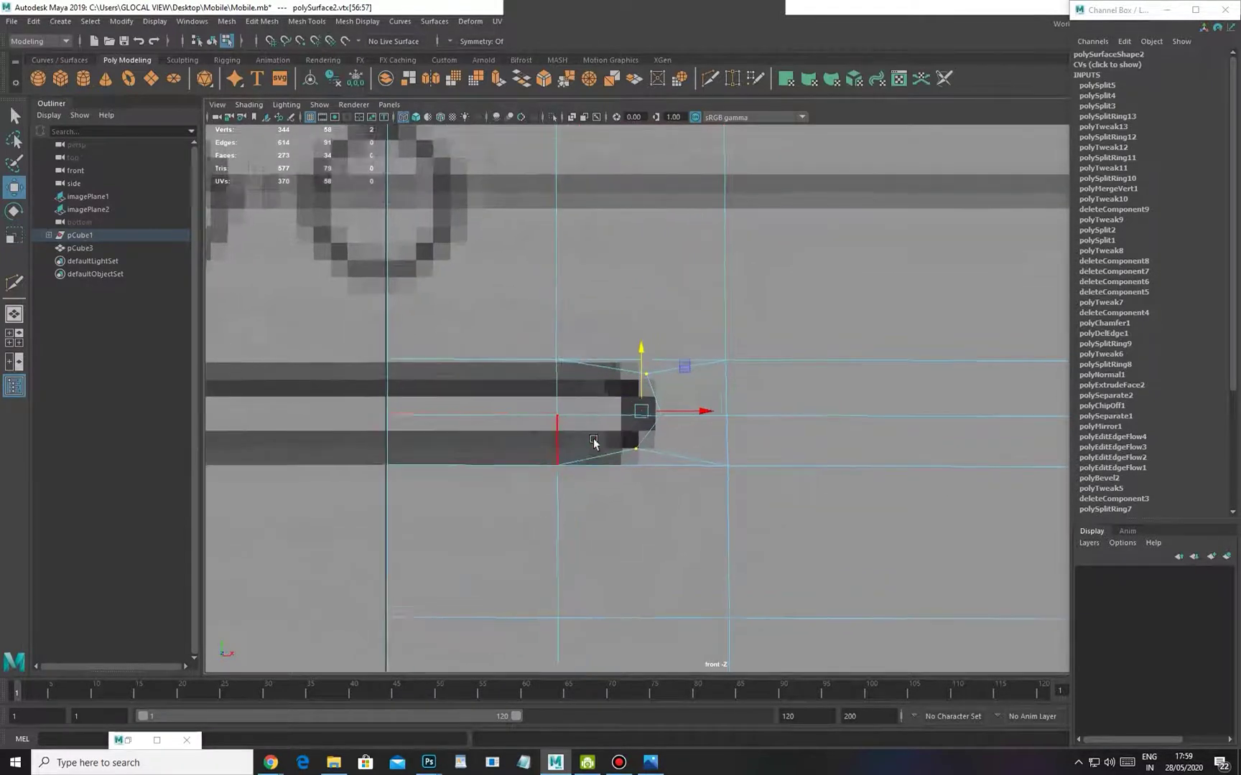
key("t")
key("r")
left_click_drag(635, 357, 634, 349)
key("e")
key("w")
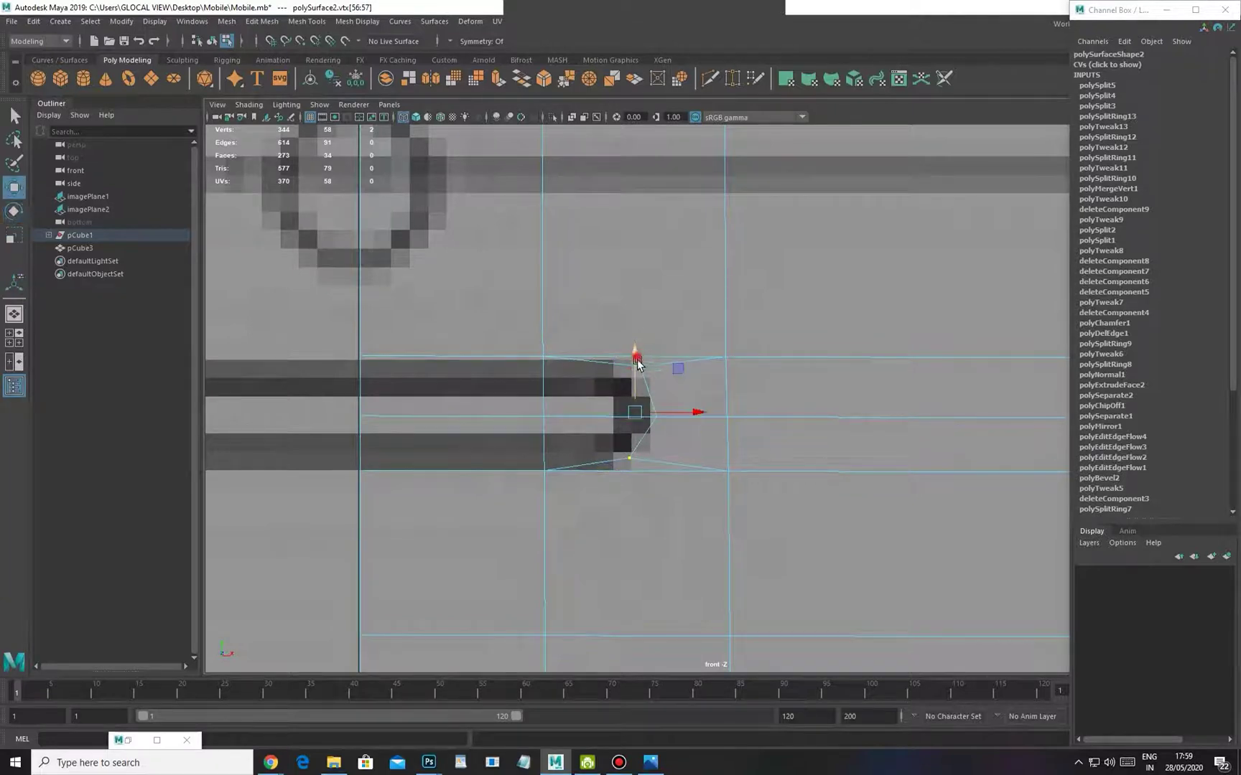
scroll(582, 436, "down", 5)
scroll(632, 503, "up", 5)
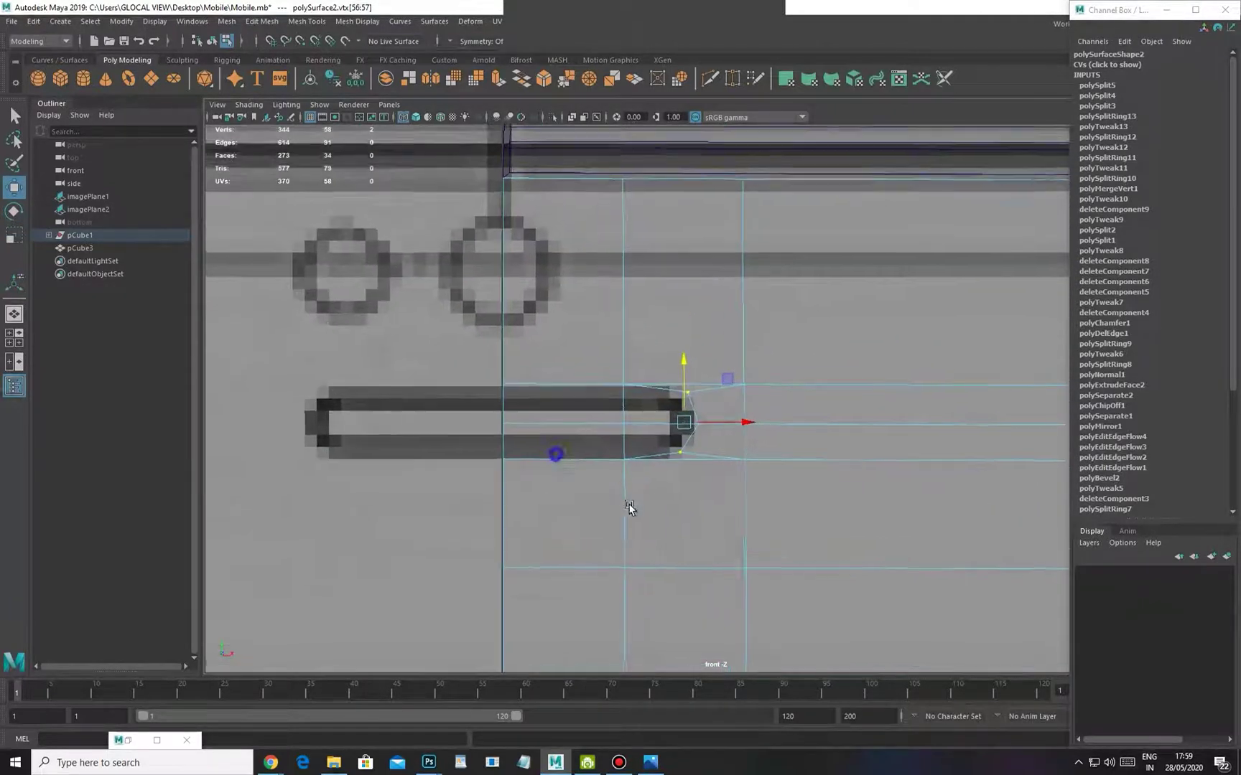
Delete the four faces inside the earpiece slot and check the opening with smooth preview, ending in an unsmoothed wireframe
key("6")
left_click(575, 408)
left_click(581, 443, "shift")
left_click(657, 436, "shift")
left_click(656, 410, "shift")
key("Delete")
key("3")
left_click(724, 430)
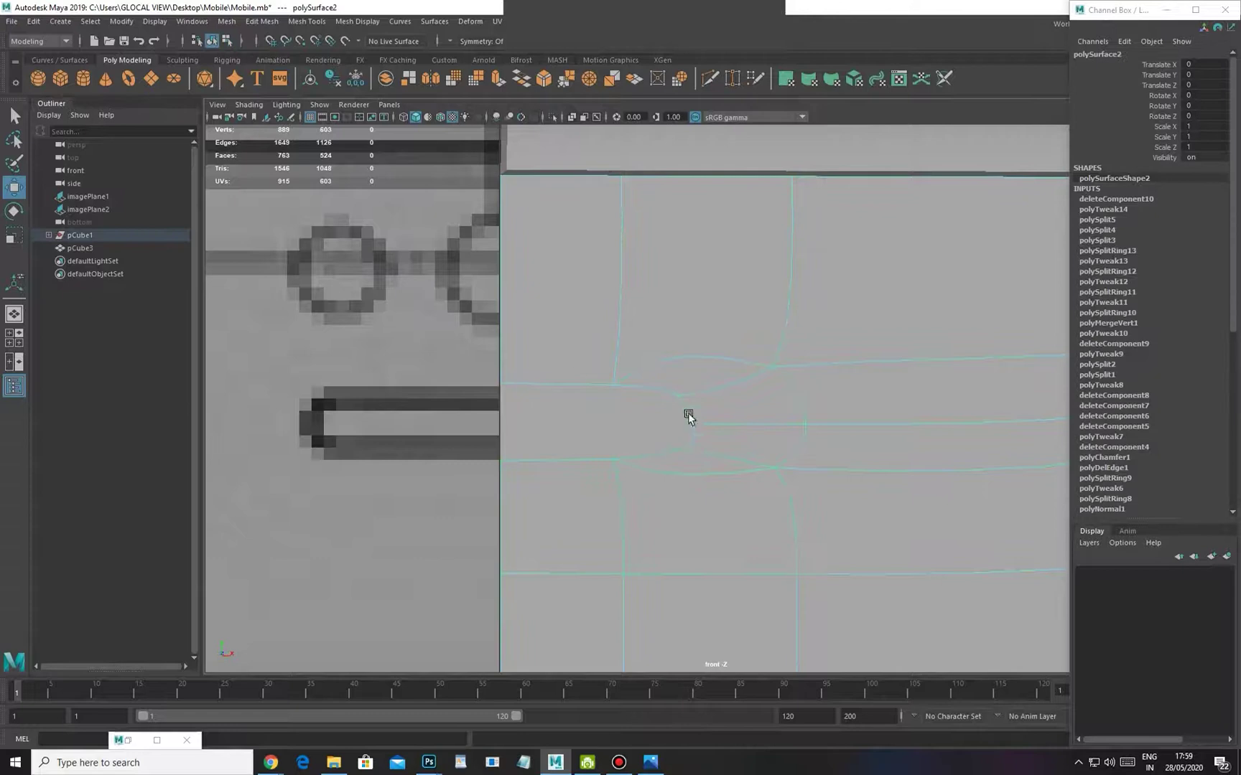
key("4")
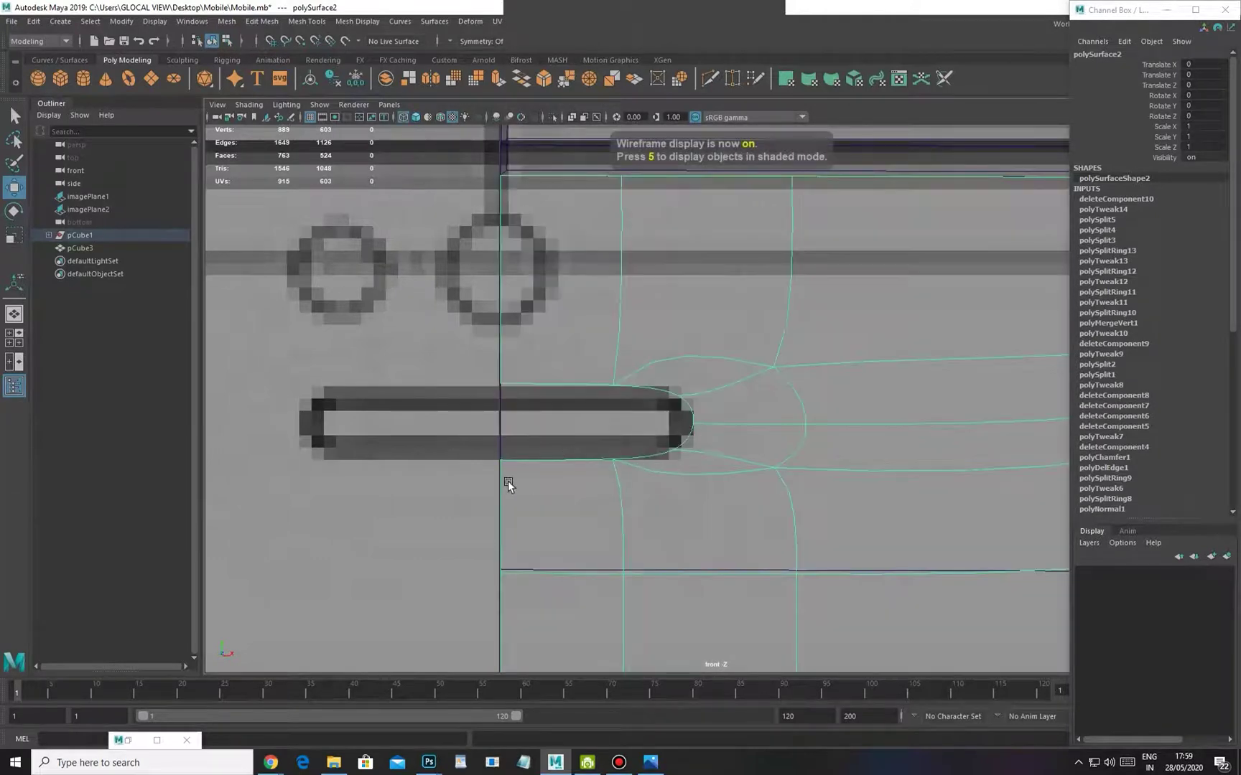
key("1")
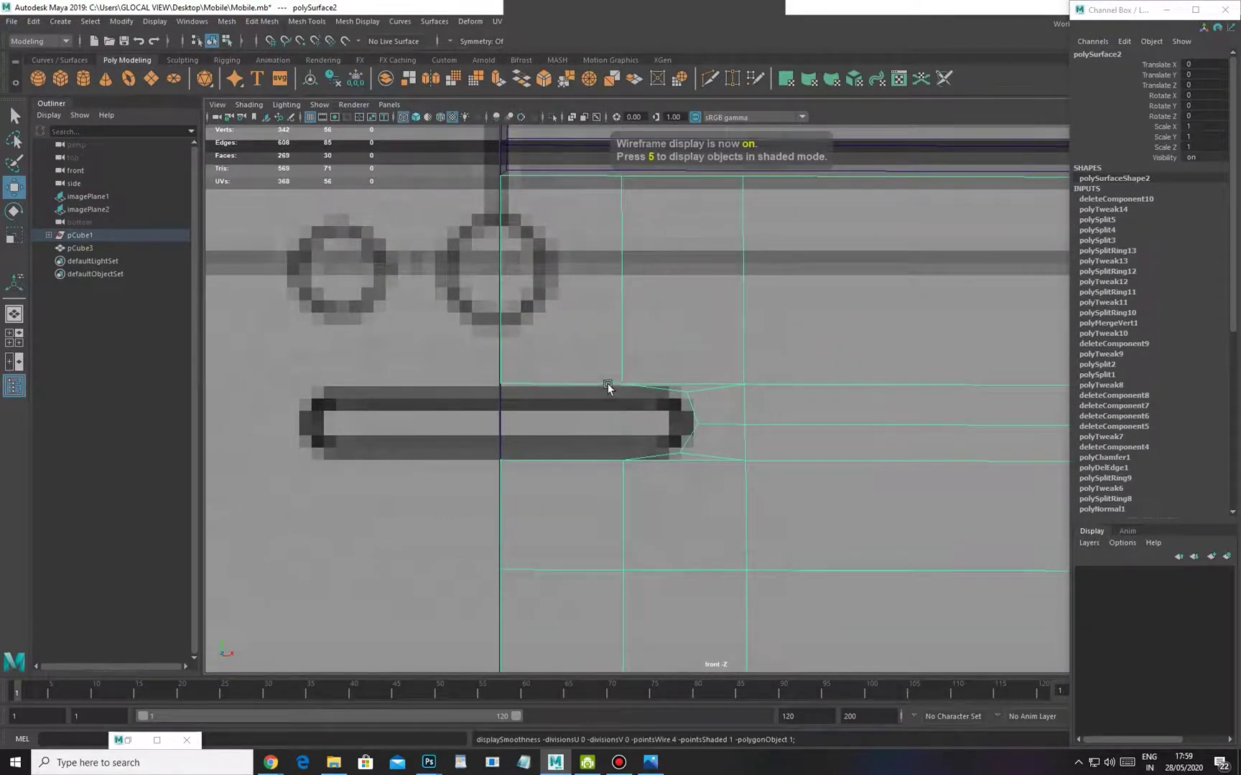
Raise the slot's lower edge vertices and lower its upper edge vertices slightly to narrow the opening
right_click_drag(619, 384, 491, 384)
left_click_drag(499, 371, 668, 413)
left_click_drag(509, 443, 649, 482)
left_click(500, 459)
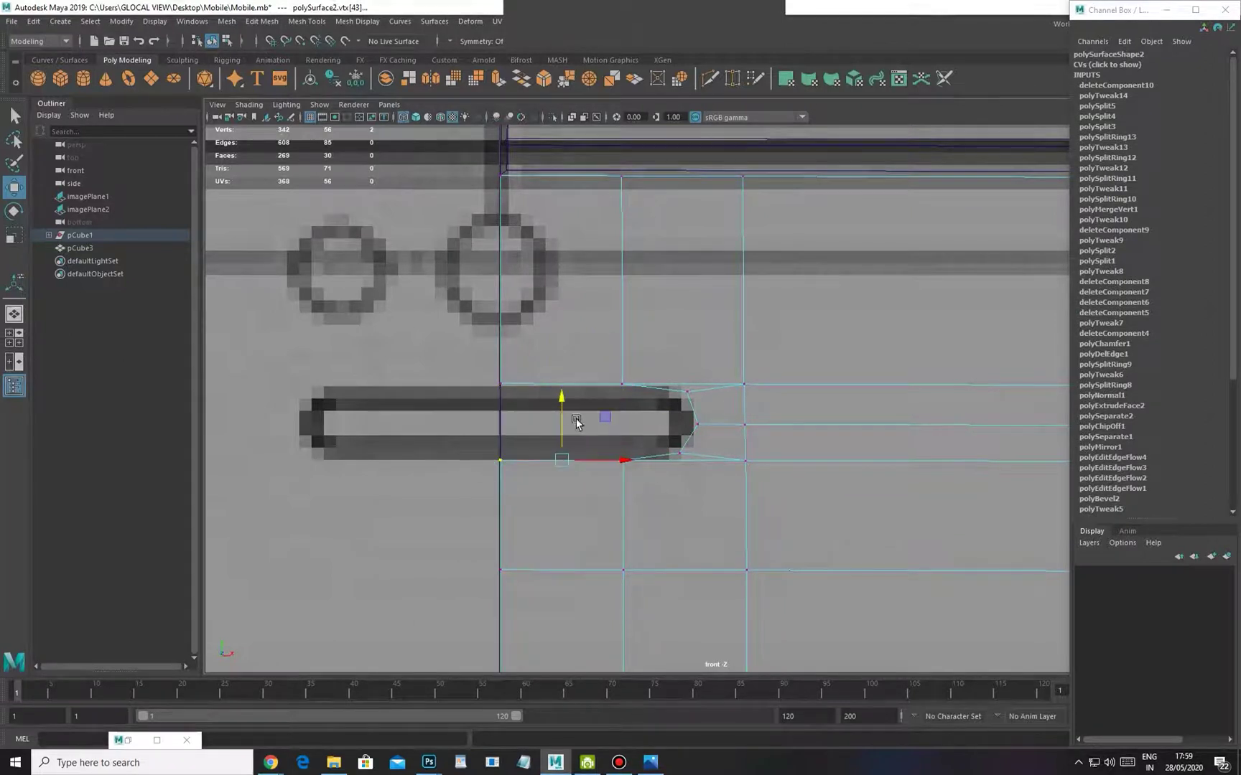
left_click_drag(563, 404, 564, 397)
left_click_drag(479, 358, 633, 403)
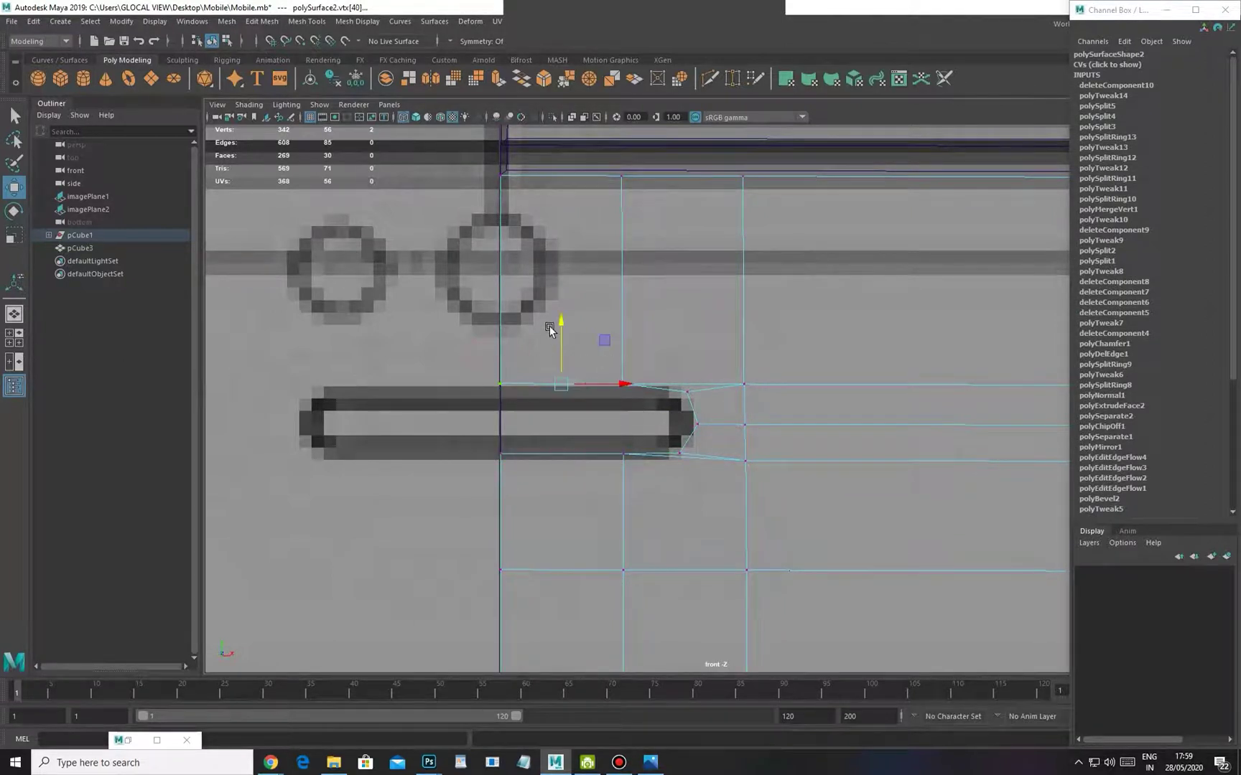
left_click_drag(565, 327, 564, 332)
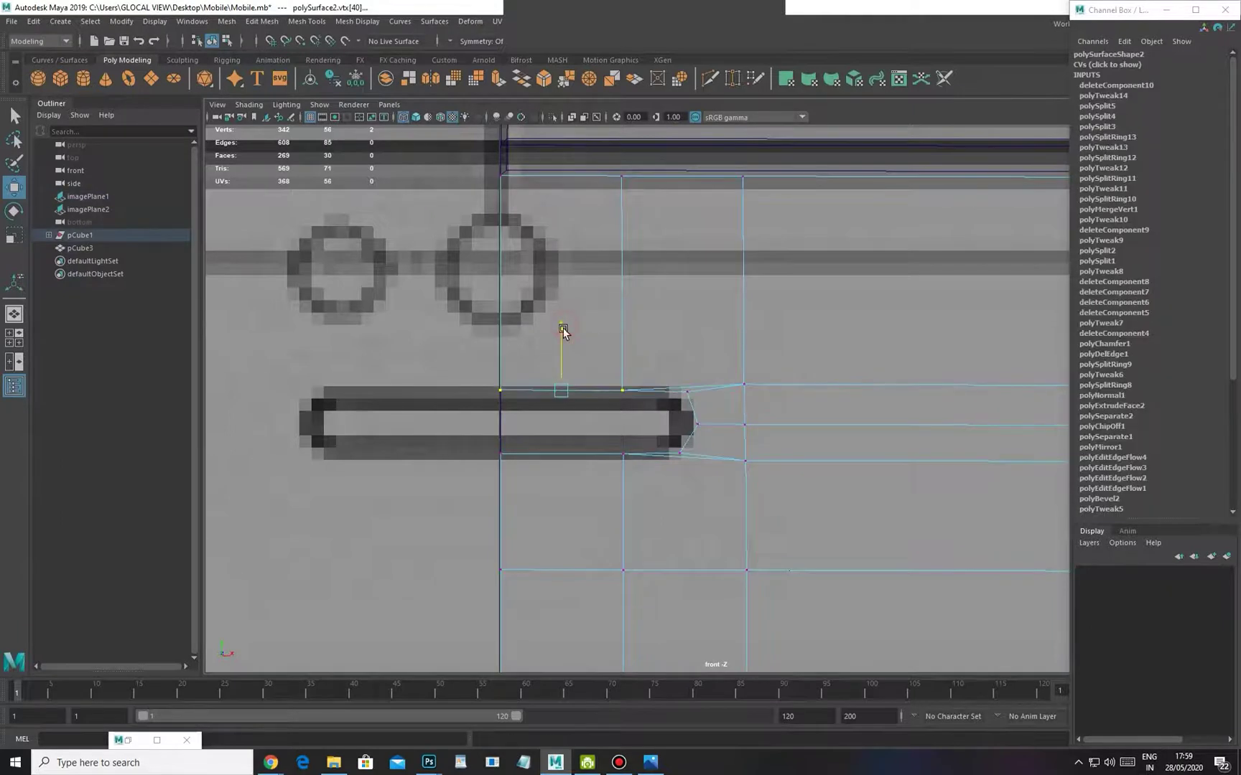
Try a duplicate of the half panel mirrored in X in the shaded perspective view, and delete the copy
key("5")
key("space")
mouse_move(740, 469)
left_mouse_down()
mouse_move(753, 359)
mouse_move(734, 454)
left_mouse_up()
right_click_drag(747, 452, 798, 412)
left_click_drag(798, 411, 728, 520, "alt")
key("6")
mouse_move(773, 385)
left_mouse_down("alt")
mouse_move(720, 460)
mouse_move(781, 446)
mouse_move(742, 401)
left_mouse_up("alt")
key("ctrl+shift+d")
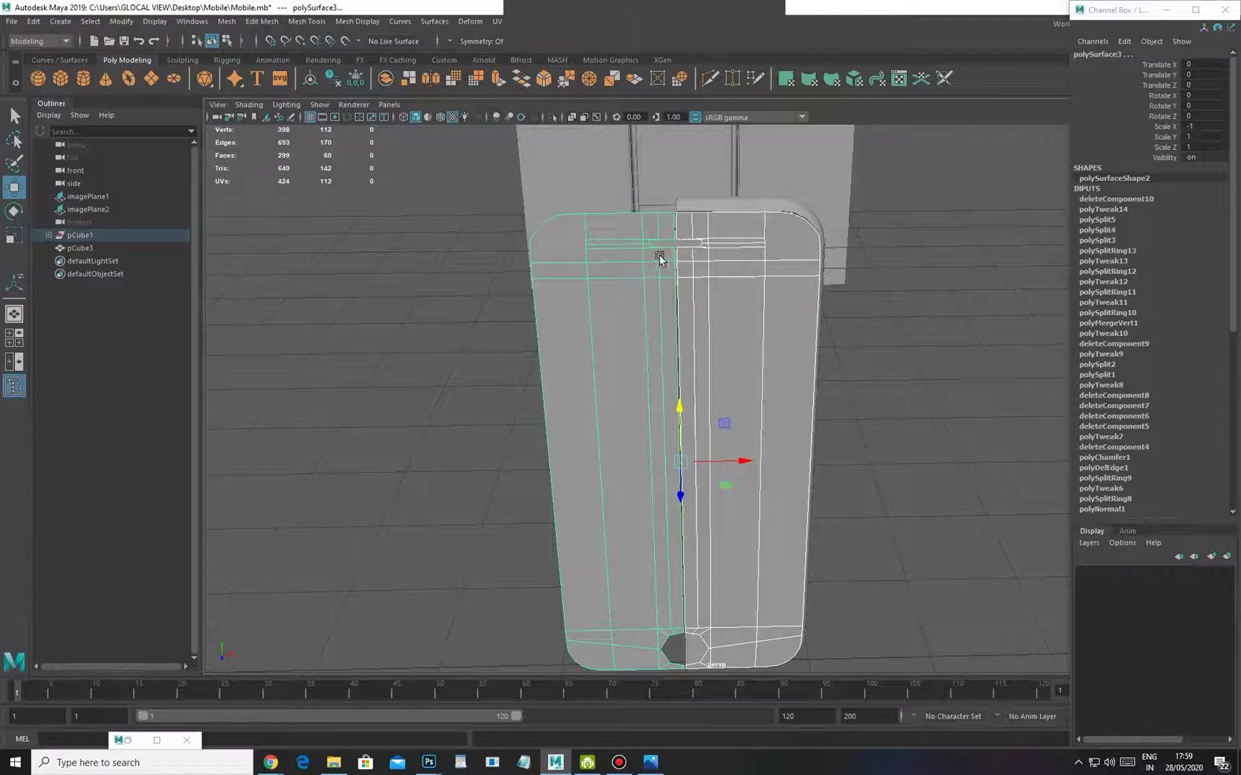
left_click(639, 277)
key("Delete")
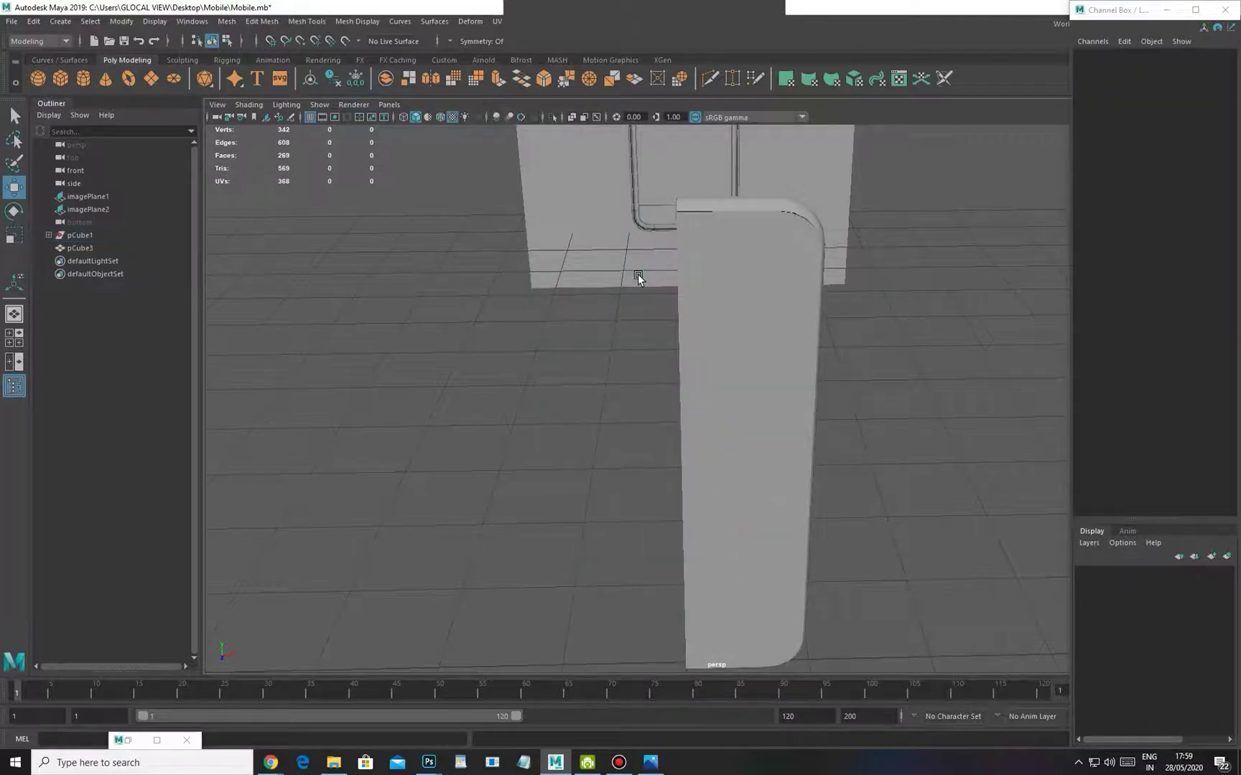
Move the half panel's pivot horizontally onto its inner vertical edge in the front view
left_click(761, 410)
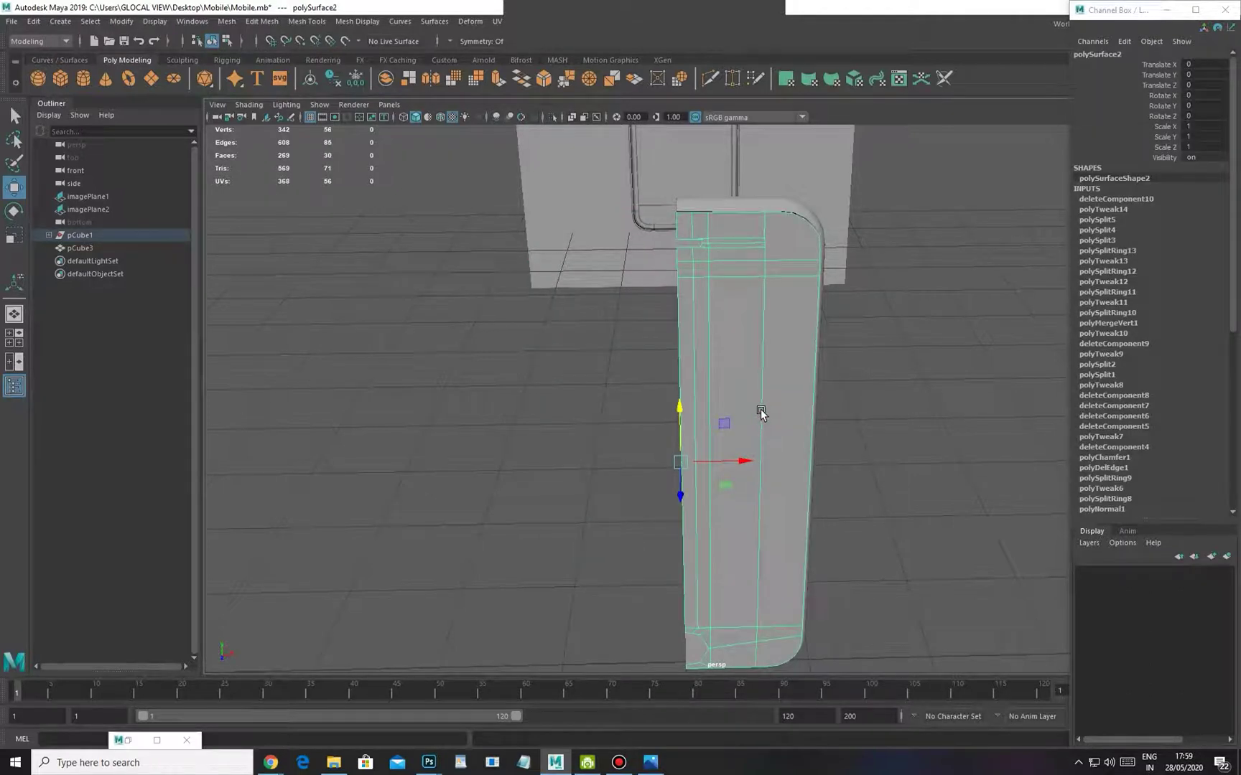
key("space")
left_click_drag(758, 385, 756, 410)
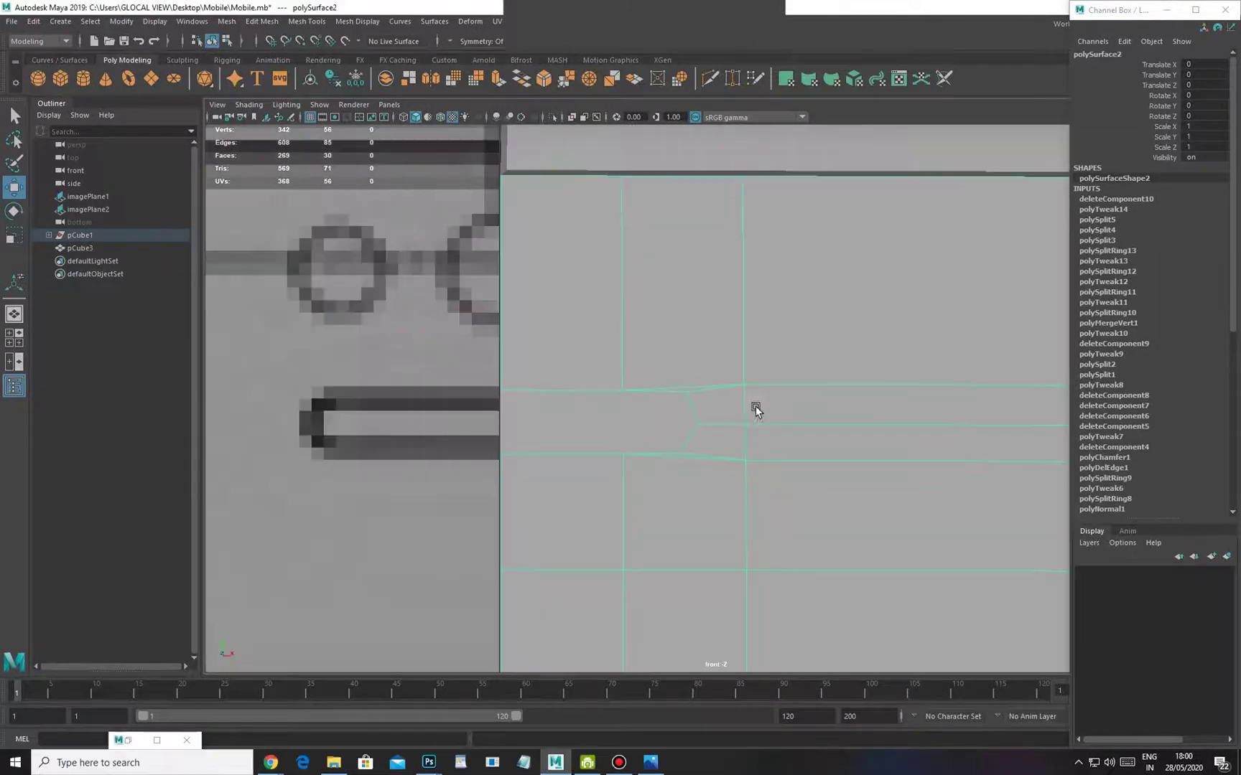
middle_click_drag(553, 481, 738, 207, "alt")
right_click_drag(817, 402, 575, 377, "alt")
middle_click_drag(560, 380, 519, 193, "alt")
right_click_drag(517, 372, 661, 381, "alt")
middle_click_drag(662, 381, 830, 487, "alt")
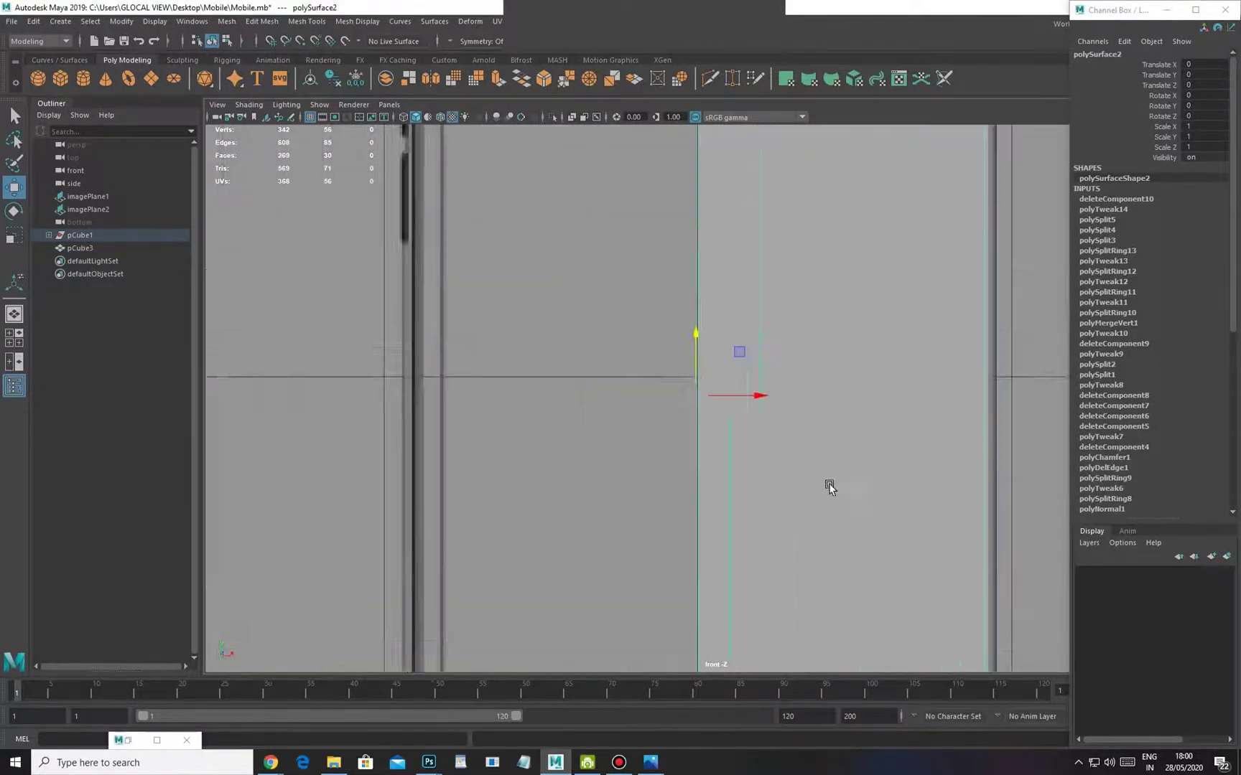
right_click_drag(529, 390, 675, 420, "alt")
right_click_drag(627, 413, 928, 471, "alt")
middle_click_drag(579, 442, 529, 443, "alt")
right_click_drag(529, 443, 959, 485, "alt")
mouse_move(568, 409)
middle_mouse_down("alt")
mouse_move(528, 407)
mouse_move(552, 413)
middle_mouse_up("alt")
right_click_drag(551, 414, 597, 434, "alt")
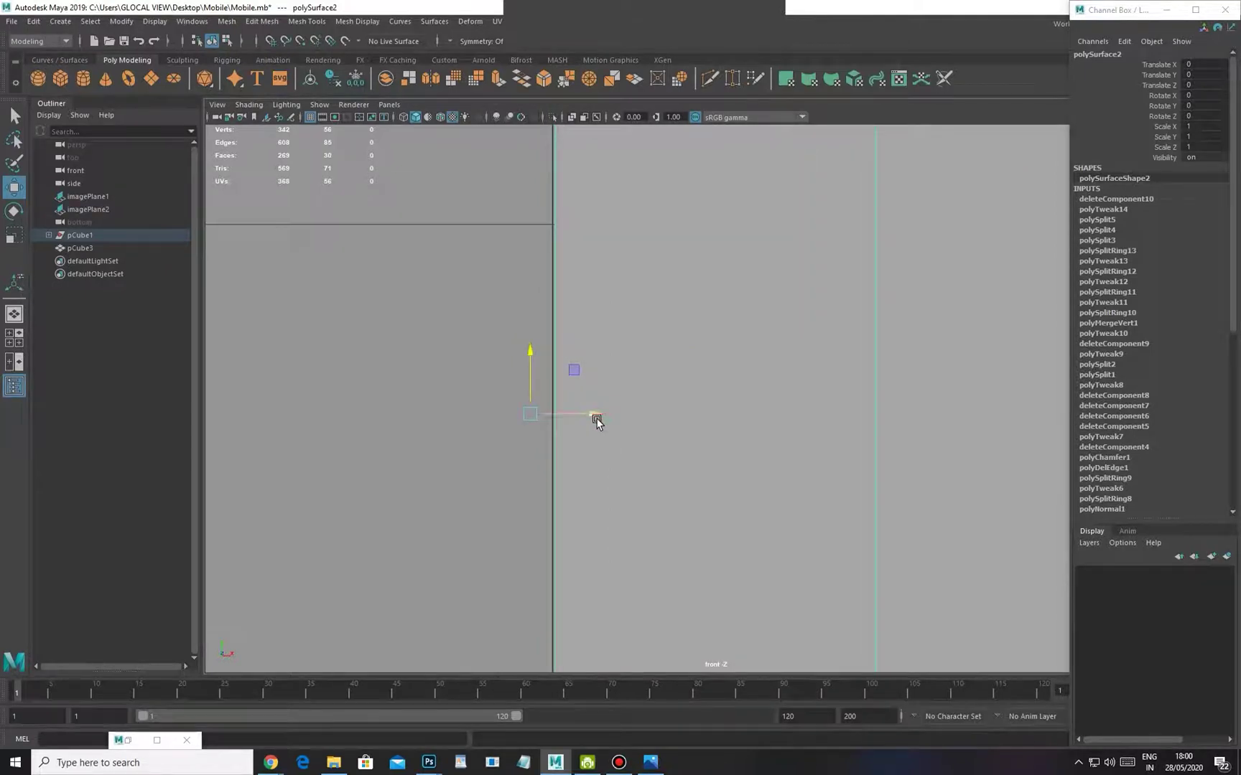
key("d")
left_click_drag(581, 415, 601, 417)
key("d")
scroll(750, 457, "down", 6)
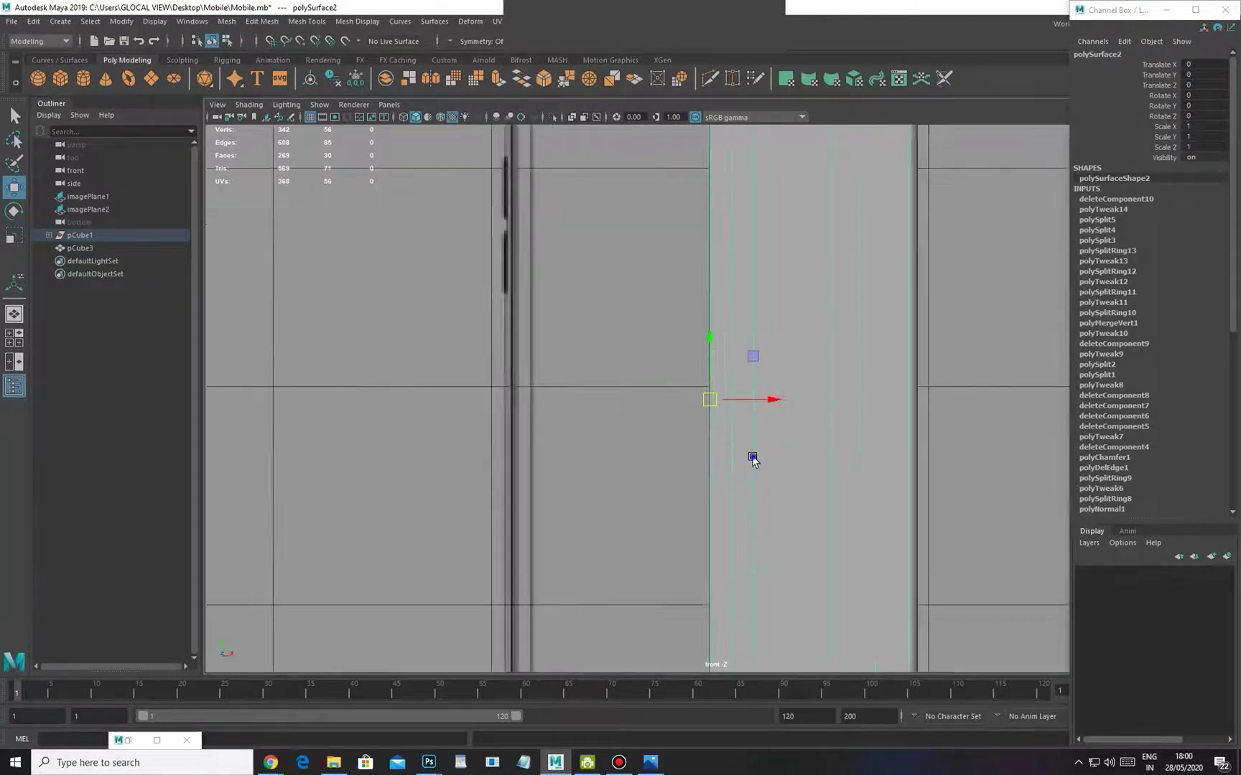
Create a mirrored duplicate of the half panel across the corrected pivot and select both halves
key("ctrl+shift+d")
right_click_drag(496, 429, 906, 472, "alt")
left_click(742, 494, "shift")
key("space")
left_click_drag(606, 479, 624, 280)
left_click_drag(632, 291, 711, 349, "alt")
scroll(711, 350, "up", 1)
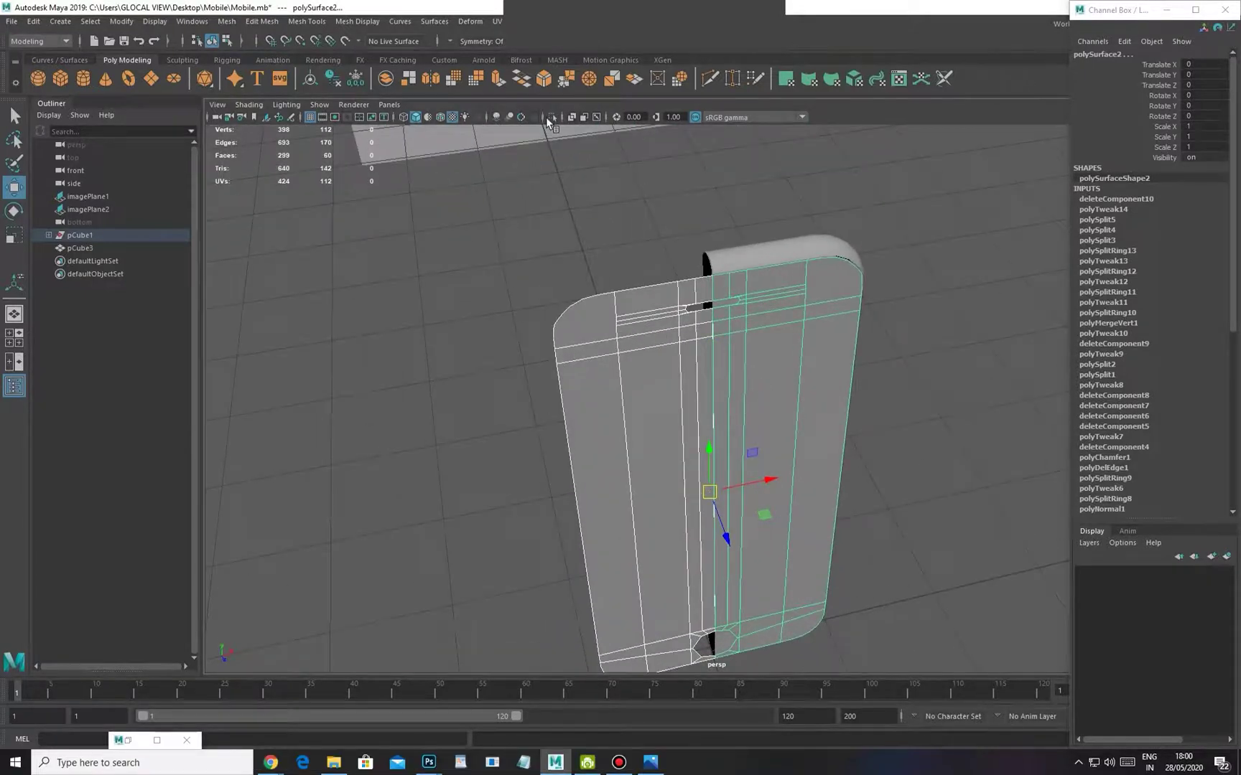
Isolate the two panel halves and combine them into one mesh
left_click(552, 117)
right_click(855, 304, "shift")
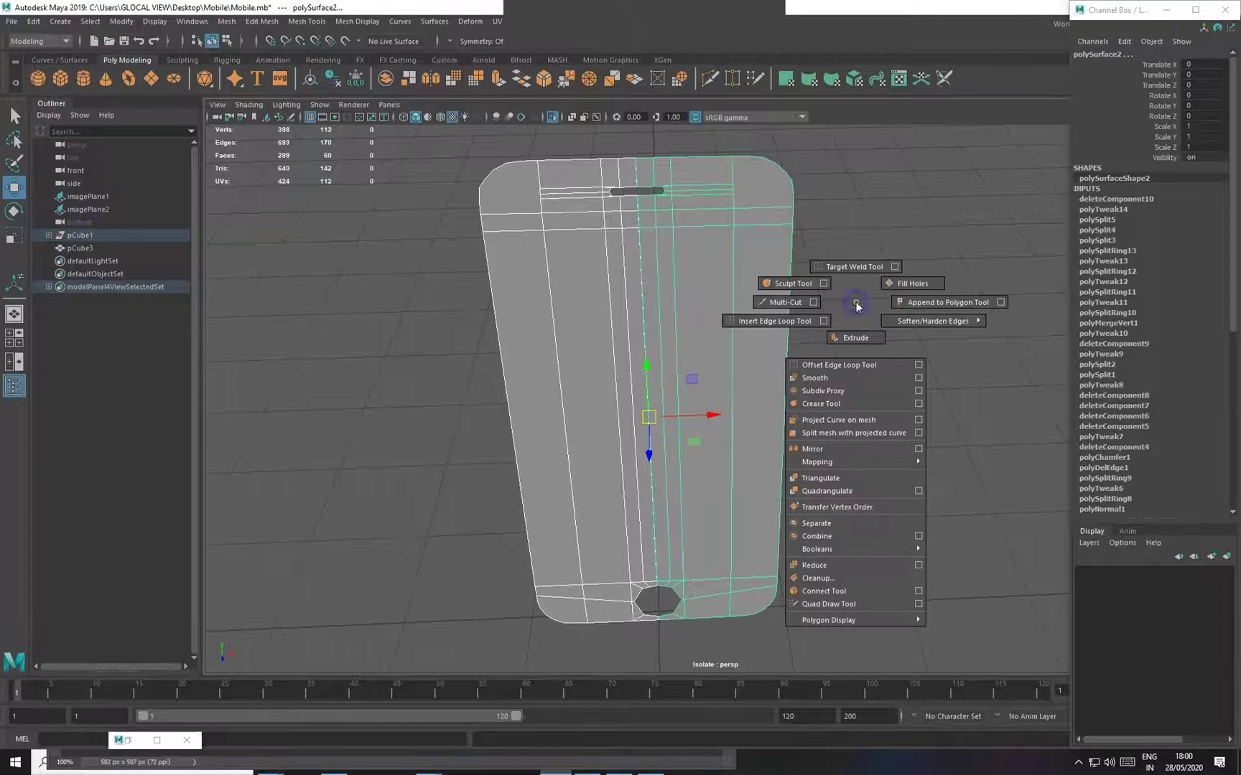
left_click(819, 535)
Select only the vertices along the combined panel's centre seam, excluding the neighbouring columns in the front view
right_click_drag(754, 332, 671, 323)
left_click_drag(636, 188, 668, 523)
key("space")
left_click_drag(668, 523, 663, 554)
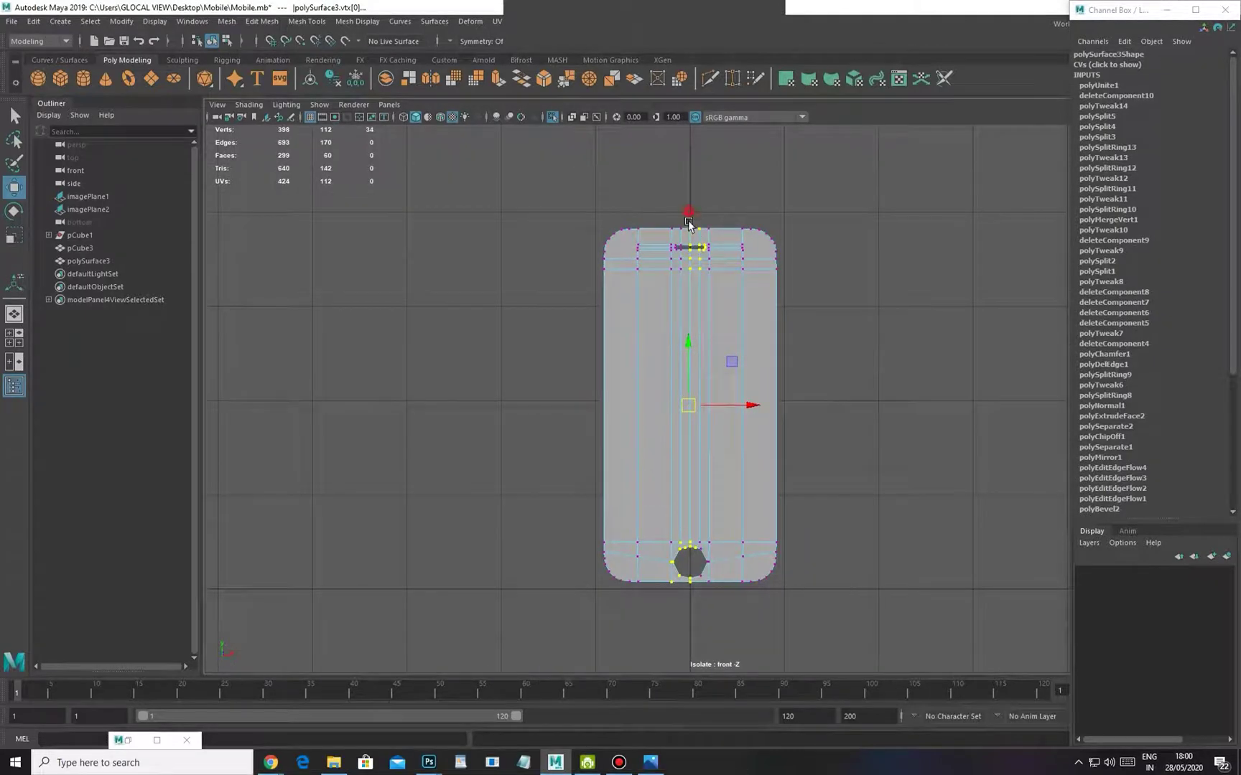
left_click_drag(689, 590, 693, 597)
key("space")
left_click_drag(662, 511, 649, 351)
left_click_drag(646, 359, 646, 421, "alt")
right_click_drag(646, 421, 656, 368, "alt")
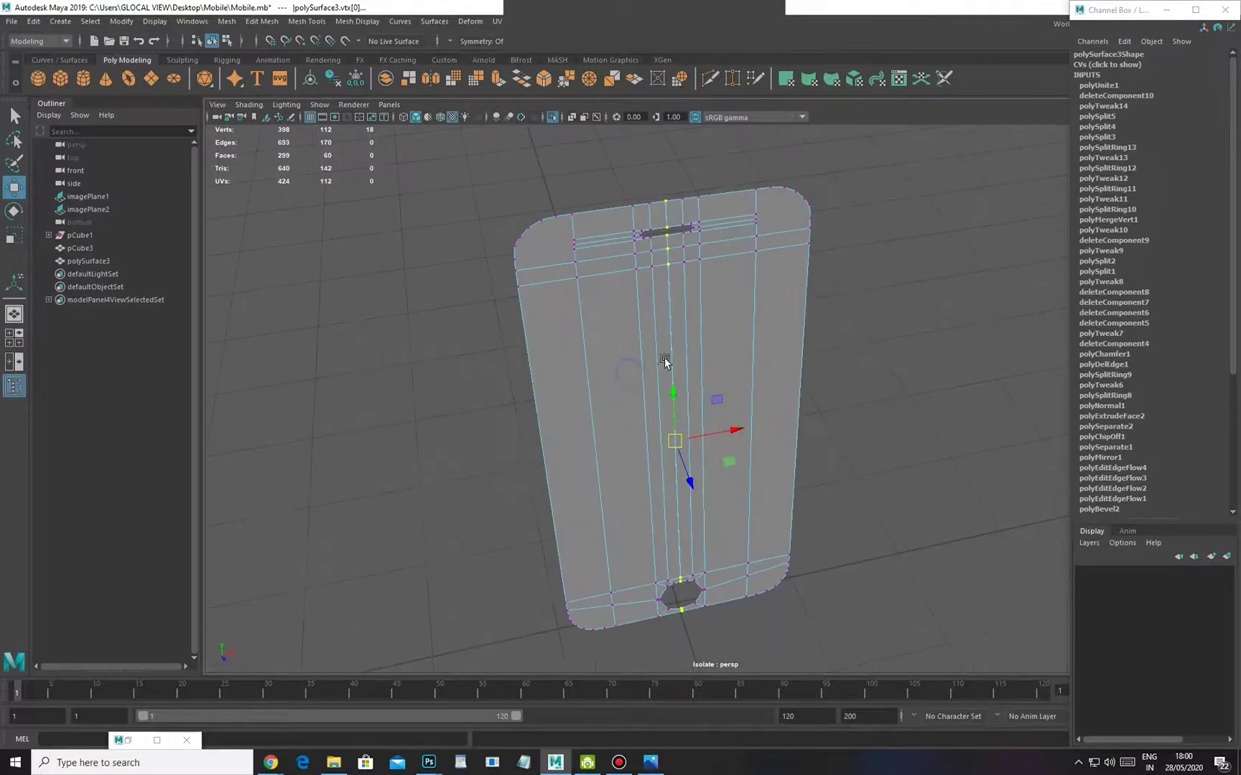
Try Merge and Merge to Center on the selected seam vertices, undoing each result
left_click(271, 22)
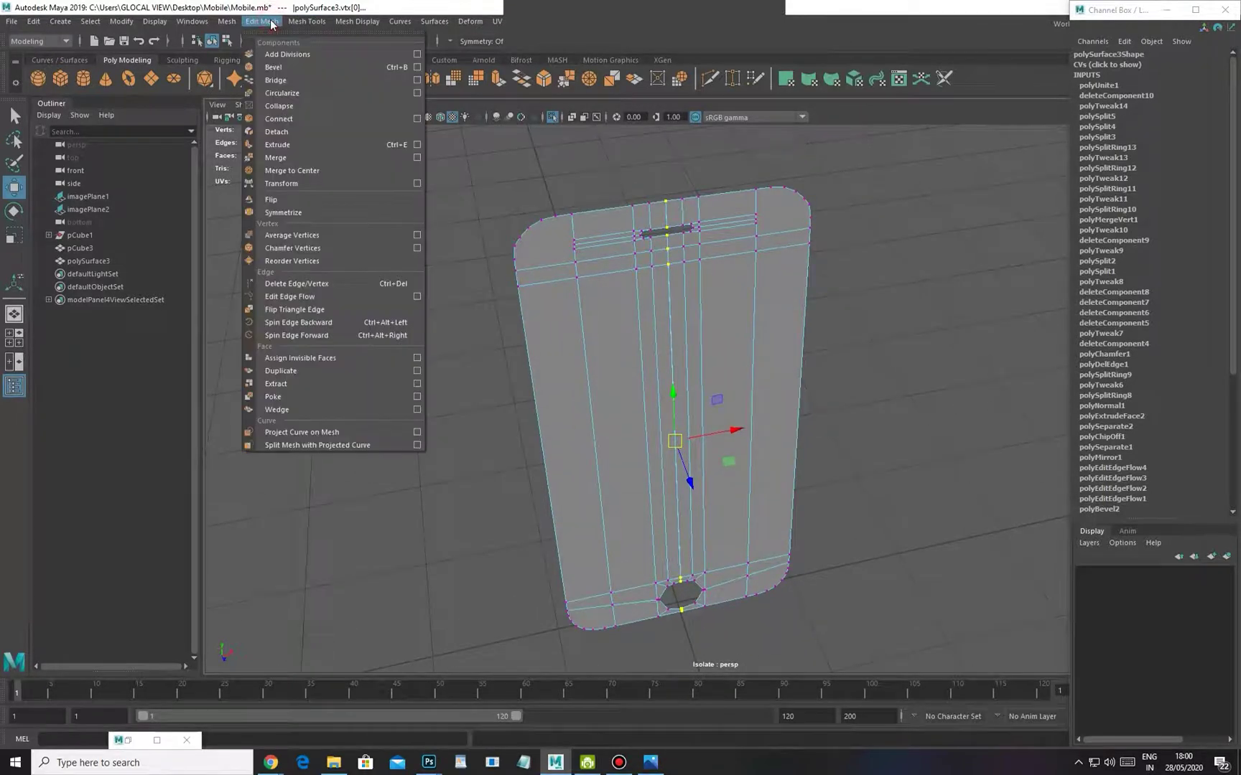
left_click(302, 158)
scroll(588, 337, "up", 2)
key("ctrl+z")
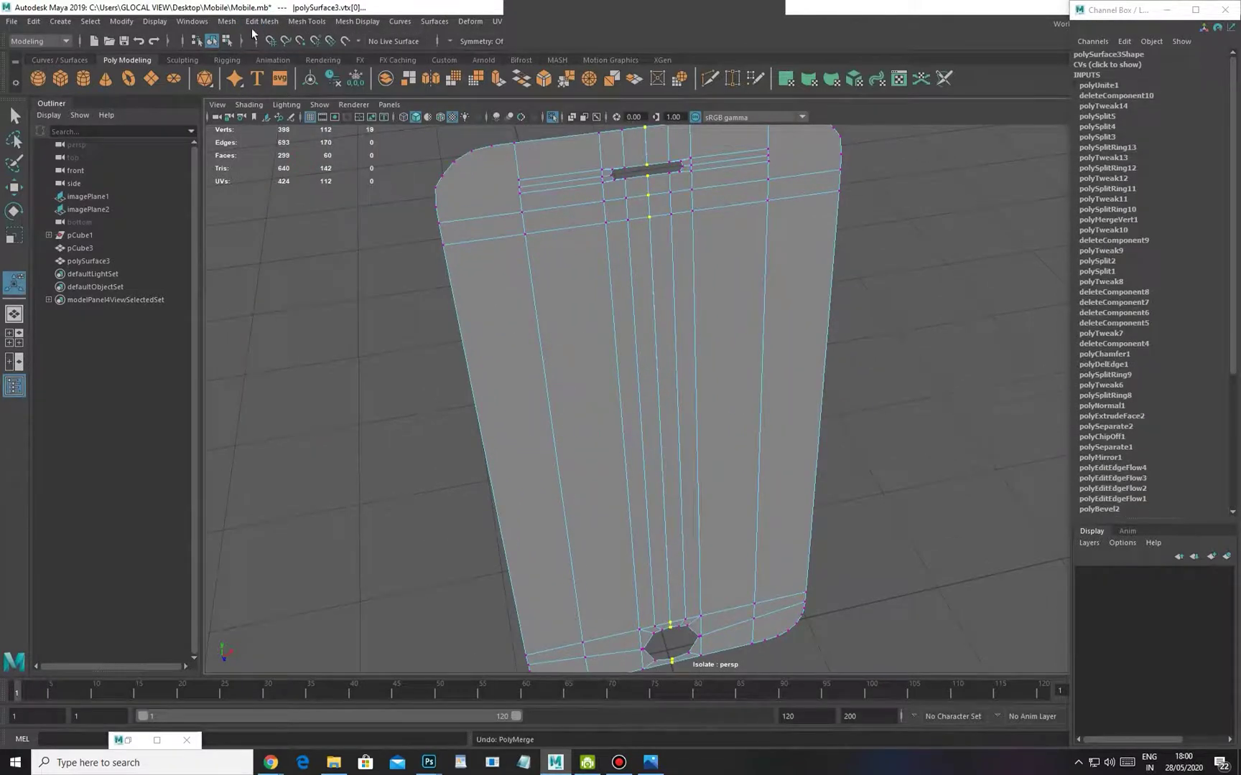
left_click(227, 21)
mouse_move(190, 22)
mouse_move(251, 20)
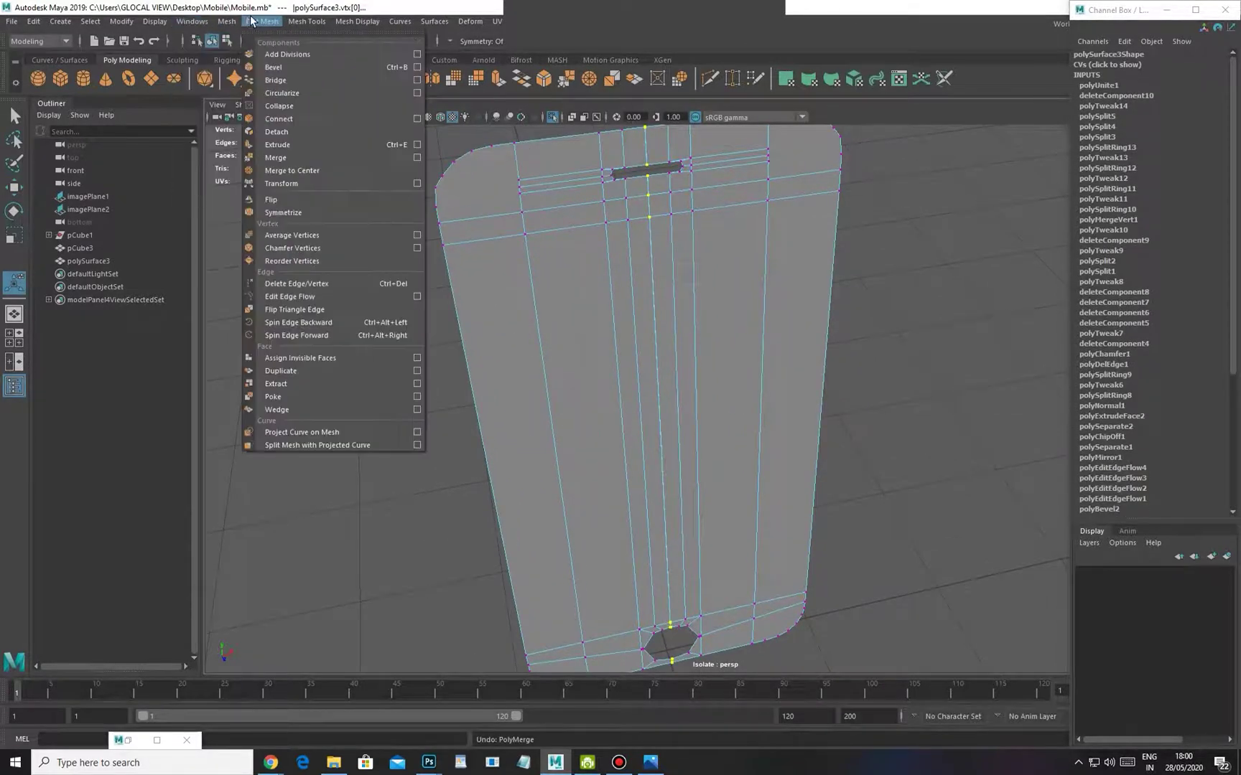
left_click(291, 170)
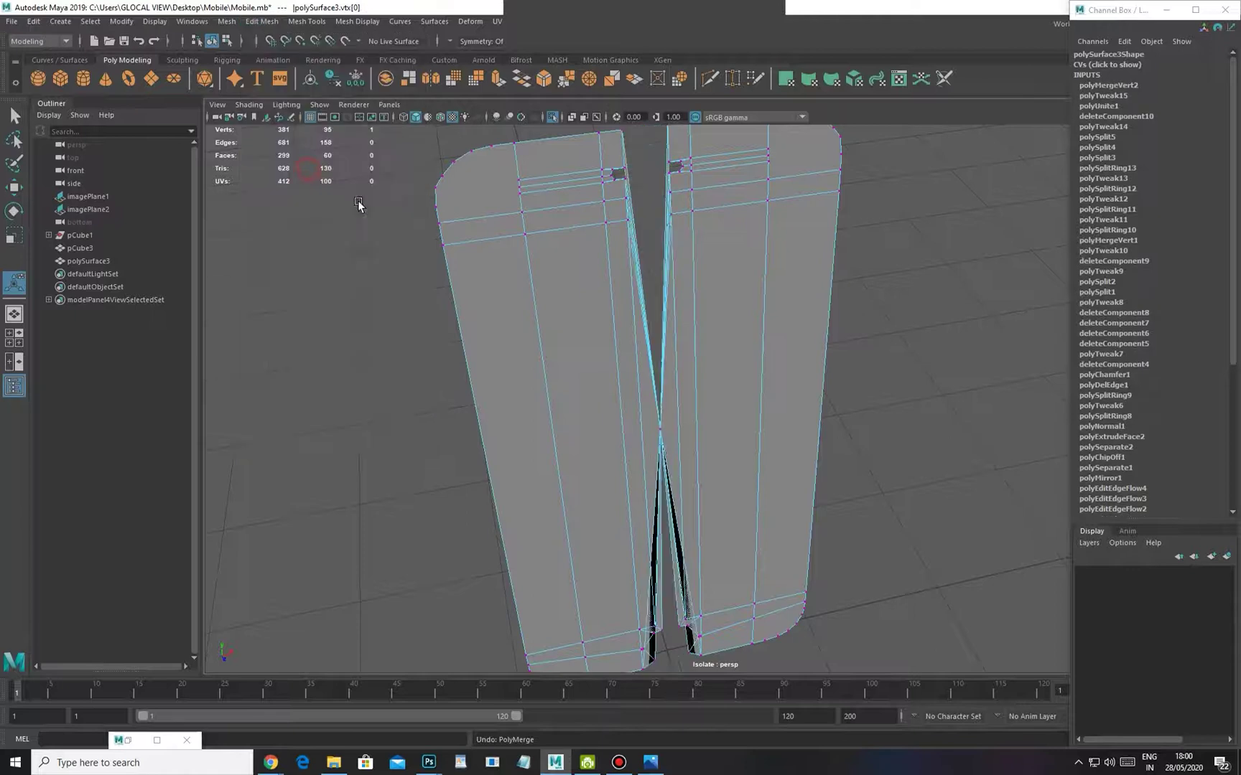
scroll(600, 317, "down", 2)
key("ctrl+z")
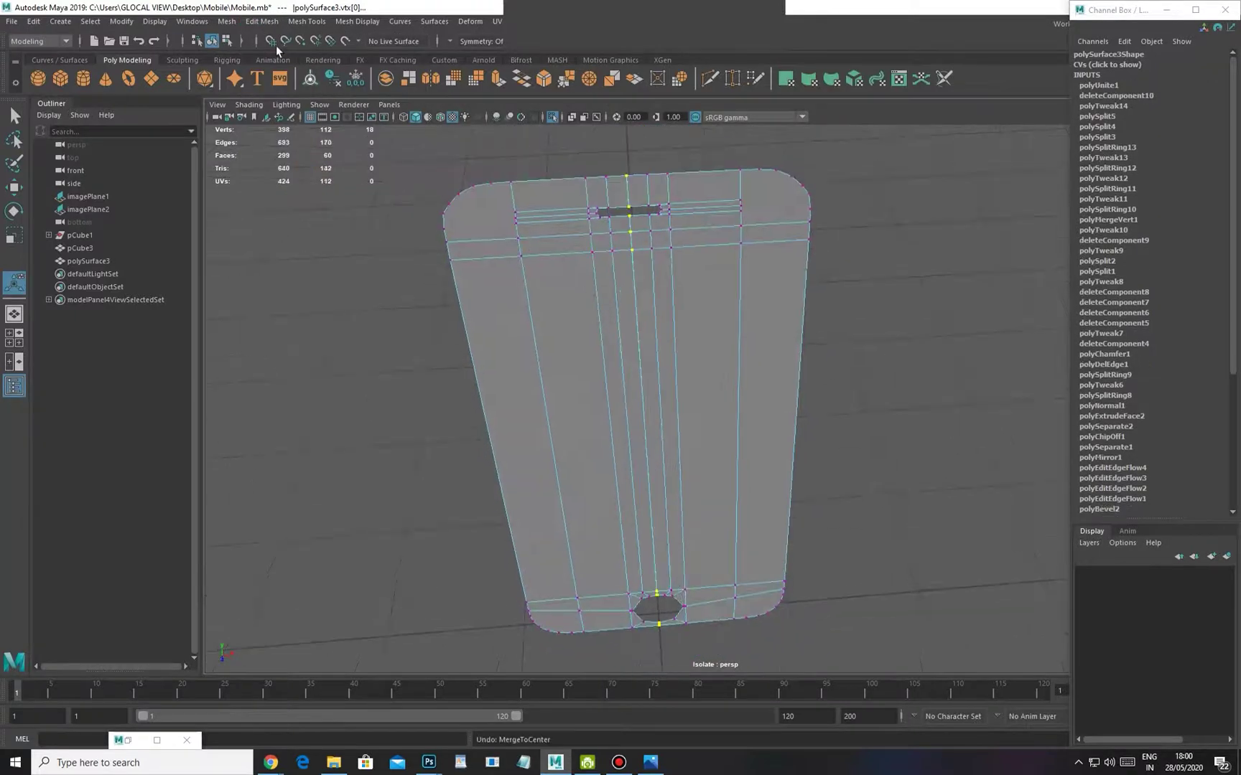
Merge the centre seam vertices with a distance threshold of 0.01
left_click(261, 21)
left_click(301, 161)
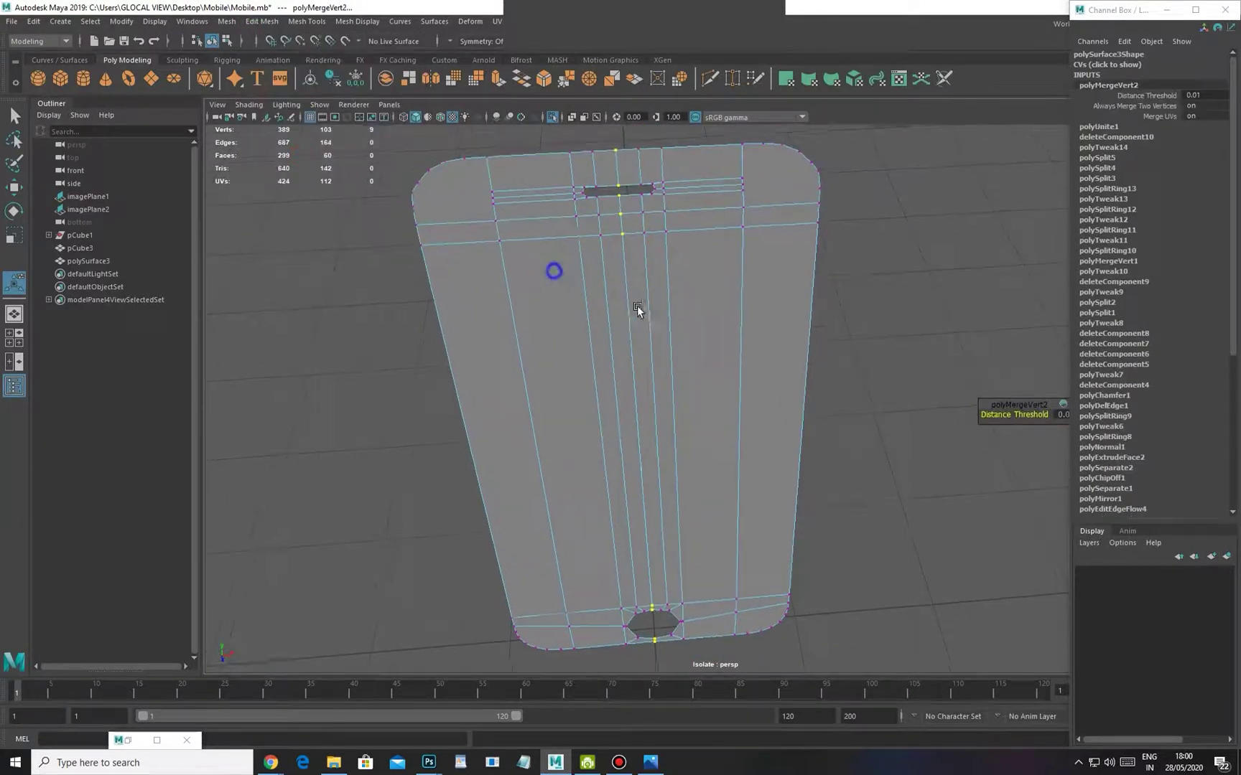
left_click(930, 255)
Check the merged panel in object mode with smooth preview, undo a test move and return to the unsmoothed display
key("3")
right_click_drag(654, 313, 717, 251)
left_click_drag(654, 291, 646, 248, "alt")
right_click_drag(684, 302, 686, 359, "alt")
left_click_drag(617, 407, 626, 339, "alt")
right_click_drag(636, 342, 638, 395)
left_click(639, 354)
key("w")
middle_click_drag(687, 307, 692, 385, "alt")
left_click_drag(643, 318, 687, 204)
key("ctrl+z")
left_click_drag(671, 359, 659, 496, "alt")
key("1")
Examine the merged panel's centre seam, earpiece slot and home button opening up close along its full length
middle_click_drag(680, 536, 663, 412, "alt")
right_click_drag(665, 424, 674, 483, "alt")
middle_click_drag(600, 546, 618, 491, "alt")
right_click_drag(629, 501, 681, 371, "alt")
middle_click_drag(689, 323, 687, 515, "alt")
middle_click_drag(635, 237, 621, 402, "alt")
left_click_drag(620, 402, 635, 429, "alt")
right_click_drag(637, 429, 718, 504, "alt")
left_click_drag(668, 471, 671, 441, "alt")
right_click_drag(708, 516, 667, 512, "alt")
middle_click_drag(667, 575, 664, 287, "alt")
middle_click_drag(634, 548, 668, 345, "alt")
right_click_drag(628, 460, 687, 604, "alt")
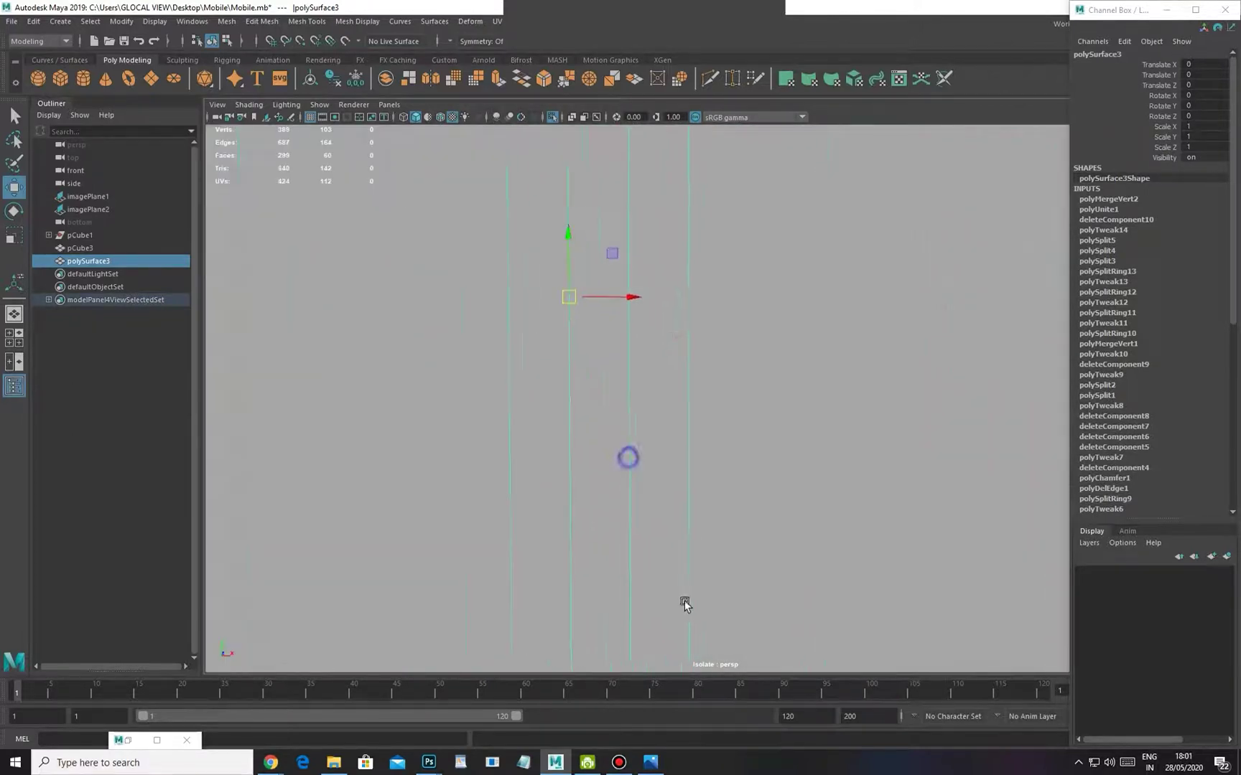
middle_click_drag(603, 513, 695, 549, "alt")
right_click_drag(695, 549, 588, 339, "alt")
middle_click_drag(630, 196, 619, 339, "alt")
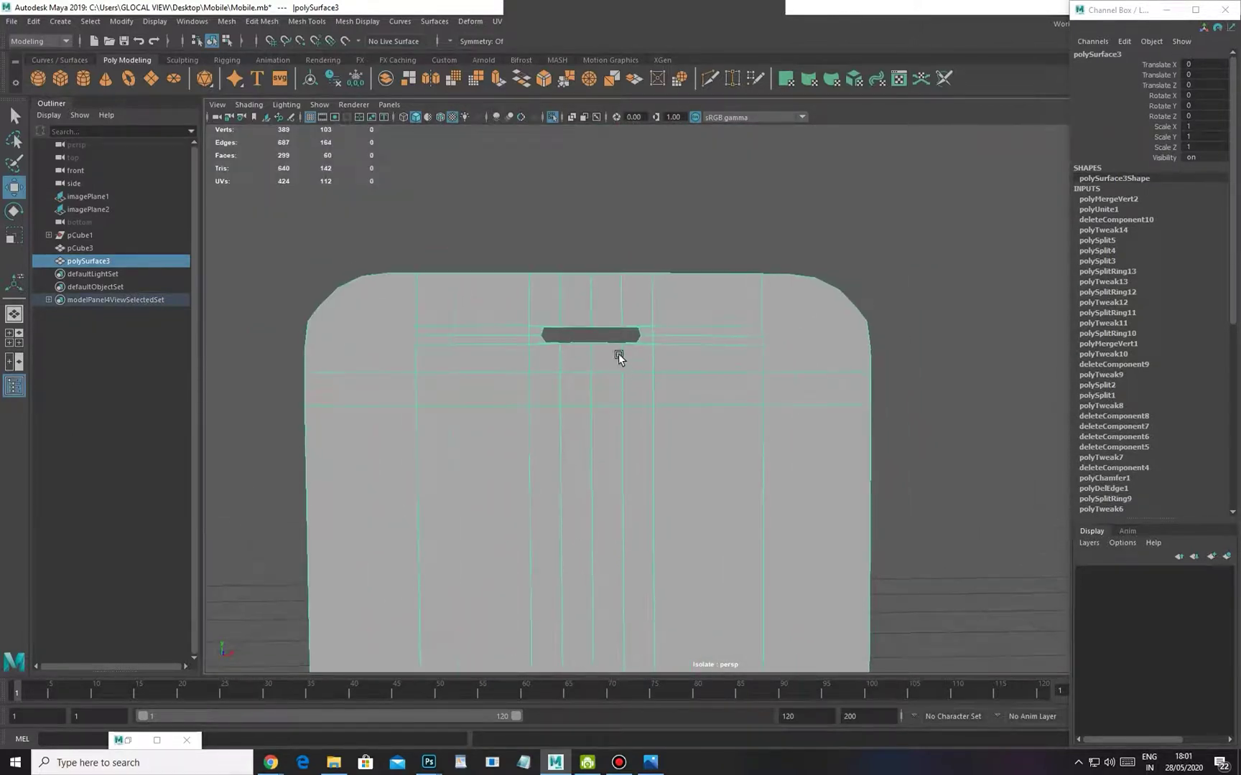
middle_click_drag(629, 522, 607, 207, "alt")
middle_click_drag(610, 574, 598, 316, "alt")
right_click_drag(568, 341, 675, 467, "alt")
right_click_drag(556, 413, 562, 502, "alt")
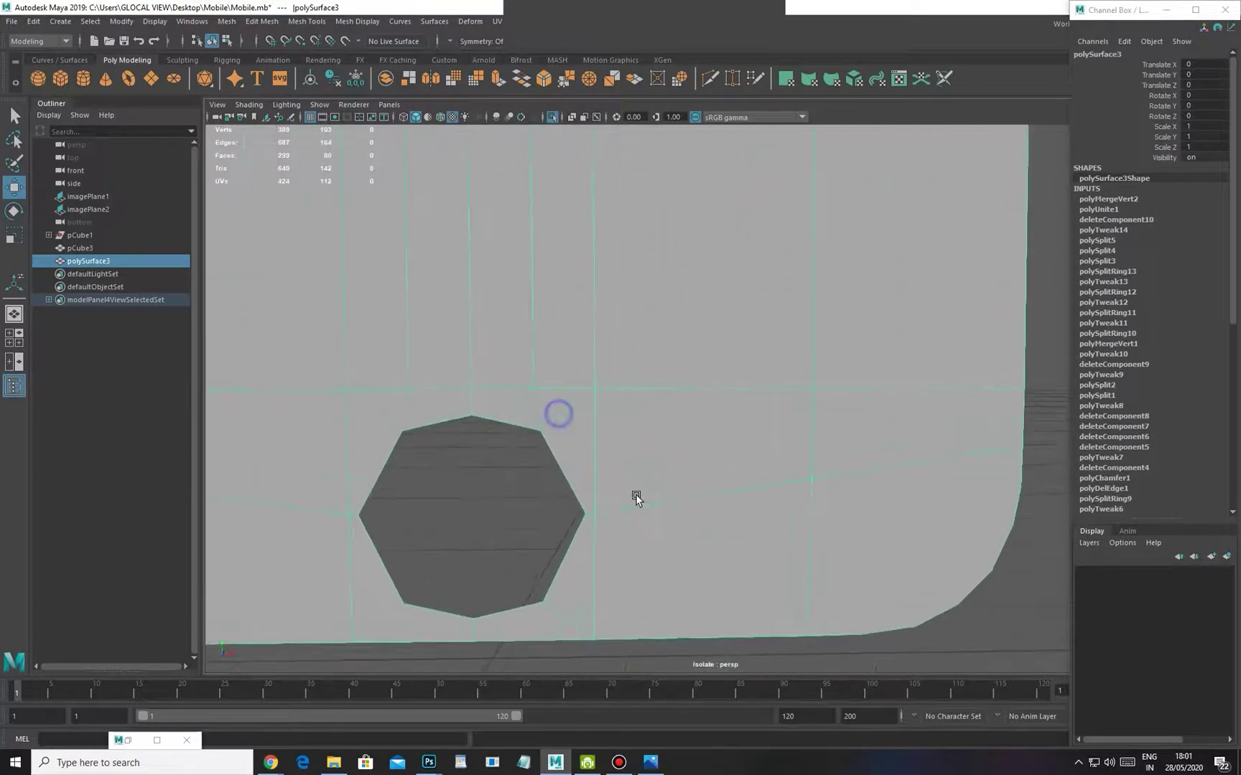
Apply Edit Edge Flow to the two short edges meeting the top of the home button opening on either side of centre
middle_click_drag(561, 503, 737, 503, "alt")
right_click_drag(592, 437, 620, 481, "alt")
key("3")
right_click_drag(681, 451, 590, 454, "alt")
middle_click_drag(615, 464, 607, 407, "alt")
key("1")
middle_click_drag(695, 435, 701, 462, "alt")
right_click_drag(681, 391, 658, 378)
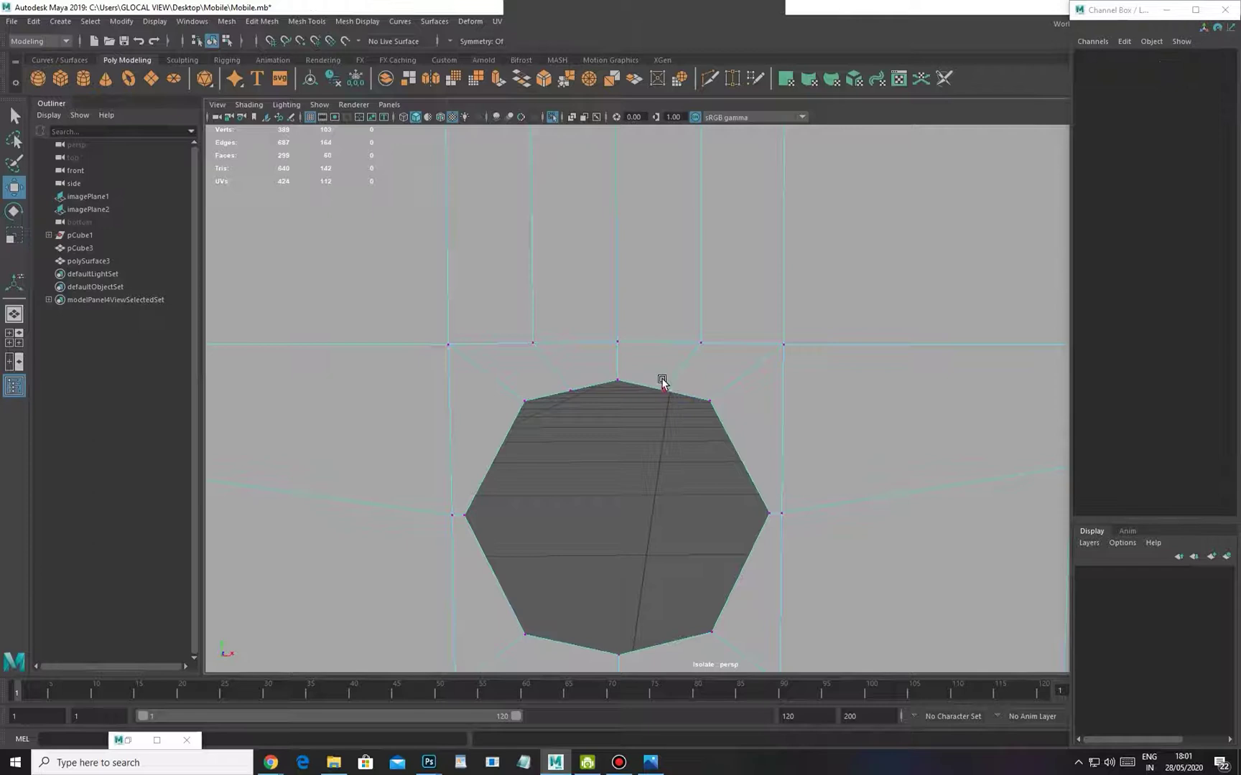
left_click(682, 372)
right_click_drag(770, 292, 757, 417, "shift")
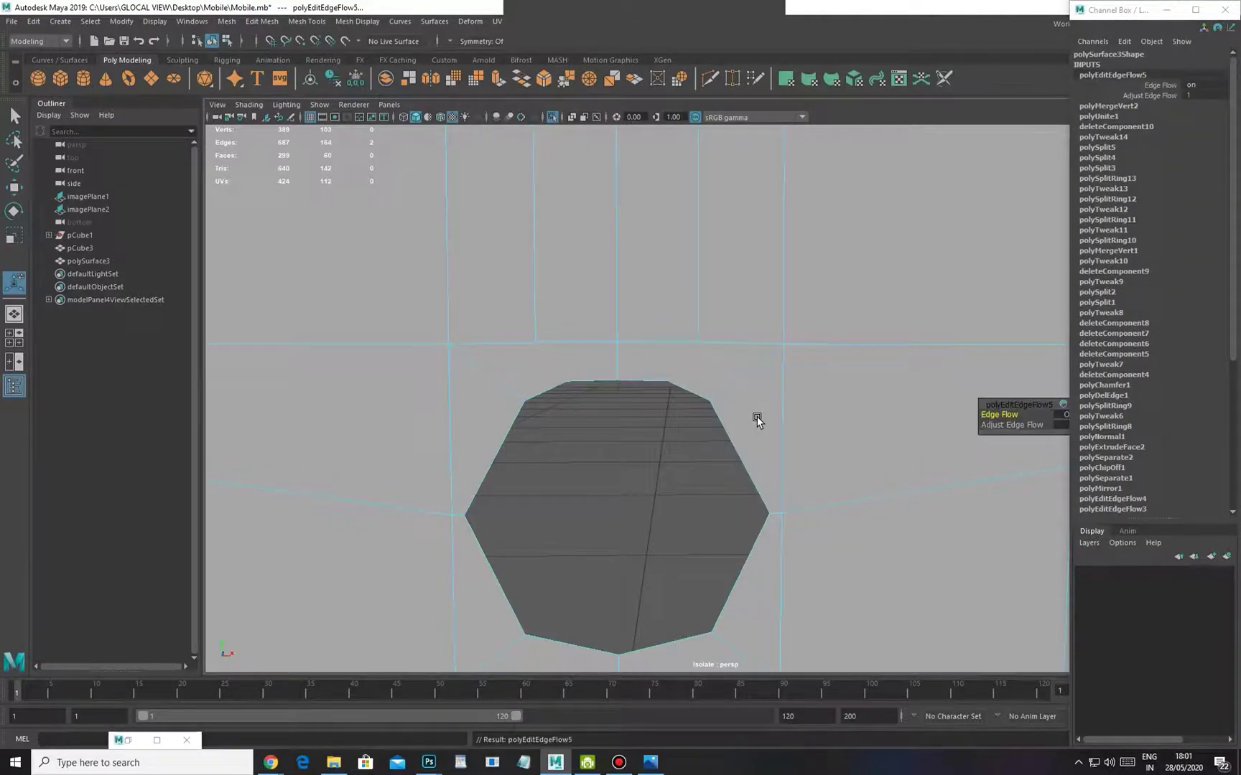
key("3")
key("1")
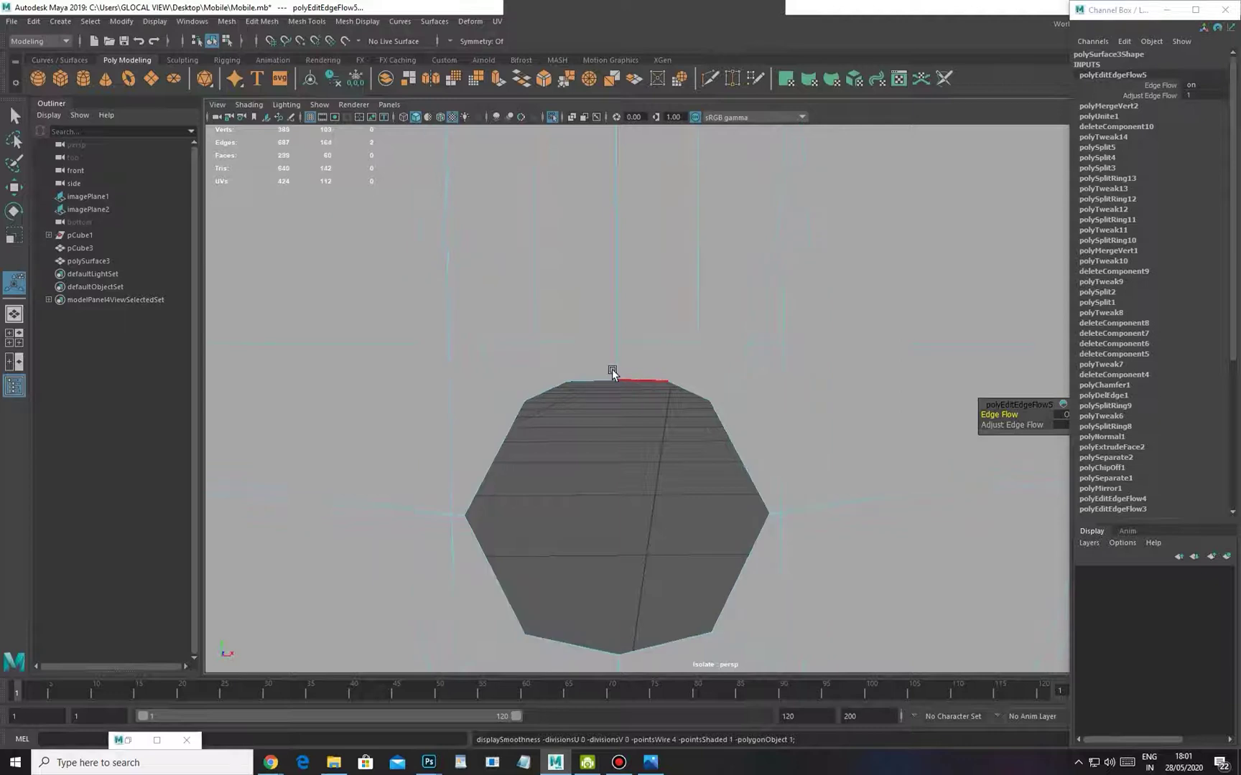
Apply Edit Edge Flow to the centre edge meeting the top of the home button opening and preview the smoothed shape
left_click(616, 379)
right_click_drag(745, 362, 745, 367, "shift")
right_click_drag(736, 488, 736, 492, "shift")
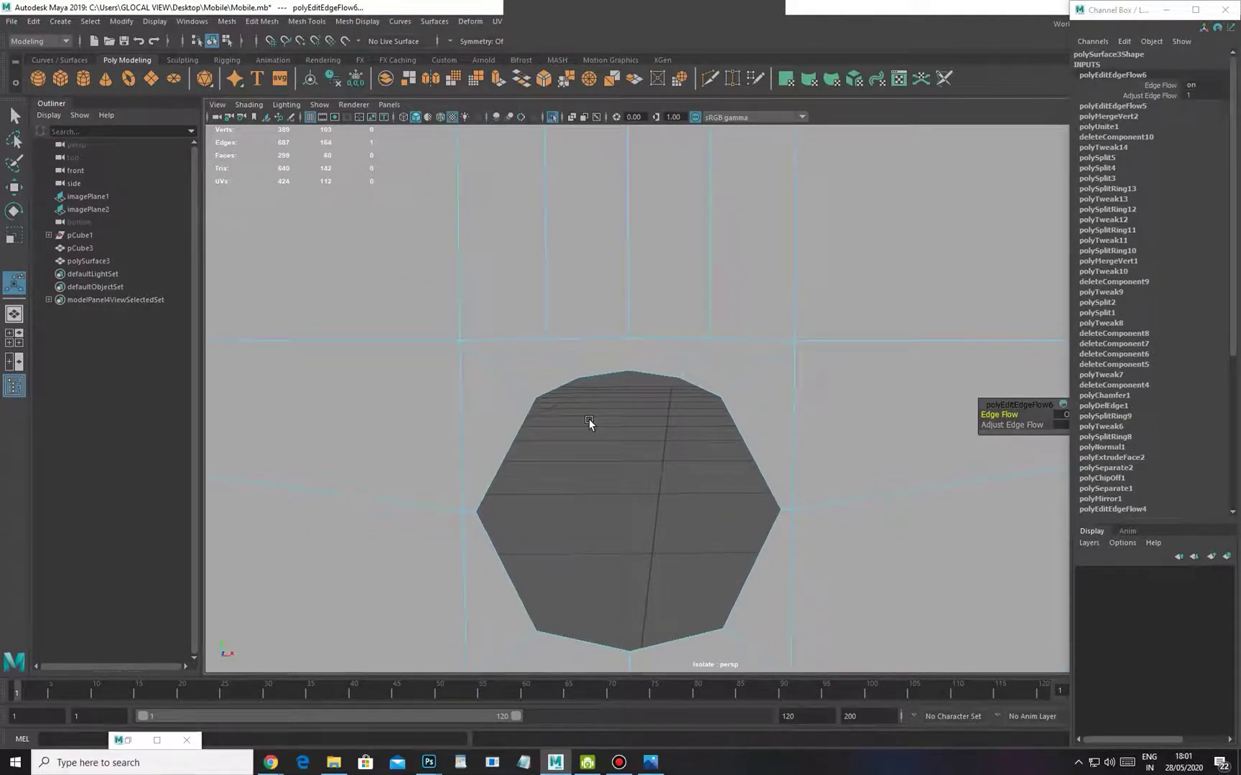
key("3")
key("1")
In the front view, move the home button opening's upper-left and upper-right corner vertices outward and down
key("space")
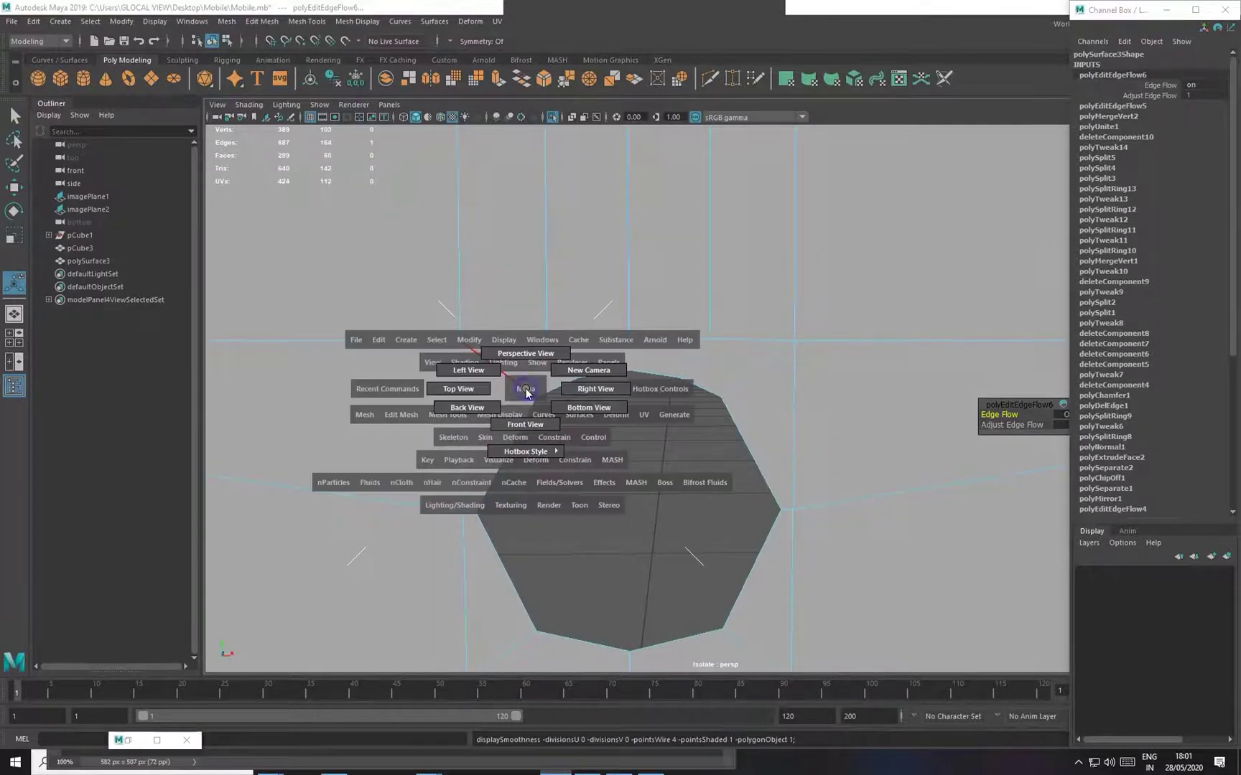
left_click(525, 424)
scroll(588, 446, "up", 10)
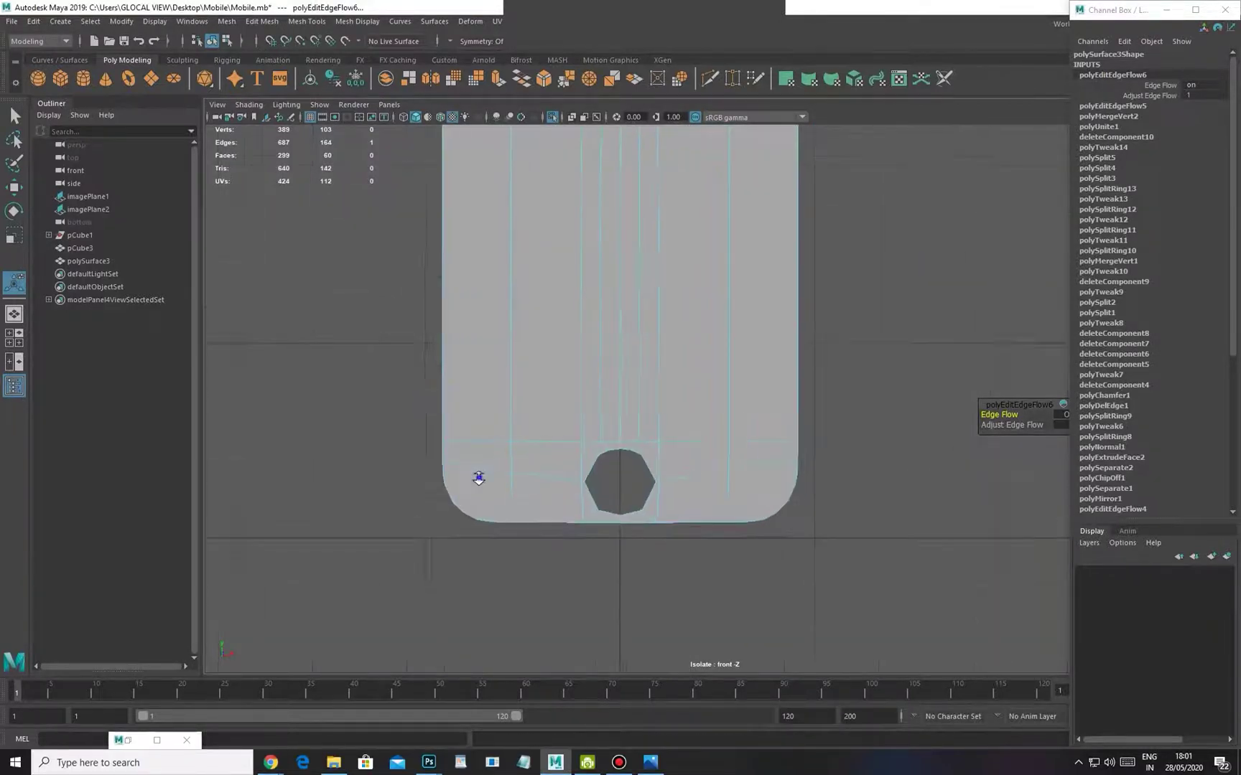
middle_click_drag(520, 553, 682, 422, "alt")
scroll(703, 435, "up", 6)
right_click_drag(495, 356, 465, 356)
left_click(515, 365)
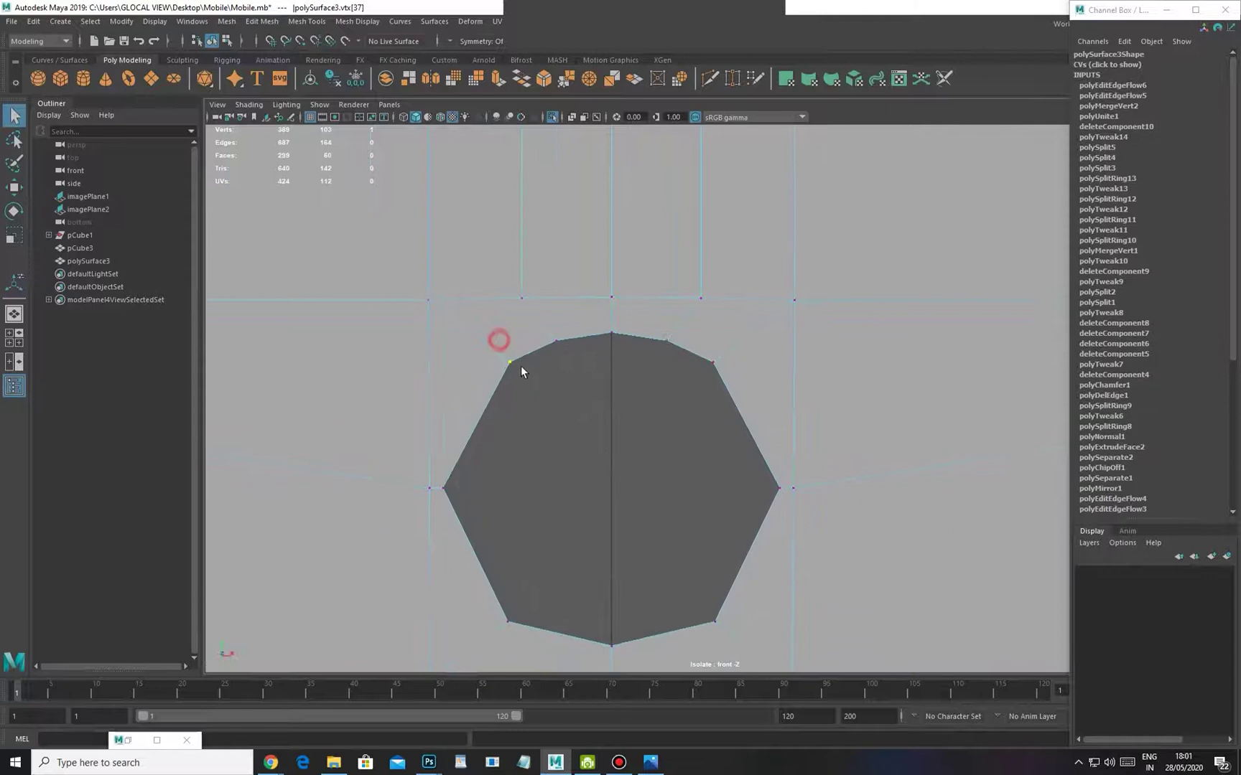
key("w")
left_click_drag(512, 366, 492, 397)
left_click(713, 361)
left_click_drag(713, 361, 747, 386)
Spread the vertices beside the opening's top centre outward and fine-tune the upper corners into a rounder arc
left_click(666, 340)
left_click_drag(667, 342, 688, 350)
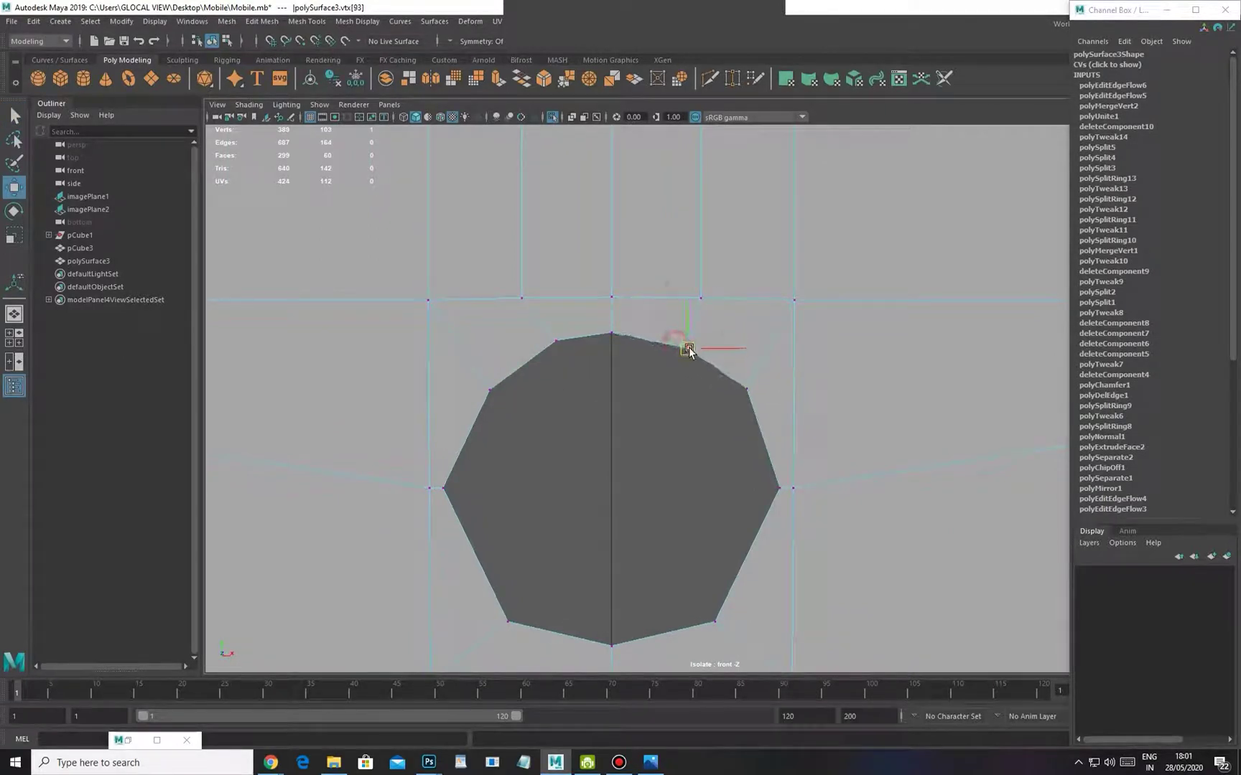
left_click_drag(557, 342, 544, 347)
left_click(747, 389)
left_click_drag(748, 390, 752, 396)
left_click(489, 390)
left_click_drag(491, 388, 491, 395)
left_click(541, 345)
left_click_drag(540, 346, 532, 353)
left_click(686, 350)
key("3")
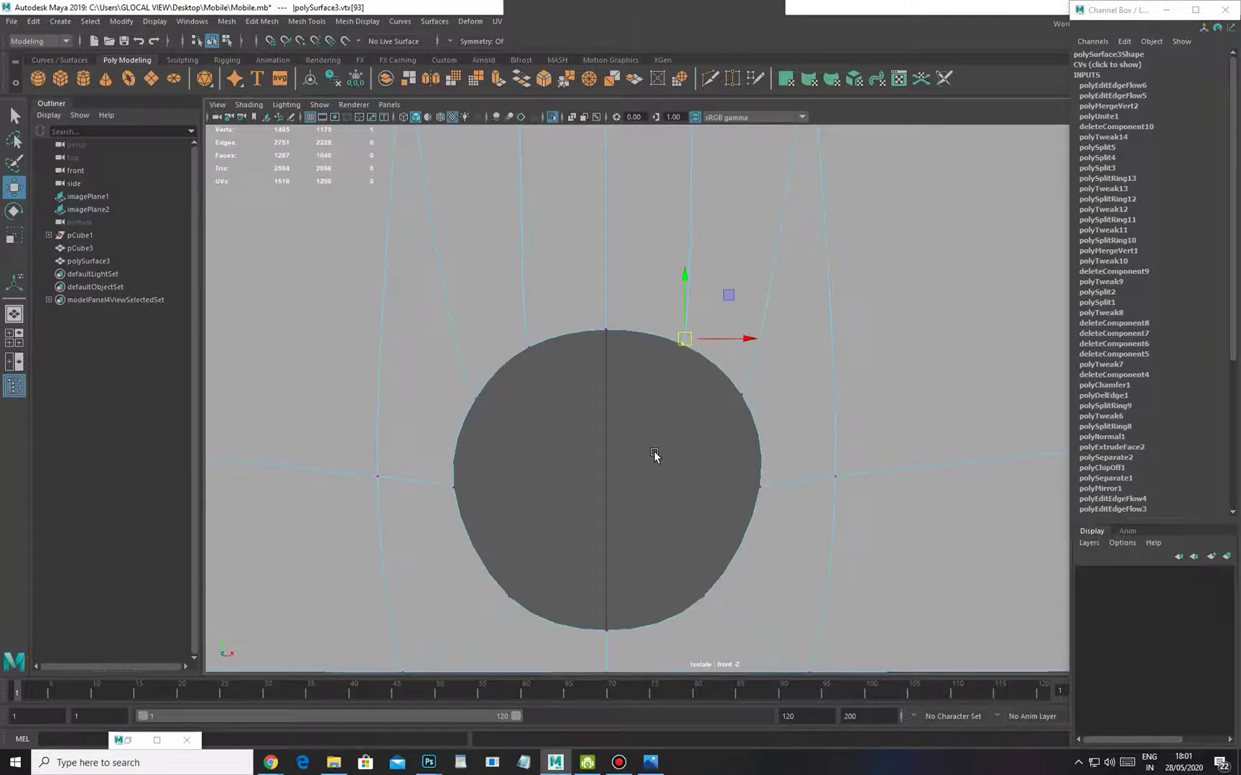
Raise the three topmost vertices of the home button opening slightly and check the smooth preview
middle_click_drag(660, 498, 659, 452, "alt")
key("1")
left_click(522, 295, "shift")
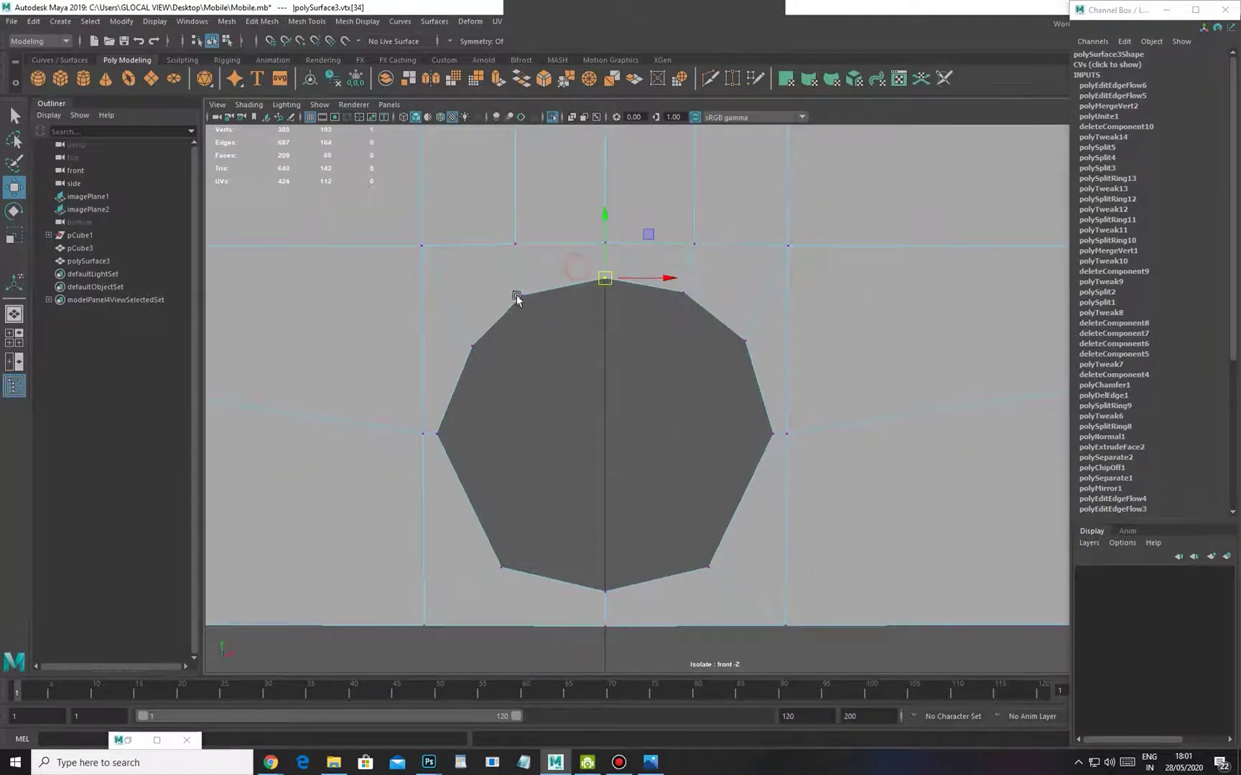
left_click_drag(603, 224, 603, 220)
key("3")
left_click(604, 279)
key("1")
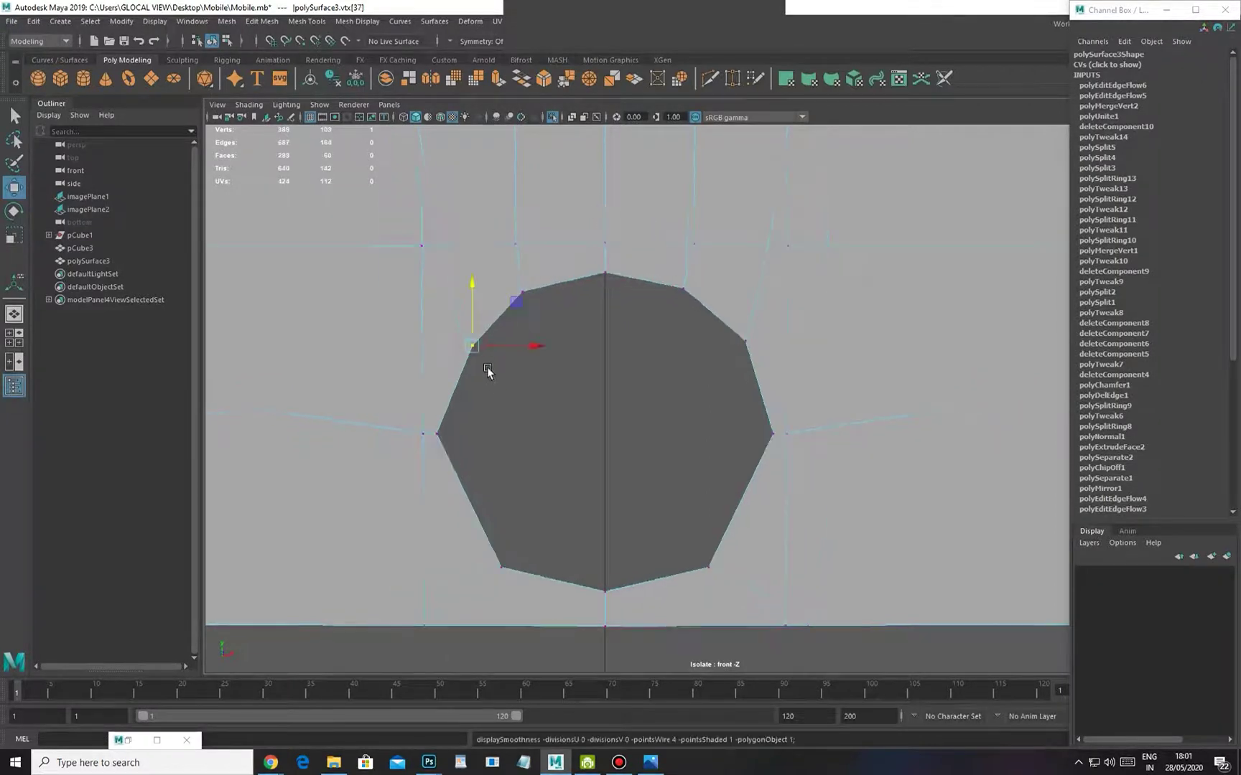
Nudge the opening's upper-left corner vertex outward, comparing the unsmoothed and smoothed outlines
left_click(472, 350)
key("3")
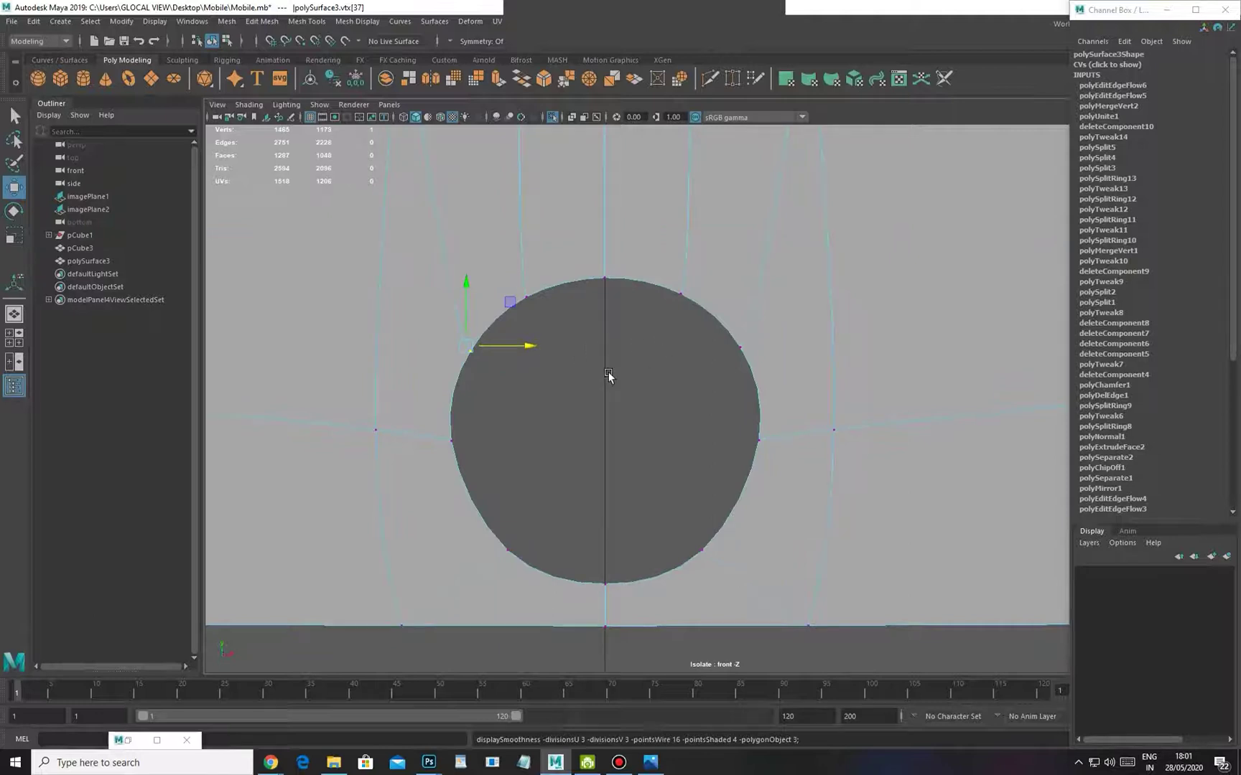
key("1")
left_click_drag(526, 346, 520, 346)
key("3")
key("1")
Scale the opening's two lower corner vertices farther apart horizontally in smooth preview
left_click(747, 341)
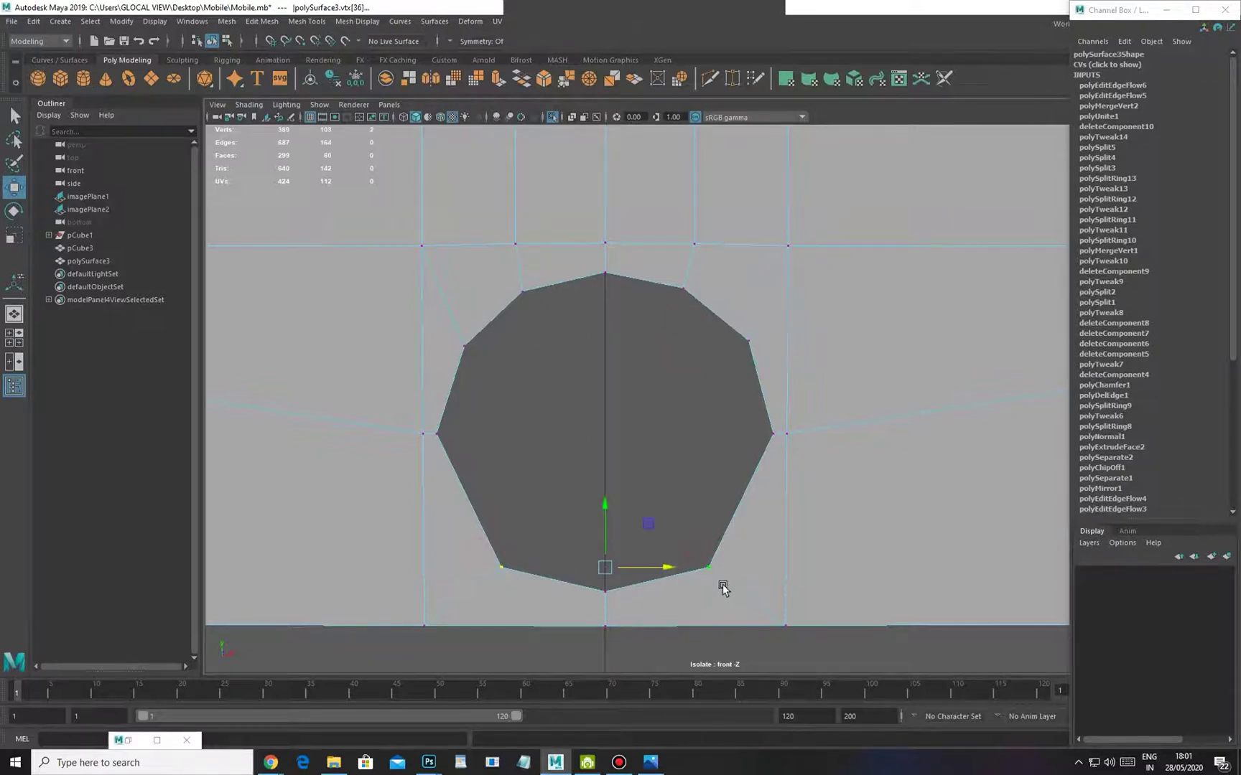
key("3")
key("r")
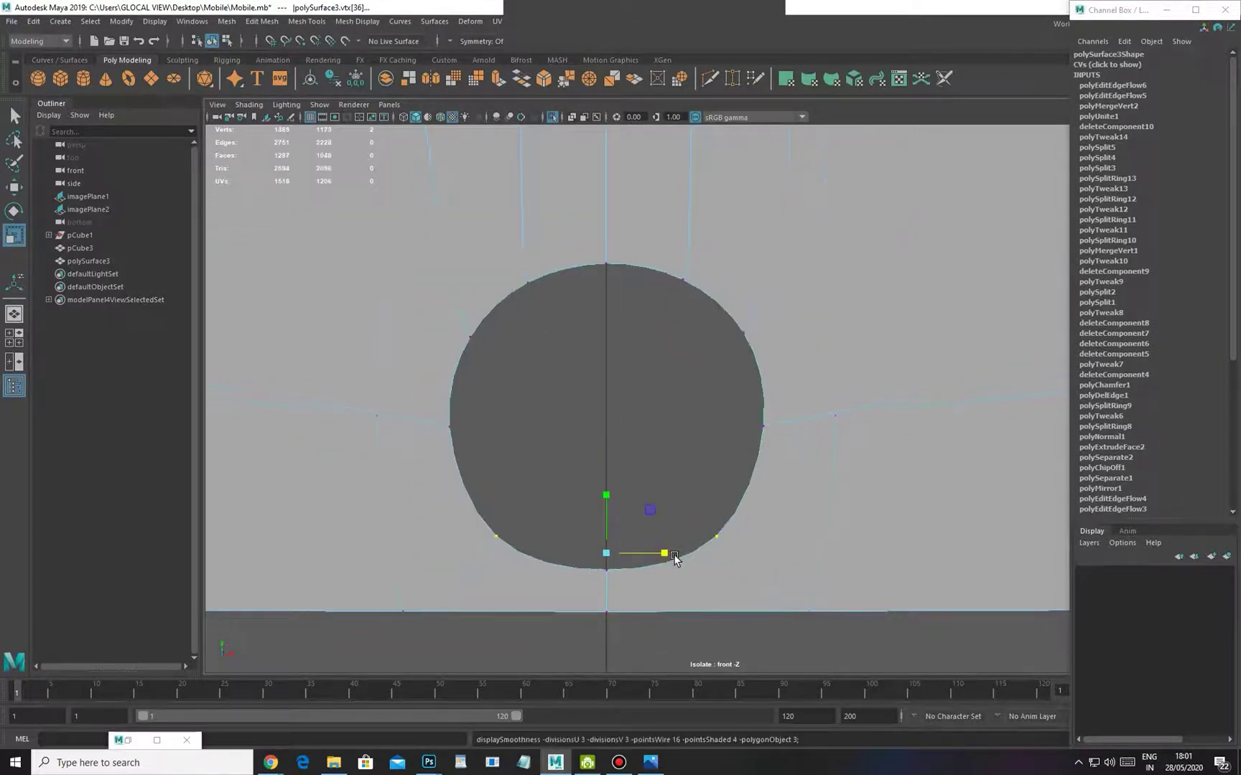
left_click_drag(668, 555, 675, 557)
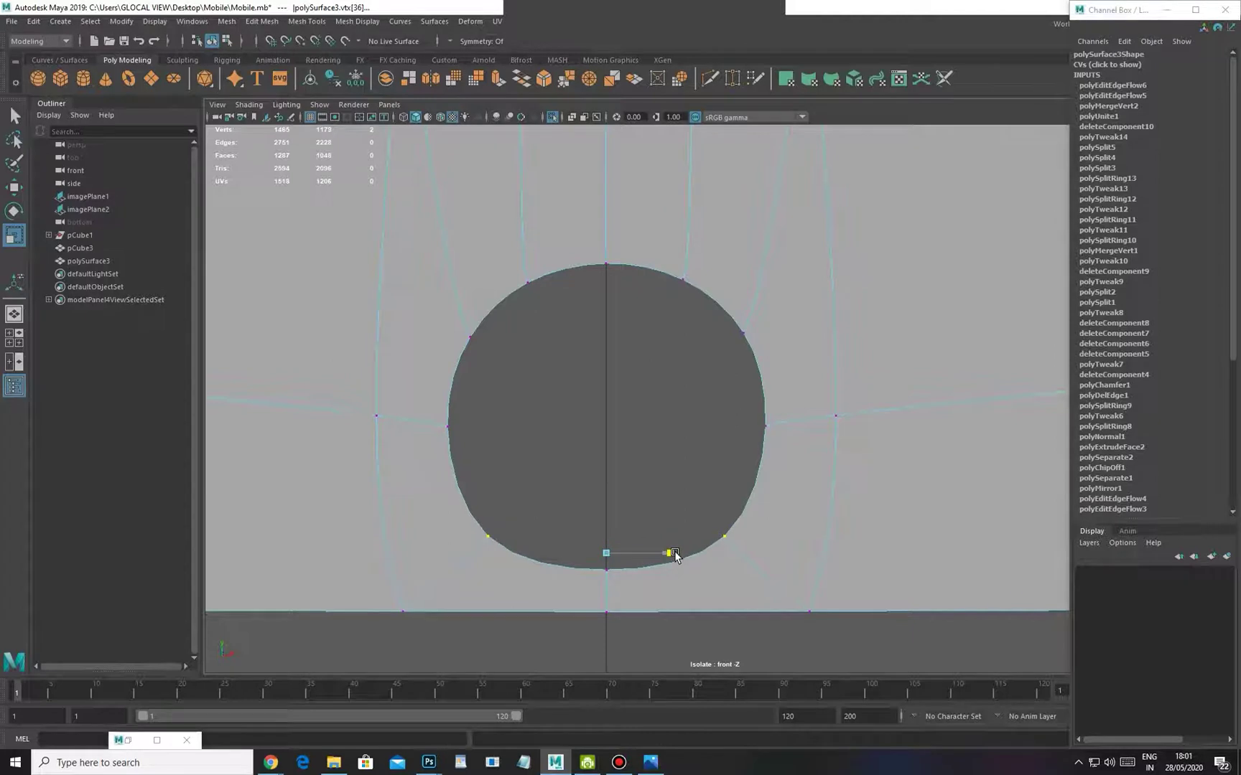
Move the bottom centre vertex of the home button opening down to round its lower edge
middle_click_drag(579, 563, 577, 538, "alt")
left_click_drag(583, 527, 609, 552)
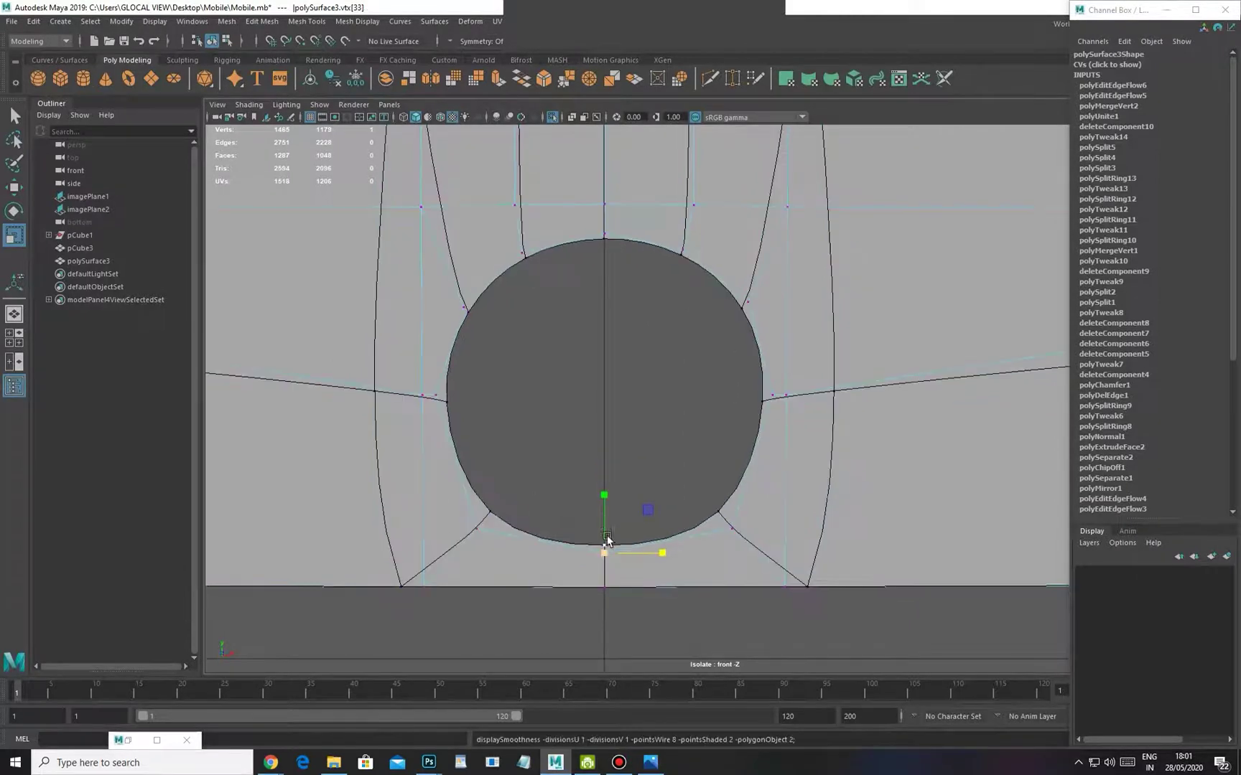
key("1")
left_click_drag(607, 503, 607, 510)
key("3")
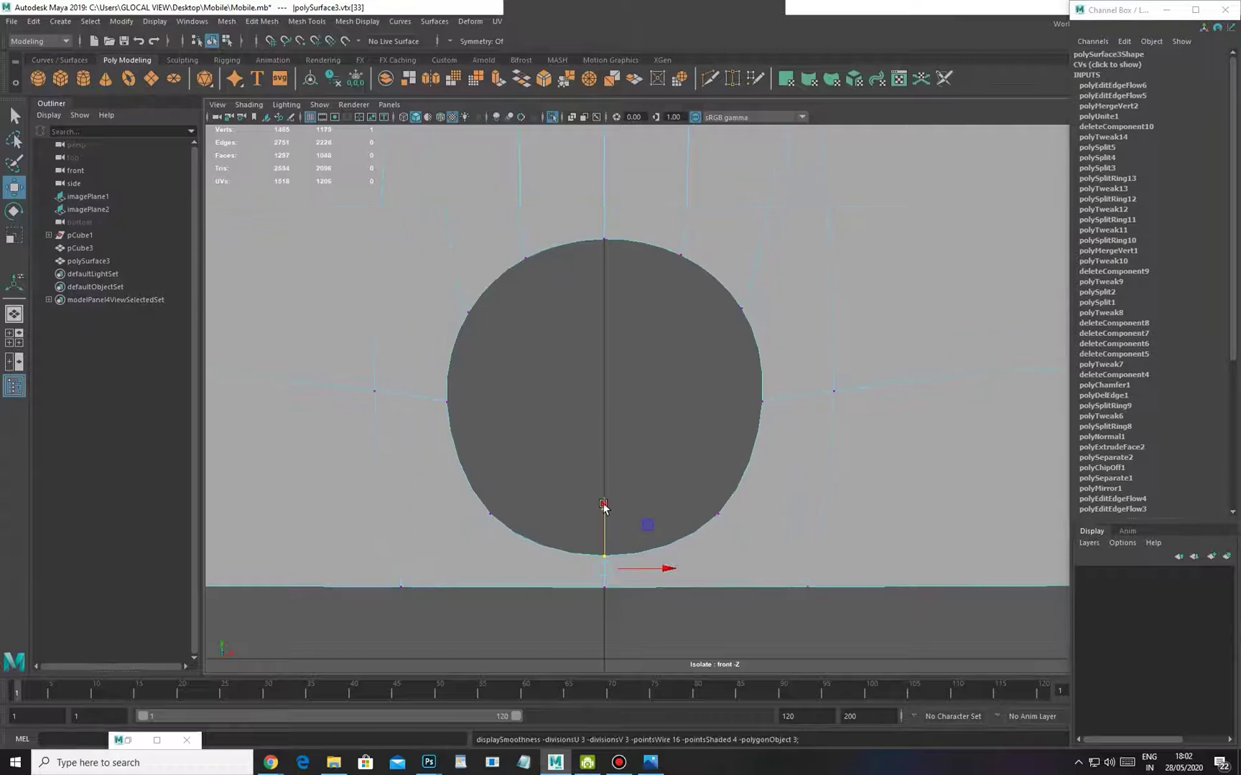
Adjust the width of the opening by scaling its upper corner and side vertex pairs horizontally
left_click_drag(440, 294, 471, 323)
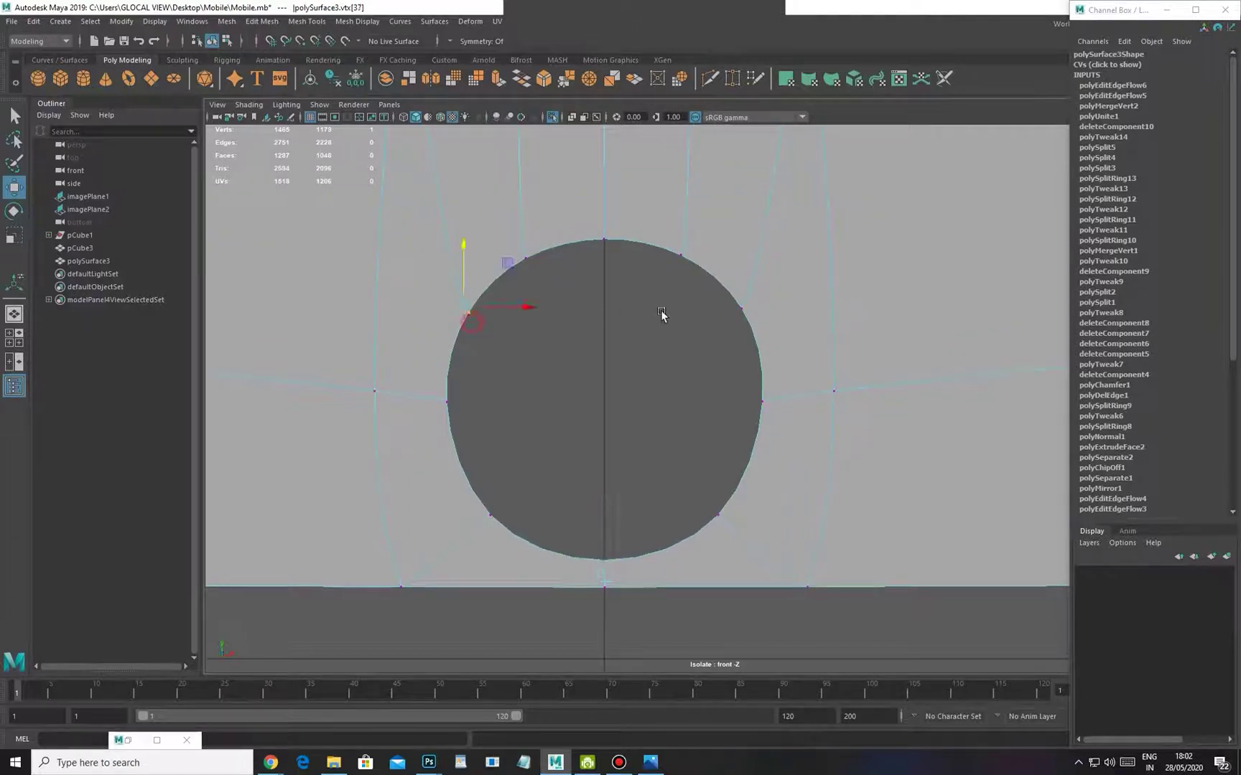
key("r")
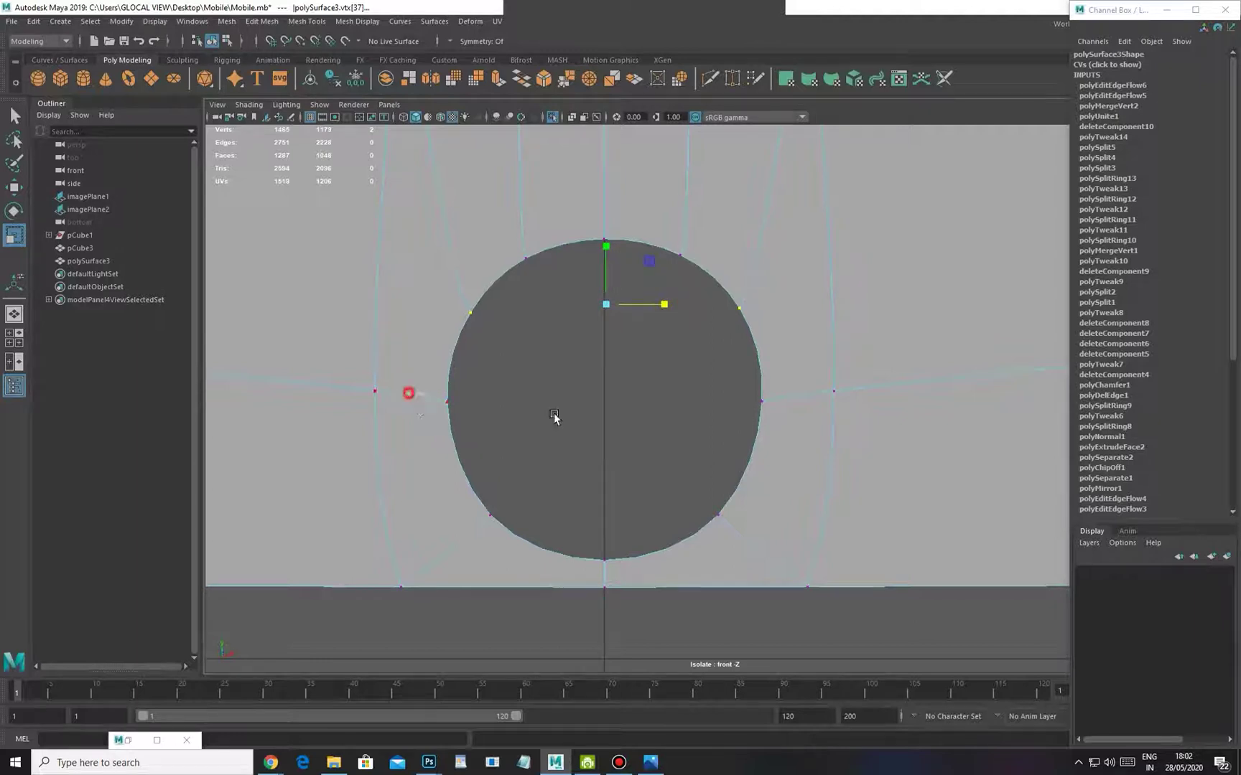
left_click_drag(663, 398, 665, 399)
Return to object mode and examine the smoothed panel's home button opening and earpiece slot in the front view
right_click_drag(747, 402, 731, 465, "alt")
middle_click_drag(730, 465, 725, 502, "alt")
key("F8")
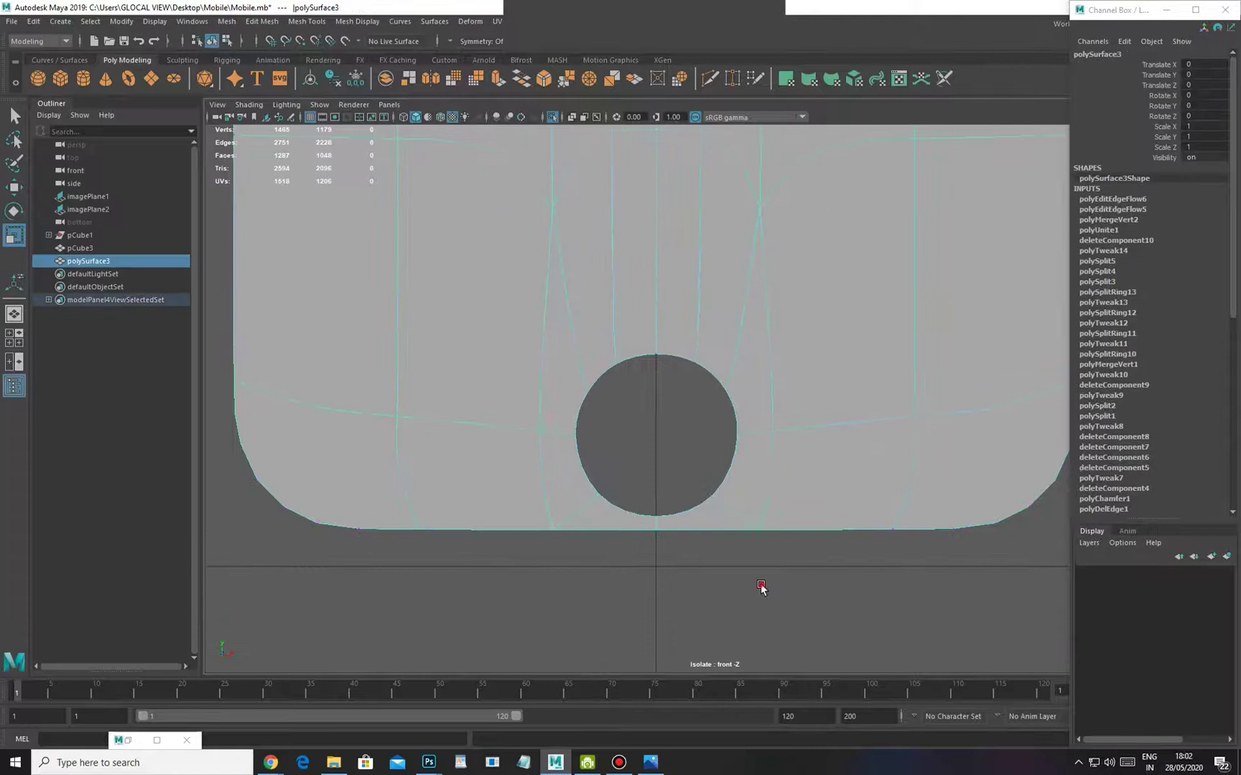
left_click(762, 585)
right_click_drag(802, 422, 750, 372, "alt")
middle_click_drag(723, 330, 717, 437, "alt")
right_click_drag(717, 437, 656, 405, "alt")
middle_click_drag(656, 404, 636, 451, "alt")
right_click_drag(637, 451, 880, 531, "alt")
left_click(667, 297)
middle_click_drag(641, 269, 639, 413, "alt")
right_click_drag(639, 413, 703, 442, "alt")
middle_click_drag(672, 607, 659, 384, "alt")
right_click_drag(659, 384, 591, 397, "alt")
middle_click_drag(591, 397, 598, 509, "alt")
right_click_drag(565, 433, 683, 635, "alt")
middle_click_drag(682, 635, 675, 749, "alt")
right_click_drag(578, 359, 629, 407, "alt")
middle_click_drag(630, 406, 606, 286, "alt")
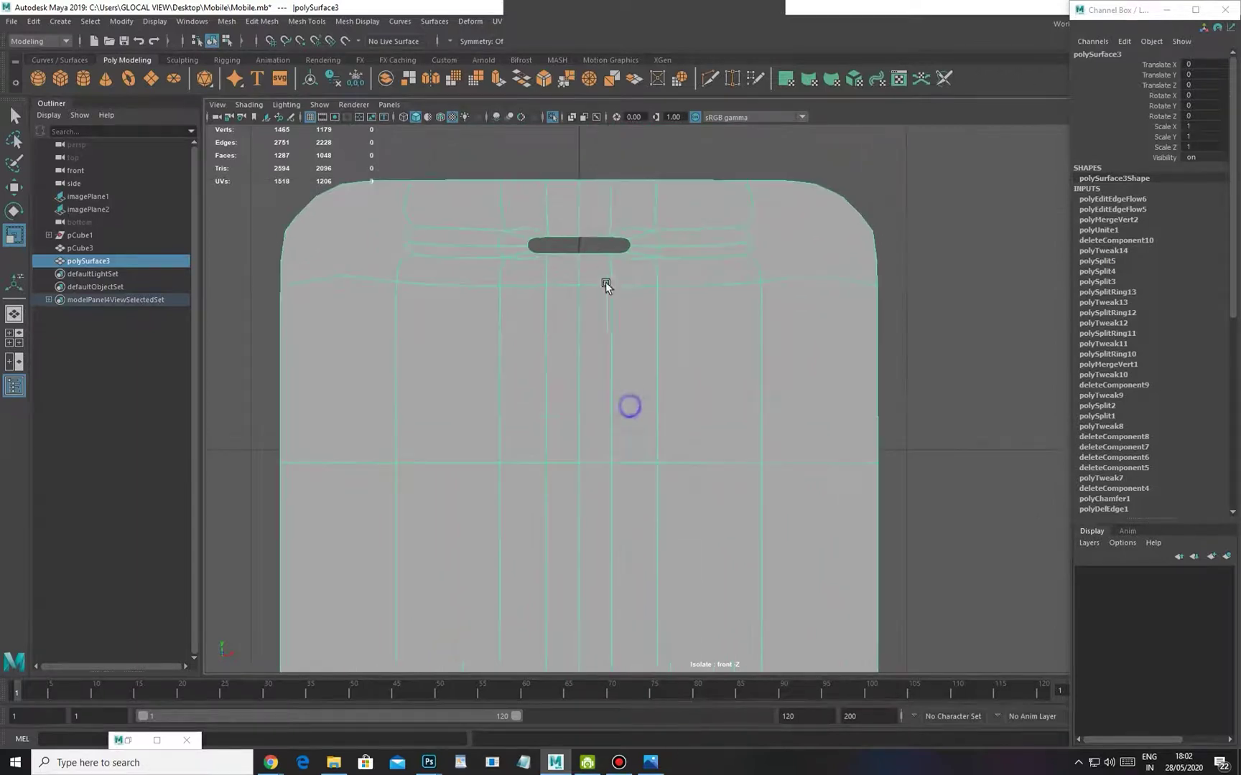
Switch to the perspective view and examine the unsmoothed front panel from several angles
key("space")
right_click_drag(655, 491, 650, 431)
left_click_drag(624, 370, 734, 375, "alt")
right_click_drag(734, 374, 656, 443, "alt")
left_click_drag(656, 443, 706, 421, "alt")
right_click_drag(707, 421, 607, 365, "alt")
key("1")
left_click_drag(607, 364, 736, 368, "alt")
right_click_drag(736, 368, 634, 377, "alt")
left_click_drag(634, 377, 695, 479, "alt")
right_click_drag(695, 479, 600, 401, "alt")
left_click_drag(569, 416, 519, 418, "alt")
right_click_drag(519, 418, 542, 424, "alt")
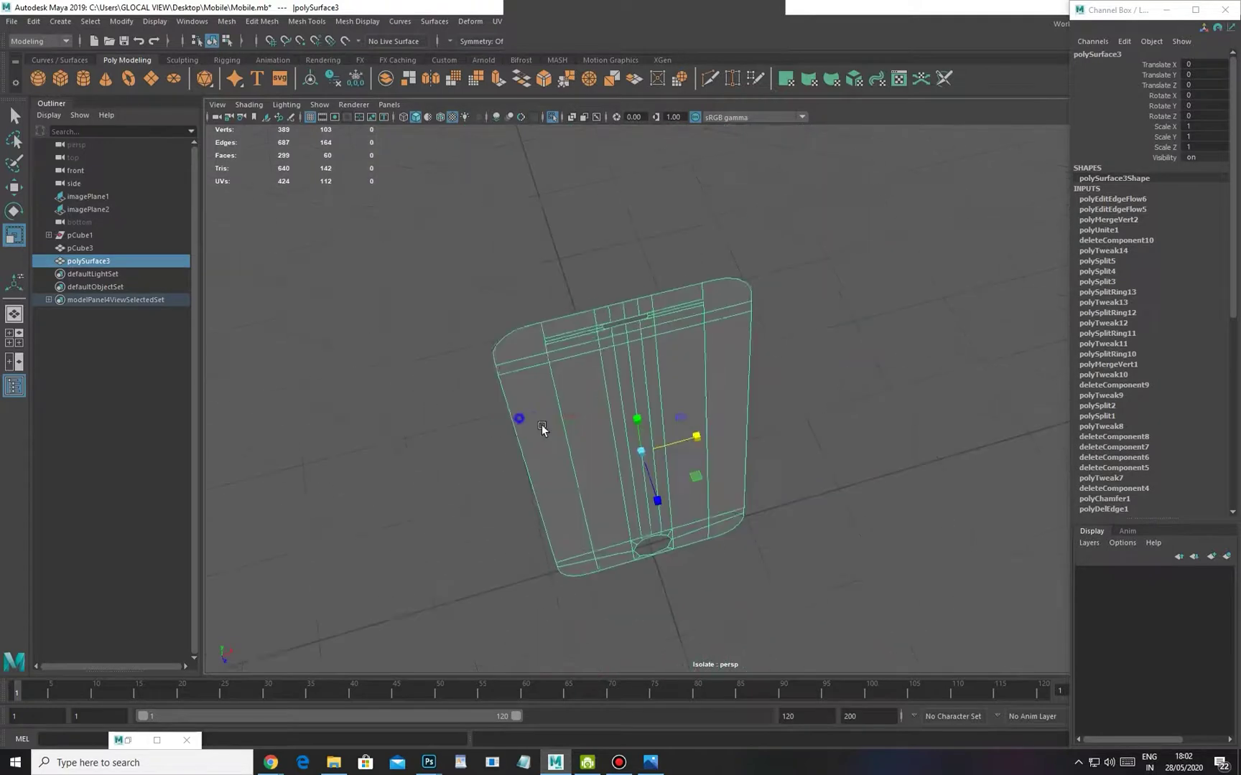
Try extruding the whole front panel with a local translate Z of 0.022 and leave the isolated view
left_click_drag(542, 425, 574, 416, "alt")
right_click(854, 245, "shift")
right_click_drag(855, 245, 856, 280, "shift")
mouse_move(682, 409)
left_mouse_down("alt")
mouse_move(704, 372)
mouse_move(673, 488)
mouse_move(753, 558)
mouse_move(756, 494)
mouse_move(768, 523)
mouse_move(808, 524)
left_mouse_up("alt")
right_click_drag(727, 381, 804, 280)
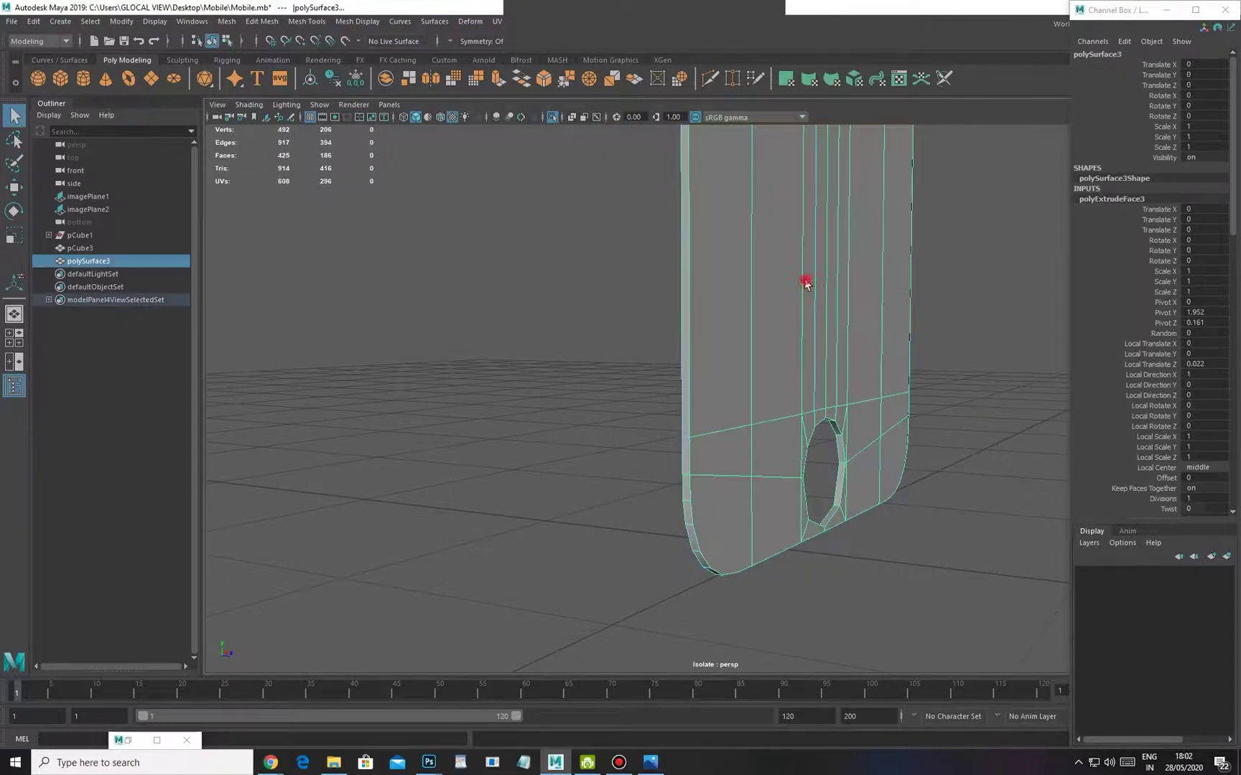
left_click(552, 117)
left_click_drag(720, 385, 580, 472, "alt")
Undo the panel extrusion and the exit from the isolated view
key("ctrl+z")
key("ctrl+z")
key("ctrl+z")
key("ctrl+z")
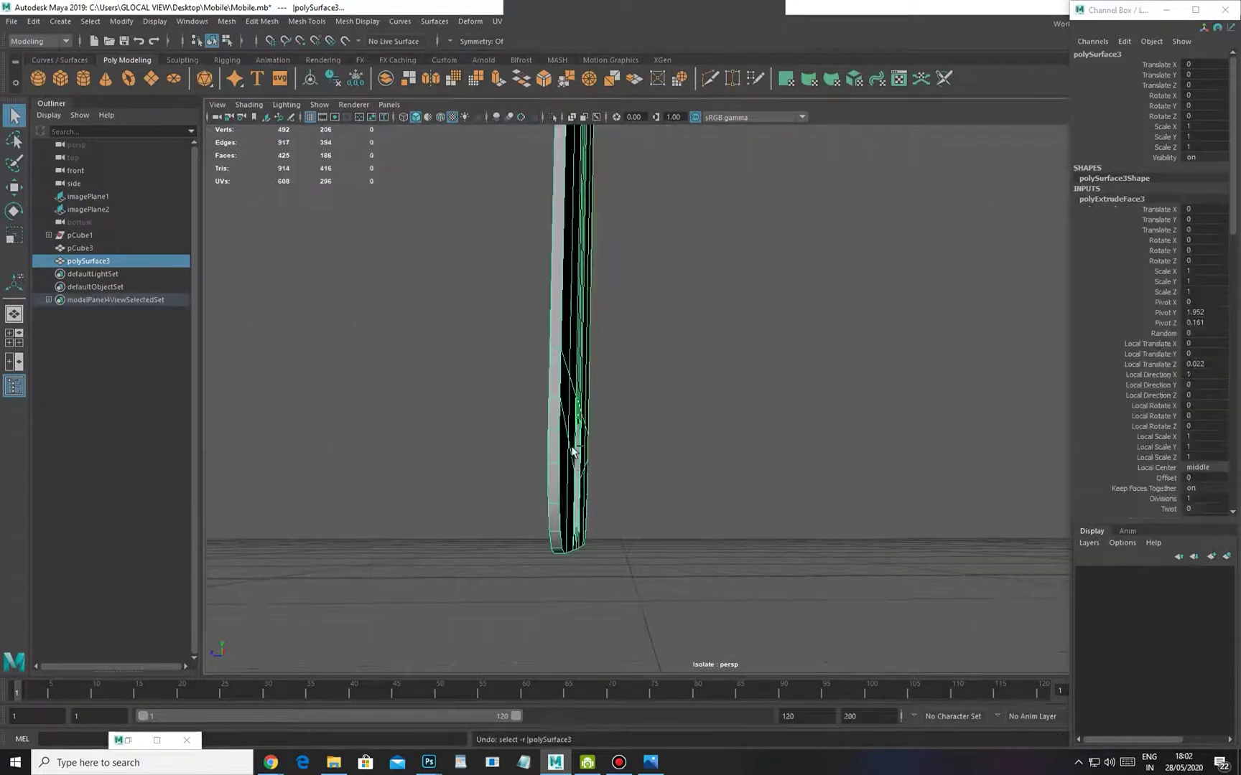
left_click_drag(573, 394, 573, 390, "alt")
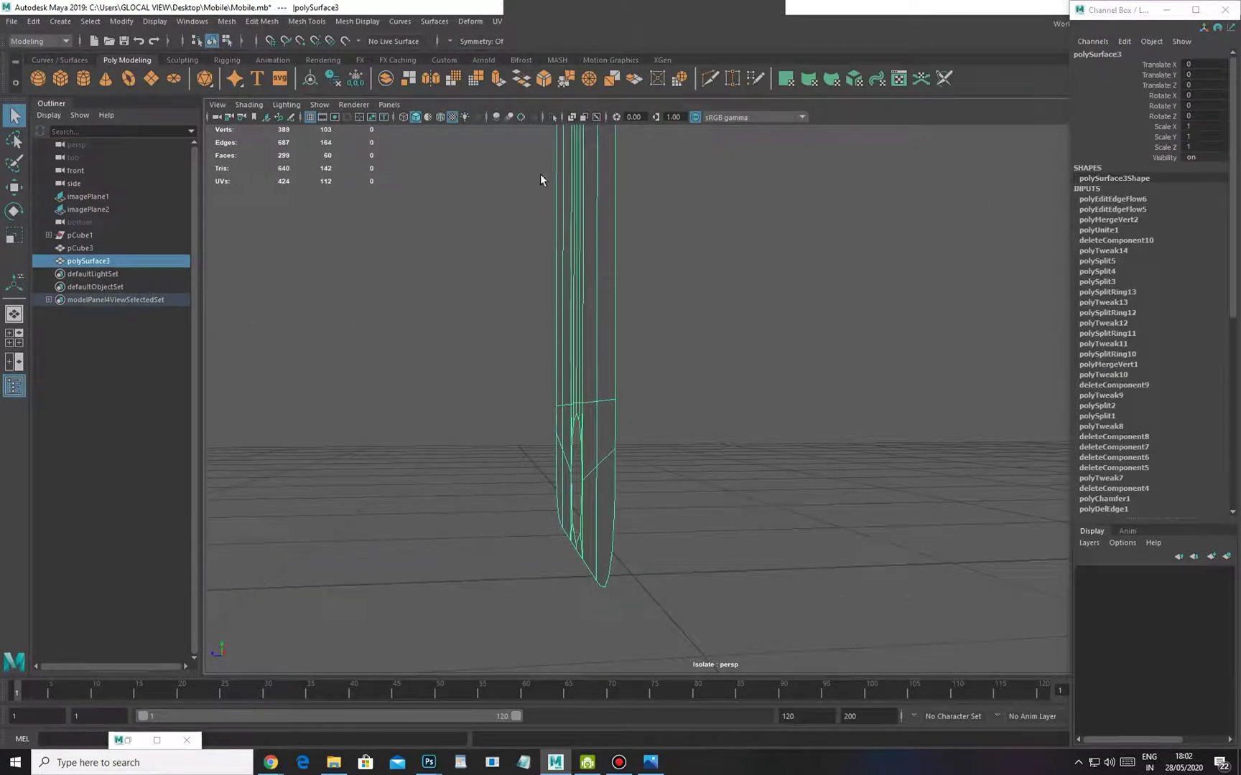
Leave the isolated view to show the phone frame and select the front panel in object mode
left_click(552, 117)
mouse_move(579, 319)
left_mouse_down("alt")
mouse_move(582, 309)
mouse_move(587, 321)
left_mouse_up("alt")
right_click_drag(587, 321, 597, 269)
left_click(598, 268)
key("F8")
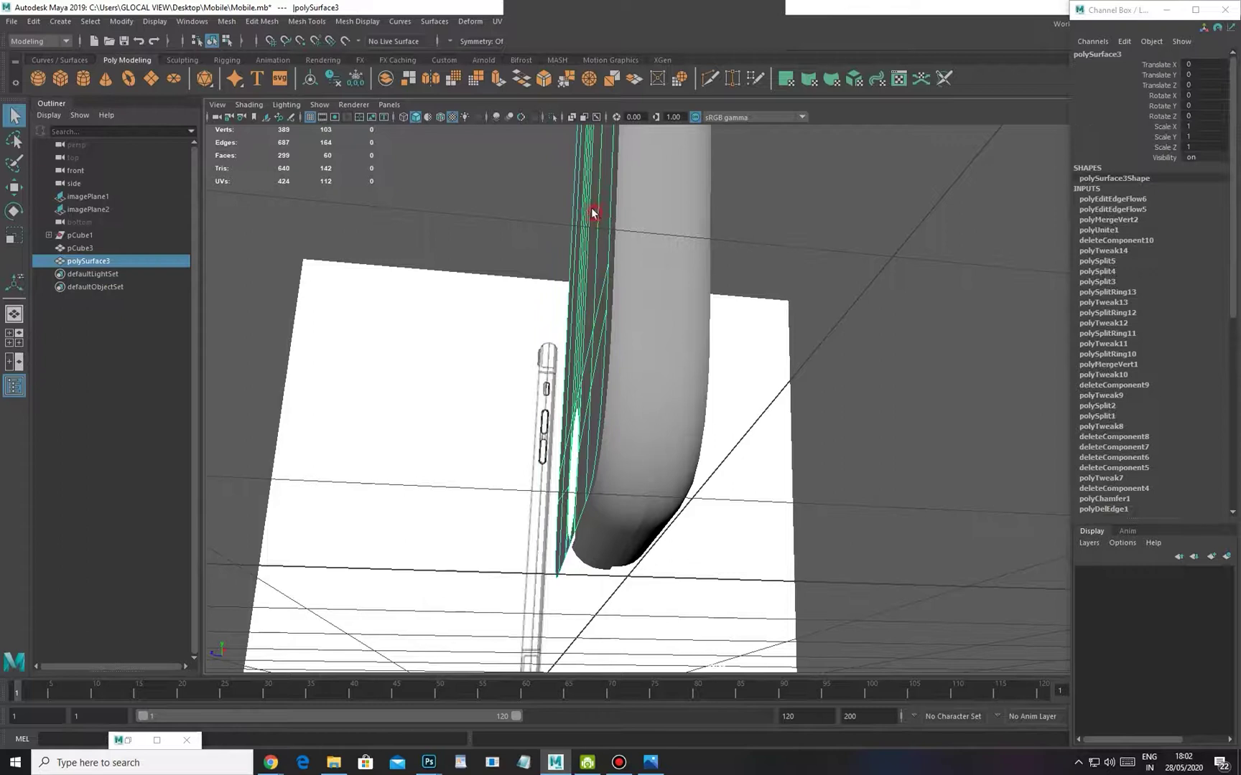
Extrude the whole front panel with a local translate Z of -0.01 to give it thickness
left_click(261, 21)
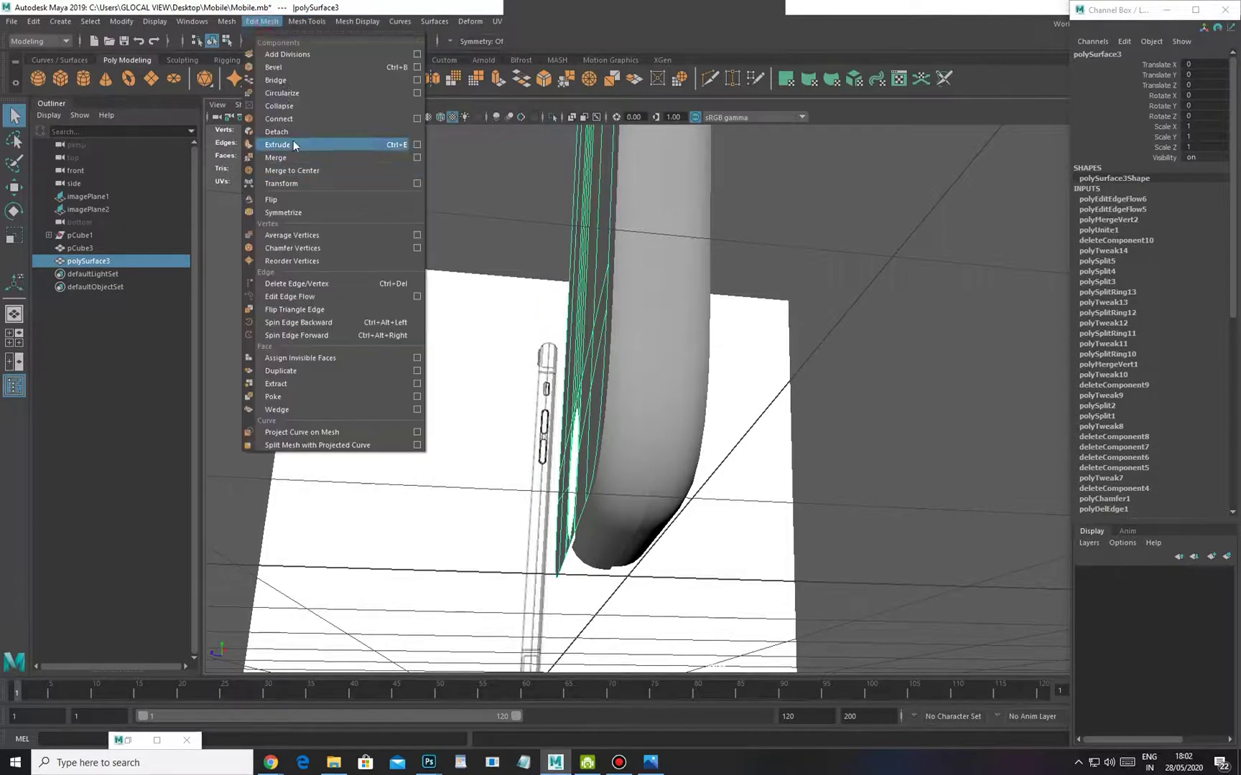
left_click(287, 143)
left_click_drag(575, 197, 544, 407, "alt")
left_click_drag(501, 449, 585, 299)
right_click_drag(585, 299, 535, 302, "alt")
middle_click_drag(535, 301, 526, 452, "alt")
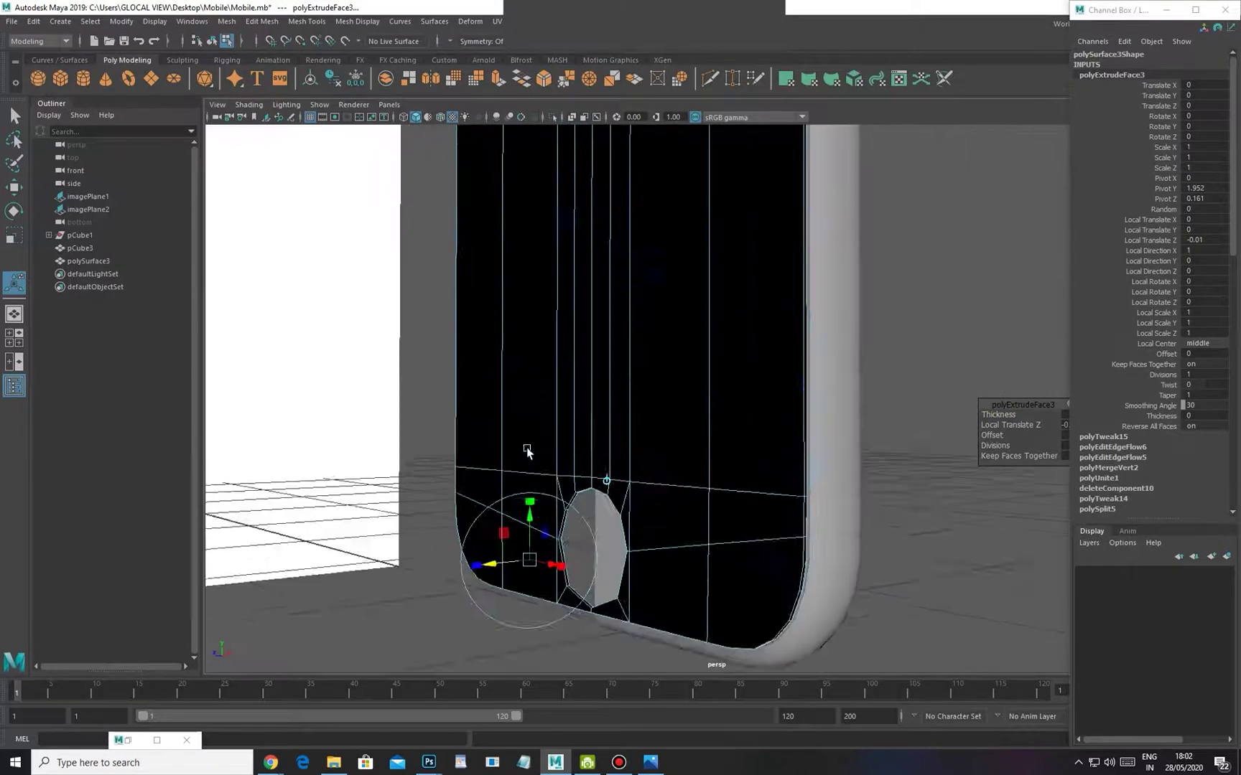
Reverse the normals of all faces of the extruded front panel and clear the selection
right_click_drag(527, 452, 475, 460, "alt")
double_click(662, 292)
left_click(357, 21)
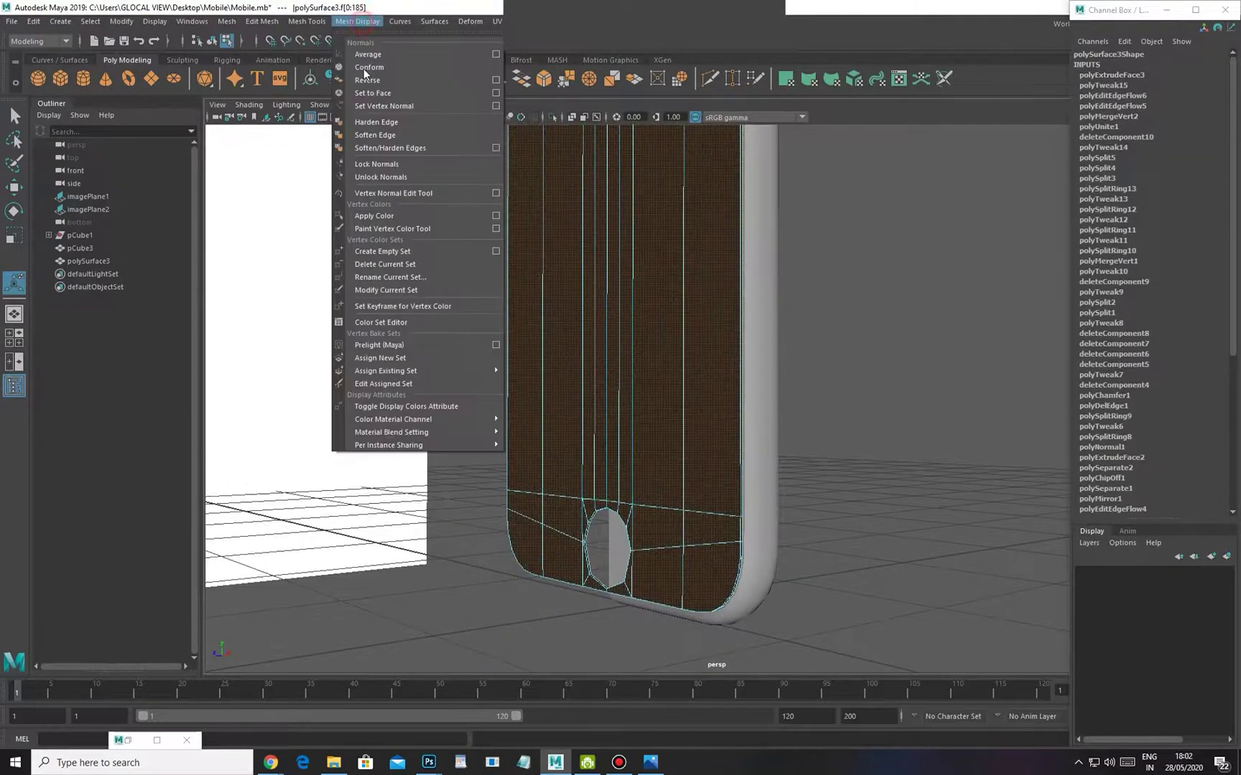
left_click(374, 81)
right_click_drag(624, 275, 597, 277, "alt")
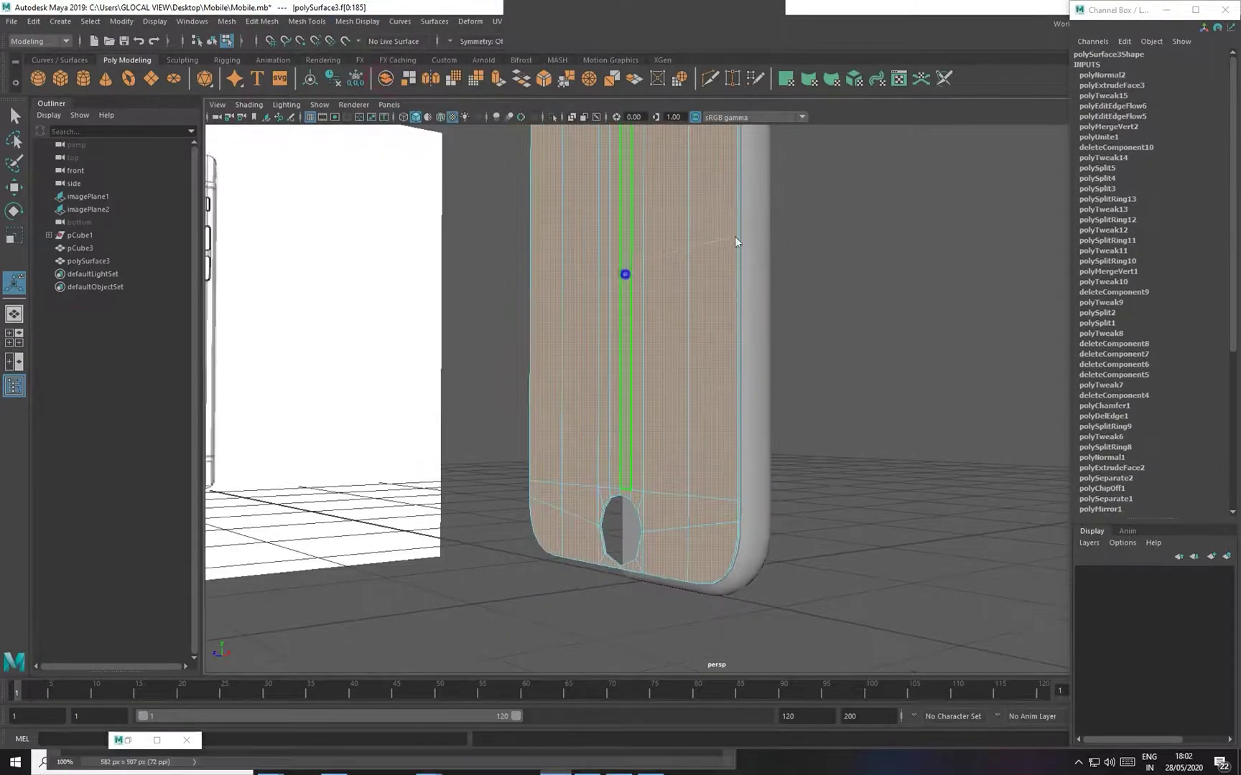
key("q")
left_click(946, 180)
Return to object mode and inspect how the thickened front panel sits against the top of the phone frame
middle_click_drag(685, 316, 641, 395, "alt")
right_click_drag(643, 443, 666, 411)
left_click_drag(583, 373, 649, 470, "alt")
left_click(649, 467)
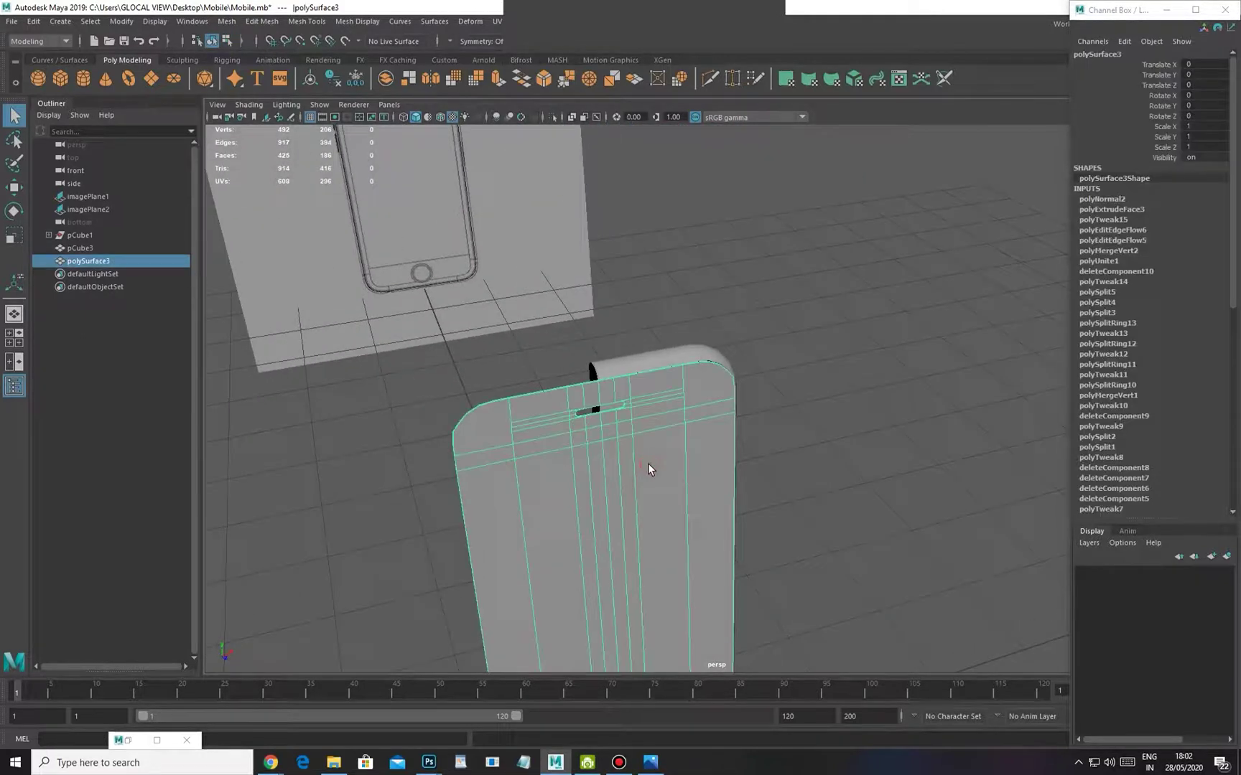
left_click(633, 346)
left_click(636, 367)
left_click_drag(654, 430, 619, 418, "alt")
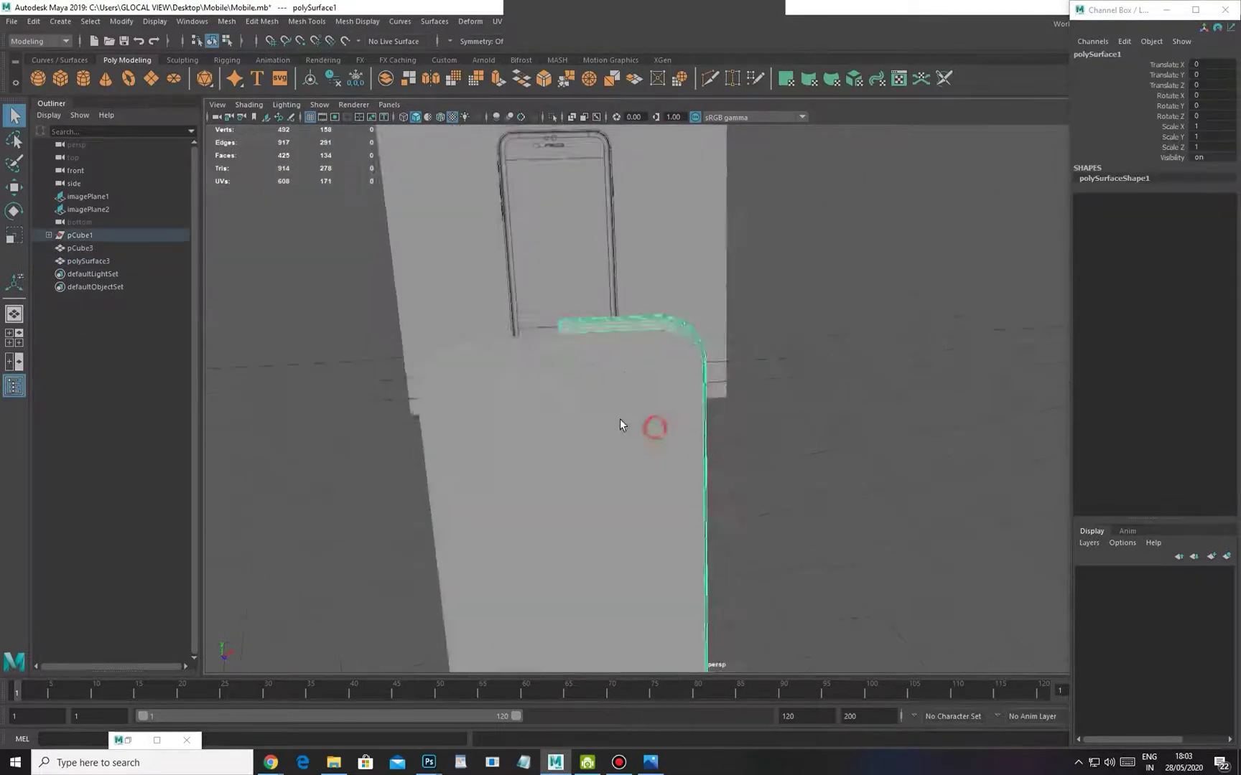
middle_click_drag(619, 419, 689, 437, "alt")
right_click_drag(689, 438, 636, 426, "alt")
left_click_drag(636, 426, 631, 392, "alt")
Compare the front panel's bottom edge and home button opening with the reference image in front-view wireframe
key("space")
right_click_drag(631, 394, 630, 433)
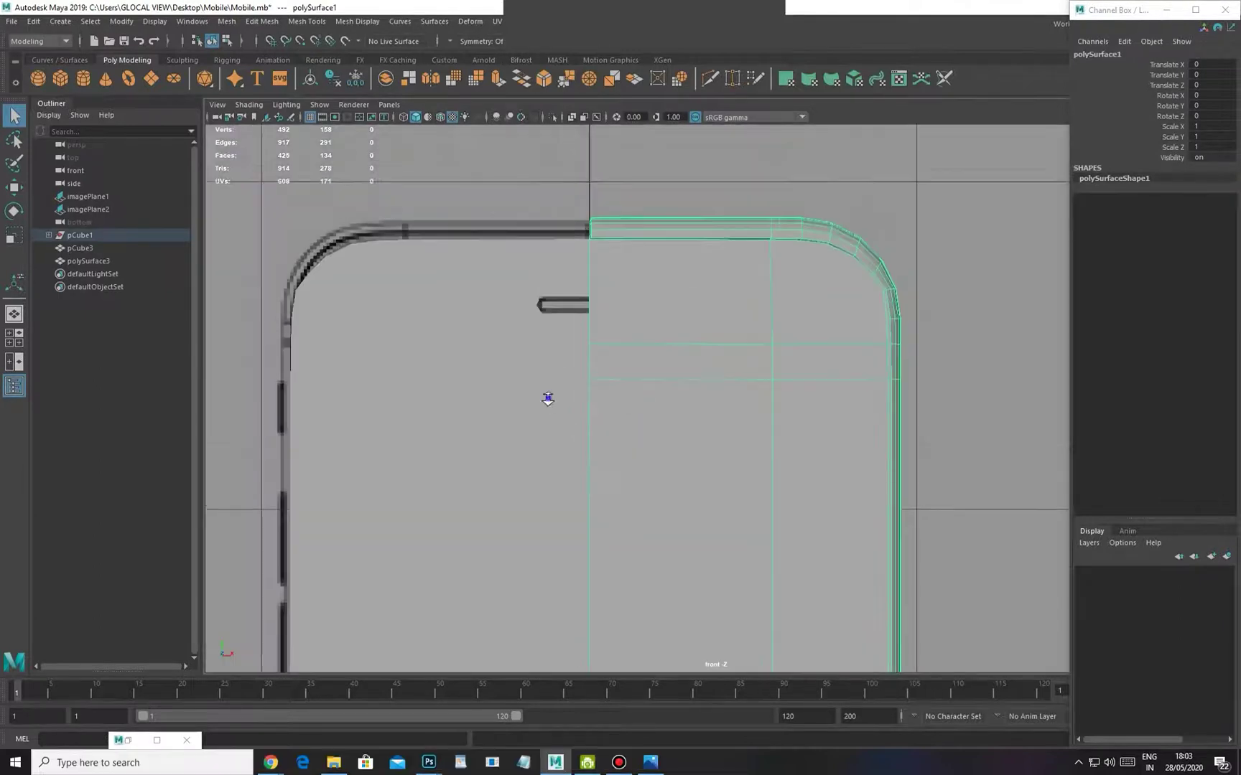
left_click(515, 359)
key("4")
middle_click_drag(619, 507, 696, 167, "alt")
right_click_drag(766, 506, 536, 550, "alt")
middle_click_drag(537, 550, 531, 389, "alt")
right_click_drag(531, 389, 694, 350, "alt")
scroll(718, 316, "up", 4)
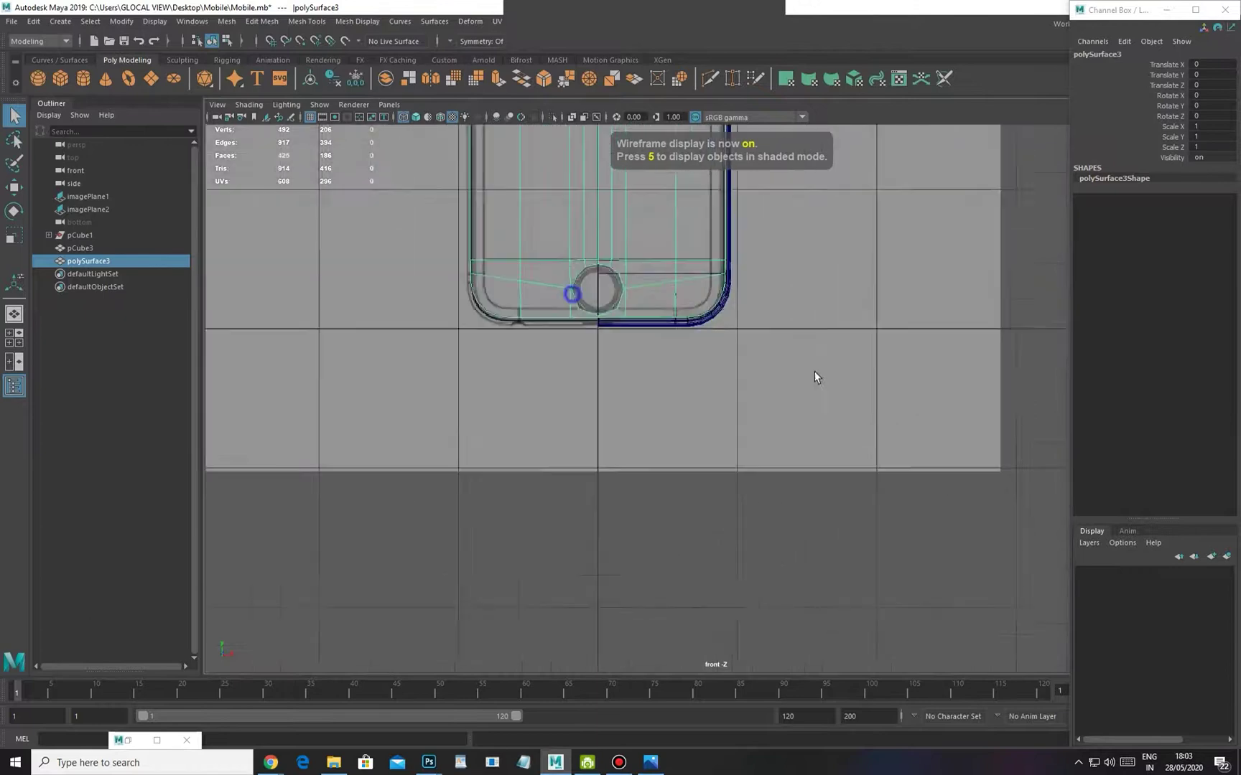
scroll(568, 404, "up", 2)
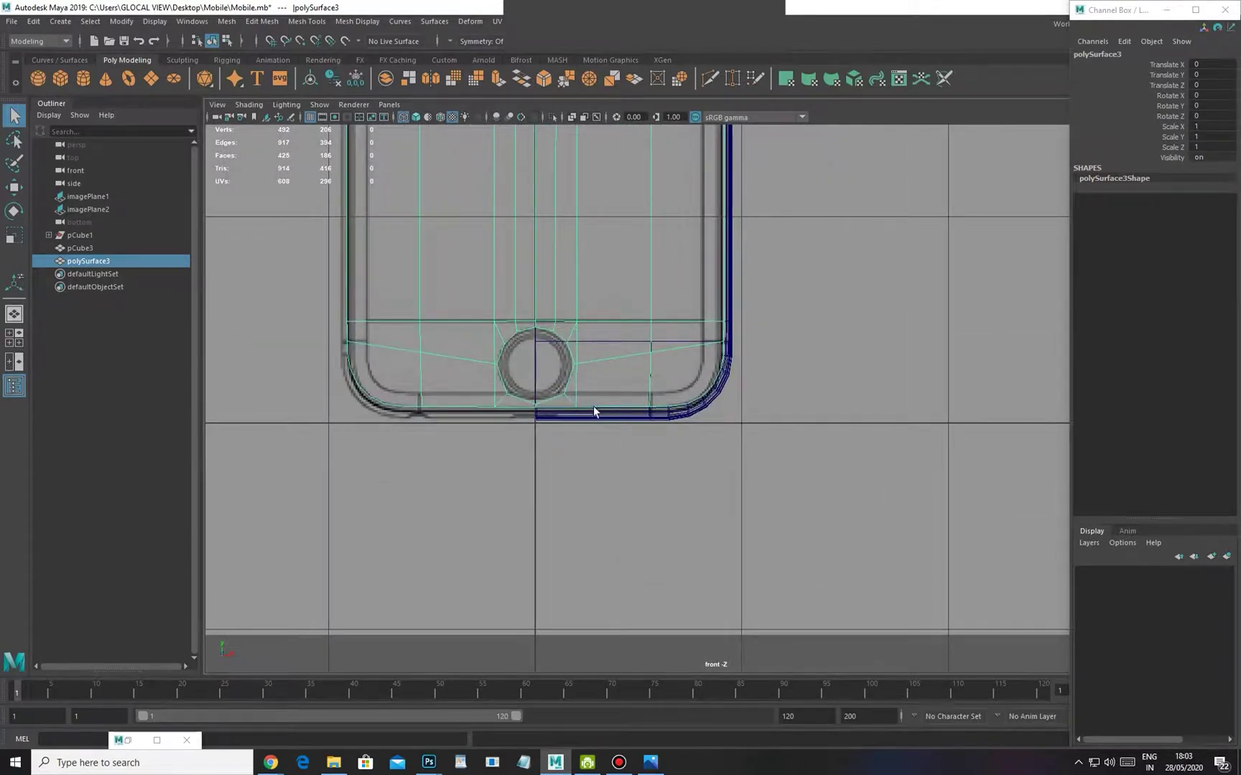
Duplicate the right half of the phone frame mirrored across the centre line with Scale X -1
scroll(593, 406, "down", 5)
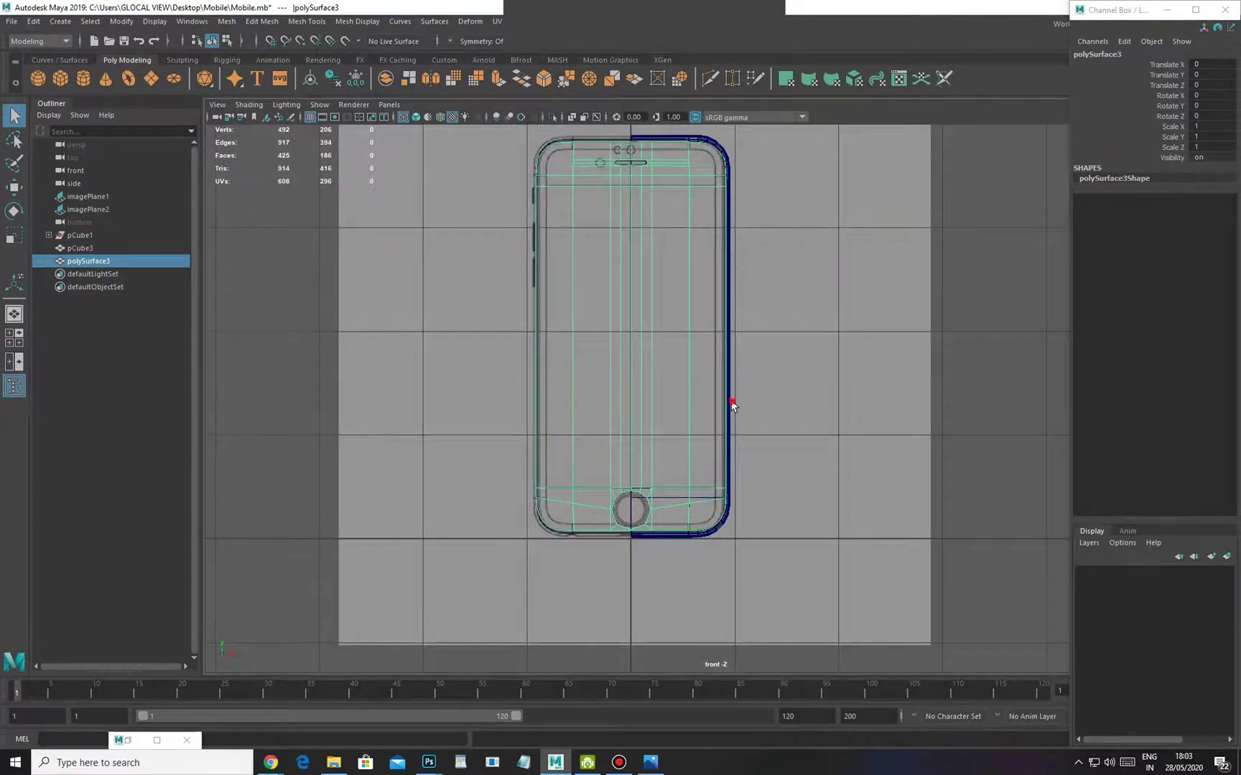
left_click(730, 402)
middle_click_drag(743, 416, 754, 466, "alt")
key("space")
left_click_drag(676, 421, 673, 307)
left_click_drag(633, 409, 640, 417, "alt")
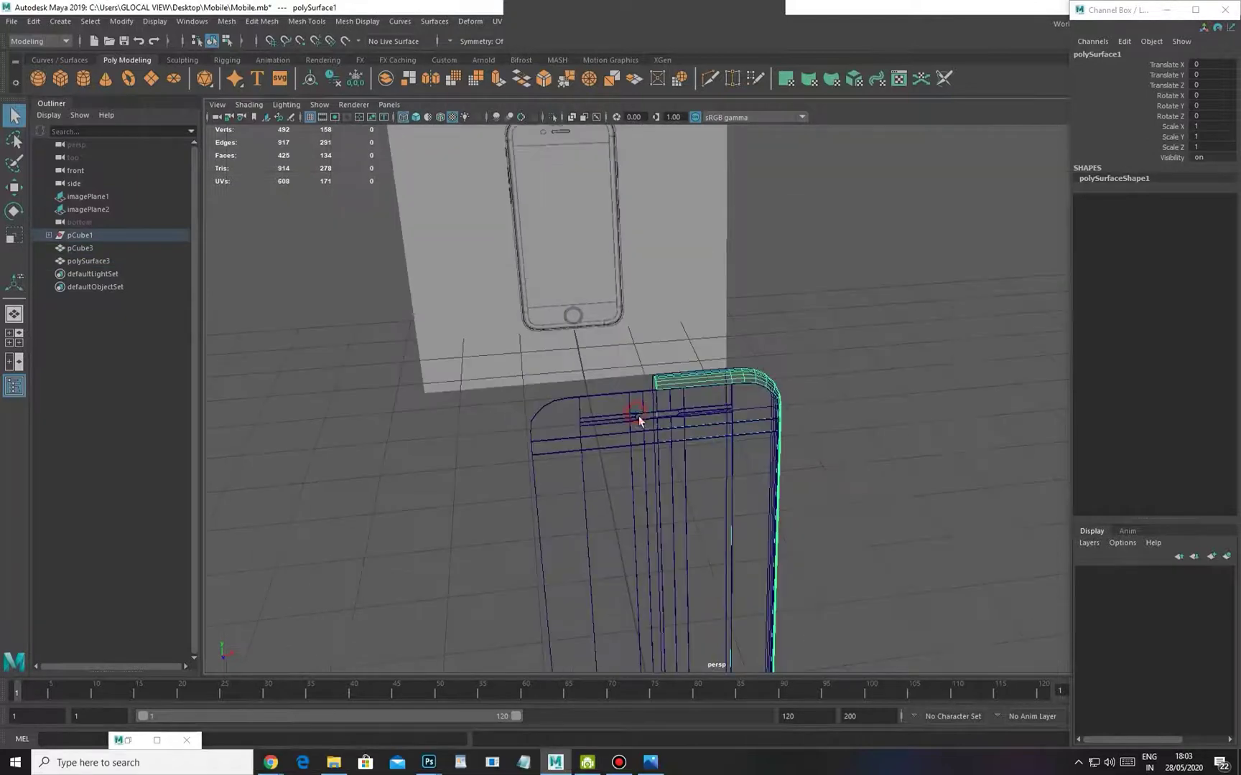
middle_click_drag(640, 417, 631, 351, "alt")
key("ctrl+shift+d")
Examine the complete mirrored frame in shaded perspective and against the front reference image in wireframe
middle_click_drag(662, 445, 657, 352, "alt")
key("5")
left_click_drag(682, 440, 654, 412, "alt")
left_click(820, 385)
left_click_drag(817, 502, 782, 501, "alt")
key("space")
left_click_drag(767, 428, 763, 482)
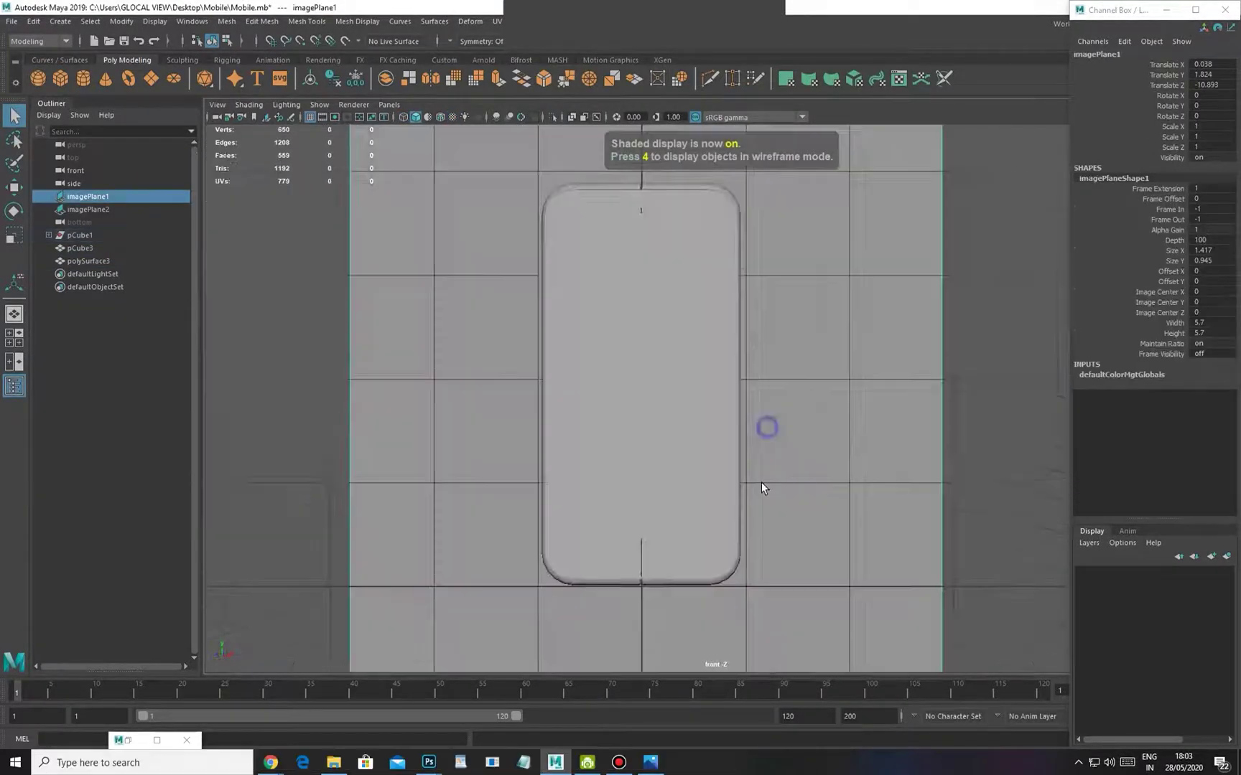
right_click_drag(532, 405, 570, 496, "alt")
mouse_move(571, 496)
middle_mouse_down("alt")
mouse_move(602, 504)
mouse_move(553, 479)
middle_mouse_up("alt")
key("4")
right_click_drag(431, 366, 517, 437, "alt")
middle_click_drag(459, 359, 731, 472, "alt")
Create a long polygon cube beside the phone, about 2.29 wide, 0.35 high and 0.17 deep
key("space")
left_click_drag(646, 412, 675, 399)
middle_click_drag(662, 399, 629, 396, "alt")
middle_click_drag(765, 568, 607, 437, "alt")
left_click_drag(622, 476, 731, 547)
left_click_drag(871, 524, 850, 499)
Insert a lengthwise edge loop through the middle of the new block's depth and scale it outward
left_click_drag(752, 515, 728, 508, "alt")
right_click_drag(727, 508, 717, 571, "alt")
right_click_drag(712, 576, 701, 508)
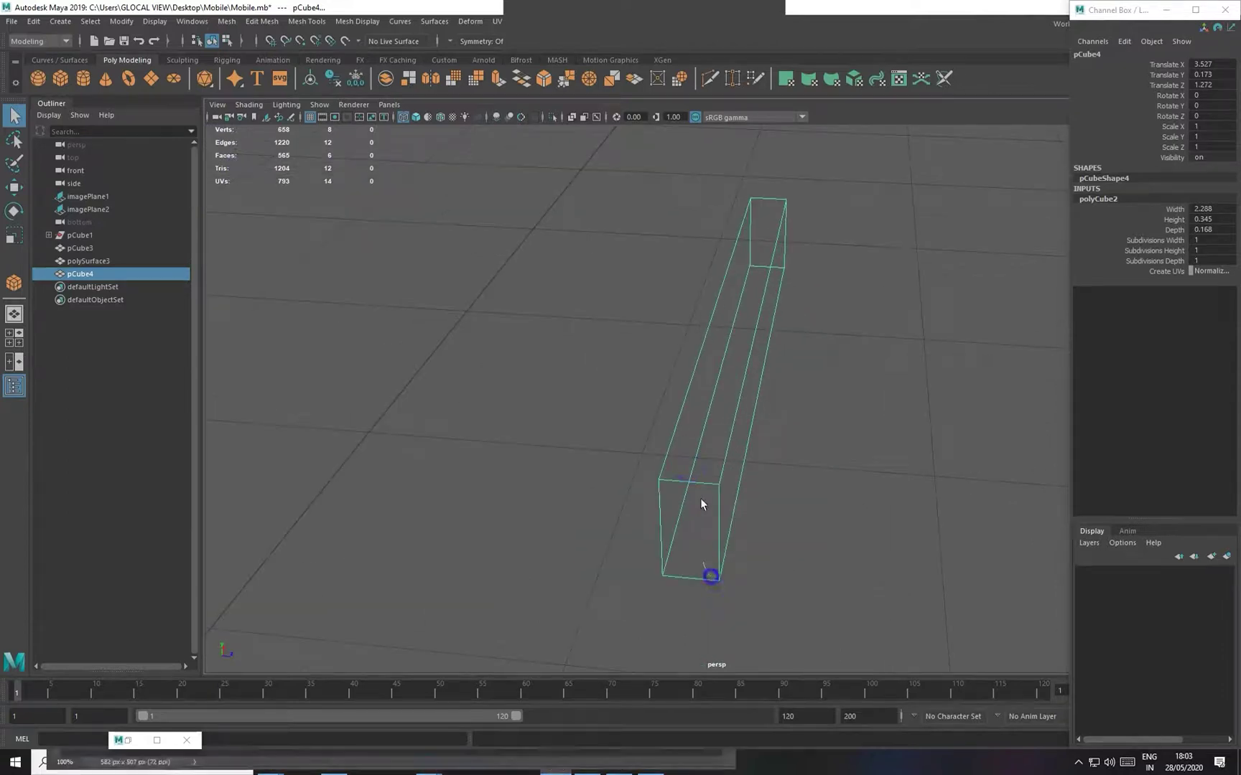
left_click(697, 483)
left_click_drag(715, 596, 689, 576, "alt")
right_click_drag(789, 486, 763, 540, "ctrl")
left_click_drag(763, 540, 730, 534, "alt")
key("r")
Insert a horizontal edge loop around the block at mid-height and delete the faces of its lower half
left_click_drag(774, 370, 516, 336, "alt")
left_click(517, 337)
right_click_drag(635, 247, 611, 302, "shift")
left_click_drag(635, 344, 574, 351, "alt")
right_click_drag(619, 289, 620, 327)
left_click_drag(599, 345, 642, 342, "alt")
left_click_drag(410, 369, 975, 488)
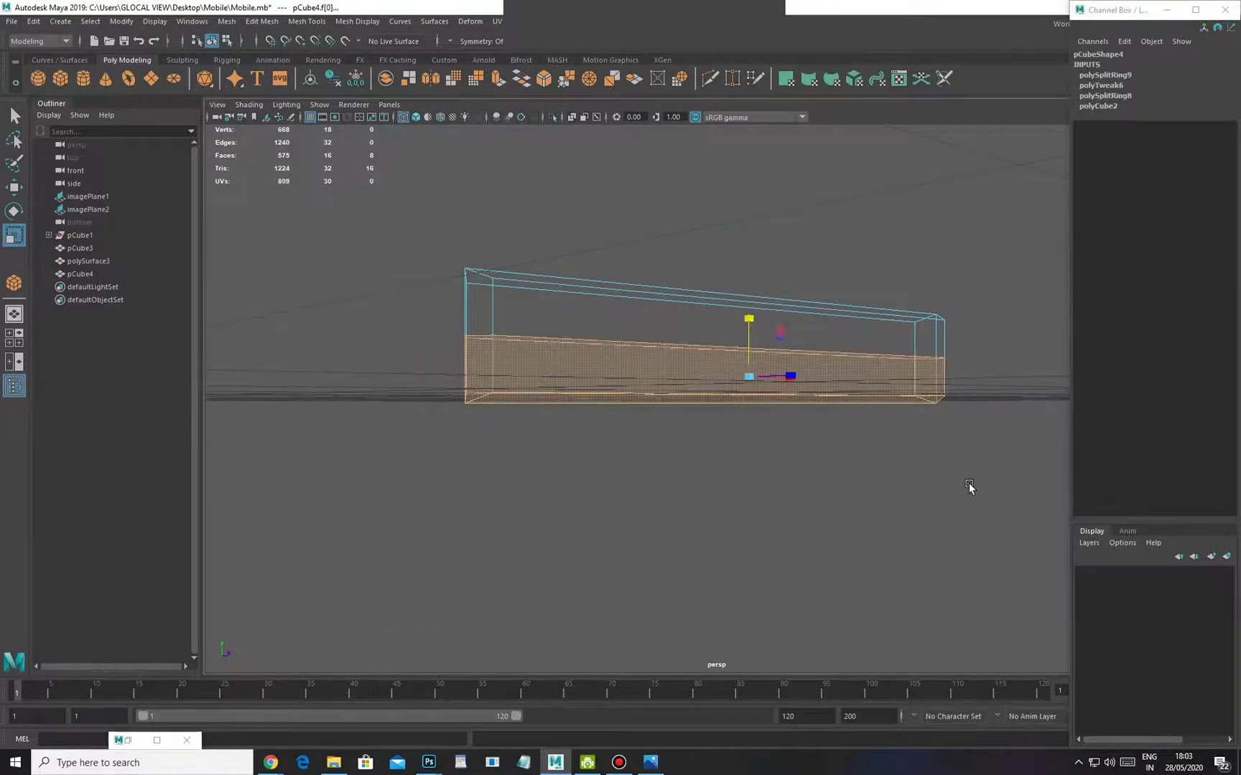
key("Delete")
Bevel the short top edges at both ends of the block with a fraction of 0.5
left_click_drag(533, 365, 679, 457, "alt")
double_click(569, 357)
left_click_drag(721, 381, 830, 357, "alt")
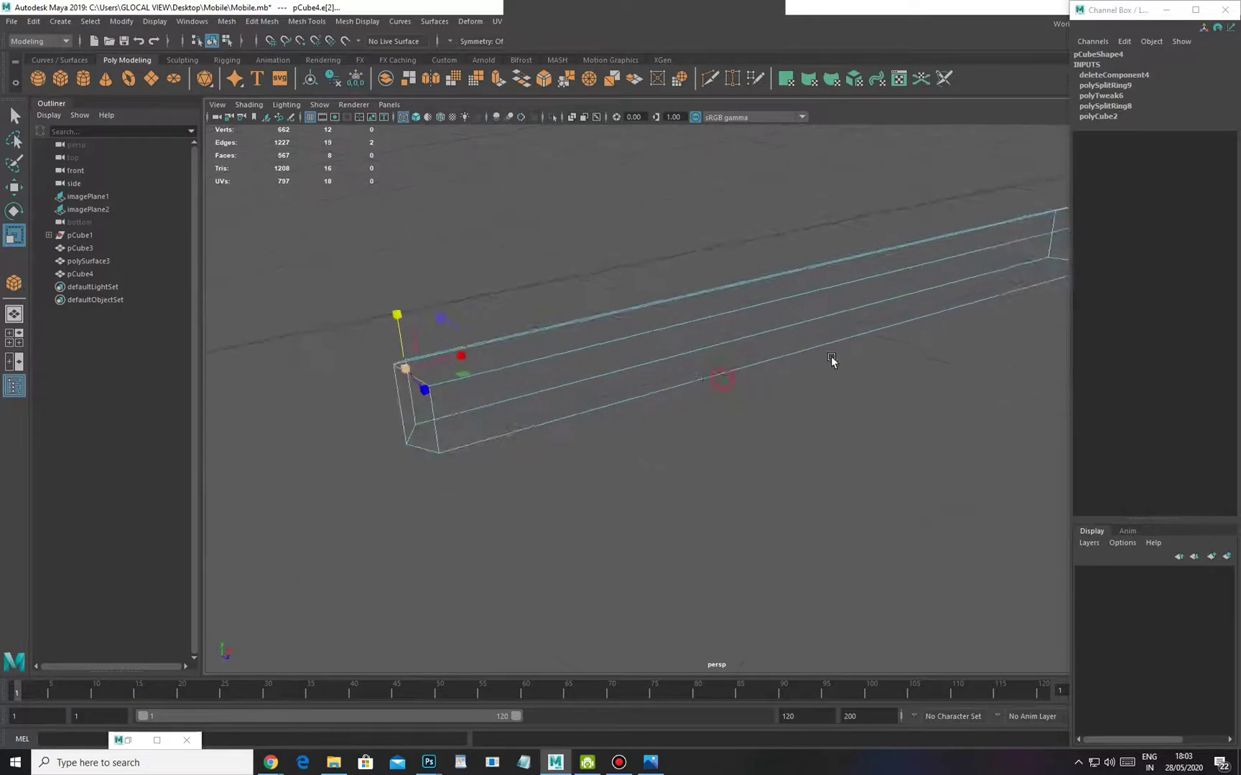
right_click_drag(831, 356, 657, 429, "alt")
left_click_drag(656, 429, 886, 434, "alt")
mouse_move(899, 358)
left_mouse_down("alt")
mouse_move(862, 346)
mouse_move(892, 351)
left_mouse_up("alt")
key("ctrl+b")
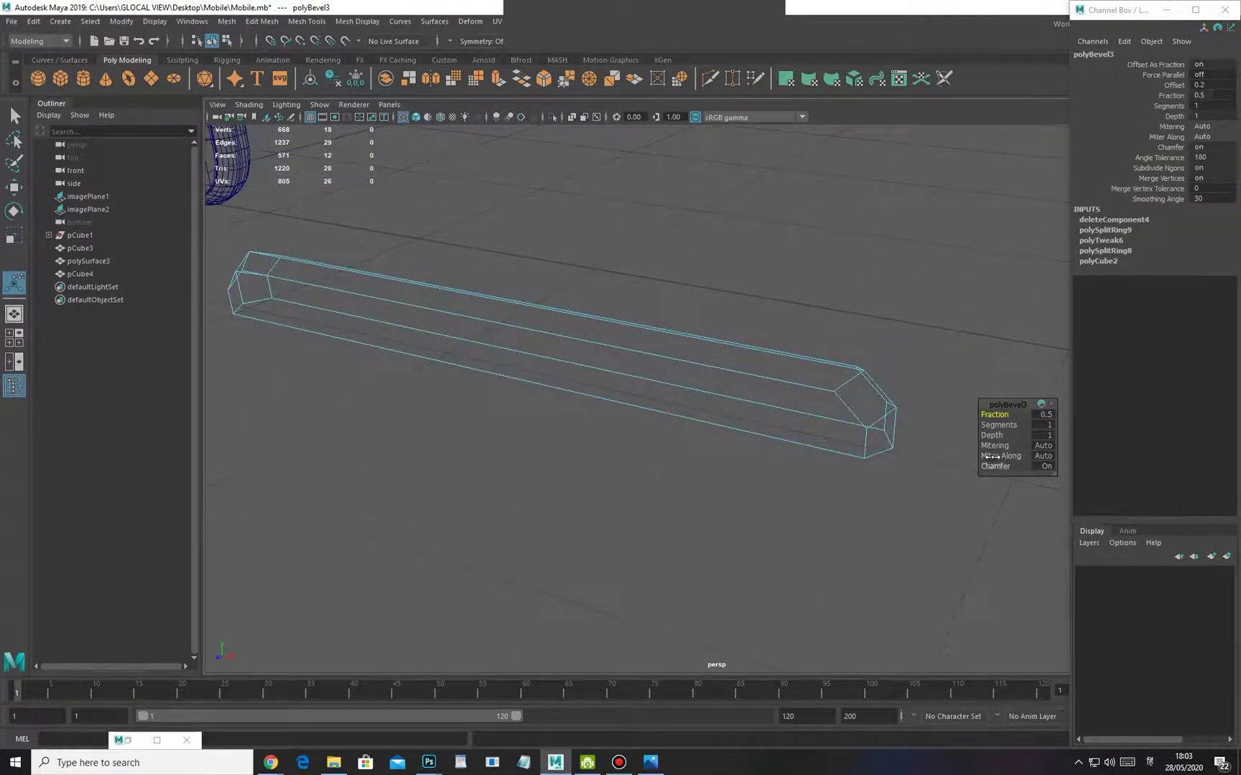
Bevel the block's edges again with a fraction of 0.5 and 2 segments, and clear the selection
left_click_drag(877, 432, 765, 429, "alt")
key("w")
right_click_drag(833, 365, 889, 368, "shift")
left_click_drag(840, 393, 997, 424, "alt")
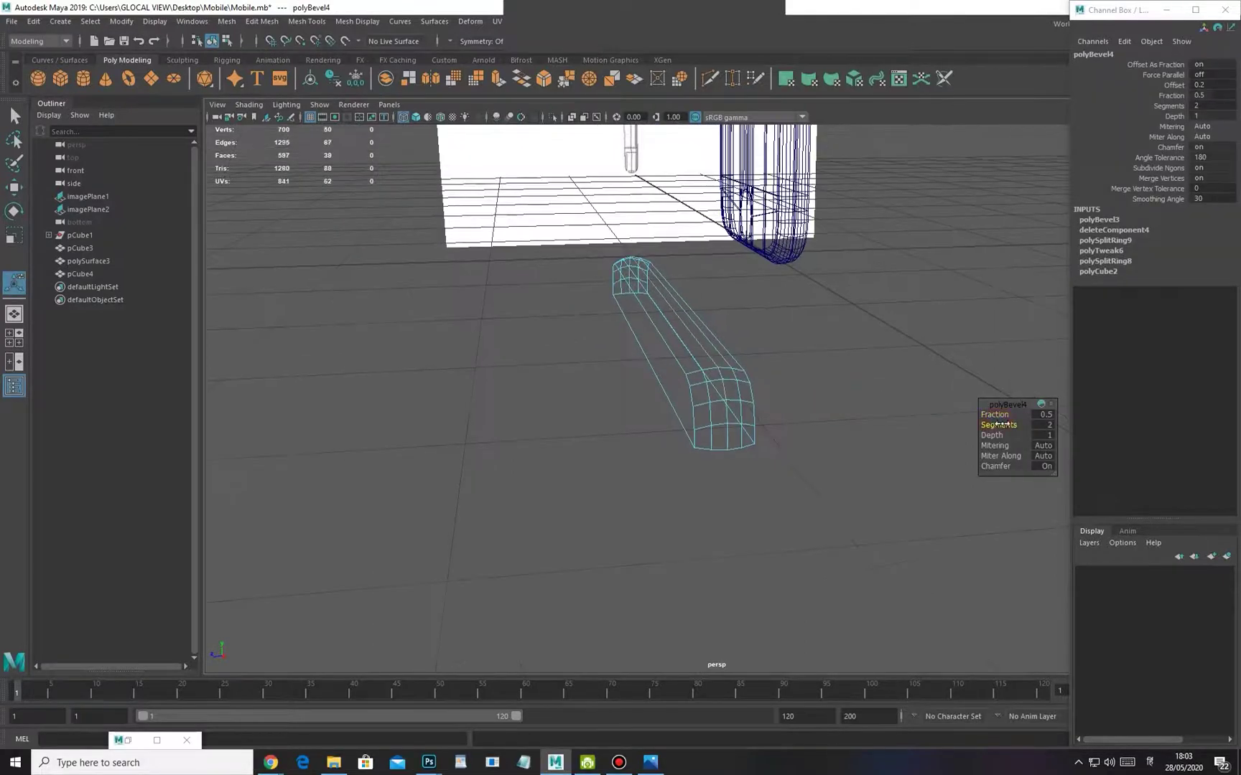
key("5")
mouse_move(712, 414)
left_mouse_down("alt")
mouse_move(762, 426)
mouse_move(866, 374)
left_mouse_up("alt")
key("q")
left_click(772, 467)
mouse_move(866, 374)
middle_mouse_down("alt")
mouse_move(786, 400)
mouse_move(803, 404)
middle_mouse_up("alt")
left_click_drag(802, 405, 755, 377, "alt")
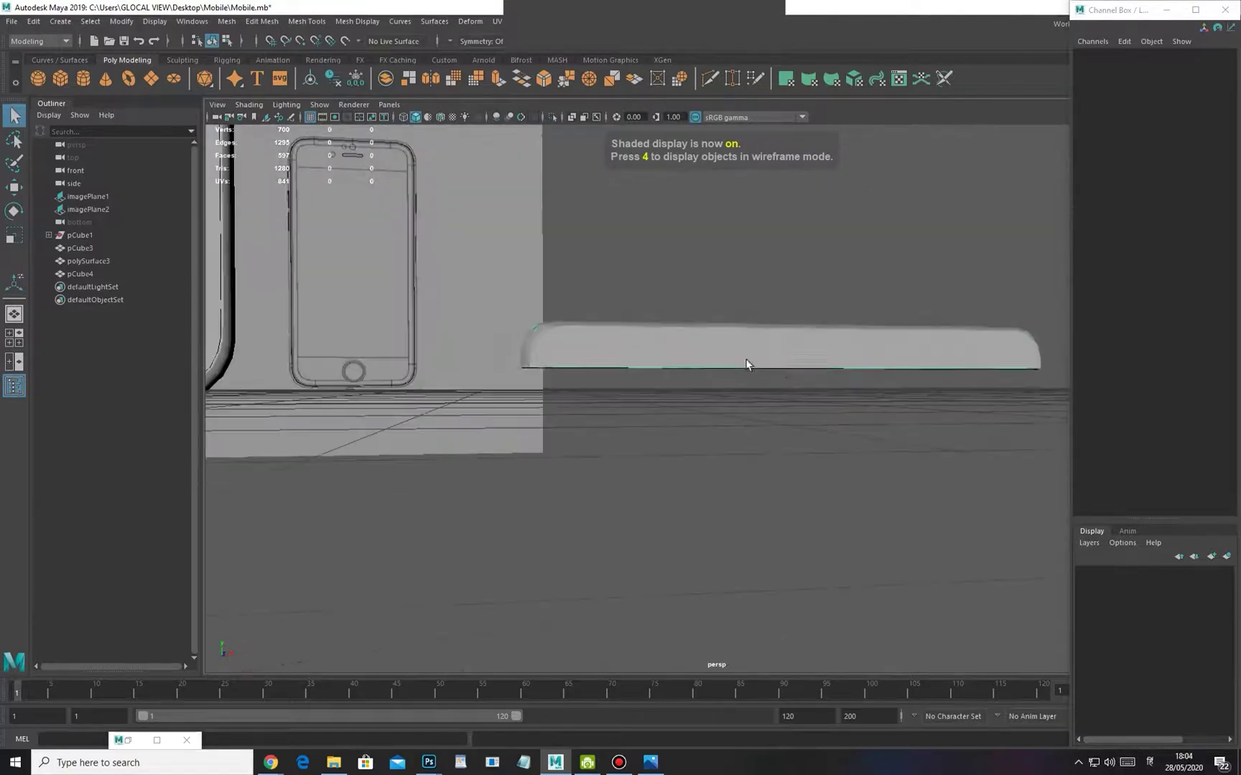
Stand the rounded block upright by setting its Rotate Z to 90
left_click(753, 374)
right_click_drag(751, 381, 706, 401, "alt")
left_click_drag(707, 402, 723, 396, "alt")
key("w")
key("e")
left_click_drag(822, 352, 827, 413)
left_click(1209, 116)
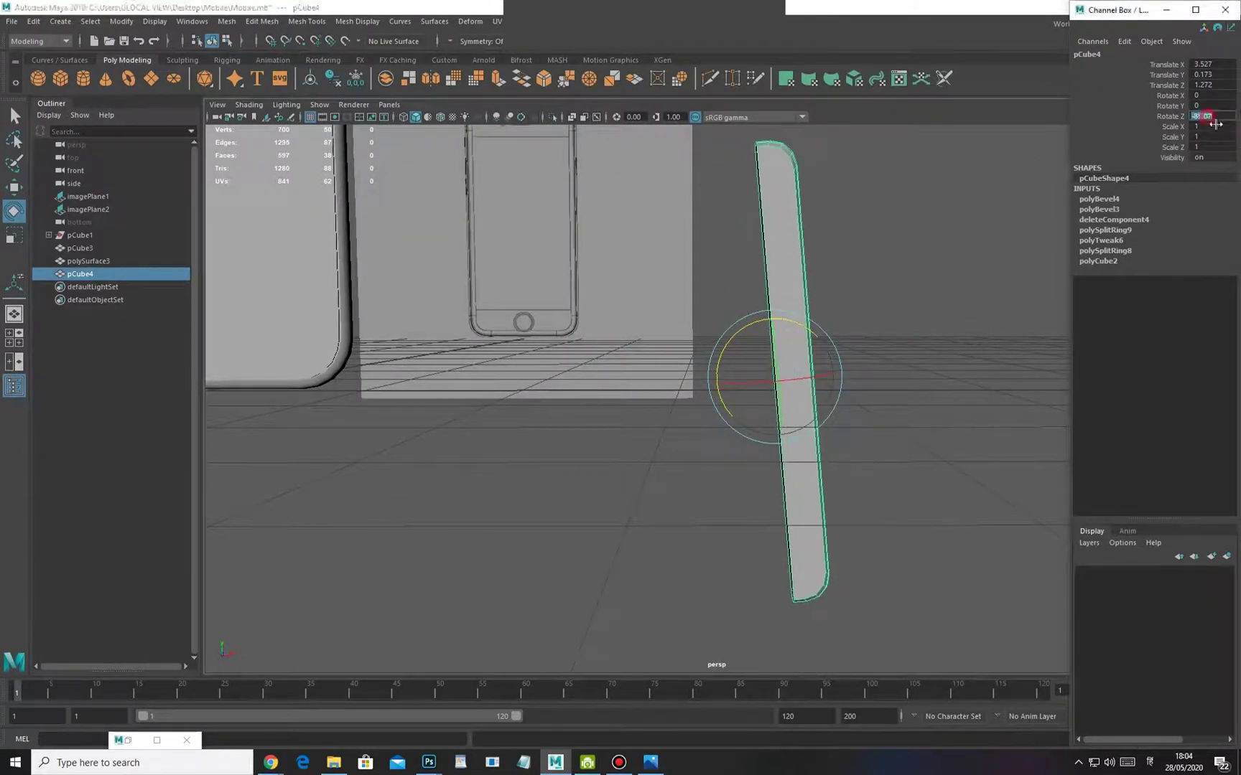
type("90")
key("Return")
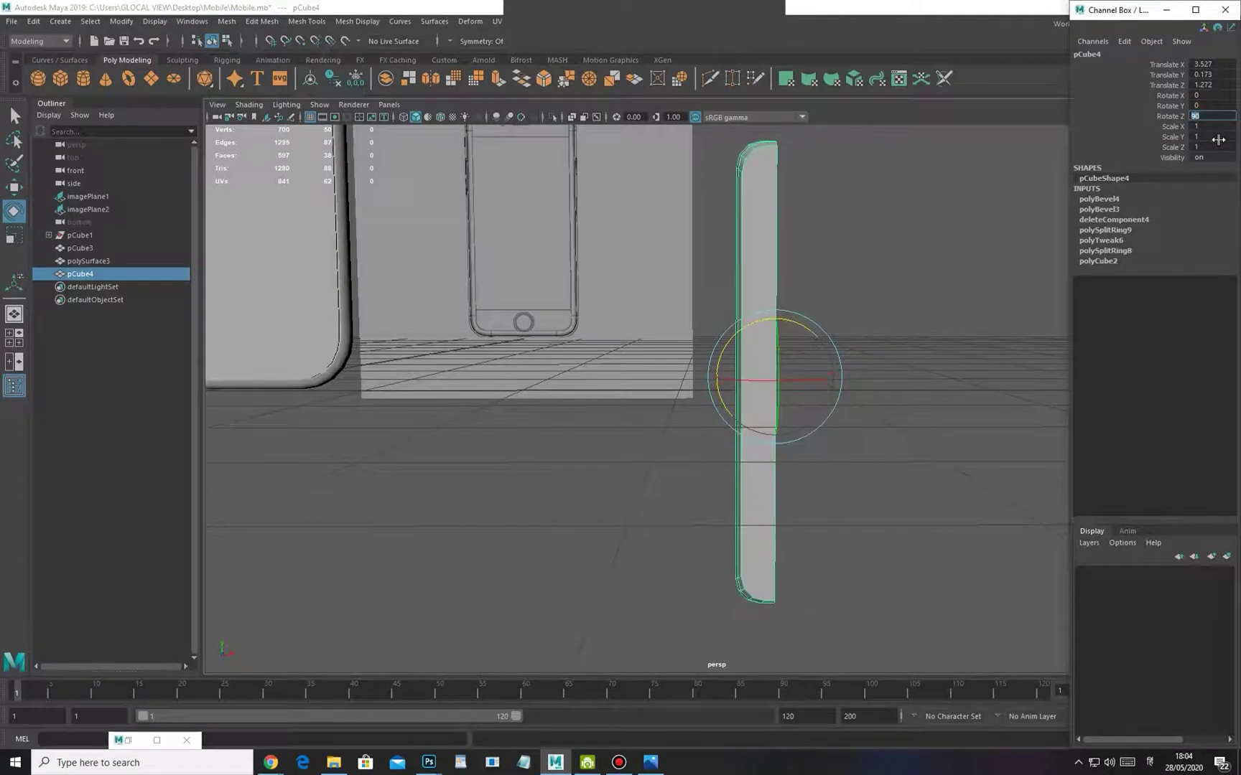
In front-view wireframe, move the block beside the phone's right edge, to about Translate X 1.3 and Y 2.89
scroll(623, 403, "down", 2)
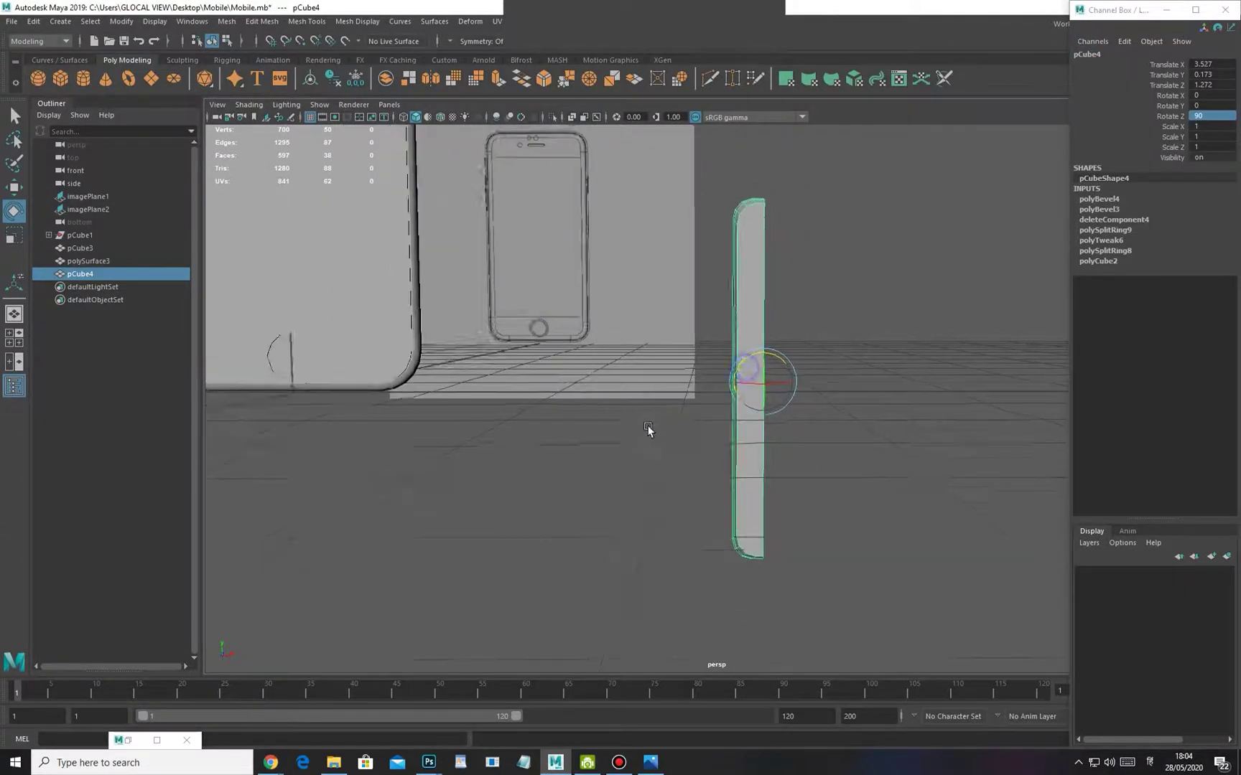
middle_click_drag(623, 402, 750, 513, "alt")
left_click_drag(619, 214, 615, 407, "alt")
key("space")
scroll(615, 408, "down", 10)
middle_click_drag(616, 417, 624, 446, "alt")
key("4")
scroll(651, 390, "up", 2)
scroll(802, 551, "up", 5)
key("w")
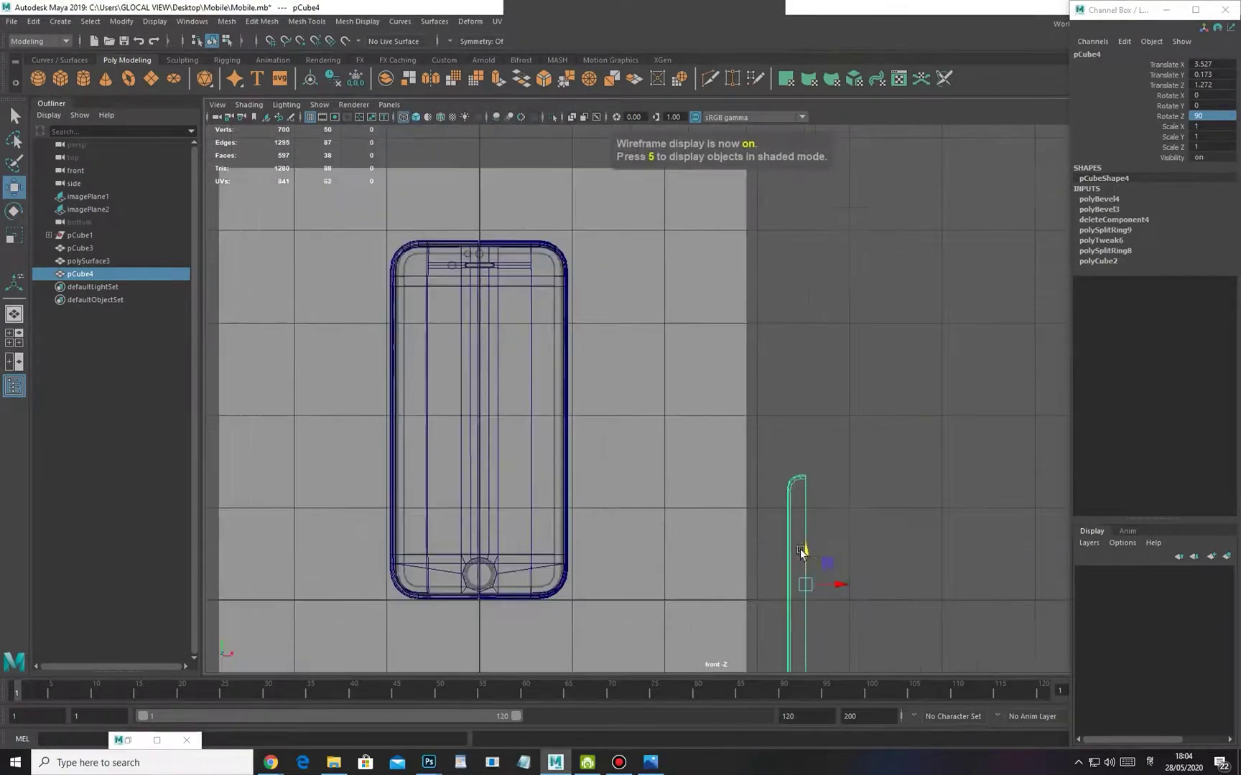
left_click_drag(810, 580, 631, 338)
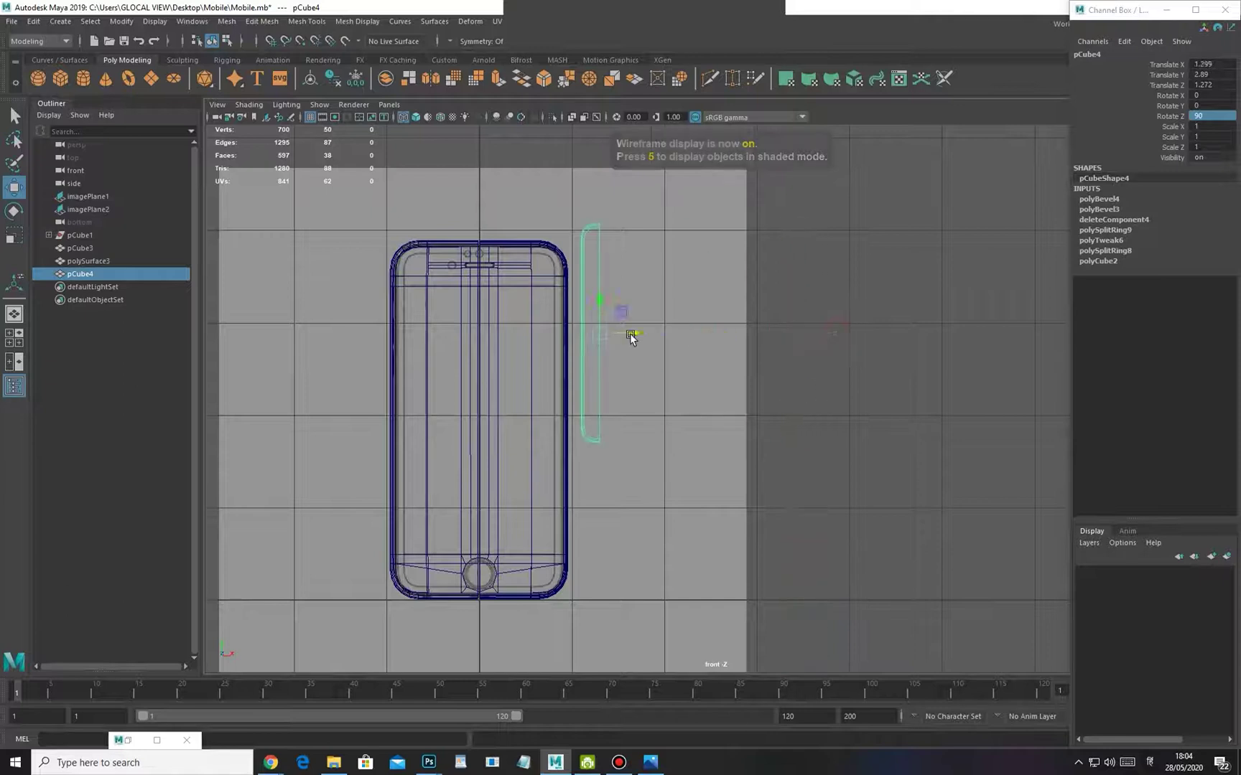
Scale the block down uniformly to about 0.189 to approach the size of a side button
scroll(601, 394, "up", 5)
key("r")
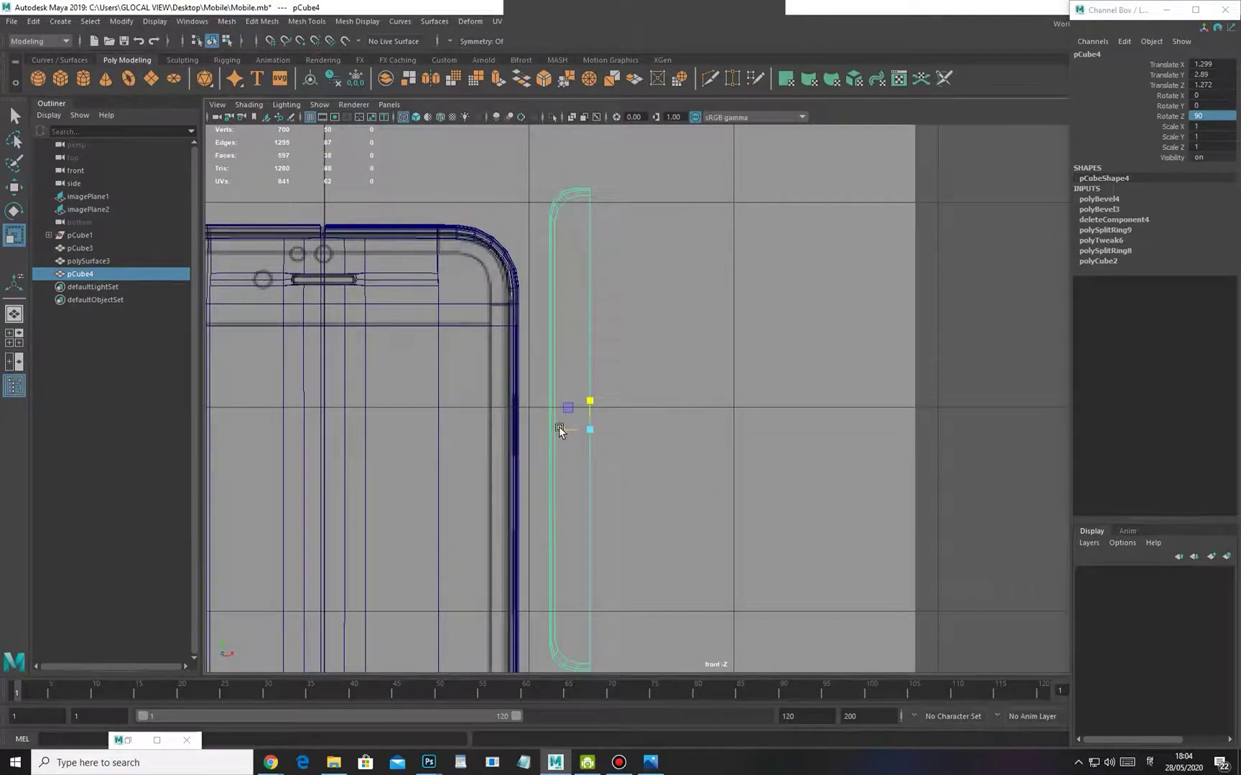
left_click_drag(588, 430, 451, 439)
middle_click_drag(452, 439, 649, 411, "alt")
scroll(718, 431, "up", 1)
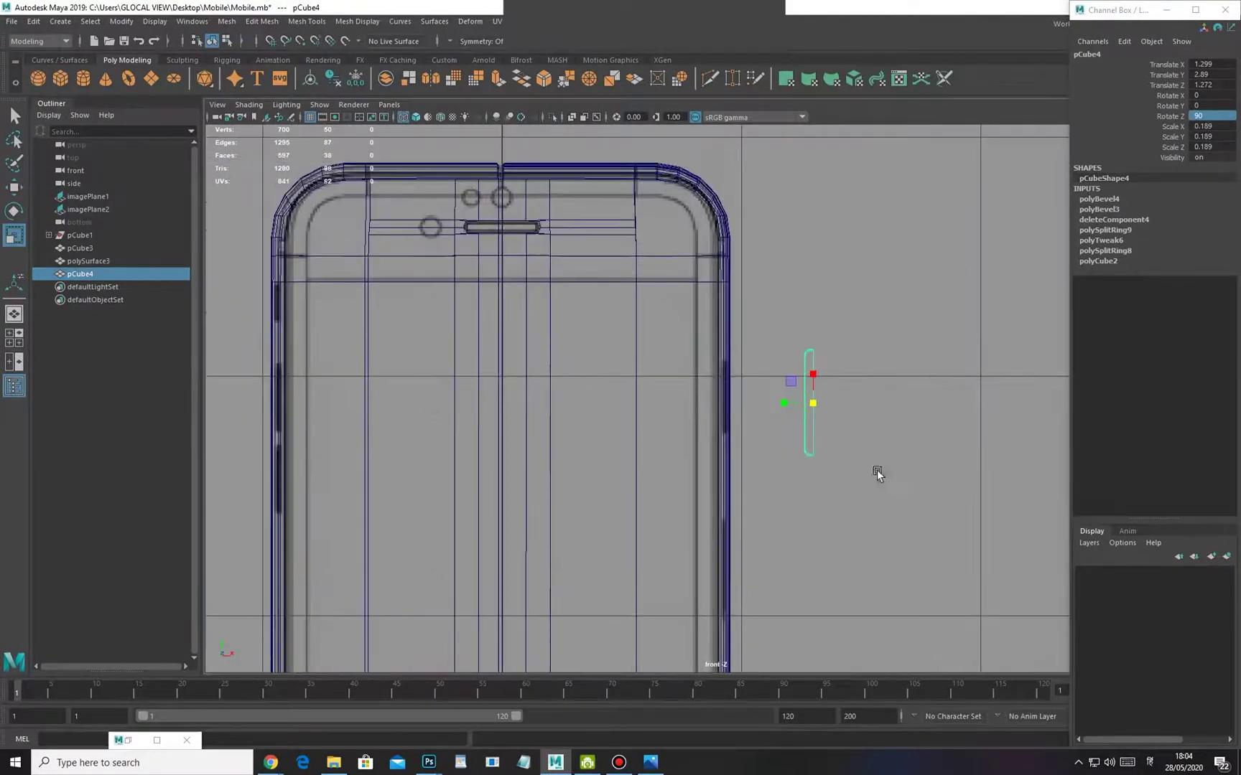
Duplicate the small button block and move the copy across to the phone's left edge
key("w")
middle_click_drag(844, 471, 860, 474, "alt")
key("ctrl+d")
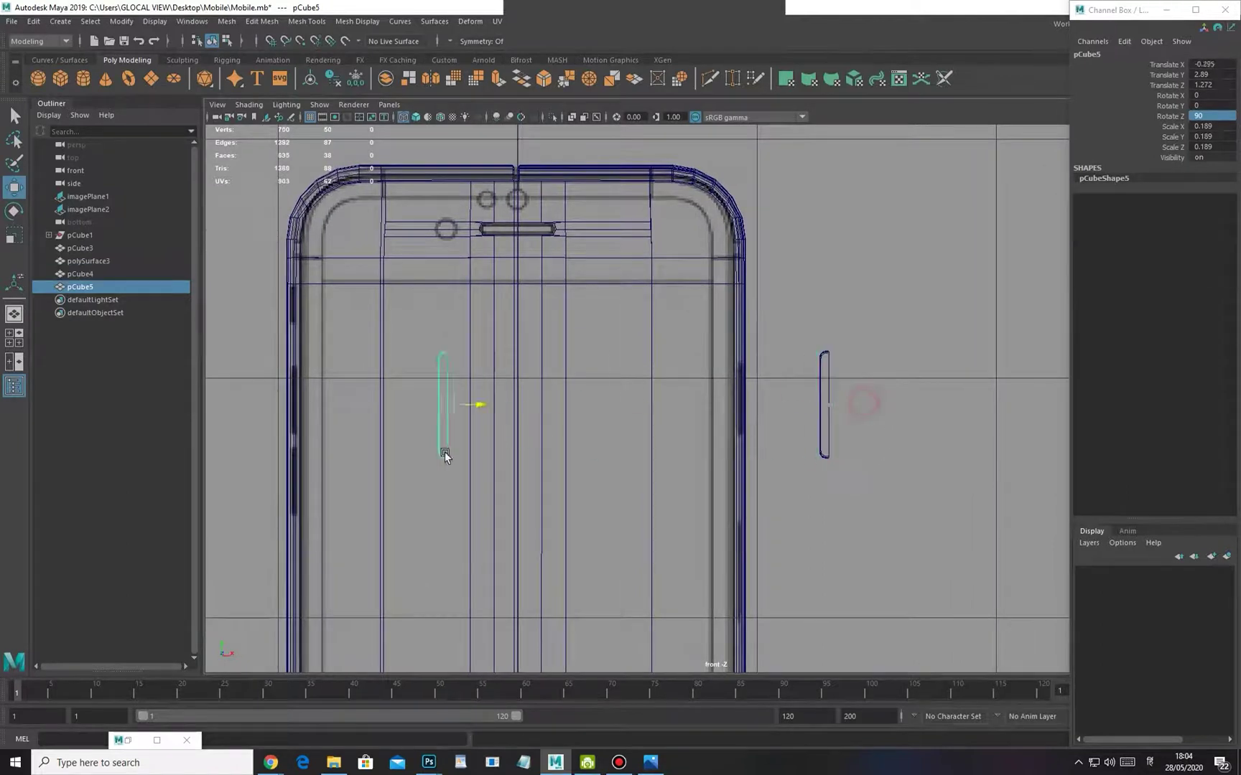
left_click_drag(445, 453, 349, 463)
middle_click_drag(348, 464, 894, 382, "alt")
Fit the copy to the upper volume button in the reference, with Scale X 0.12, Scale Y and Z 0.132 and Translate Y 2.913
right_click_drag(777, 382, 894, 382, "alt")
middle_click_drag(905, 381, 625, 467, "alt")
right_click_drag(635, 466, 668, 431, "alt")
left_click_drag(658, 370, 612, 377)
key("r")
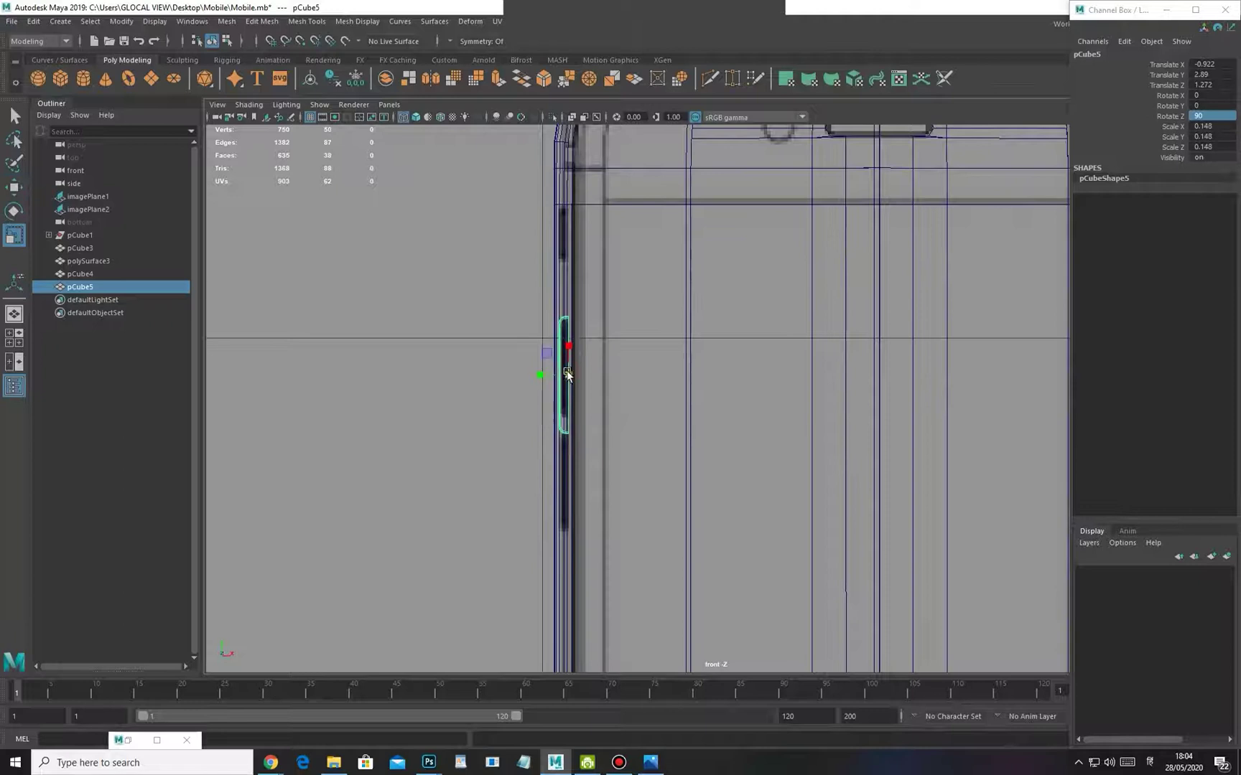
left_click_drag(597, 374, 590, 372)
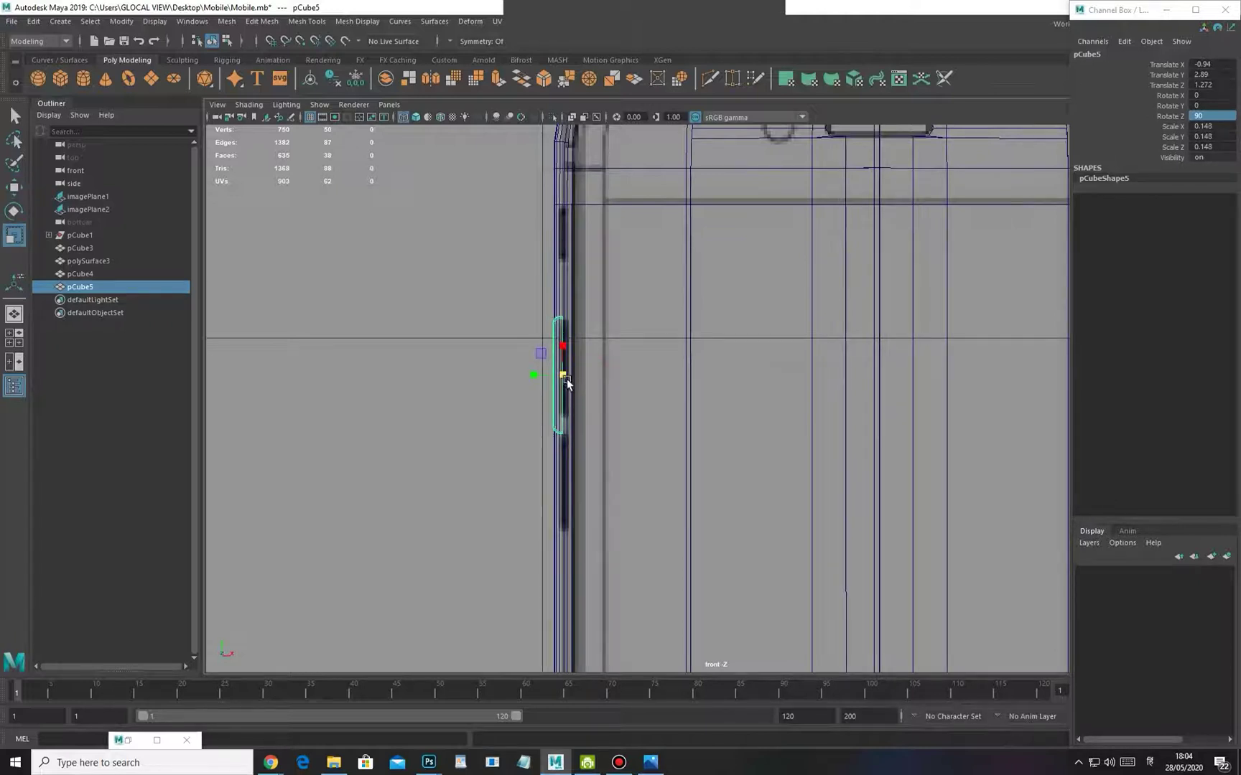
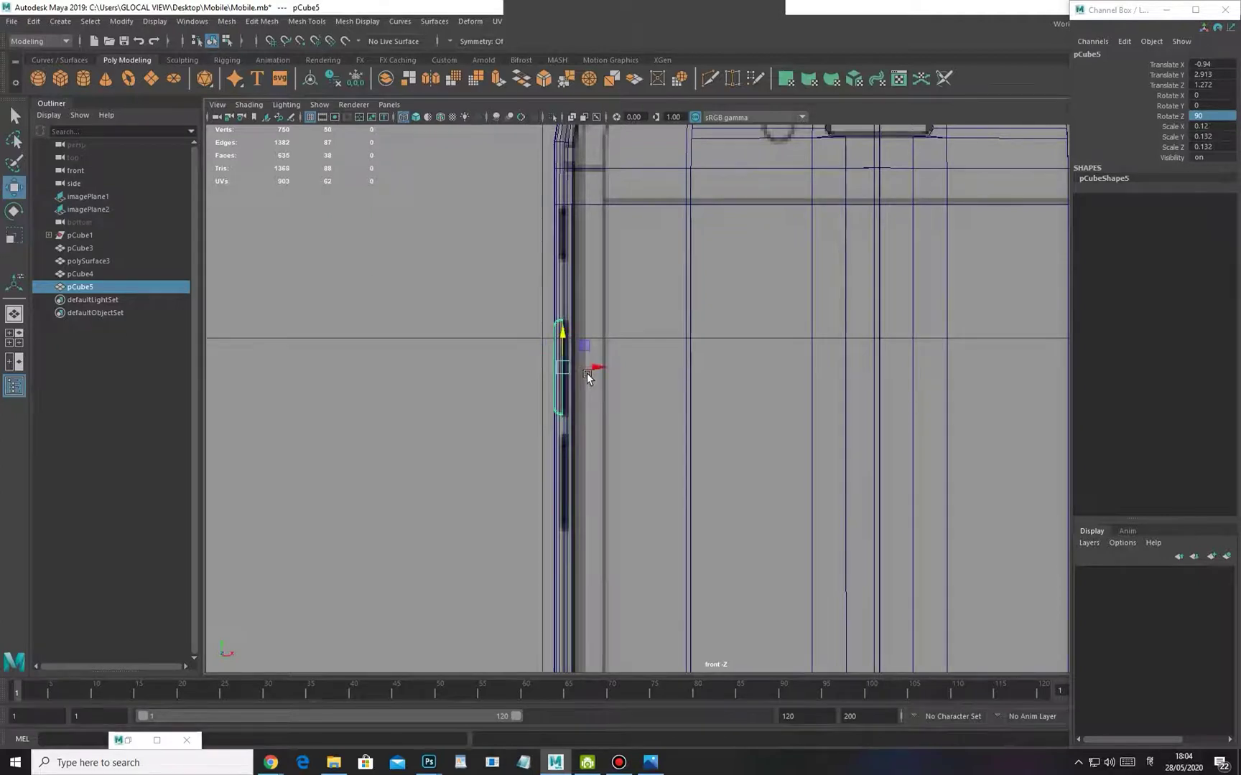
Duplicate the button onto the lower volume button in the reference and select both volume buttons
key("ctrl+d")
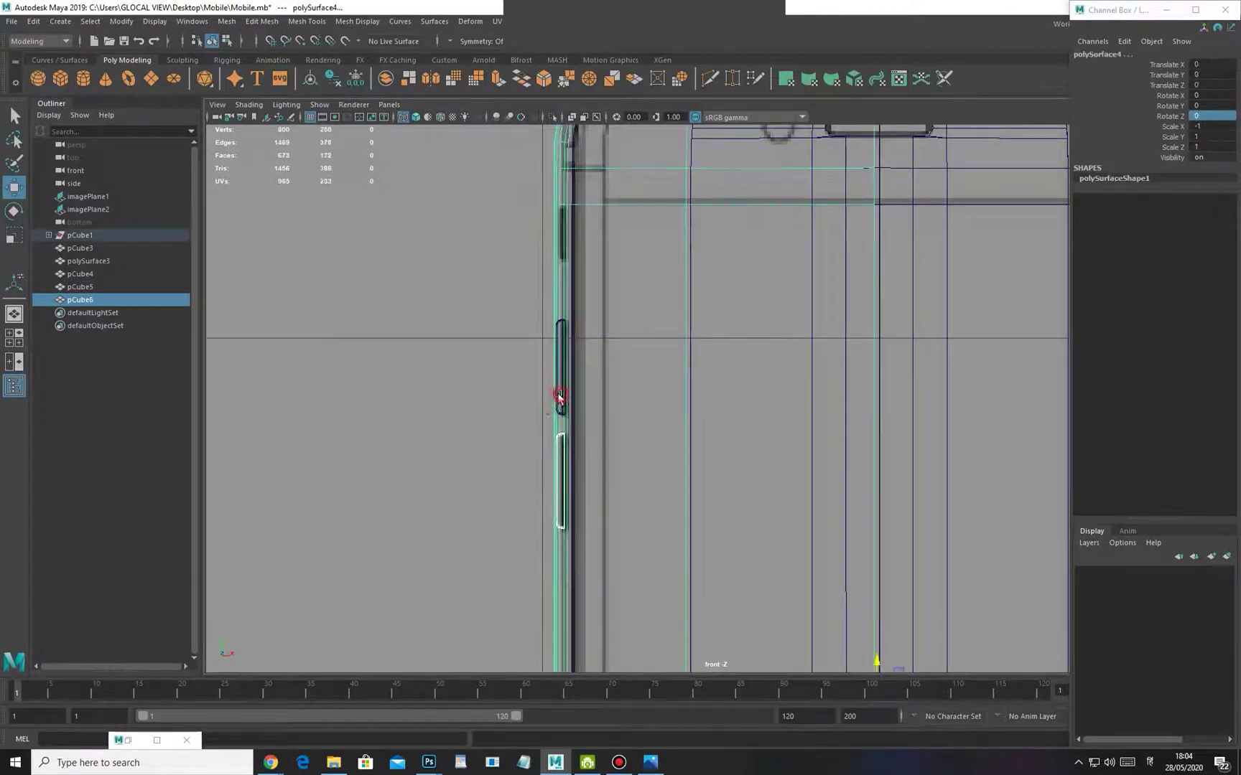
left_click(565, 343, "shift")
left_click_drag(530, 285, 610, 297, "ctrl")
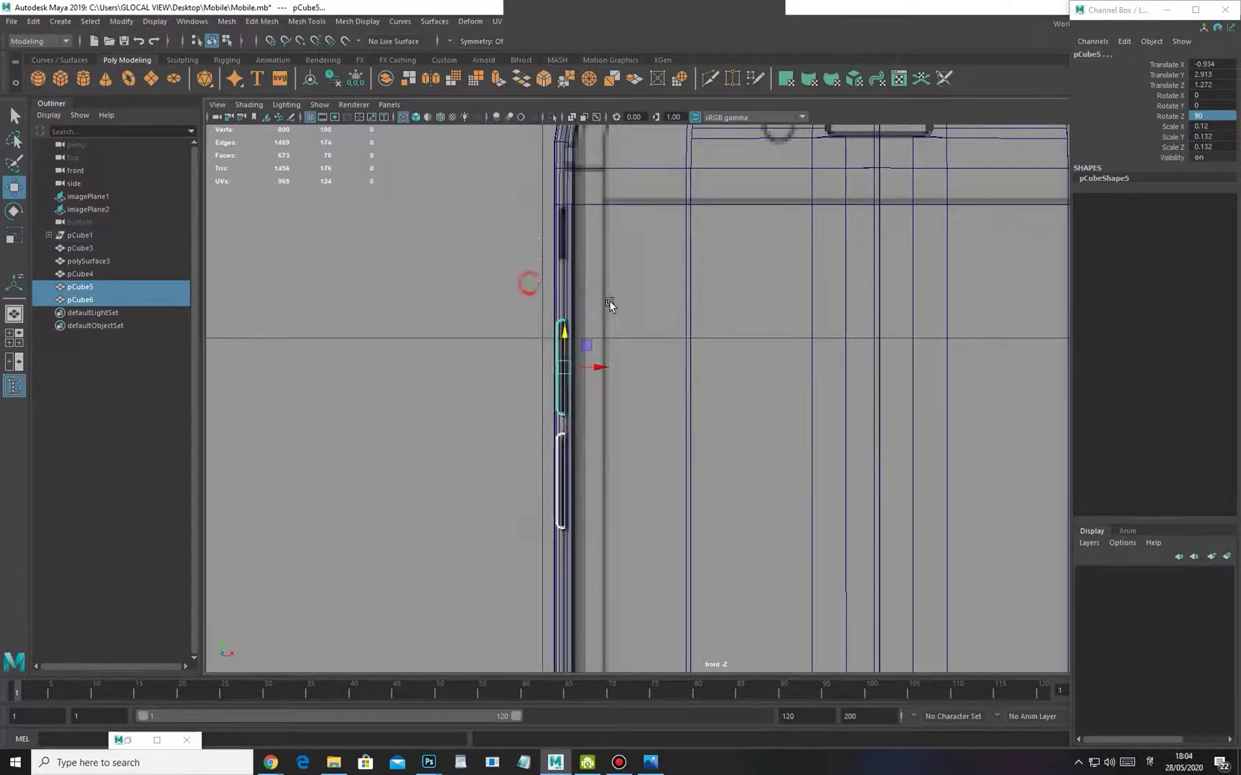
In the side view, move both volume buttons onto the phone's edge, to about Translate Z 0.047
key("space")
right_click_drag(607, 303, 600, 224)
mouse_move(635, 351)
left_mouse_down("alt")
mouse_move(648, 357)
mouse_move(504, 369)
mouse_move(553, 404)
mouse_move(679, 421)
mouse_move(586, 346)
mouse_move(642, 347)
left_mouse_up("alt")
key("f")
key("space")
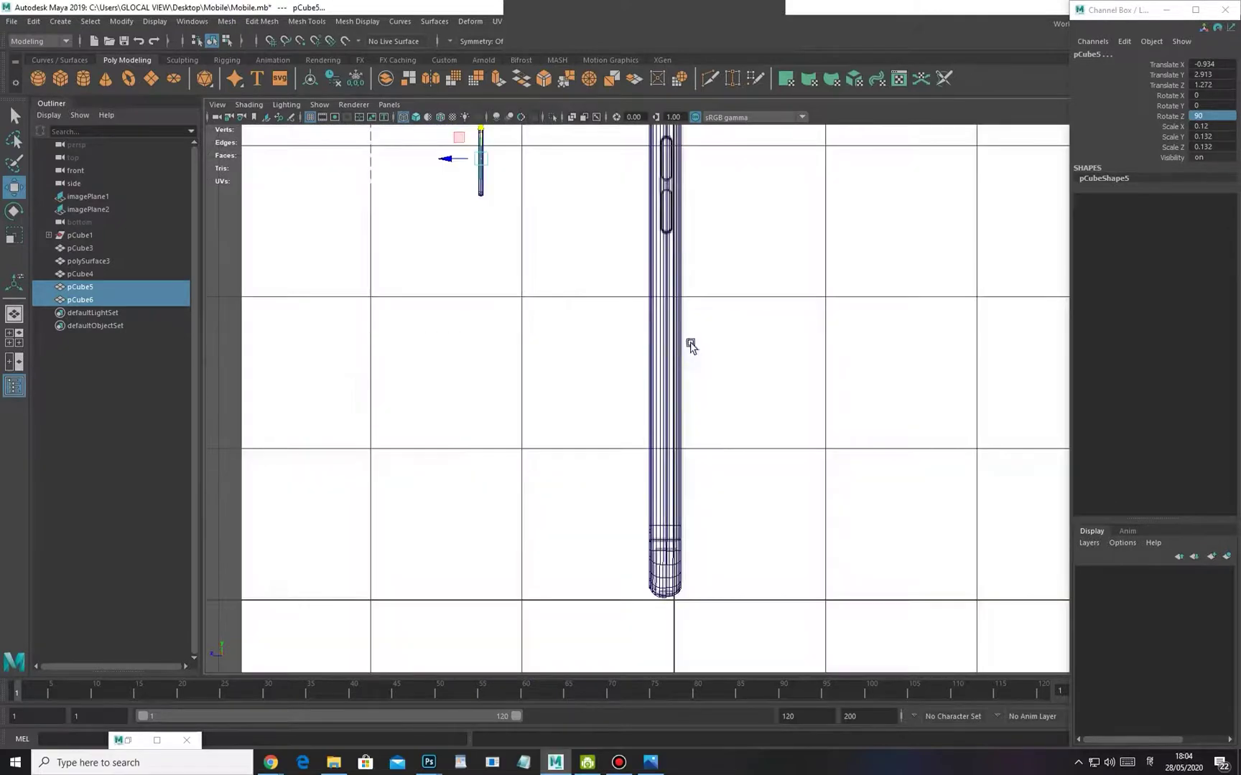
scroll(597, 400, "up", 2)
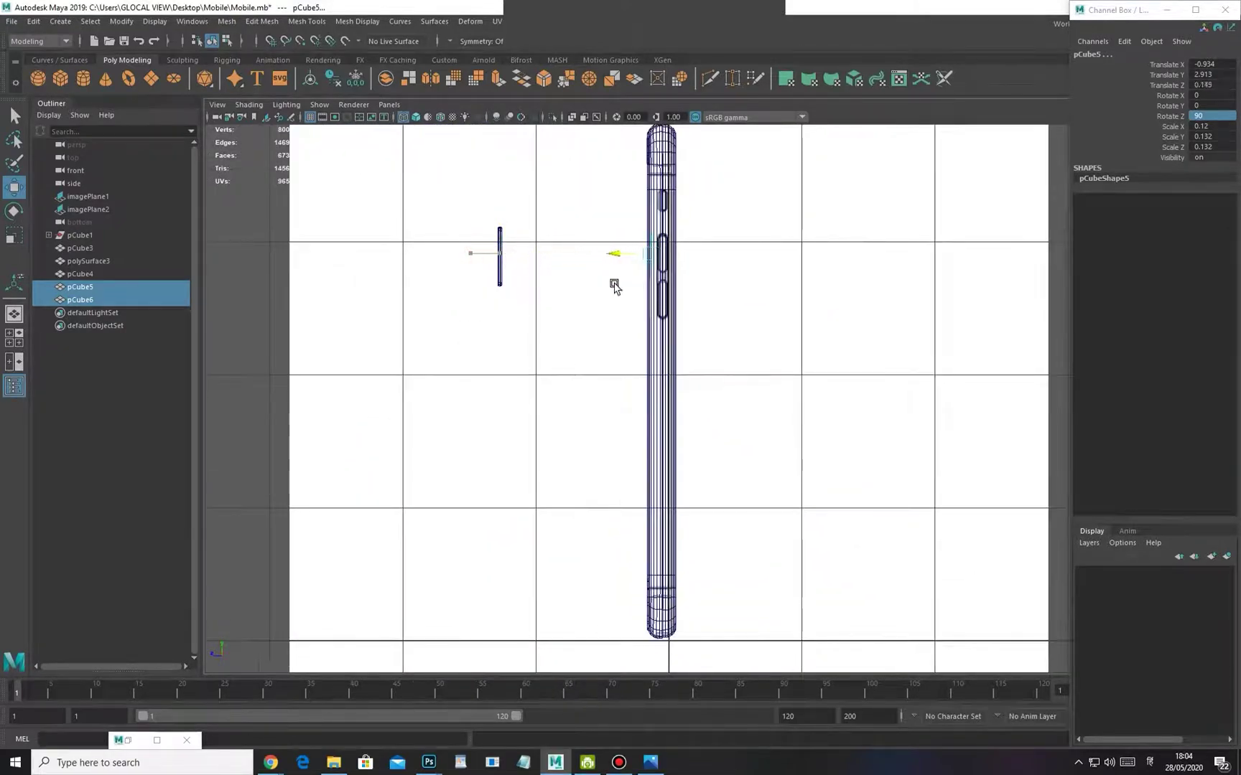
right_click_drag(600, 291, 611, 360, "alt")
middle_click_drag(611, 360, 575, 452, "alt")
right_click_drag(557, 418, 915, 584, "alt")
middle_click_drag(741, 397, 660, 517, "alt")
right_click_drag(504, 421, 558, 377, "alt")
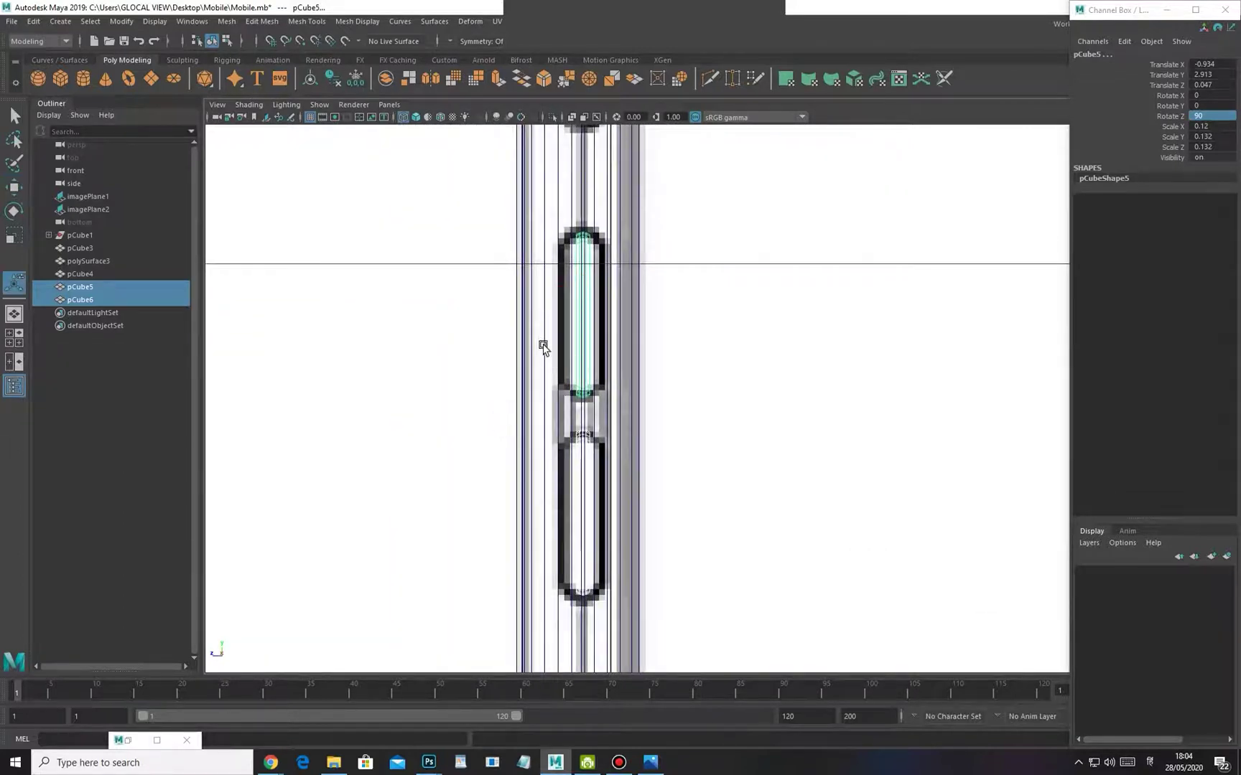
Widen both volume buttons to Scale Z 0.363 to fill the reference outlines, and check them in shaded perspective
left_click_drag(543, 316, 502, 310)
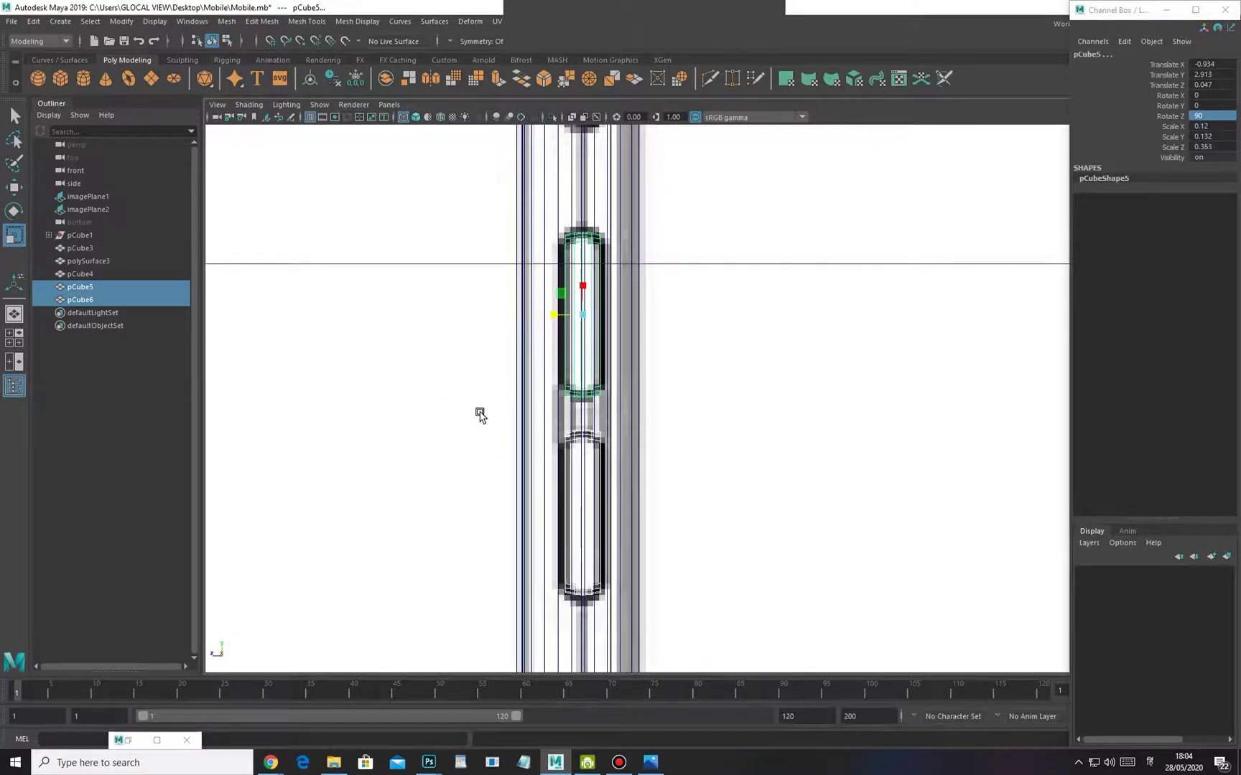
key("space")
mouse_move(500, 460)
left_mouse_down()
mouse_move(542, 321)
mouse_move(511, 328)
left_mouse_up()
key("5")
key("6")
mouse_move(590, 386)
left_mouse_down("alt")
mouse_move(616, 367)
mouse_move(554, 305)
mouse_move(643, 309)
mouse_move(649, 379)
mouse_move(486, 361)
left_mouse_up("alt")
In front-view wireframe, move both volume buttons outward from the frame to Translate X -0.953
key("space")
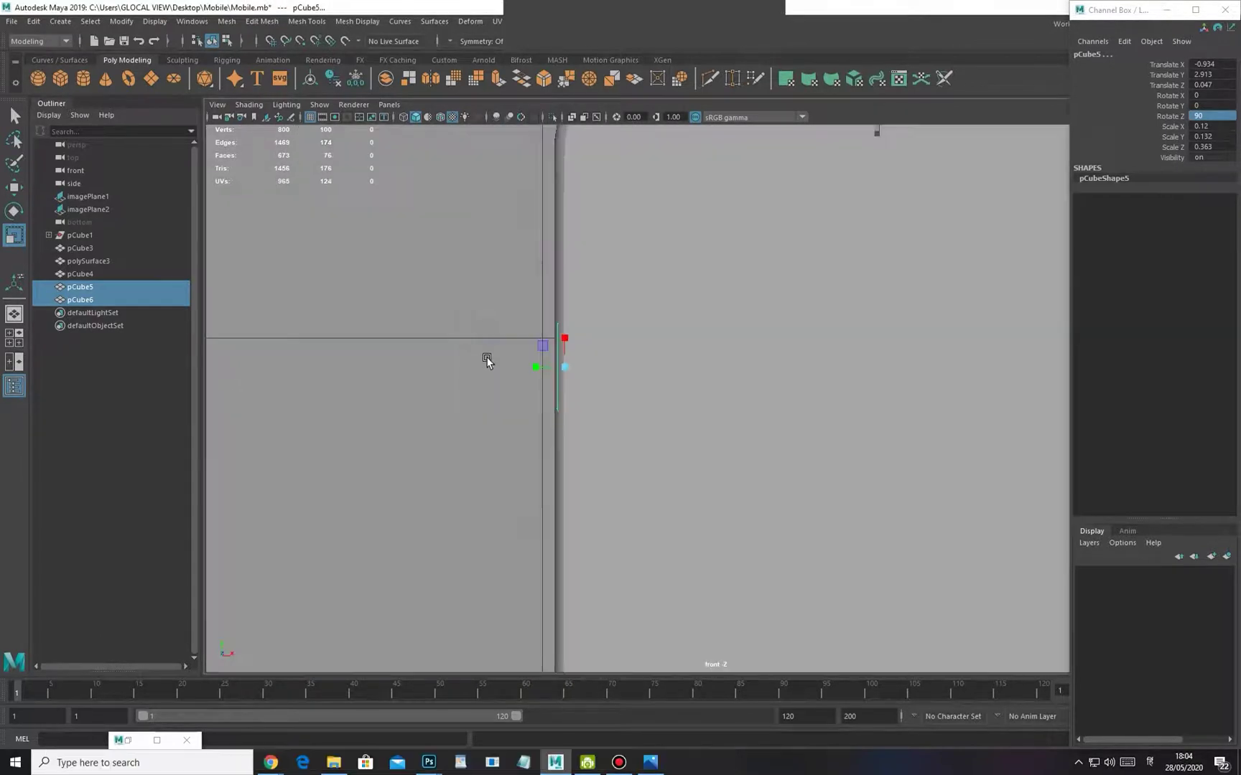
key("4")
scroll(500, 374, "up", 4)
middle_click_drag(518, 410, 612, 418, "alt")
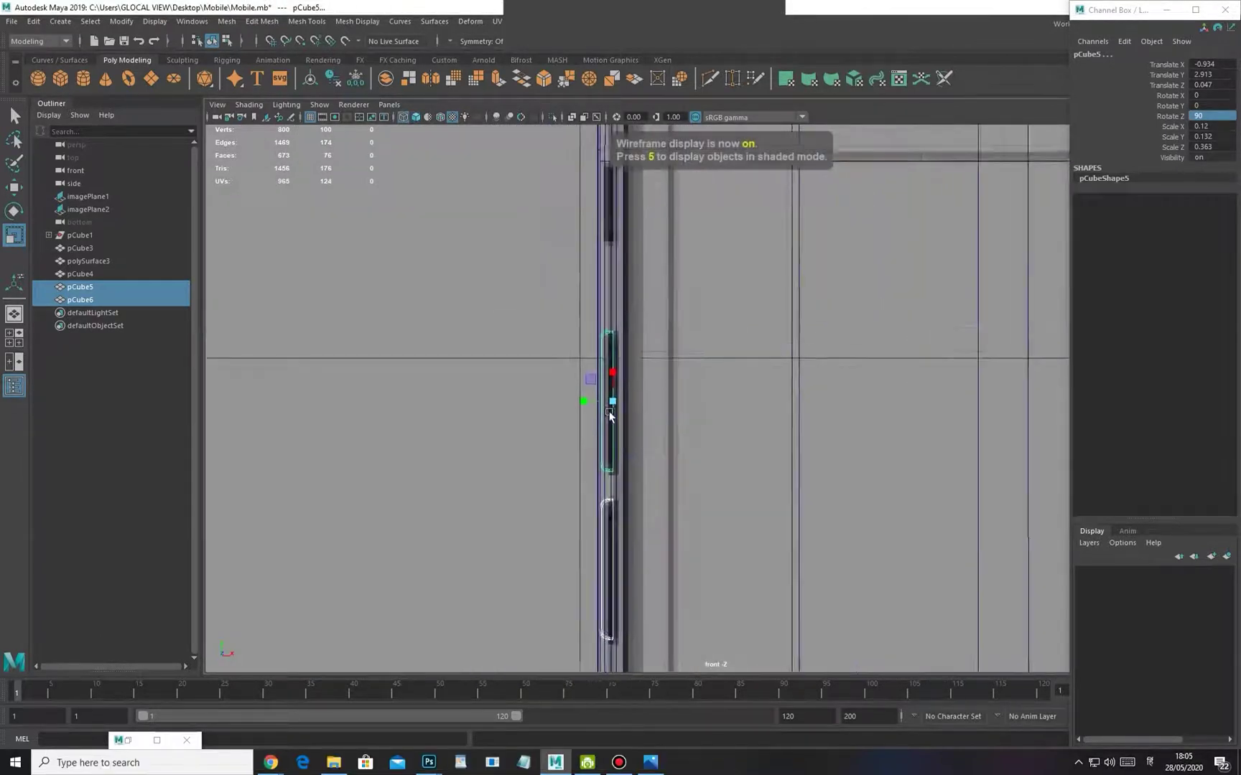
scroll(610, 413, "up", 1)
key("w")
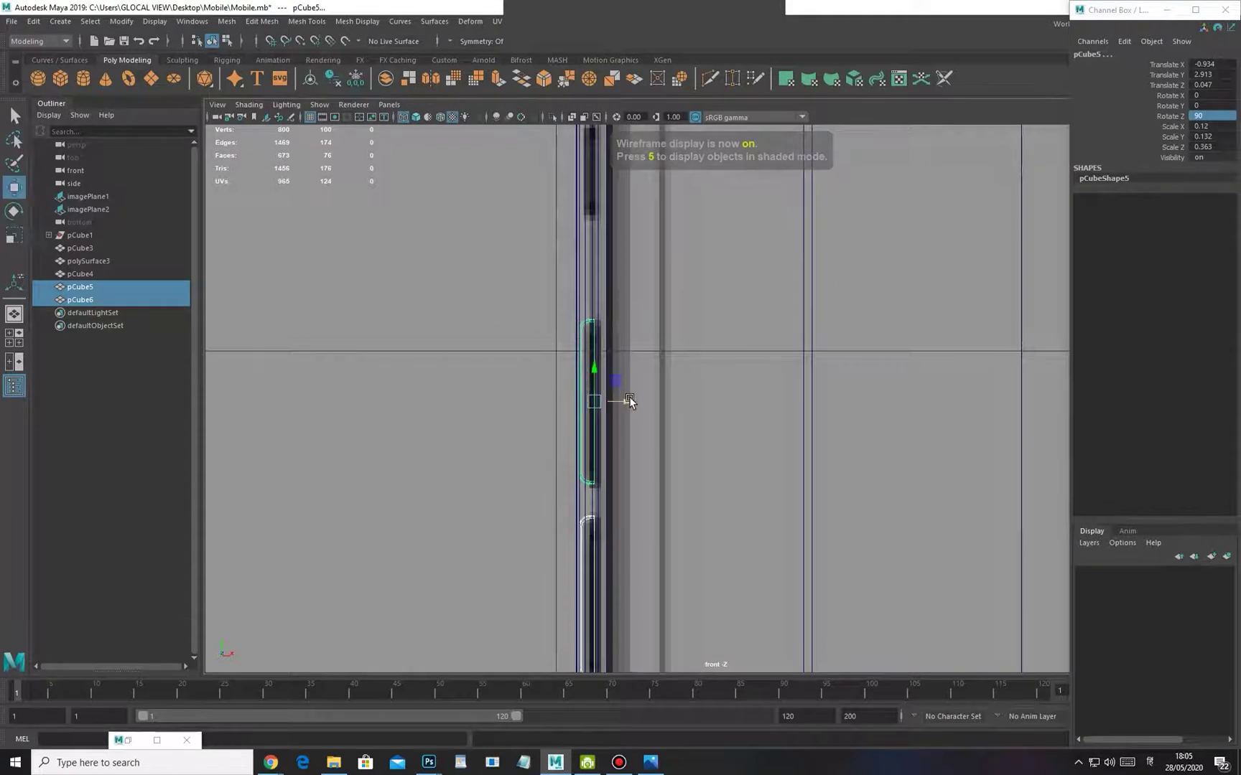
left_click_drag(658, 402, 646, 402)
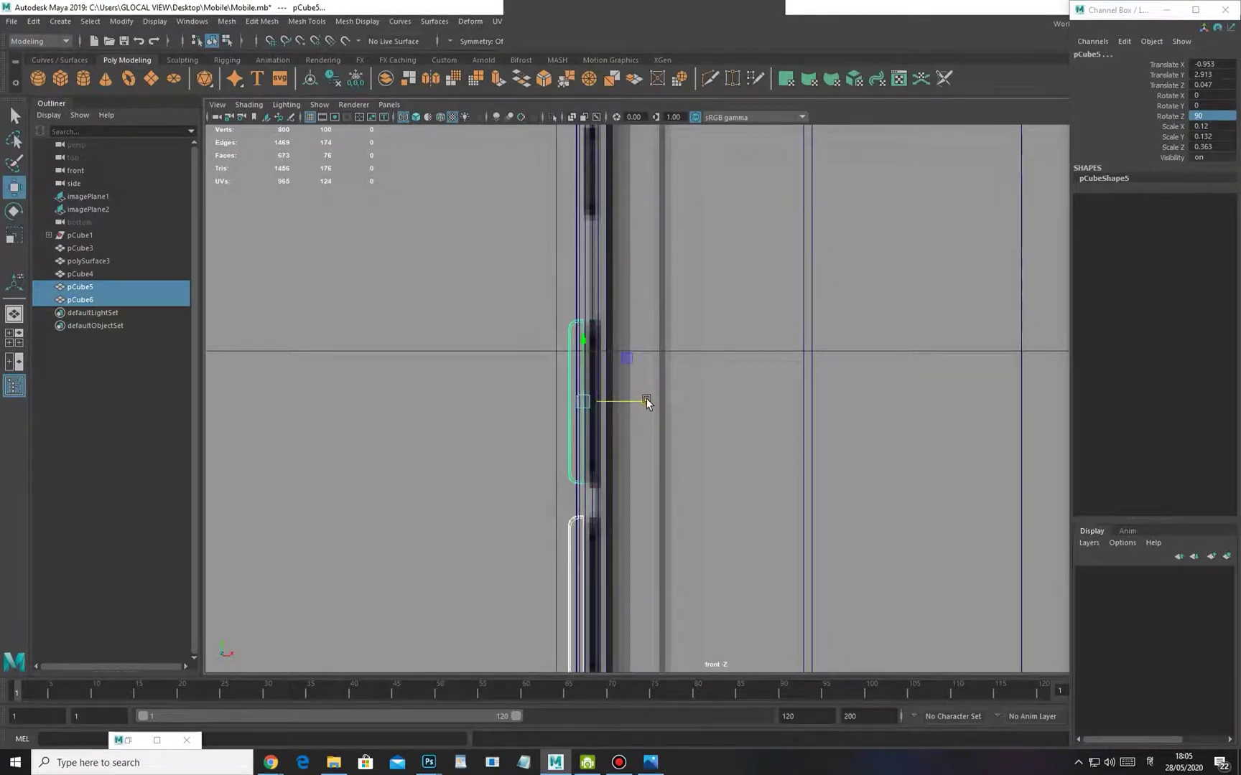
Duplicate the lower volume button and move the copy to the phone's right edge, at about Translate X 0.939
key("5")
scroll(542, 462, "down", 5)
left_click_drag(546, 427, 608, 344, "alt")
left_click_drag(661, 404, 739, 401, "alt")
left_click_drag(705, 269, 624, 316)
left_click_drag(677, 265, 525, 406, "alt")
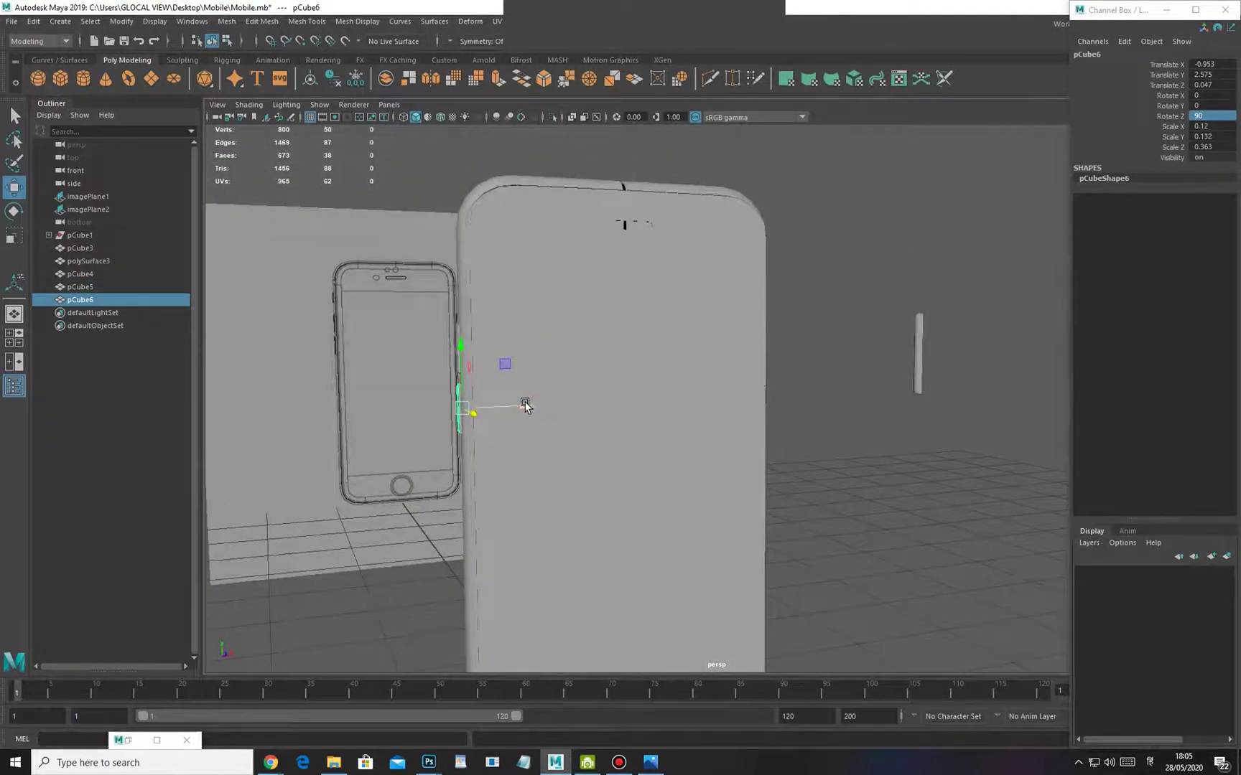
left_click_drag(802, 387, 812, 387)
left_click_drag(783, 437, 692, 429, "alt")
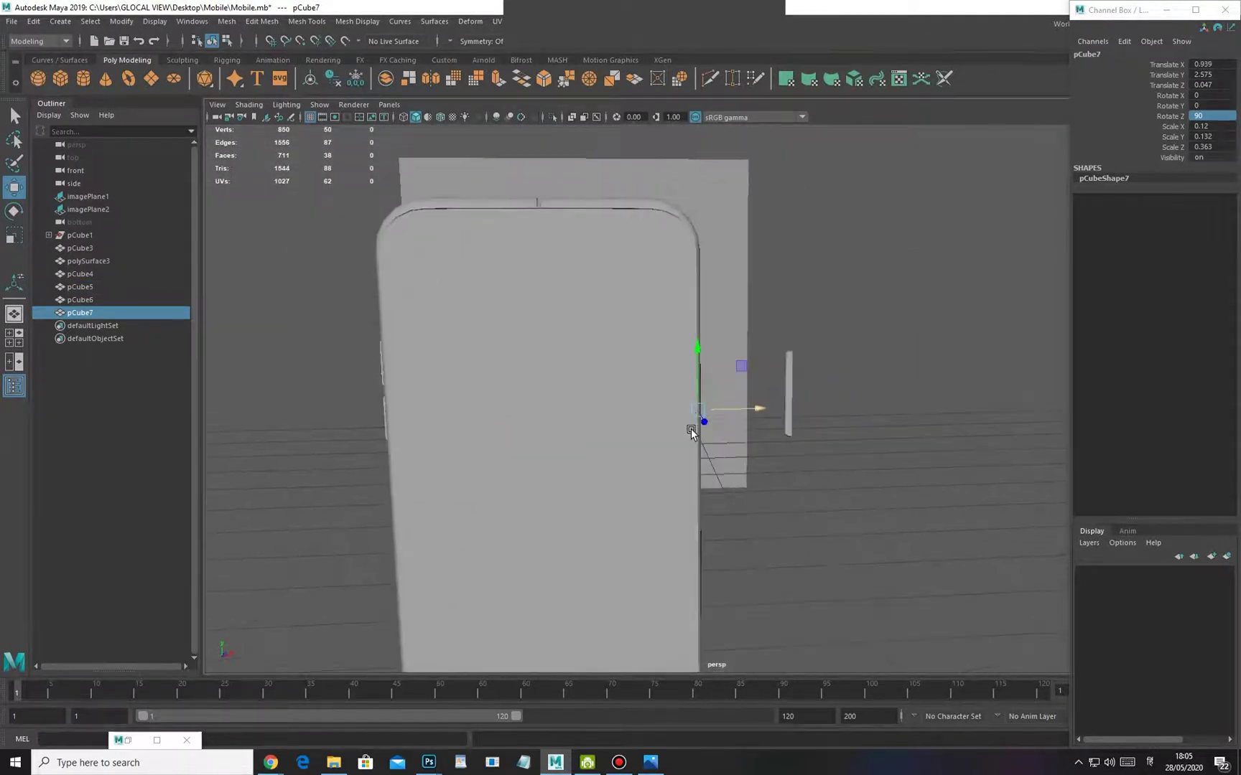
Flip the right-hand button to face outward by setting its Scale Y to -0.132
left_click_drag(828, 393, 749, 433, "alt")
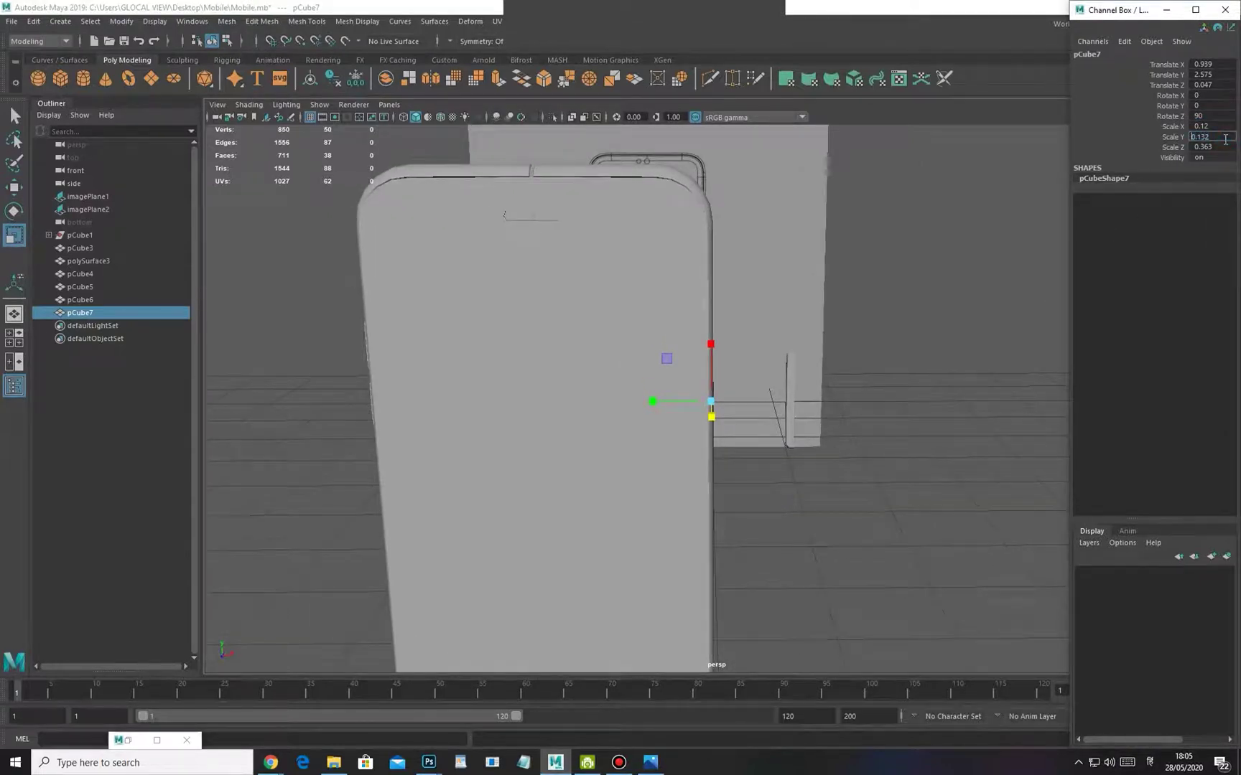
scroll(747, 341, "up", 3)
middle_click_drag(747, 341, 746, 403, "alt")
Align the flipped button with the power button in the front reference, at about Translate X 0.936 and Y 2.912
key("space")
left_click_drag(747, 403, 744, 430)
middle_click_drag(729, 416, 594, 408, "alt")
scroll(593, 408, "up", 1)
key("4")
scroll(820, 450, "down", 5)
scroll(551, 421, "up", 6)
scroll(666, 488, "up", 2)
middle_click_drag(666, 489, 803, 451, "alt")
key("w")
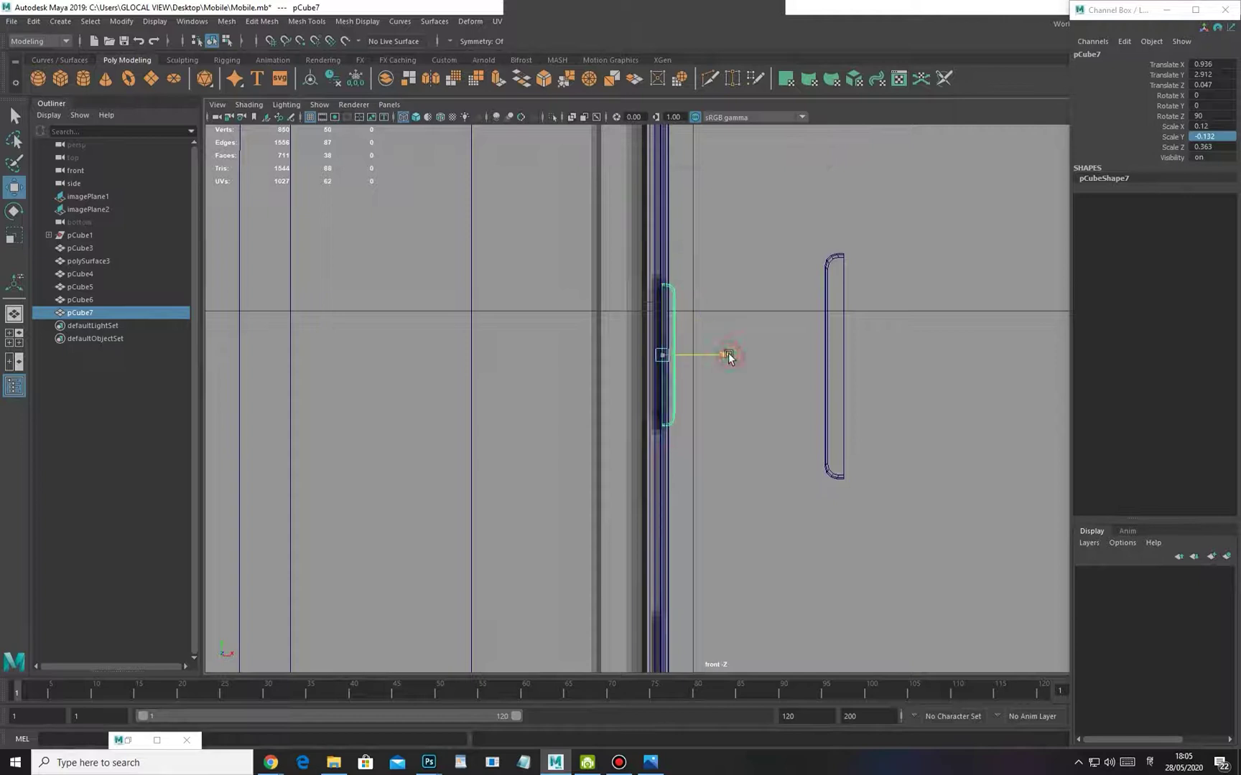
middle_click_drag(620, 371, 623, 389, "alt")
key("5")
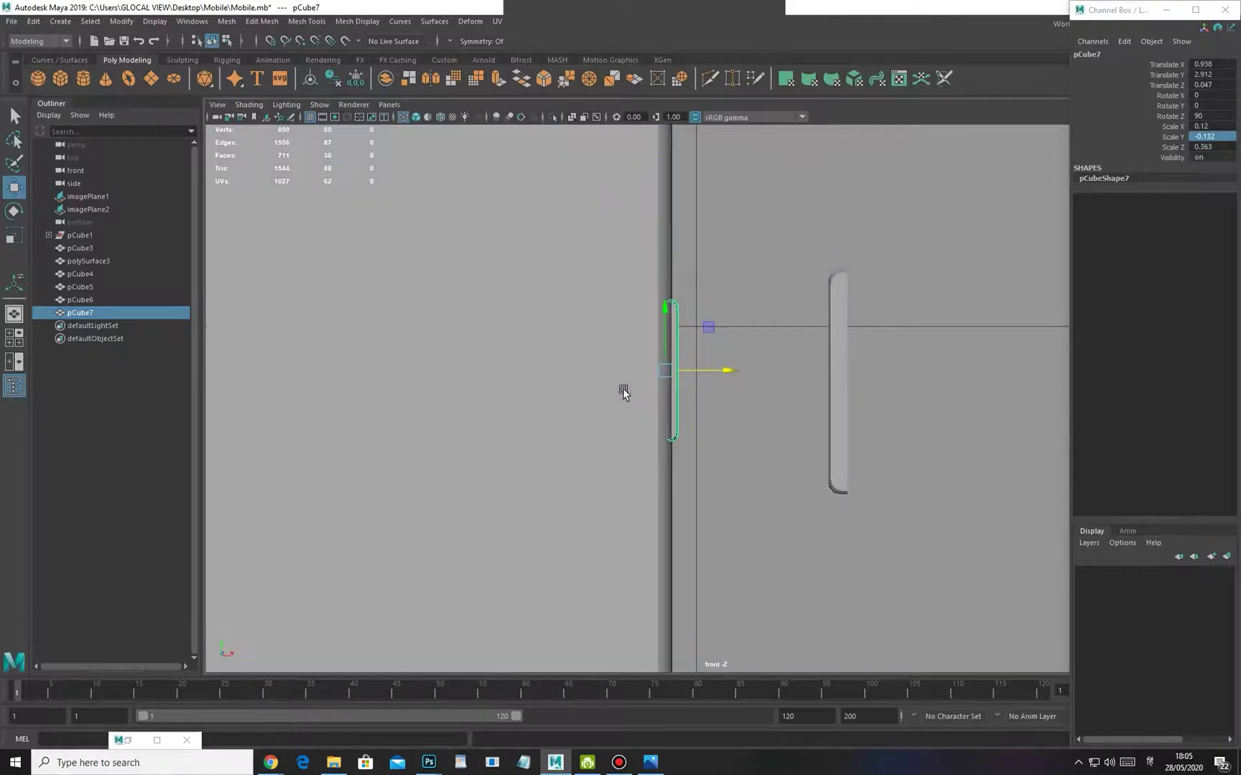
In front-view wireframe, duplicate the upper volume button and move the copy up to the switch above it, at about Translate Y 3.28
middle_click_drag(649, 322, 641, 391, "alt")
key("space")
left_click_drag(626, 399, 633, 265)
left_click_drag(646, 323, 529, 365, "alt")
right_click_drag(530, 365, 553, 359, "alt")
mouse_move(803, 337)
left_mouse_down("alt")
mouse_move(556, 417)
mouse_move(592, 387)
mouse_move(646, 406)
mouse_move(668, 379)
mouse_move(772, 395)
left_mouse_up("alt")
right_click_drag(773, 394, 545, 359, "alt")
mouse_move(545, 359)
left_mouse_down("alt")
mouse_move(614, 357)
mouse_move(583, 375)
mouse_move(607, 346)
left_mouse_up("alt")
key("space")
left_click_drag(606, 344, 601, 402)
middle_click_drag(506, 413, 830, 458, "alt")
mouse_move(831, 459)
right_mouse_down("alt")
mouse_move(665, 410)
mouse_move(890, 509)
right_mouse_up("alt")
key("4")
scroll(759, 438, "up", 4)
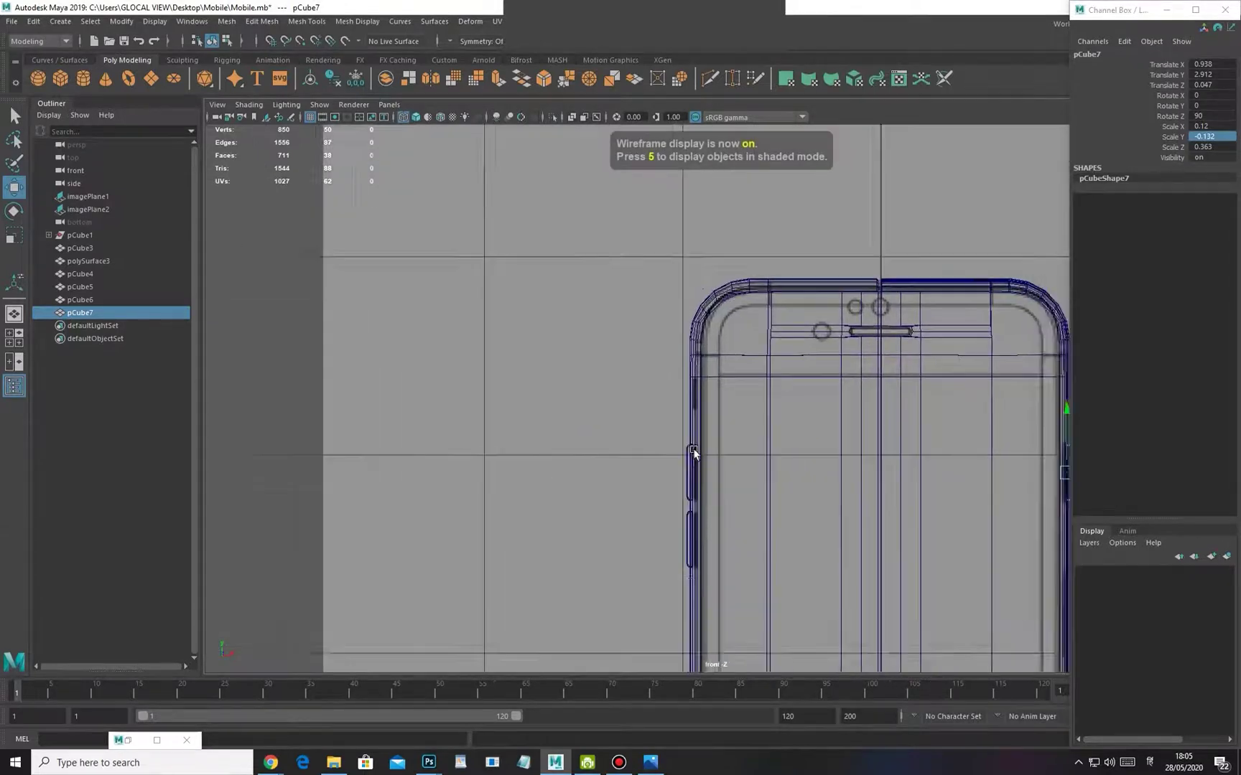
left_click(672, 474)
scroll(671, 477, "up", 2)
left_click(669, 481)
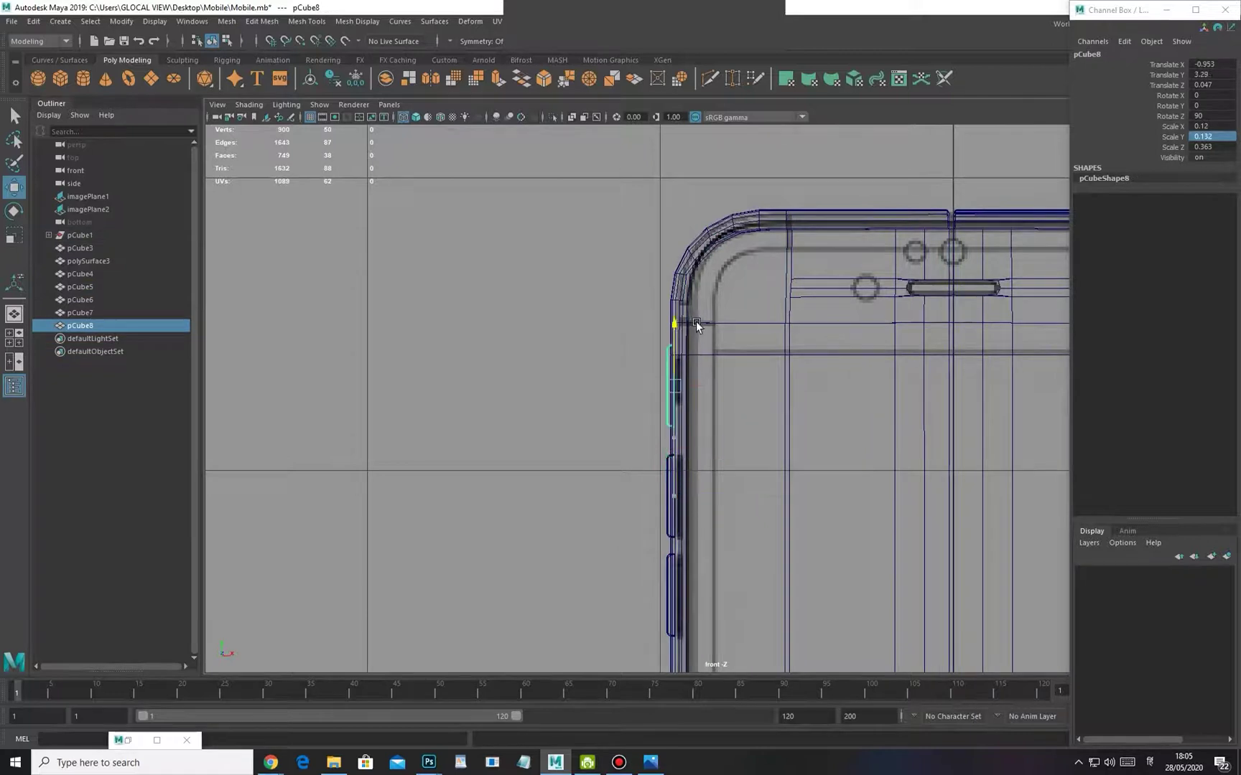
Fit the copied button to the switch in the front reference with Scale X 0.067 and Translate Y of about 3.305
scroll(634, 333, "up", 2)
key("r")
scroll(672, 359, "up", 2)
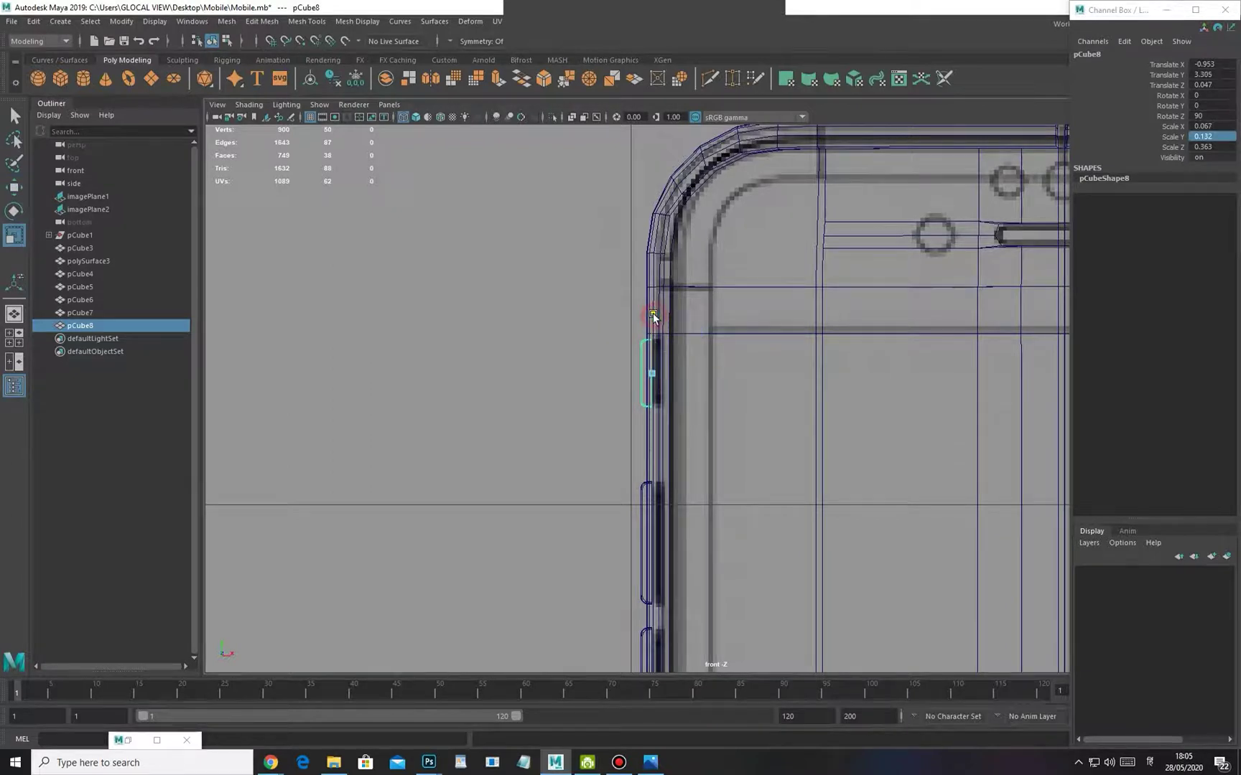
In the shaded perspective view, narrow both volume buttons to Scale Z 0.246
middle_click_drag(766, 406, 669, 423, "alt")
key("space")
left_click_drag(578, 419, 372, 409)
middle_click_drag(372, 409, 566, 386, "alt")
key("5")
left_click_drag(455, 413, 748, 401, "alt")
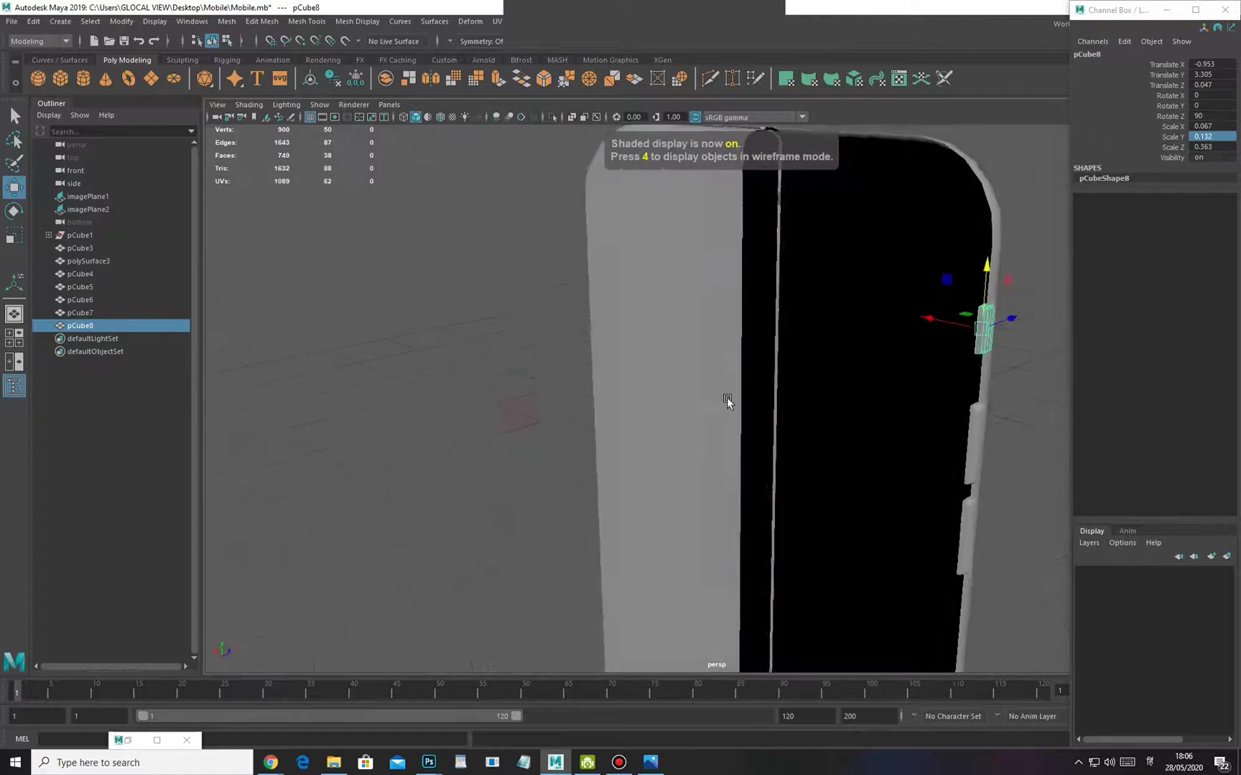
scroll(747, 401, "up", 3)
left_click_drag(762, 476, 735, 390, "alt")
left_click_drag(755, 332, 735, 411, "alt")
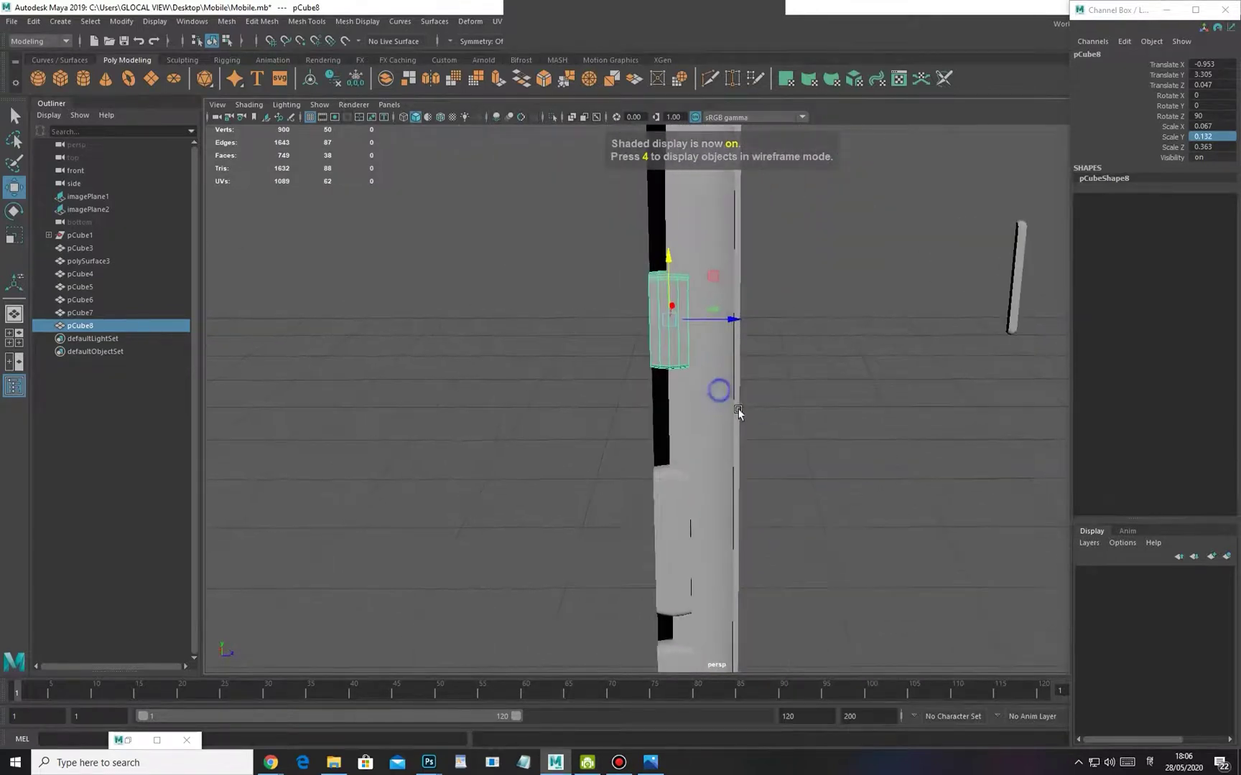
left_click_drag(656, 467, 641, 424, "alt")
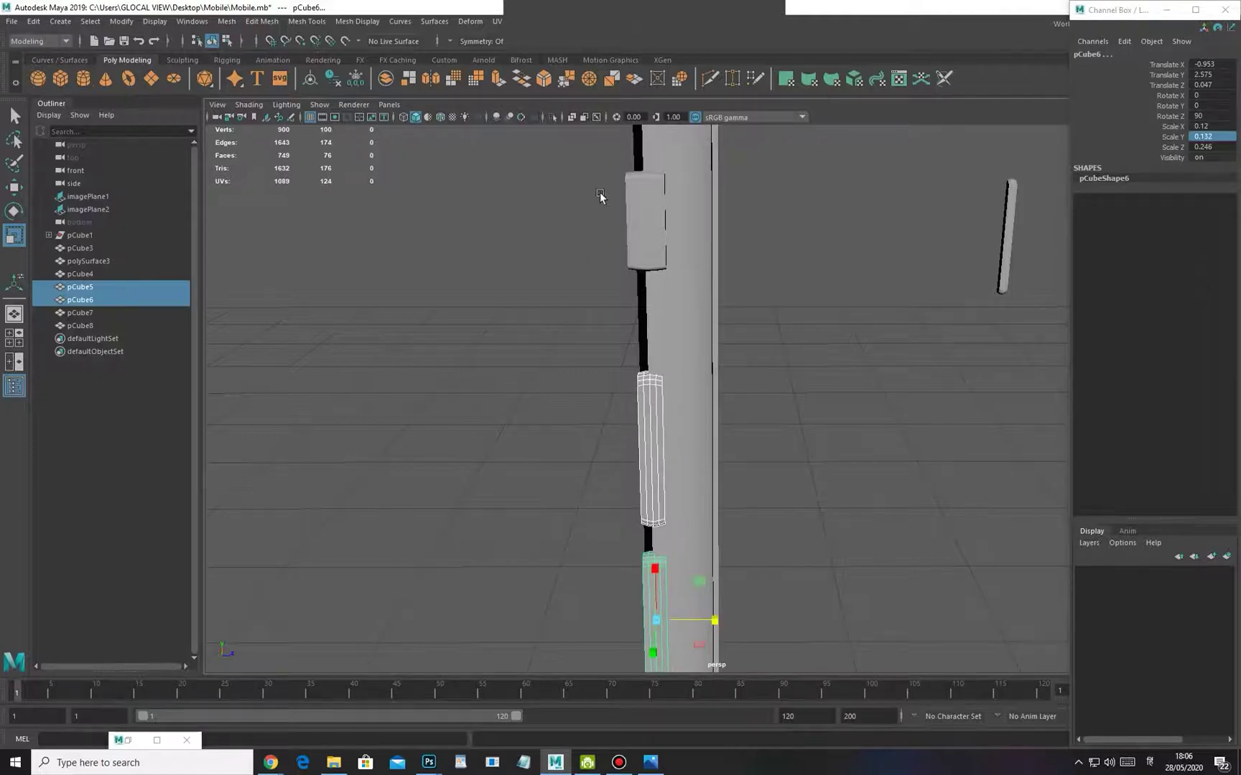
Delete the stray button floating away from the phone's side
left_click(634, 213)
left_click(638, 436)
left_click(716, 485)
scroll(647, 410, "down", 5)
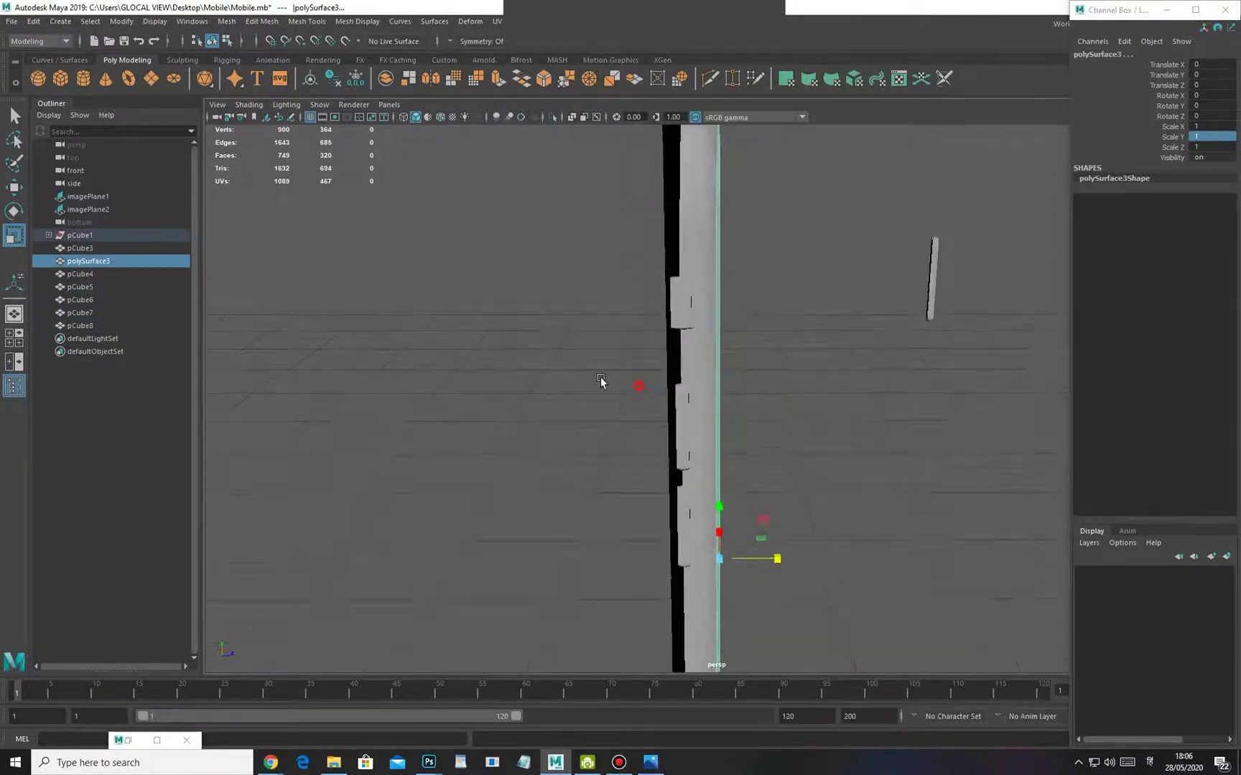
left_click_drag(630, 388, 529, 230, "alt")
left_click_drag(621, 320, 658, 404, "alt")
left_click(743, 319)
left_click(683, 352)
left_click(759, 499)
left_click_drag(760, 498, 806, 510, "alt")
key("Delete")
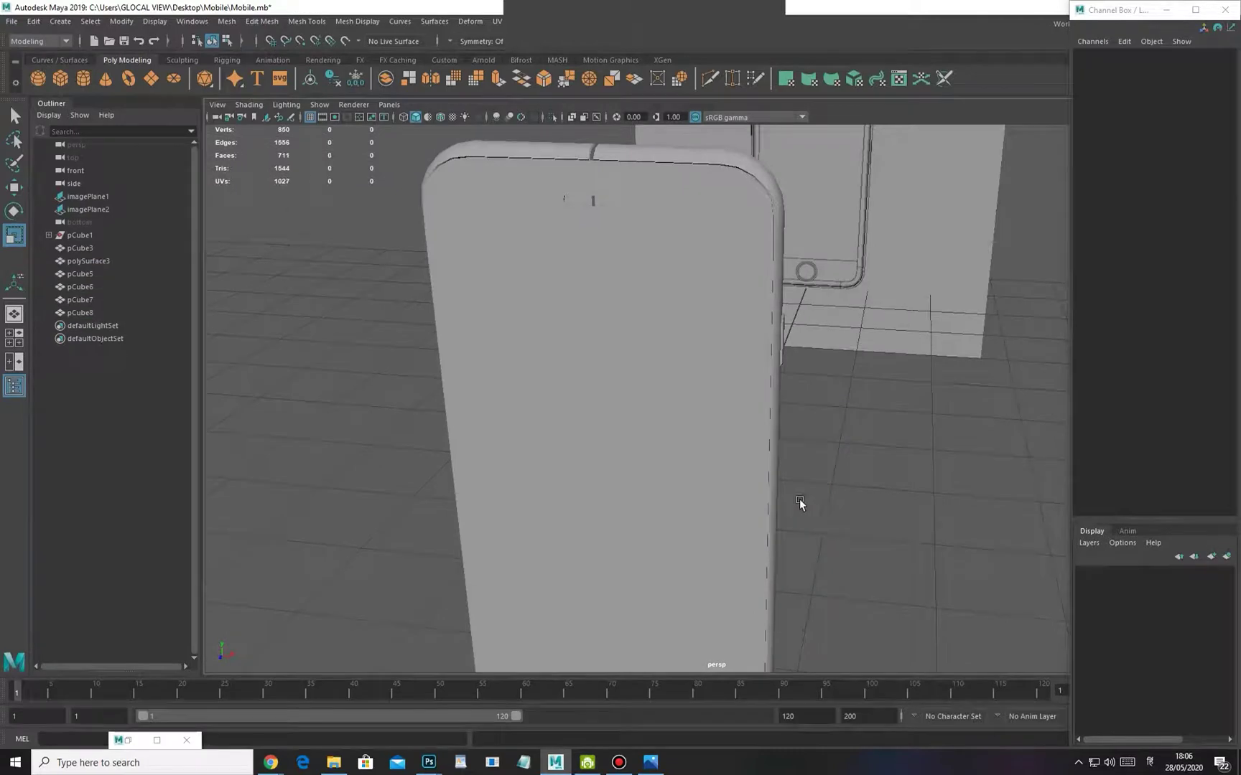
Delete the mirrored half of the phone's shell
left_click_drag(604, 242, 616, 369, "alt")
left_click(700, 324)
key("Delete")
Select the two remaining shell pieces together and isolate them in the perspective view
left_click(800, 458)
left_click_drag(773, 488, 682, 434, "alt")
left_click(661, 326, "shift")
left_click_drag(682, 341, 677, 314, "alt")
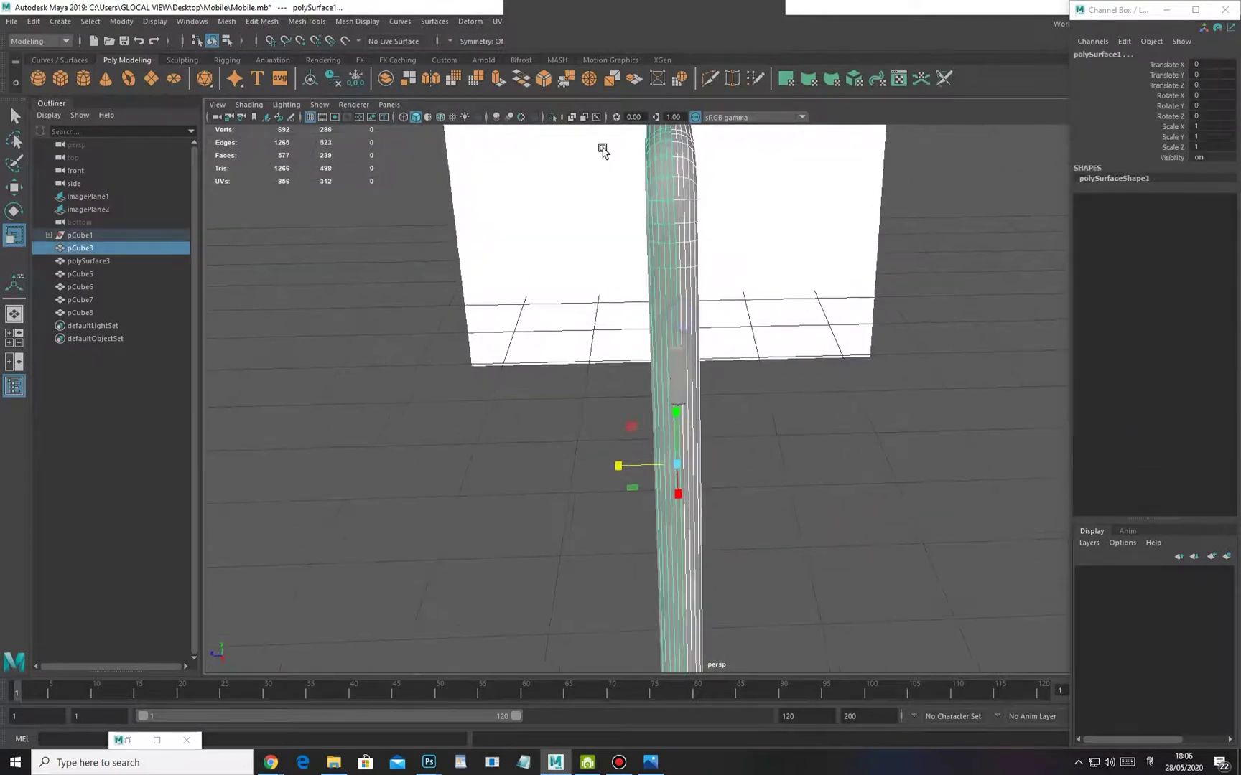
left_click(553, 118)
Close the open borders of both isolated shell pieces with Fill Holes
left_click_drag(636, 236, 647, 272, "alt")
right_click_drag(649, 271, 756, 363, "alt")
left_click_drag(753, 385, 863, 365, "alt")
right_click(875, 347, "shift")
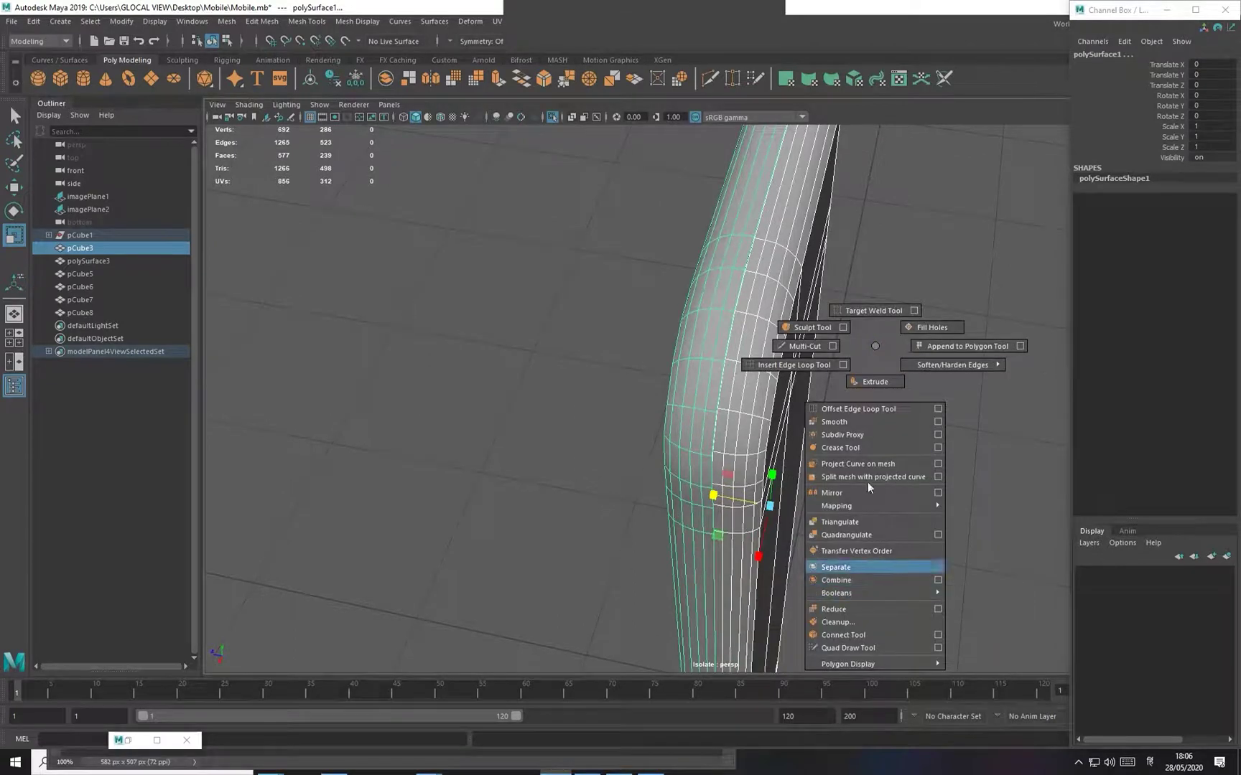
right_click_drag(883, 346, 931, 328, "shift")
Delete the isolated pCube3 shell piece and select the remaining polySurface1 half
right_click_drag(769, 321, 797, 303)
left_click_drag(769, 322, 747, 348, "alt")
key("Delete")
left_click(747, 348)
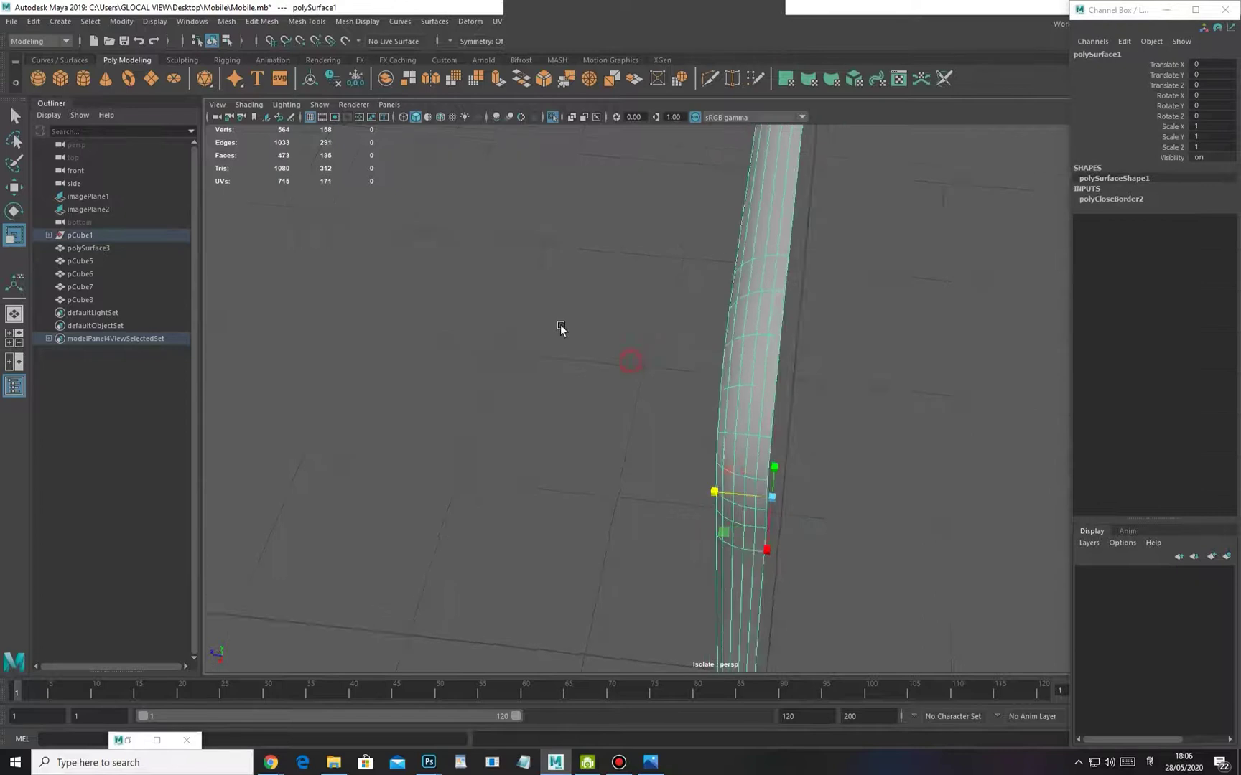
Configure Mirror for the shell half as a copy across the object's Z axis with Combine with Original enabled
left_click_drag(562, 332, 455, 257, "alt")
left_click(258, 21)
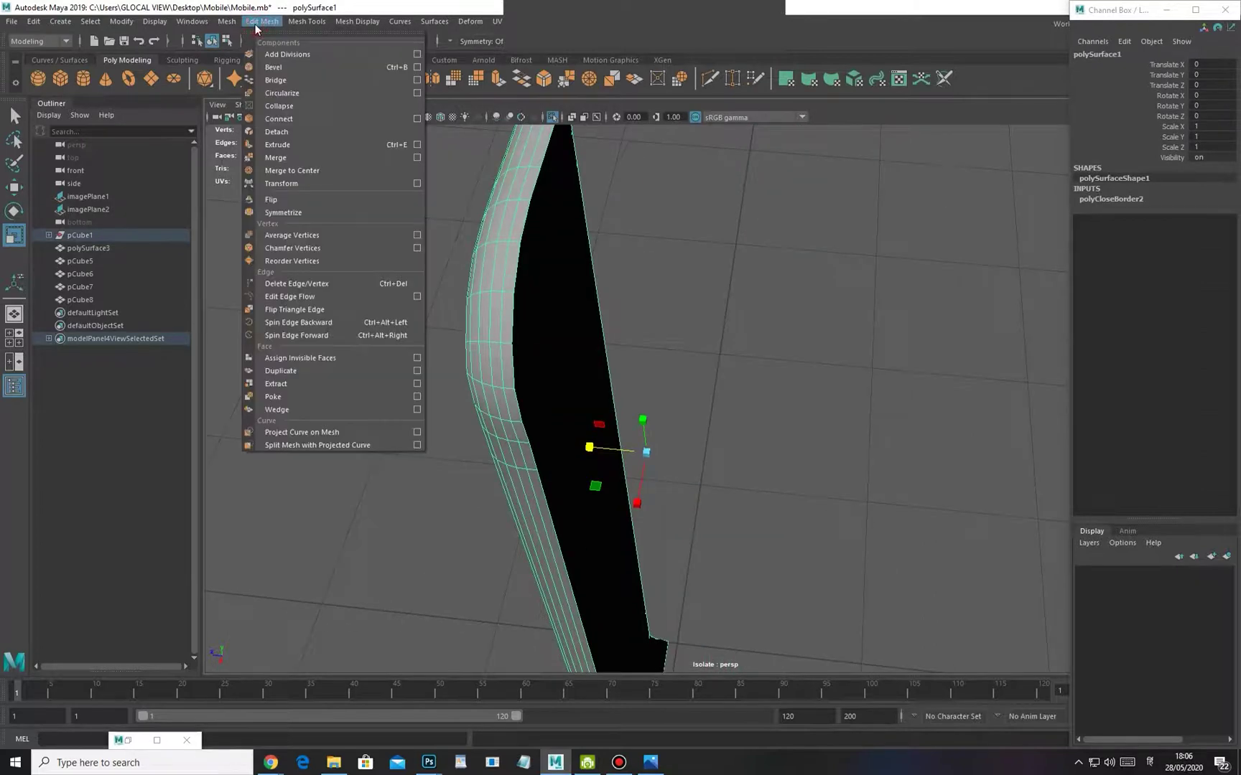
mouse_move(234, 24)
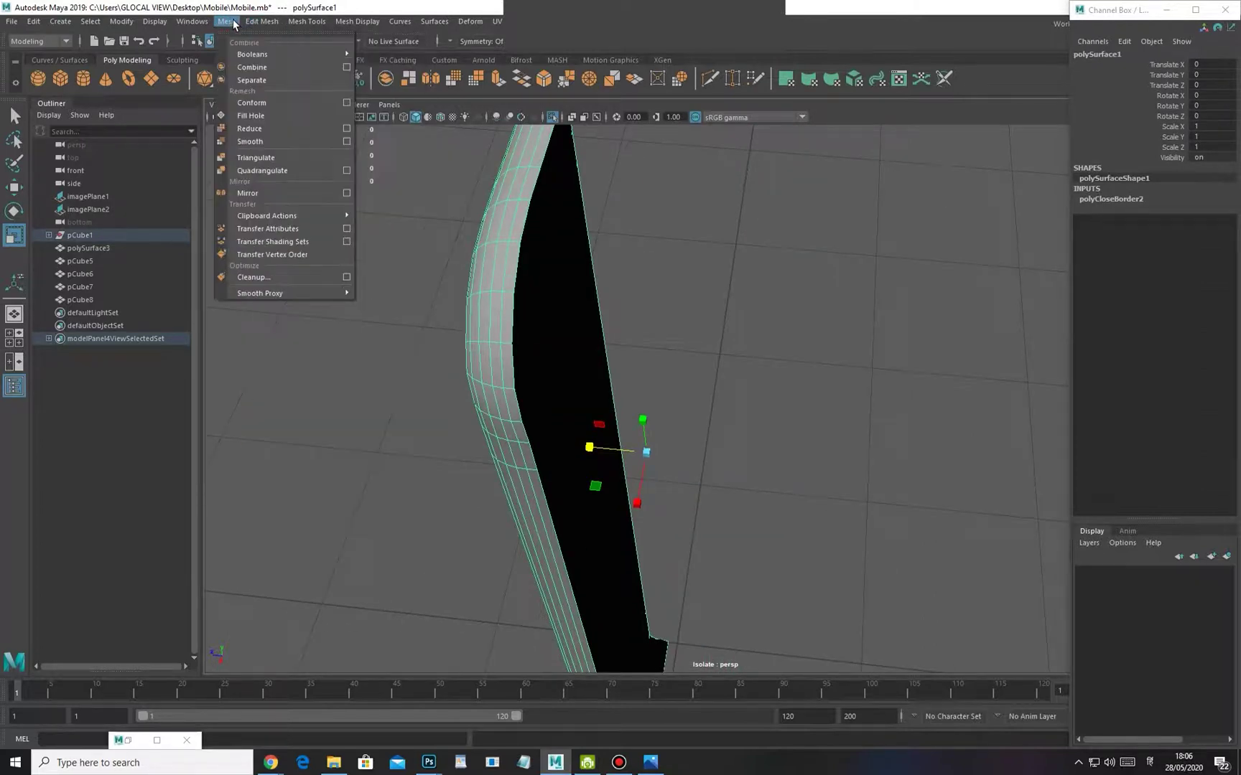
left_click(346, 193)
left_click_drag(657, 399, 646, 451, "alt")
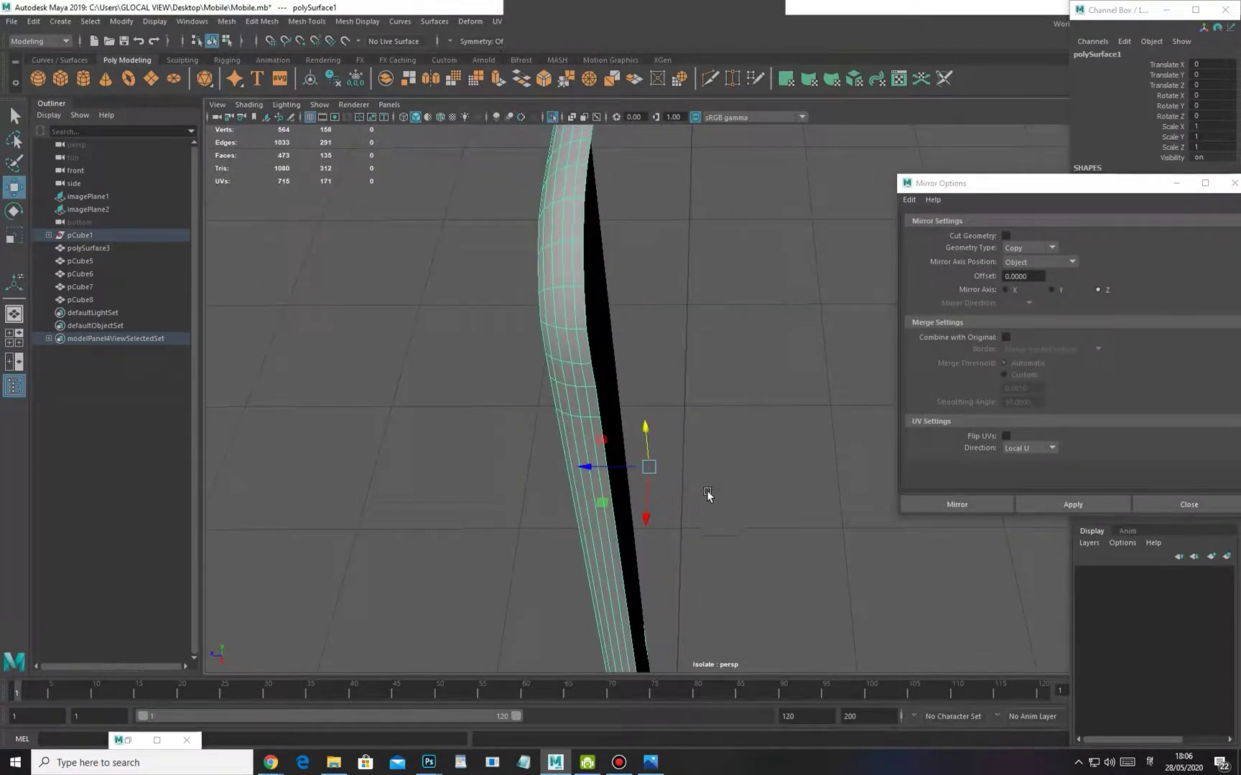
left_click_drag(712, 493, 601, 474, "alt")
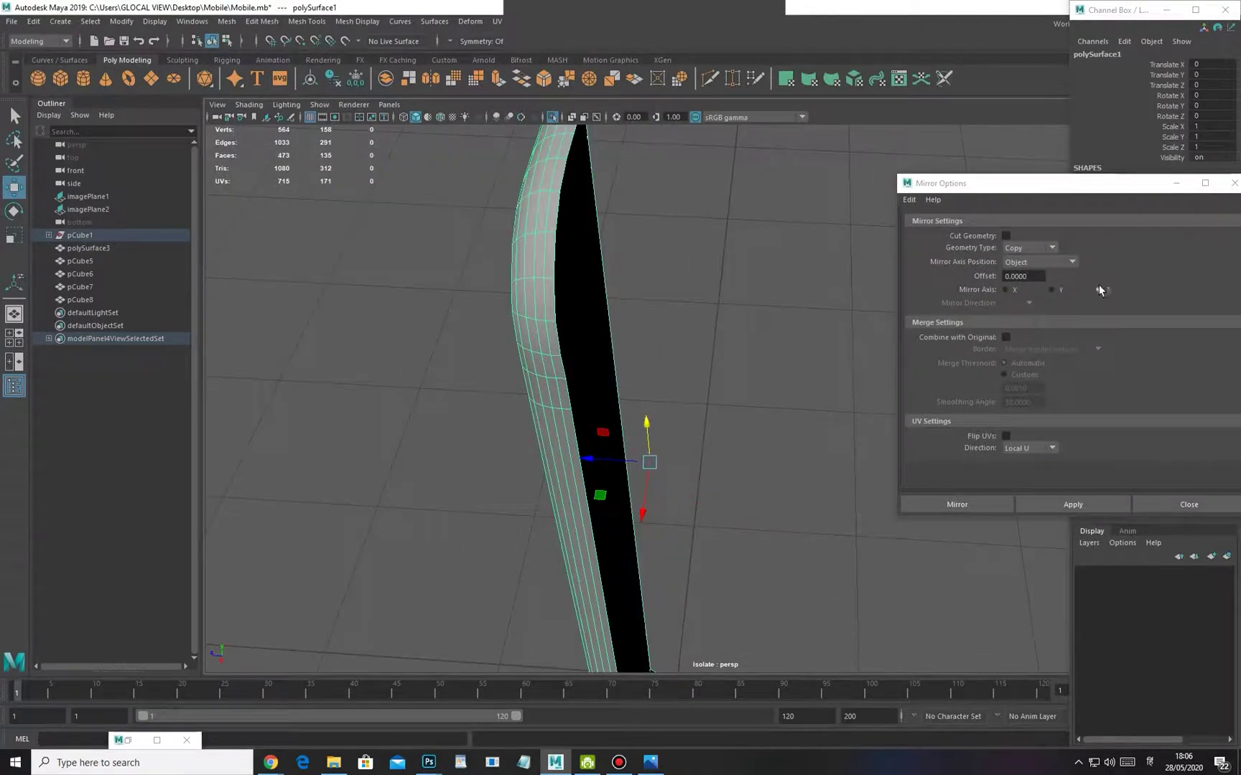
left_click(1005, 337)
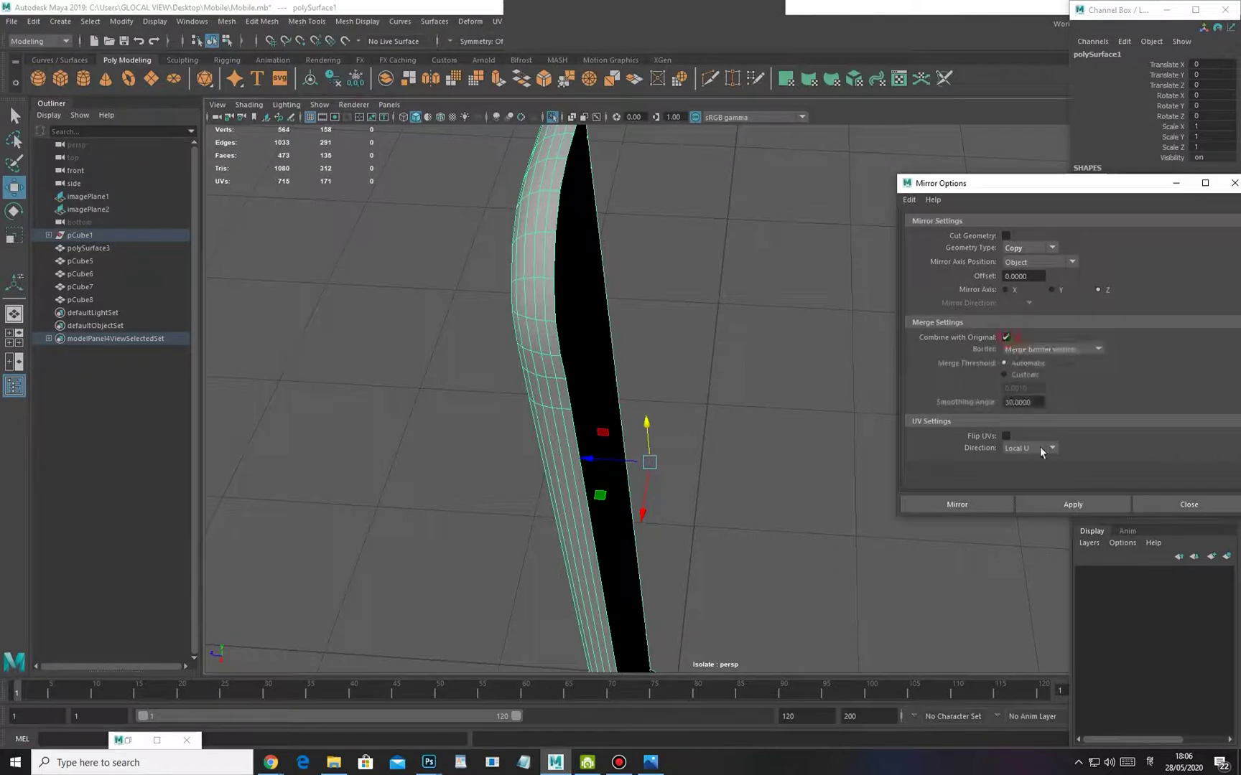
Try mirroring the shell half across its object Z axis and inspect the seam along the side
left_click(1062, 505)
left_click_drag(718, 466, 489, 359, "alt")
right_click_drag(491, 356, 576, 424, "alt")
middle_click_drag(623, 485, 660, 499, "alt")
key("ctrl+z")
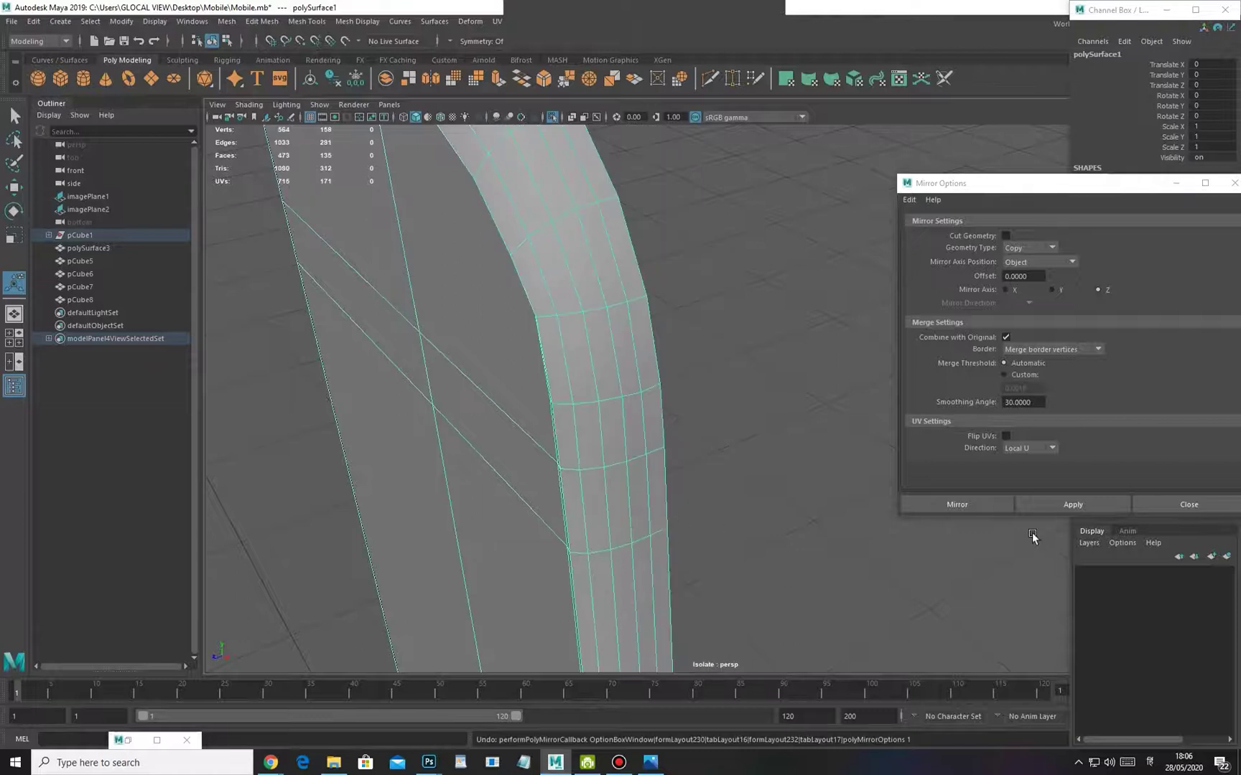
left_click(1051, 505)
left_click_drag(615, 526, 542, 494, "alt")
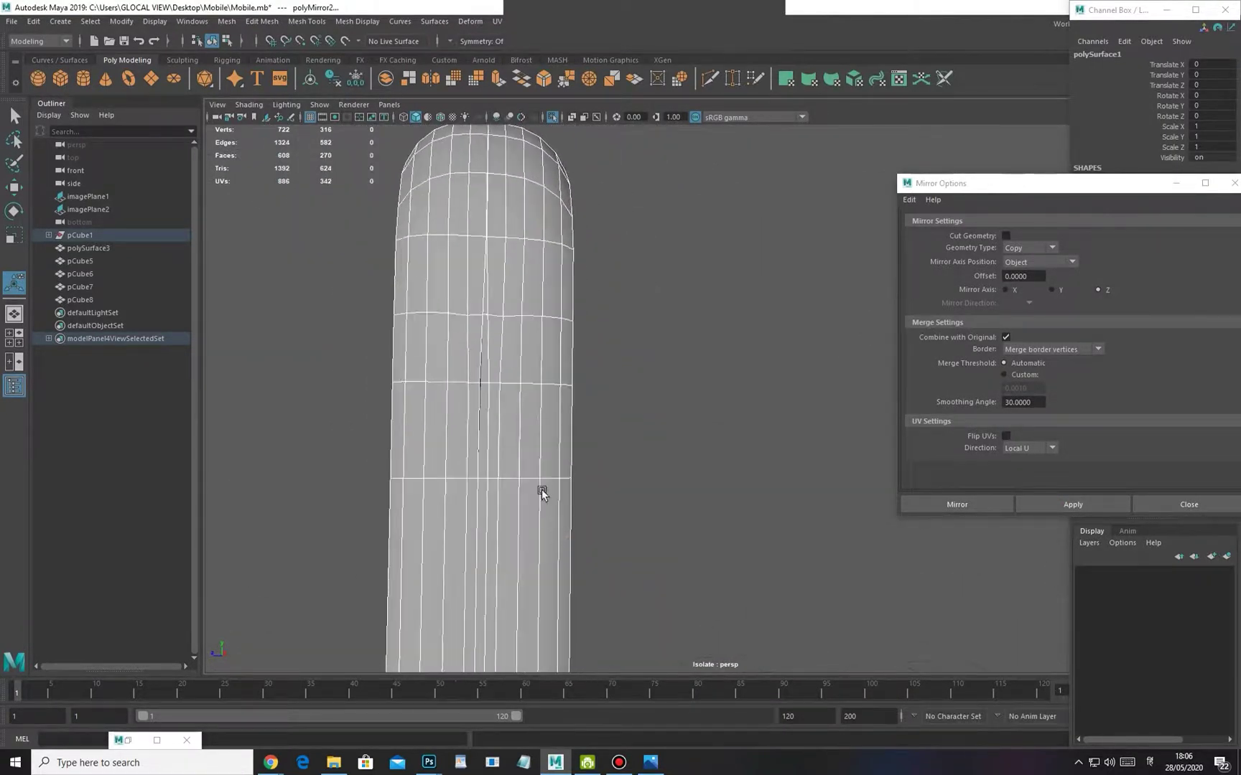
key("ctrl+z")
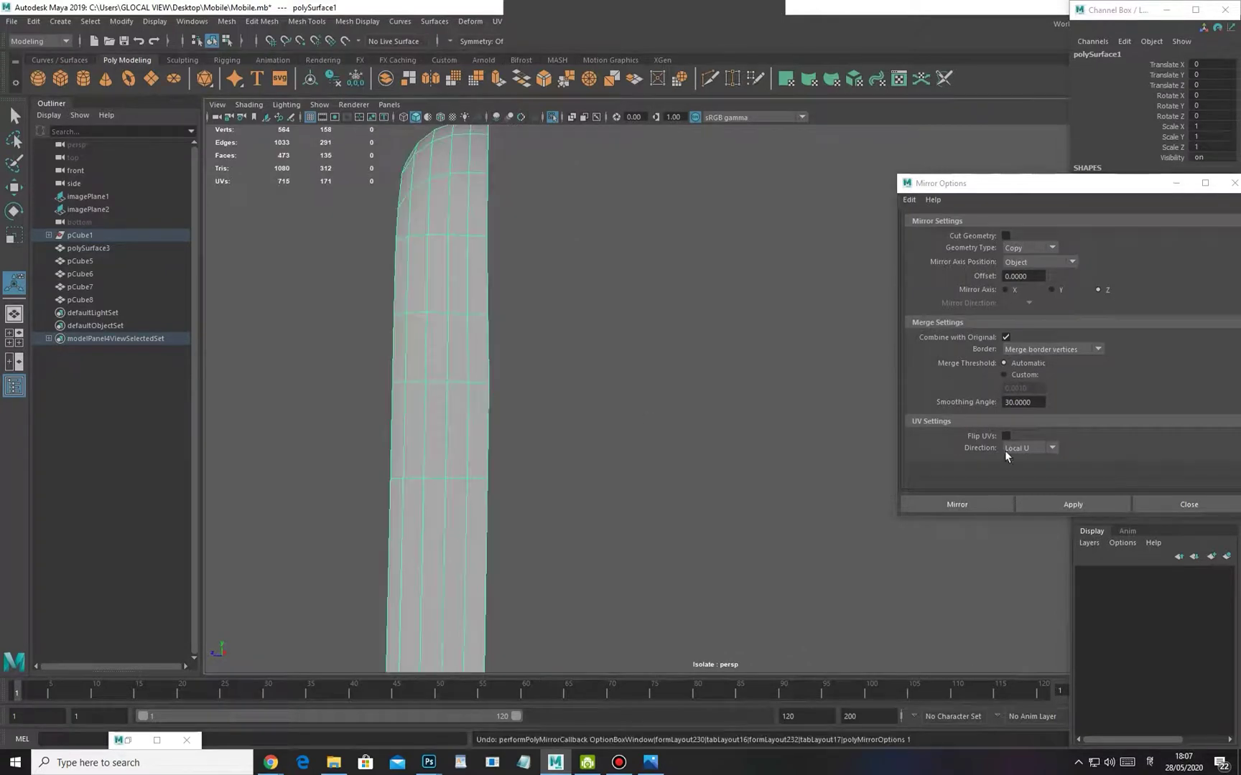
left_click(1048, 502)
left_click_drag(575, 511, 553, 237, "alt")
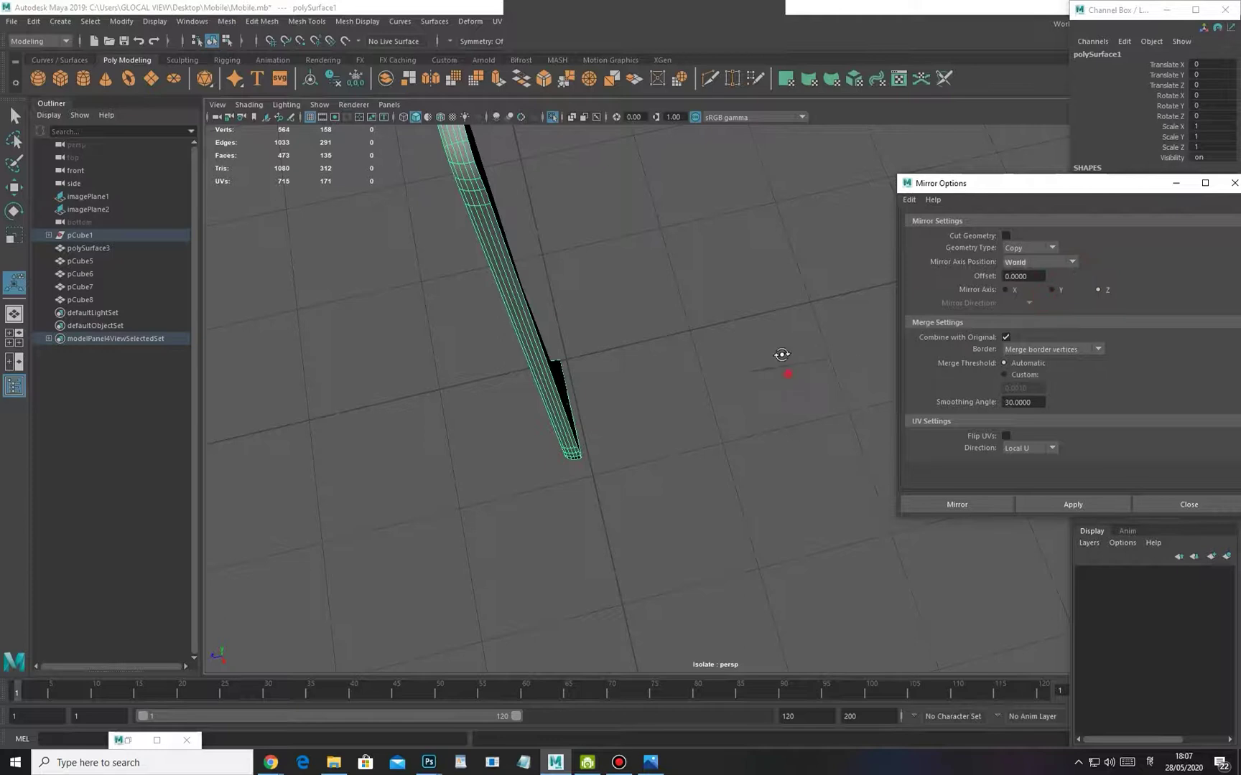
Try mirroring the shell half across Z with the mirror axis position set to World
left_click_drag(781, 354, 742, 222, "alt")
left_click(1063, 504)
left_click_drag(720, 493, 660, 458, "alt")
scroll(661, 463, "up", 6)
left_click_drag(664, 474, 624, 465, "alt")
left_click_drag(645, 241, 640, 326, "alt")
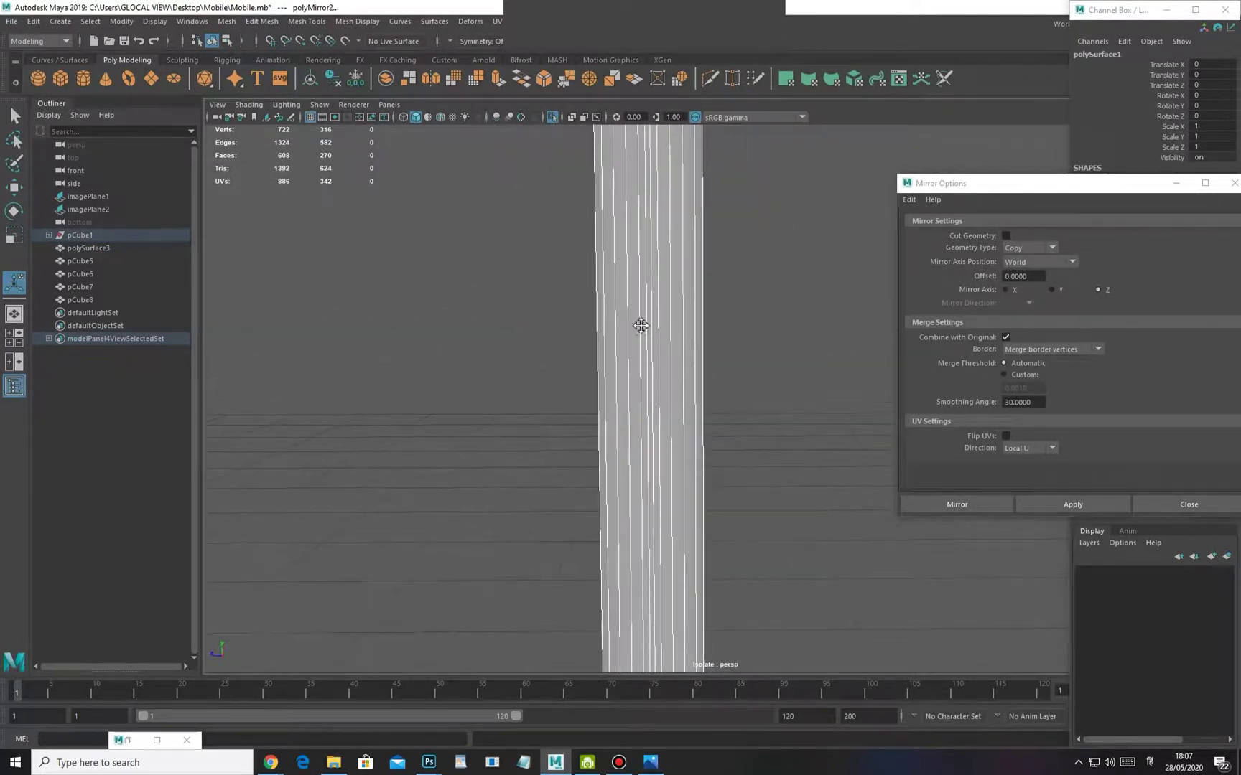
Check the mirrored shell in the side view and undo the World-axis mirror
middle_click_drag(641, 325, 648, 341, "alt")
key("space")
left_click_drag(632, 380, 698, 378)
right_click_drag(710, 389, 679, 384, "alt")
key("ctrl+z")
key("ctrl+z")
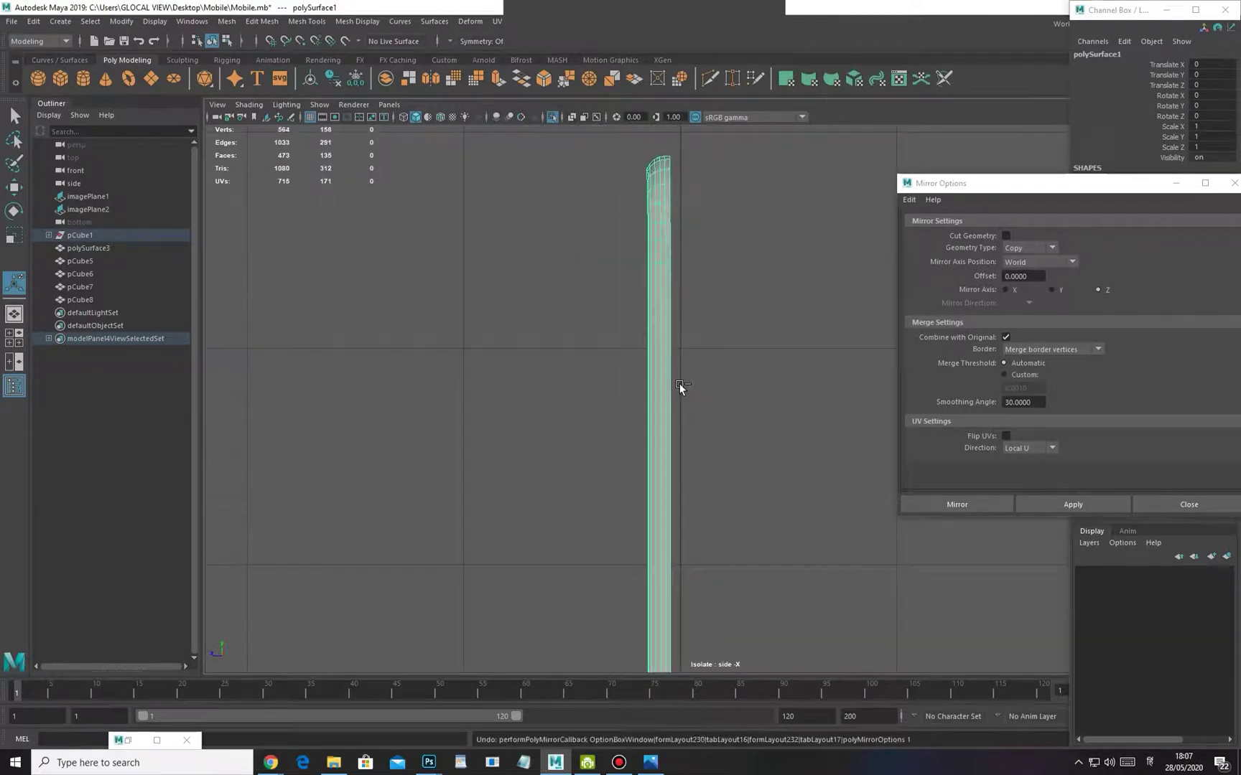
key("ctrl+z")
Delete the large filled face that caps the open side of the shell half
middle_click_drag(669, 403, 668, 379, "alt")
left_click(666, 367)
right_click_drag(665, 346, 654, 301)
middle_click_drag(654, 302, 646, 400, "alt")
right_click_drag(645, 400, 672, 408, "alt")
left_click_drag(672, 408, 643, 405, "alt")
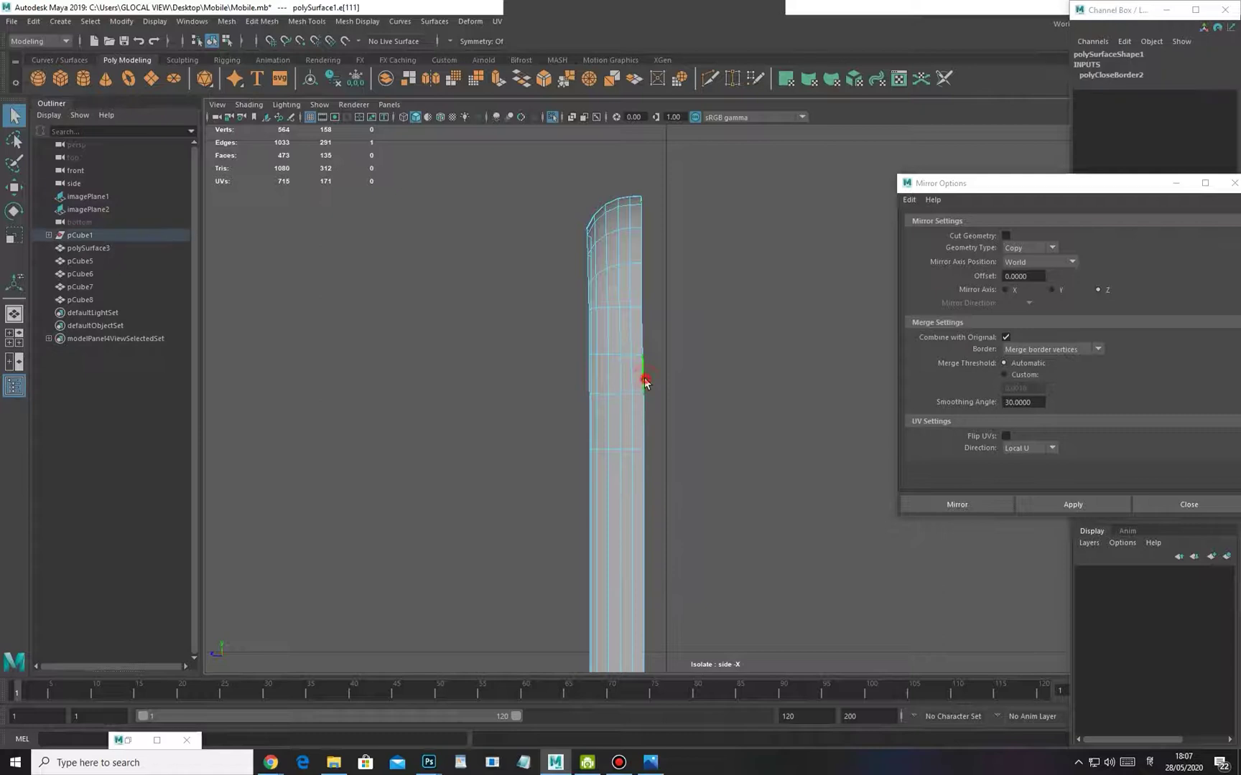
left_click_drag(664, 471, 676, 214, "alt")
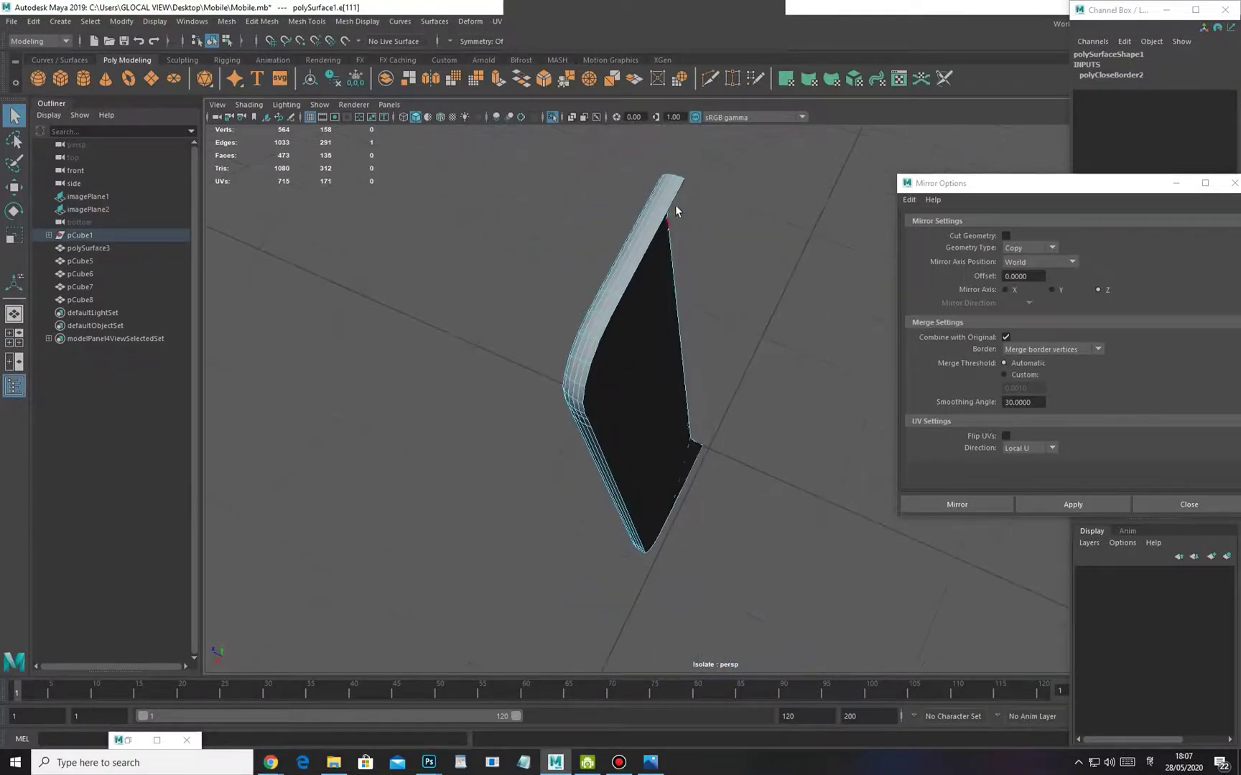
left_click(662, 533, "shift")
left_click_drag(673, 518, 790, 499, "alt")
left_click(659, 496)
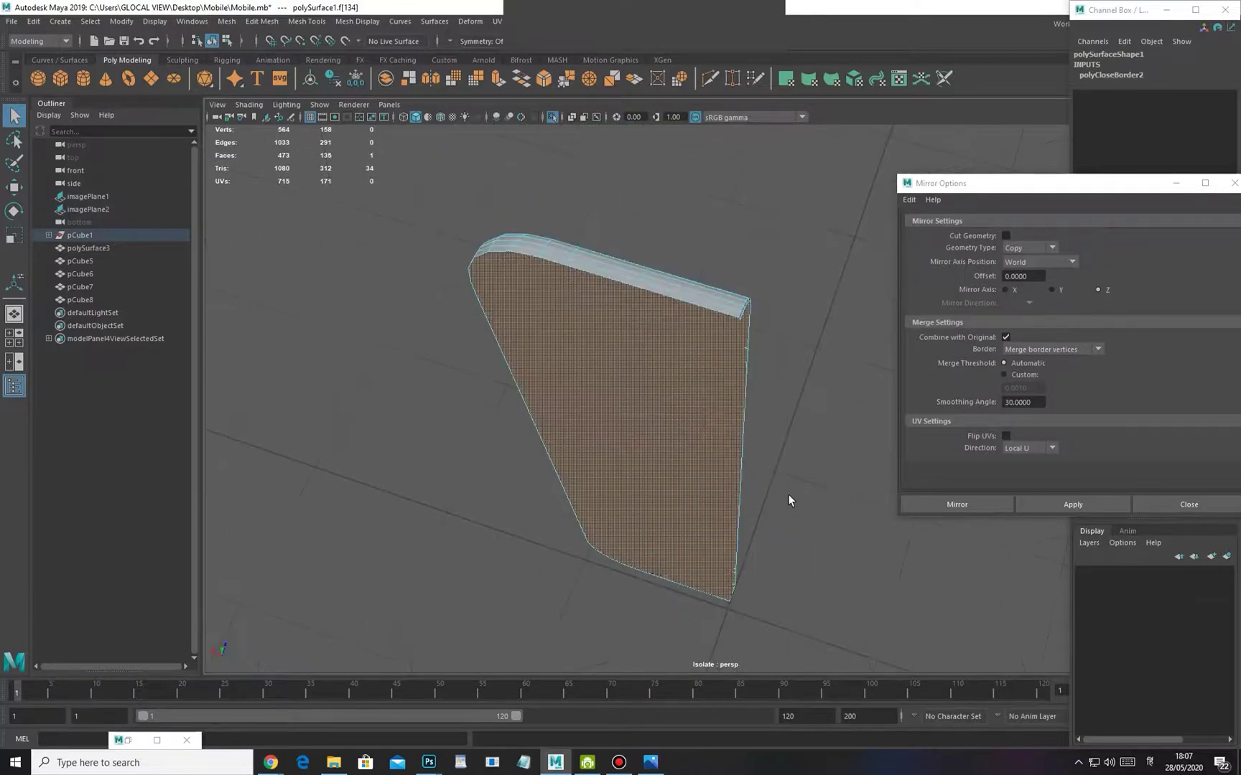
key("Delete")
Delete the narrow strip of faces at the upper frame's end along the shell's centre edge
left_click_drag(599, 467, 631, 465, "alt")
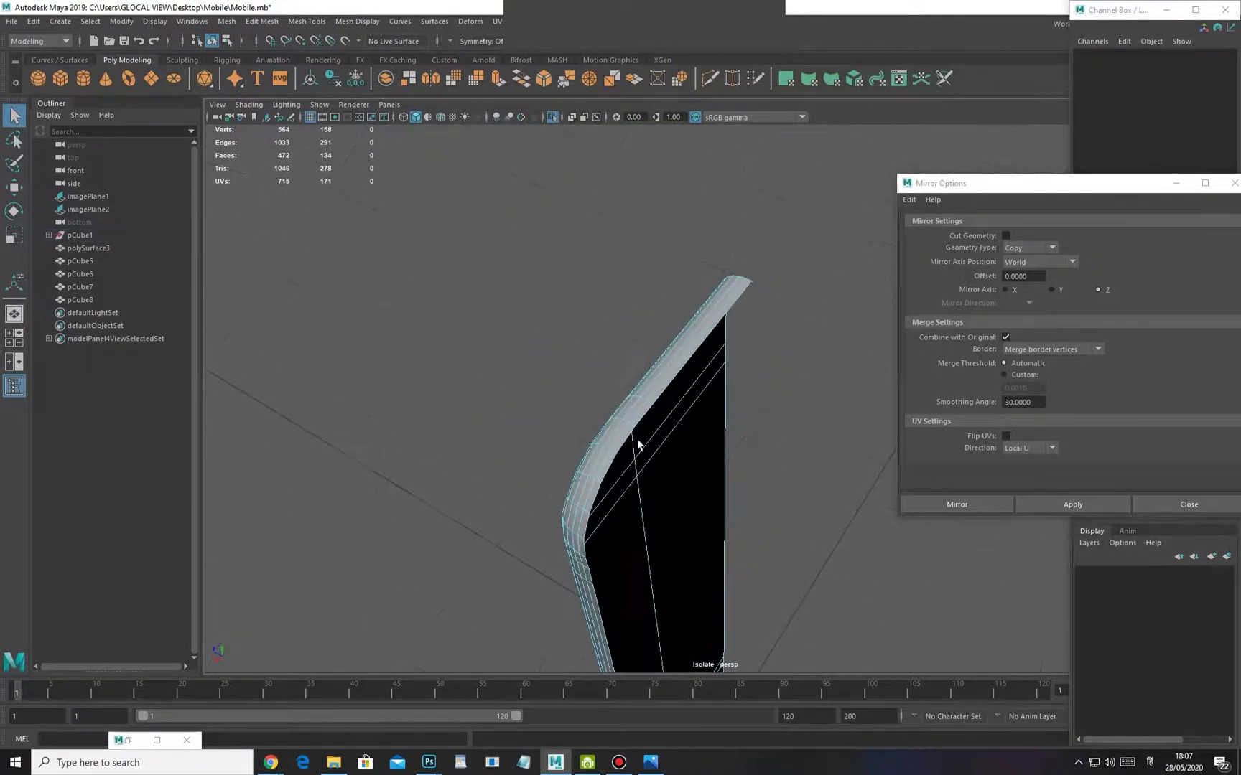
left_click(726, 318)
left_click_drag(711, 339, 765, 479, "alt")
middle_click_drag(855, 435, 709, 487, "alt")
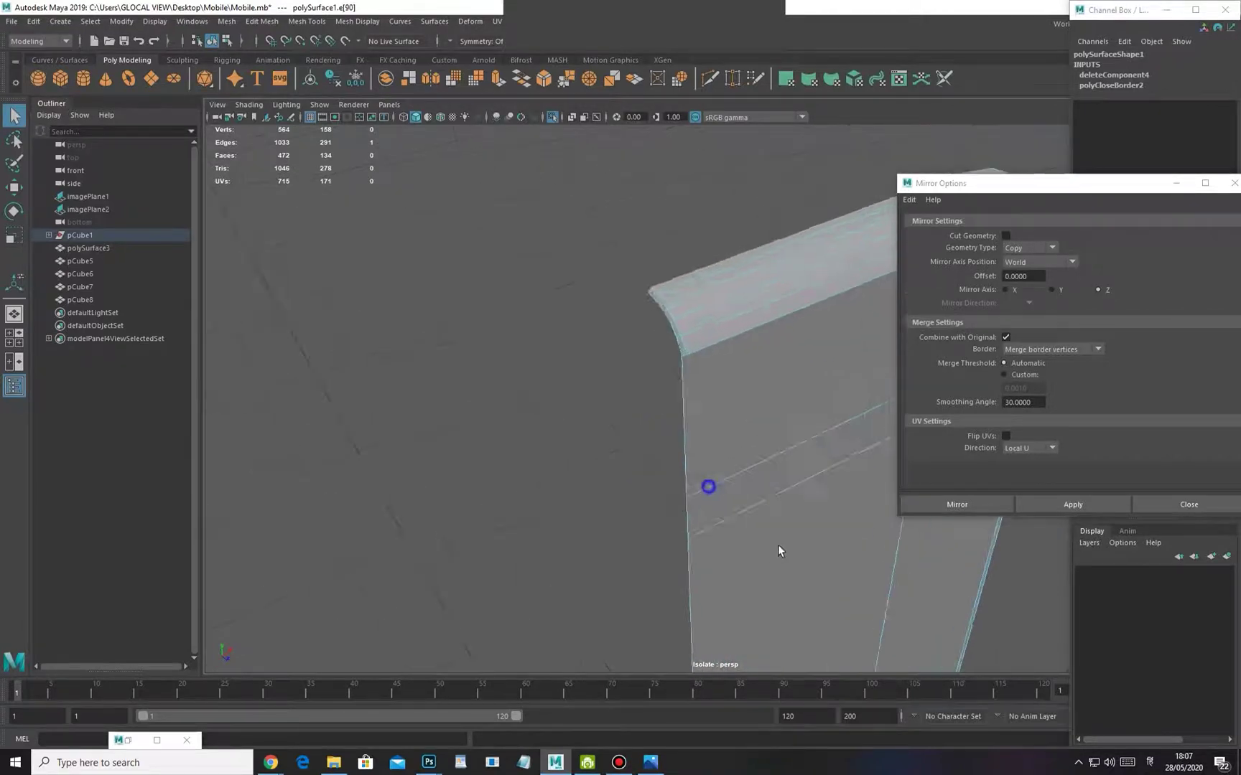
scroll(745, 518, "down", 5)
left_click(610, 286)
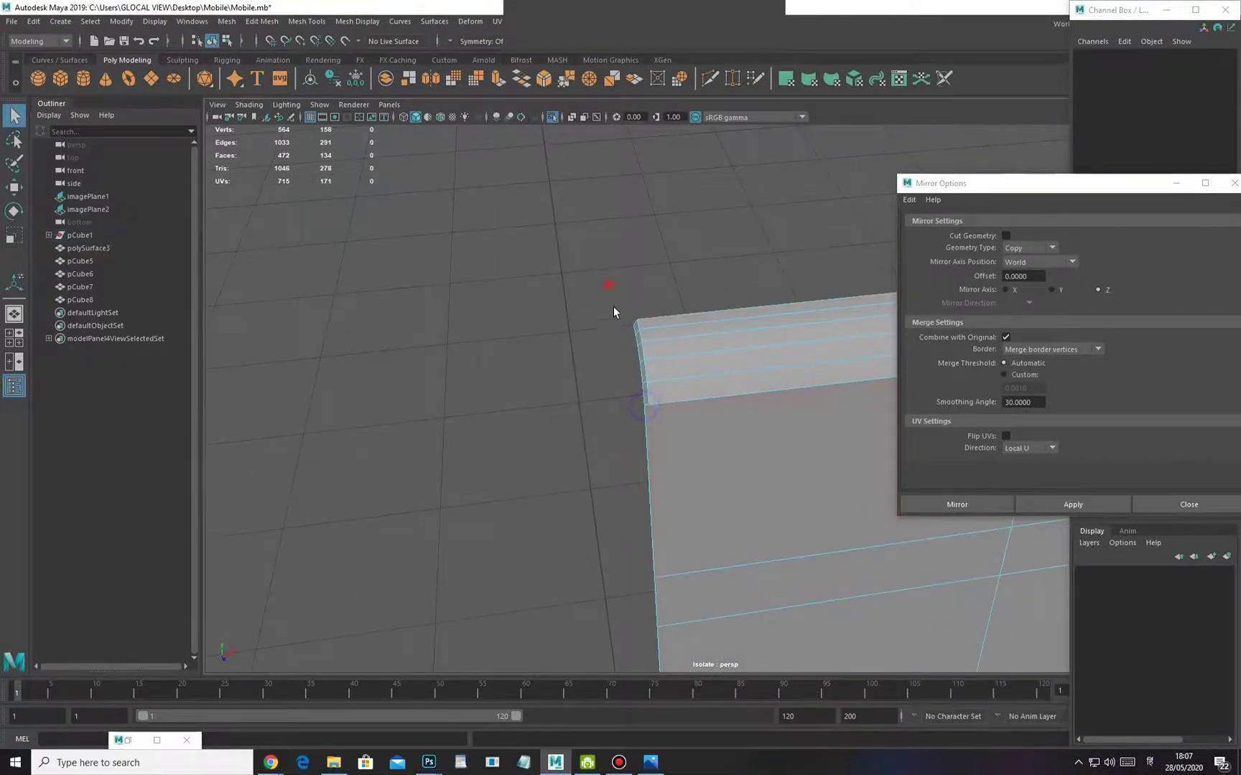
left_click_drag(649, 452, 652, 454)
key("Delete")
In the front view, move the upper frame's end vertices horizontally onto the vertical centre line
right_click_drag(641, 443, 607, 380)
key("space")
left_click_drag(654, 426, 656, 454)
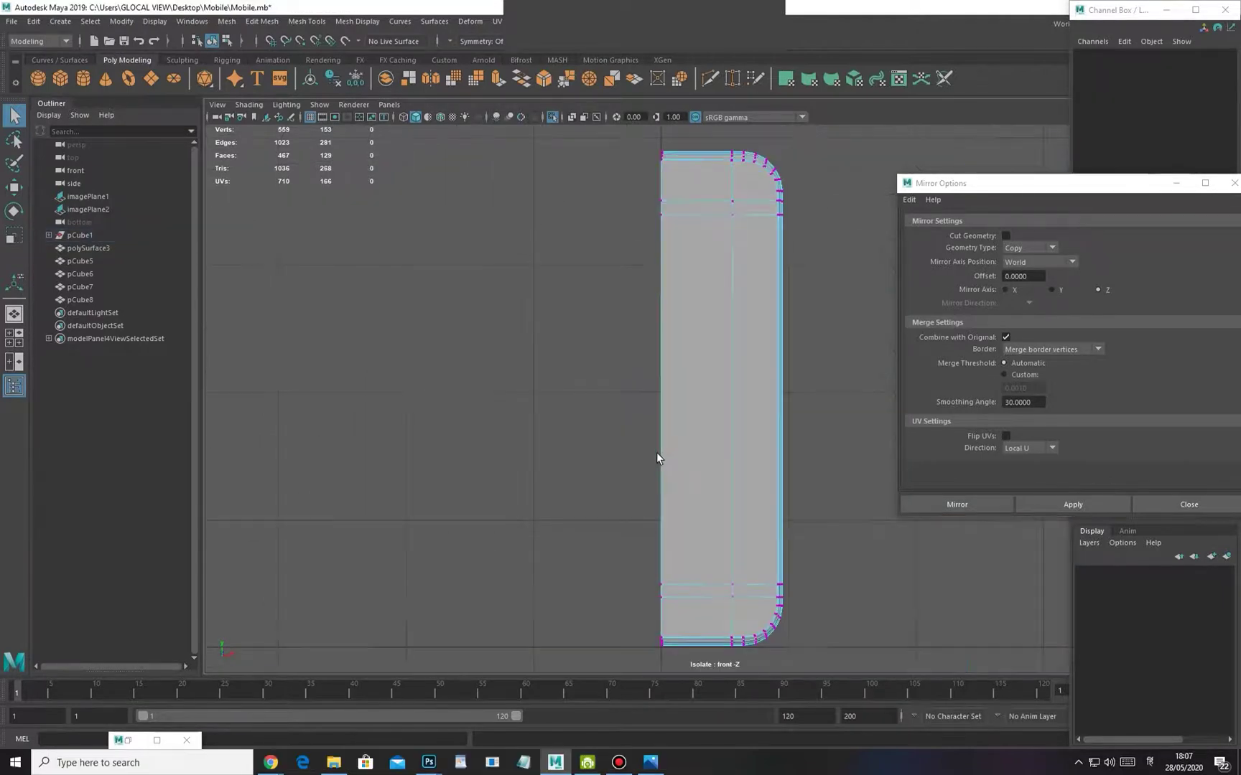
right_click_drag(593, 451, 707, 550, "alt")
middle_click_drag(443, 319, 650, 527, "alt")
right_click_drag(575, 394, 562, 456, "alt")
middle_click_drag(562, 456, 594, 430, "alt")
right_click_drag(584, 423, 543, 425, "alt")
left_click_drag(607, 490, 610, 491)
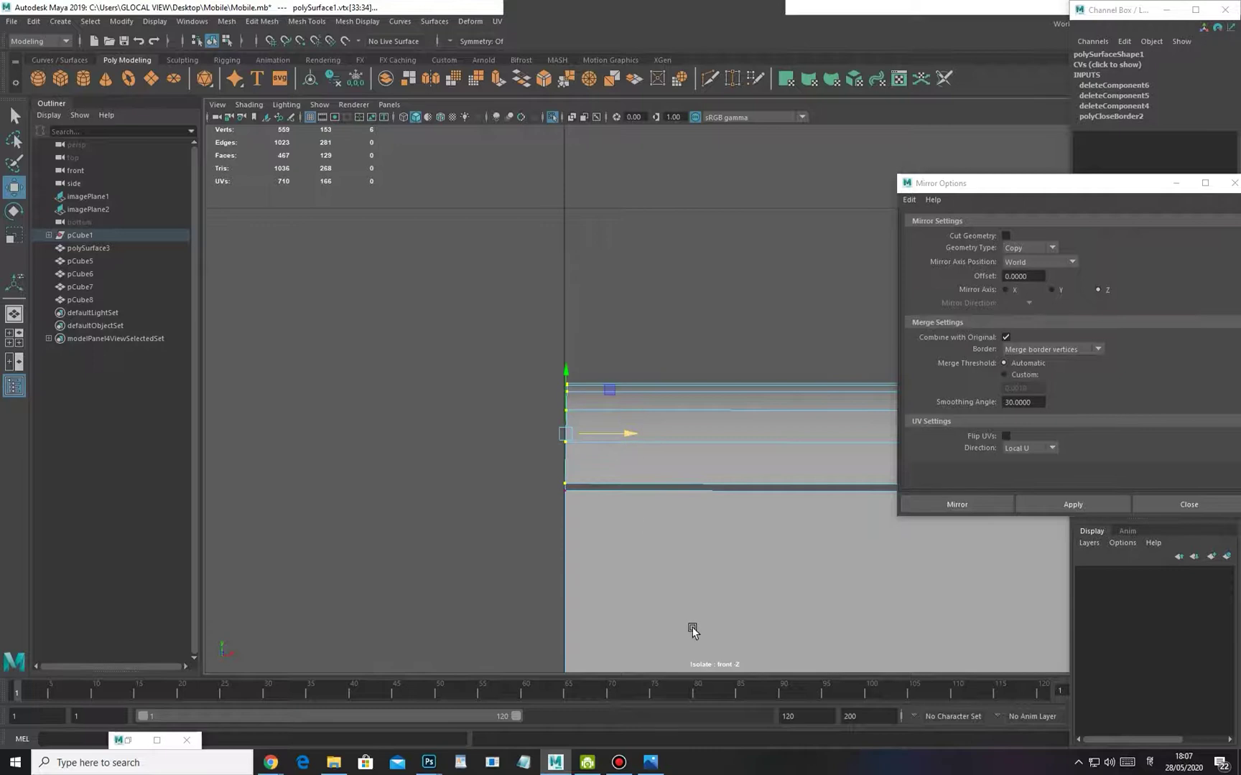
At the lower frame's centre end, delete the narrow strip of faces and move the new end vertices onto the centre line
right_click_drag(692, 630, 482, 582, "alt")
middle_click_drag(606, 632, 567, 290, "alt")
right_click_drag(456, 390, 892, 540, "alt")
right_click_drag(537, 429, 754, 574, "alt")
middle_click_drag(437, 308, 502, 477, "alt")
middle_click_drag(375, 388, 540, 420, "alt")
right_click_drag(540, 420, 549, 440, "alt")
key("F11")
left_click_drag(406, 386, 485, 507)
left_click_drag(560, 323, 564, 394, "ctrl")
key("Delete")
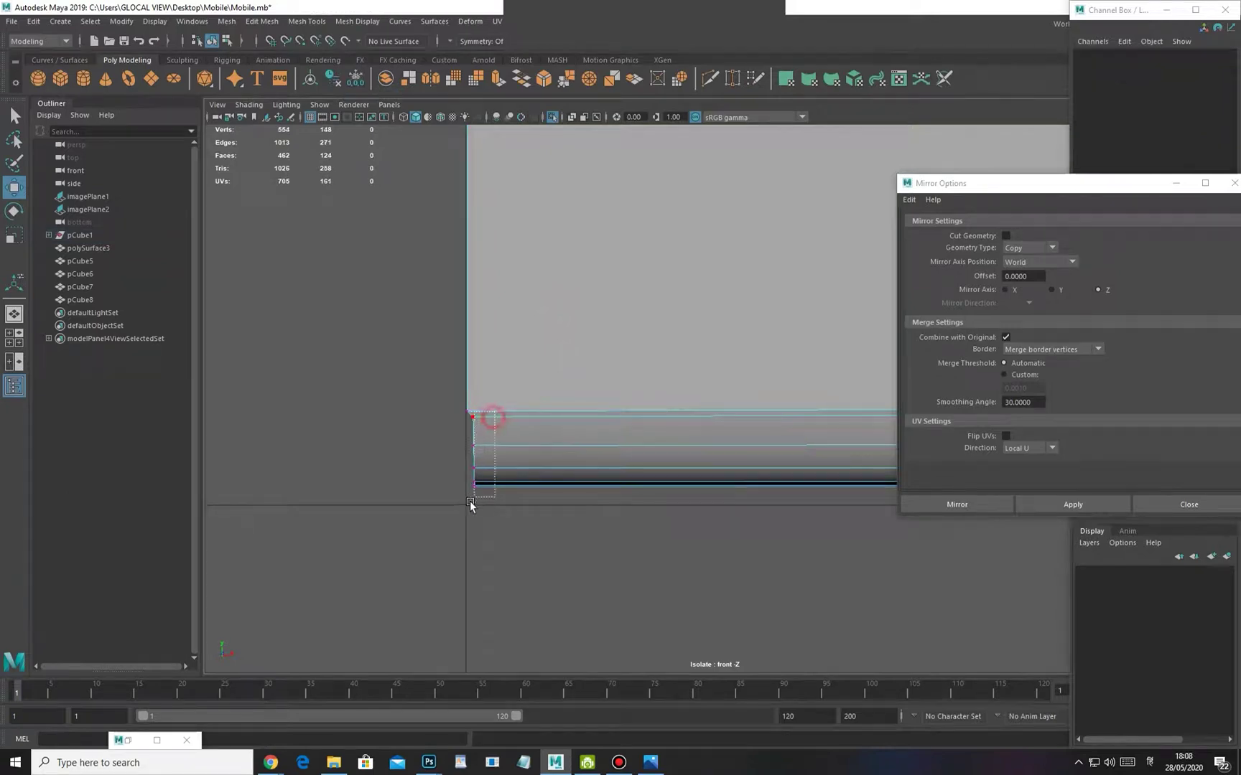
left_click_drag(470, 504, 472, 503)
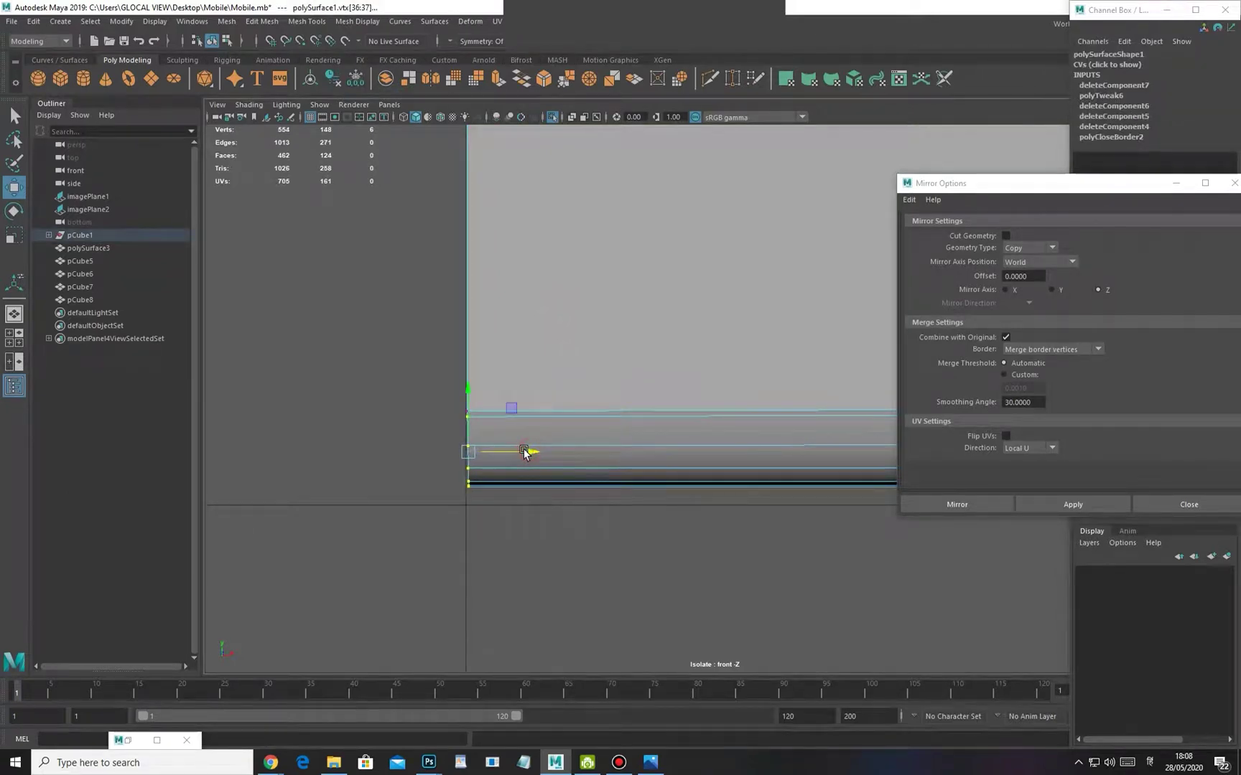
In the side view, select the vertices along the shell half's inner seam edge and scale them flat along Z
right_click_drag(785, 489, 393, 420, "alt")
middle_click_drag(392, 419, 397, 484, "alt")
right_click_drag(397, 483, 570, 565, "alt")
middle_click_drag(570, 565, 671, 417, "alt")
right_click_drag(671, 417, 737, 554, "alt")
right_click_drag(711, 471, 643, 464, "alt")
middle_click_drag(644, 464, 586, 576, "alt")
key("space")
left_click_drag(673, 394, 713, 393)
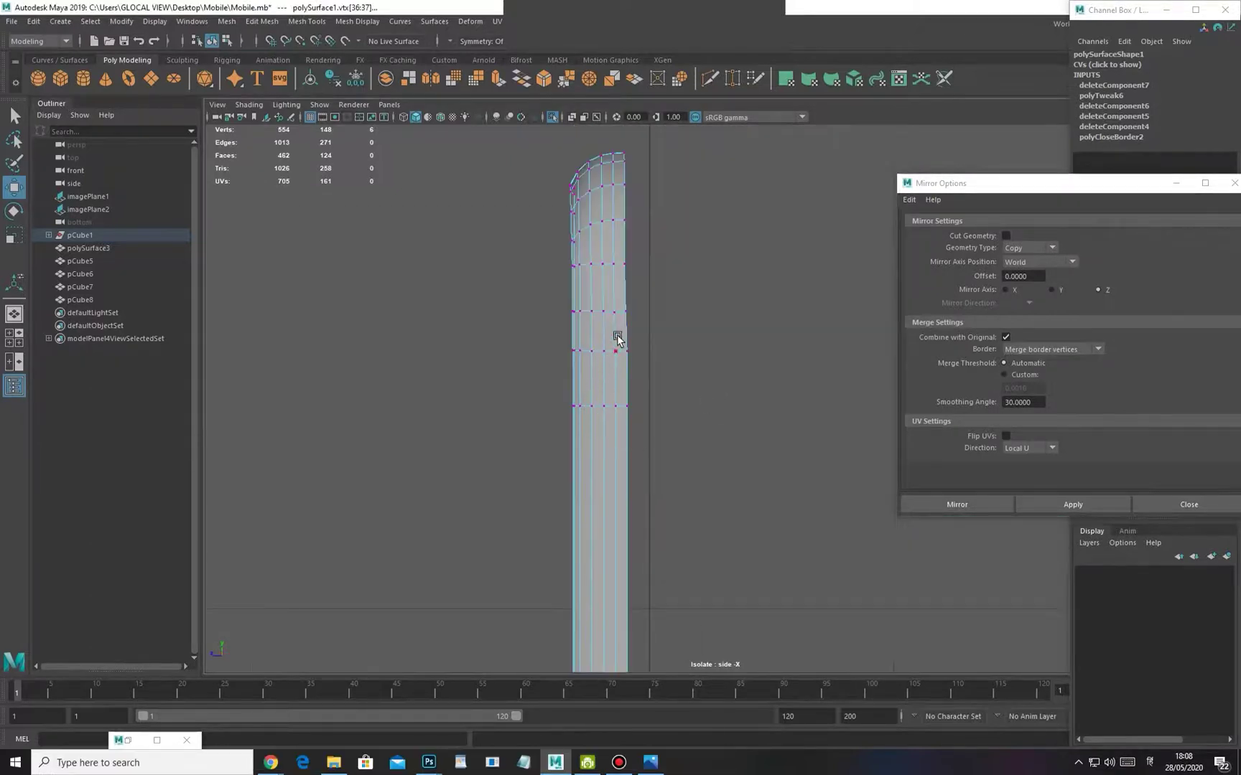
middle_click_drag(705, 650, 634, 392, "alt")
middle_click_drag(635, 475, 619, 353, "alt")
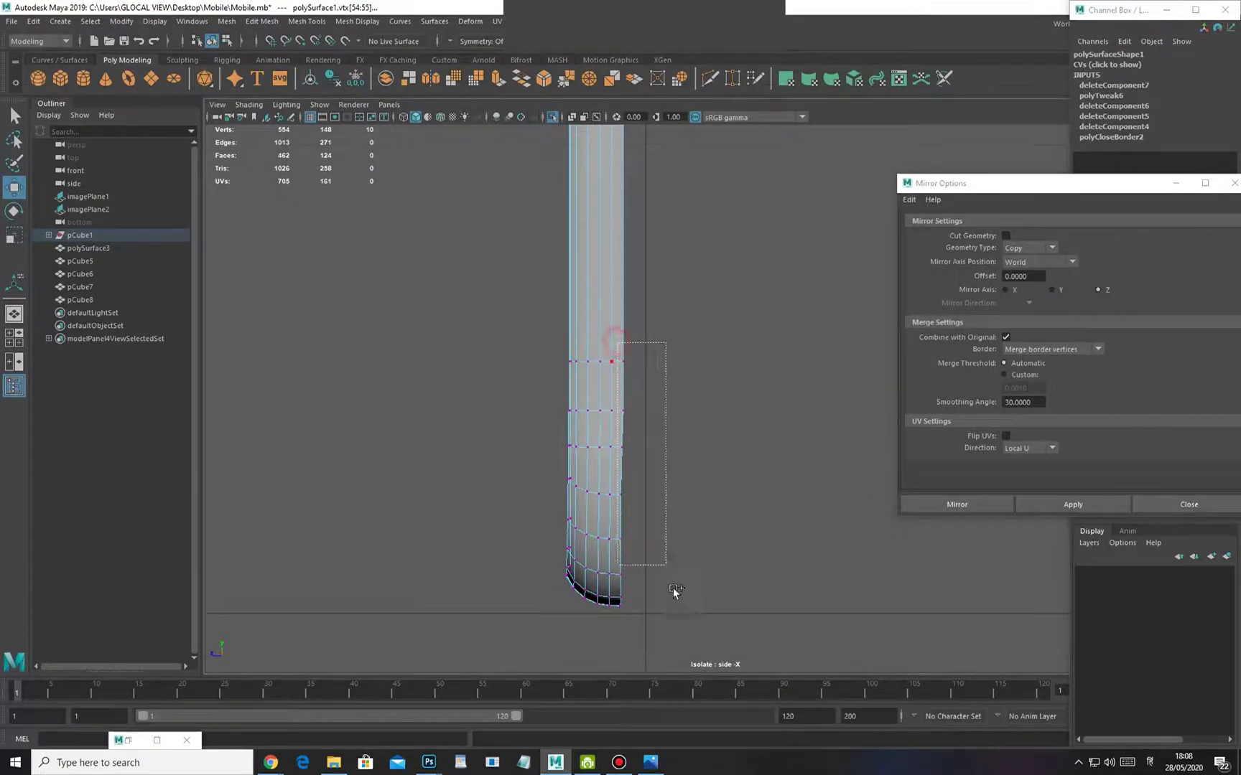
middle_click_drag(724, 307, 705, 498, "alt")
right_click_drag(704, 498, 597, 493, "alt")
middle_click_drag(601, 431, 587, 461, "alt")
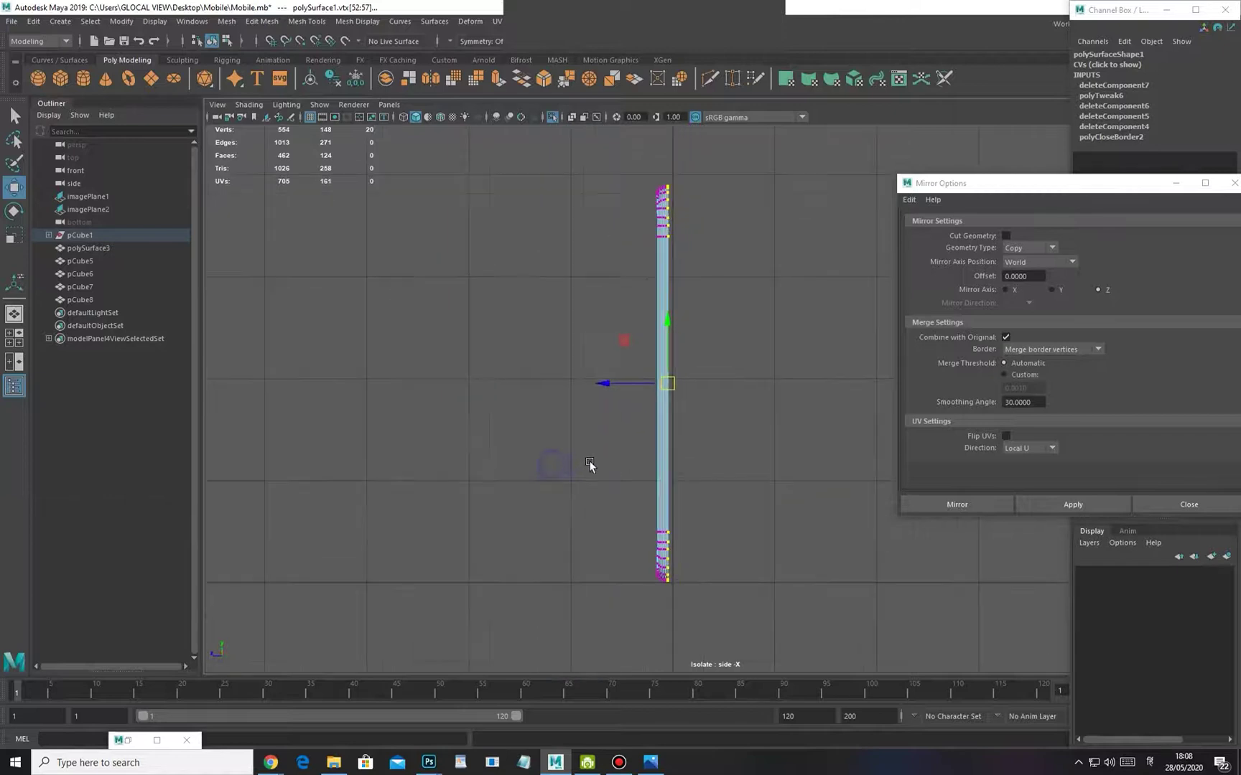
key("r")
scroll(607, 458, "up", 2)
middle_click_drag(591, 380, 550, 540, "alt")
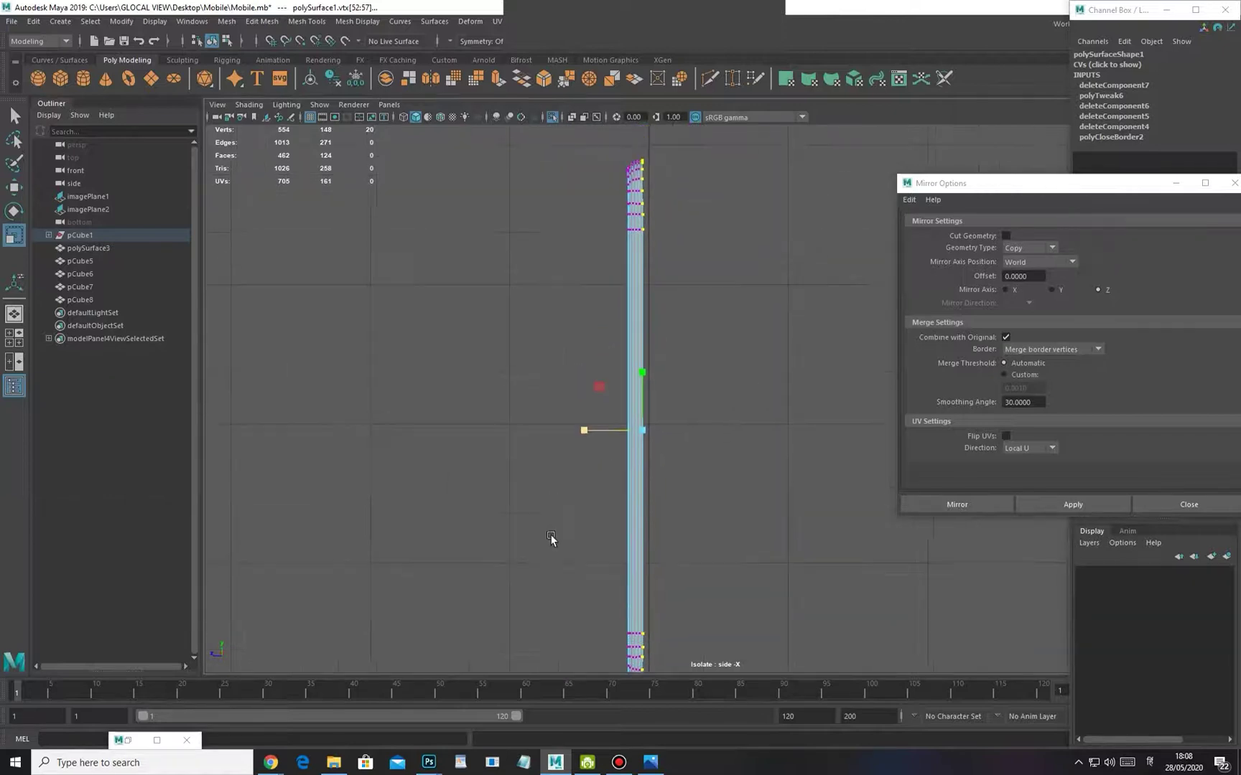
scroll(564, 431, "up", 1)
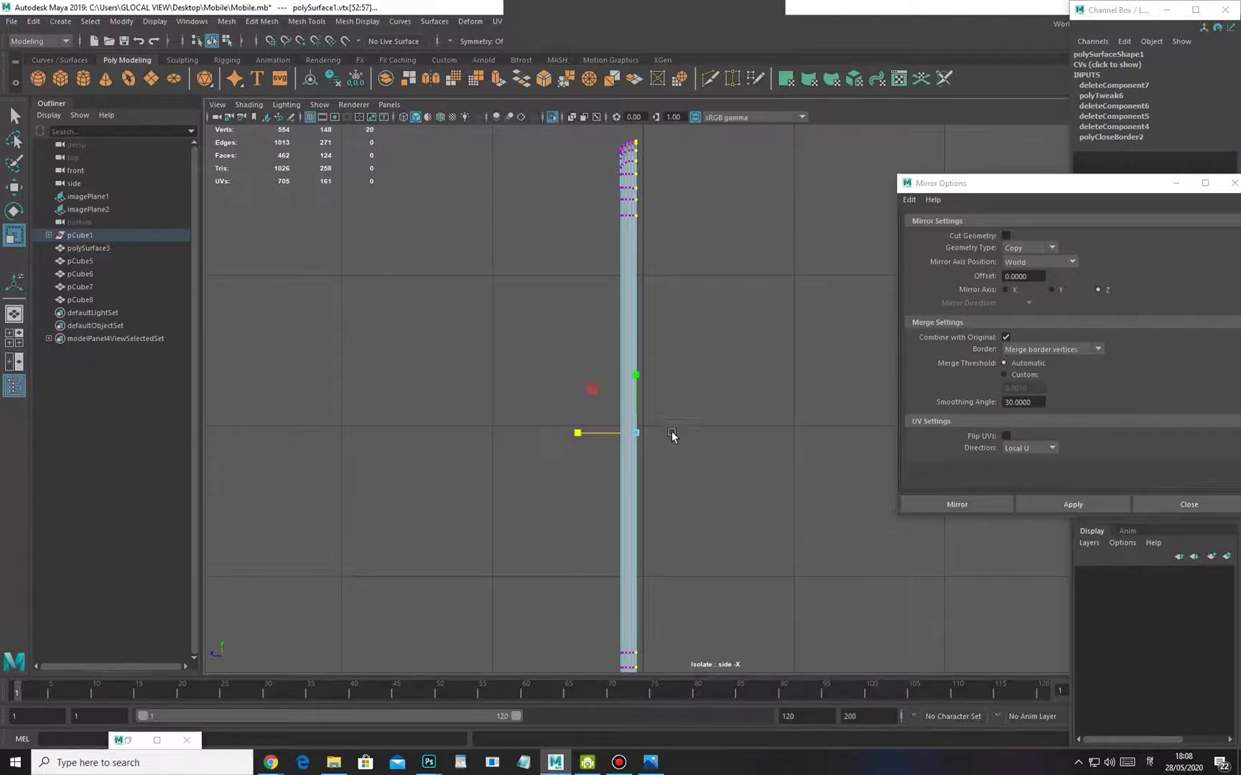
mouse_move(641, 417)
left_mouse_down("alt")
mouse_move(614, 382)
mouse_move(649, 397)
mouse_move(510, 443)
mouse_move(598, 460)
mouse_move(673, 498)
mouse_move(665, 457)
mouse_move(615, 422)
mouse_move(636, 433)
left_mouse_up("alt")
left_click_drag(654, 555, 601, 304, "alt")
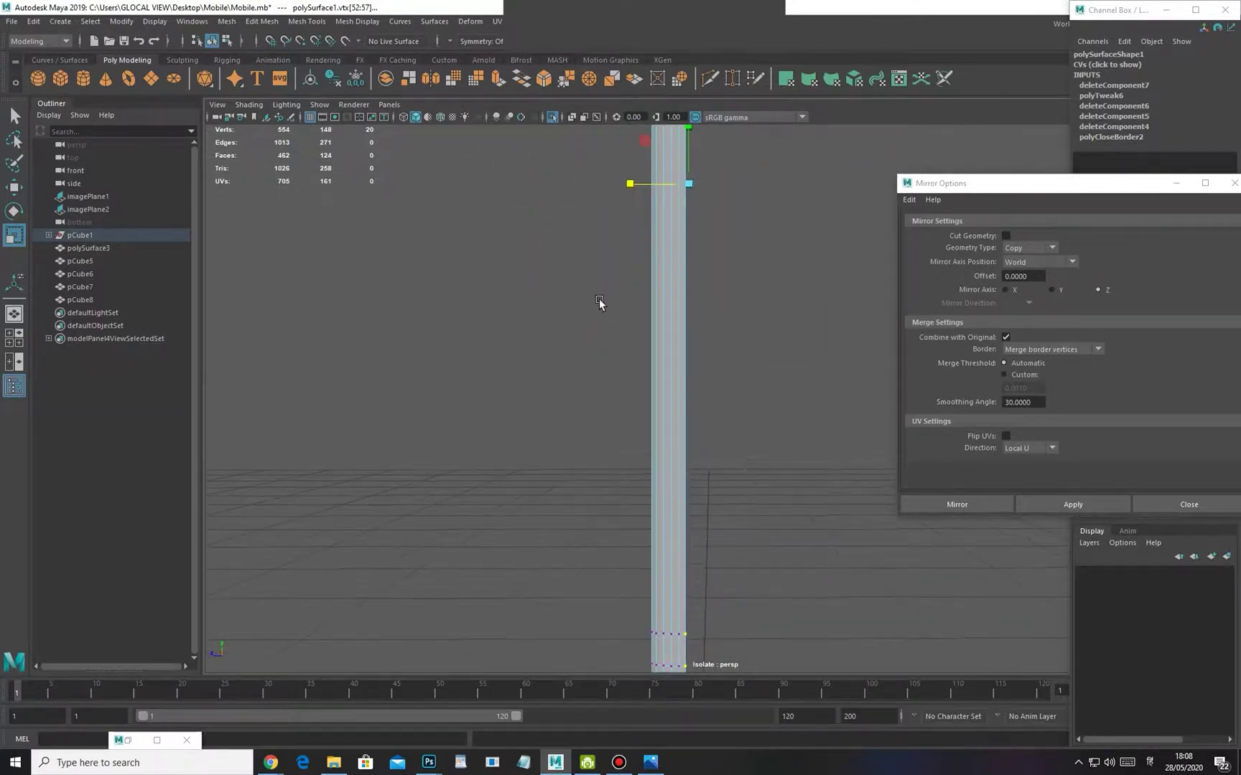
Try to mirror the shell half across Z with the World axis position, combined with the original and border vertices merged
key("space")
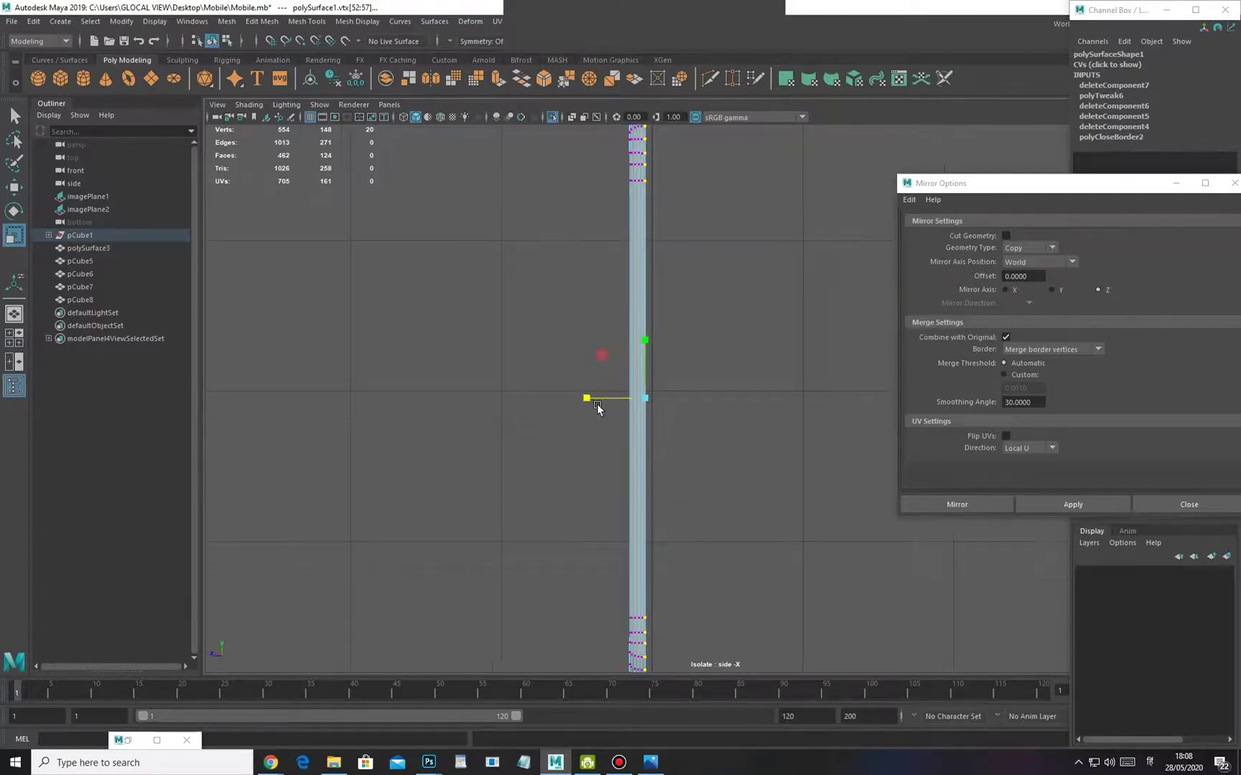
right_click_drag(639, 439, 659, 415)
left_click(637, 443)
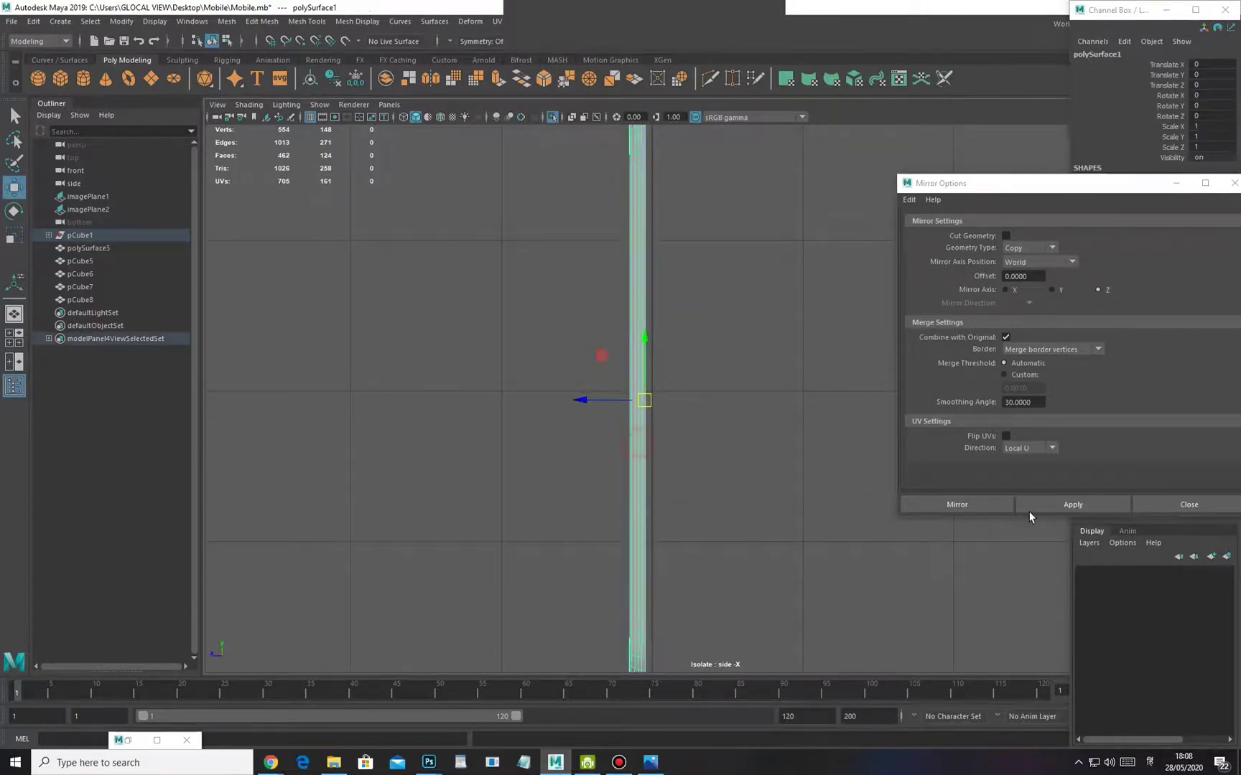
left_click(1059, 511)
scroll(797, 494, "up", 1)
middle_click_drag(707, 496, 632, 207, "alt")
middle_click_drag(642, 482, 618, 246, "alt")
scroll(737, 476, "up", 2)
middle_click_drag(623, 453, 638, 399, "alt")
scroll(623, 553, "up", 3)
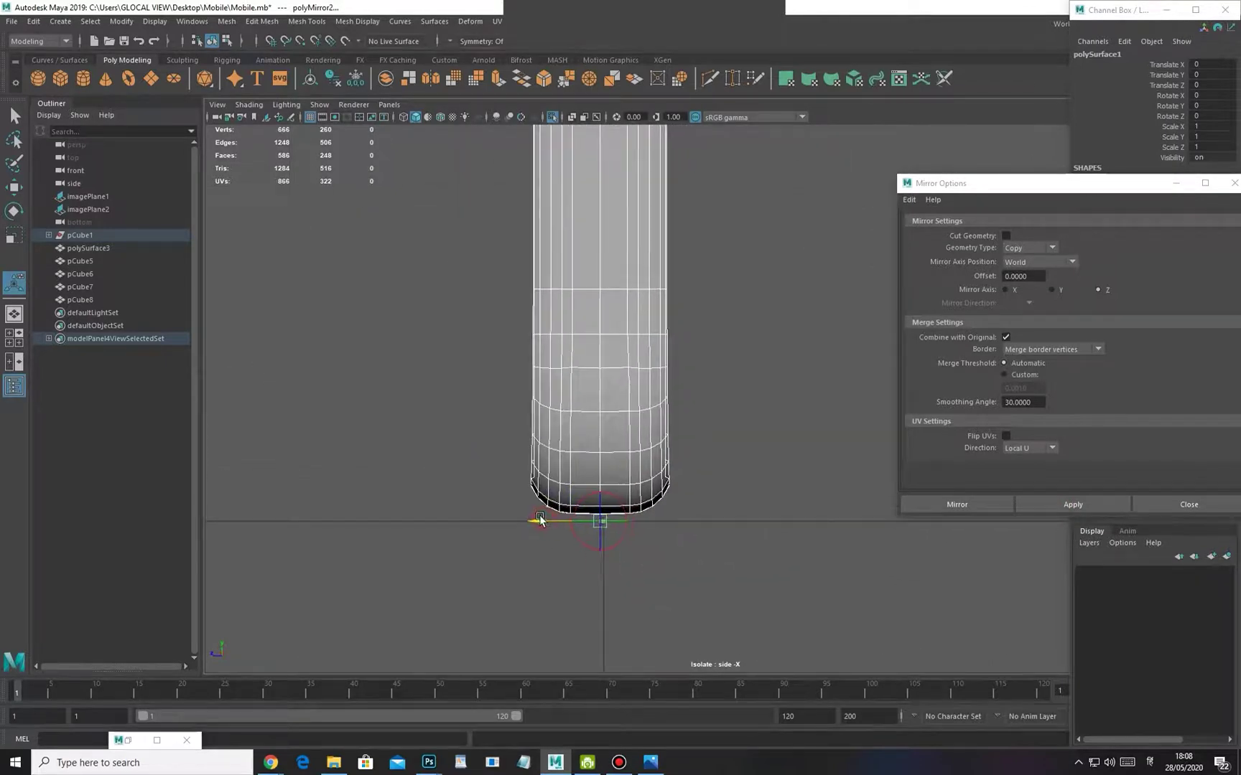
middle_click_drag(551, 363, 552, 386, "alt")
scroll(551, 382, "up", 1)
key("space")
left_click_drag(589, 440, 646, 380)
middle_click_drag(668, 295, 672, 114, "alt")
left_click_drag(673, 443, 736, 507, "alt")
left_click_drag(579, 431, 583, 351, "alt")
key("ctrl+z")
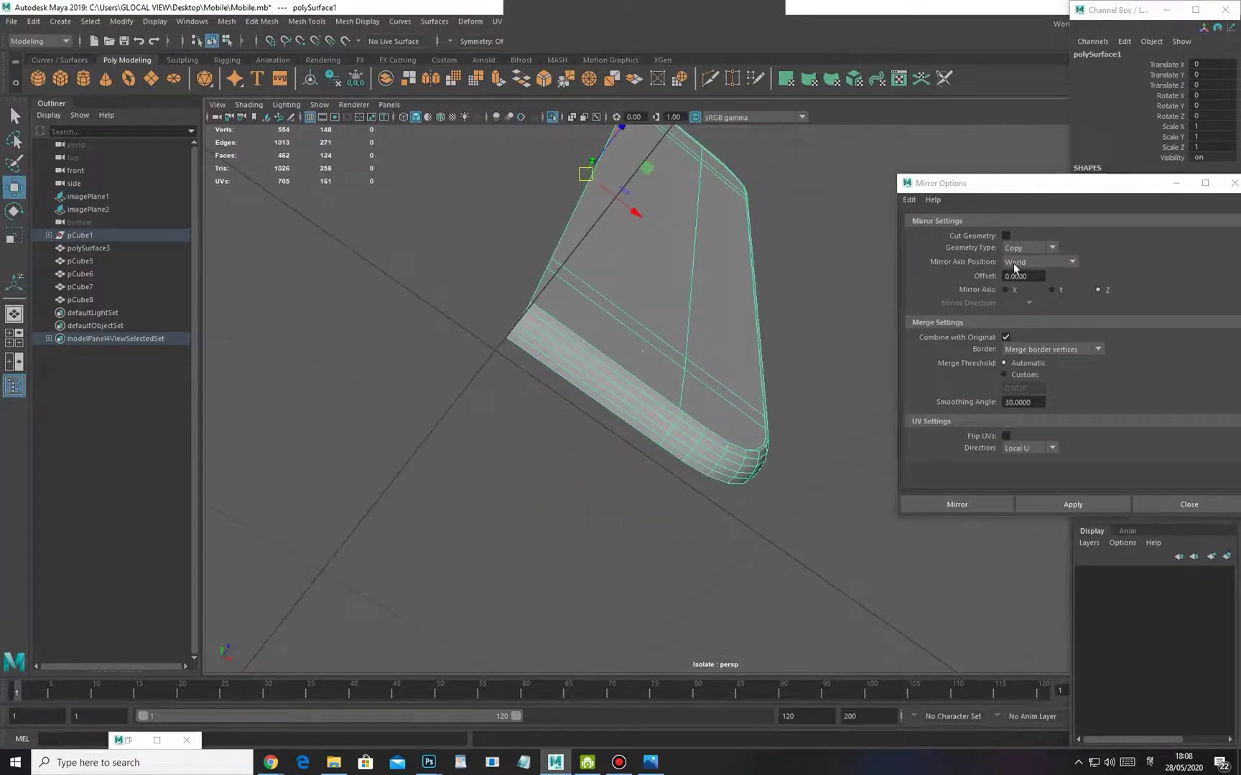
Mirror the shell half as a copy across Z with the Object axis position and Combine with Original turned off
left_click(1054, 506)
mouse_move(758, 421)
left_mouse_down("alt")
mouse_move(789, 418)
mouse_move(768, 423)
left_mouse_up("alt")
key("ctrl+z")
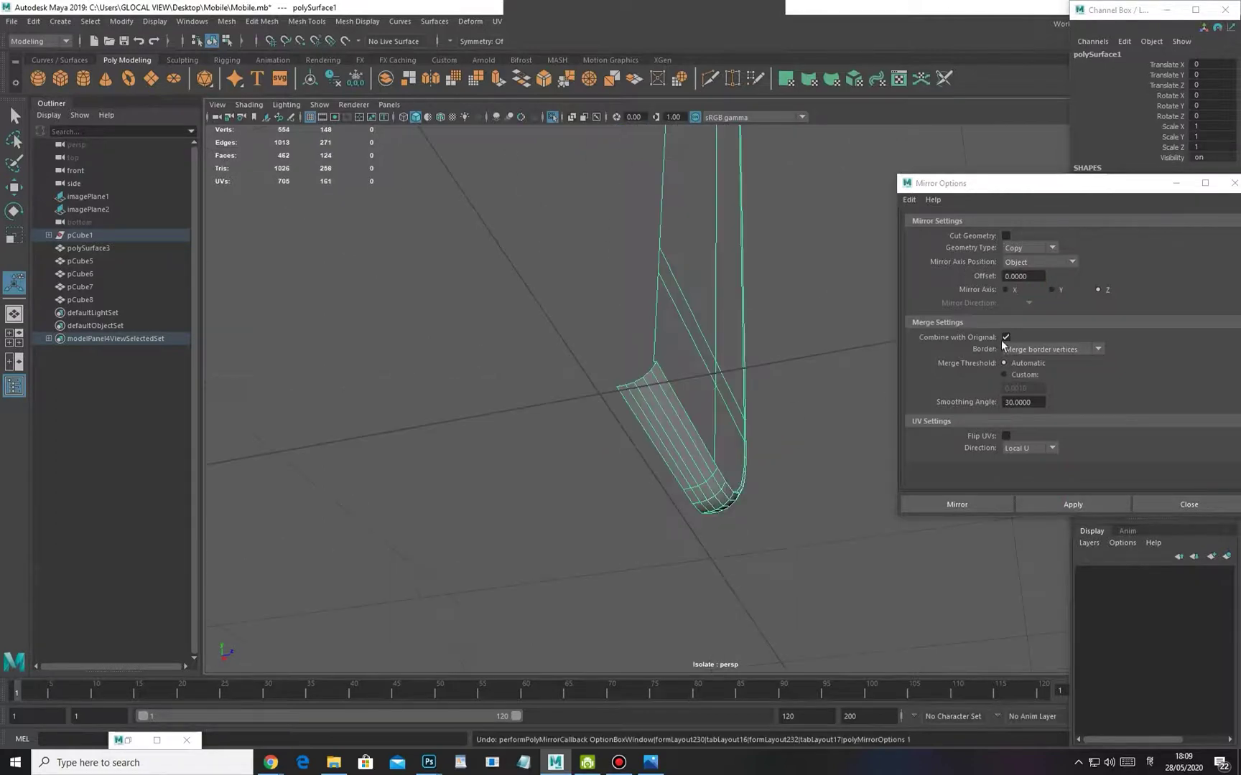
left_click(1066, 510)
left_click_drag(836, 459, 722, 406, "alt")
left_click(1234, 184)
Select both the original and the mirrored shell parts and combine them into one mesh
left_click_drag(840, 348, 649, 374, "alt")
right_click_drag(648, 380, 761, 484, "alt")
left_click_drag(771, 491, 648, 383, "alt")
left_click(649, 329)
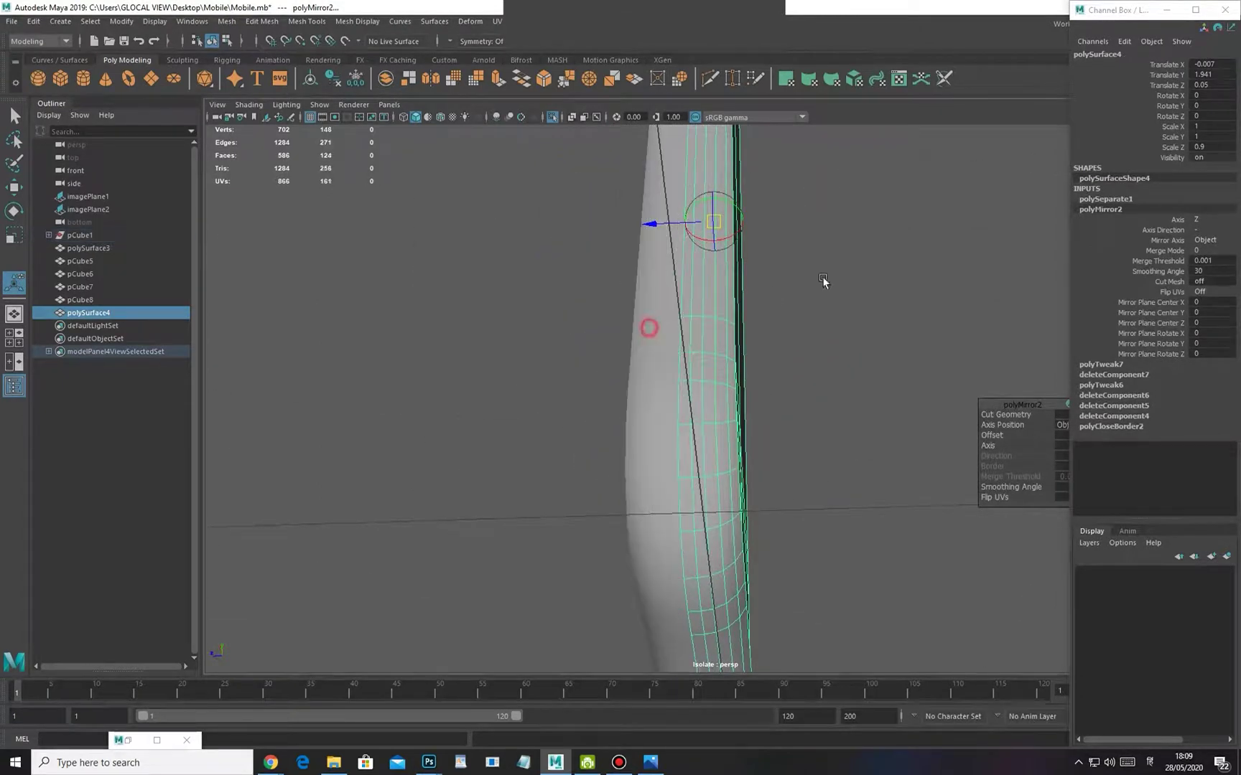
left_click(634, 324)
left_click(715, 304)
right_click_drag(842, 256, 822, 490, "shift")
Select the edge loops running along the seam between the two combined parts and convert the selection to vertices
left_click_drag(716, 470, 698, 471, "alt")
right_click_drag(698, 471, 695, 425)
double_click(695, 429)
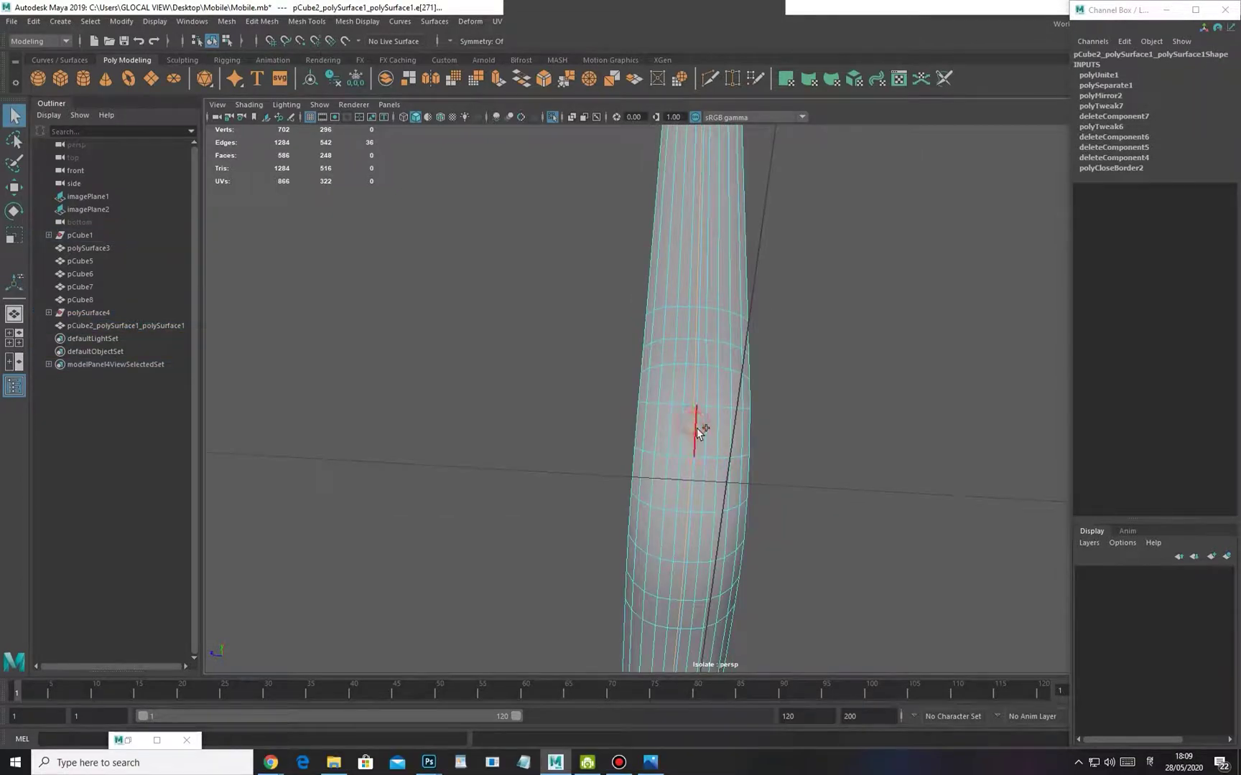
right_click(867, 360, "ctrl")
left_click(790, 364)
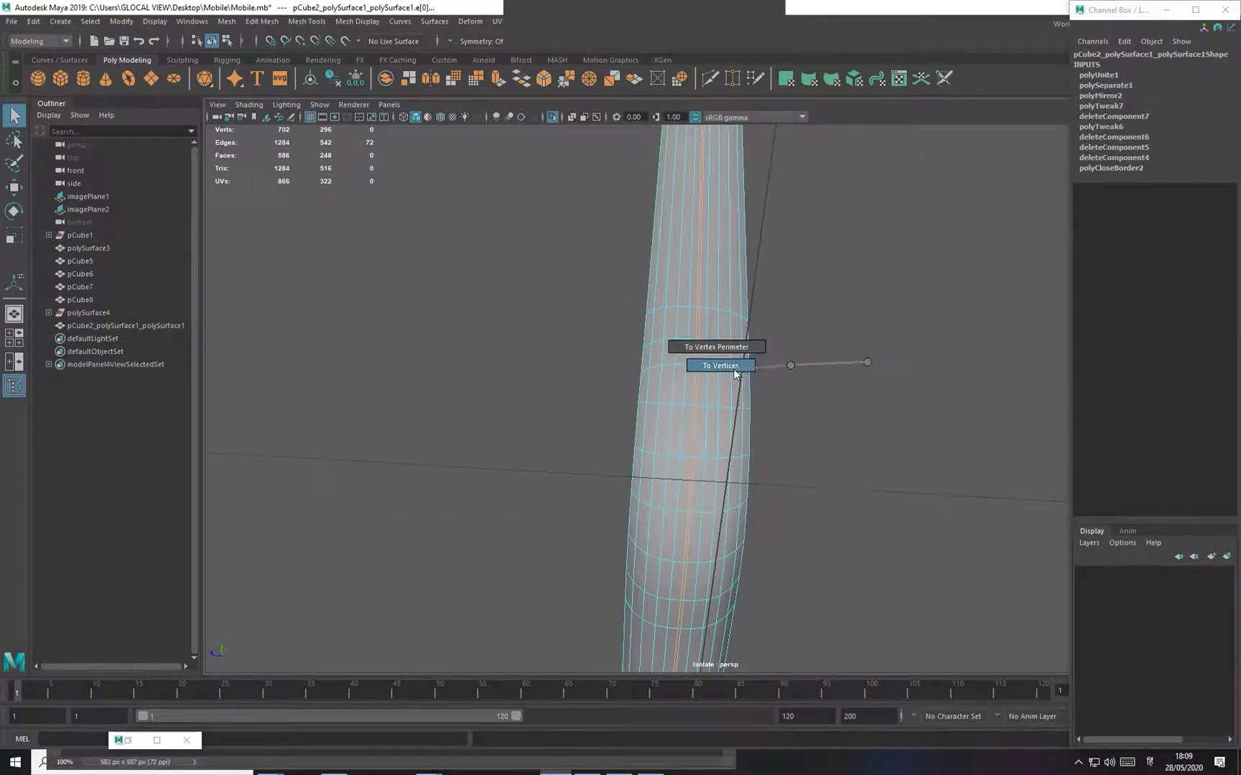
Remove the vertices along the shell's open centre border from the selection, keeping only the vertices along the seam
left_click_drag(789, 379, 669, 402, "alt")
middle_click_drag(669, 402, 668, 485, "alt")
left_click_drag(668, 485, 878, 505, "alt")
middle_click_drag(878, 504, 731, 449, "alt")
left_click_drag(731, 449, 610, 433, "alt")
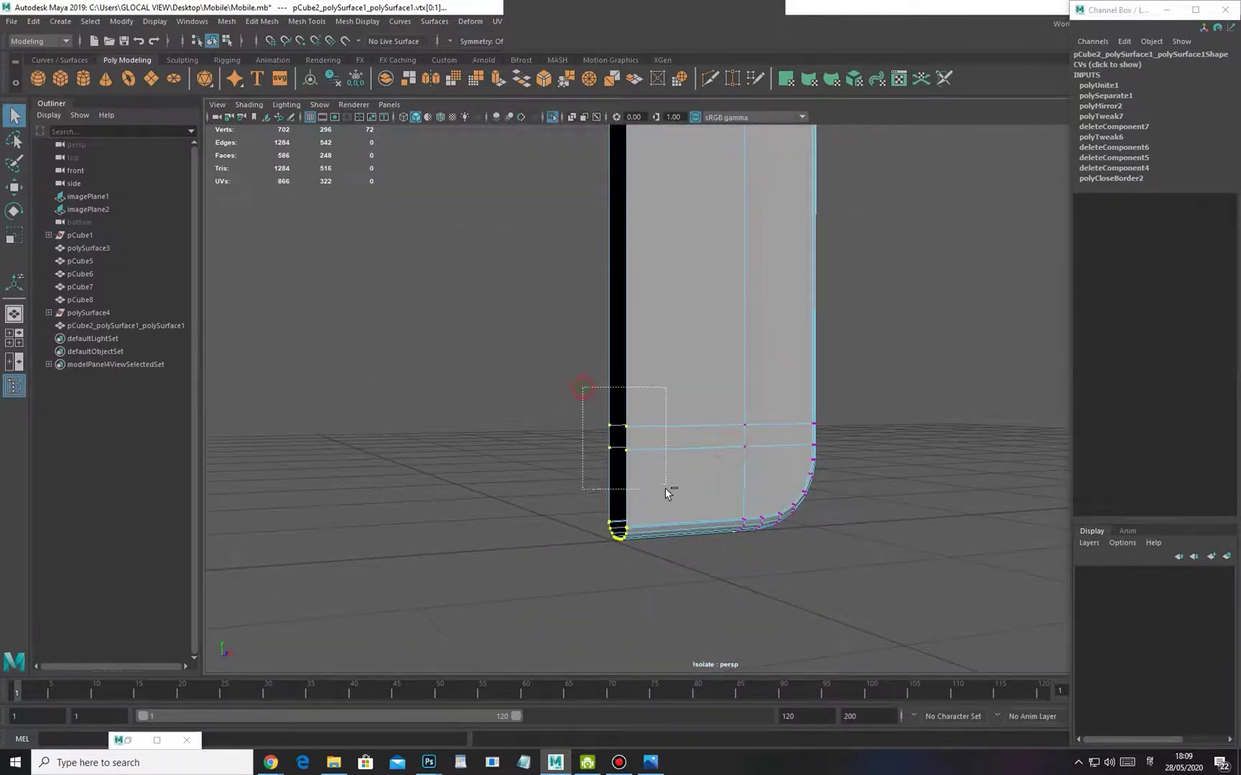
middle_click_drag(661, 361, 618, 384, "alt")
left_click_drag(673, 429, 733, 540, "alt")
left_click_drag(639, 493, 750, 362, "ctrl")
left_click(684, 567, "ctrl")
left_click_drag(707, 573, 778, 434, "alt")
middle_click_drag(737, 454, 674, 136, "alt")
left_click_drag(614, 576, 676, 433, "alt")
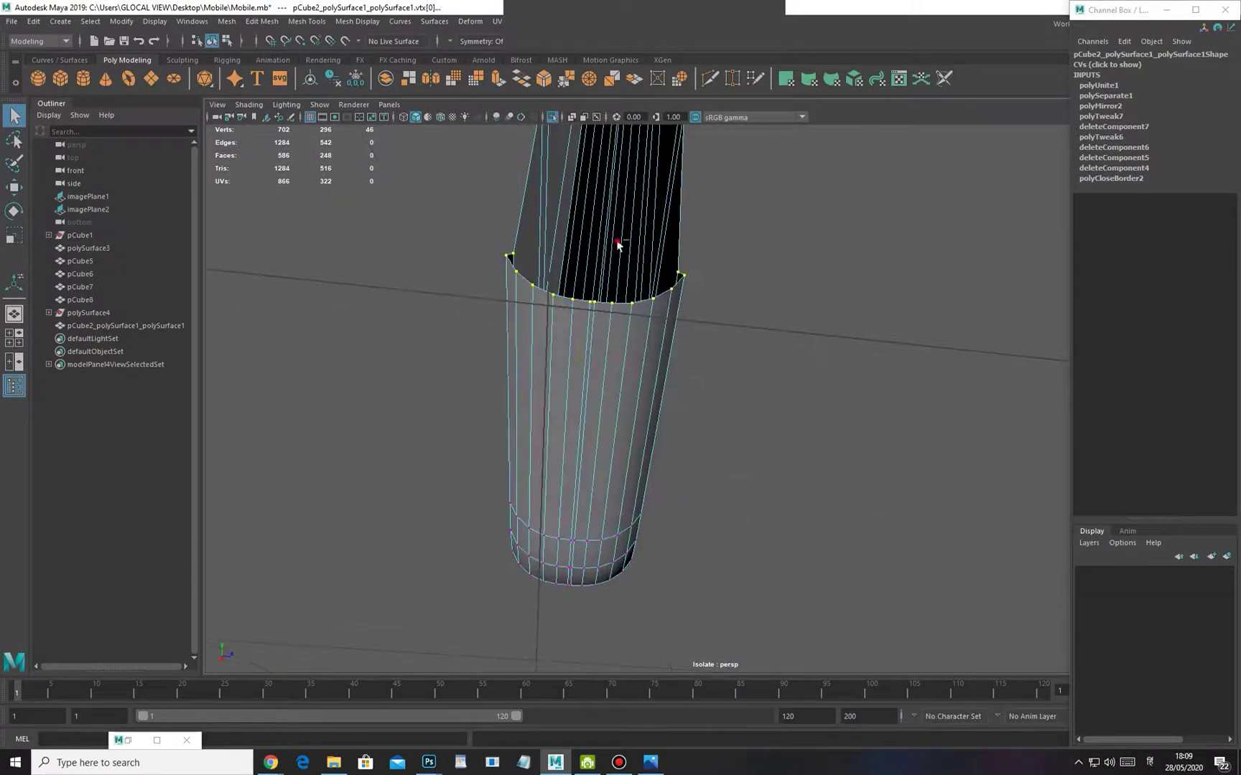
left_click_drag(477, 240, 574, 326)
Scale the selected seam vertices together along Z and merge them
left_click_drag(643, 383, 662, 565, "alt")
key("r")
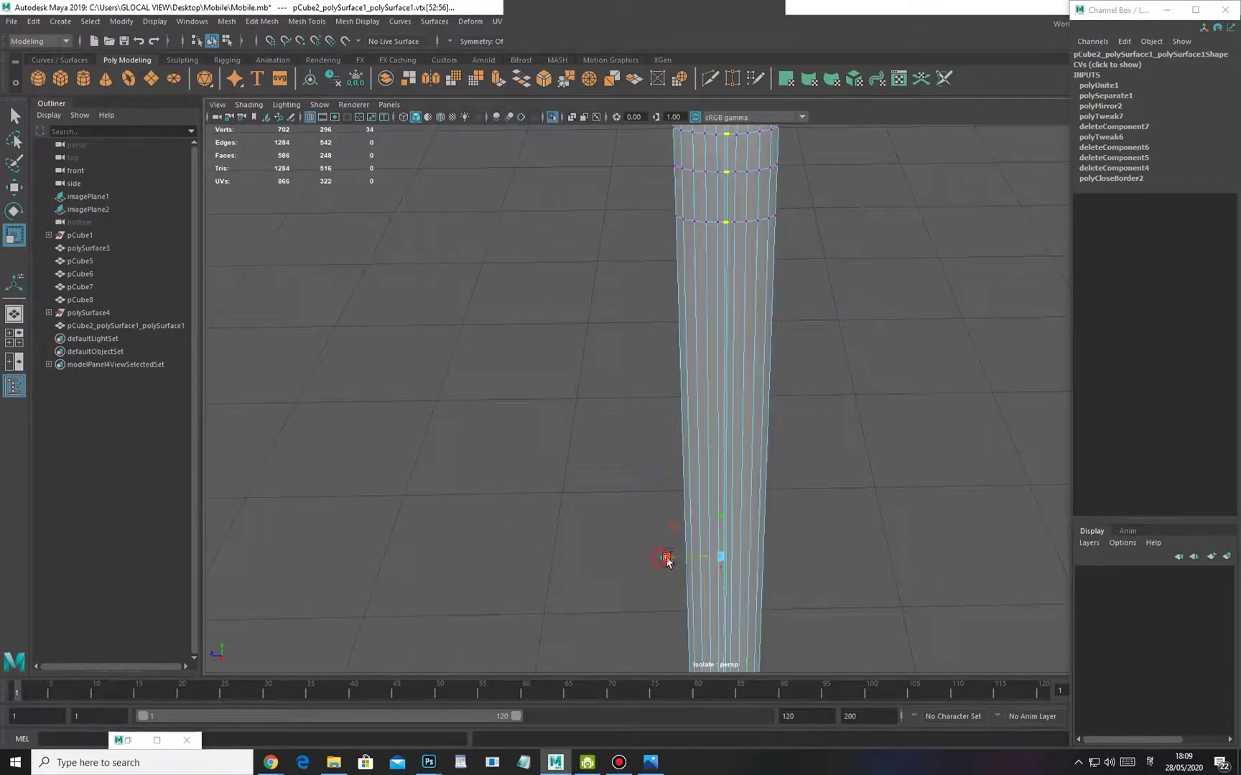
left_click_drag(715, 566, 694, 453, "alt")
left_click(263, 21)
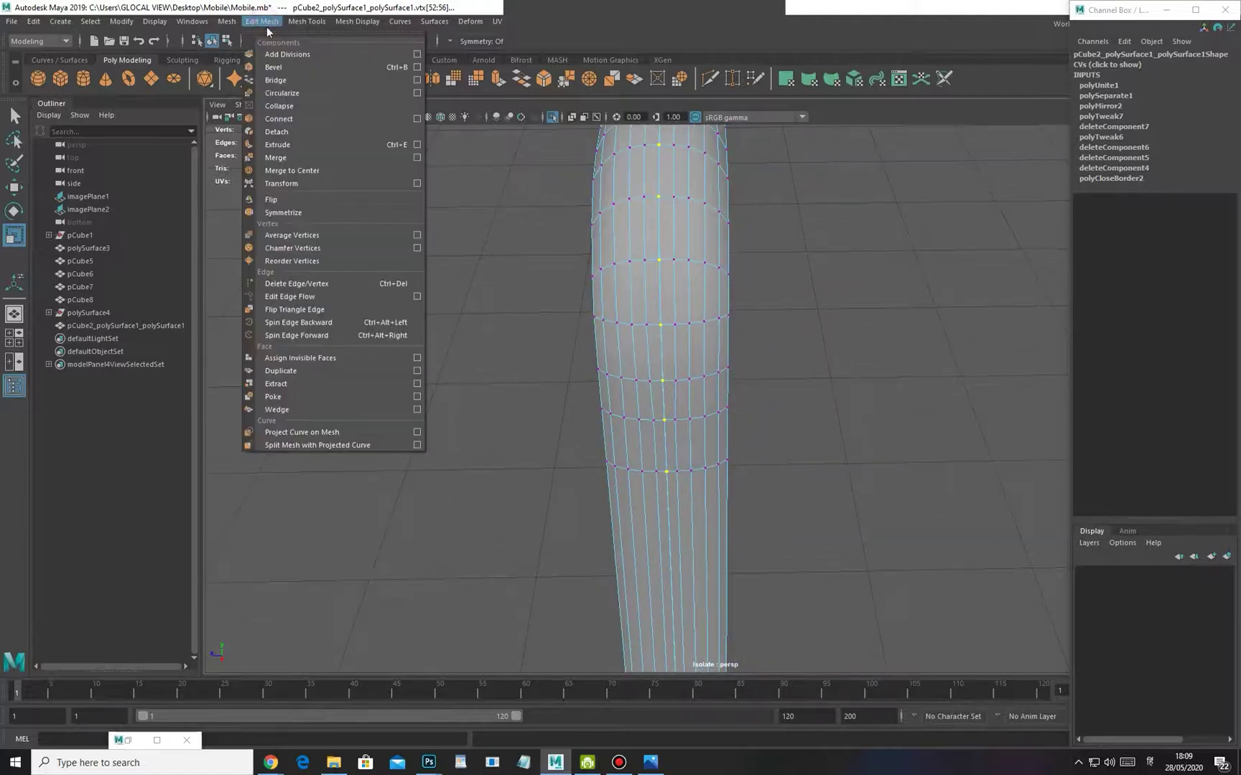
left_click(280, 157)
Preview the shell smoothed and examine the seam around the corner for unmerged vertices
left_click_drag(646, 431, 693, 409, "alt")
key("3")
right_click_drag(746, 398, 844, 313)
left_click(779, 379)
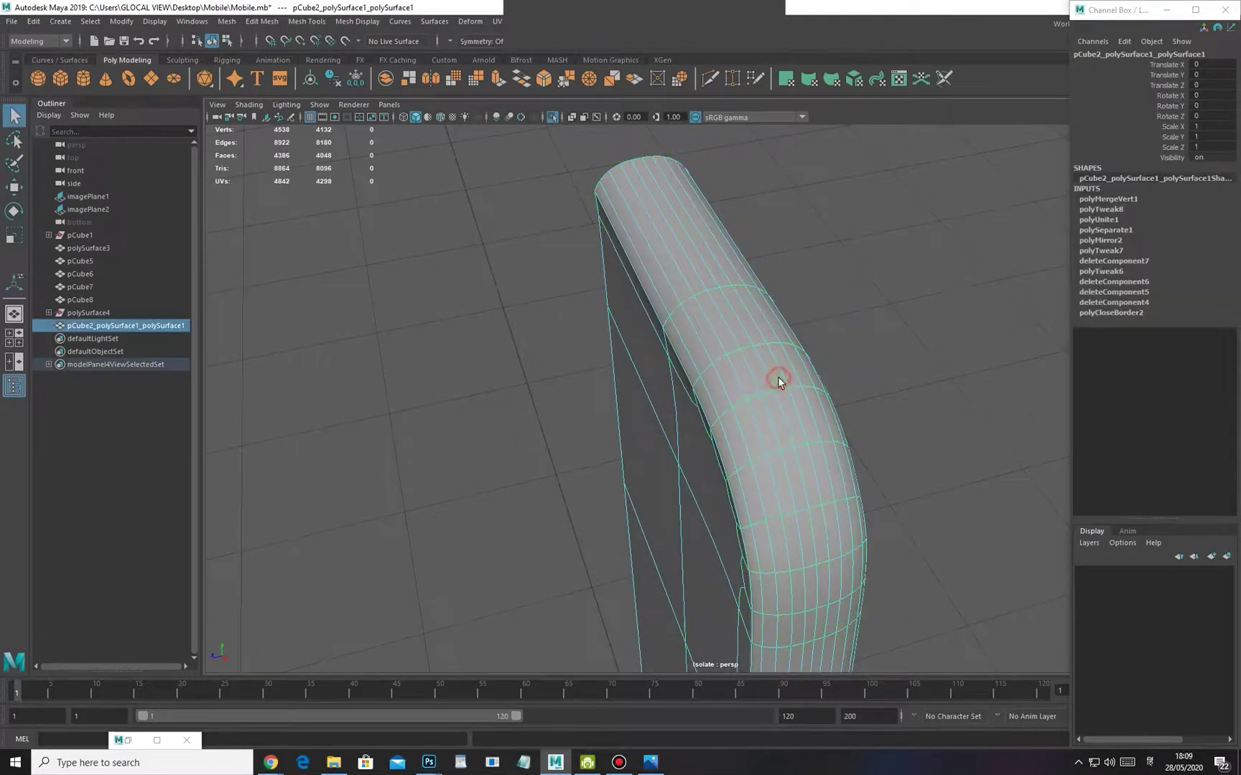
left_click_drag(827, 356, 723, 359, "alt")
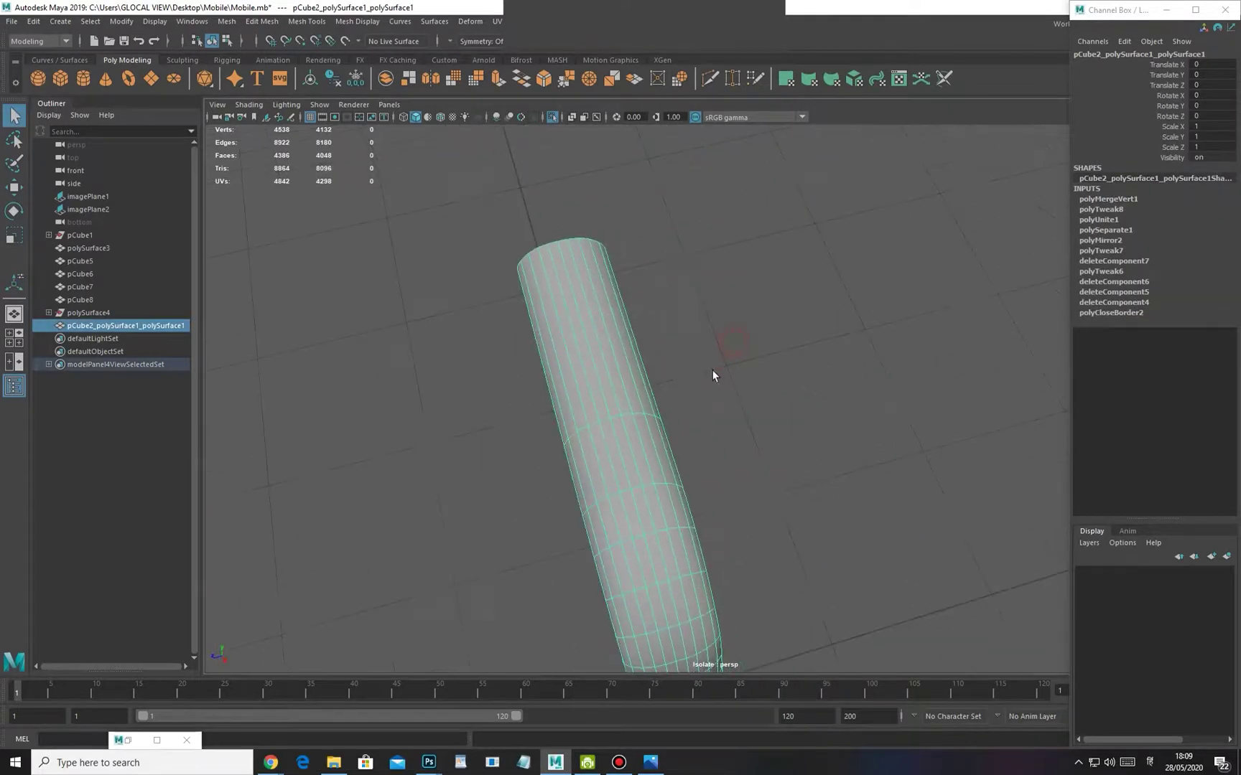
left_click_drag(641, 445, 691, 376, "alt")
Merge the remaining separate vertex pairs along the seam near the rounded corner, one pair at a time
right_click_drag(692, 375, 670, 257)
left_click(707, 273)
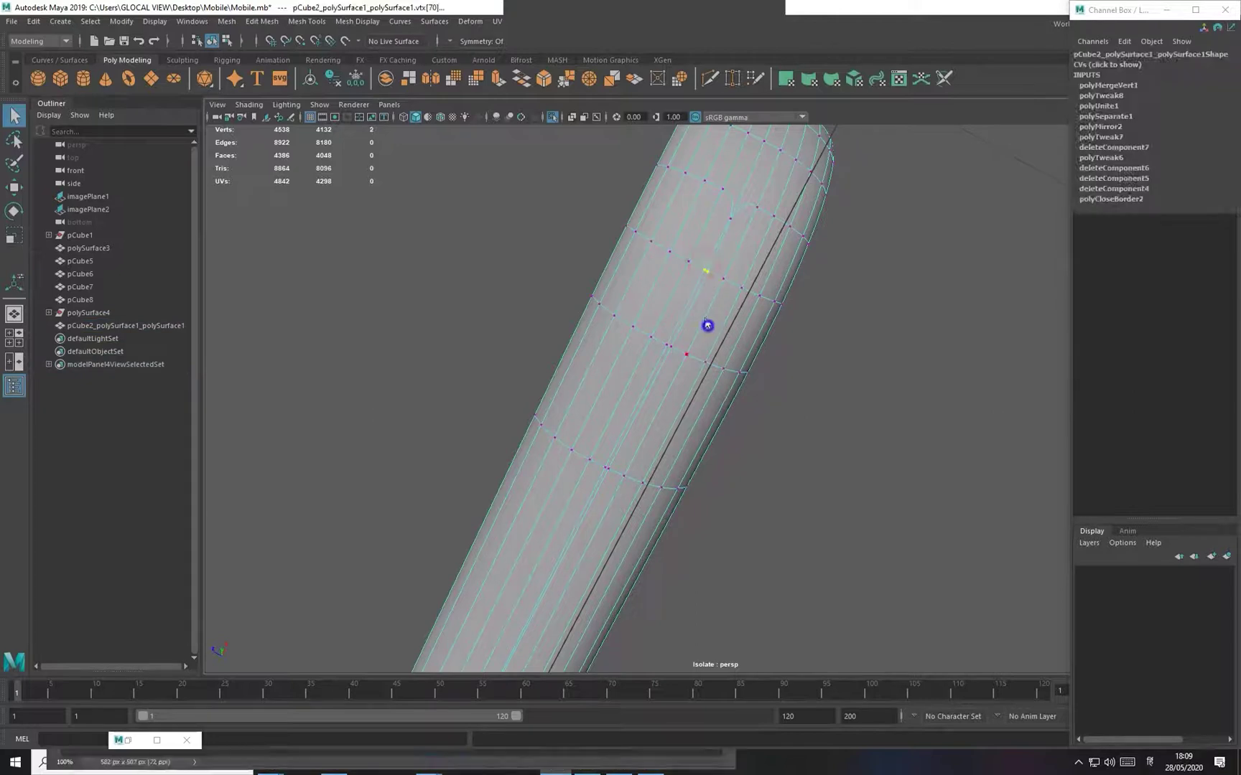
right_click_drag(711, 209, 711, 208, "shift")
right_click_drag(672, 379, 631, 463, "shift")
middle_click_drag(674, 479, 701, 389, "alt")
right_click_drag(639, 468, 662, 305, "shift")
right_click_drag(708, 363, 683, 375, "alt")
left_click_drag(693, 294, 707, 351, "alt")
Return the shell to object mode, turn off its smooth preview and delete its construction history
right_click_drag(698, 355, 749, 259)
left_click_drag(734, 300, 740, 302, "alt")
key("1")
left_click_drag(858, 310, 715, 377, "alt")
key("alt+shift+d")
left_click_drag(594, 375, 499, 366, "alt")
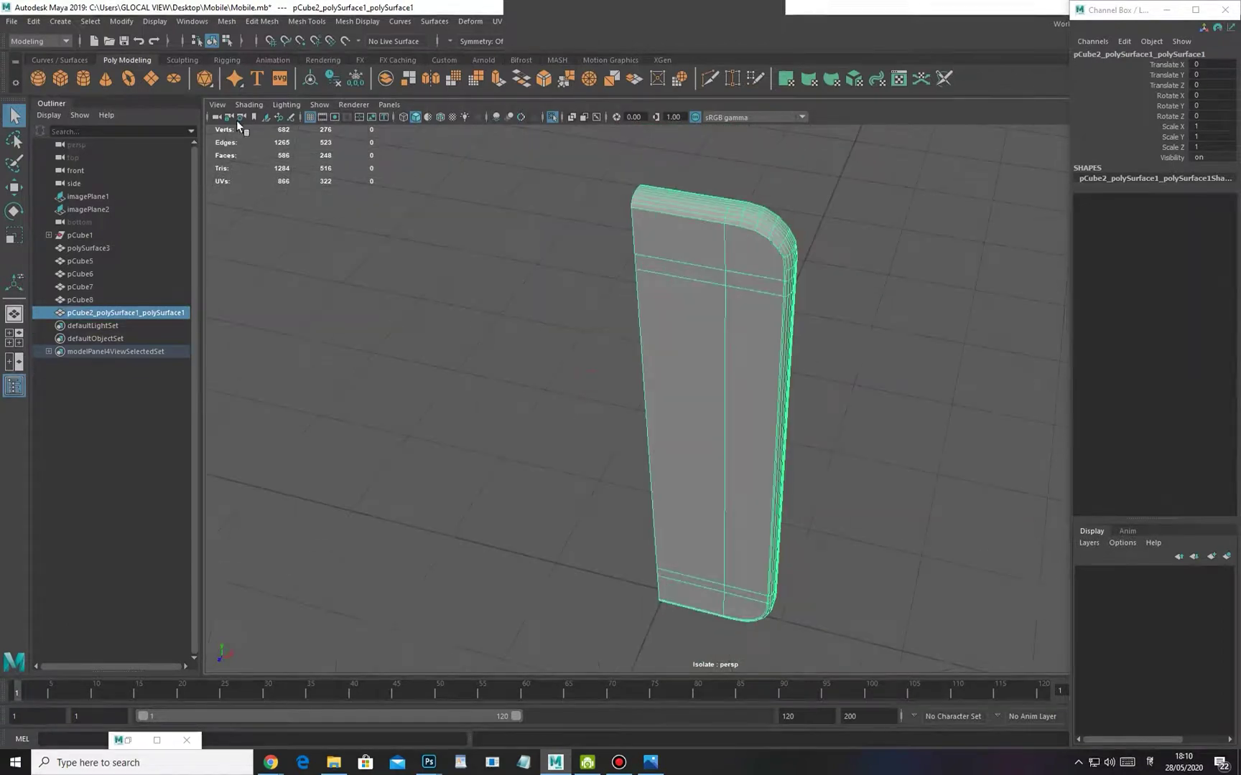
Try to mirror the shell half as a copy across X with the Object axis position, checking it in the front view
left_click(227, 22)
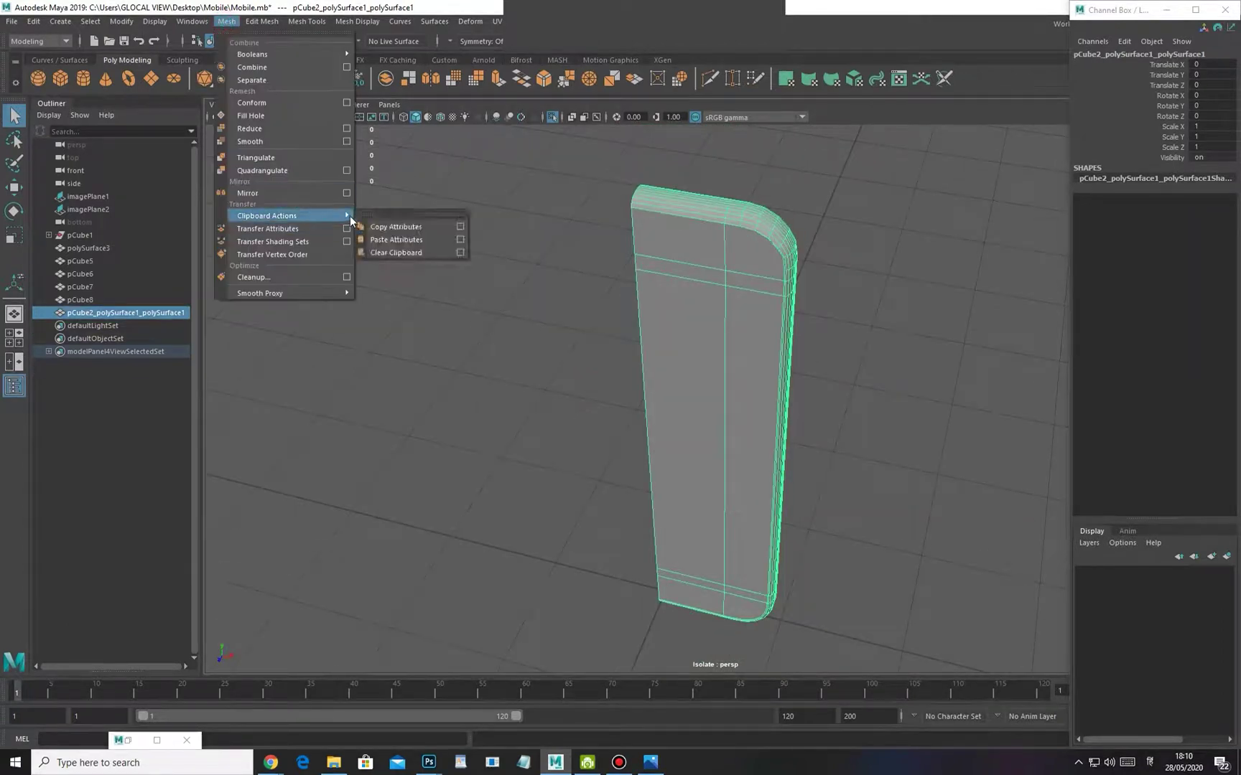
left_click(346, 193)
left_click(1011, 292)
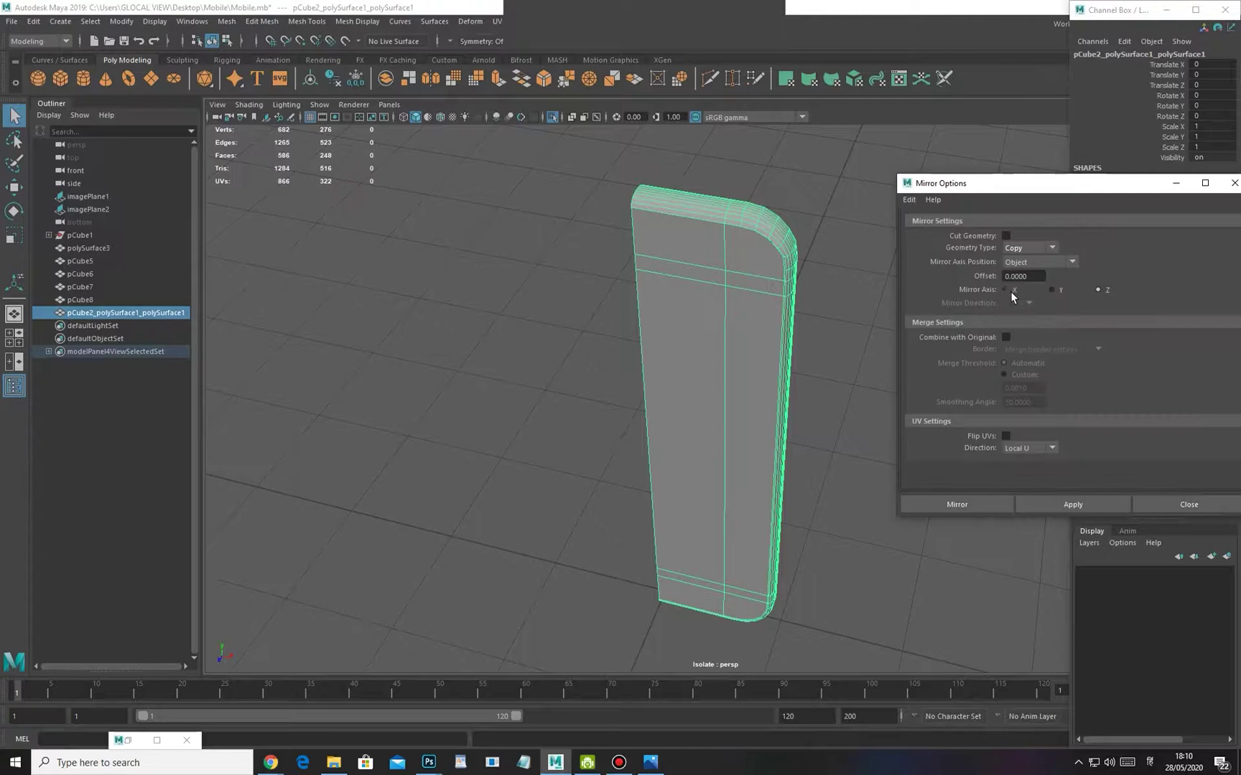
left_click(1069, 502)
left_click_drag(849, 452, 877, 458, "alt")
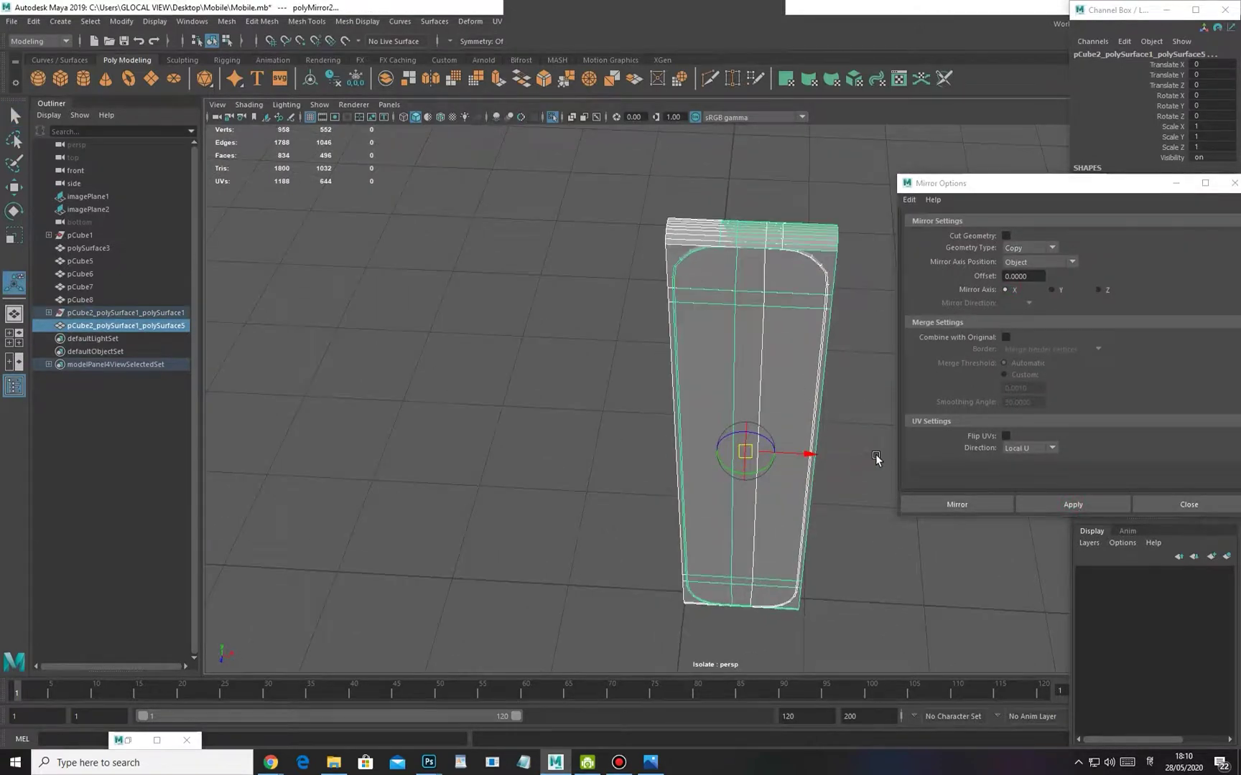
key("space")
left_click_drag(673, 405, 682, 489)
right_click_drag(779, 491, 693, 406, "alt")
scroll(693, 407, "up", 1)
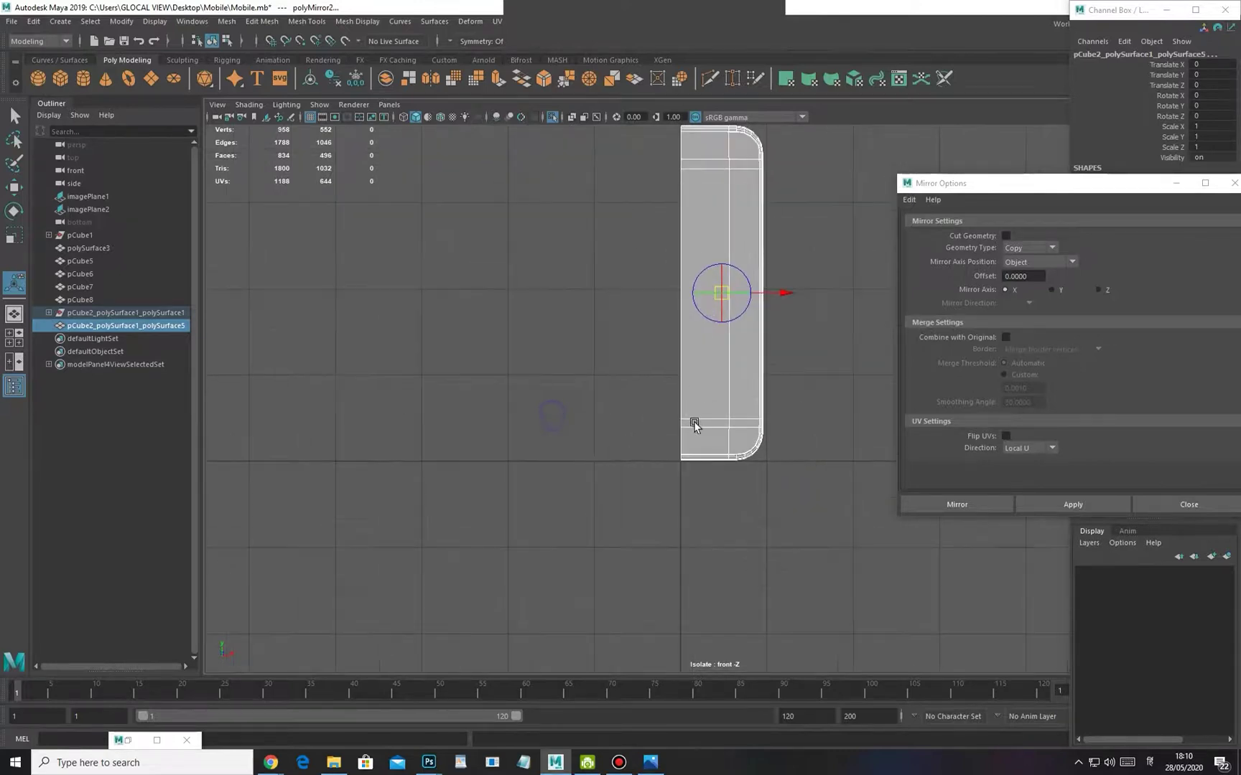
Try to mirror the shell again across X with the axis position set to World
left_click(1059, 263)
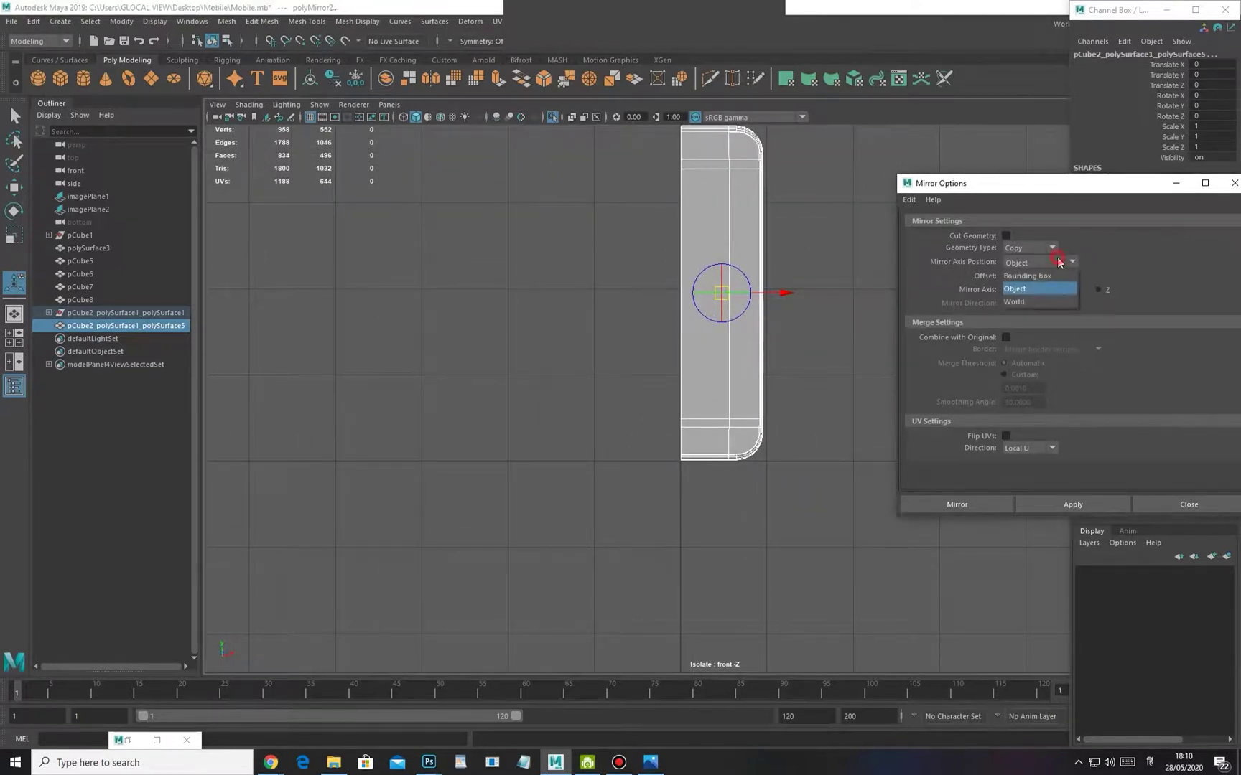
left_click(1060, 504)
middle_click_drag(709, 353, 691, 438, "alt")
right_click_drag(690, 438, 723, 468, "alt")
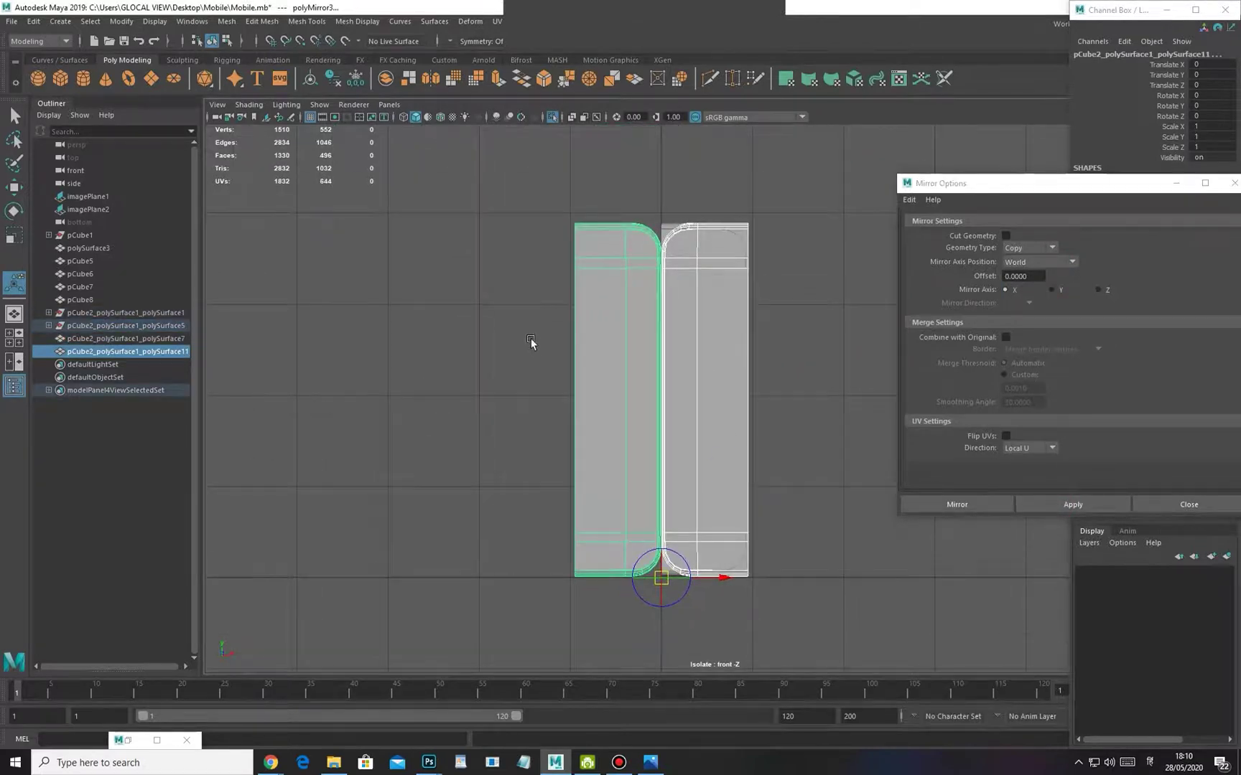
Undo the flip of the shell half and mirror it across the World X axis as an instance
right_click_drag(757, 400, 802, 417, "alt")
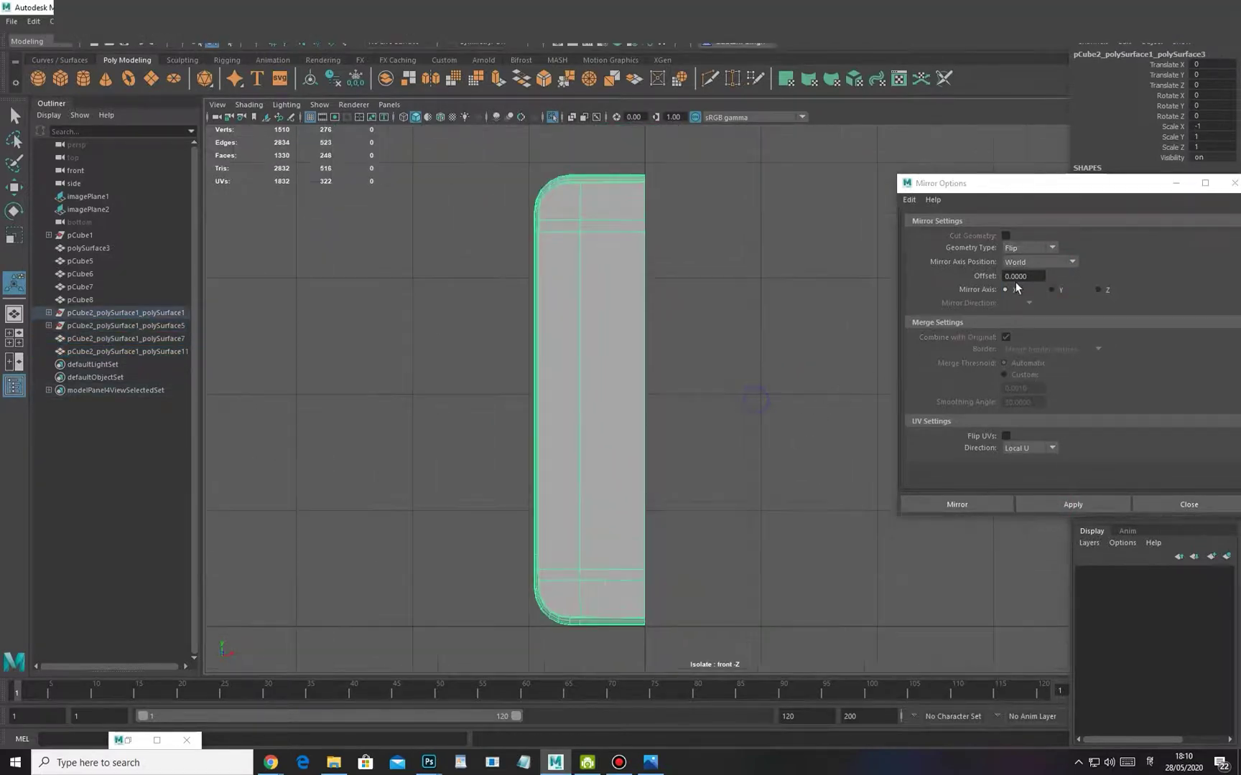
key("ctrl+z")
left_click(1046, 247)
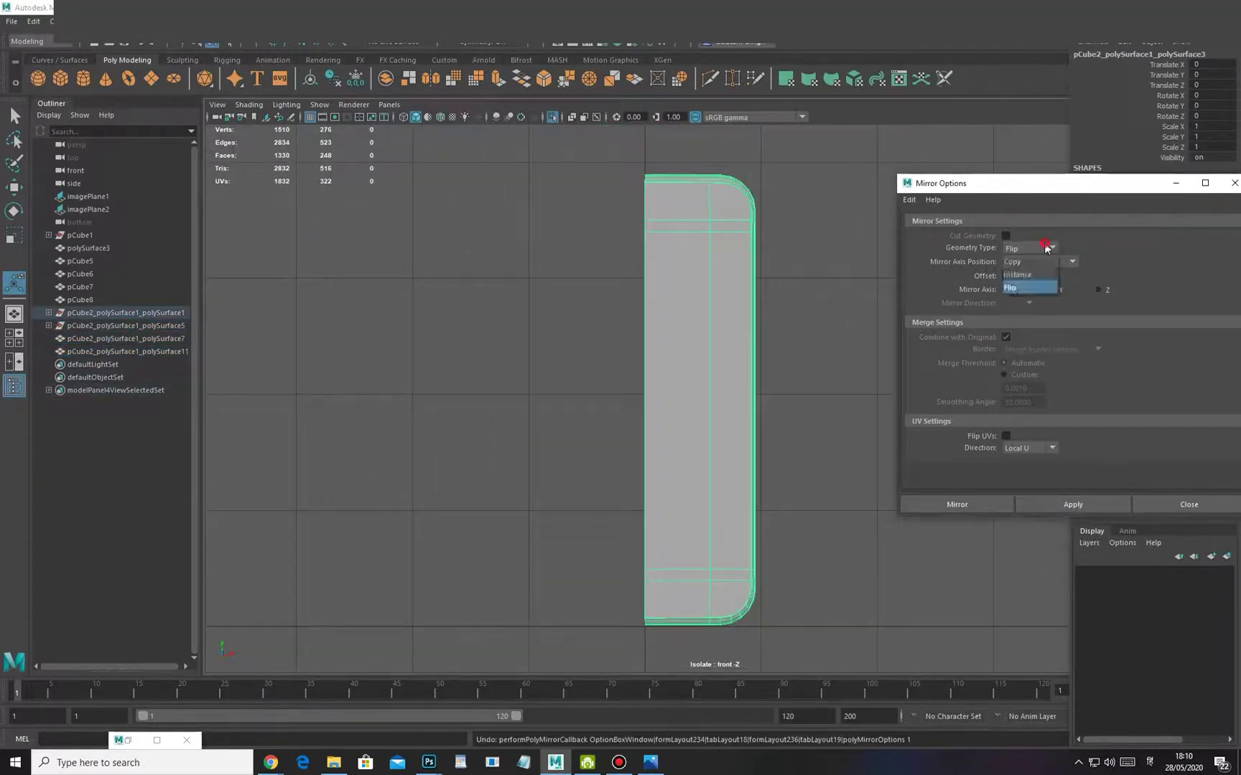
left_click(1043, 505)
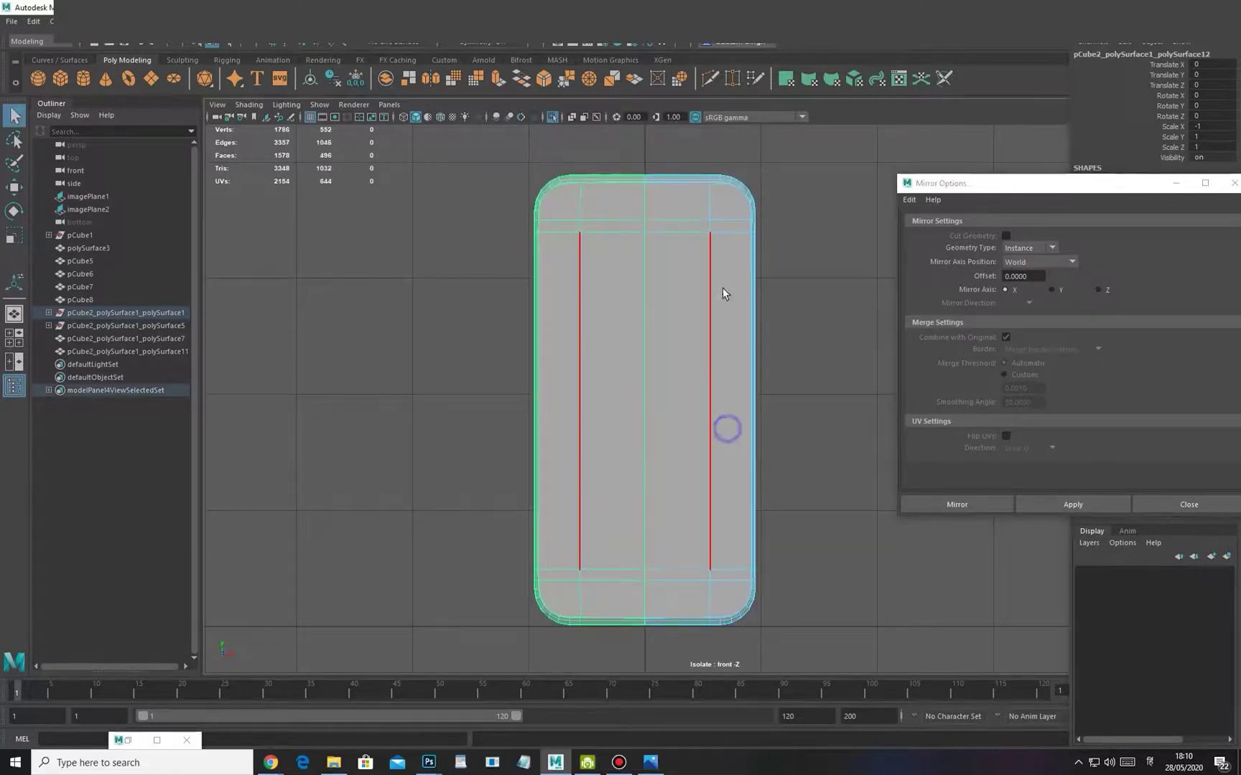
Inspect the instanced half in the perspective view and delete it
key("space")
right_click_drag(698, 379, 687, 343)
left_click_drag(687, 343, 697, 296, "alt")
left_click(697, 303)
right_click_drag(636, 424, 639, 414)
left_click(695, 406)
left_click_drag(625, 430, 634, 407, "alt")
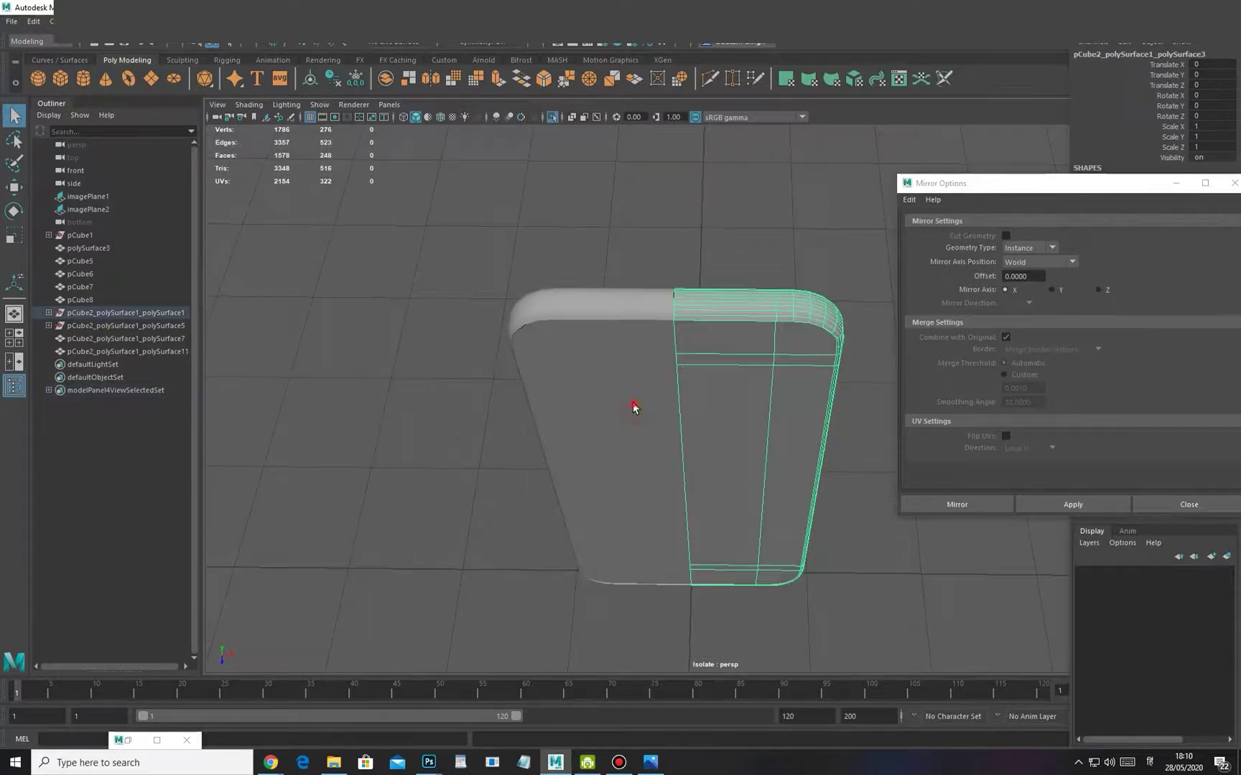
key("Delete")
Mirror the remaining shell half as a copy across the World X axis, combined with the original and border vertices merged
left_click(772, 383)
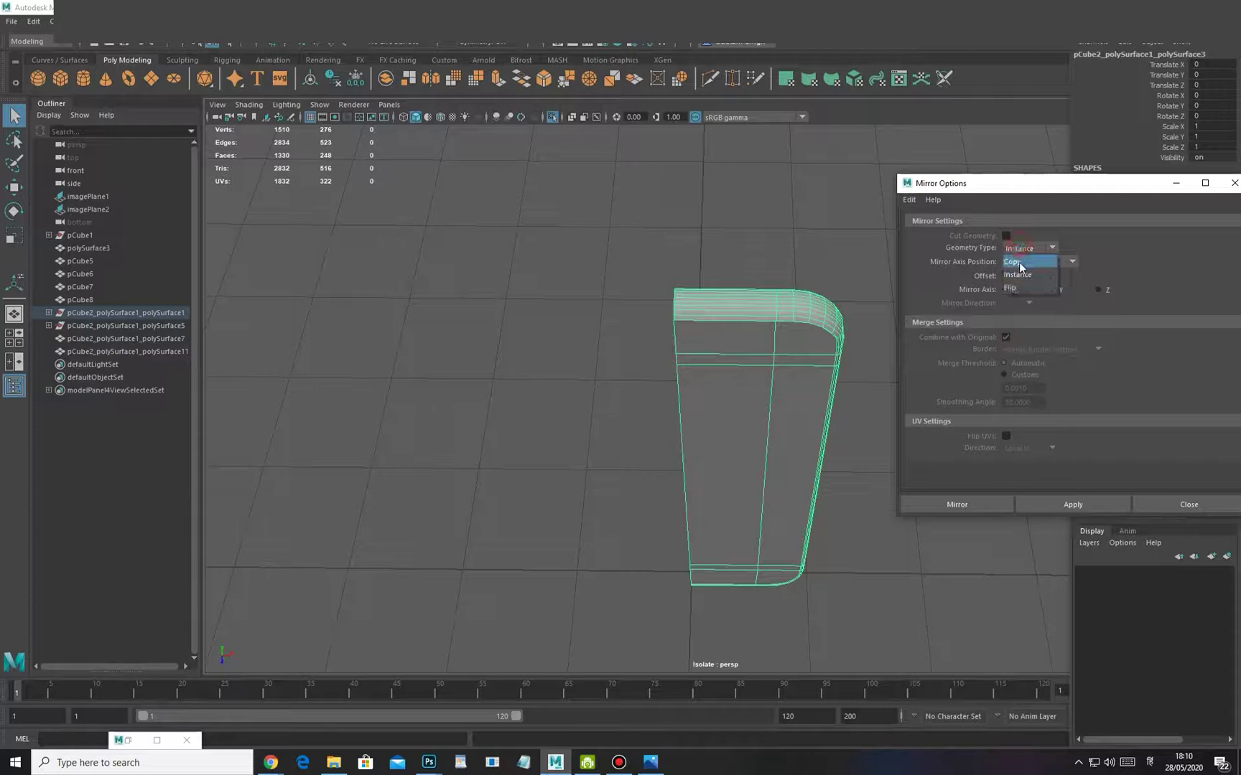
left_click(1070, 504)
left_click_drag(800, 494, 695, 438, "alt")
Preview the full shell smoothed and select all its connected faces to check that it is one continuous mesh
key("w")
left_click(693, 199)
left_click_drag(642, 316, 718, 316, "alt")
left_click(676, 315)
right_click_drag(720, 308, 695, 365)
double_click(695, 366)
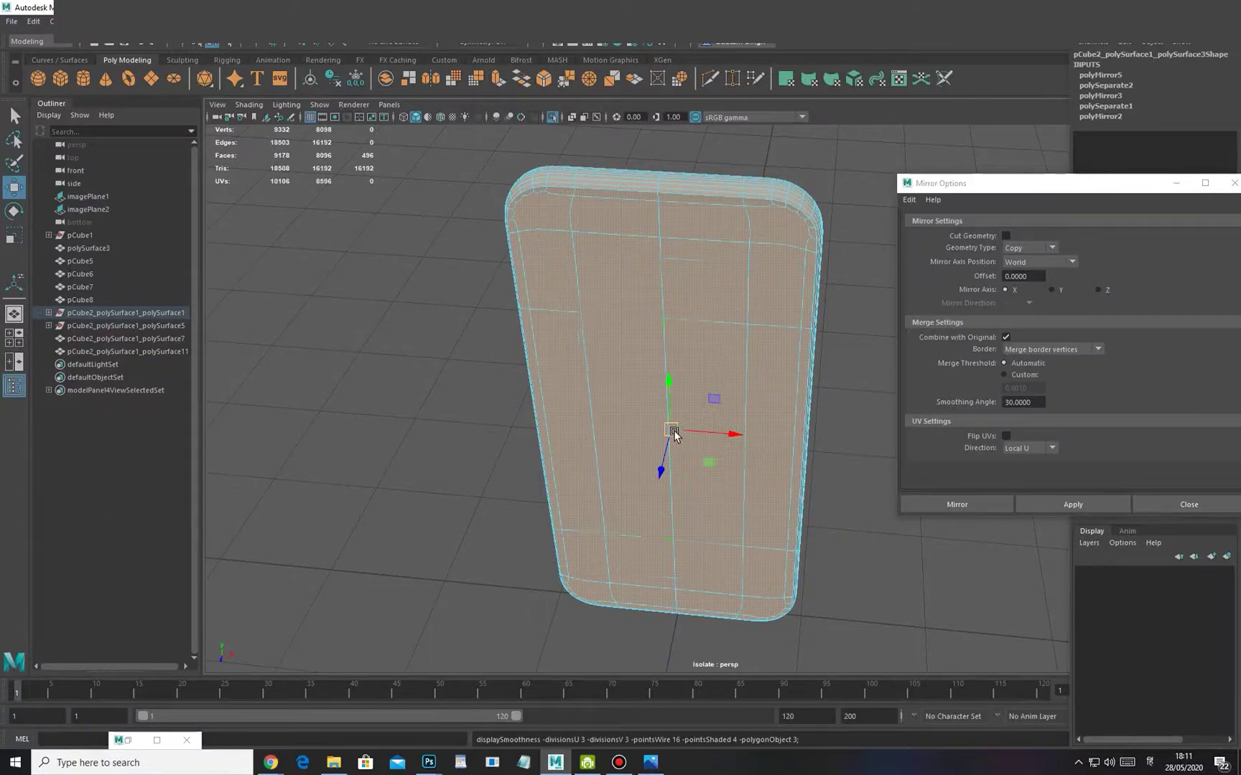
left_click_drag(634, 324, 638, 366, "alt")
right_click_drag(639, 327, 698, 438, "alt")
left_click_drag(689, 429, 668, 287, "alt")
Return the full shell to object mode with smooth preview off and clear the selection
scroll(670, 288, "down", 1)
left_click(674, 391)
right_click_drag(665, 278, 748, 222)
scroll(782, 229, "down", 4)
left_click(790, 233)
left_click_drag(532, 333, 567, 332, "alt")
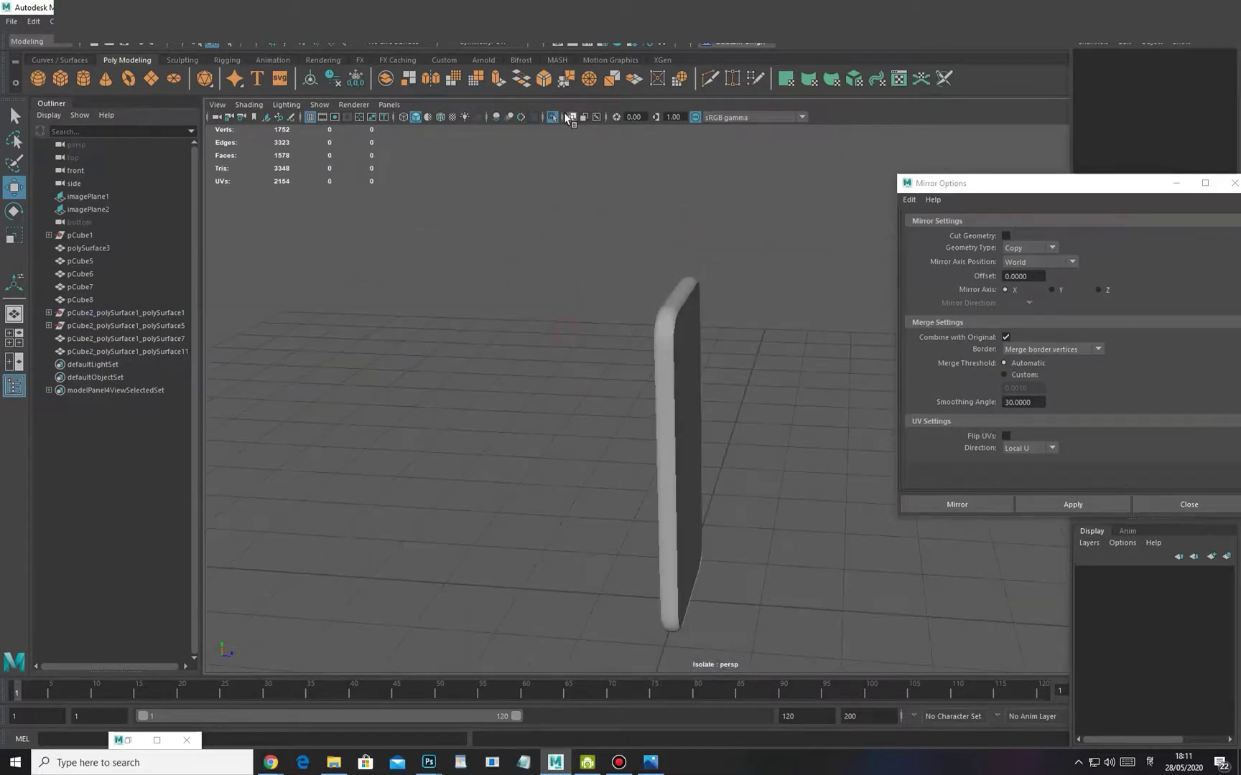
Bring all hidden objects back into view and delete the leftover boxy pieces covering the phone
left_click(551, 119)
left_click_drag(739, 302, 692, 311, "alt")
right_click_drag(655, 309, 662, 296, "alt")
left_click_drag(701, 351, 659, 363, "alt")
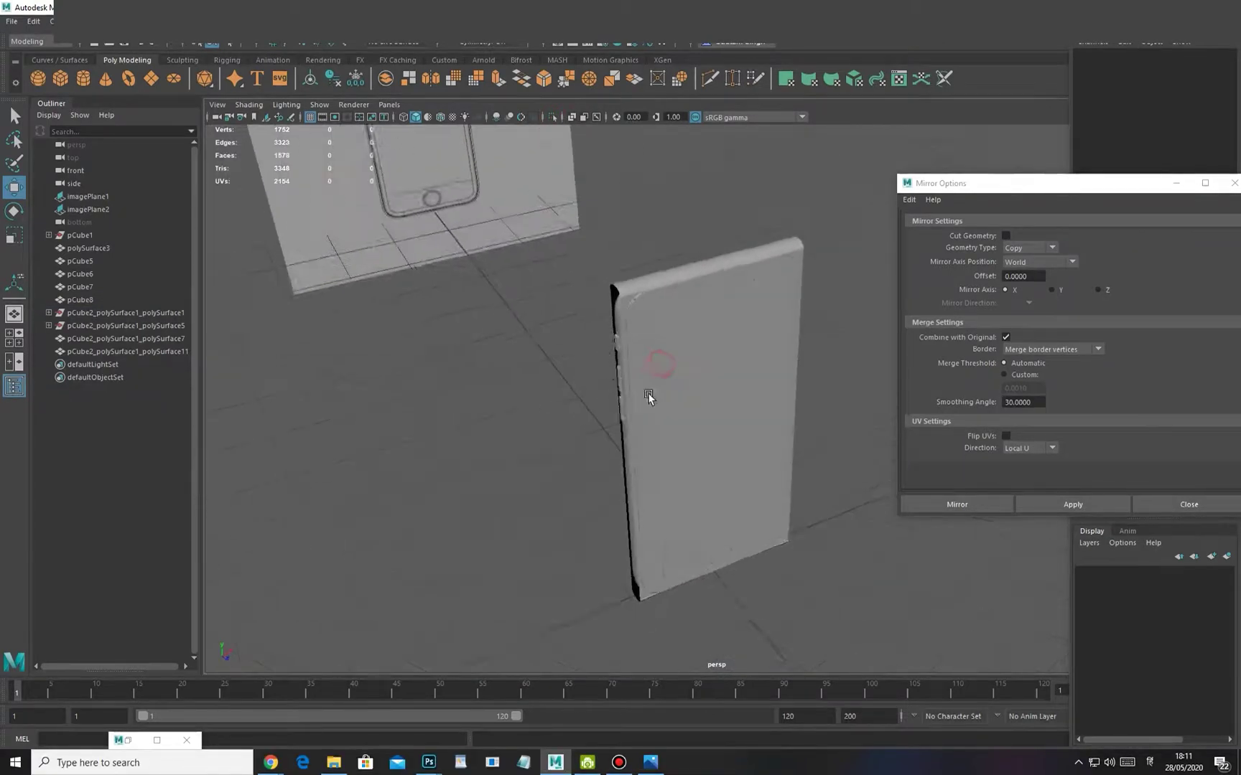
right_click_drag(604, 348, 634, 402, "alt")
left_click(617, 331)
key("Delete")
left_click(722, 288)
key("Delete")
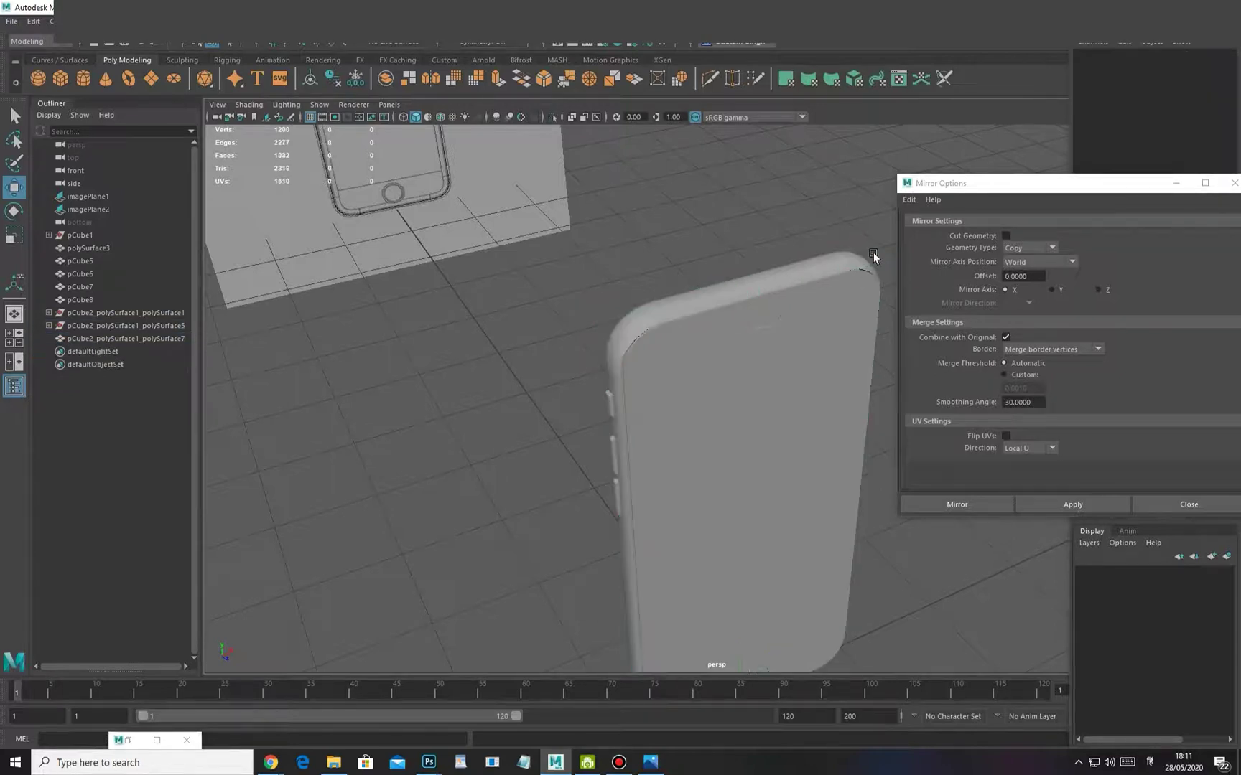
Inspect the phone's front panel, side buttons and home button area from several angles
left_click(832, 335)
left_click_drag(832, 335, 688, 296, "alt")
left_click_drag(624, 382, 590, 277, "alt")
left_click(607, 371)
key("space")
right_click_drag(591, 295, 460, 359, "alt")
middle_click_drag(459, 359, 511, 601, "alt")
right_click_drag(480, 325, 610, 238, "alt")
middle_click_drag(611, 239, 529, 419, "alt")
right_click_drag(537, 362, 632, 418, "alt")
key("space")
left_click_drag(598, 384, 784, 377)
left_click(633, 382)
left_click(808, 374)
right_click_drag(779, 466, 643, 568, "alt")
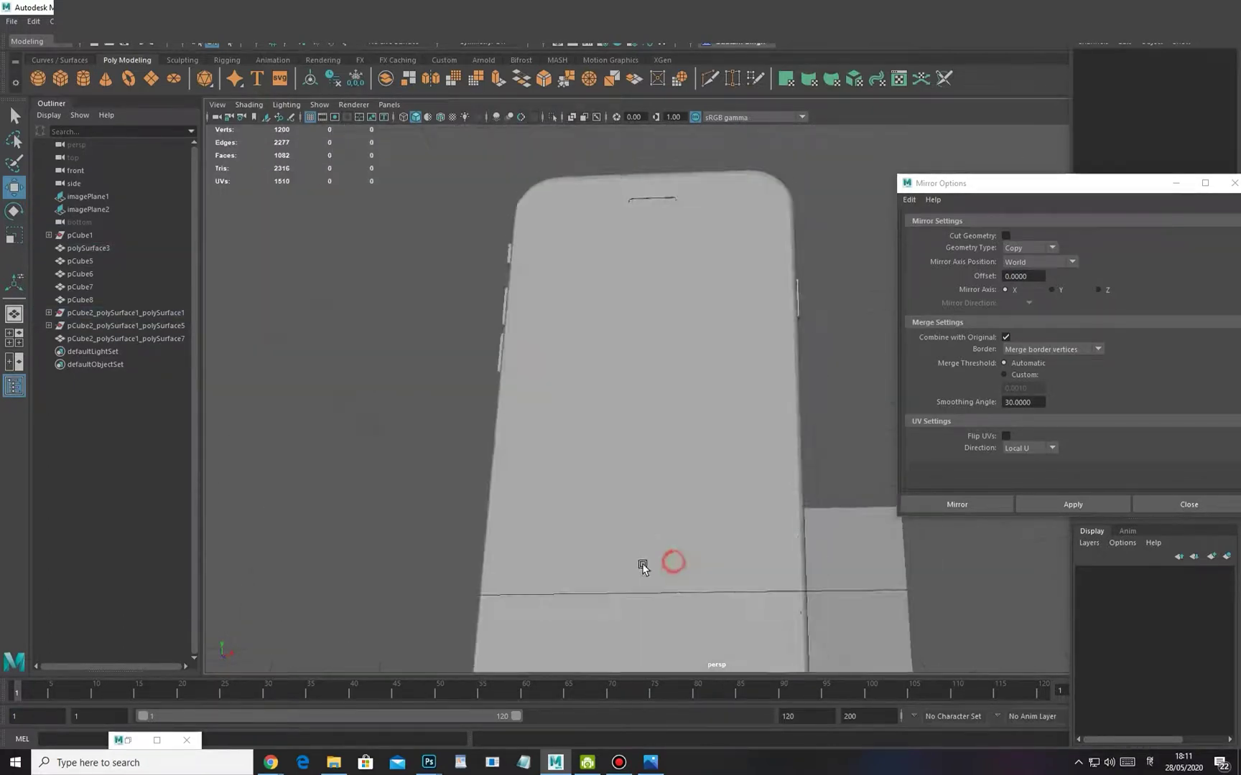
middle_click_drag(642, 567, 611, 305, "alt")
left_click_drag(668, 458, 644, 424, "alt")
left_click(661, 392)
Draw a flat cylinder over the home button in the front wireframe view, centred at Translate Y 0.28
key("space")
right_click_drag(593, 379, 640, 426, "alt")
middle_click_drag(629, 507, 656, 403, "alt")
key("4")
right_click_drag(603, 388, 626, 407, "alt")
middle_click_drag(528, 447, 554, 339, "alt")
right_click_drag(553, 339, 642, 471, "alt")
middle_click_drag(642, 471, 714, 488, "alt")
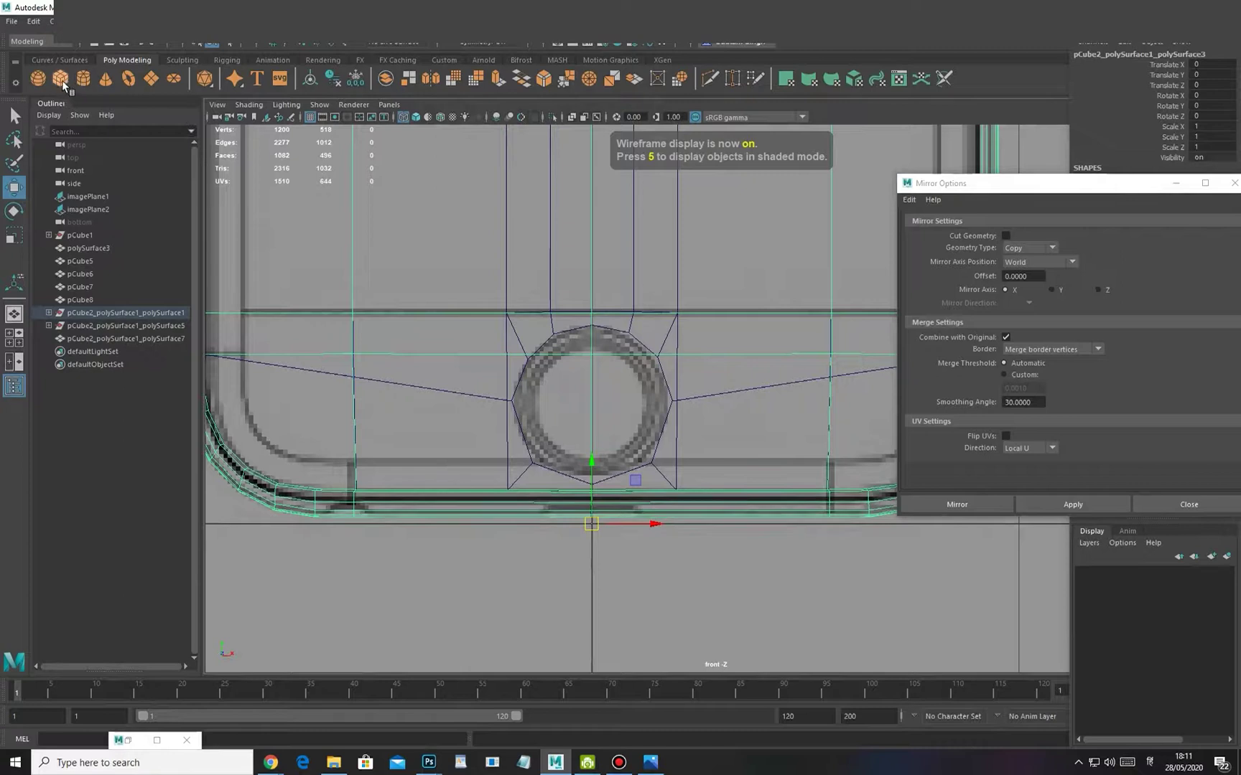
left_click(83, 80)
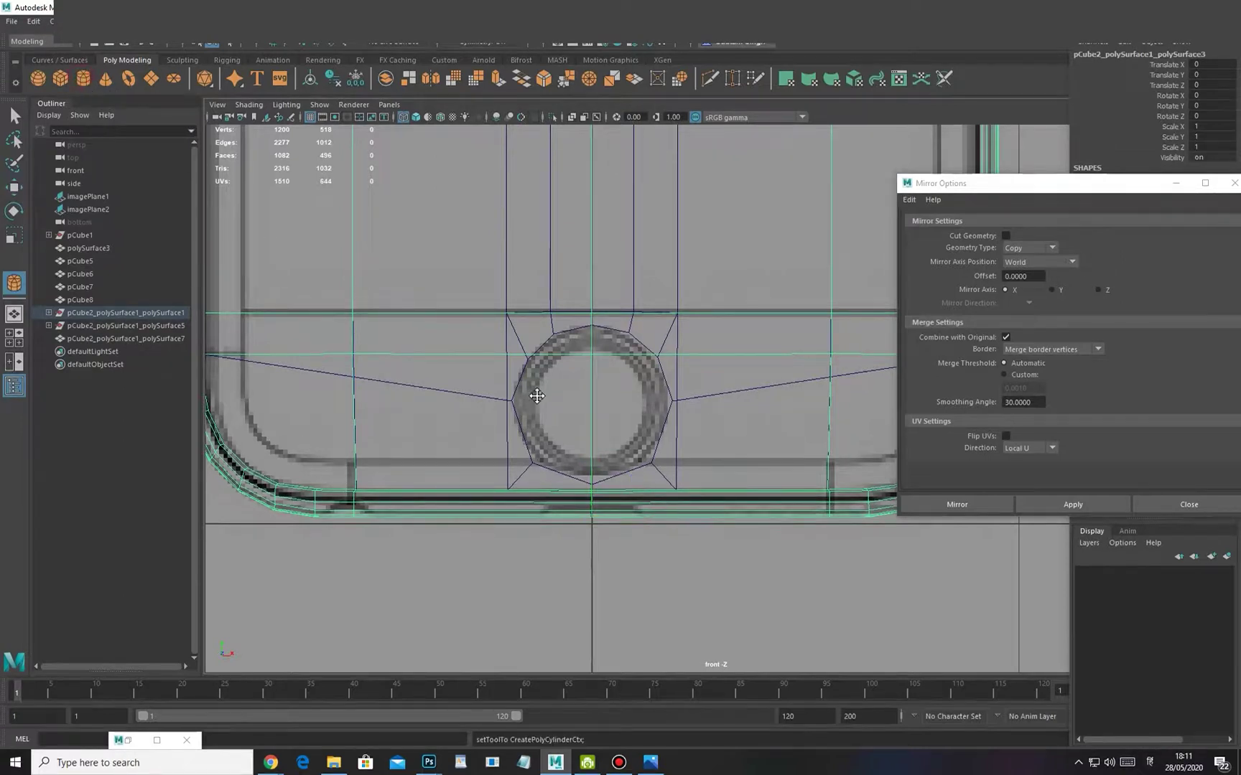
scroll(578, 379, "up", 2)
left_click_drag(571, 343, 589, 368)
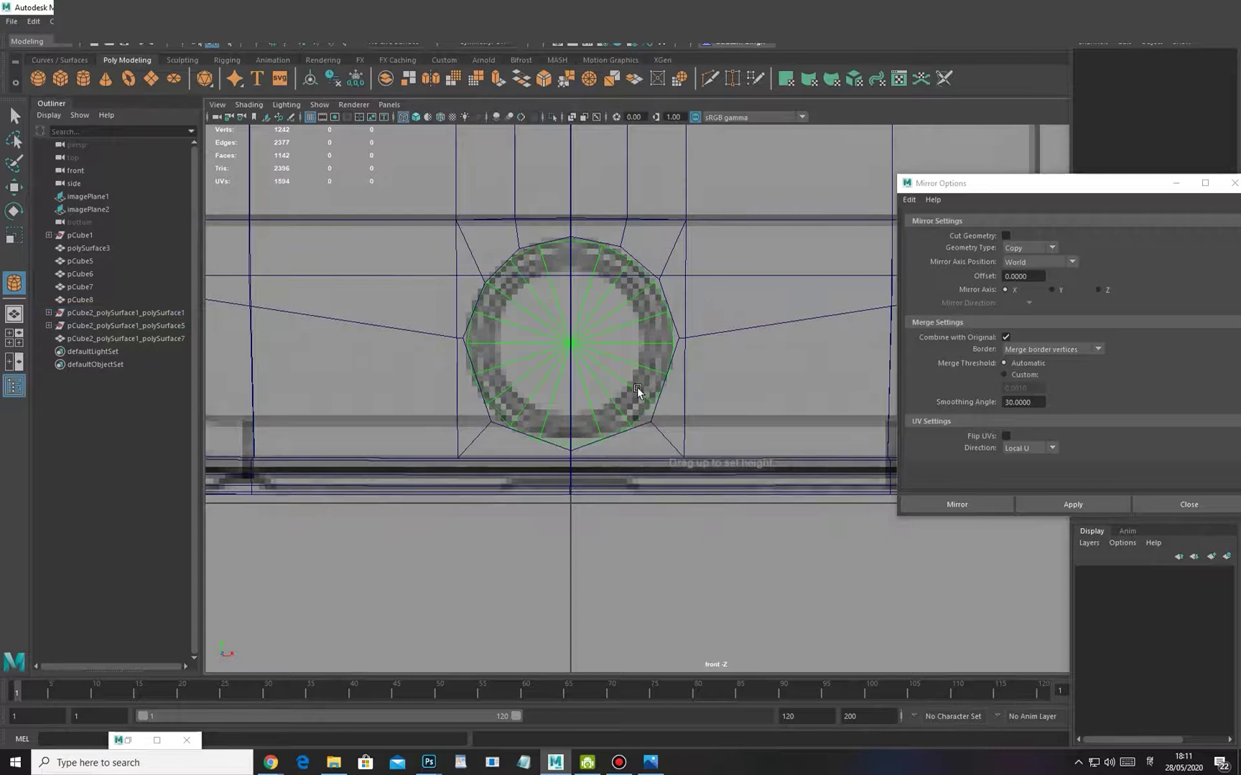
left_click(637, 388)
scroll(573, 424, "up", 2)
middle_click_drag(519, 471, 737, 493, "alt")
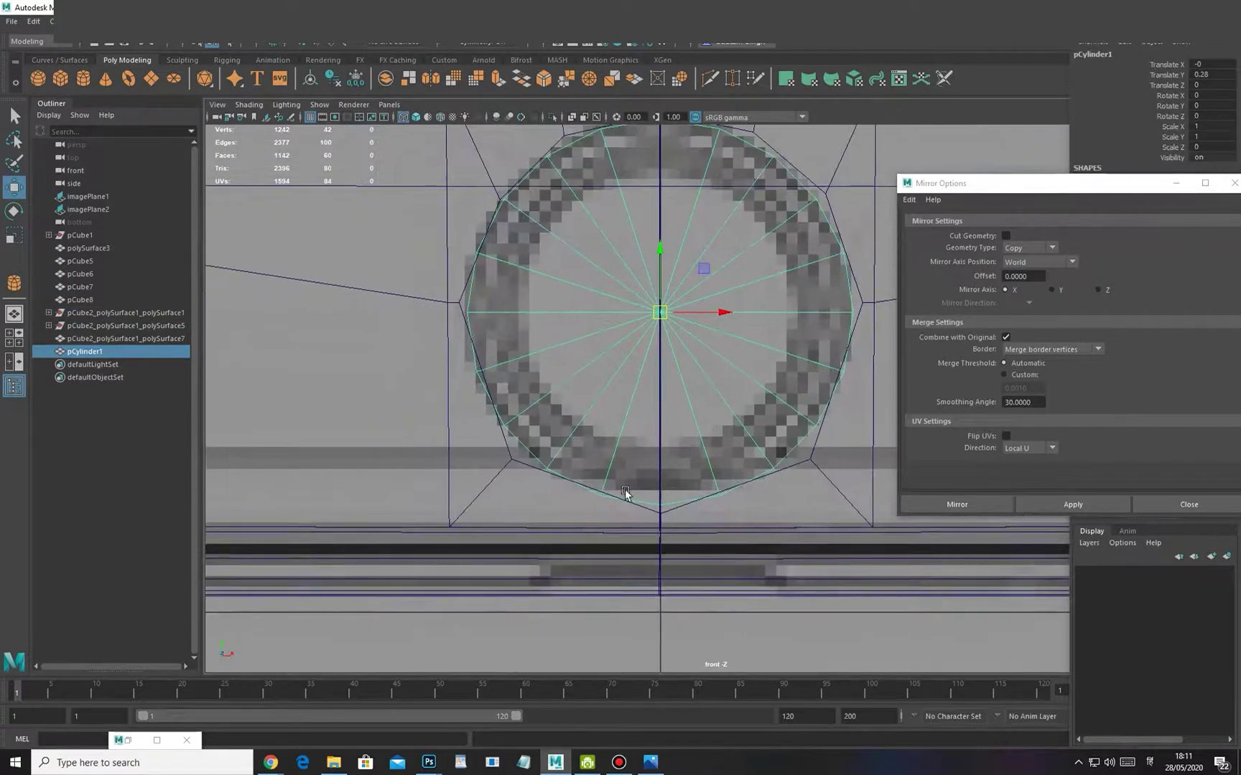
Move the home button cylinder forward to the phone's front face at Translate Z 0.139
scroll(555, 410, "up", 3)
left_click(488, 301)
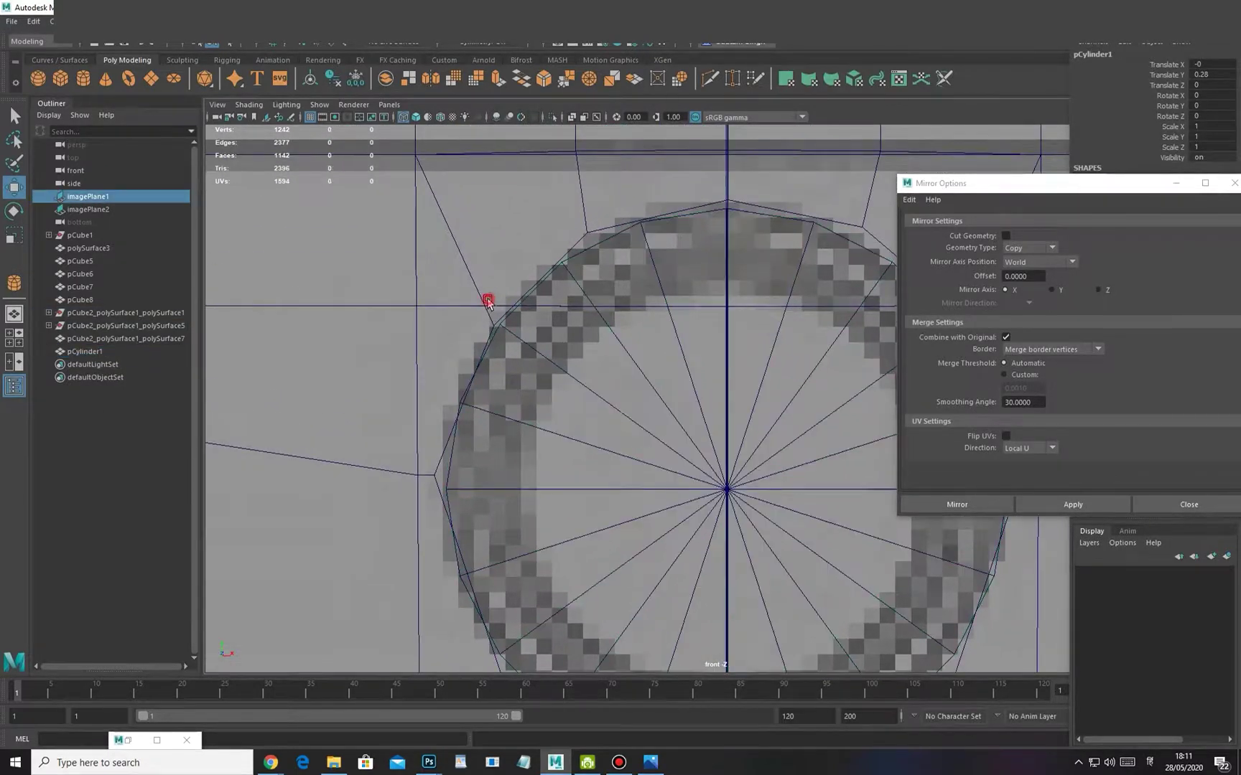
left_click(488, 317)
scroll(495, 346, "up", 2)
right_click_drag(493, 319, 470, 311)
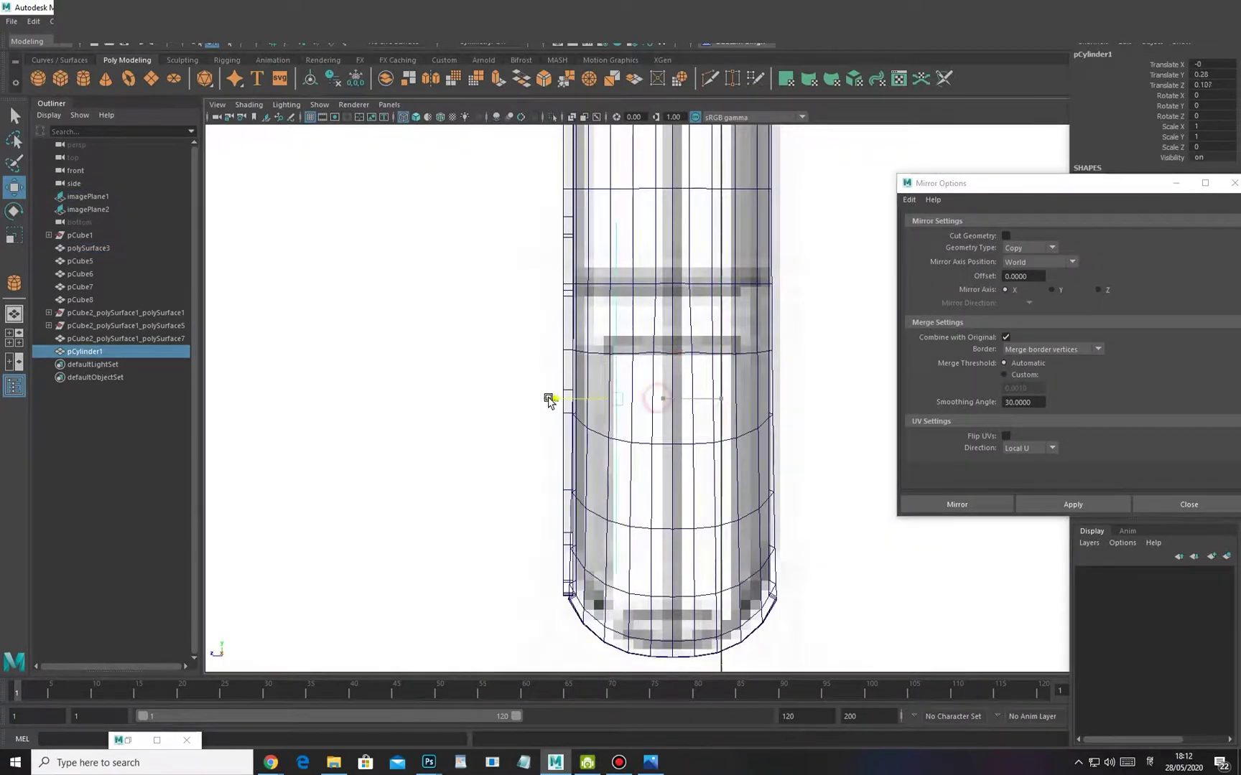
key("space")
mouse_move(522, 398)
left_mouse_down()
mouse_move(529, 320)
mouse_move(537, 399)
left_mouse_up()
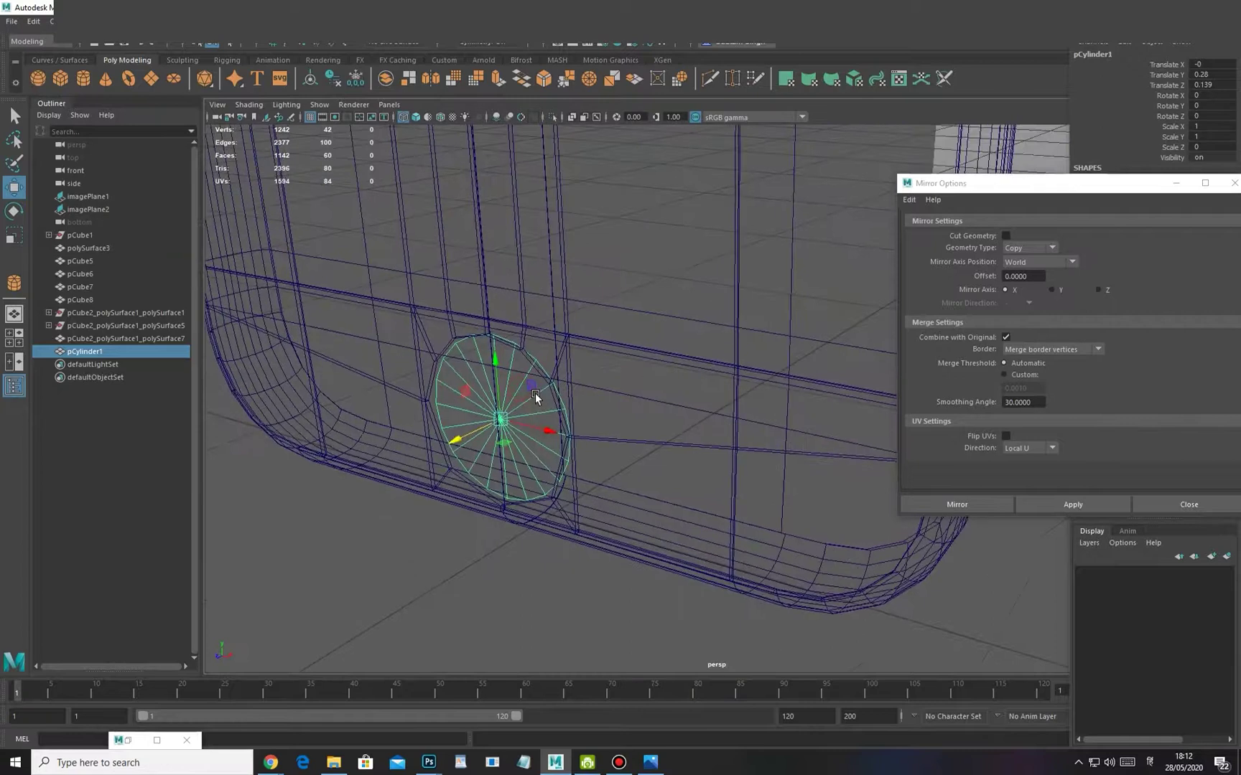
key("5")
middle_click_drag(550, 421, 691, 410, "alt")
left_click_drag(691, 410, 574, 458, "alt")
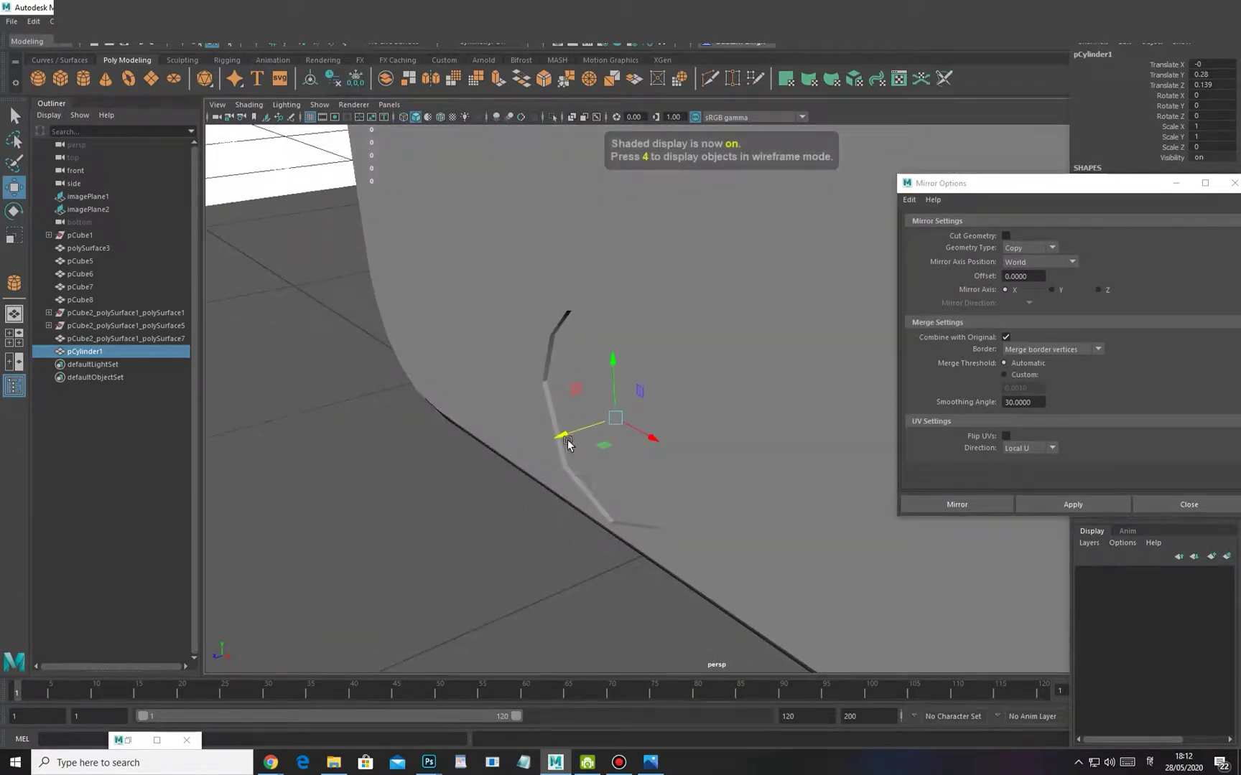
right_click_drag(649, 311, 650, 349, "shift")
left_click_drag(637, 438, 635, 424, "alt")
left_click_drag(645, 369, 714, 357)
left_click_drag(573, 424, 528, 430, "alt")
key("ctrl+z")
key("ctrl+z")
key("ctrl+z")
key("ctrl+z")
key("ctrl+z")
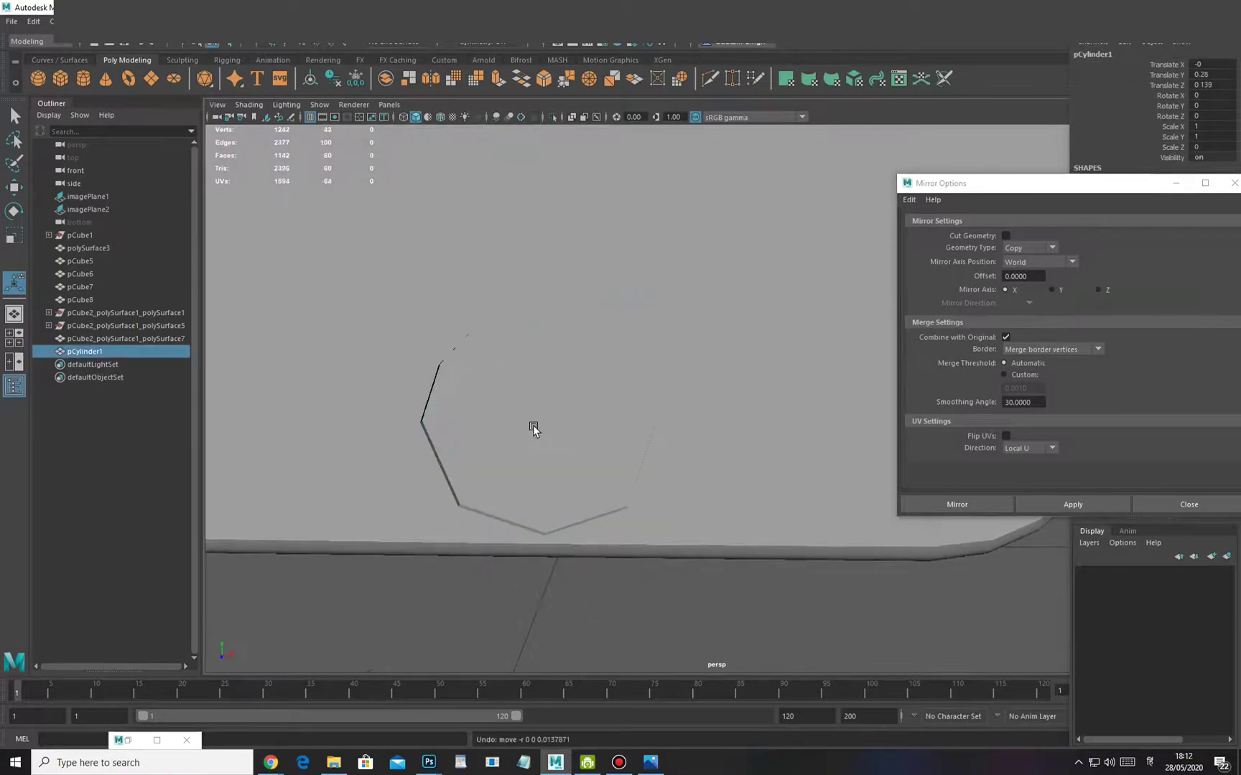
Isolate the home button cylinder and select the faces around its cap's centre vertex
left_click_drag(585, 397, 549, 434, "alt")
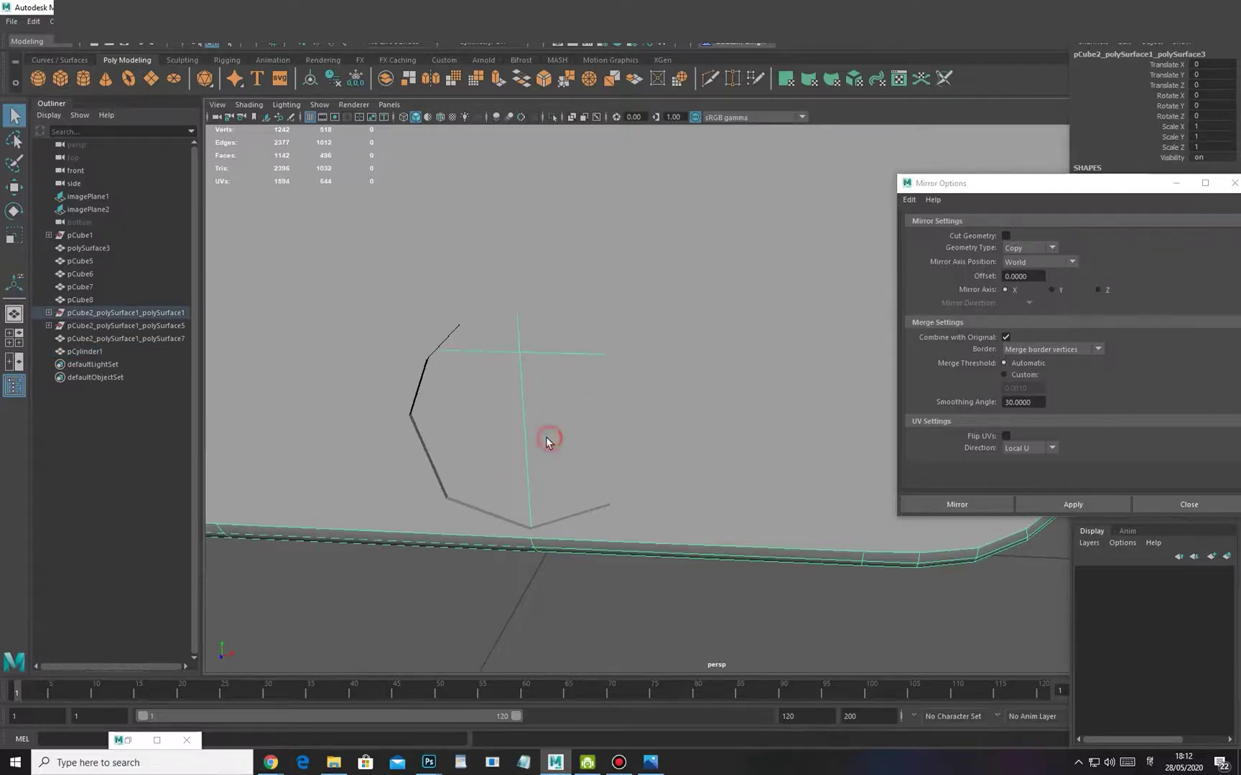
key("4")
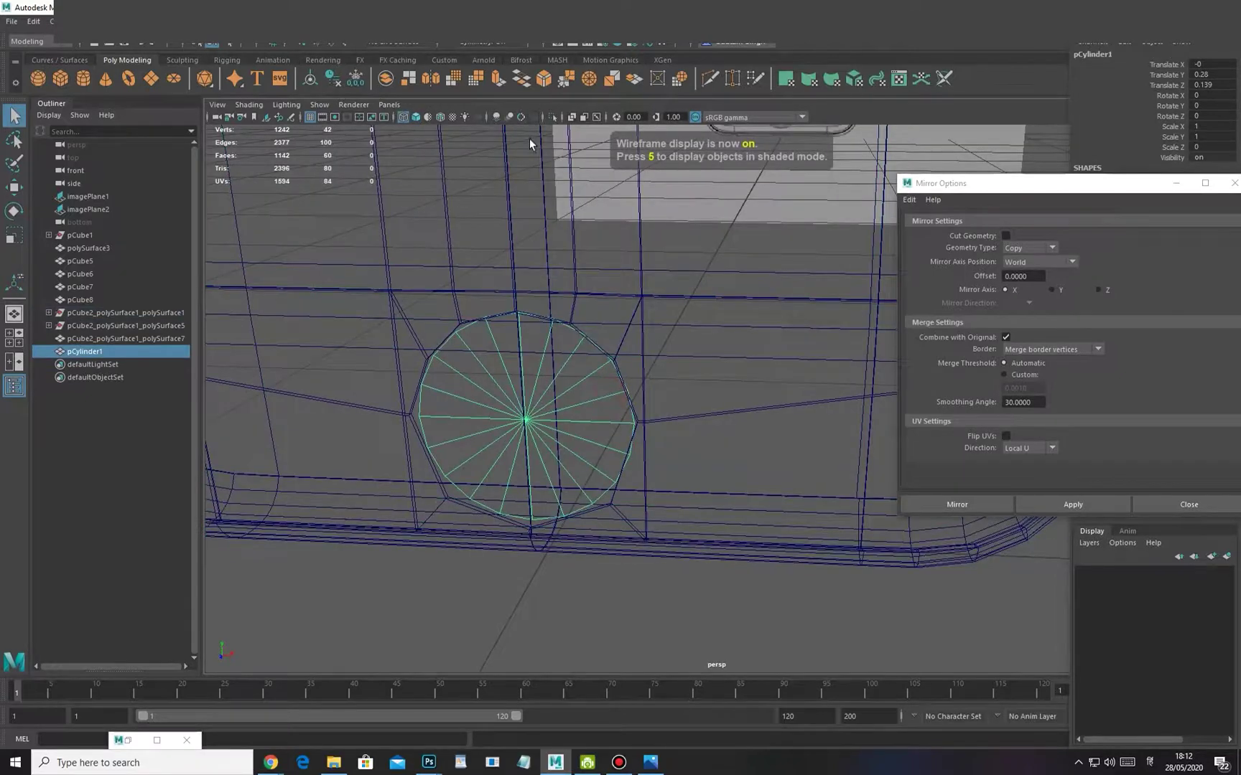
left_click(551, 118)
key("5")
mouse_move(532, 355)
left_mouse_down("alt")
mouse_move(656, 481)
mouse_move(575, 463)
mouse_move(626, 457)
mouse_move(592, 476)
mouse_move(610, 487)
mouse_move(673, 427)
left_mouse_up("alt")
key("F9")
left_click(688, 443)
right_click_drag(786, 401, 787, 444, "ctrl")
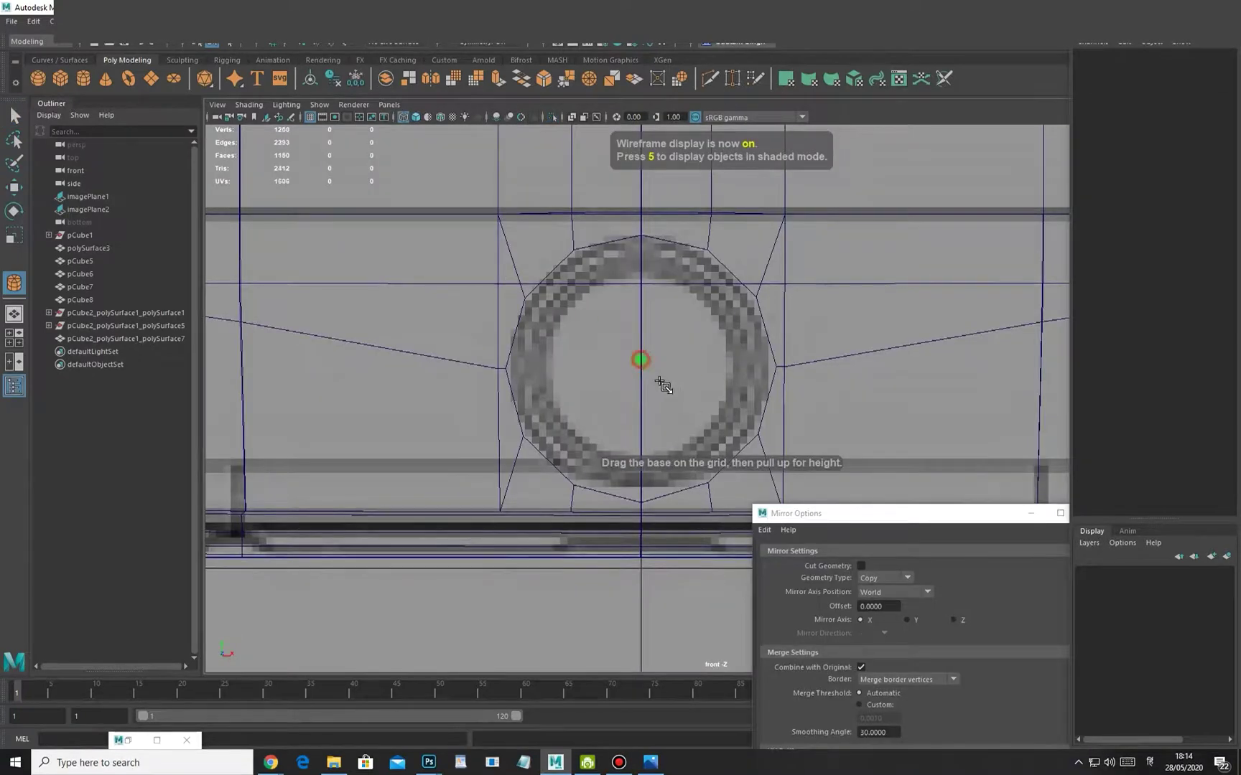
left_click_drag(664, 386, 736, 449)
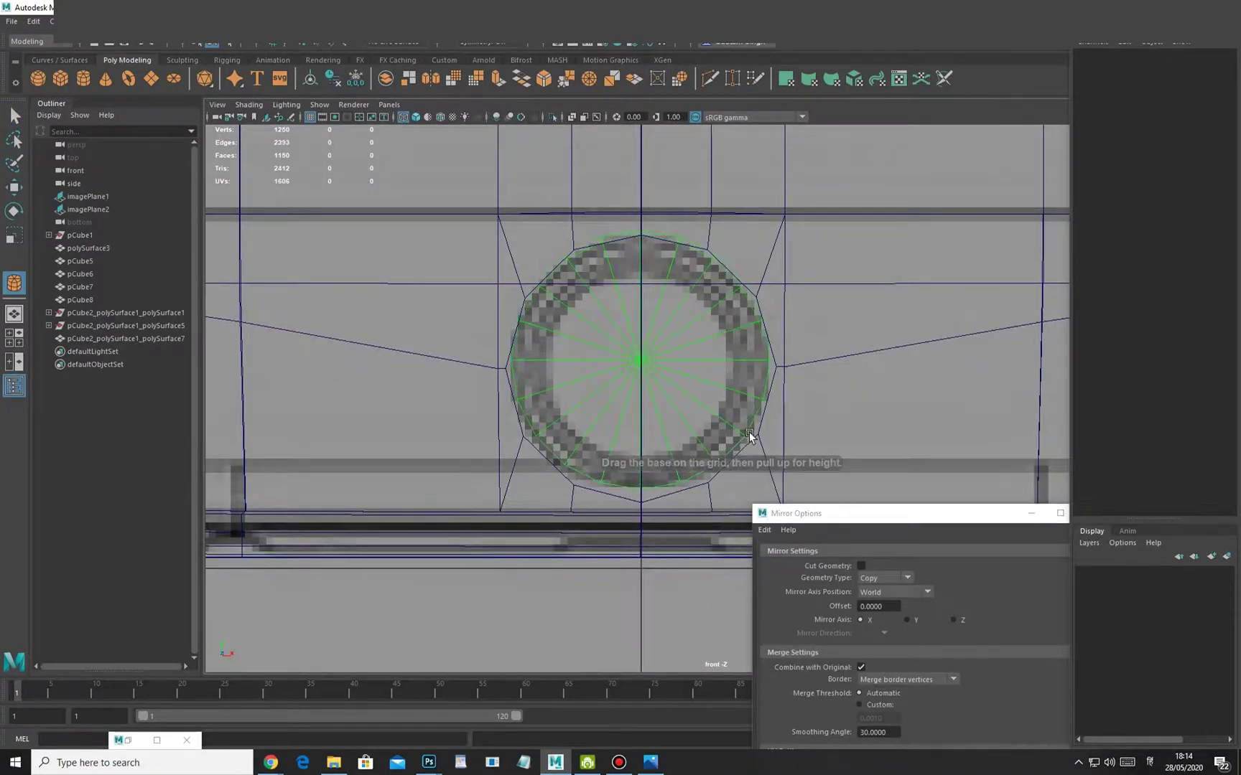
key("w")
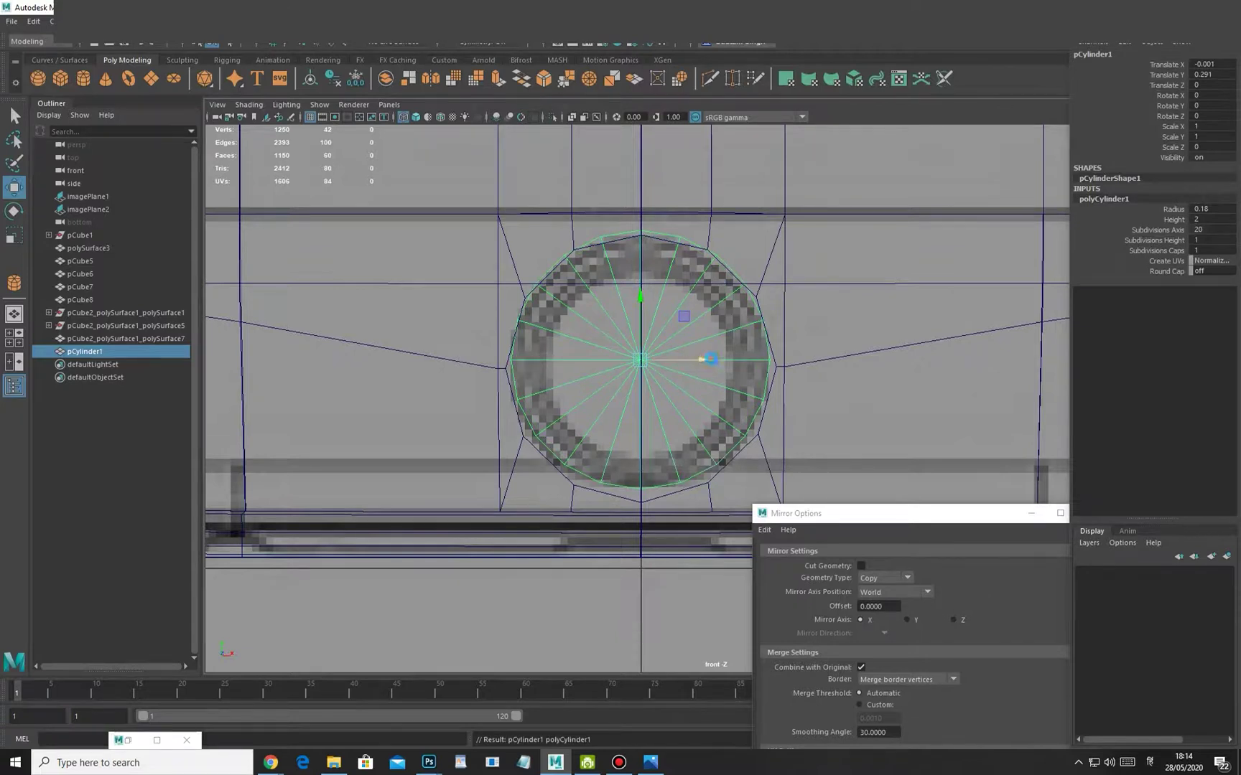
key("Delete")
Create a thin home button cylinder with radius about 0.181 and height about 0.023, placed at Translate Z 0.166
left_click(85, 78)
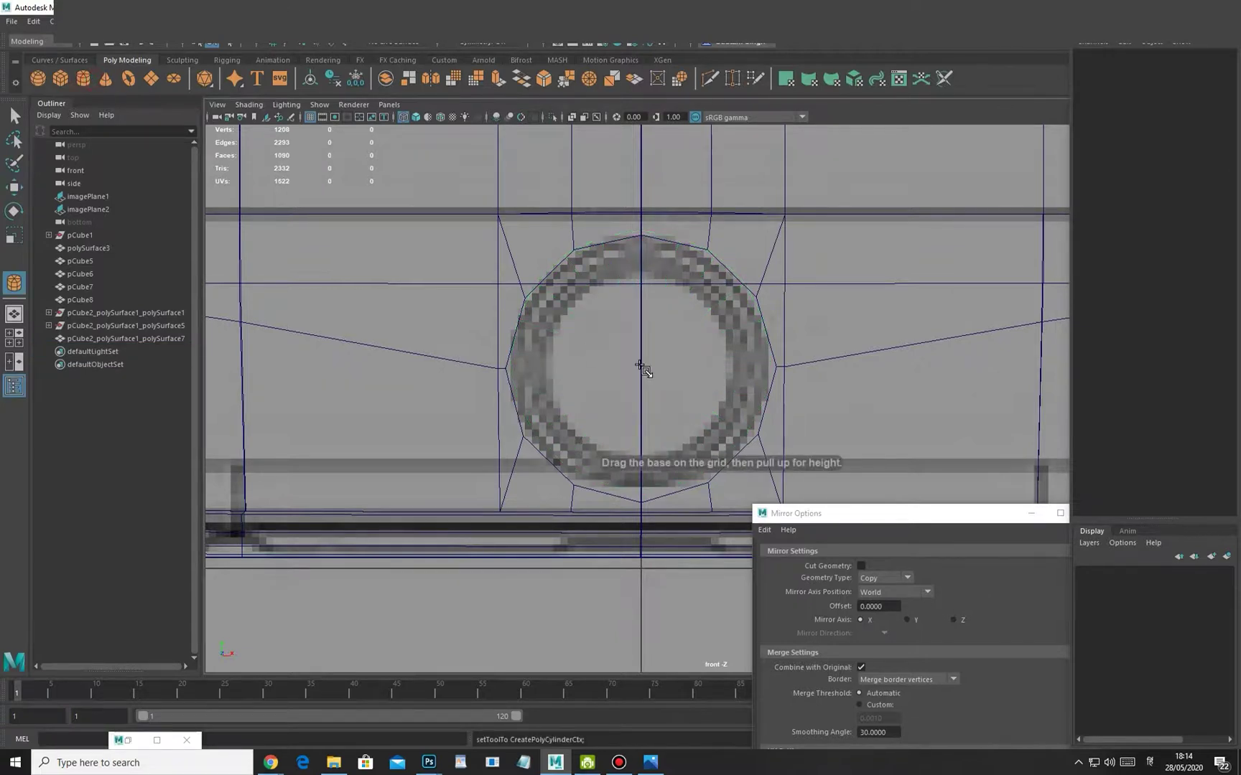
key("space")
left_click_drag(660, 359, 623, 378)
mouse_move(547, 380)
left_mouse_down()
mouse_move(496, 354)
mouse_move(590, 391)
mouse_move(573, 354)
mouse_move(552, 361)
mouse_move(579, 376)
left_mouse_up()
key("w")
key("5")
key("space")
left_click_drag(579, 376, 581, 412)
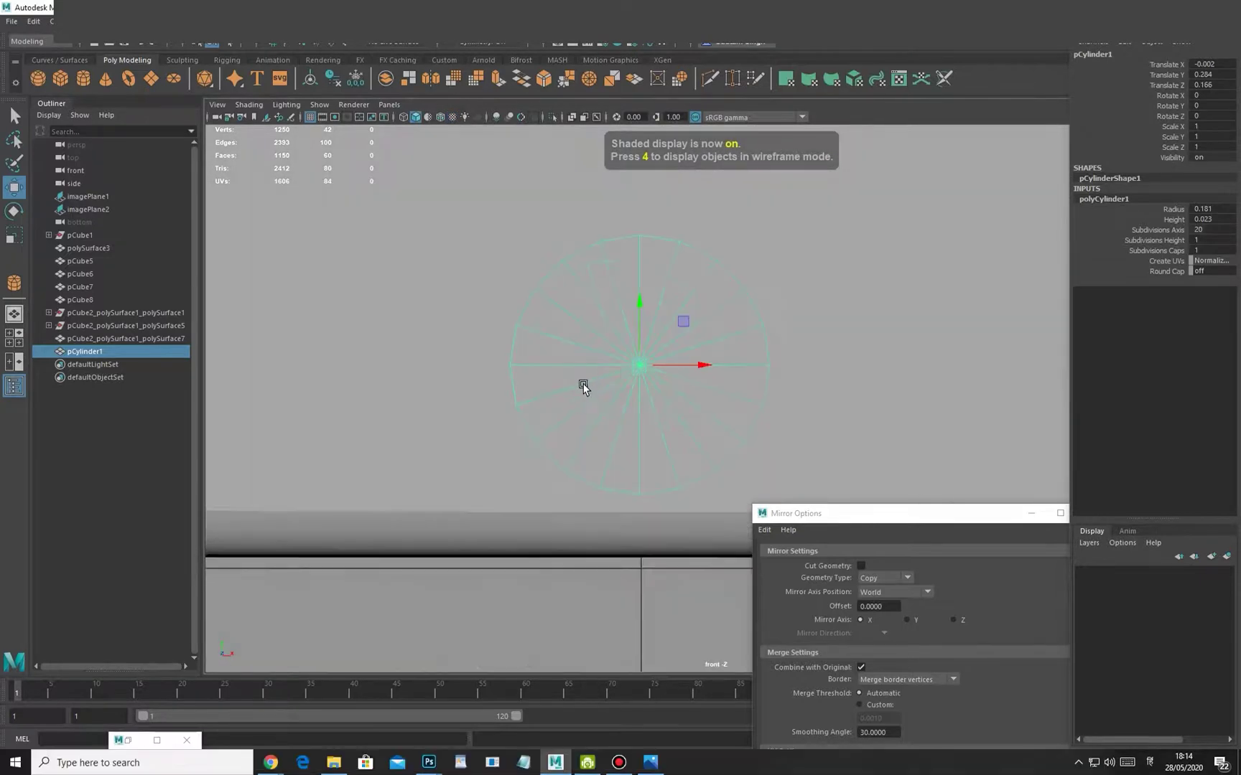
Try 8 axis subdivisions on the home button cylinder, and raise them to 12 to match the hole's outline
key("4")
scroll(718, 323, "up", 4)
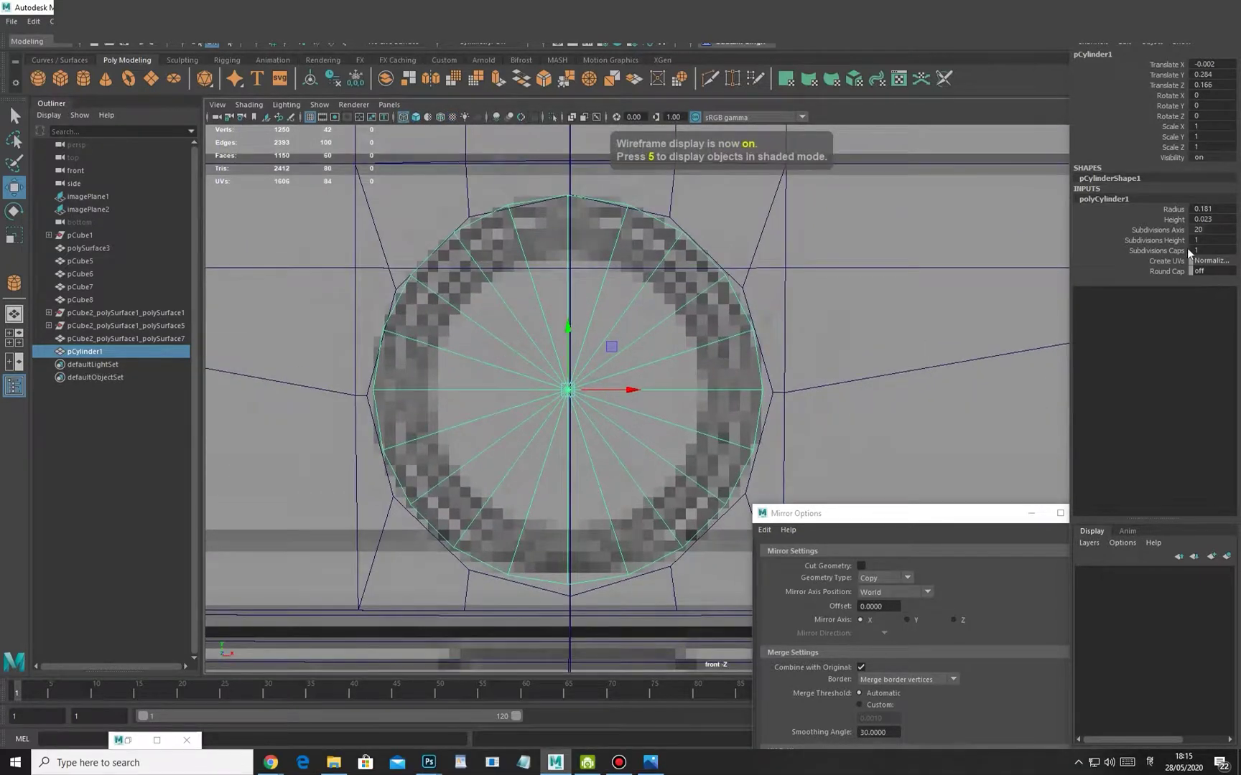
left_click(1159, 230)
left_click(1215, 230)
type("8")
key("Return")
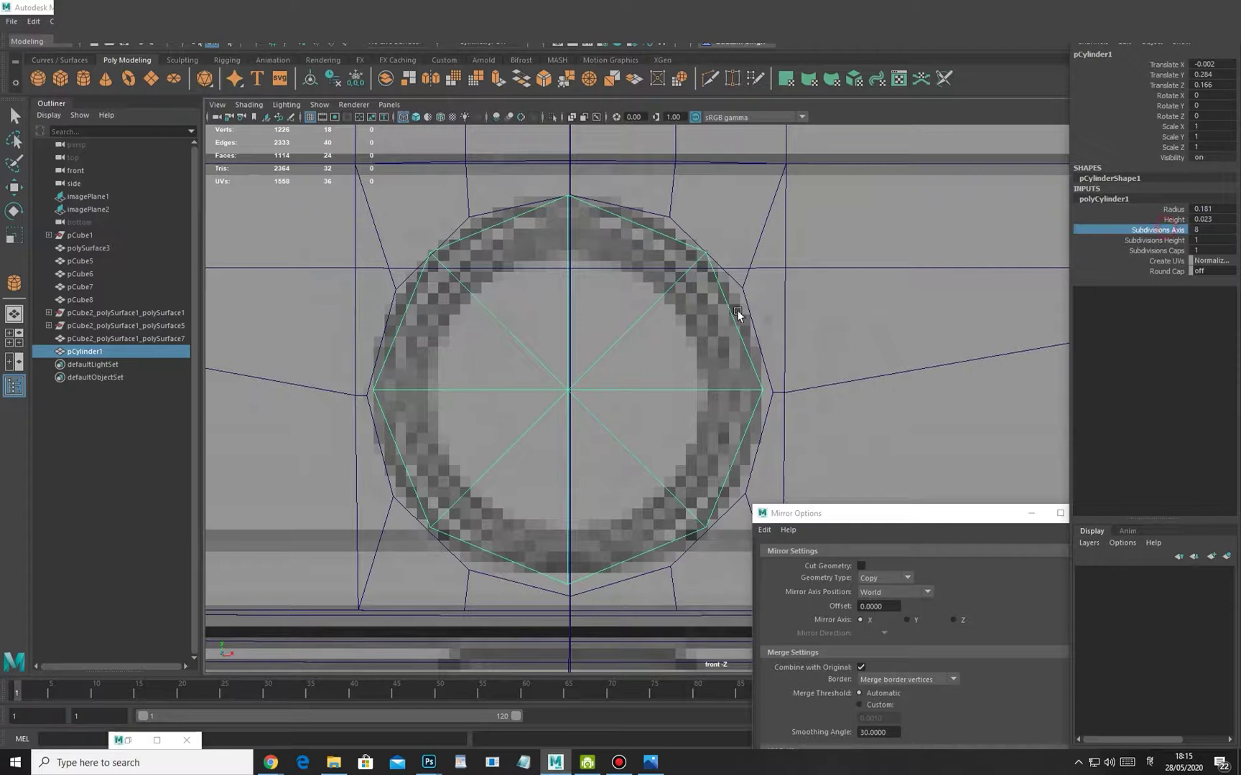
middle_click_drag(653, 316, 669, 379)
right_click_drag(675, 336, 631, 336)
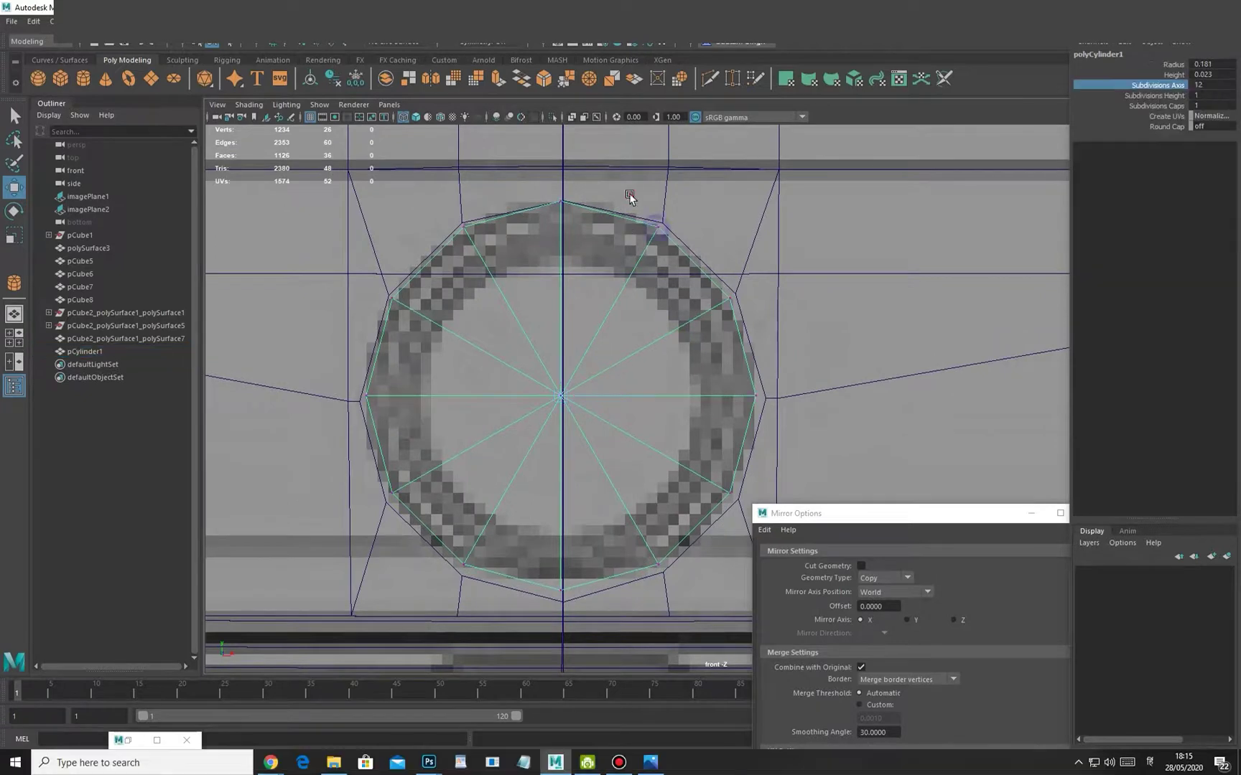
left_click_drag(629, 198, 668, 230)
key("F8")
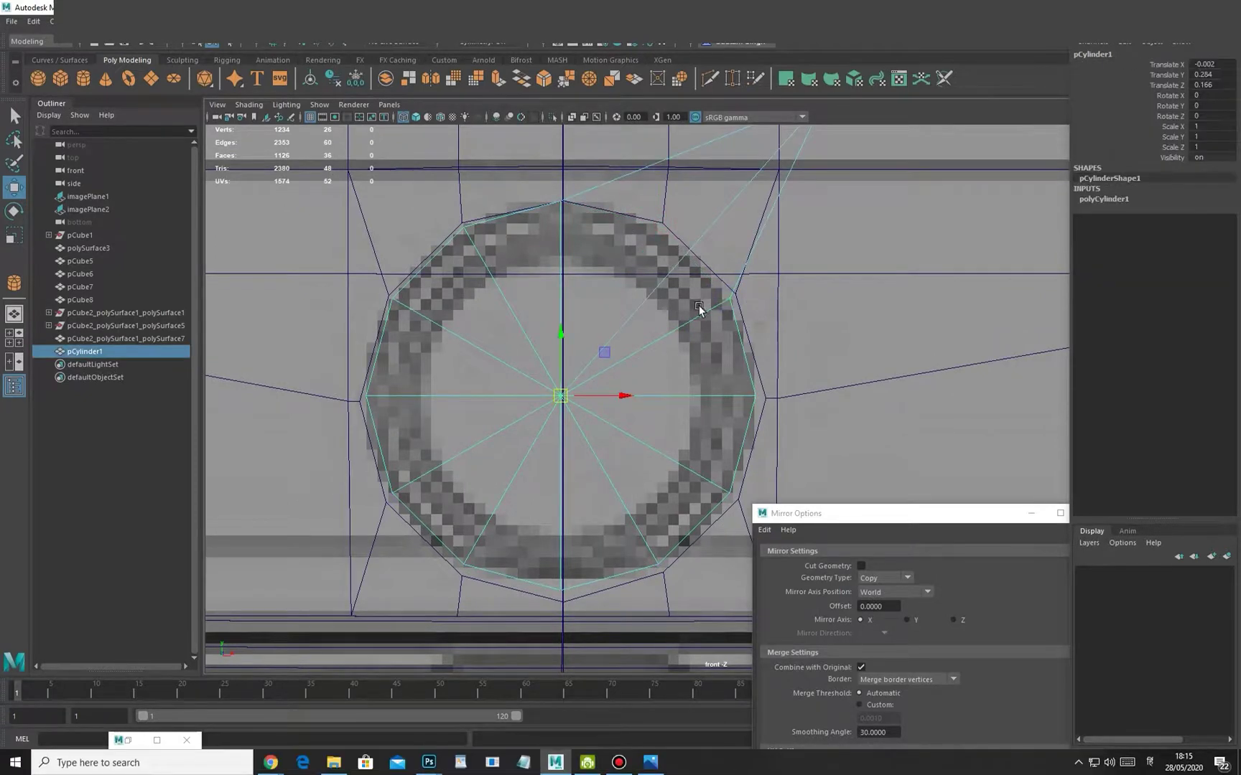
left_click(1045, 244)
left_click(679, 328)
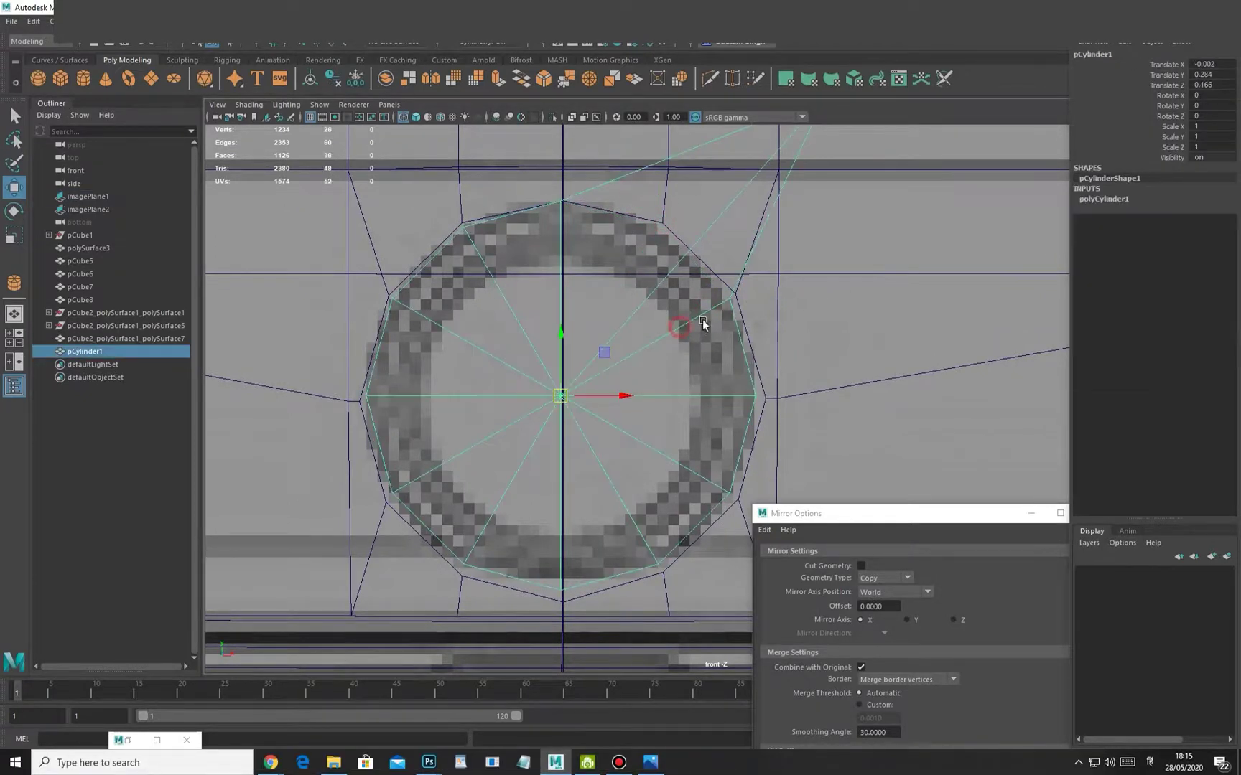
double_click(1118, 202)
middle_click_drag(897, 313, 849, 320)
key("ctrl+z")
key("ctrl+z")
key("ctrl+z")
key("ctrl+z")
key("space")
left_click_drag(551, 429, 576, 325)
left_click_drag(617, 418, 624, 422, "alt")
key("5")
key("ctrl+z")
mouse_move(612, 339)
left_mouse_down("alt")
mouse_move(565, 388)
mouse_move(515, 285)
mouse_move(510, 415)
mouse_move(623, 381)
mouse_move(593, 431)
left_mouse_up("alt")
key("ctrl+z")
Select the faces around the button's front centre vertex and extrude them twice, insetting and recessing the cap
mouse_move(591, 434)
right_mouse_down()
mouse_move(592, 400)
mouse_move(587, 424)
right_mouse_up()
scroll(616, 425, "up", 2)
left_click(591, 424)
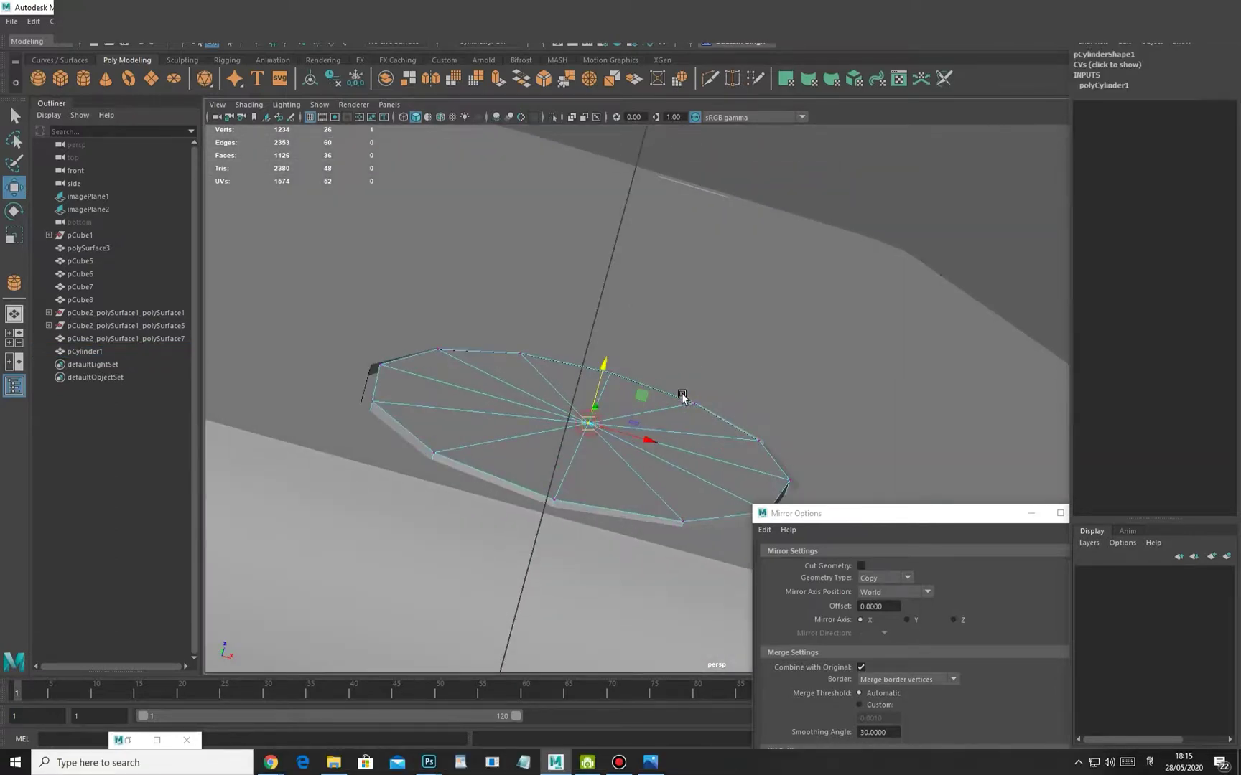
scroll(635, 402, "up", 2)
middle_click_drag(682, 355, 750, 313, "alt")
right_click_drag(773, 254, 765, 323, "ctrl")
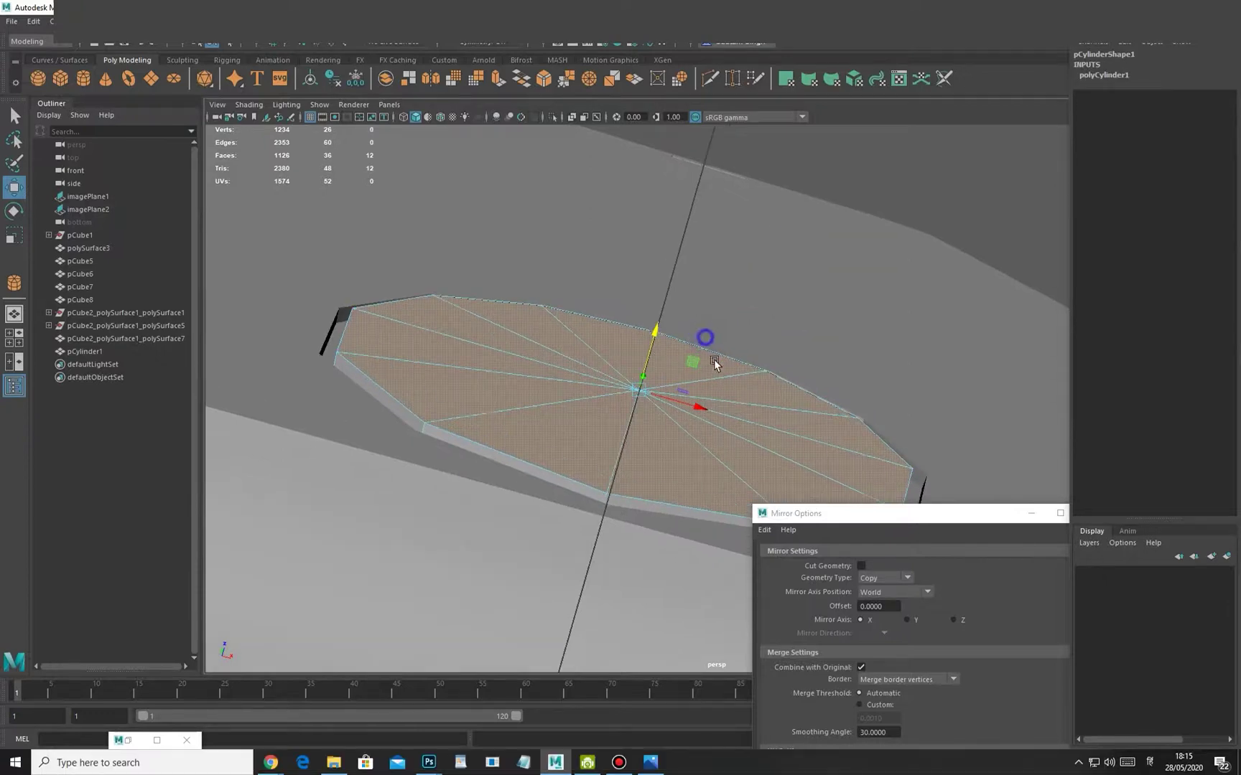
key("ctrl+e")
left_click_drag(711, 347, 711, 336, "alt")
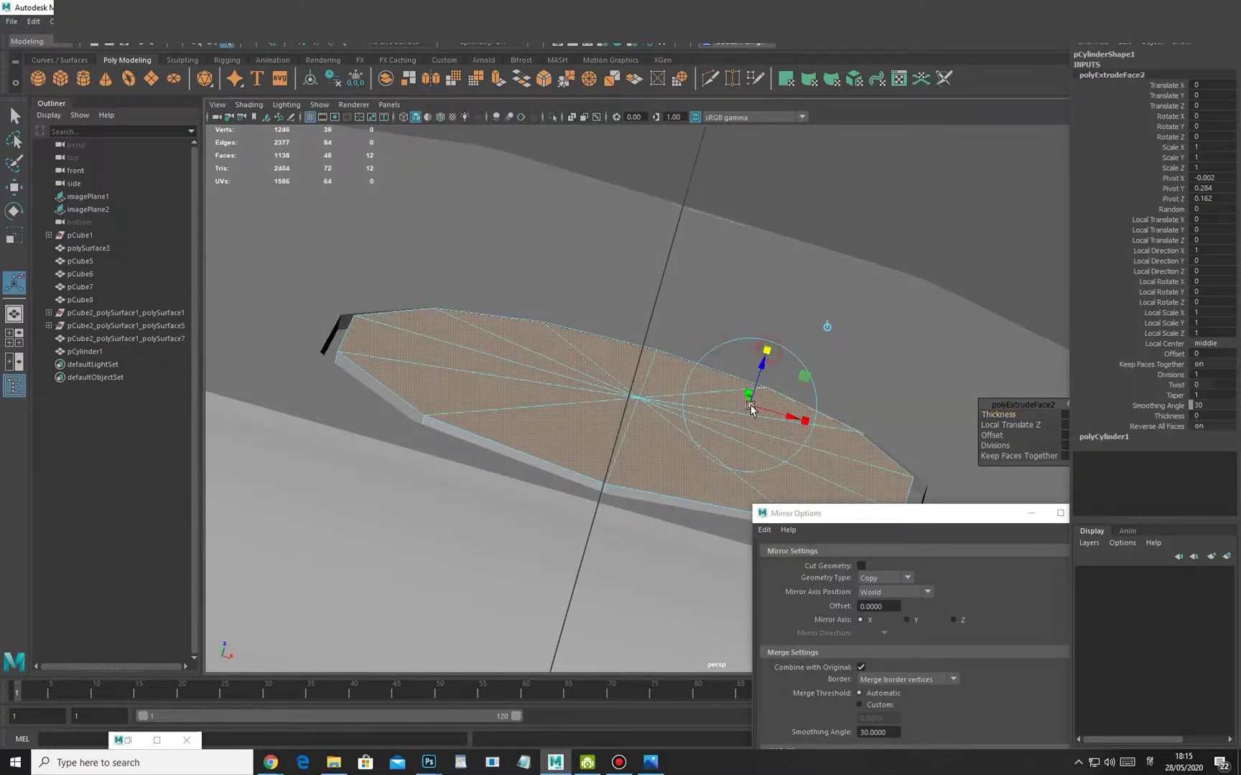
left_click_drag(750, 408, 744, 408)
key("ctrl+e")
left_click_drag(735, 359, 735, 346, "alt")
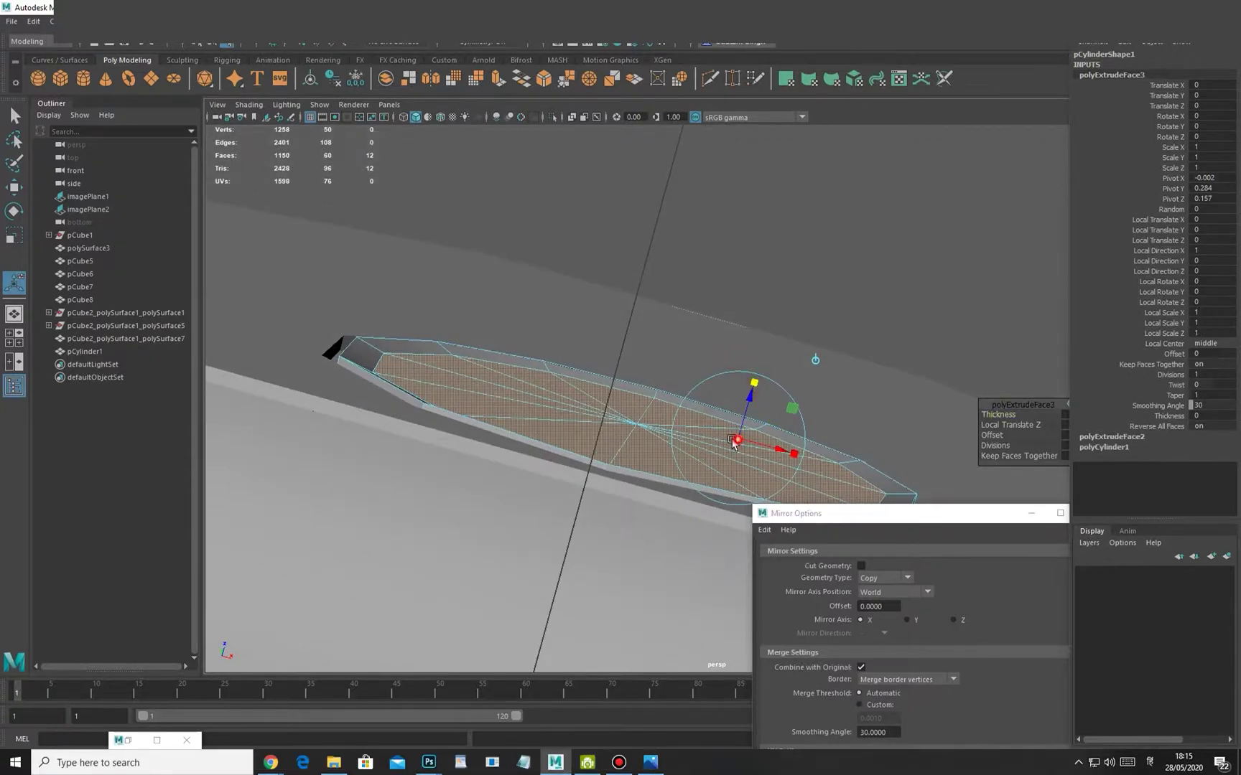
left_click_drag(743, 413, 666, 358)
Return the home button to object mode and turn on its smooth preview
key("q")
key("F8")
left_click(587, 534)
left_click(666, 355)
key("3")
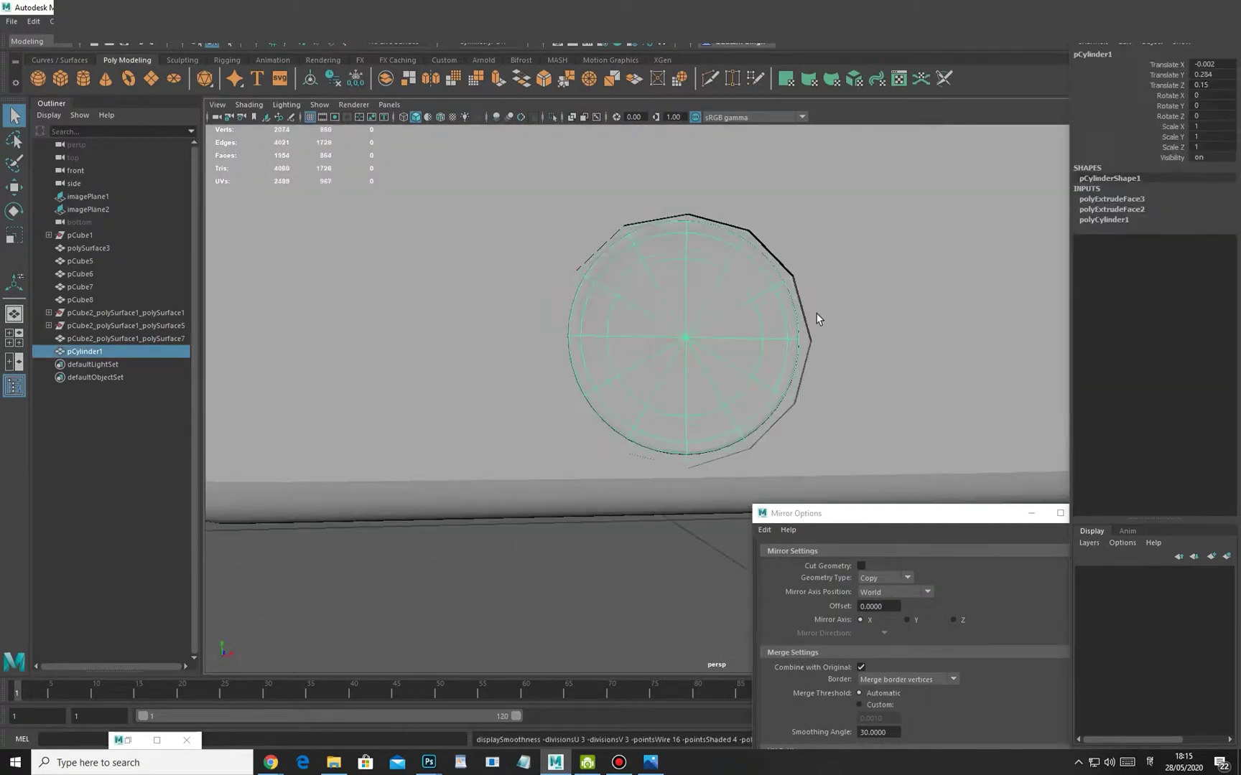
Preview the front panel smoothed, check it on the whole phone, and turn its smooth preview off again
left_click(817, 316)
key("3")
left_click(640, 514)
left_click_drag(656, 536, 669, 427, "alt")
right_click_drag(670, 428, 534, 352, "alt")
left_click_drag(534, 353, 562, 352, "alt")
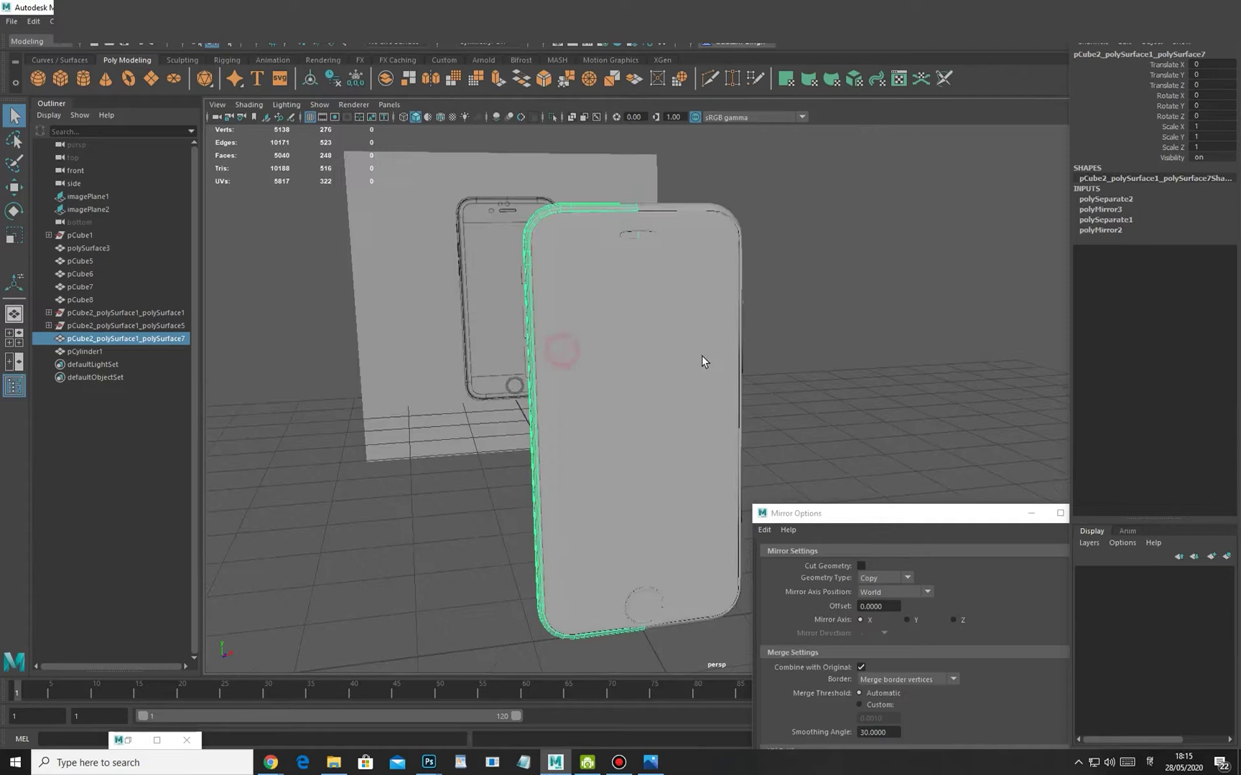
left_click(774, 323)
left_click(670, 344)
key("1")
Compare the front panel's wireframe with the reference image, examining the camera, sensor and earpiece area at the phone's upper end
middle_click_drag(669, 342, 659, 284, "alt")
right_click_drag(658, 284, 684, 330, "alt")
left_click_drag(638, 377, 588, 376, "alt")
left_click_drag(690, 270, 586, 345, "alt")
key("space")
right_click_drag(586, 346, 507, 352)
middle_click_drag(507, 352, 565, 504, "alt")
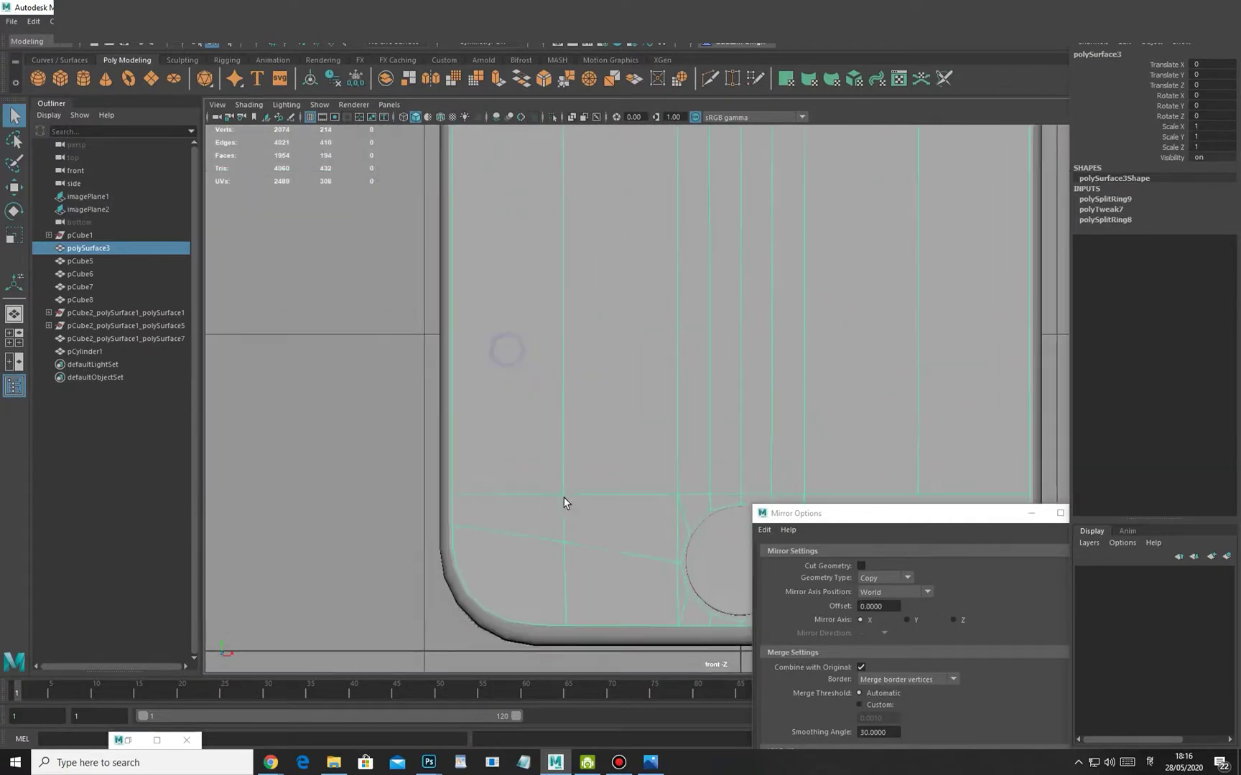
key("4")
middle_click_drag(568, 366, 552, 347, "alt")
right_click_drag(551, 348, 402, 388, "alt")
middle_click_drag(615, 323, 615, 460, "alt")
right_click_drag(478, 434, 615, 460, "alt")
middle_click_drag(615, 460, 446, 489, "alt")
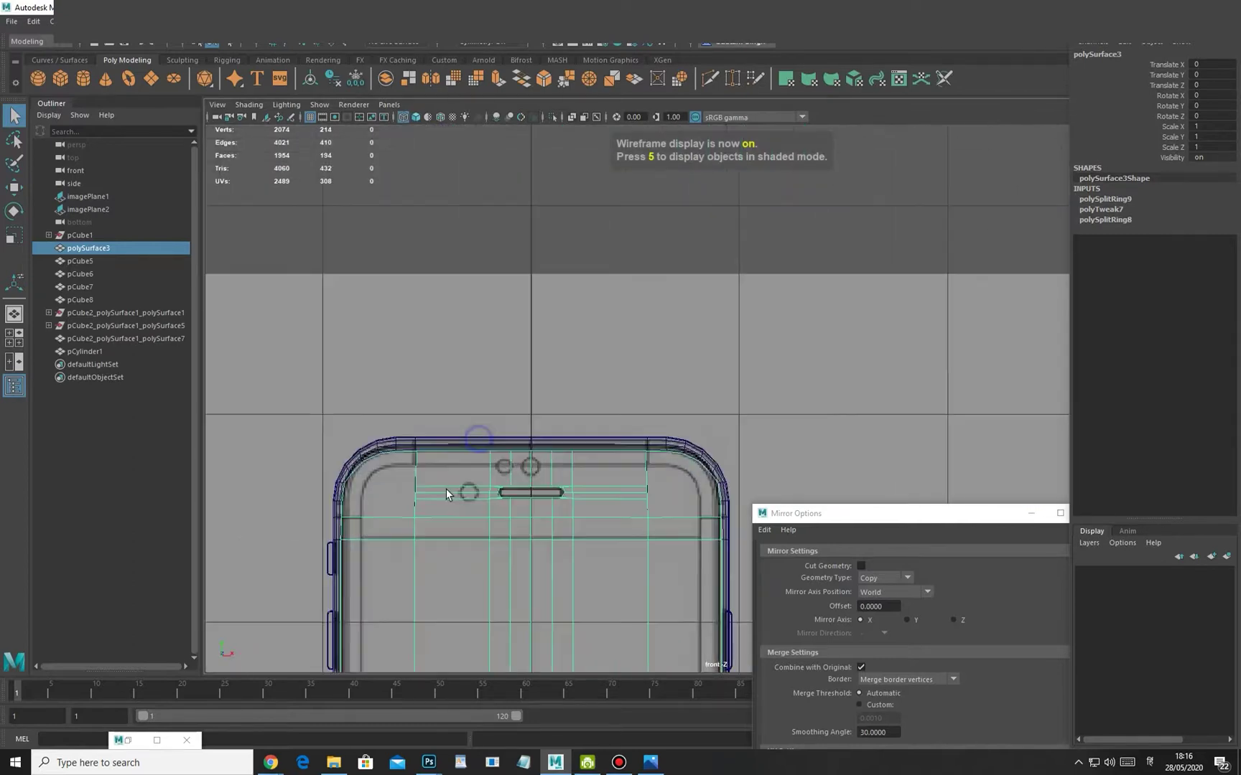
middle_click_drag(514, 467, 598, 447, "alt")
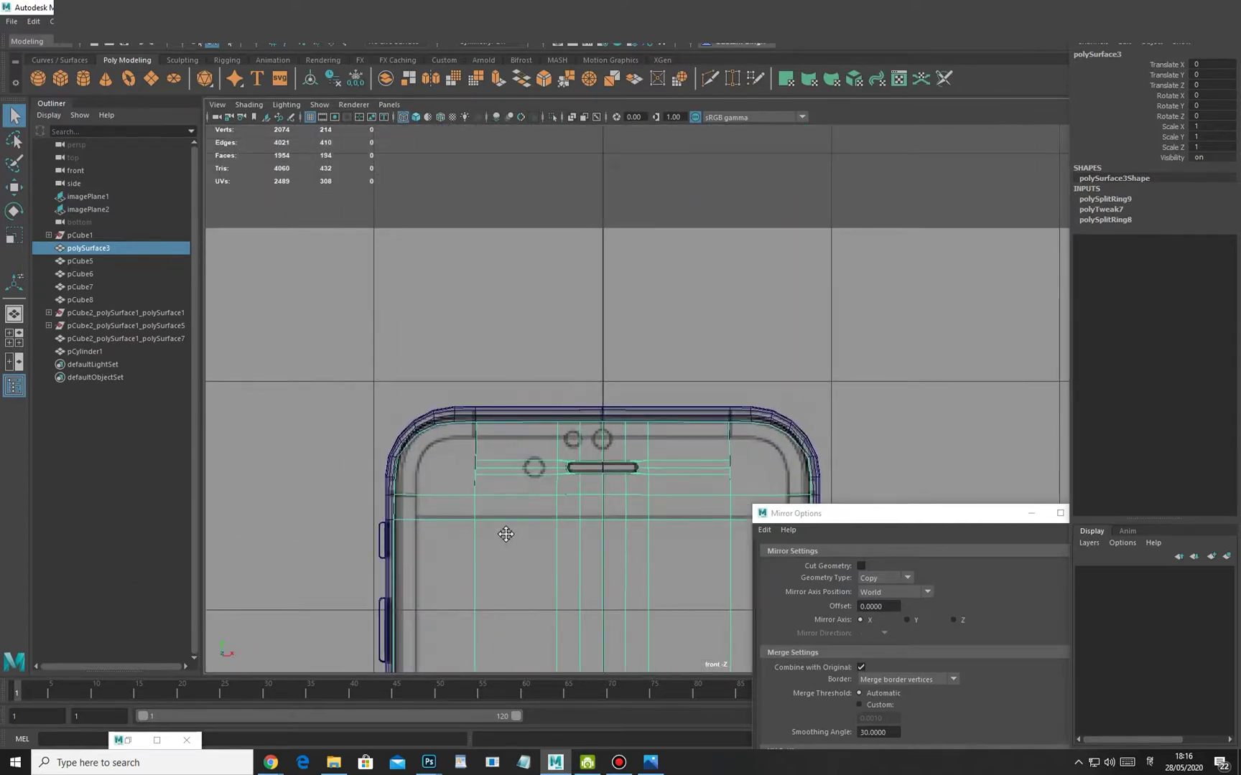
middle_click_drag(505, 534, 502, 488, "alt")
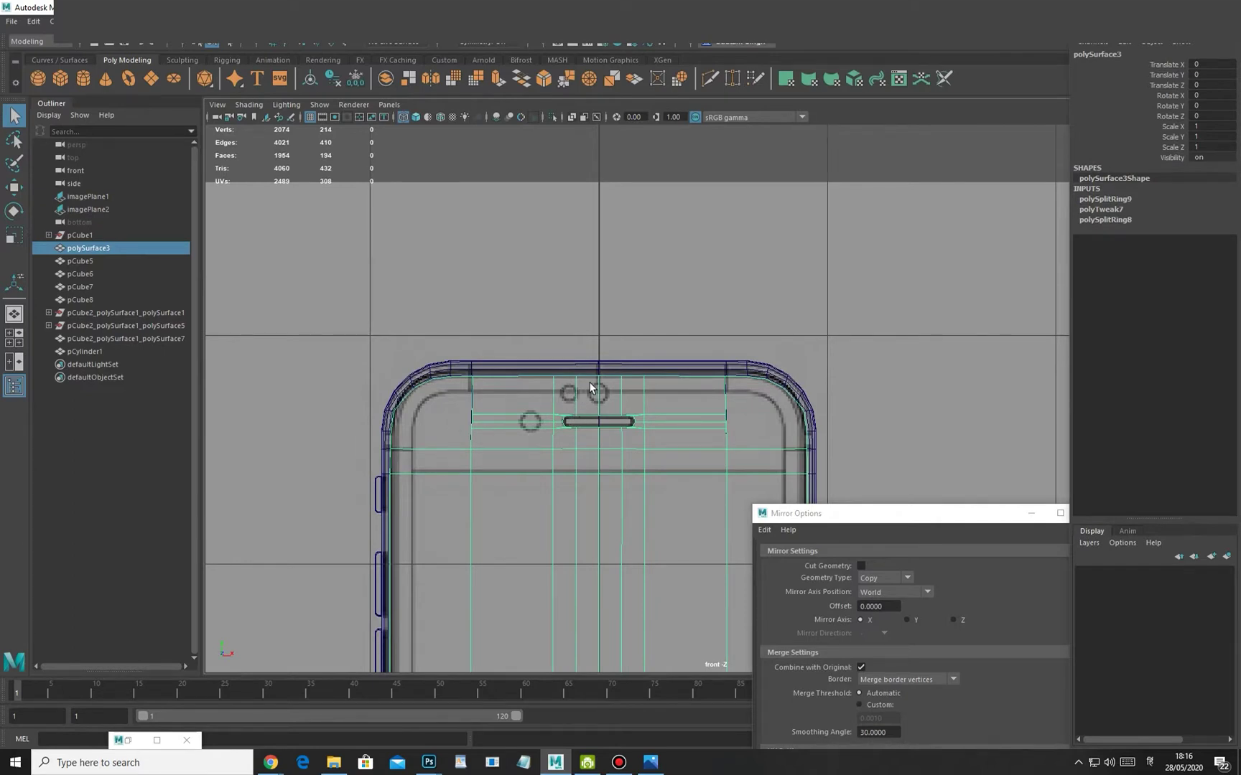
right_click_drag(547, 521, 474, 556, "alt")
middle_click_drag(583, 574, 543, 360, "alt")
right_click_drag(581, 431, 677, 440, "alt")
key("space")
left_click(663, 332)
key("5")
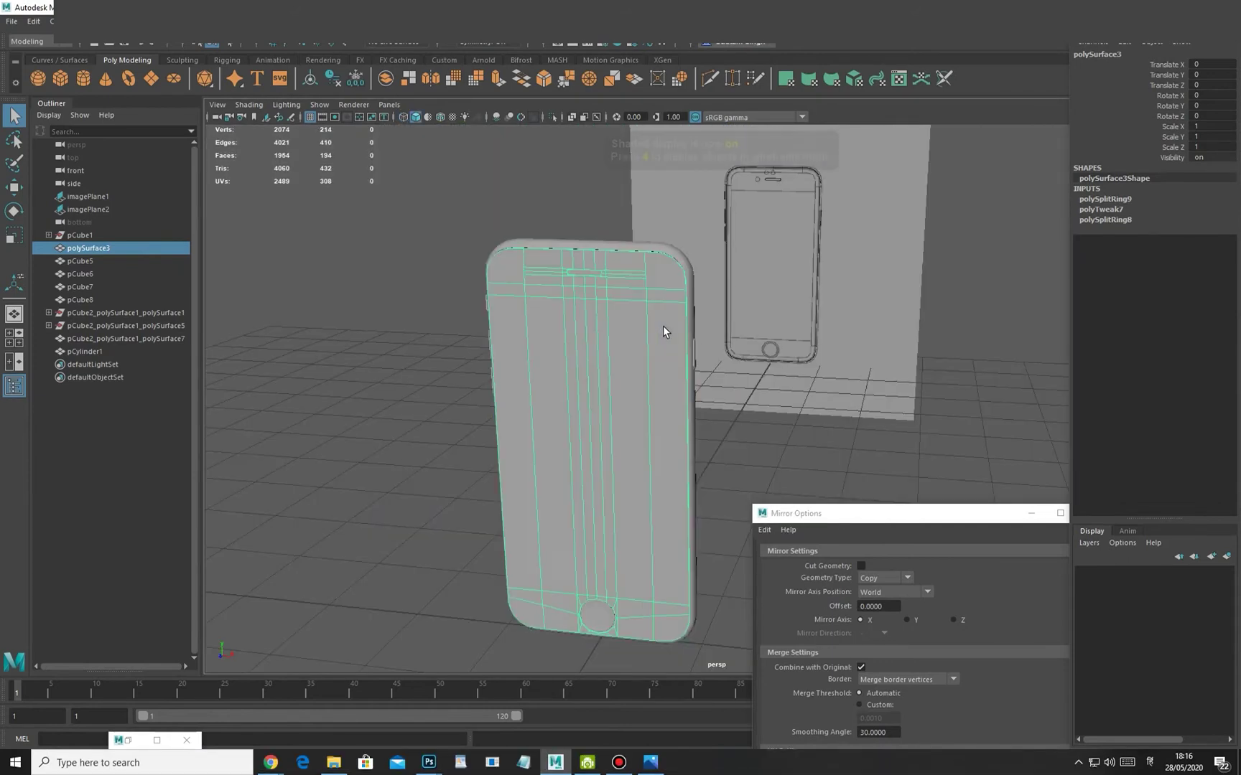